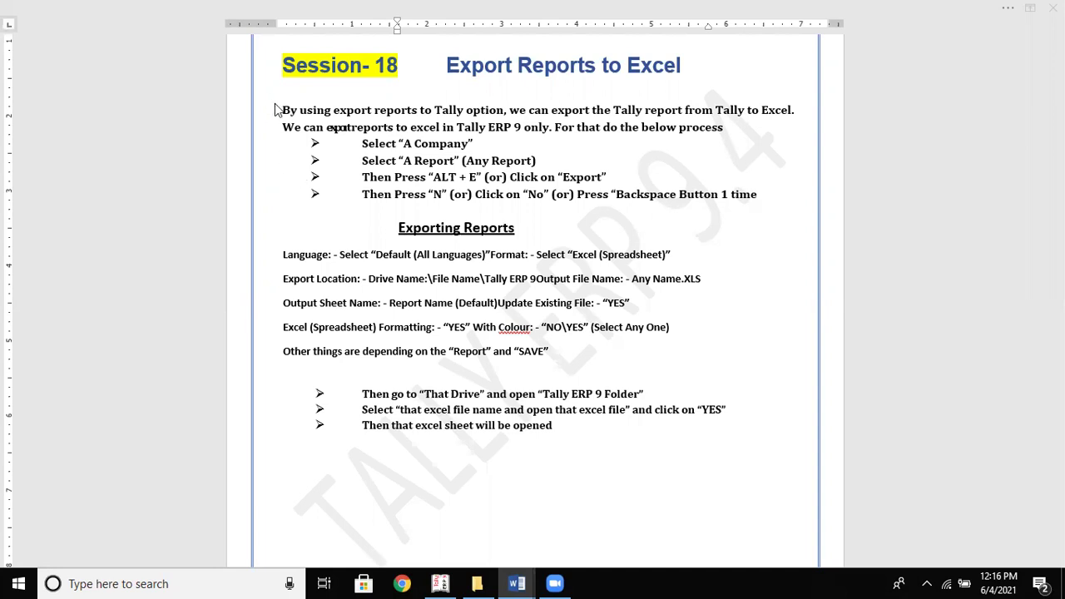
Remove the bold formatting from the intro paragraph
drag(282, 111, 722, 132)
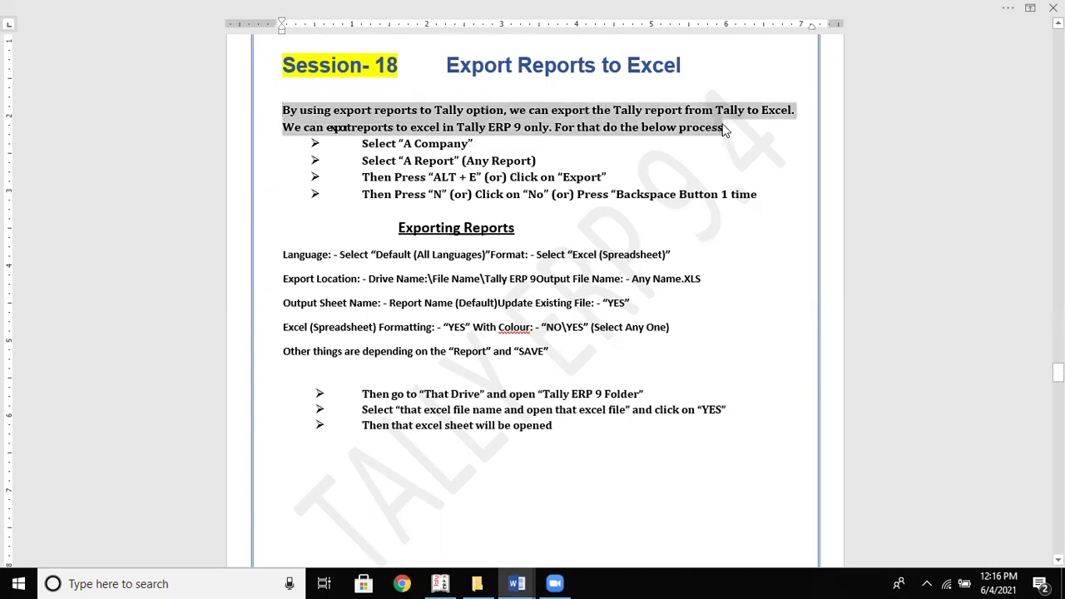
click(732, 98)
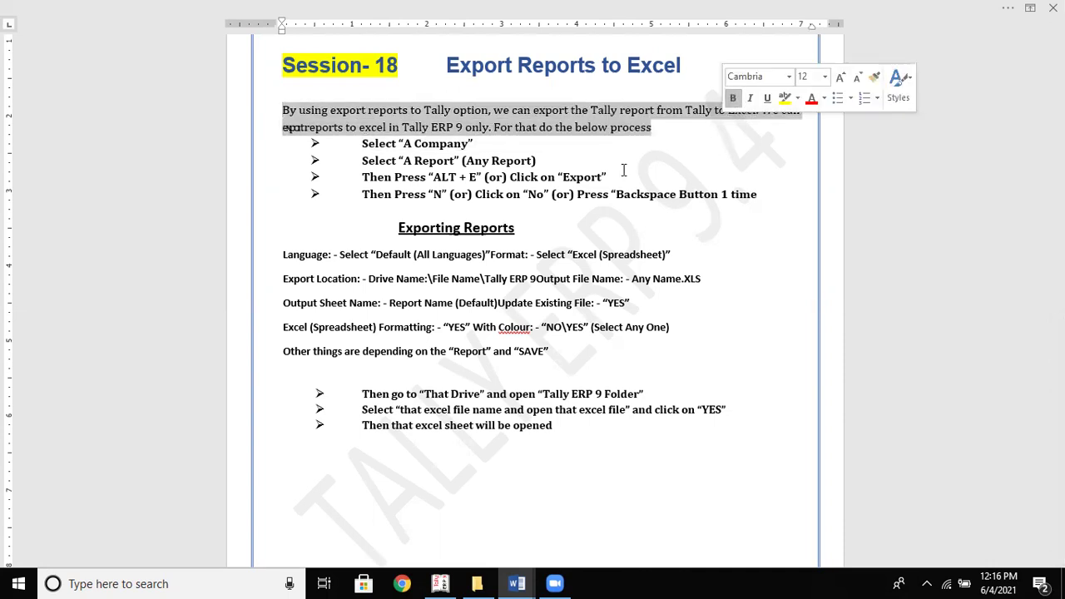
click(597, 194)
Make the phrase about Tally ERP 9 only red and bold
click(281, 129)
drag(471, 80, 482, 126)
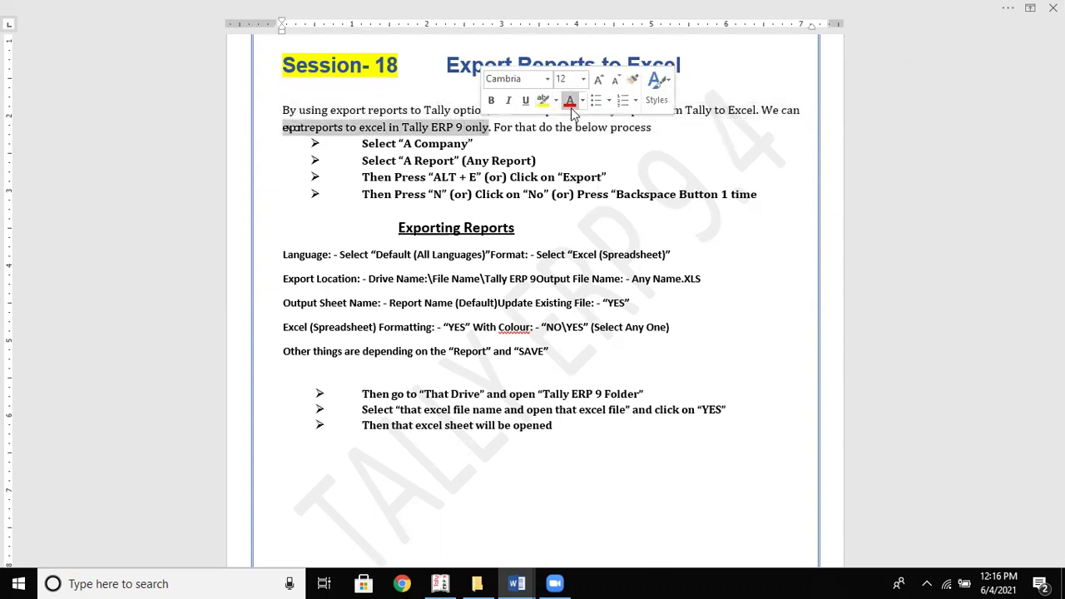
click(569, 101)
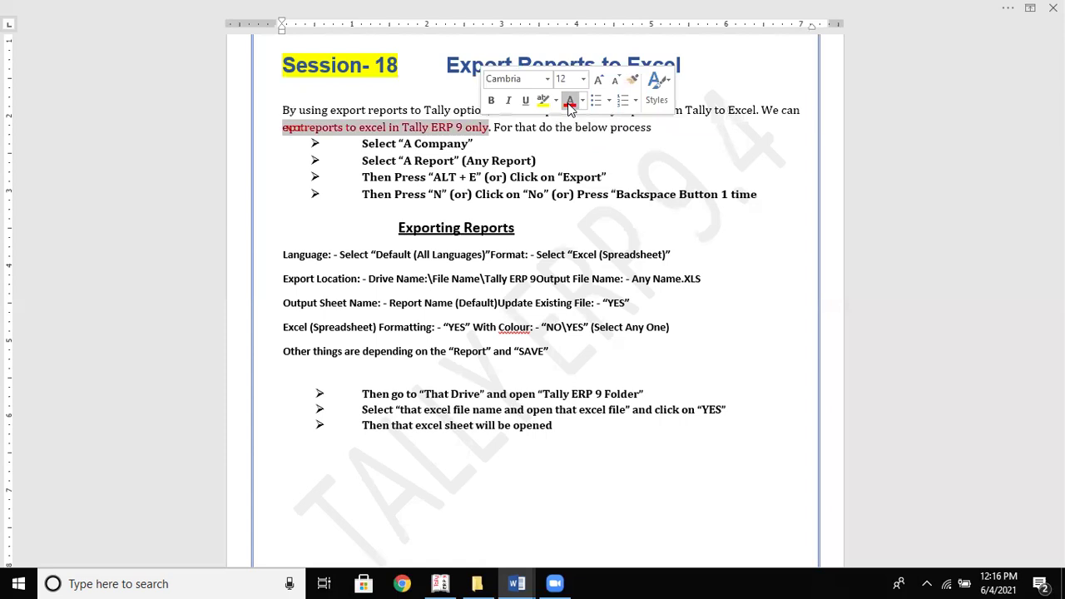
click(491, 100)
click(501, 142)
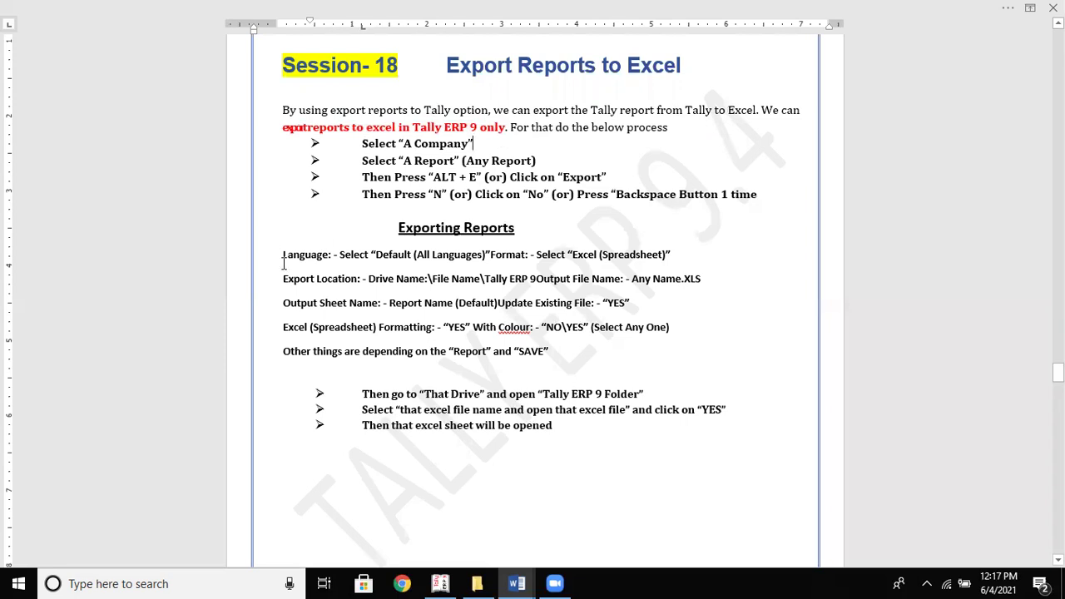
Enlarge the export setting lines under Exporting Reports from 11 to 12 pt
drag(283, 253, 635, 361)
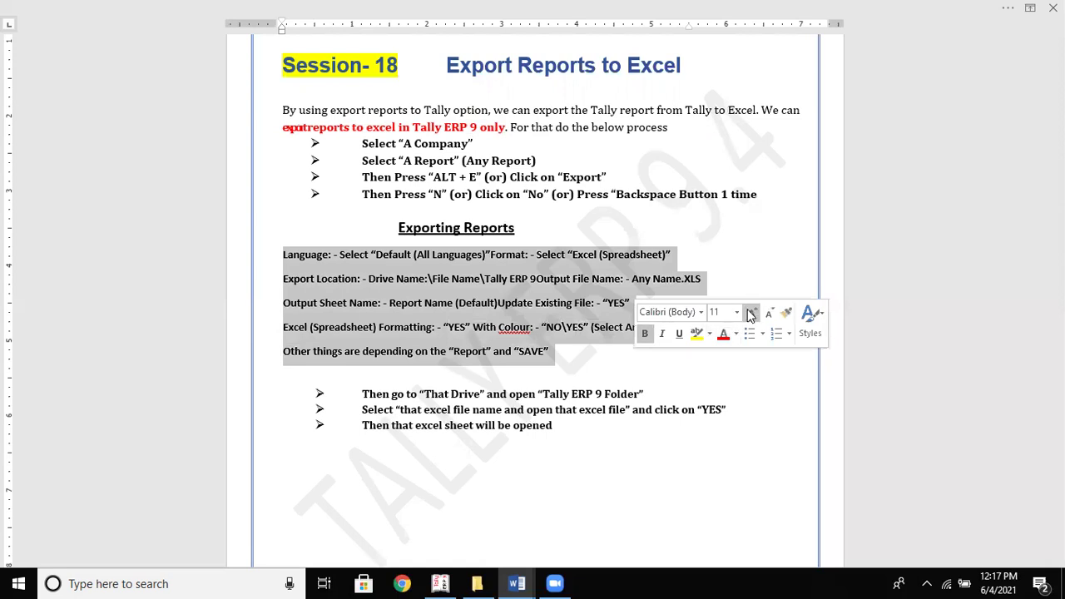
click(751, 313)
click(647, 387)
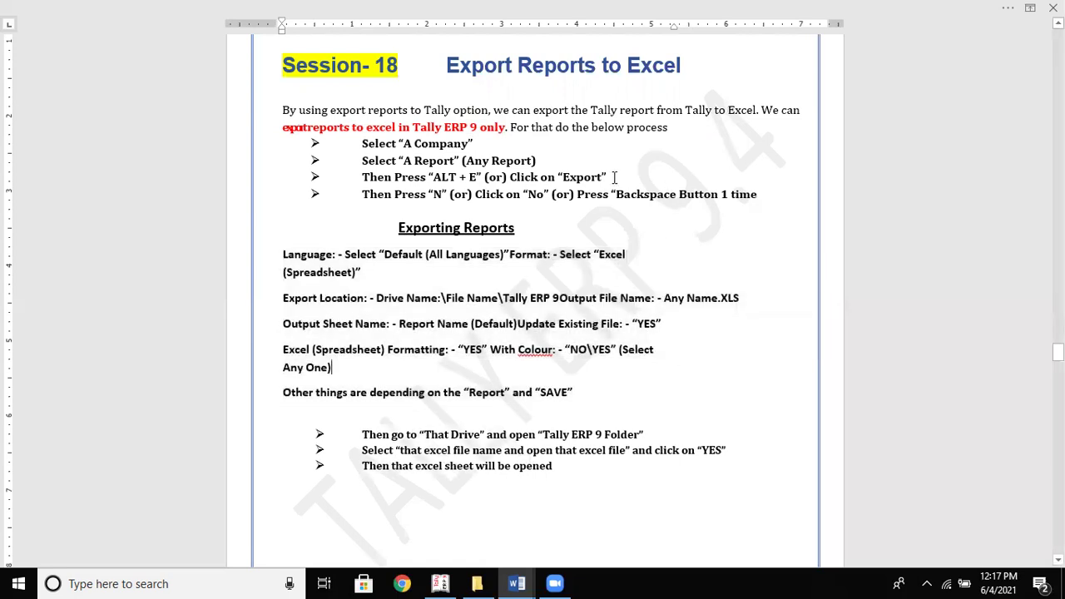
Add a blank line above the bullet list and change the second bullet's 'A' to 'Any'
click(723, 139)
click(711, 129)
key(Return)
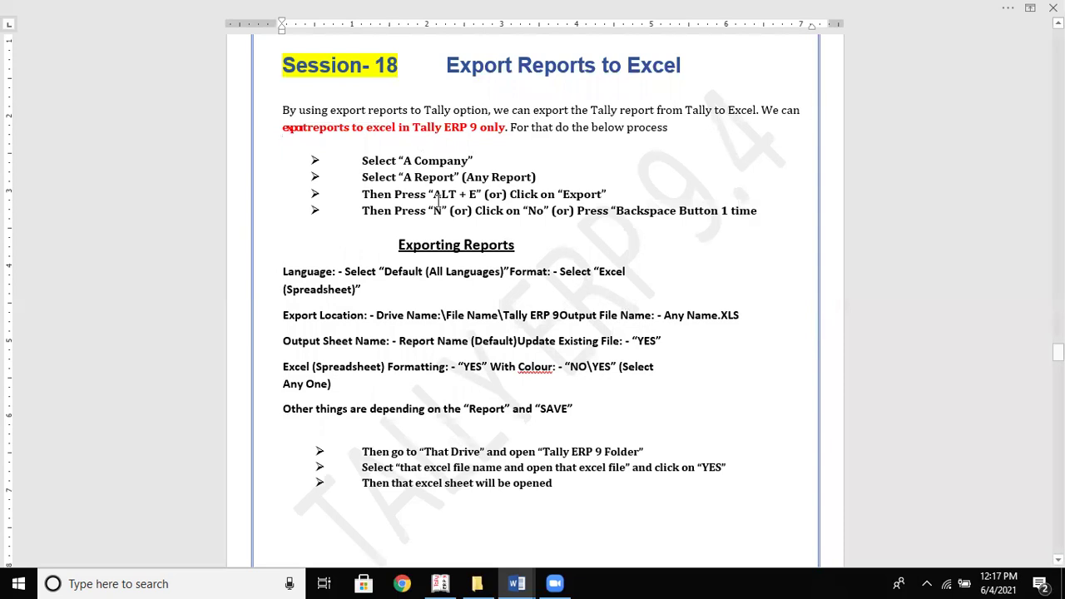
click(413, 176)
text(ny)
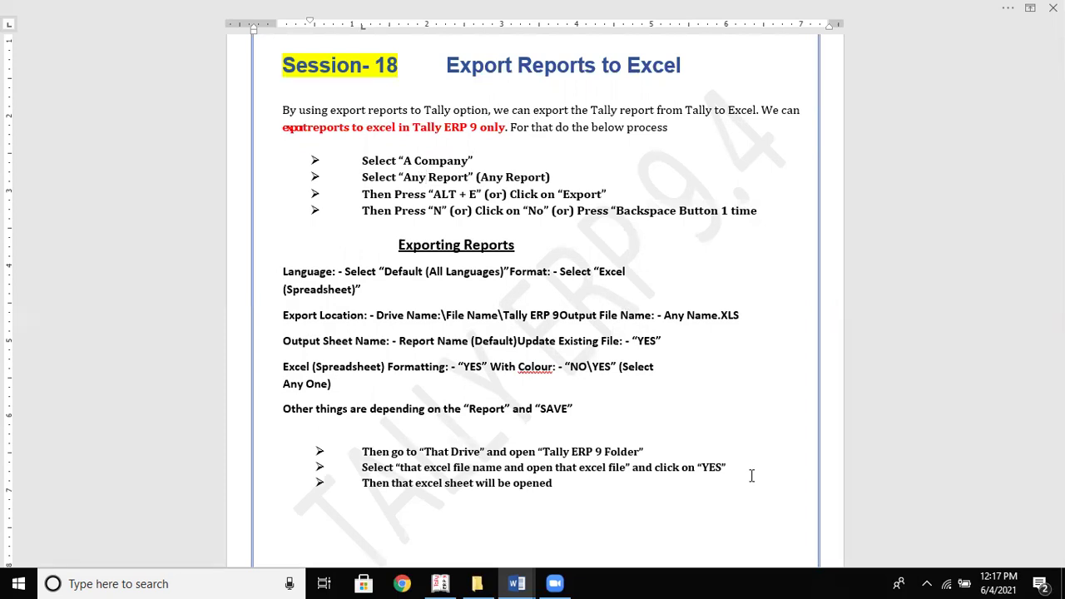
Select the vault-protected Sudha Company and log in with the TallyVault password, user name and password
key(alt+Tab)
key(alt+Tab)
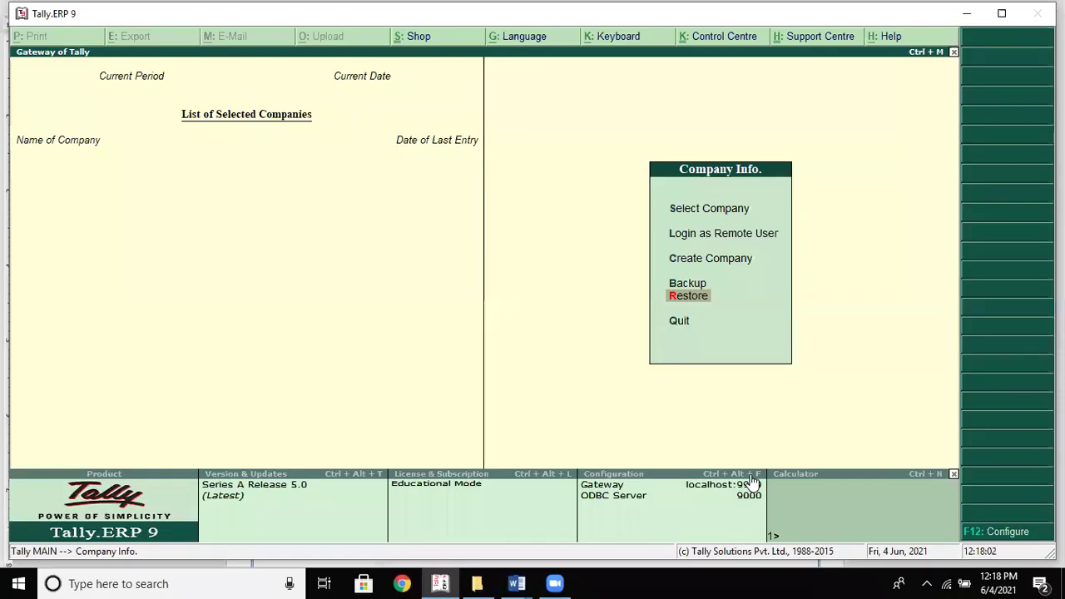
key(Up)
key(Up)
key(Up)
key(Up)
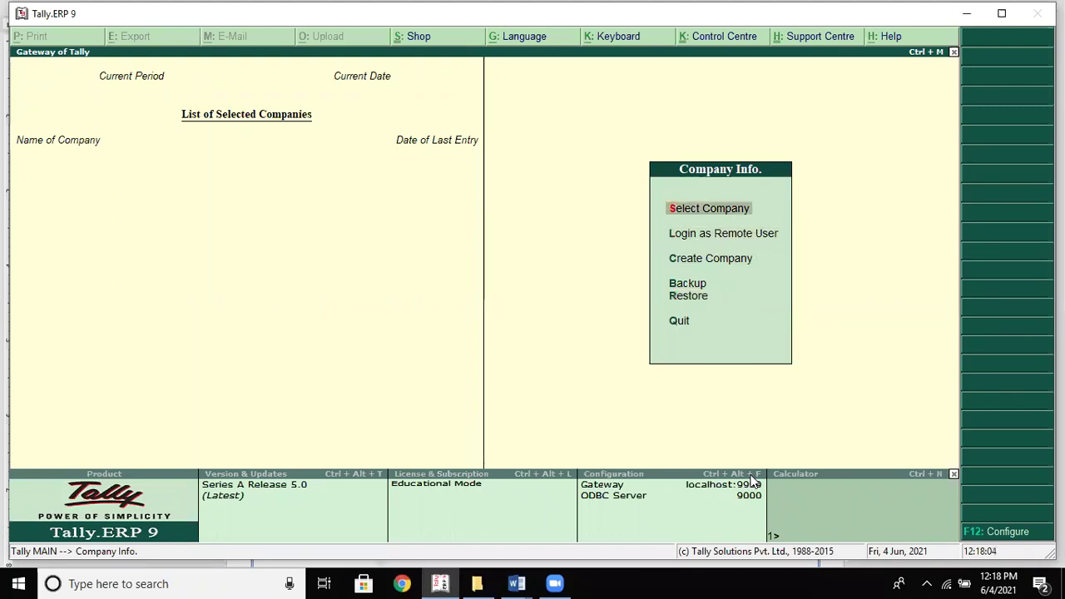
key(Return)
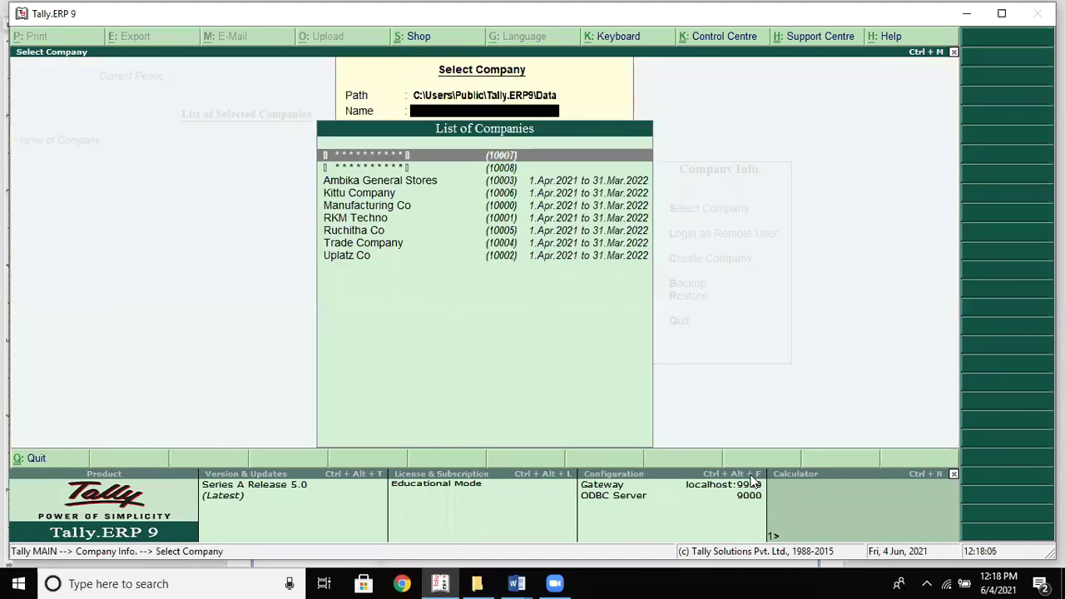
key(Return)
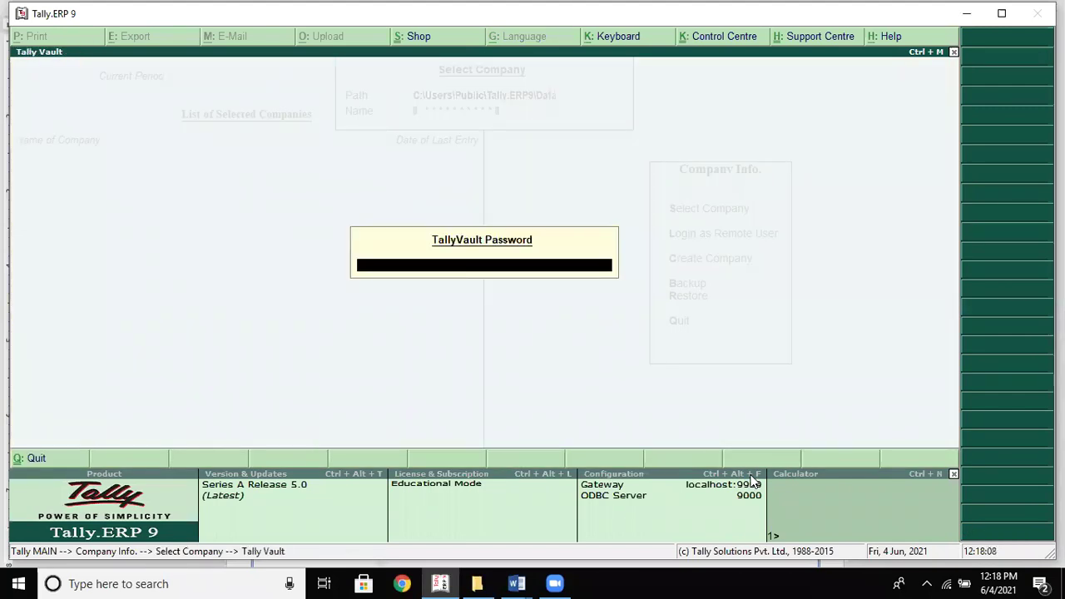
text(*******)
key(Return)
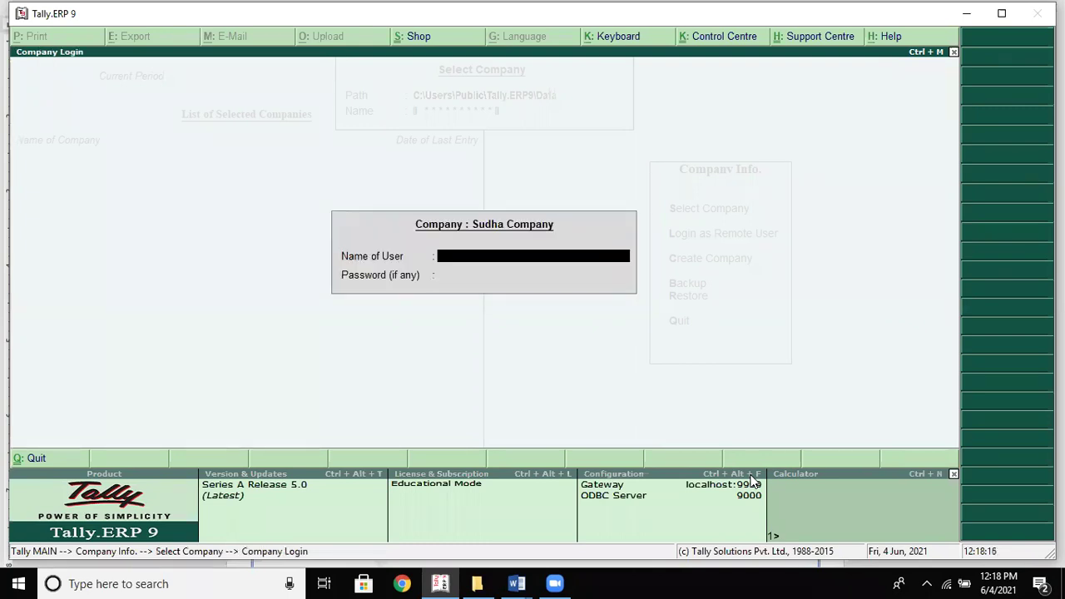
text(xyz)
key(Return)
text(******)
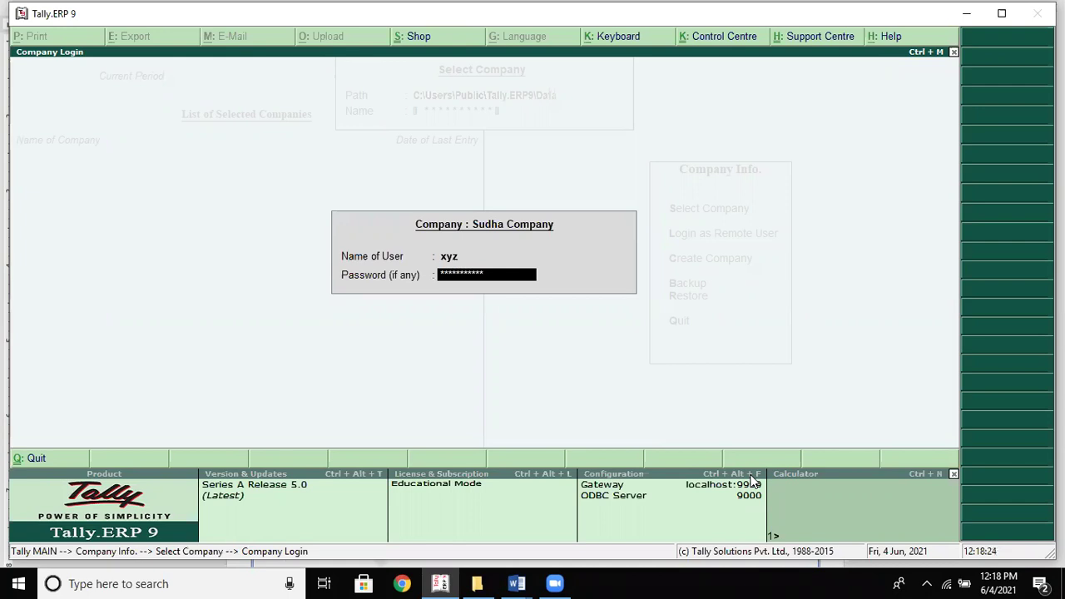
key(Return)
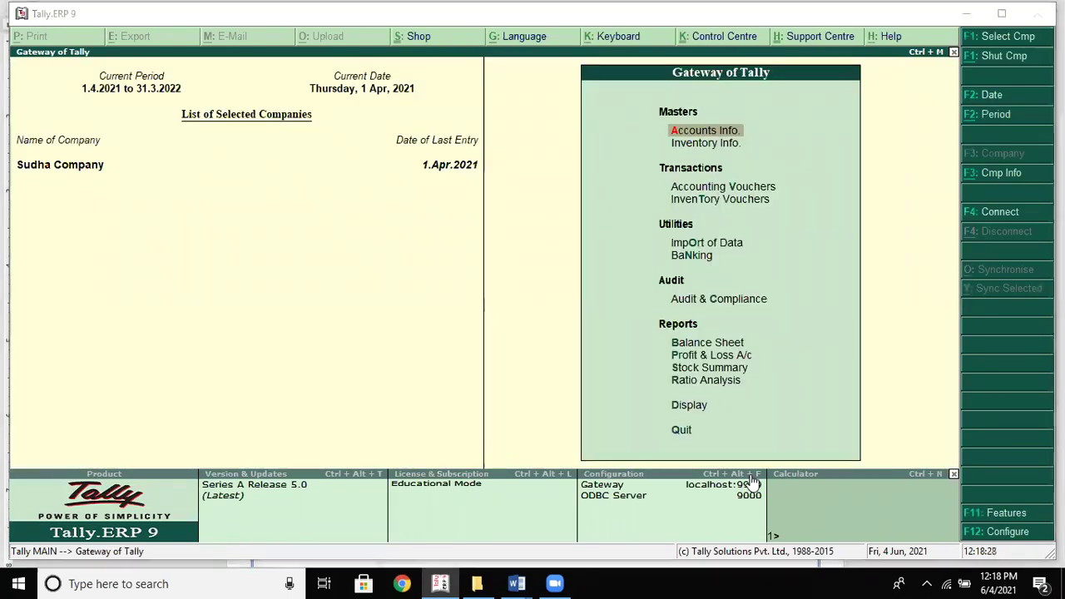
Open the Balance Sheet report from the Gateway of Tally
key(alt+Tab)
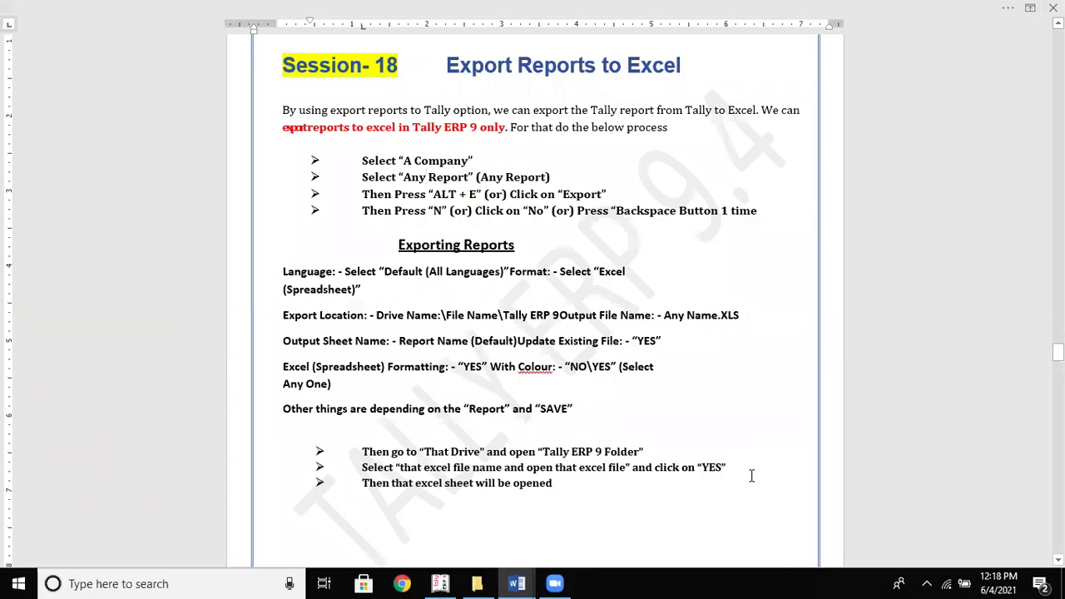
key(alt+Tab)
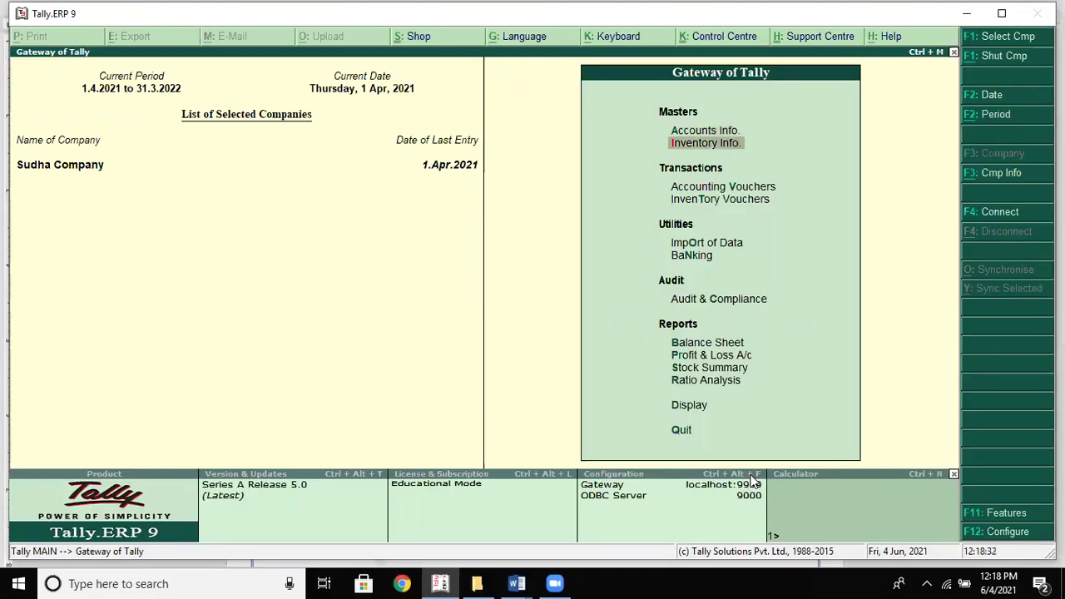
key(Up)
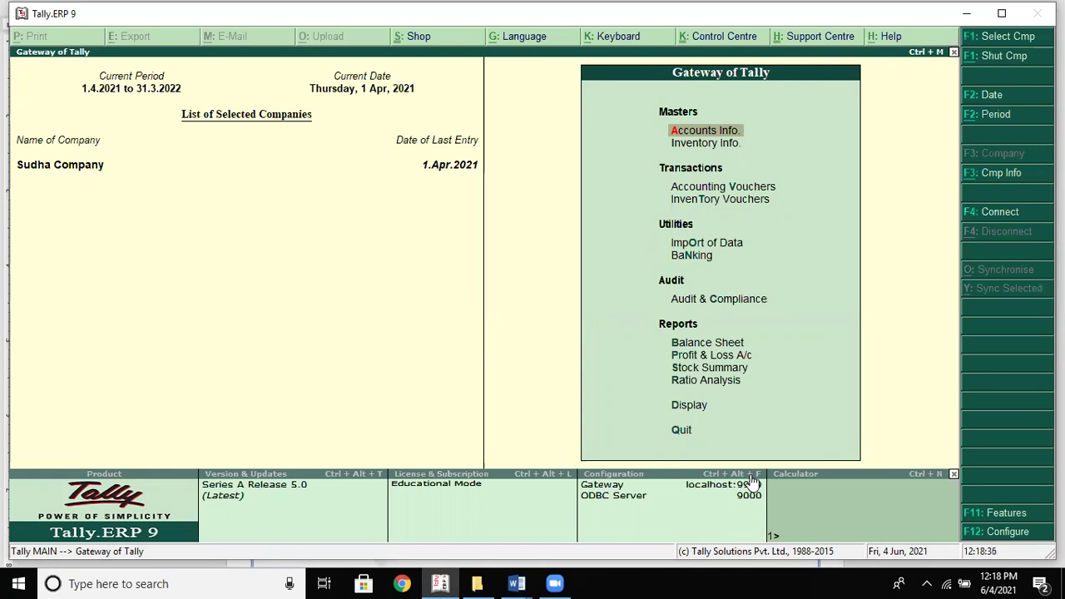
key(alt+Tab)
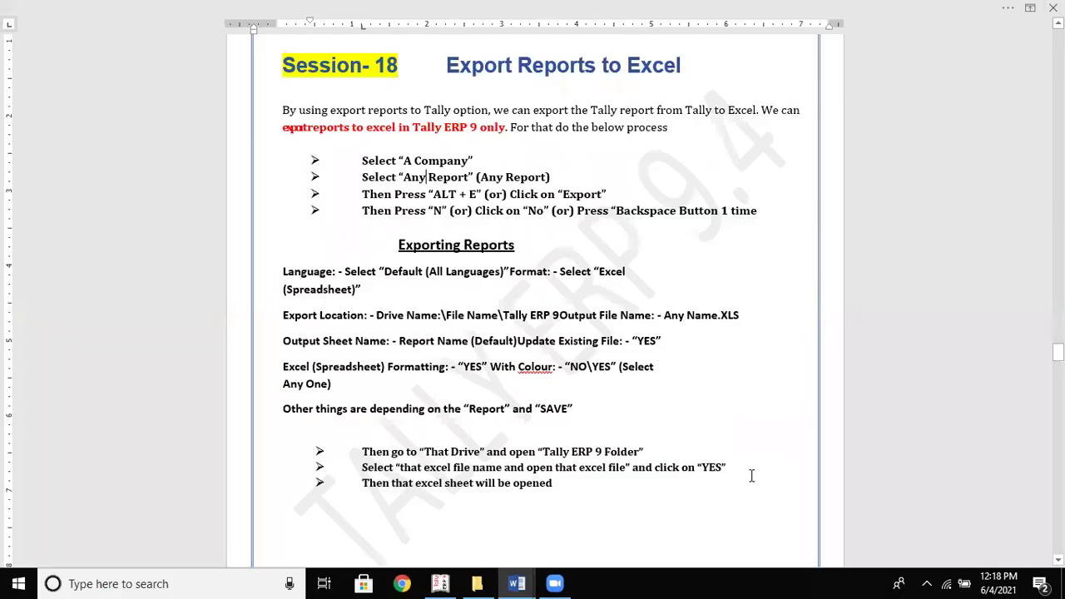
key(alt+Tab)
key(Down)
key(Down)
key(Down)
key(Down)
key(Down)
key(Down)
key(Down)
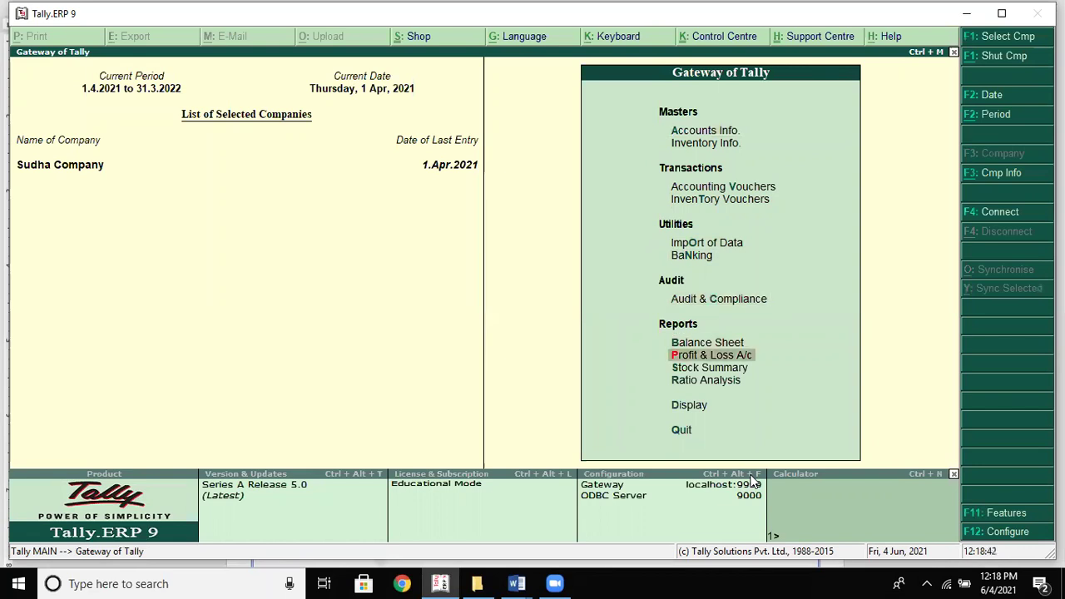
key(Up)
key(Return)
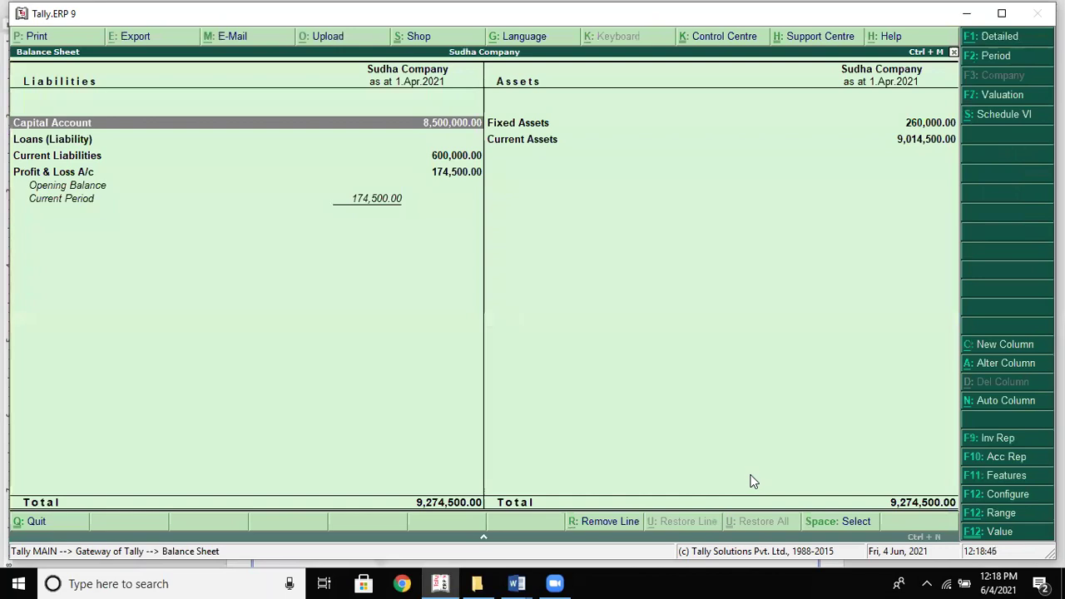
Show the Balance Sheet in Detailed view and open its export settings for editing
key(alt+F1)
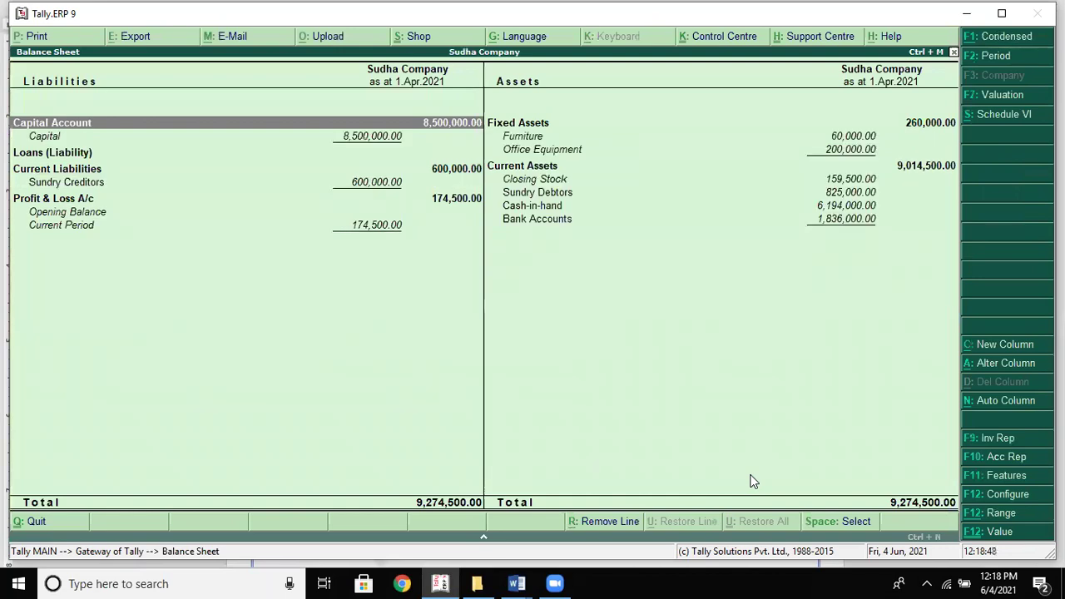
key(alt+e)
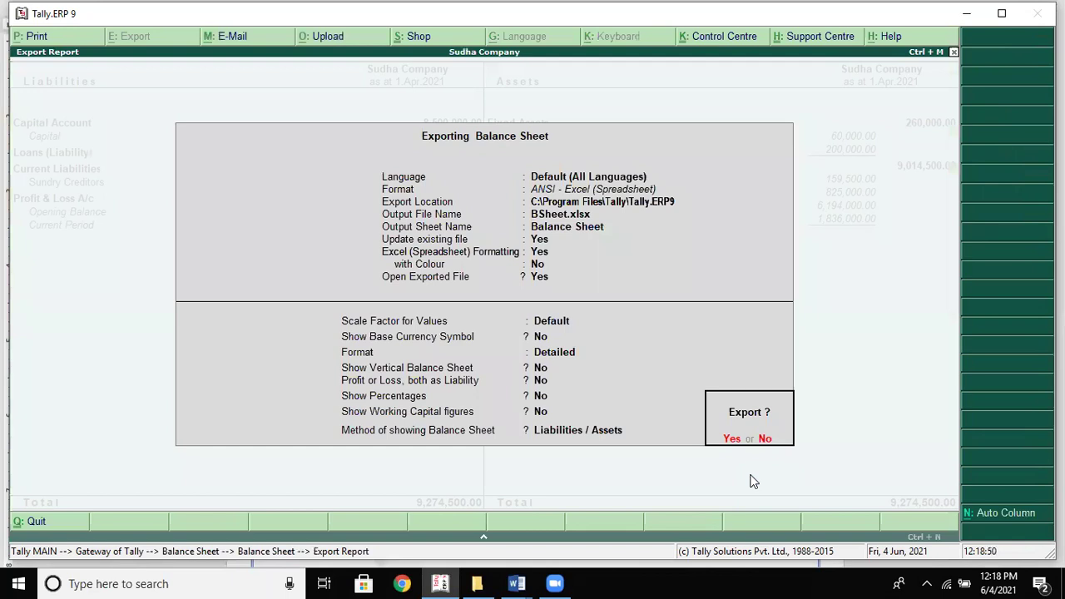
key(BackSpace)
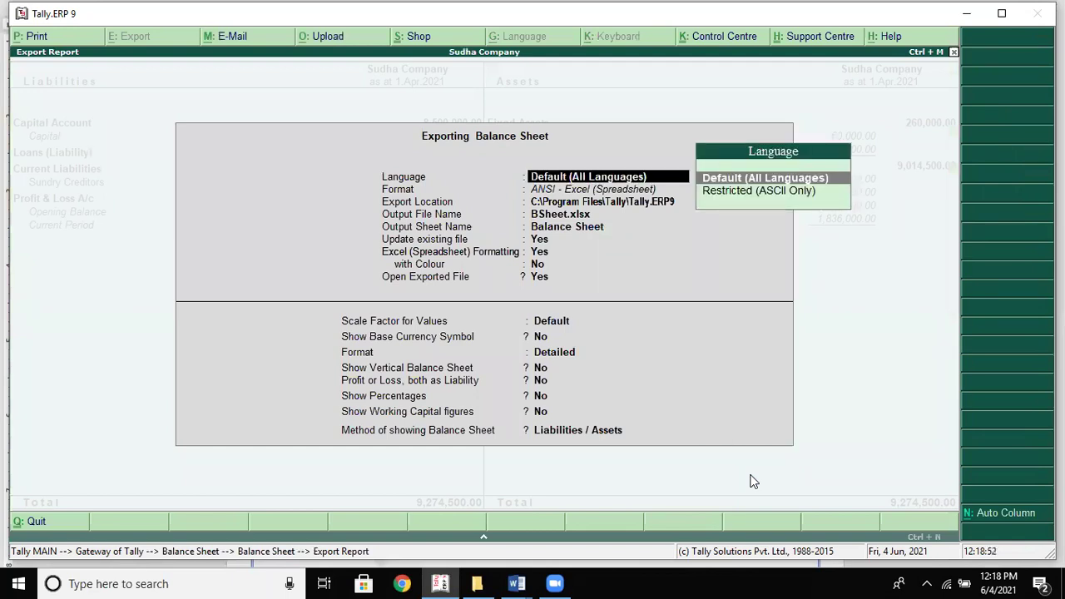
key(alt+Tab)
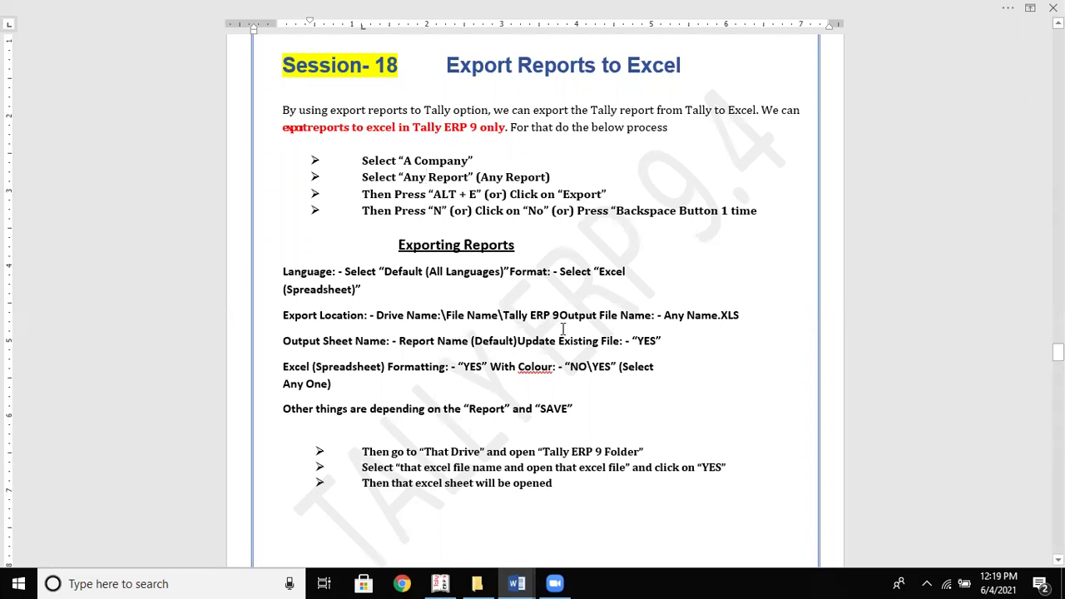
key(alt+Tab)
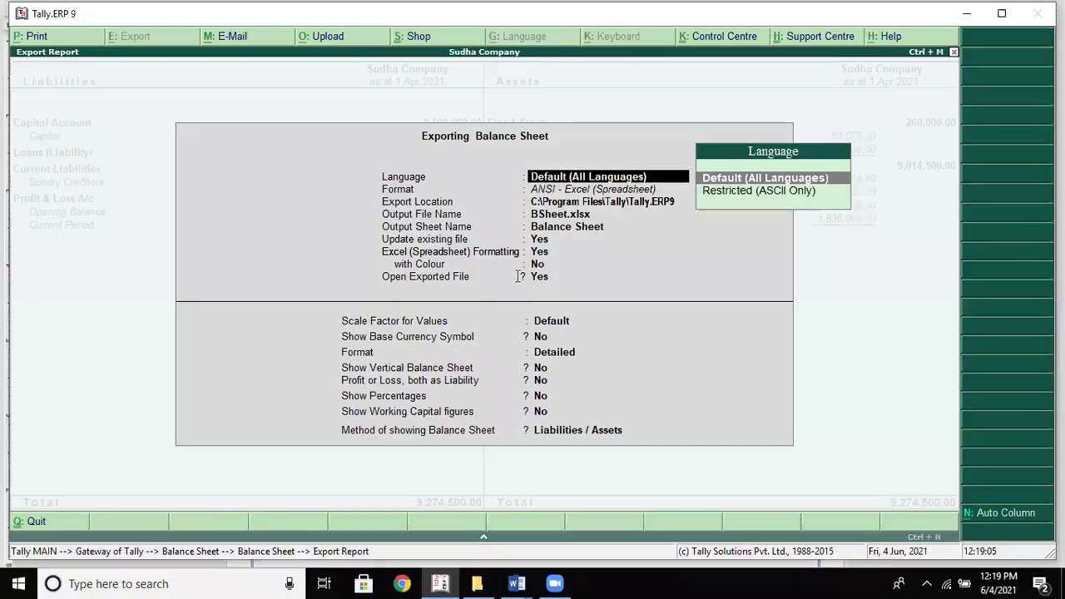
key(alt+Tab)
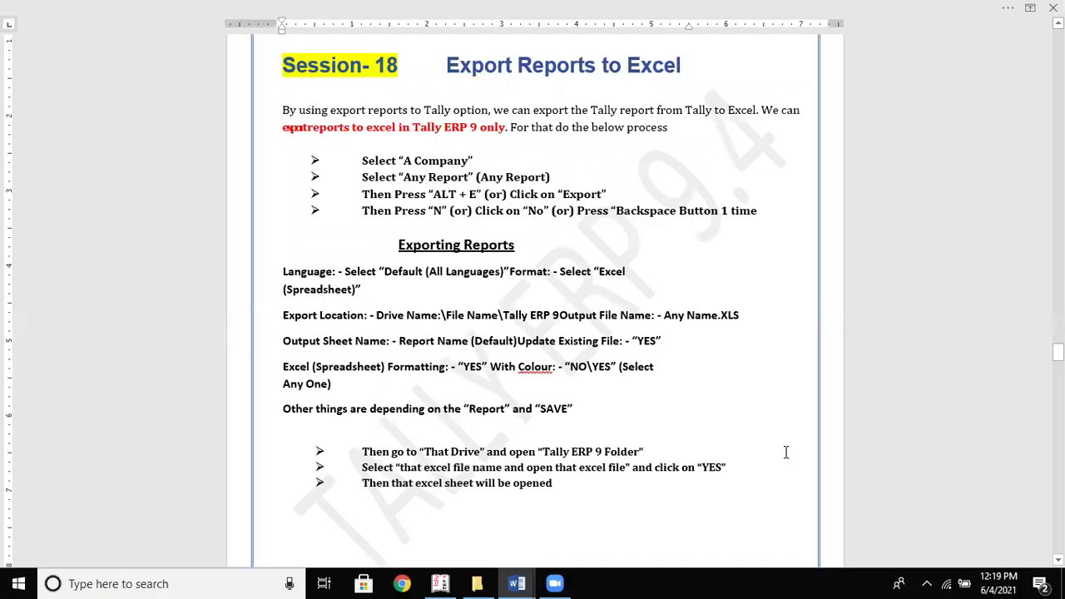
Put the Format and With Colour settings on separate lines in the Word notes
key(Return)
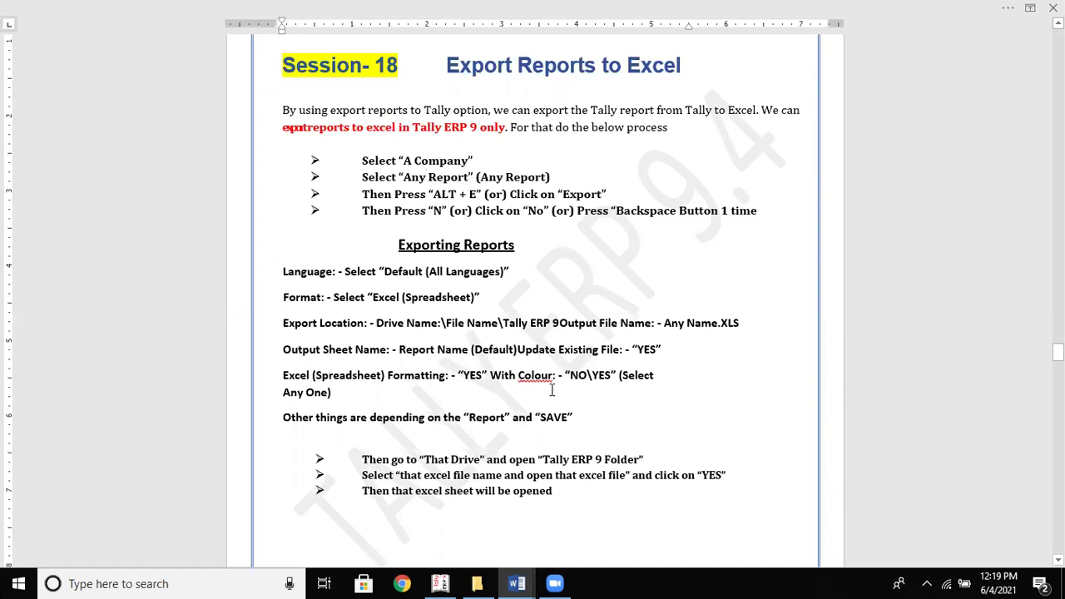
click(490, 375)
key(Return)
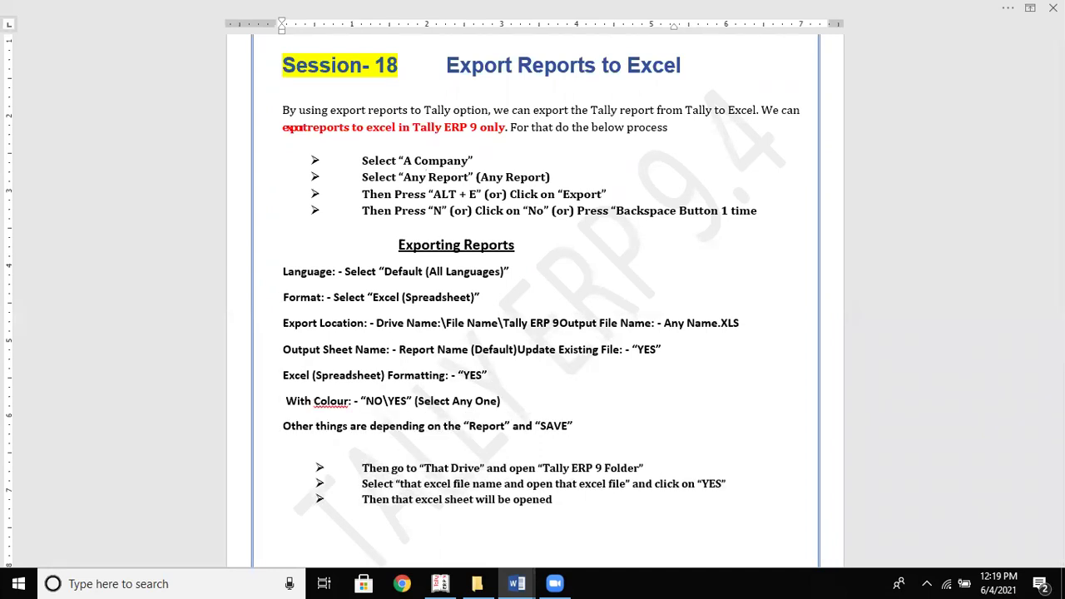
key(Delete)
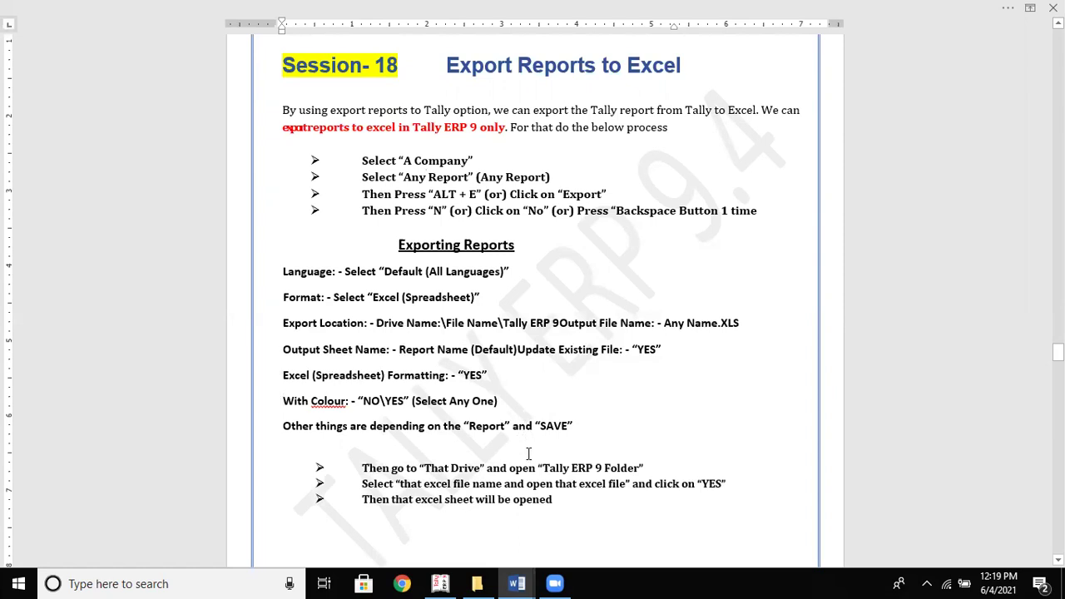
key(alt+Tab)
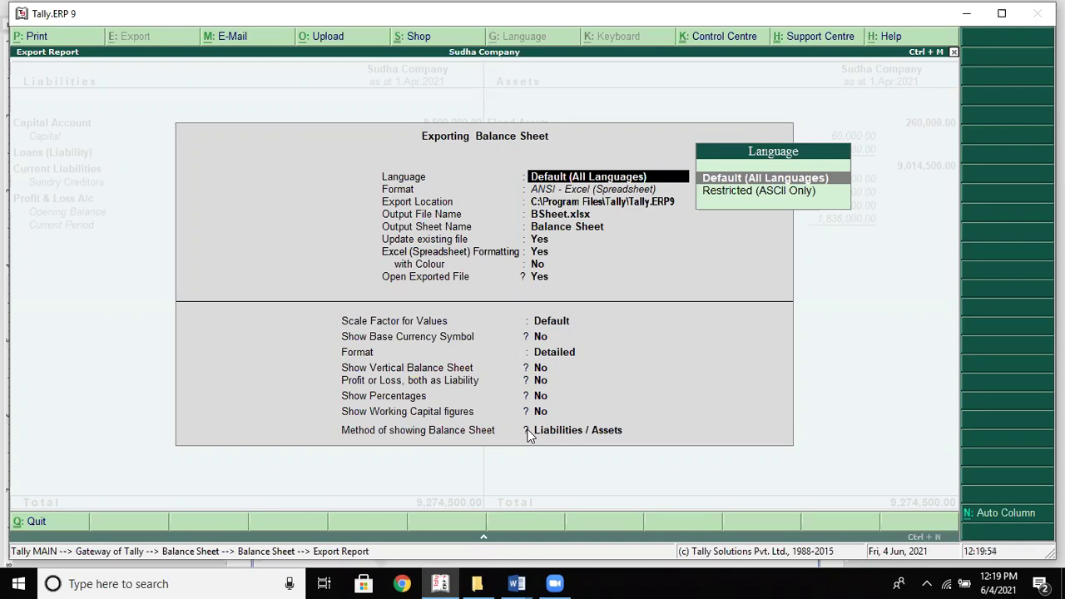
Keep Default (All Languages) and choose Excel (Spreadsheet) as the export format
key(Down)
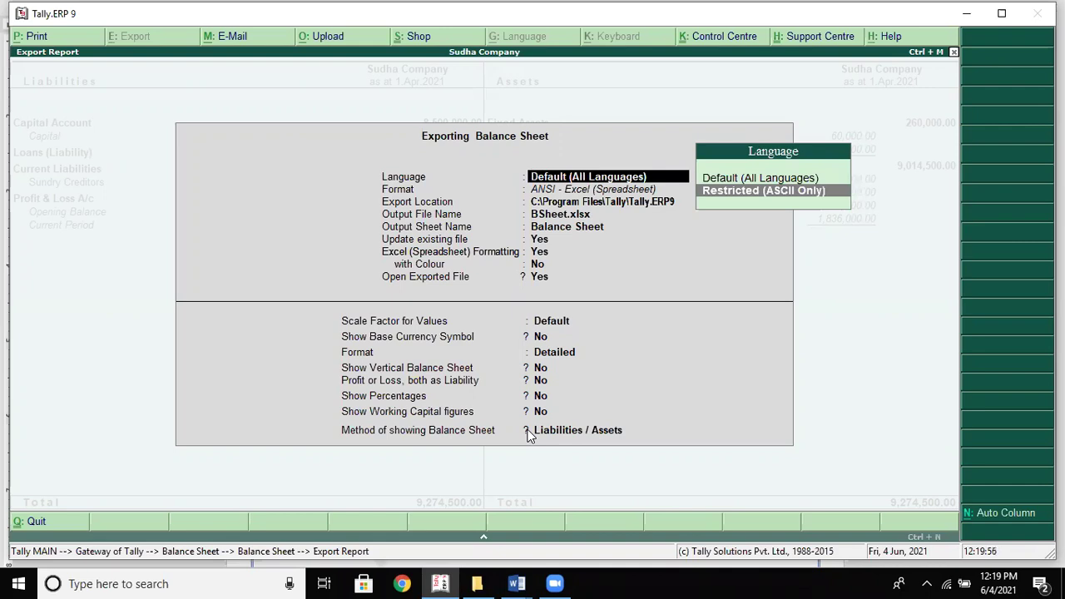
key(Up)
key(Return)
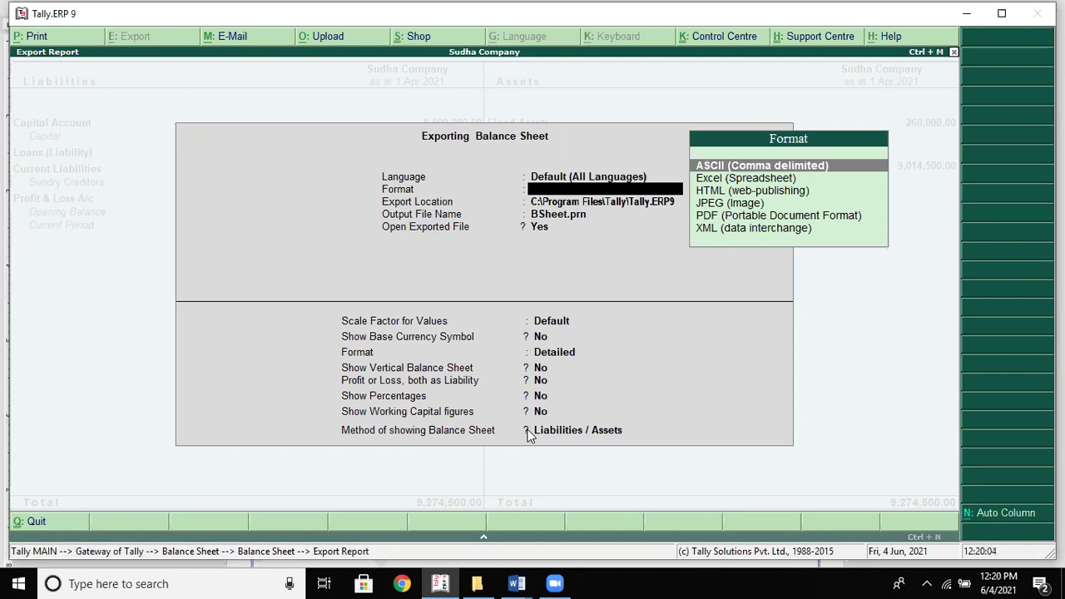
key(Down)
key(Down)
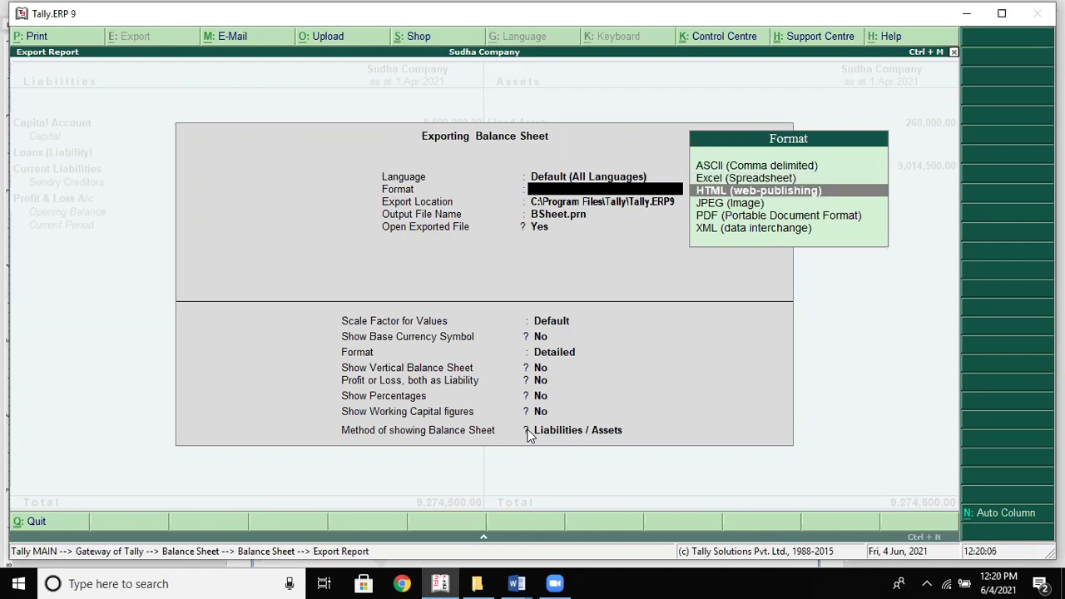
key(Down)
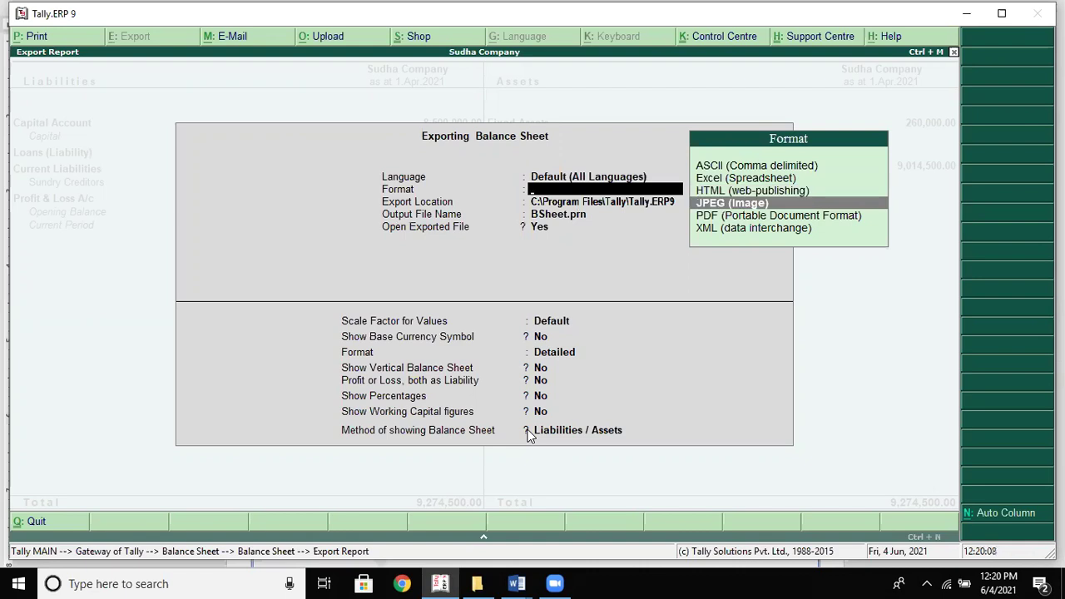
key(Down)
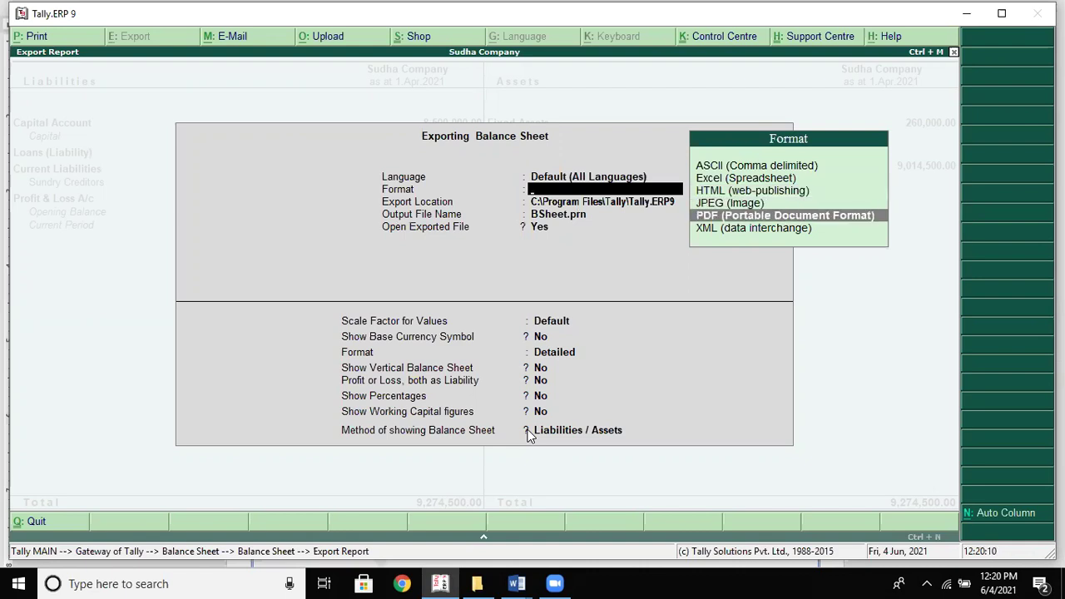
key(Down)
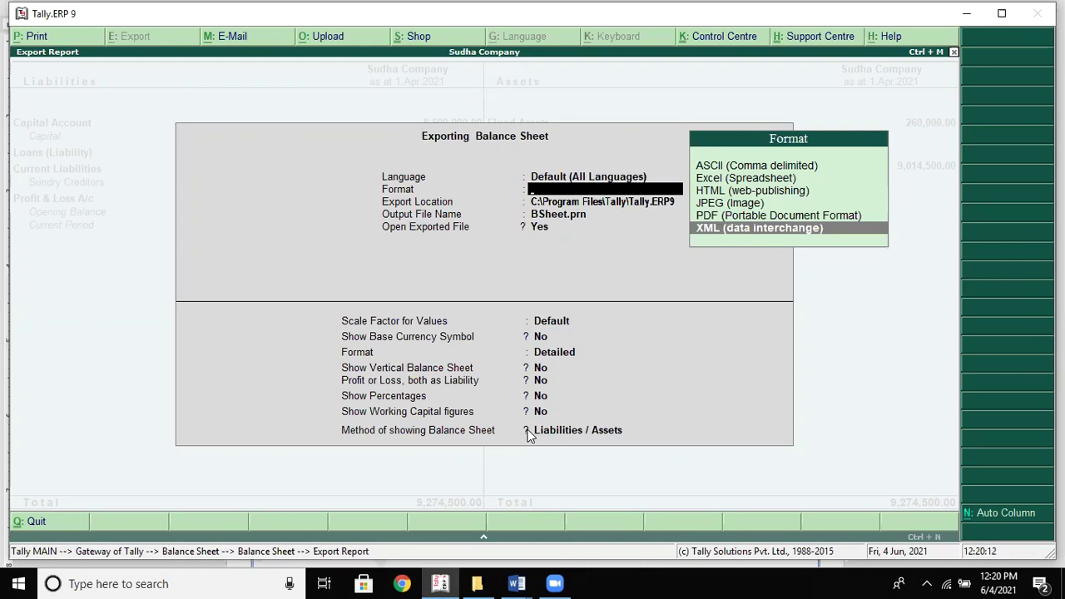
key(Up)
key(Up)
key(Up)
key(Up)
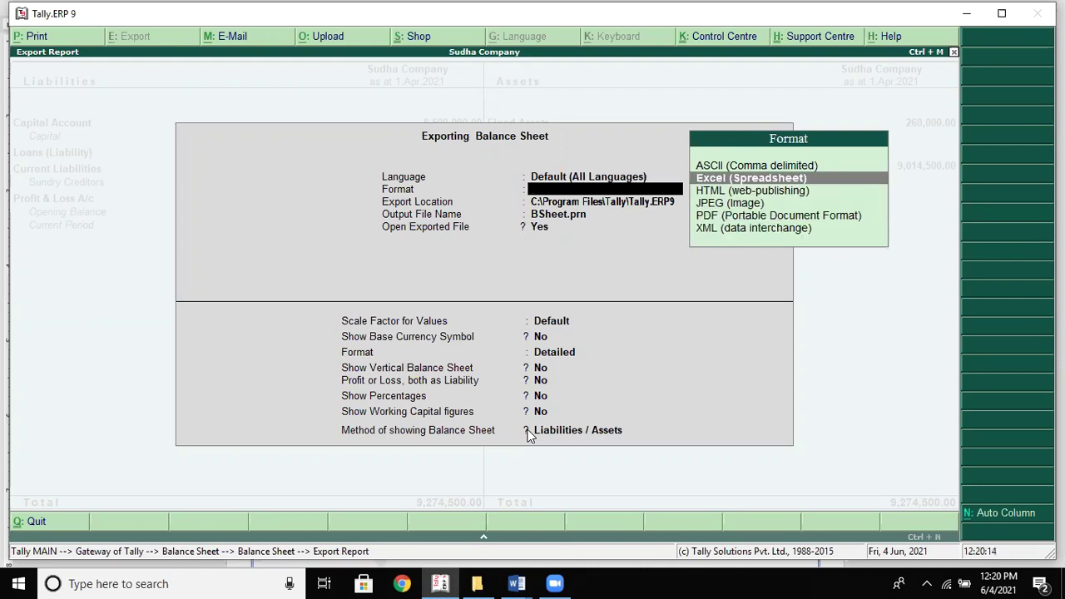
key(Down)
key(Down)
key(Down)
key(Up)
key(Up)
key(Up)
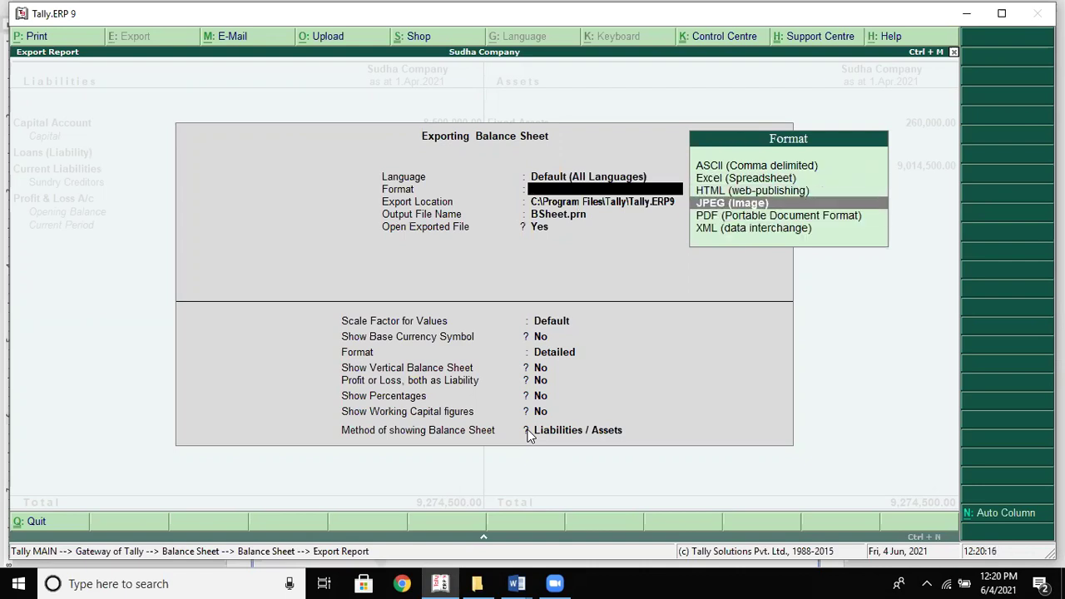
key(Return)
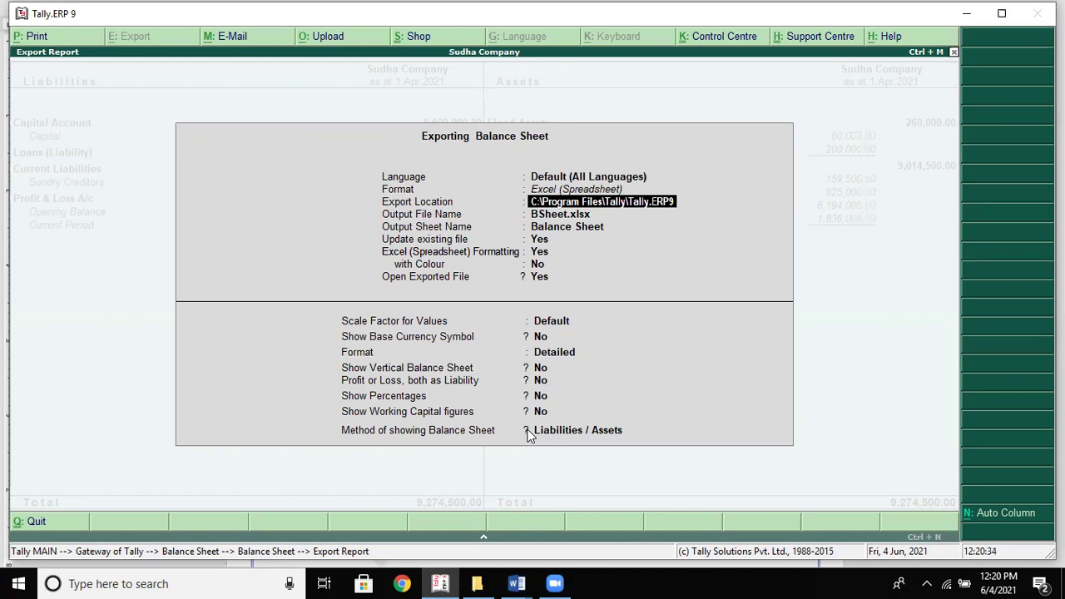
Name the output Balance sheet.xls, keep sheet Balance Sheet, and turn on Excel formatting with colour
key(Return)
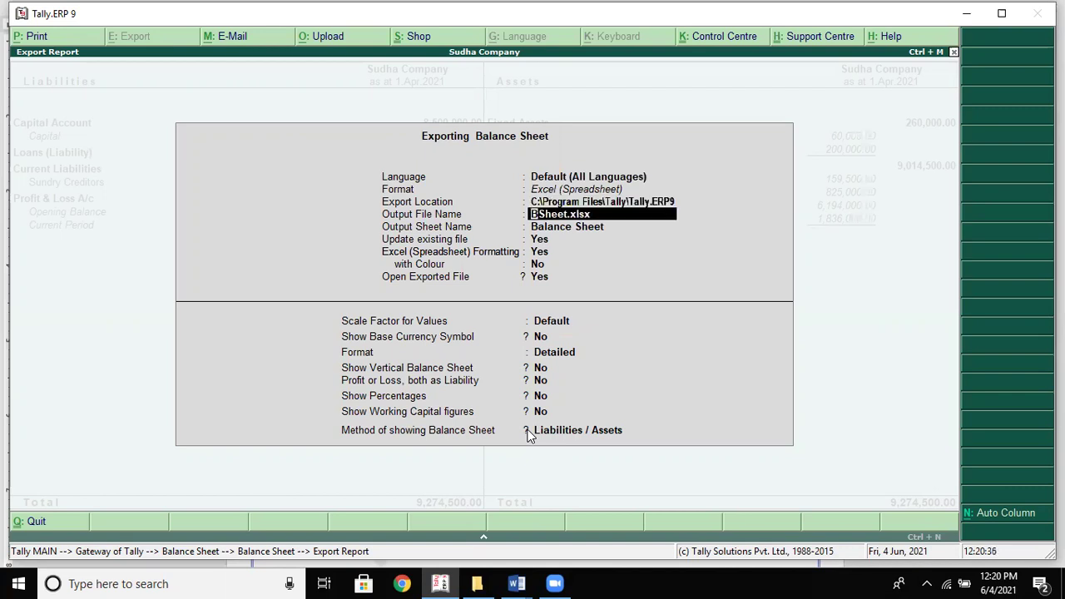
text(Balance sheet.xls)
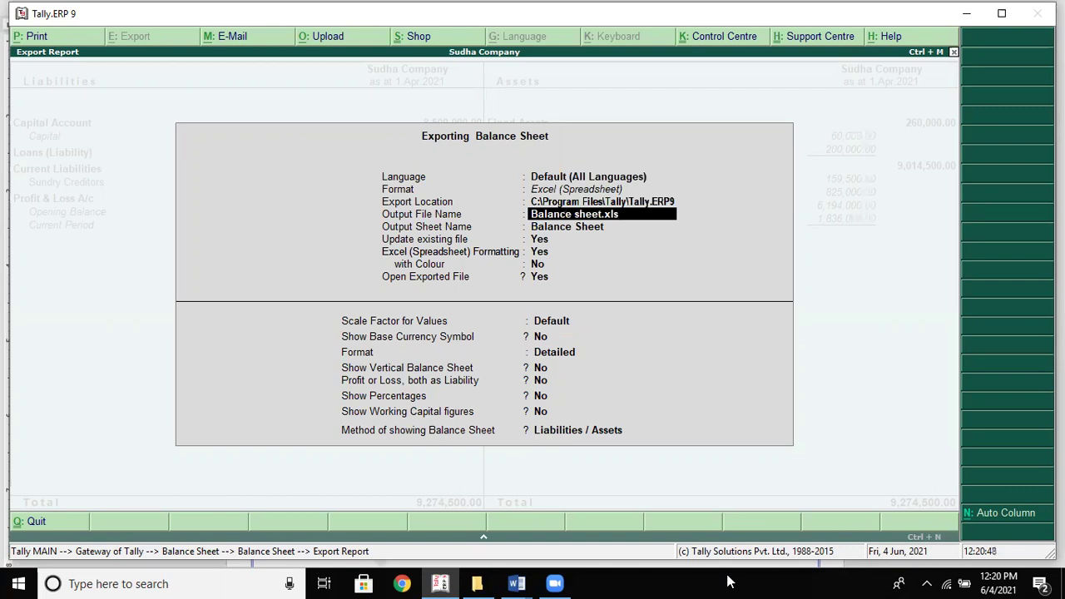
key(Return)
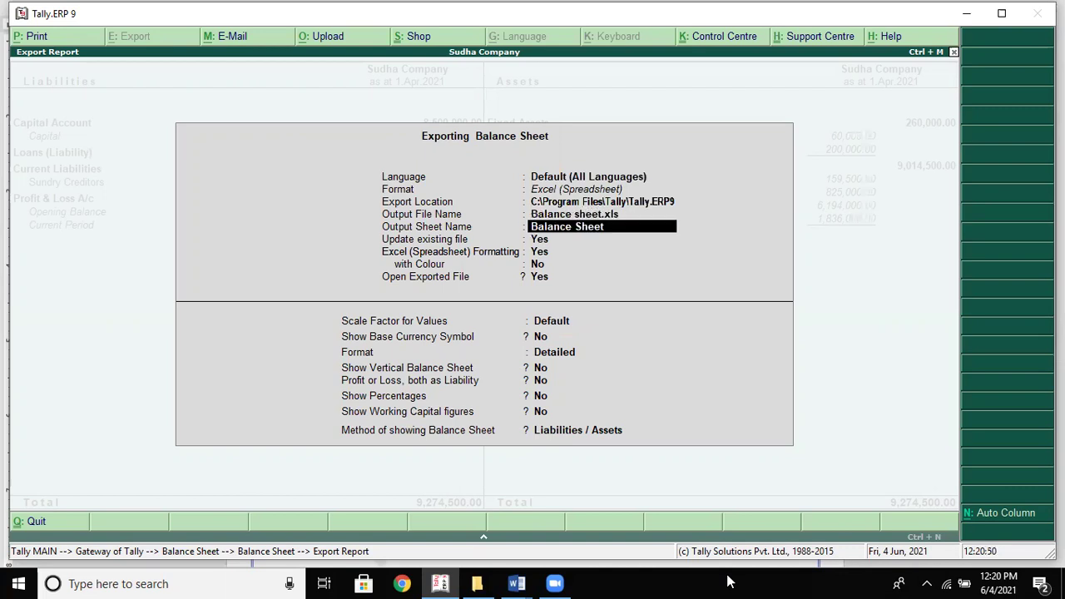
key(Return)
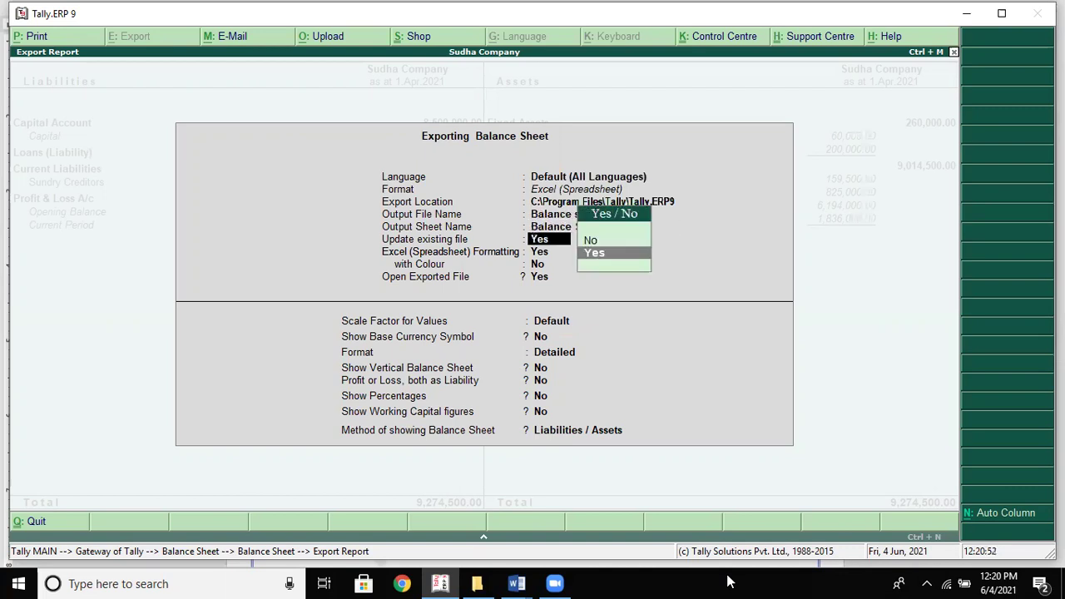
key(backslash)
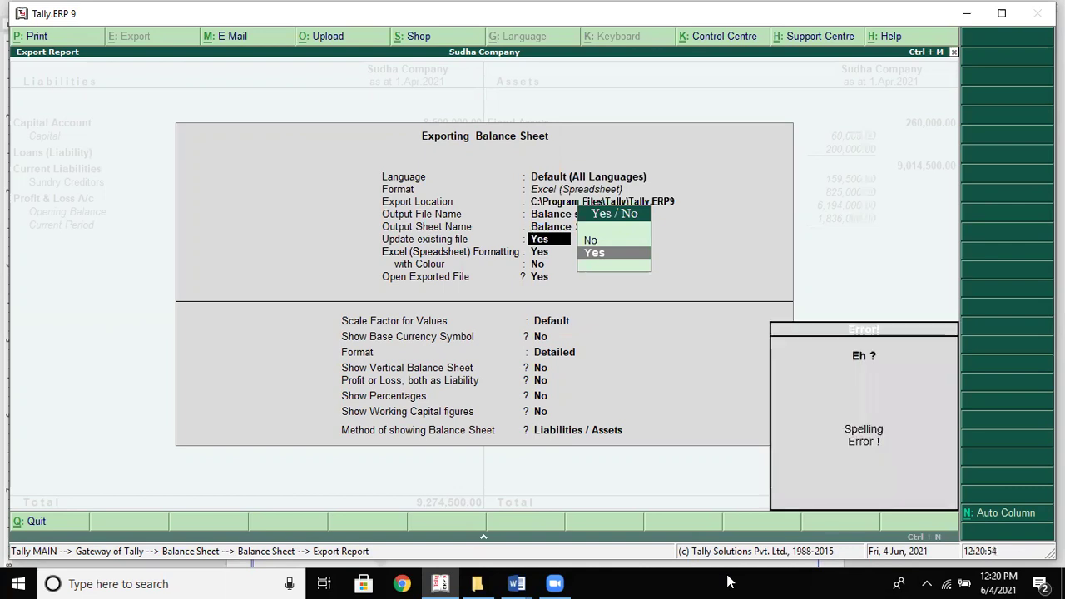
key(Return)
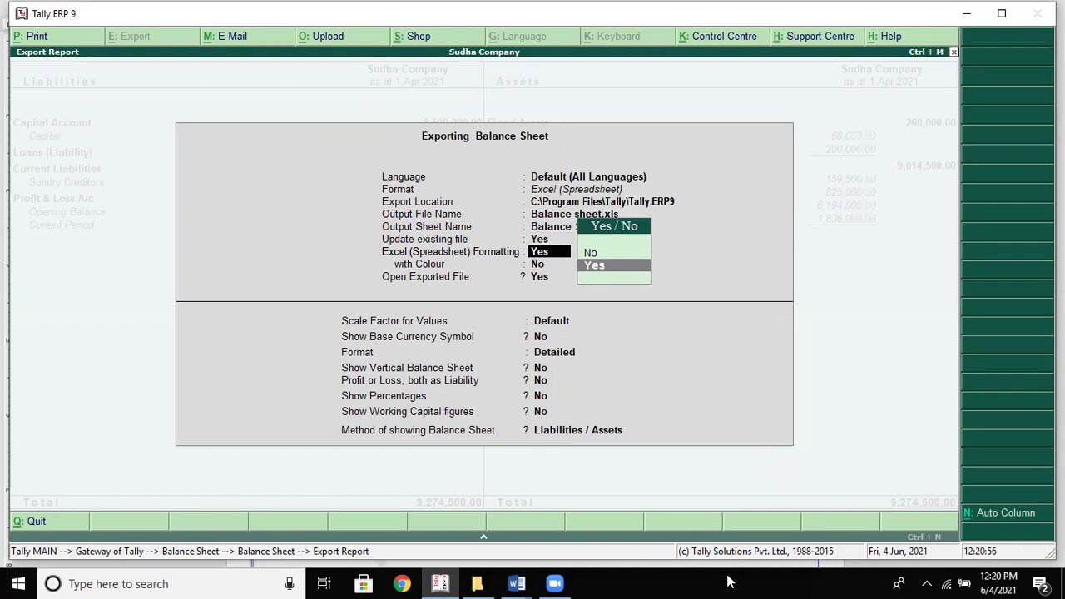
key(Return)
text(yes)
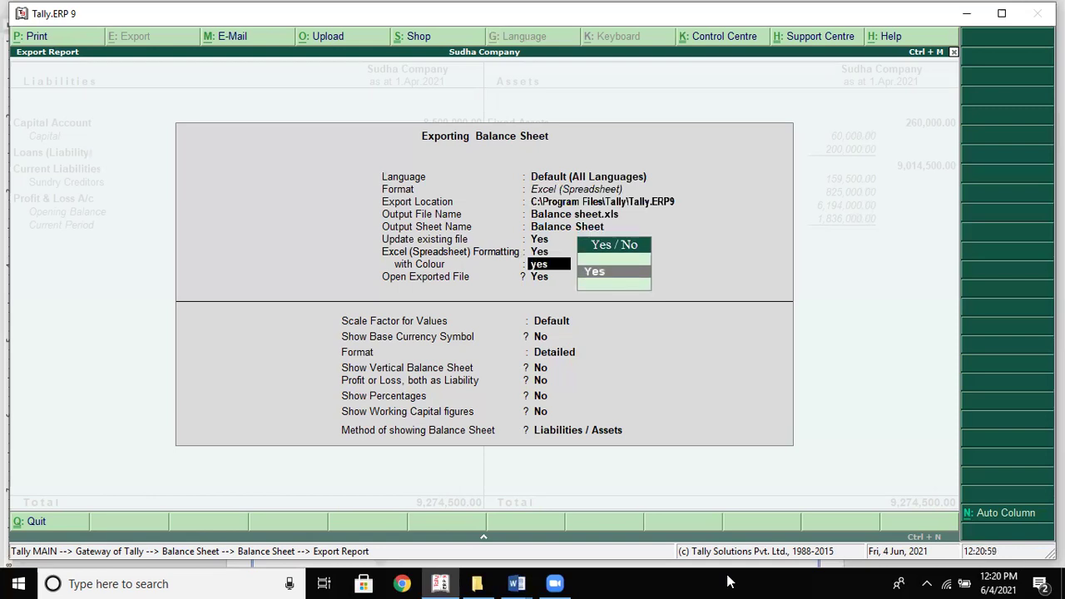
key(Return)
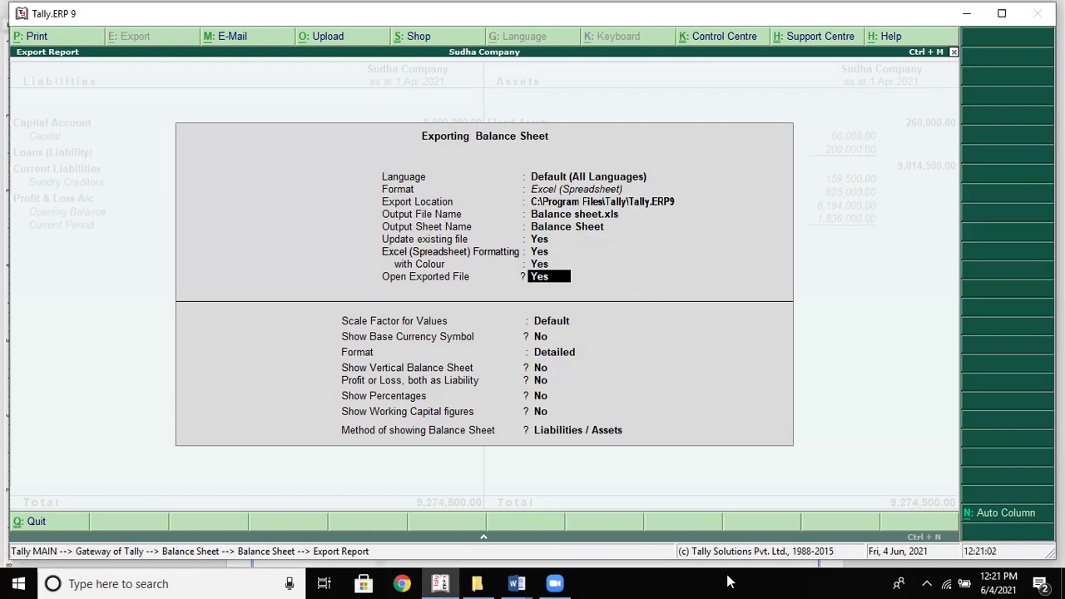
key(Return)
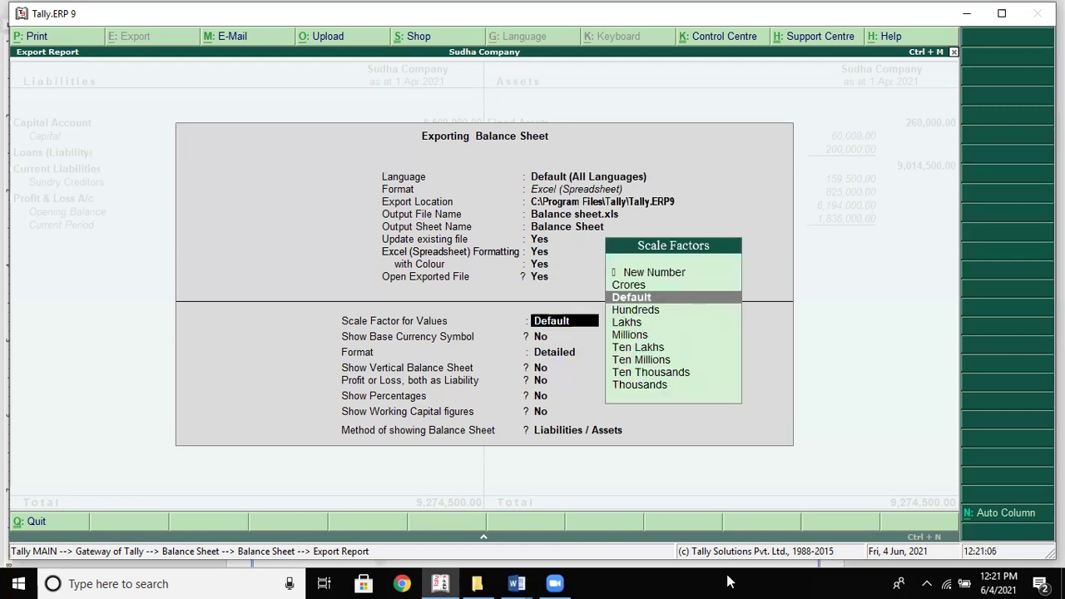
Show the base currency symbol, keep Default scale, Detailed and Liabilities / Assets, and export
key(Return)
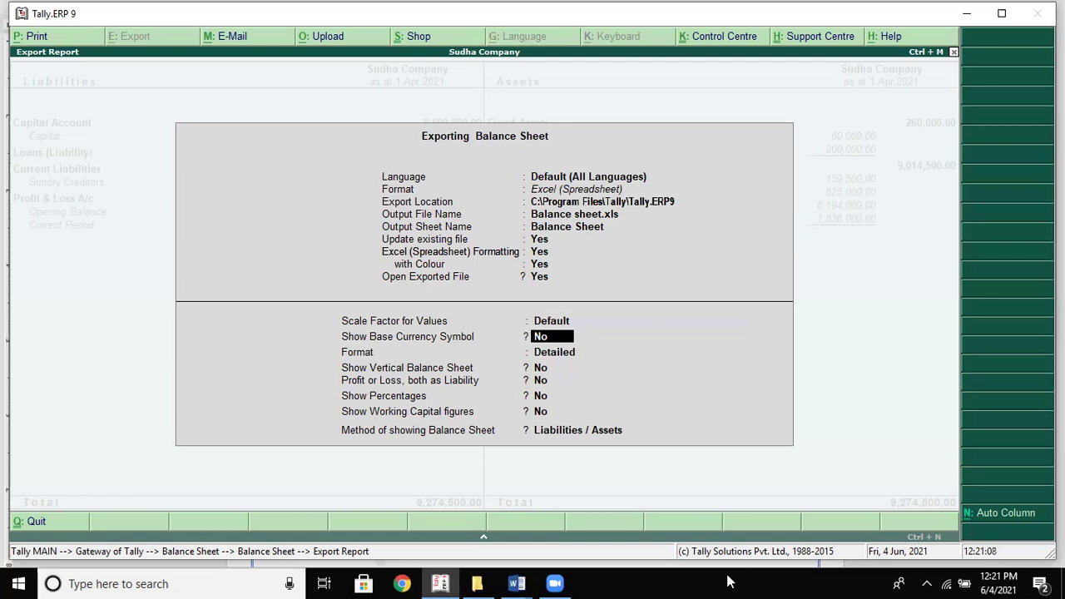
text(yes)
key(Return)
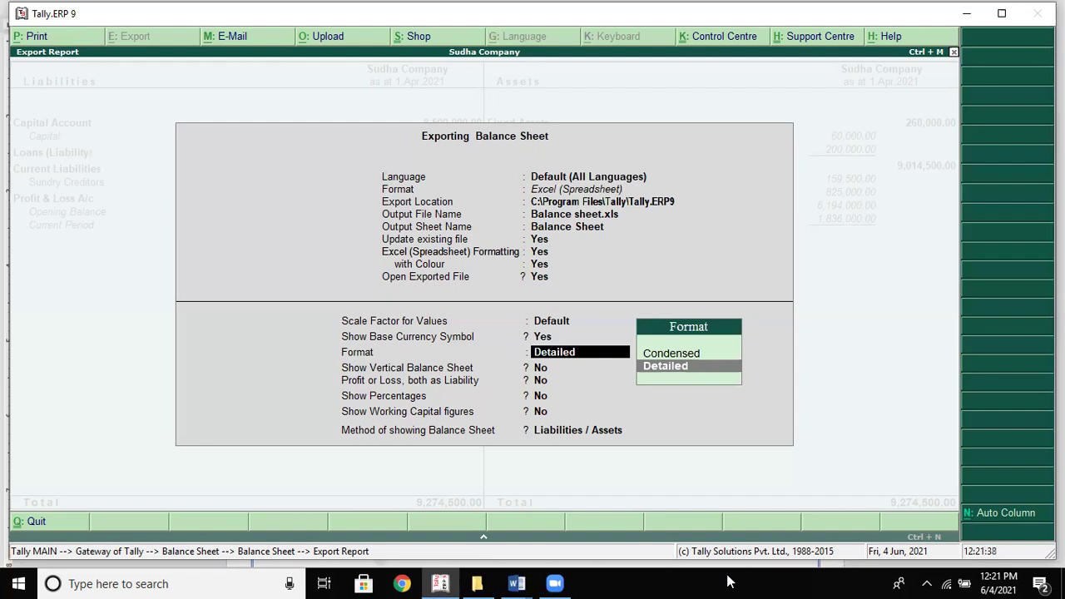
key(Return)
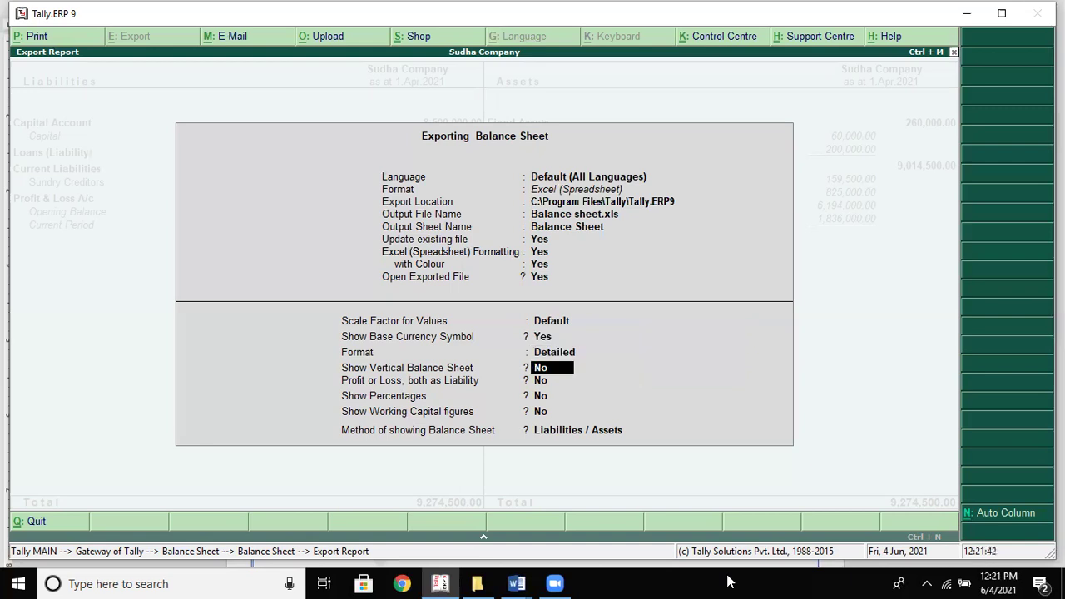
key(Return)
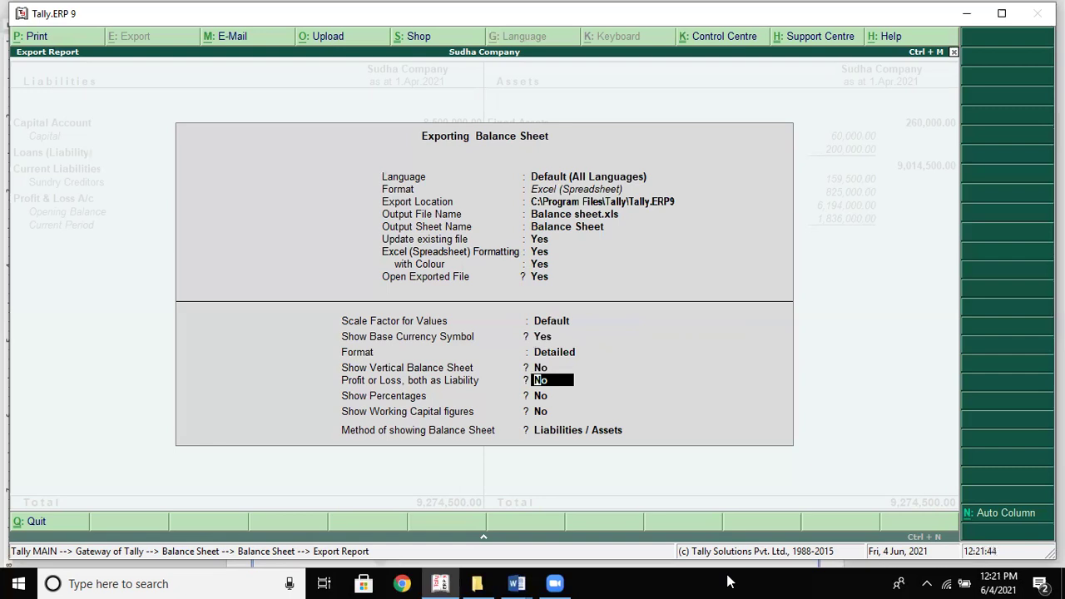
key(Return)
key(Return)
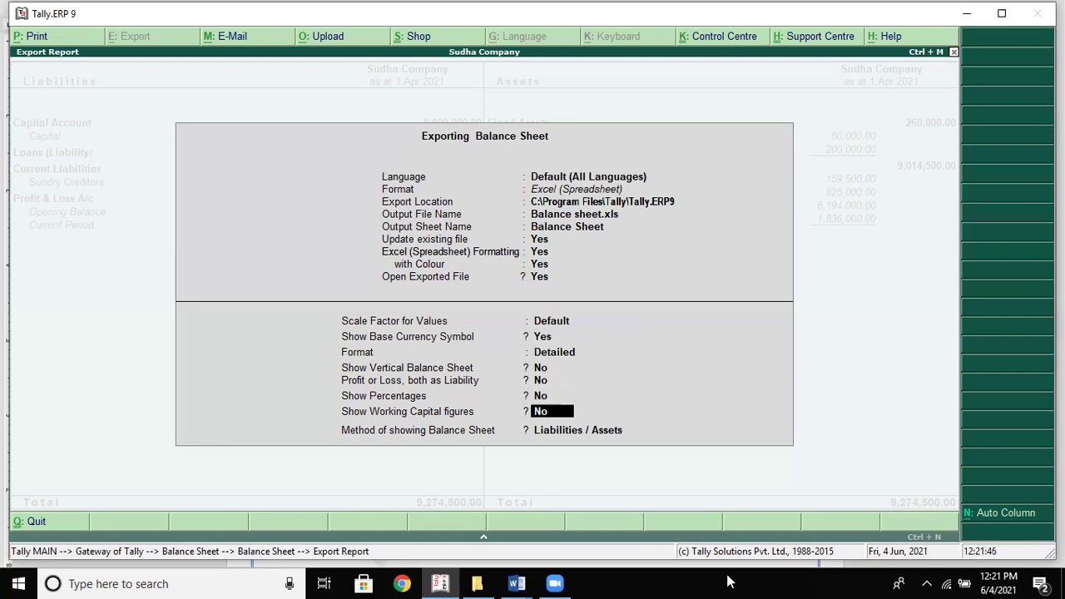
key(Return)
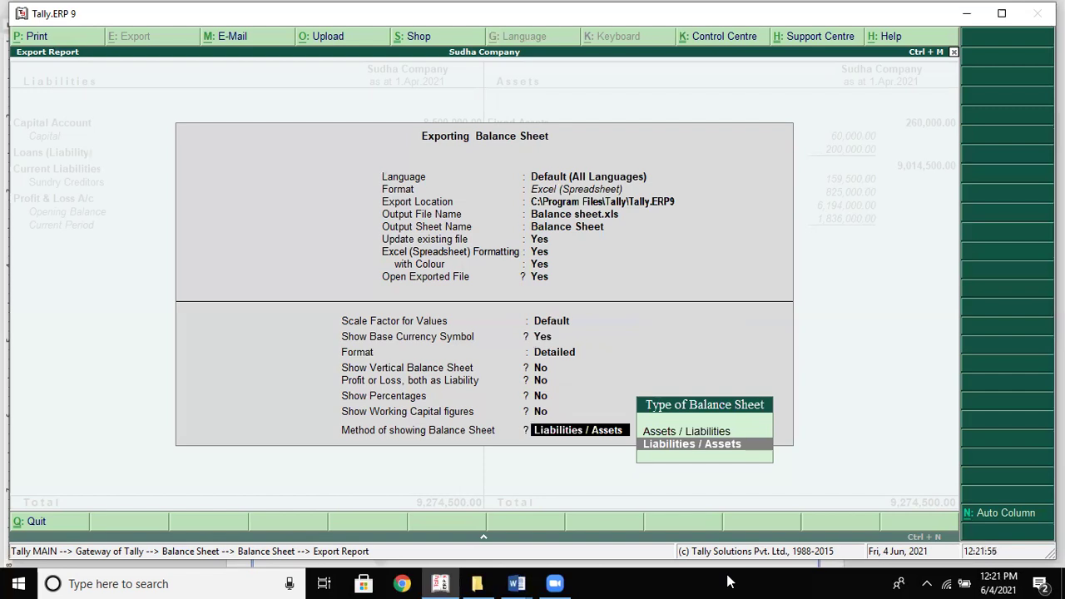
key(Return)
key(Return)
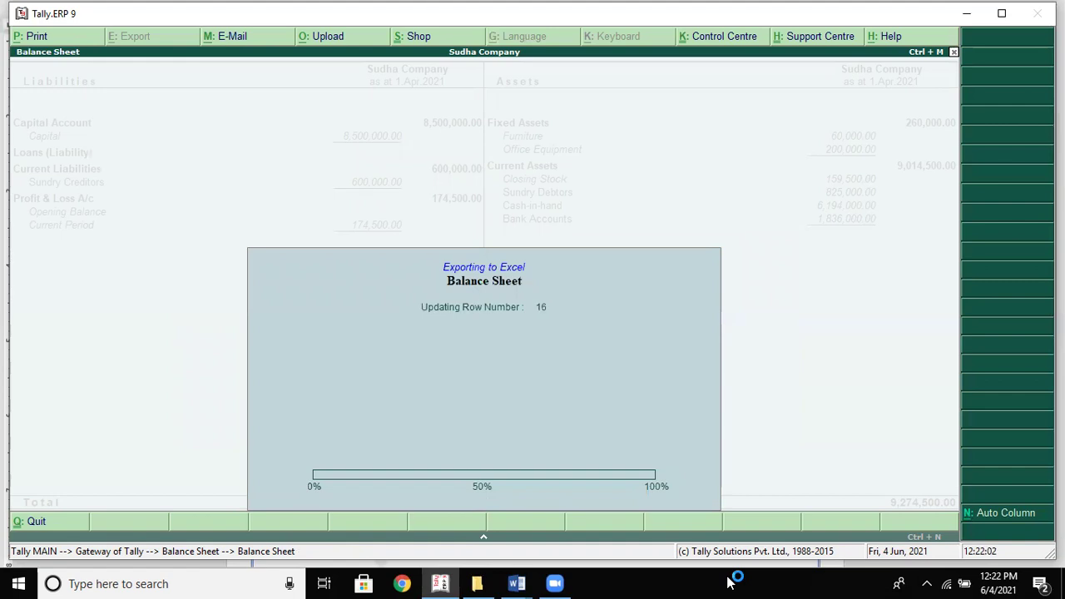
Open Balance sheet.xls despite the format mismatch warning and check cells H13 and F15
key(Return)
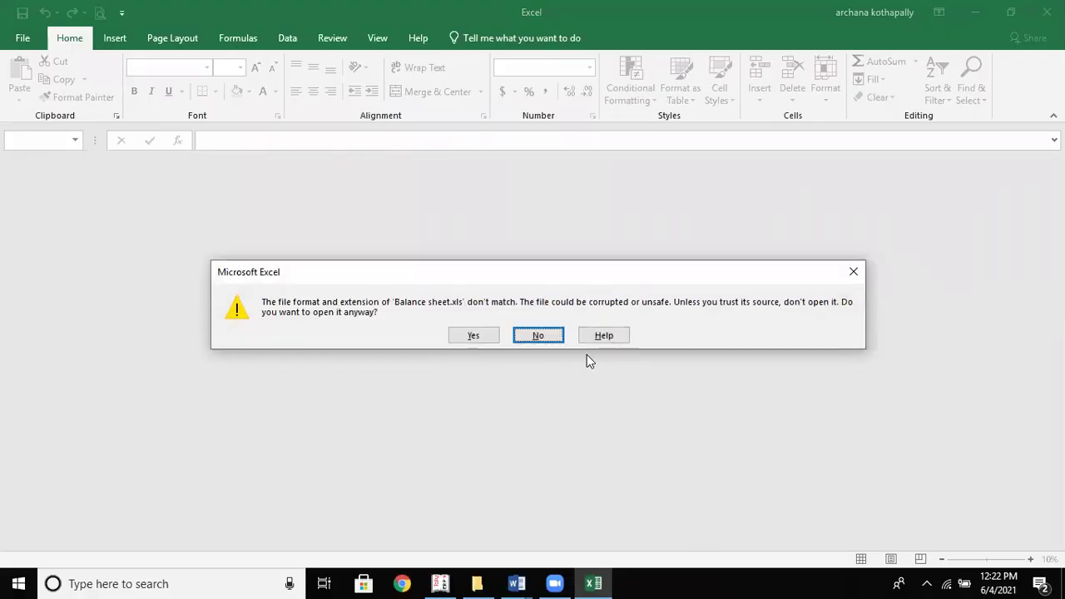
click(475, 337)
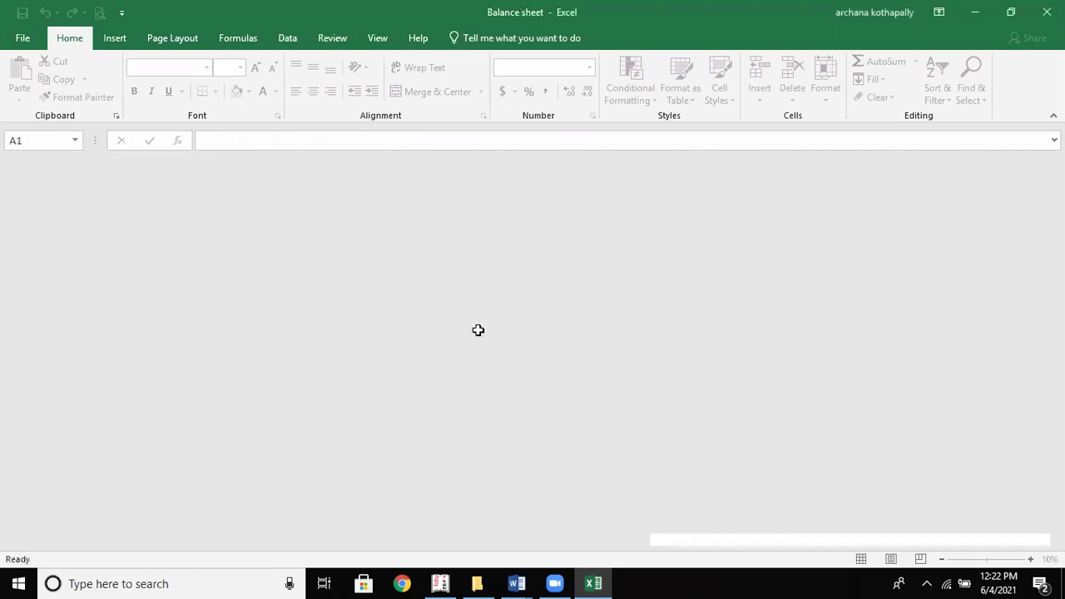
click(486, 368)
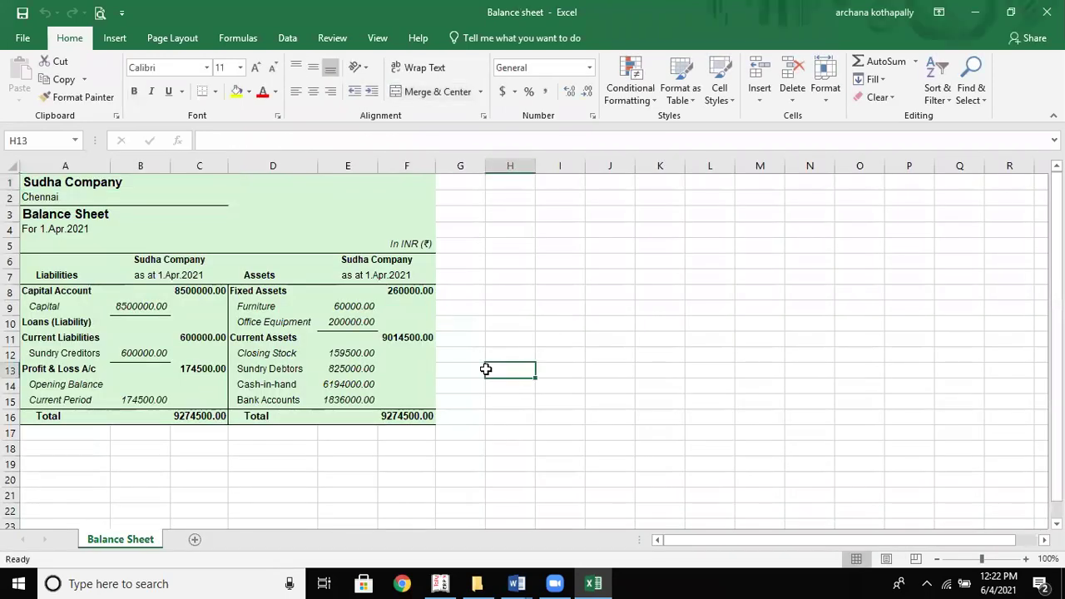
click(386, 394)
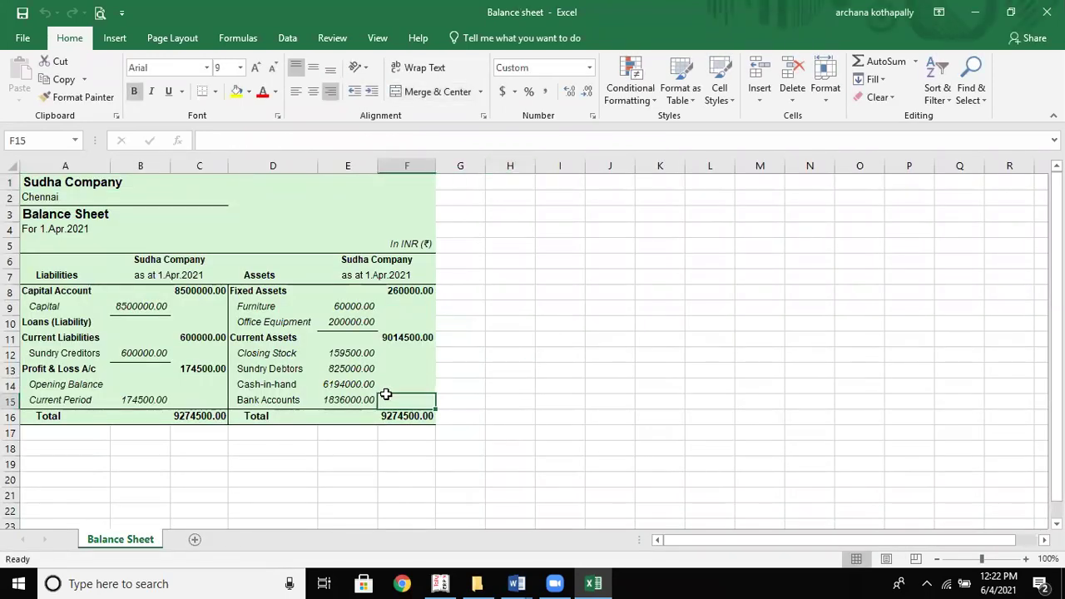
key(alt+Tab)
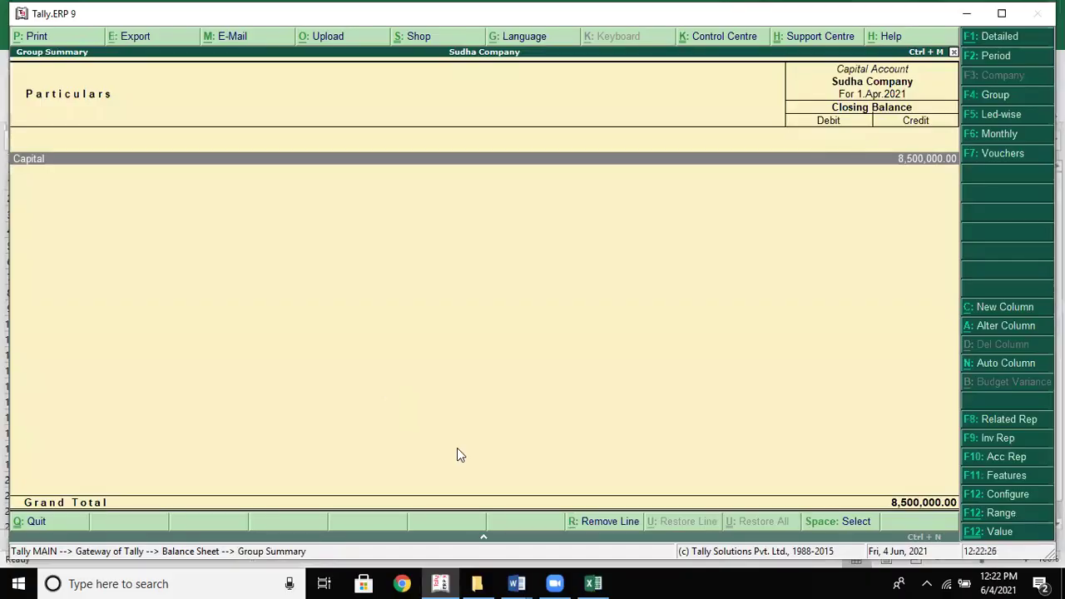
Read through the Export Reports to Excel steps in the Word notes, then return to the workbook
key(alt+Tab)
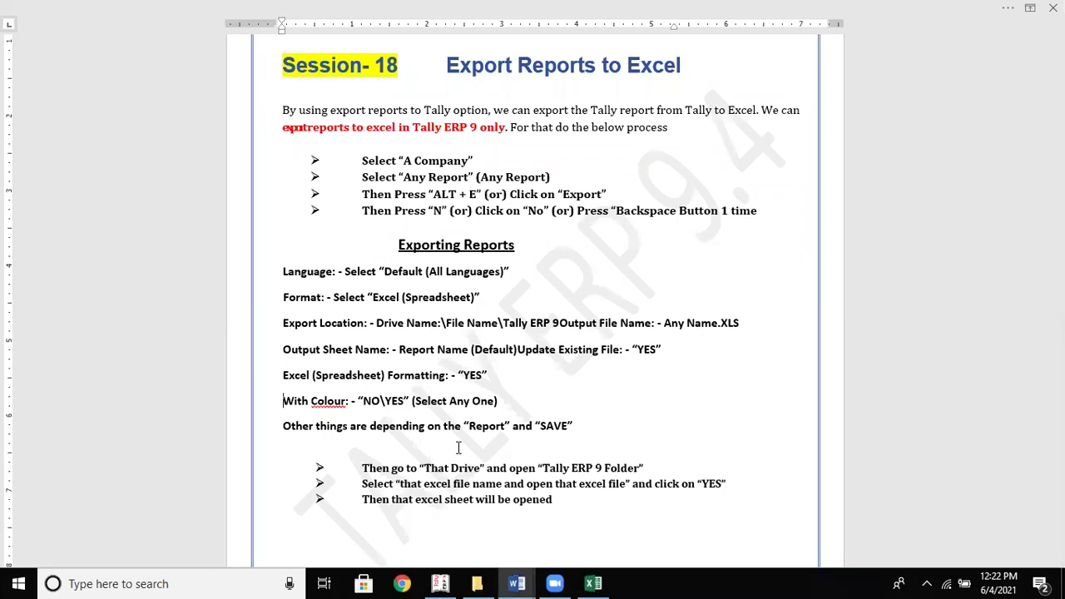
key(Down)
key(Down)
key(Down)
key(alt+Tab)
key(alt+Tab)
key(Tab)
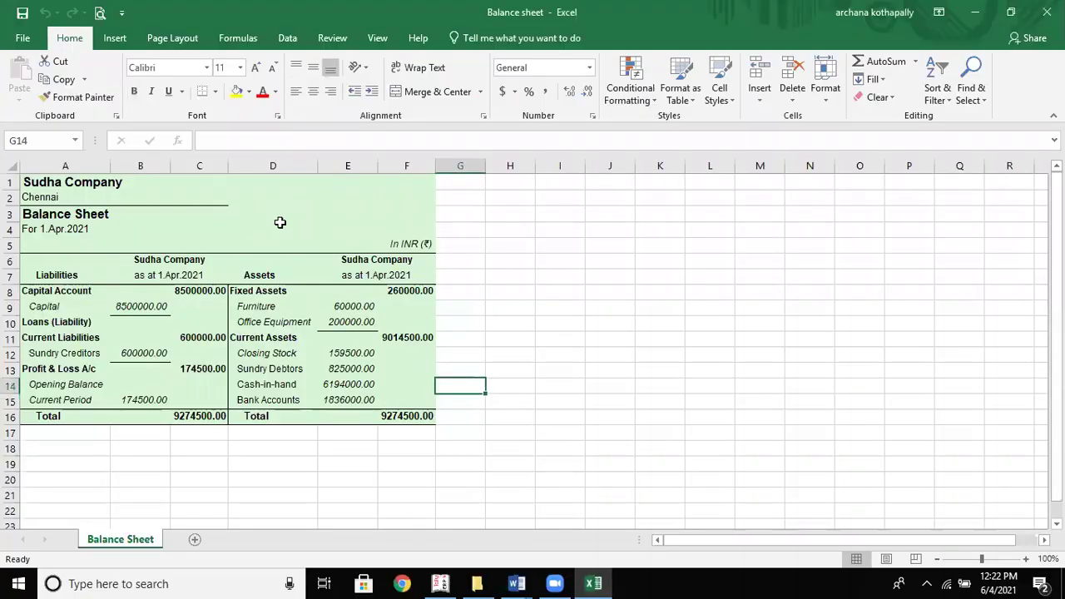
Inspect the exported sheet's title, Chennai, heading and asset amount cells
click(280, 221)
click(171, 203)
click(155, 180)
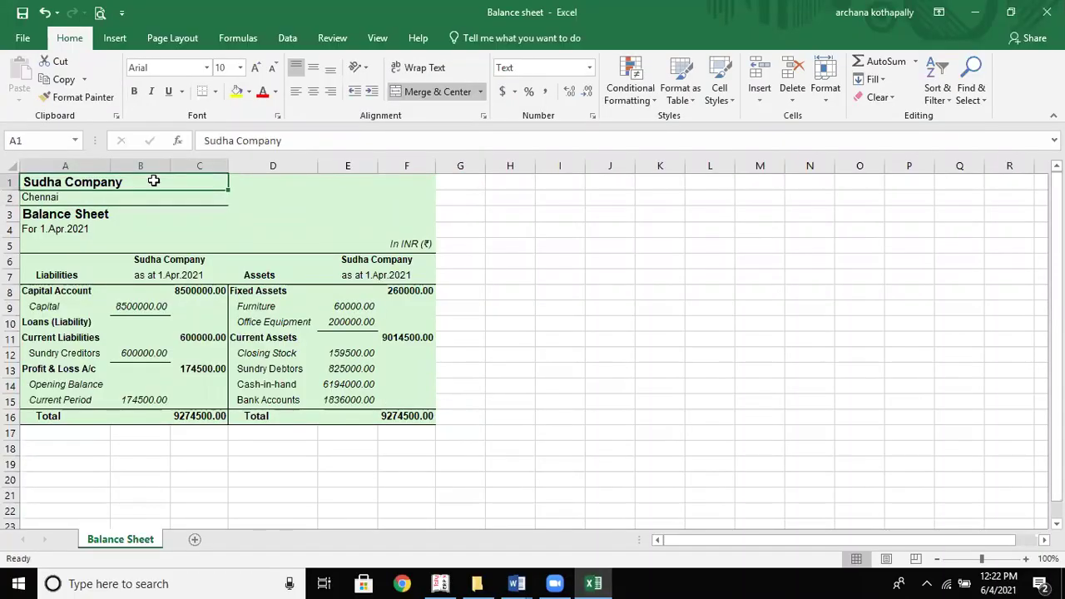
click(110, 199)
click(106, 208)
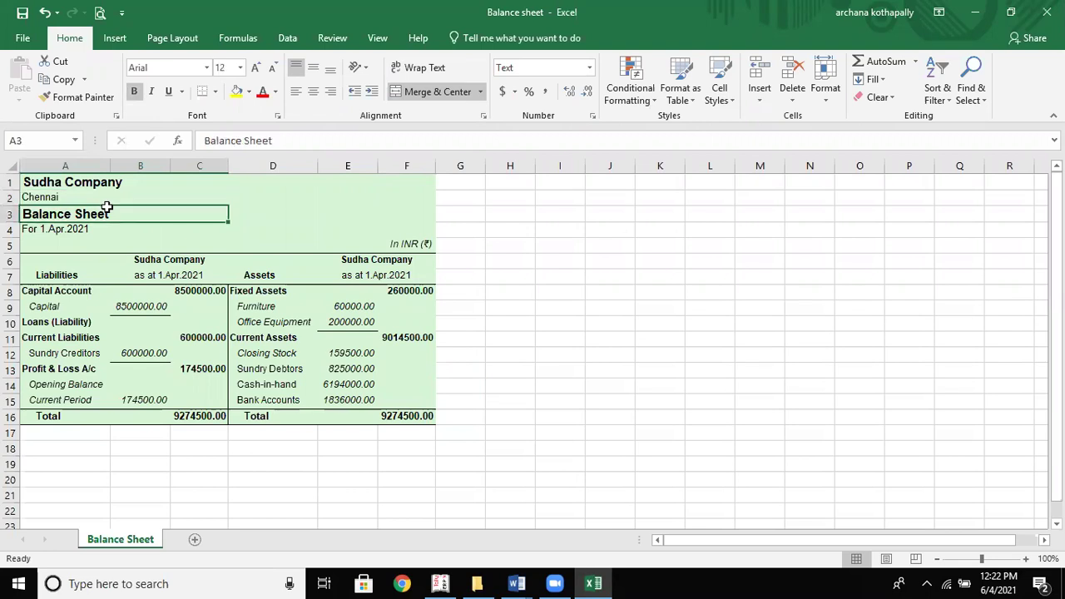
click(168, 256)
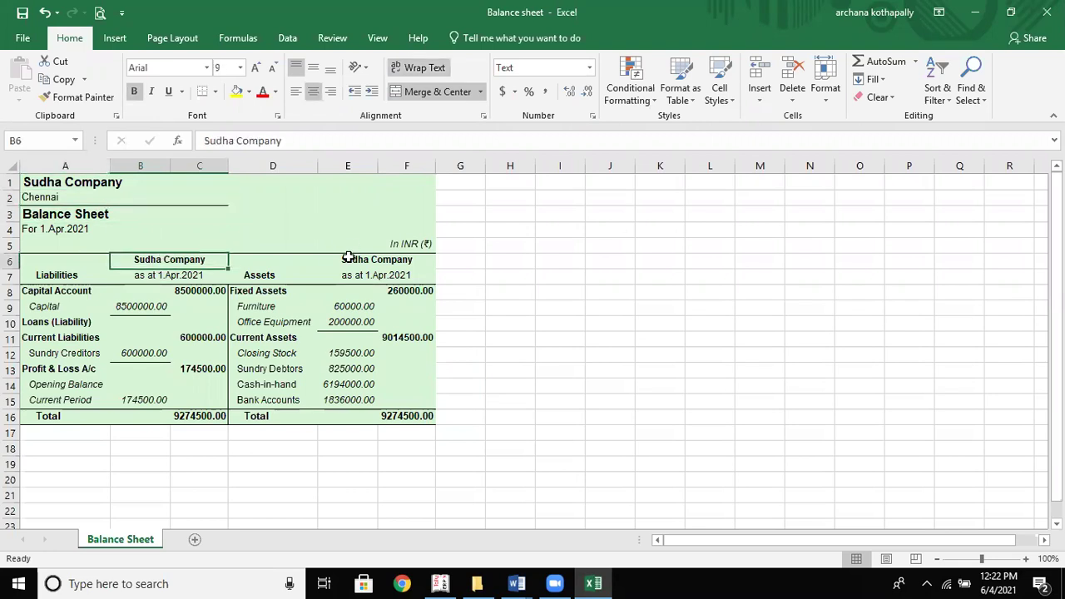
click(408, 243)
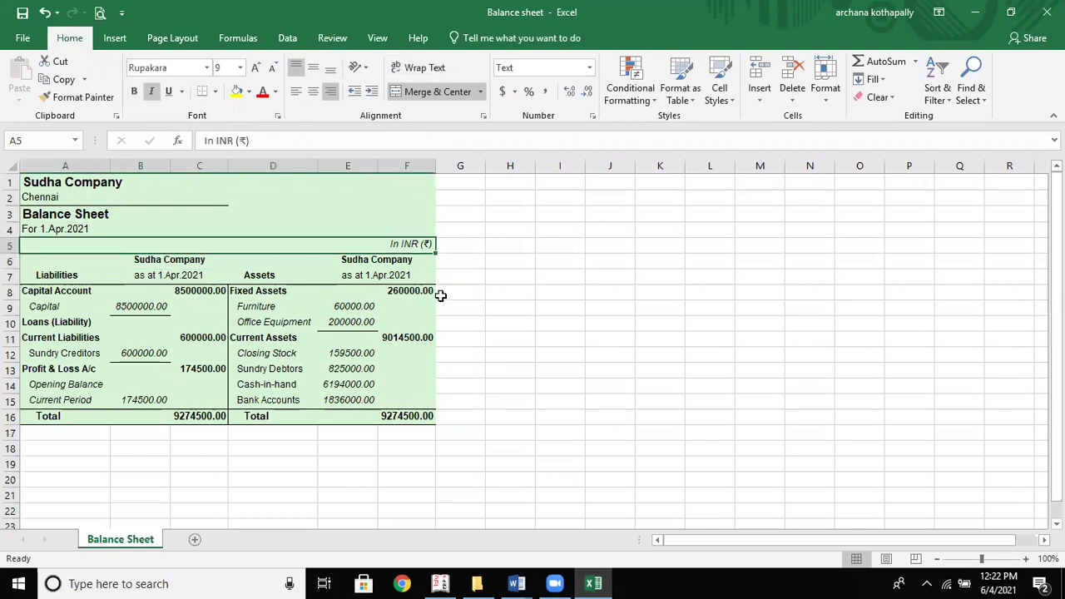
drag(439, 295, 380, 280)
click(380, 277)
click(380, 307)
click(380, 352)
click(395, 292)
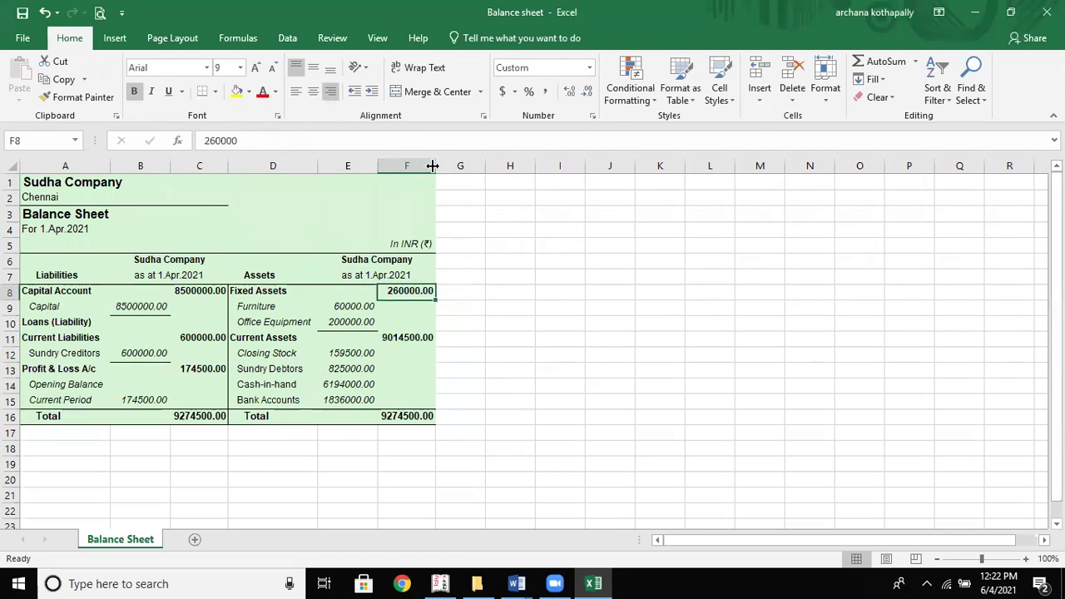
Widen column F, make Total row 16 taller, and save Balance sheet.xls on closing
drag(432, 168, 519, 207)
click(426, 315)
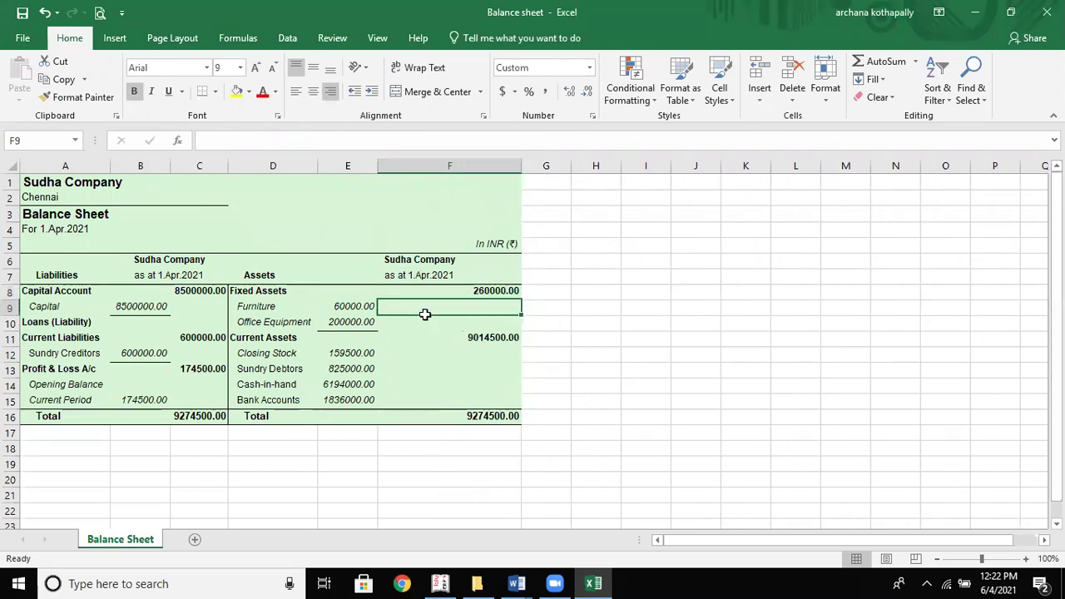
drag(17, 424, 24, 499)
click(98, 428)
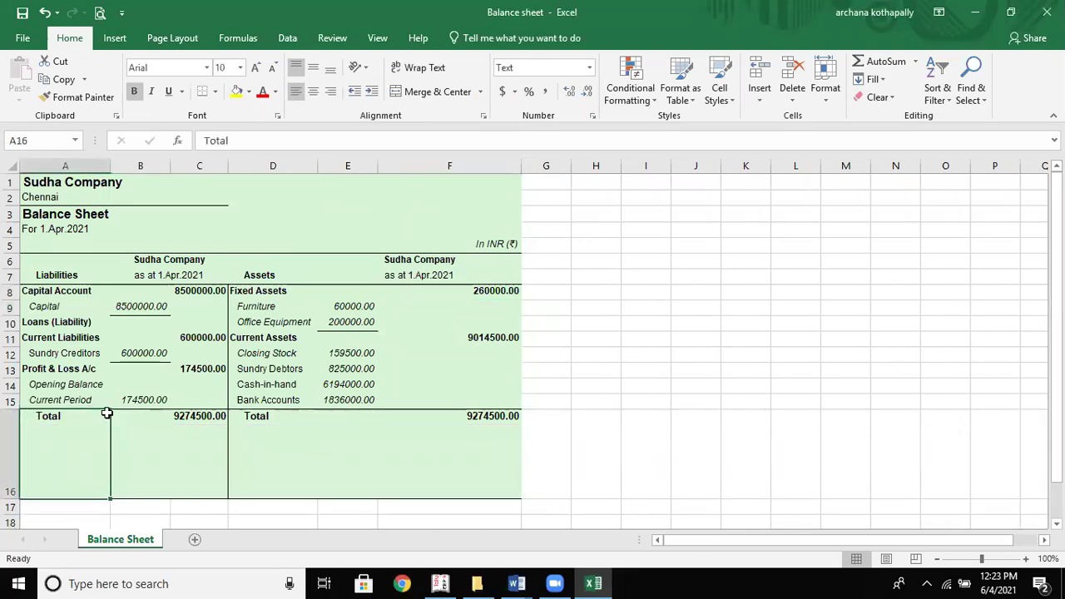
click(126, 381)
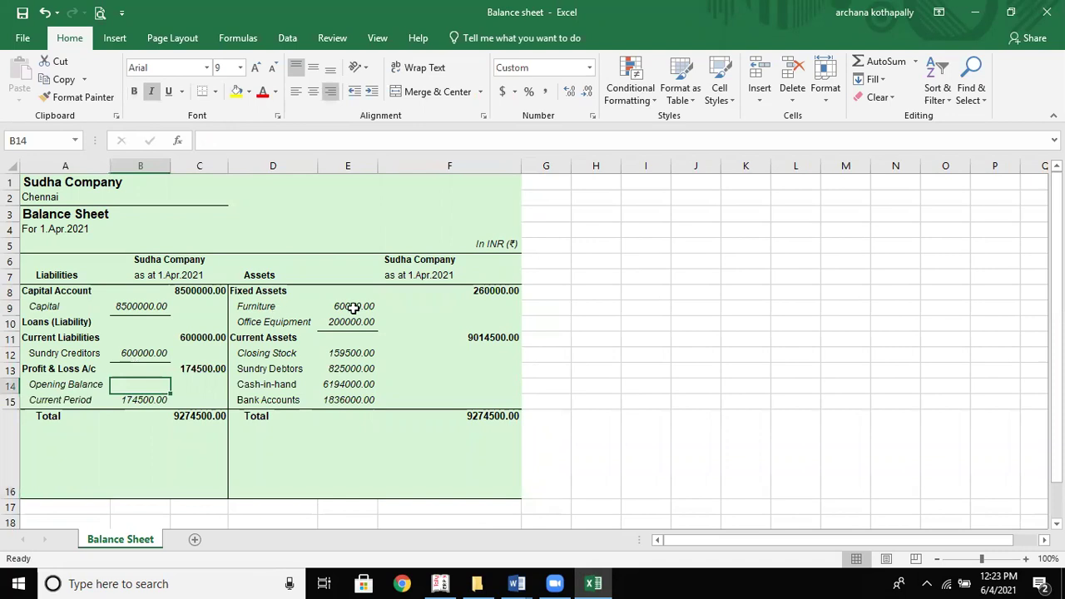
click(487, 253)
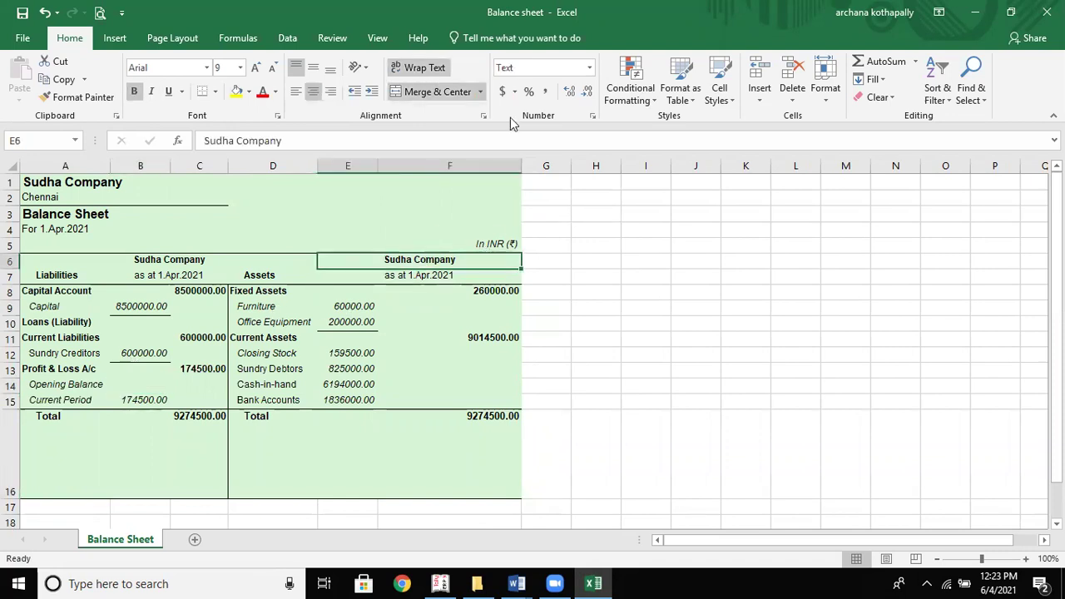
click(1047, 12)
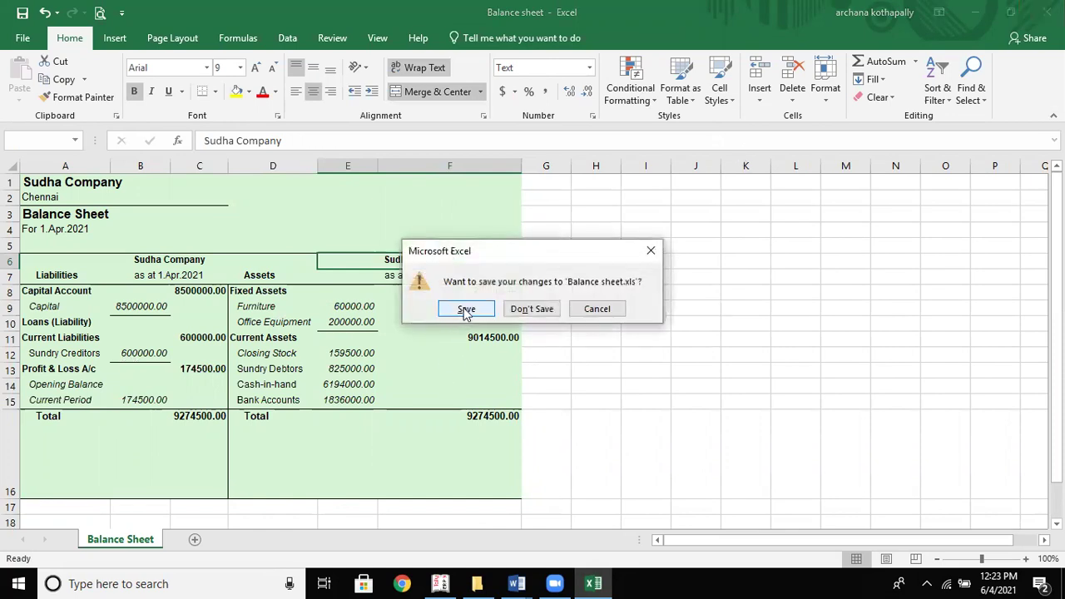
click(465, 311)
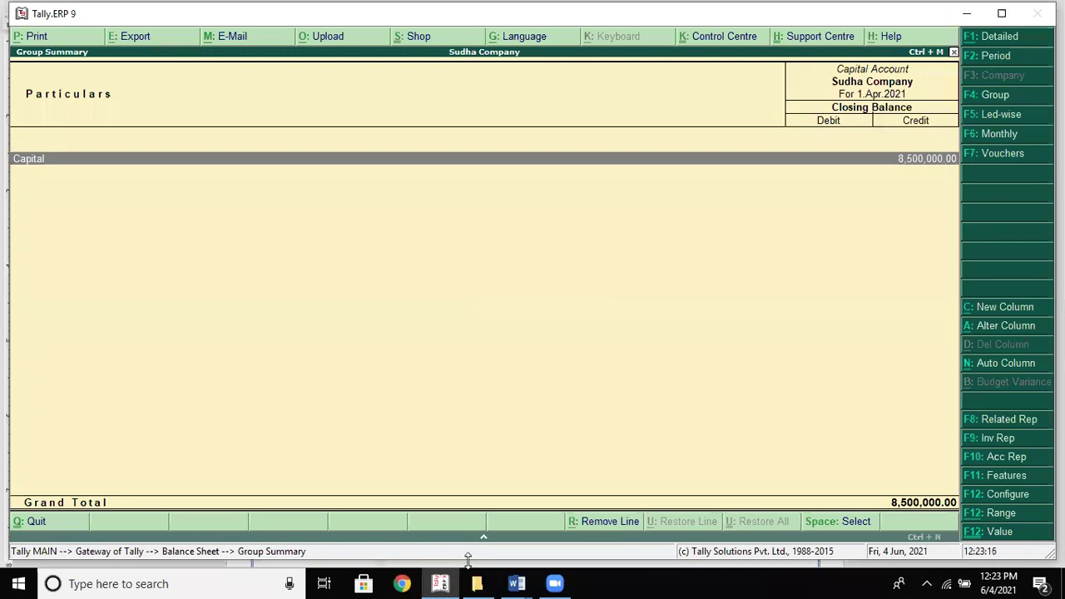
click(467, 582)
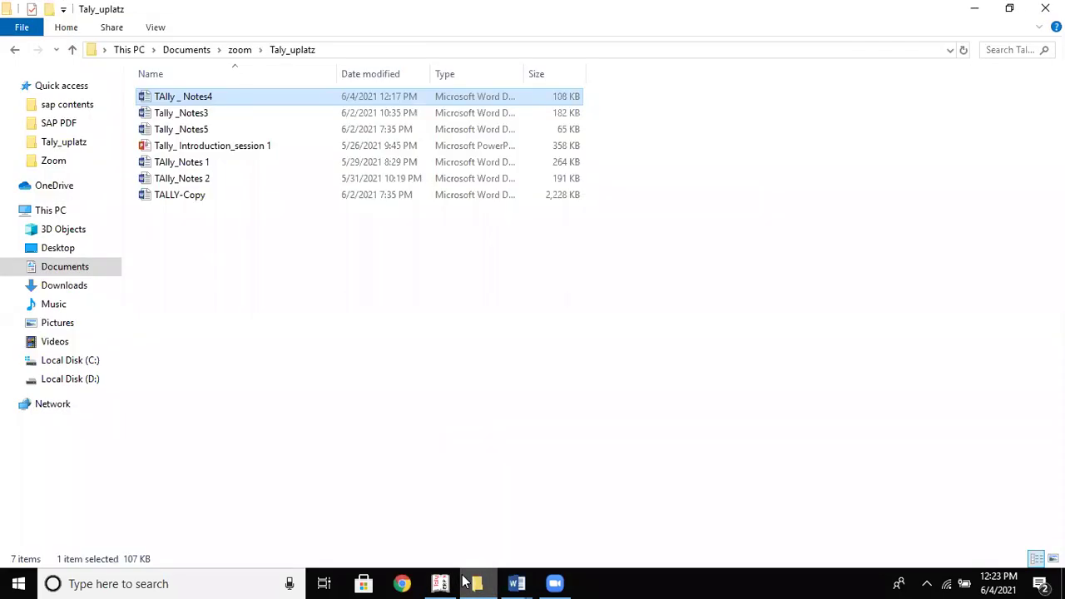
click(58, 362)
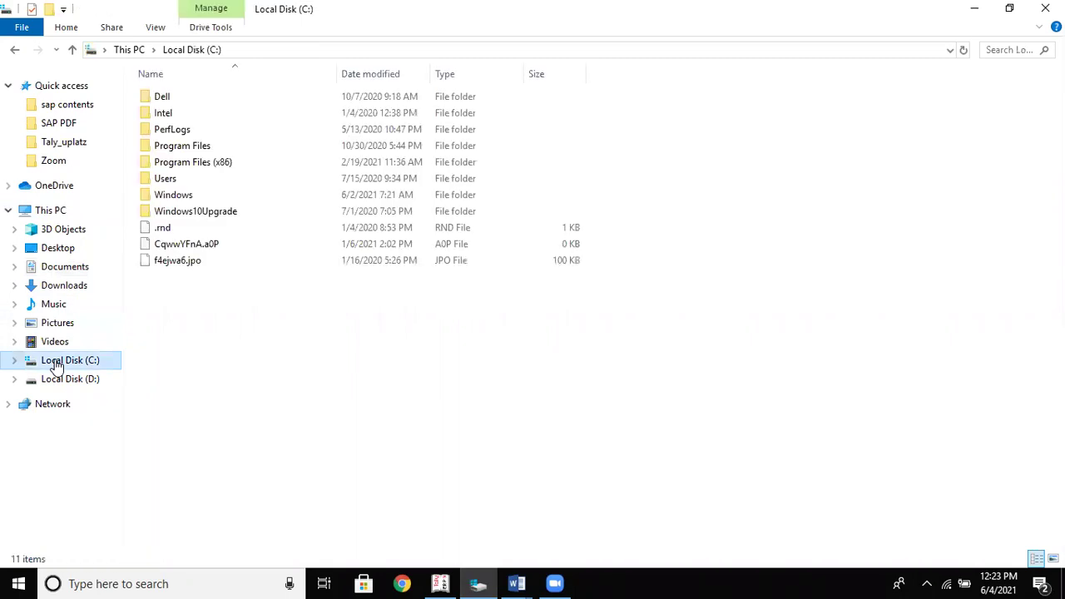
double_click(181, 146)
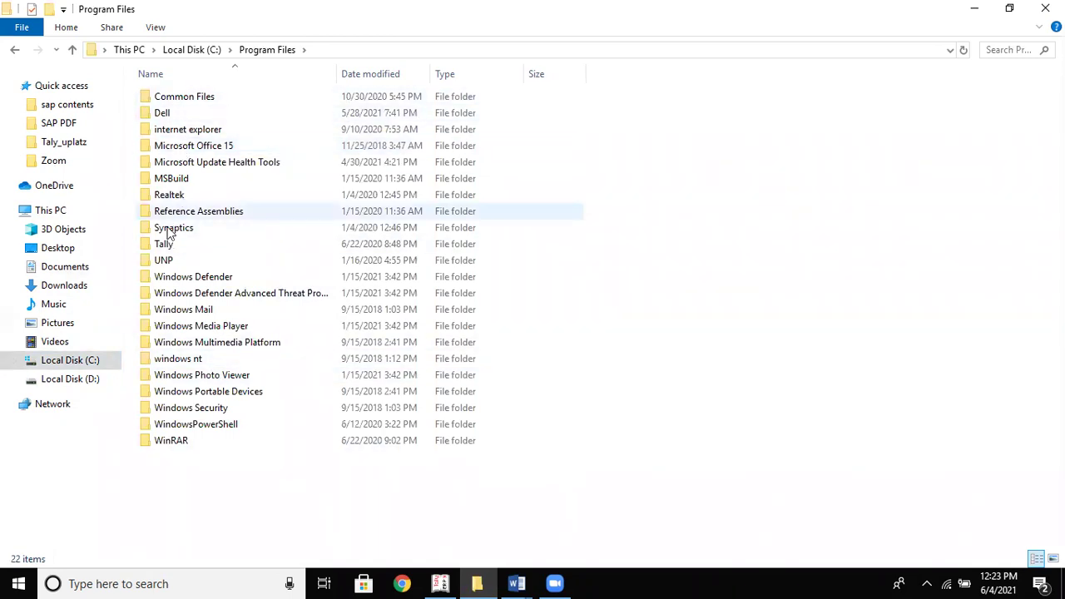
double_click(163, 243)
double_click(190, 99)
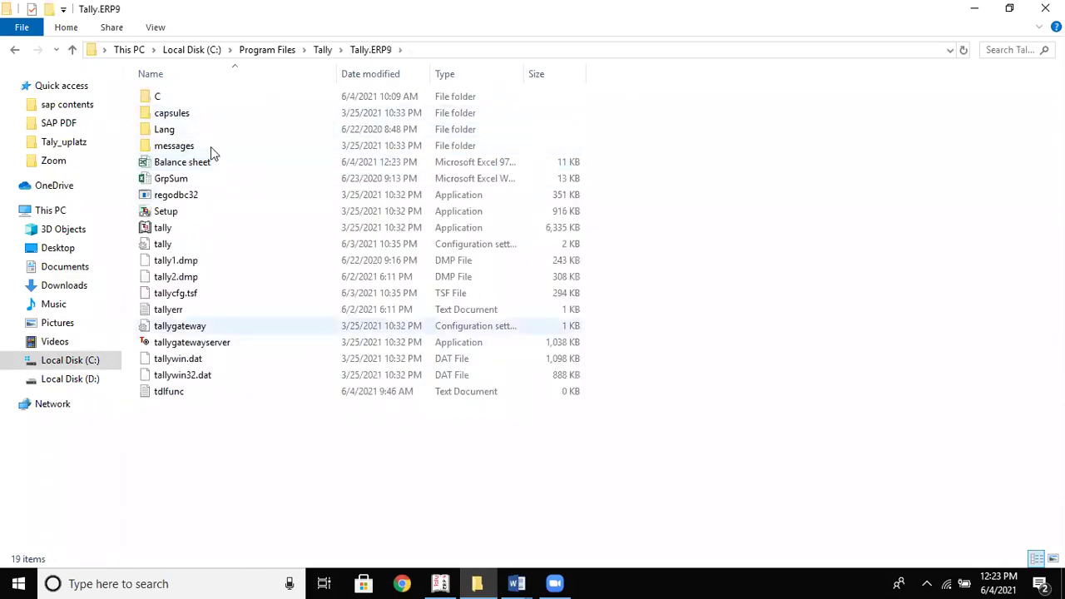
click(208, 164)
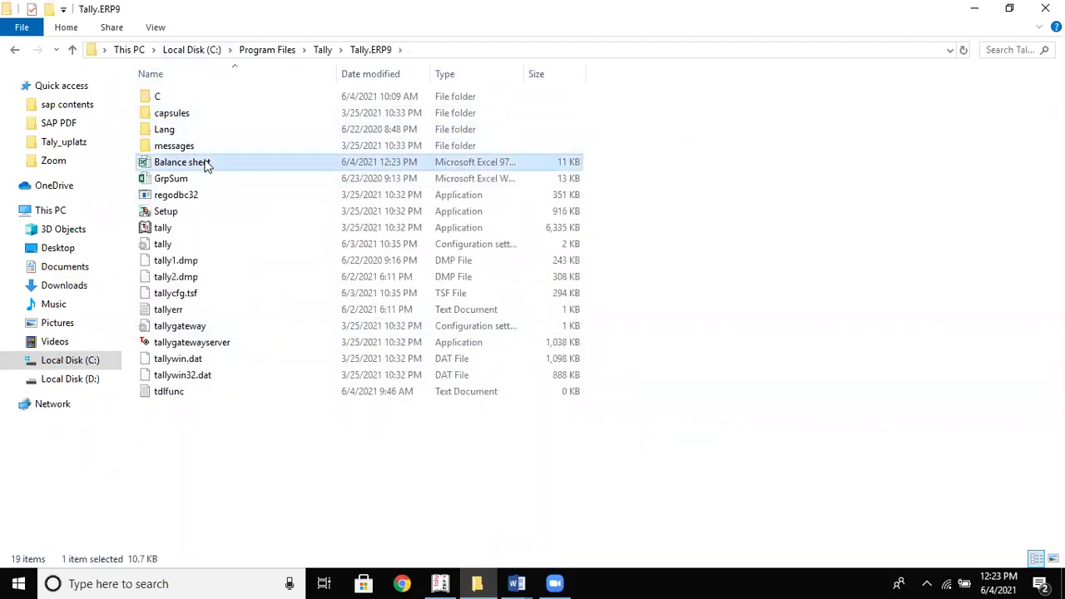
double_click(208, 164)
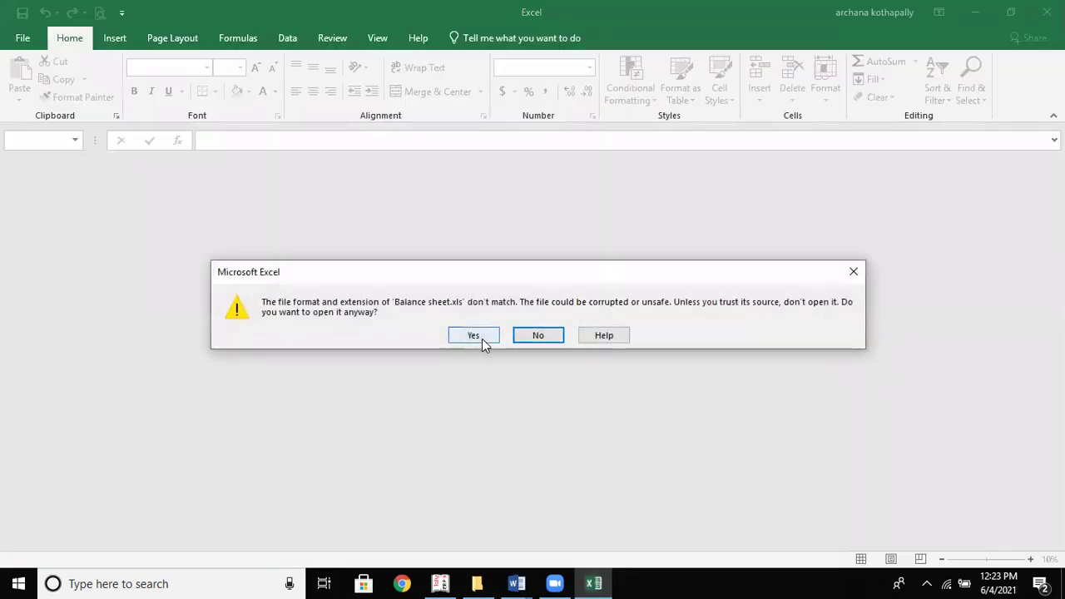
click(473, 336)
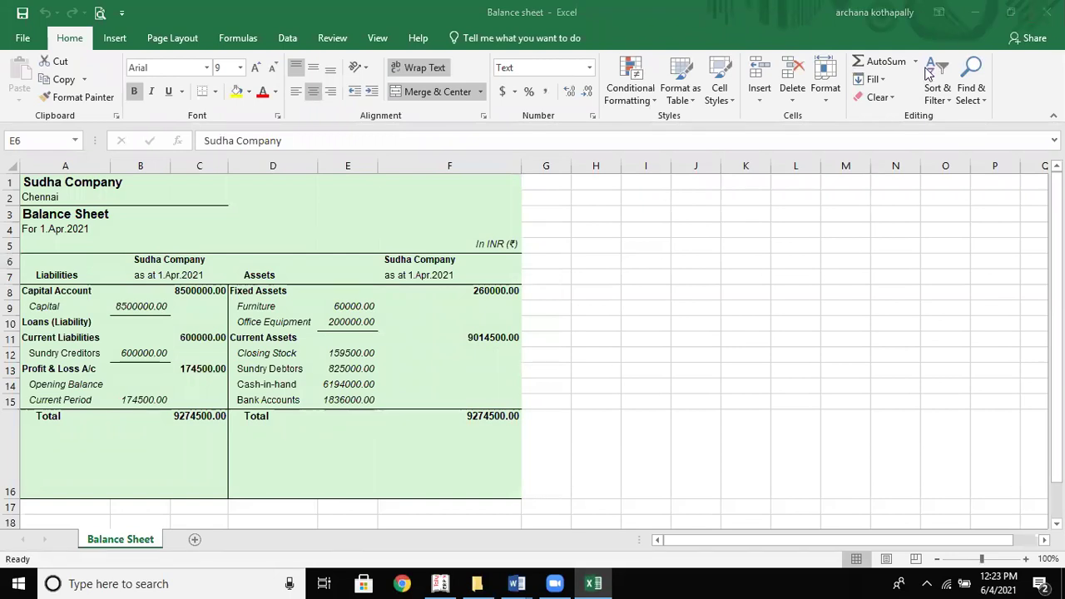
click(1047, 12)
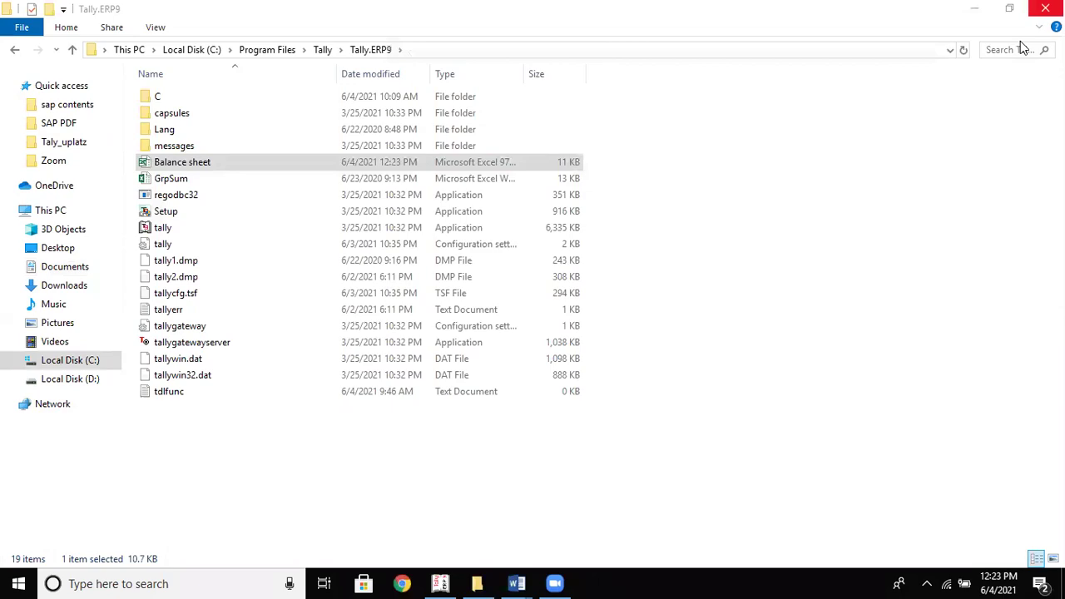
click(1044, 10)
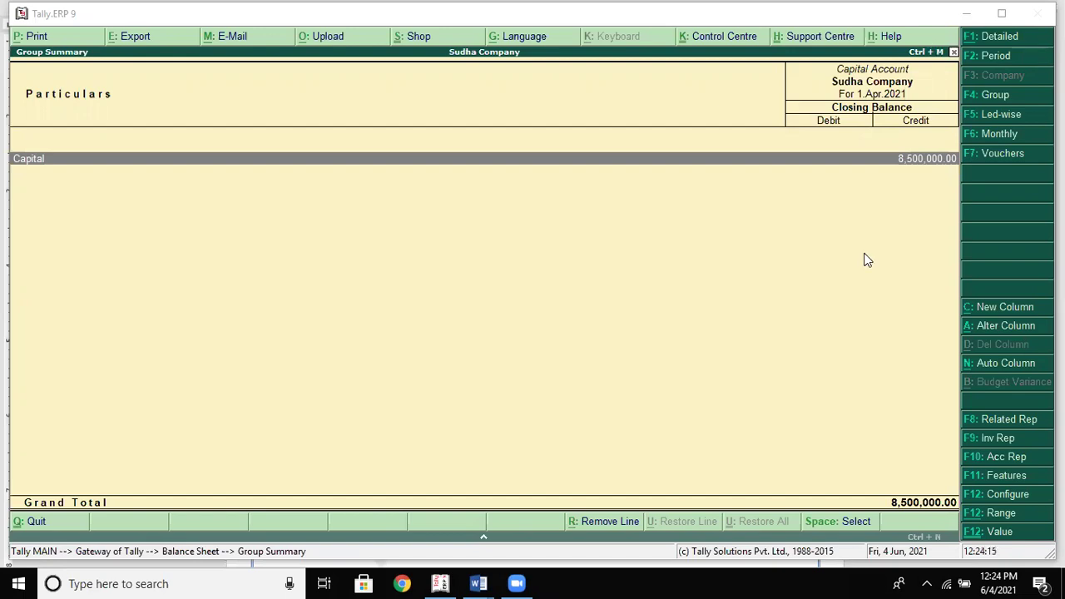
Open the Profit & Loss A/c report and choose PDF as its export format
key(Escape)
key(Escape)
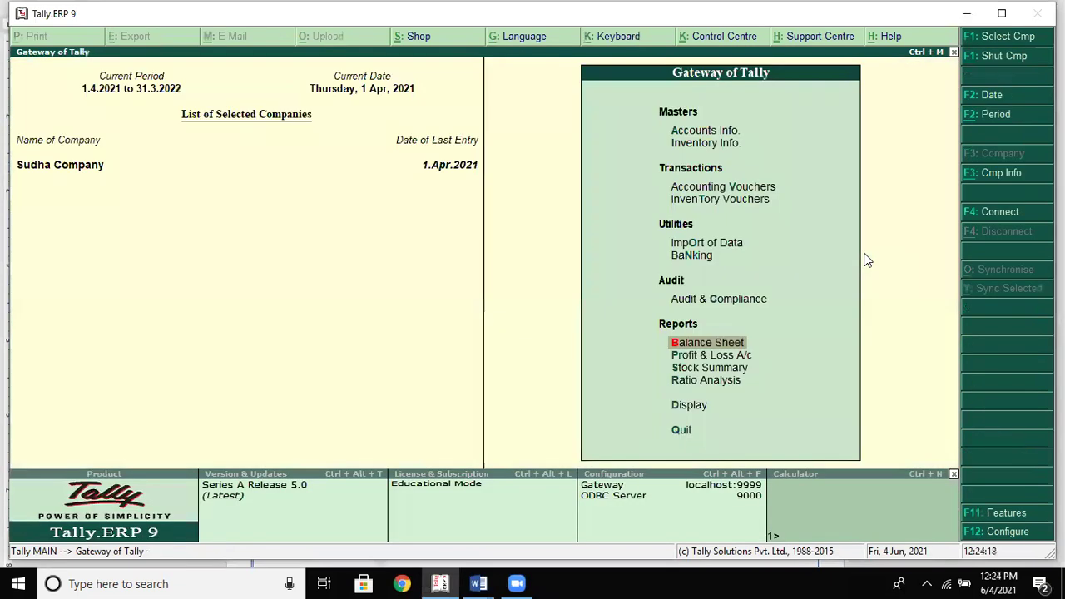
key(Down)
key(Return)
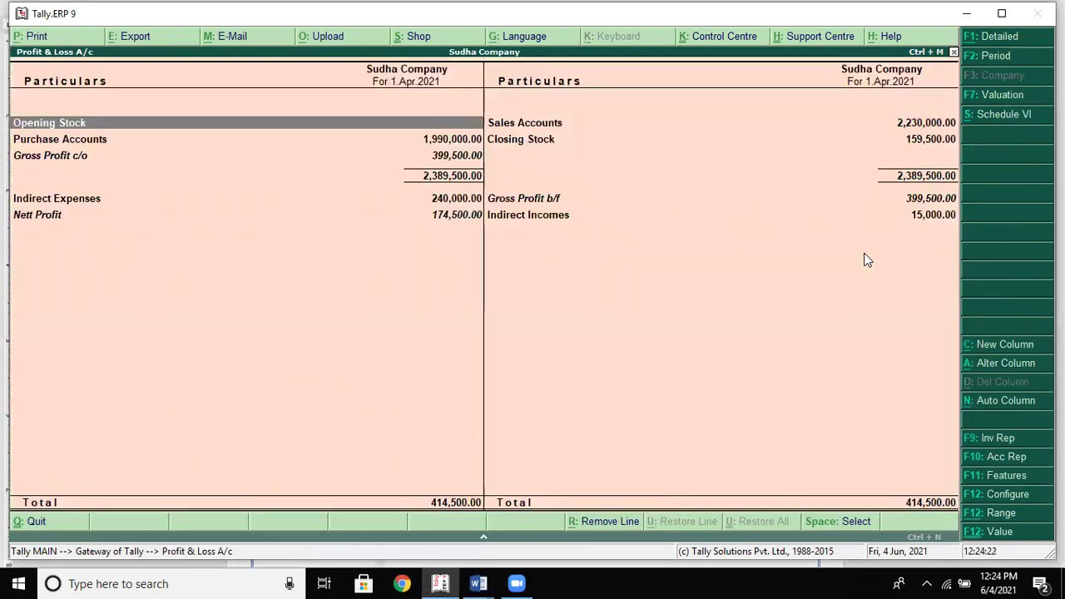
key(alt+e)
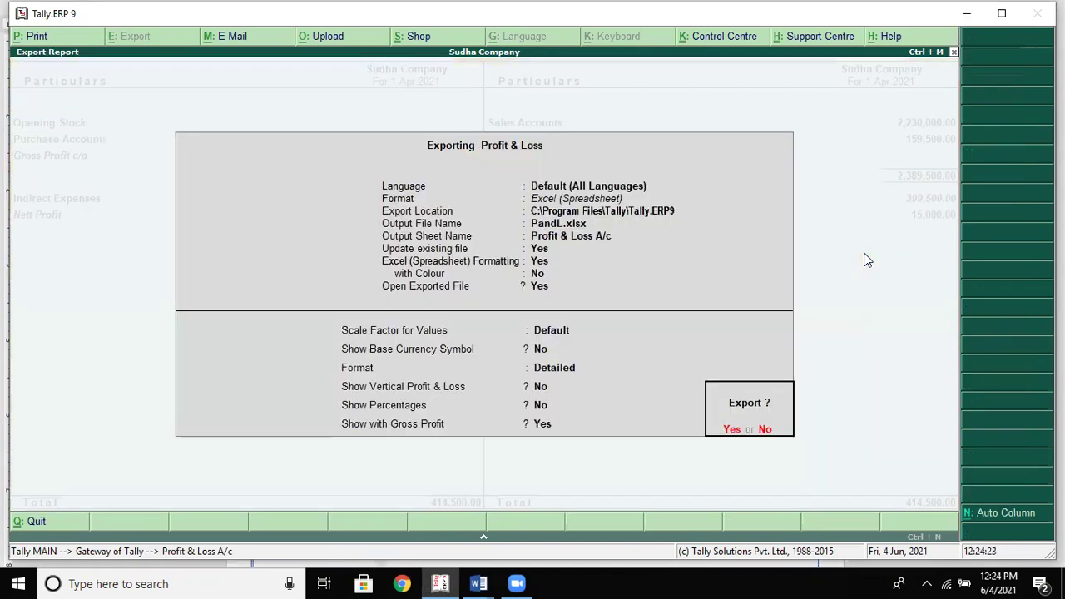
key(BackSpace)
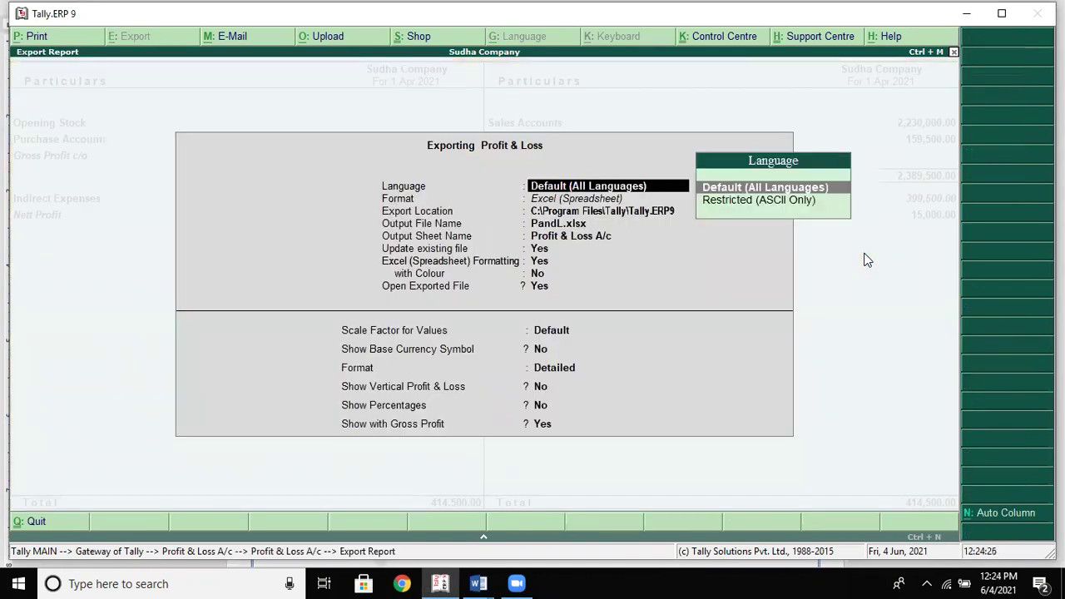
key(Return)
key(Down)
key(Down)
key(Down)
key(Return)
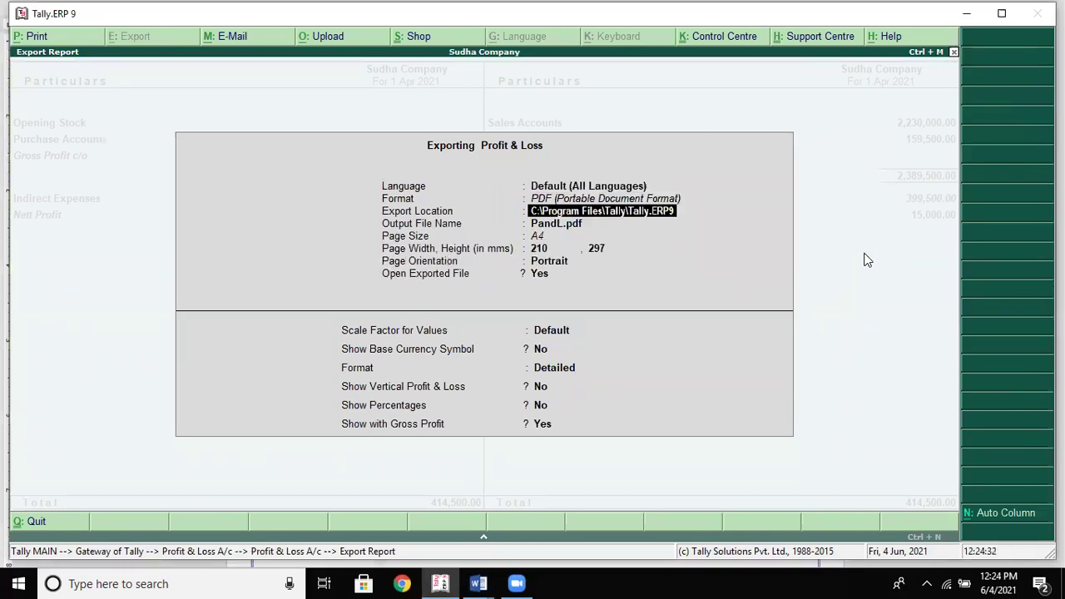
Keep the export location, file name PandL.pdf, A4 portrait page and default scale factor
key(Return)
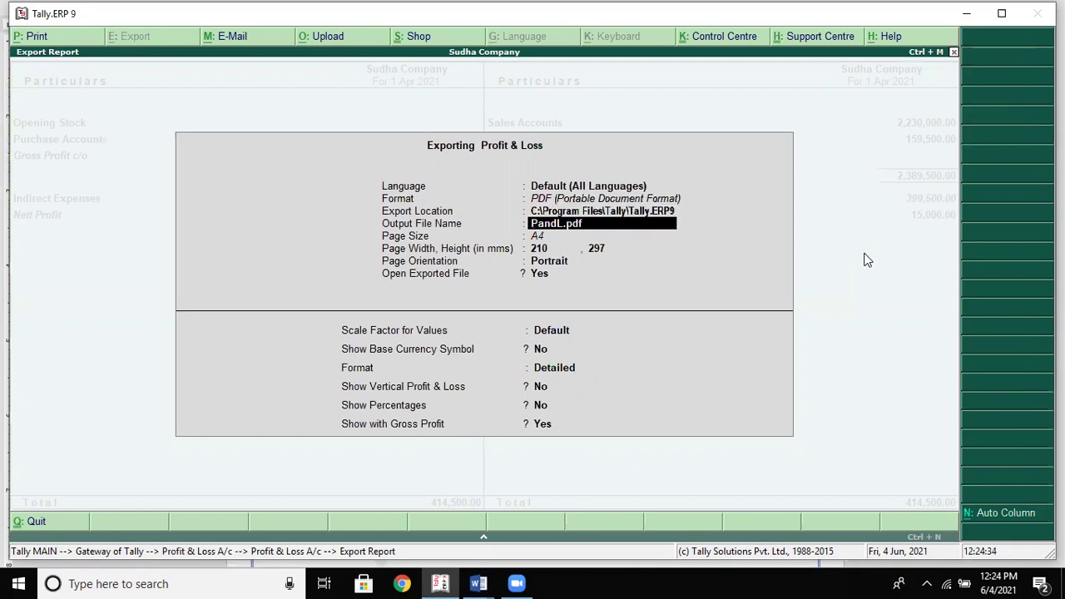
key(Return)
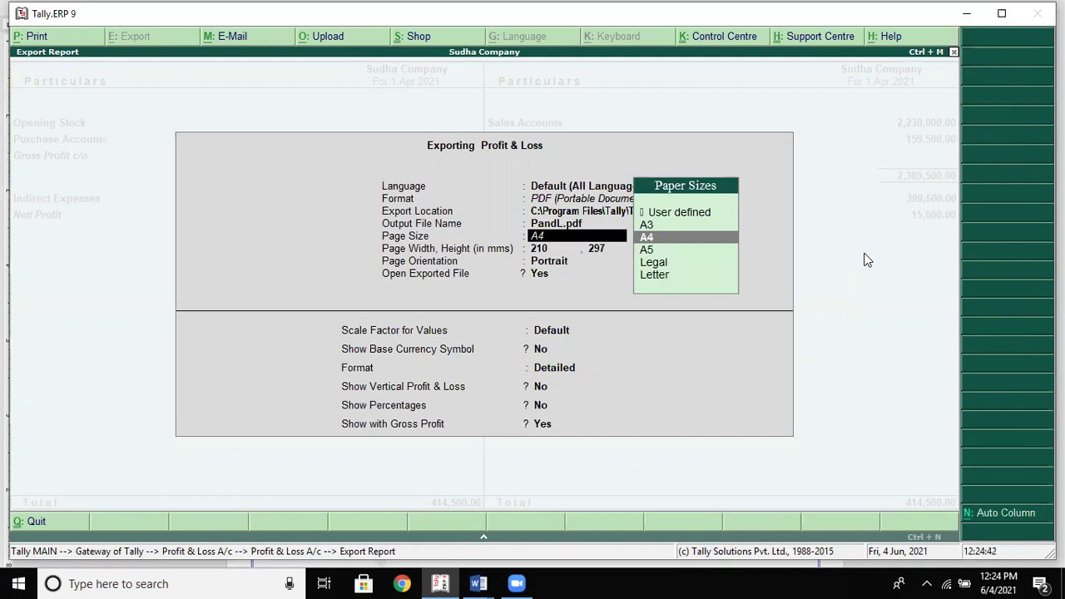
key(Return)
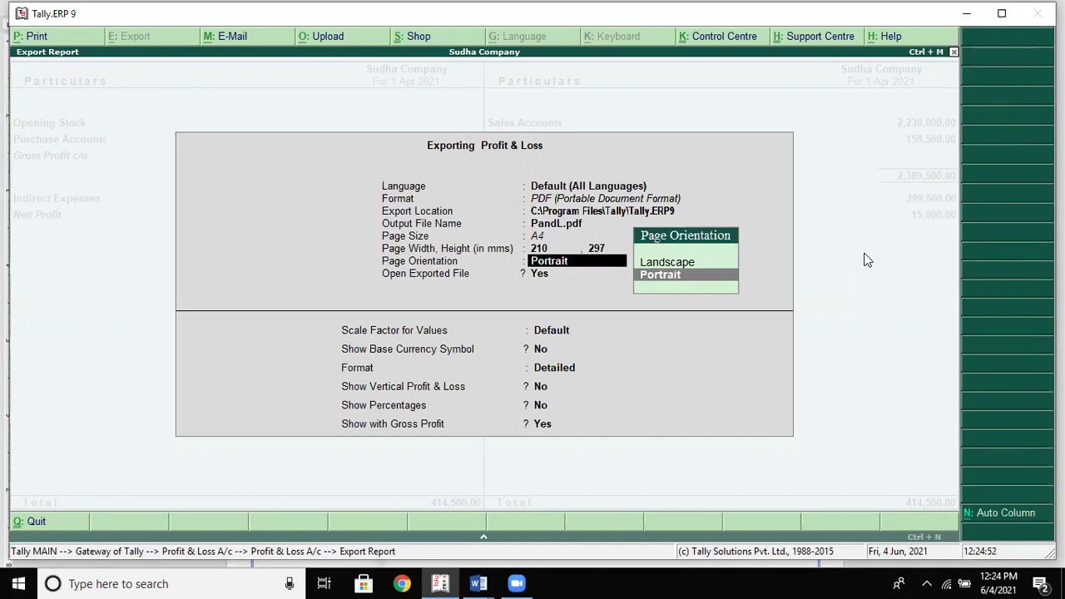
key(Return)
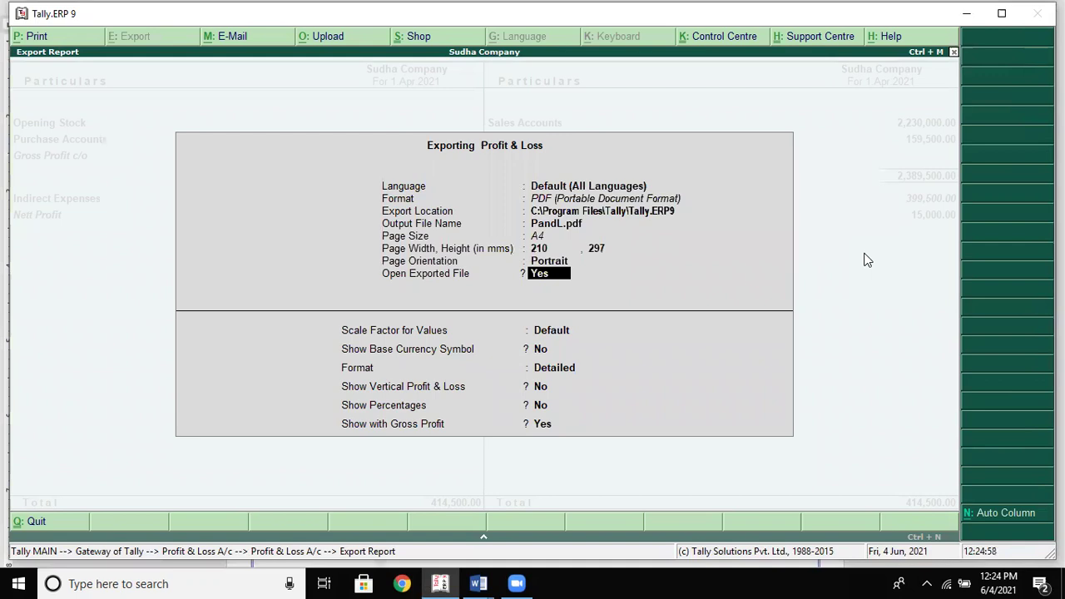
key(Return)
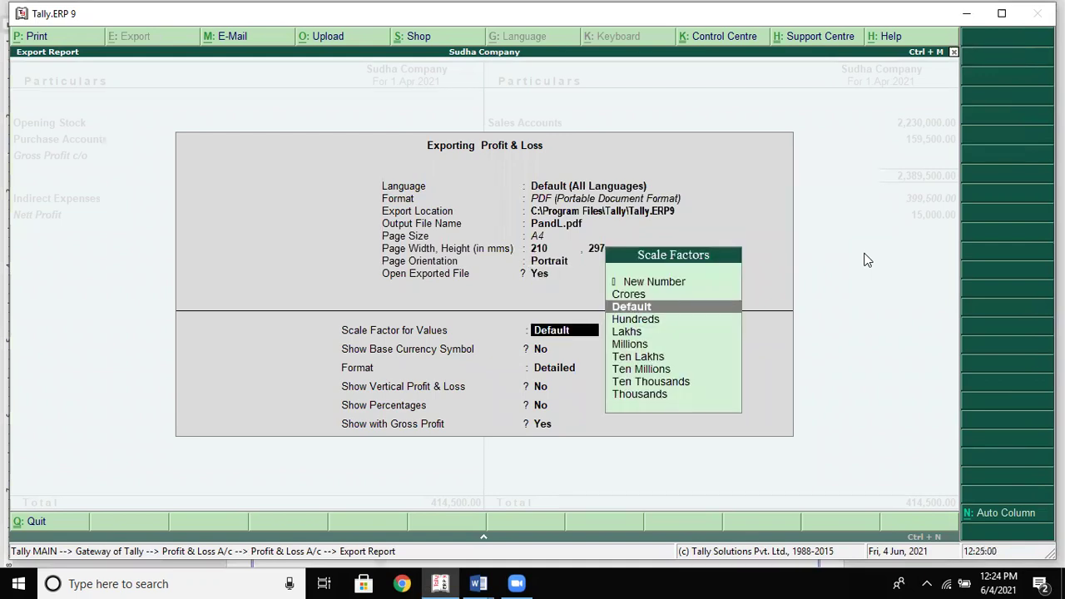
key(Return)
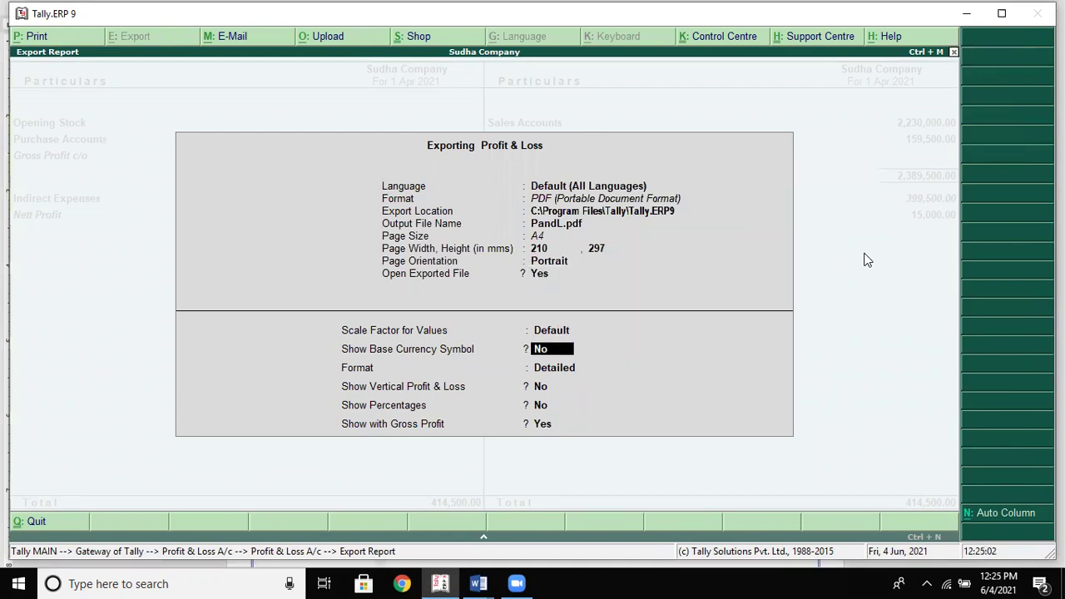
Turn on the base currency symbol and percentages, keep Detailed format, and export the PDF
key(s)
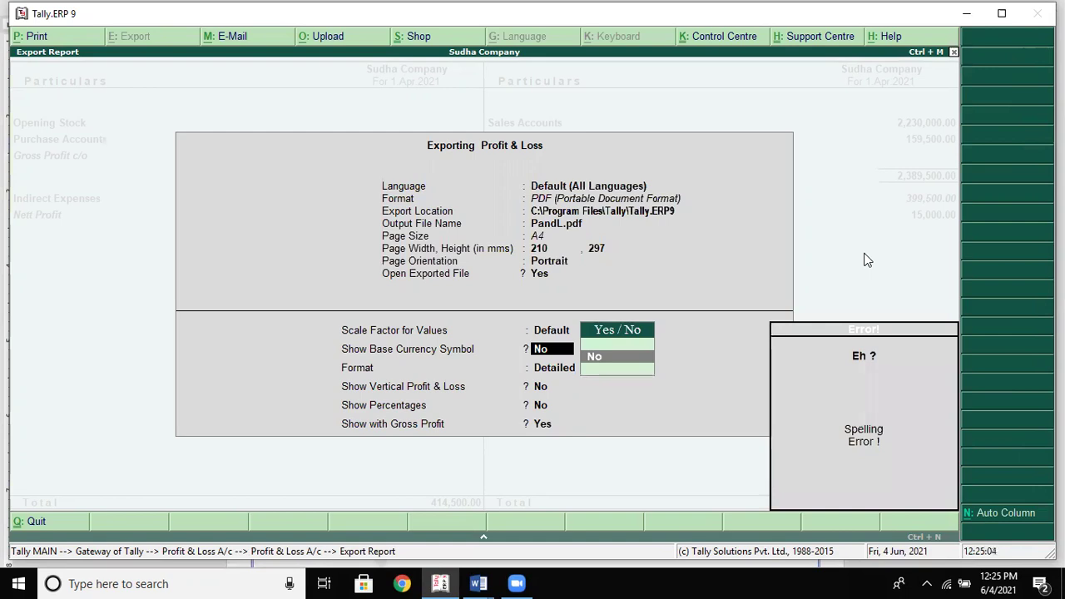
text(n)
key(BackSpace)
key(Down)
key(Return)
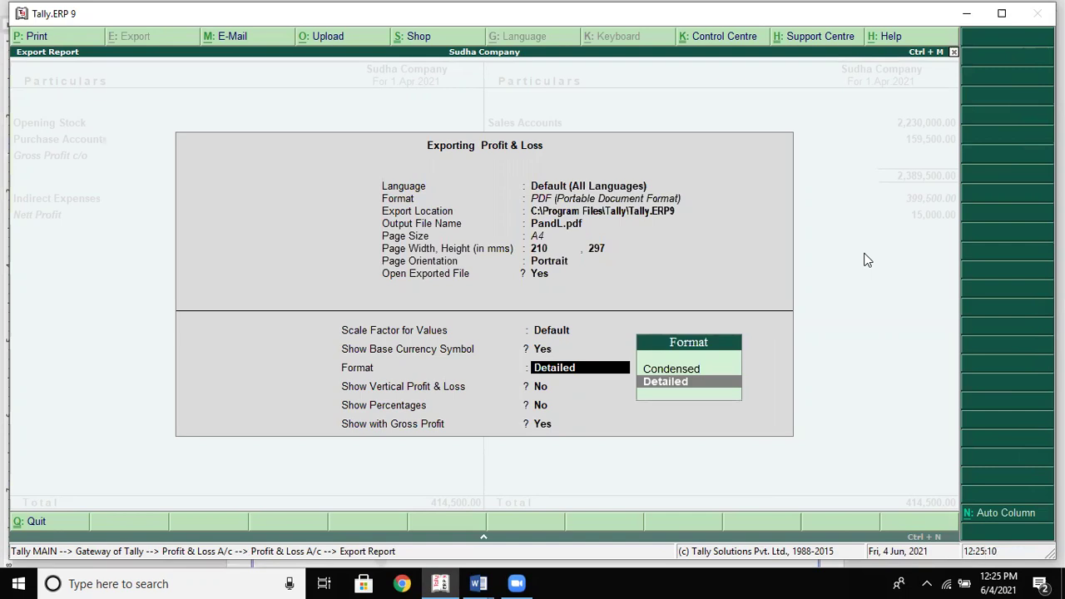
key(Return)
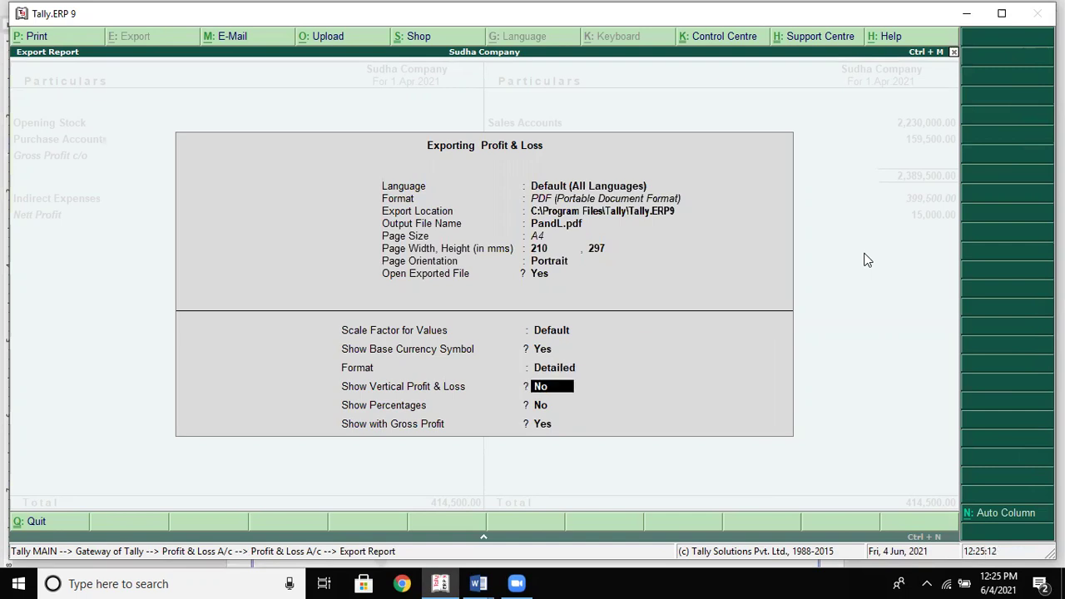
key(Return)
key(Return)
key(Up)
text(y)
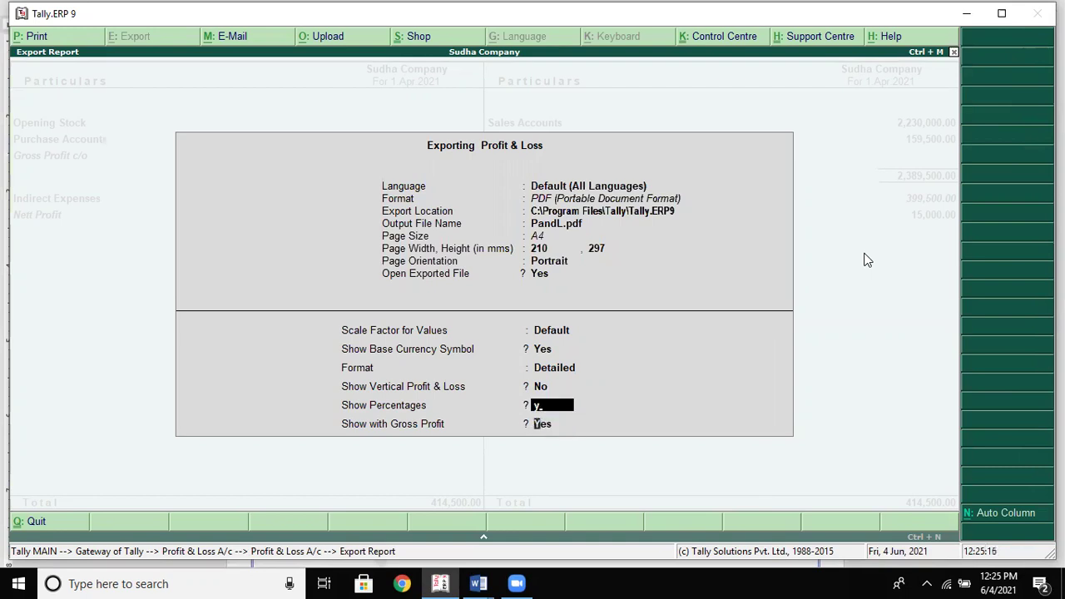
key(Return)
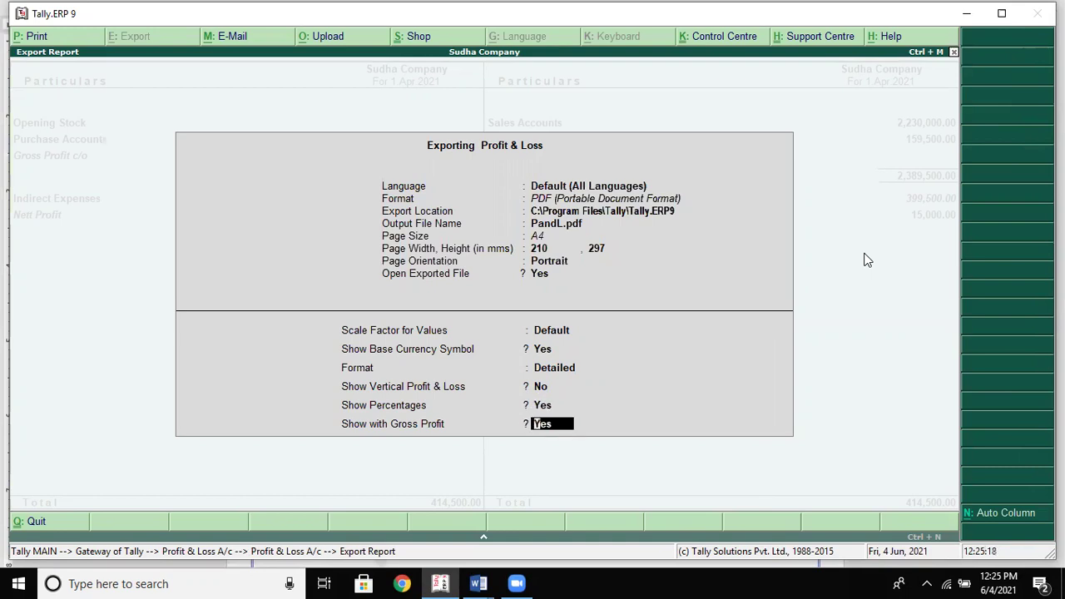
key(Return)
key(Return)
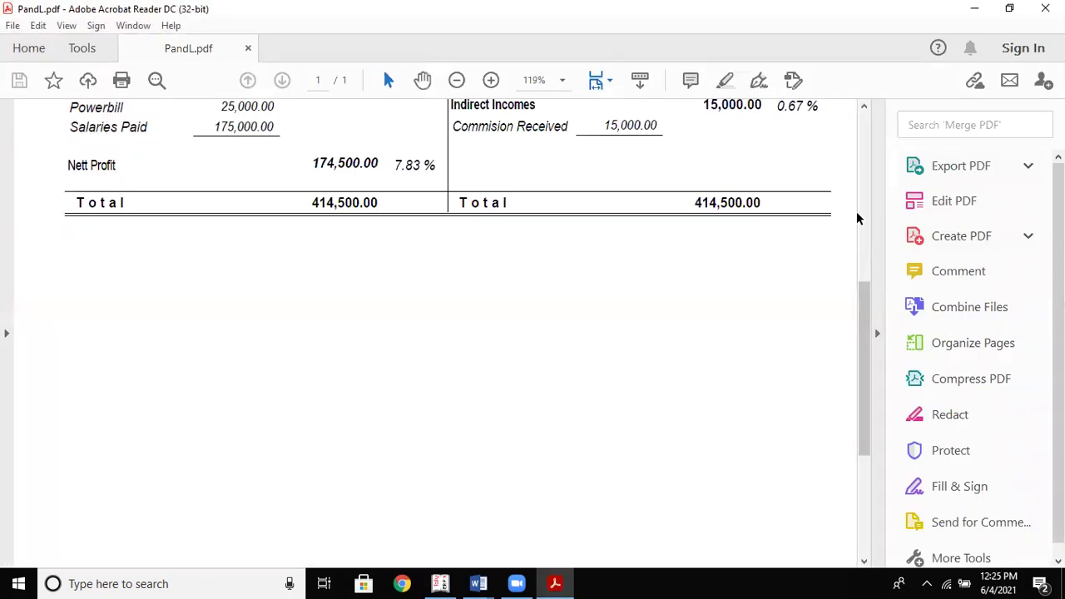
Hide the Tools pane and scroll through PandL.pdf's Profit & Loss statement, totalling 414,500.00
click(863, 139)
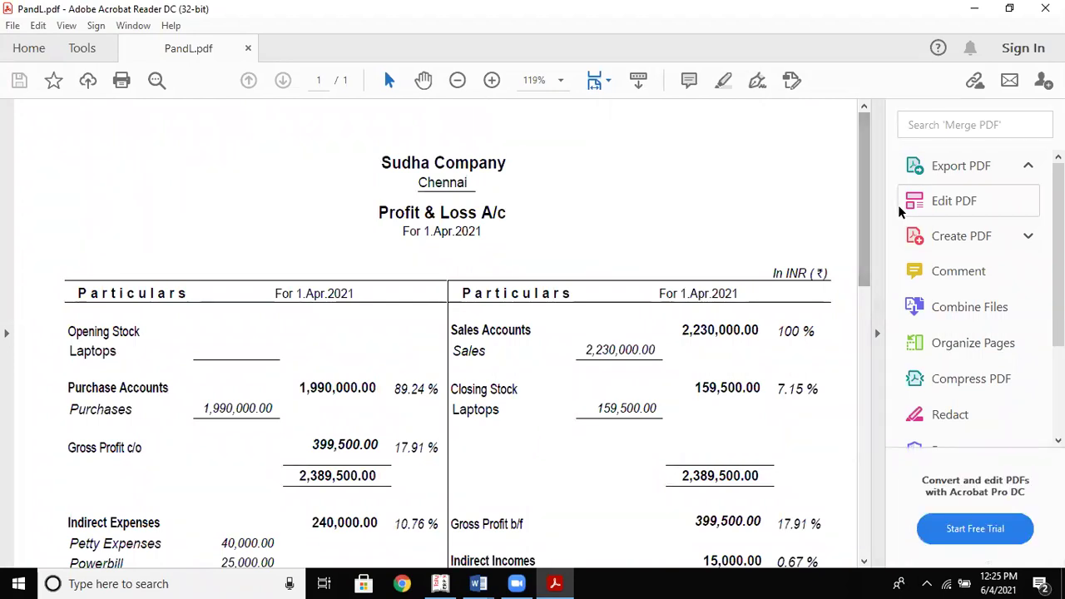
click(879, 334)
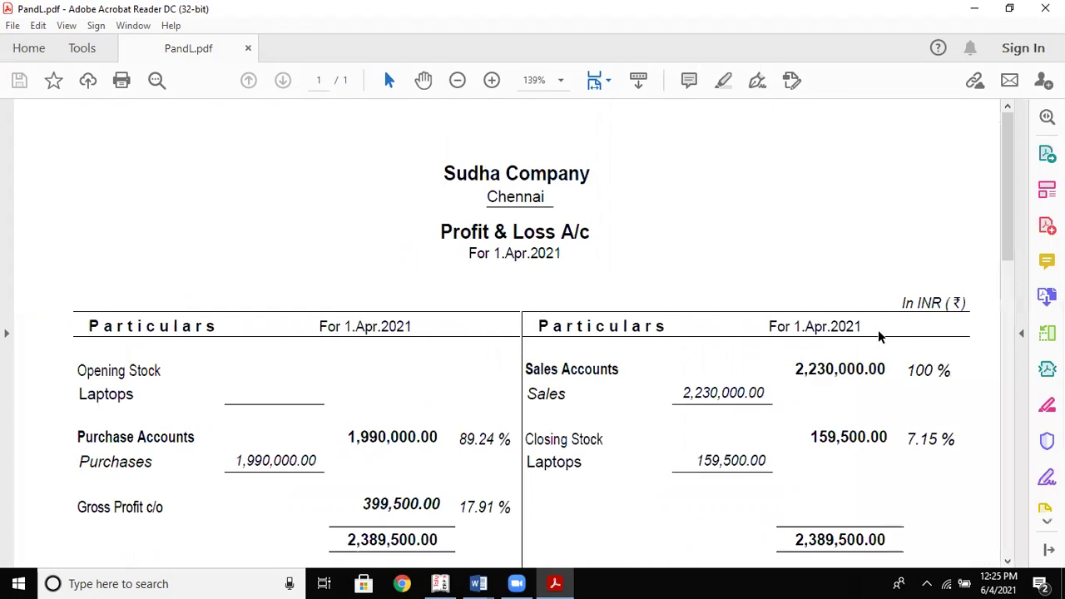
scroll(879, 332, down, 2)
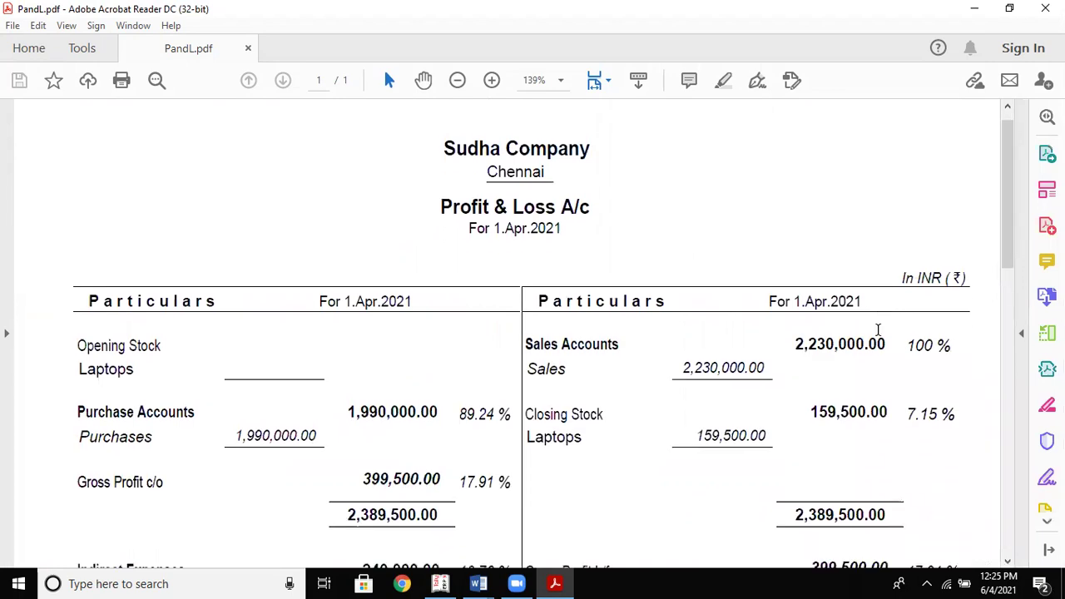
scroll(878, 330, down, 3)
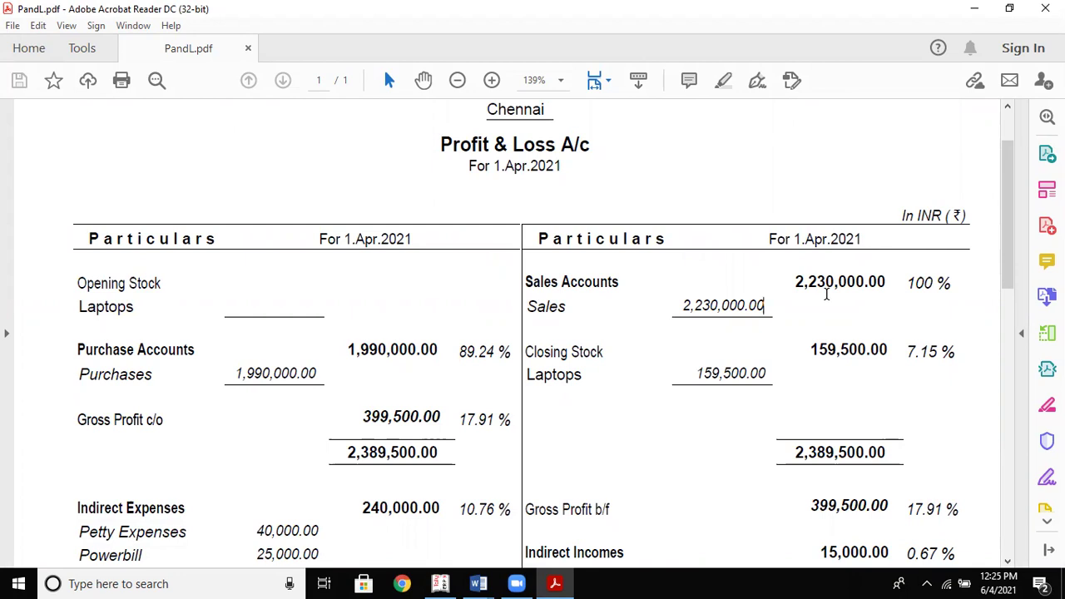
scroll(826, 293, down, 1)
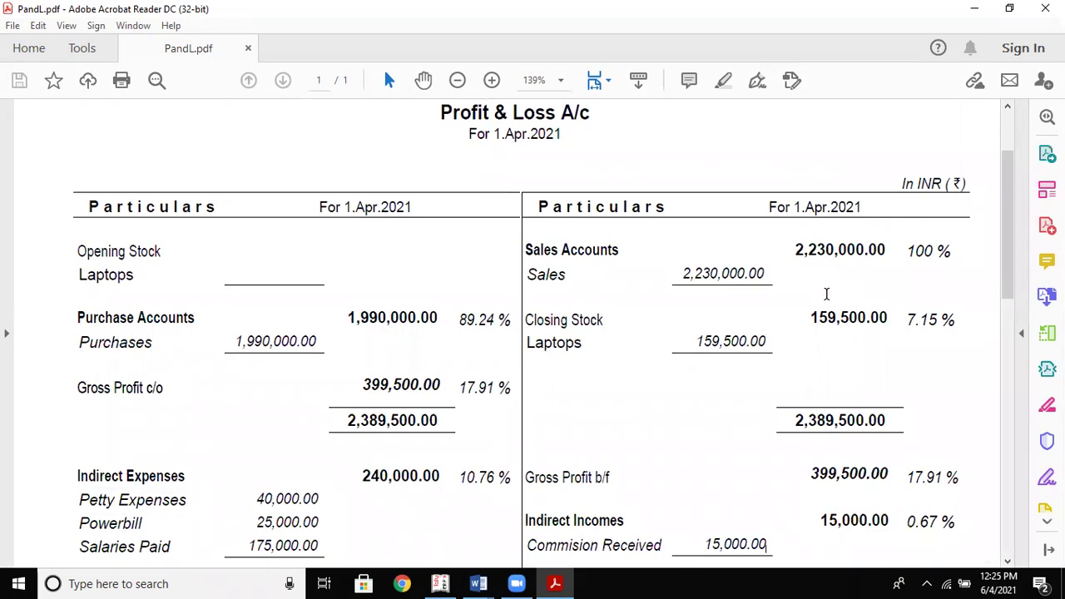
scroll(826, 294, down, 2)
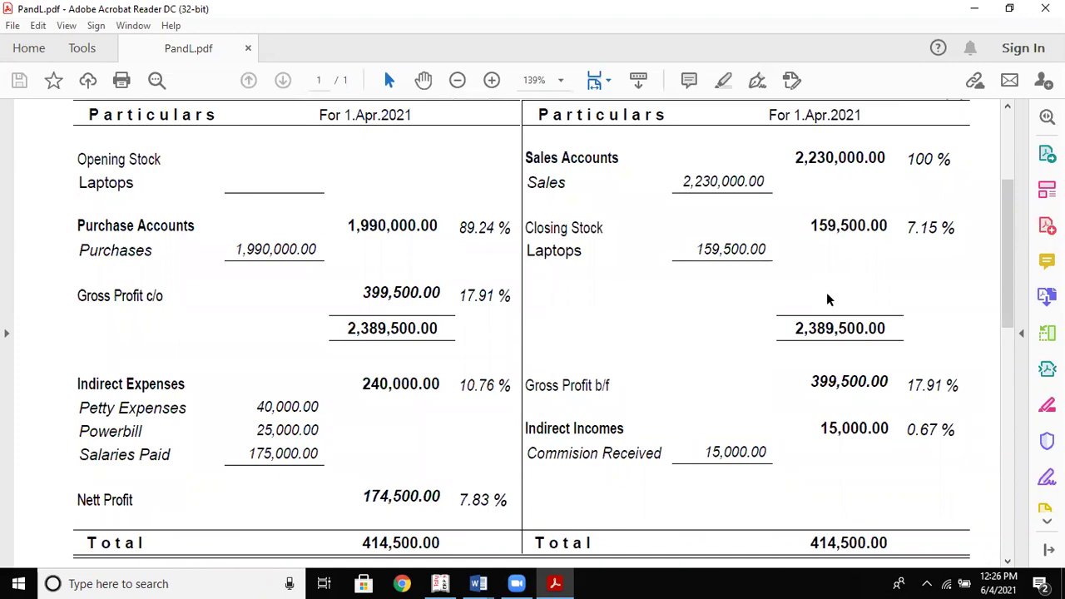
key(End)
scroll(826, 298, up, 3)
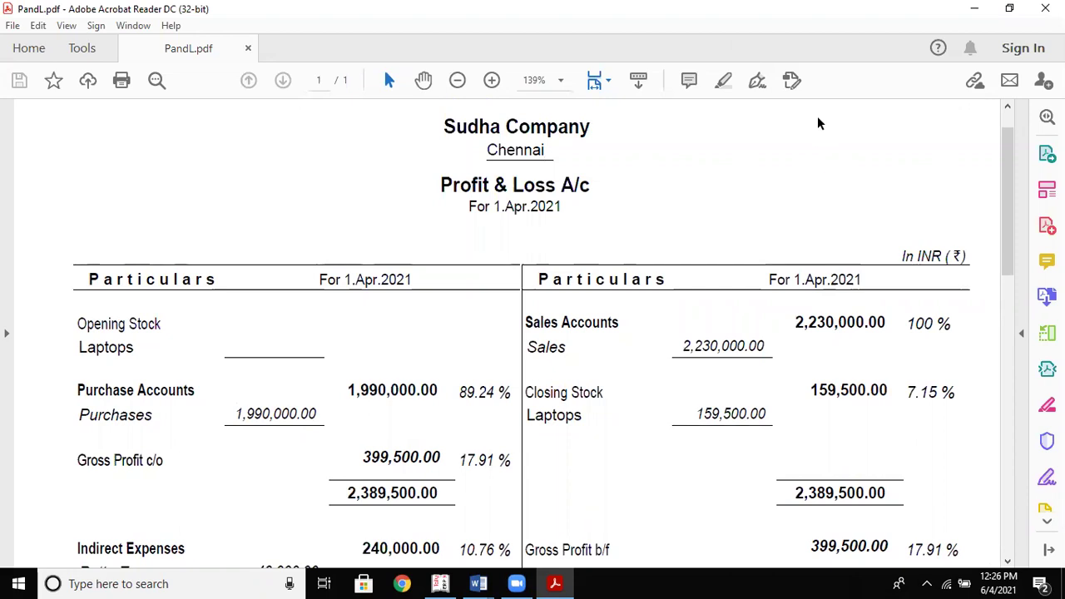
click(440, 583)
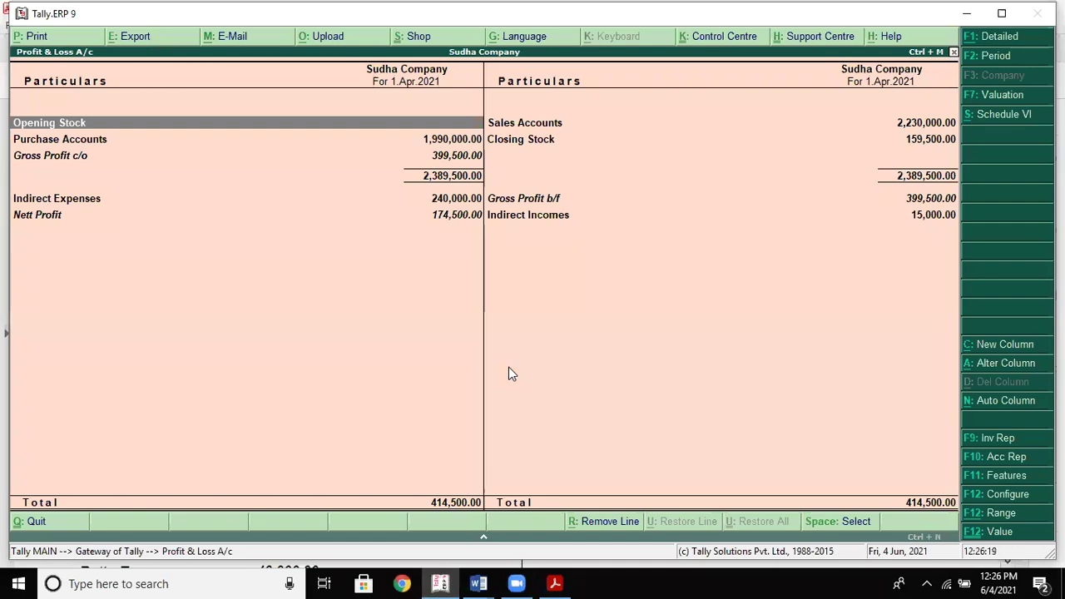
Leave Profit & Loss and open the Stock Summary report from the Gateway
key(Escape)
key(Down)
key(Down)
key(Up)
key(Return)
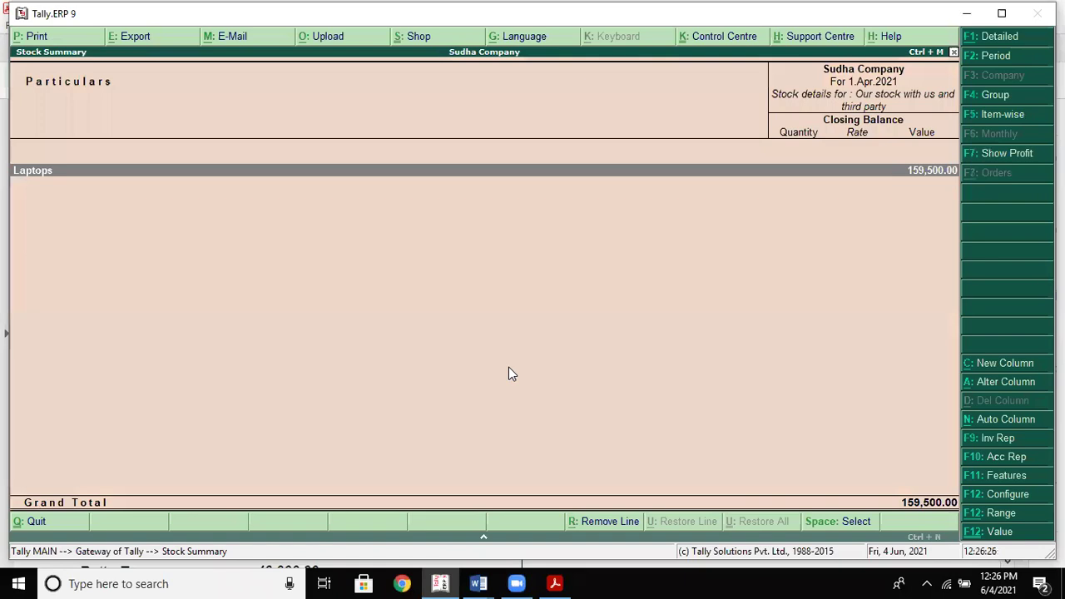
Set the Stock Summary export to JPEG (Image) as StkSum.jpg on A4 portrait pages
key(alt+e)
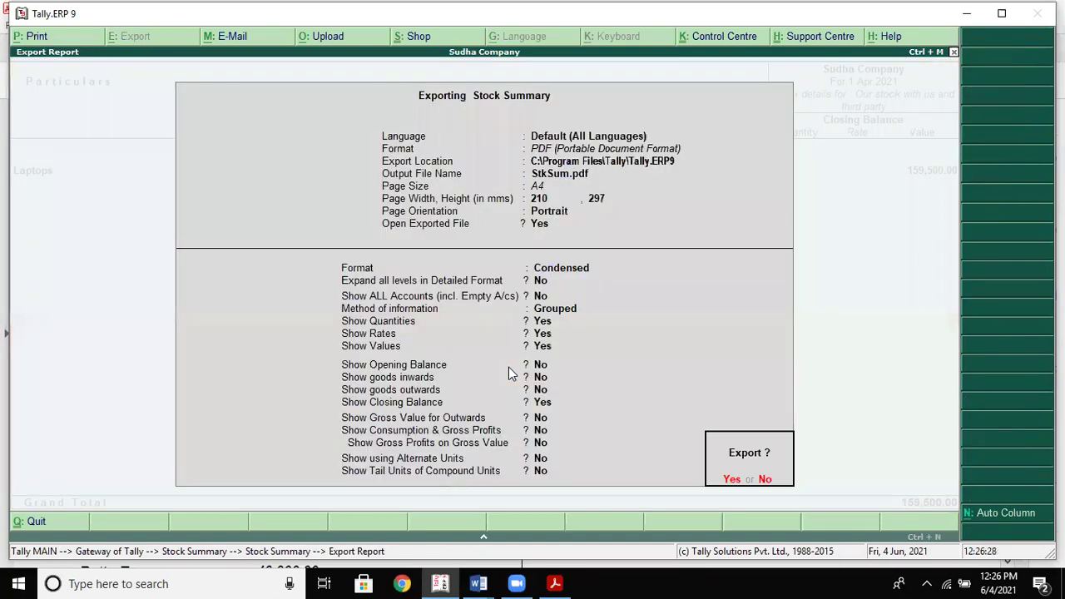
key(n)
key(Return)
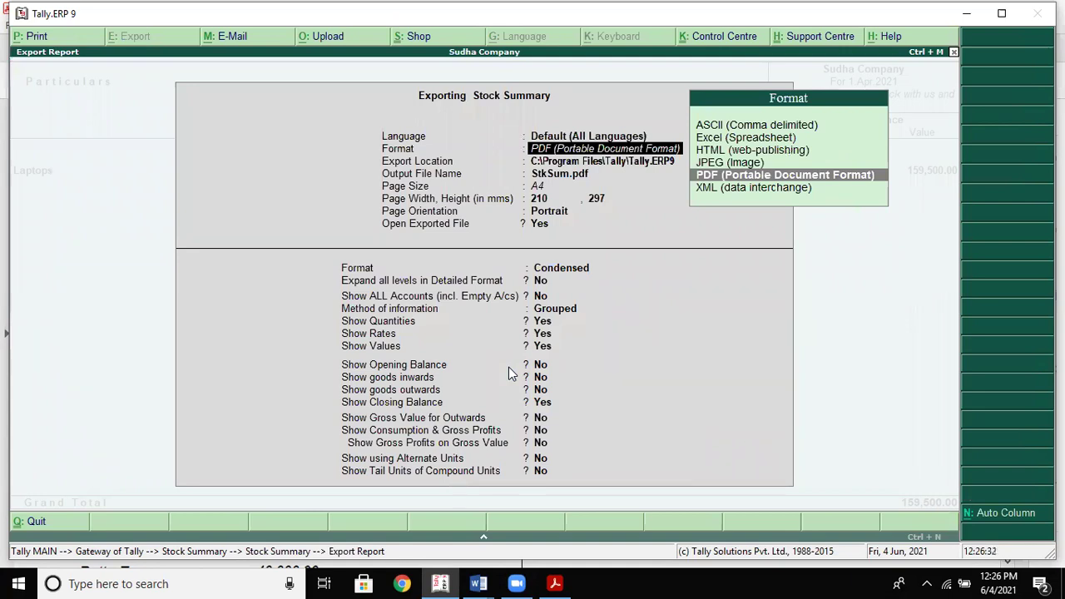
key(Up)
key(Return)
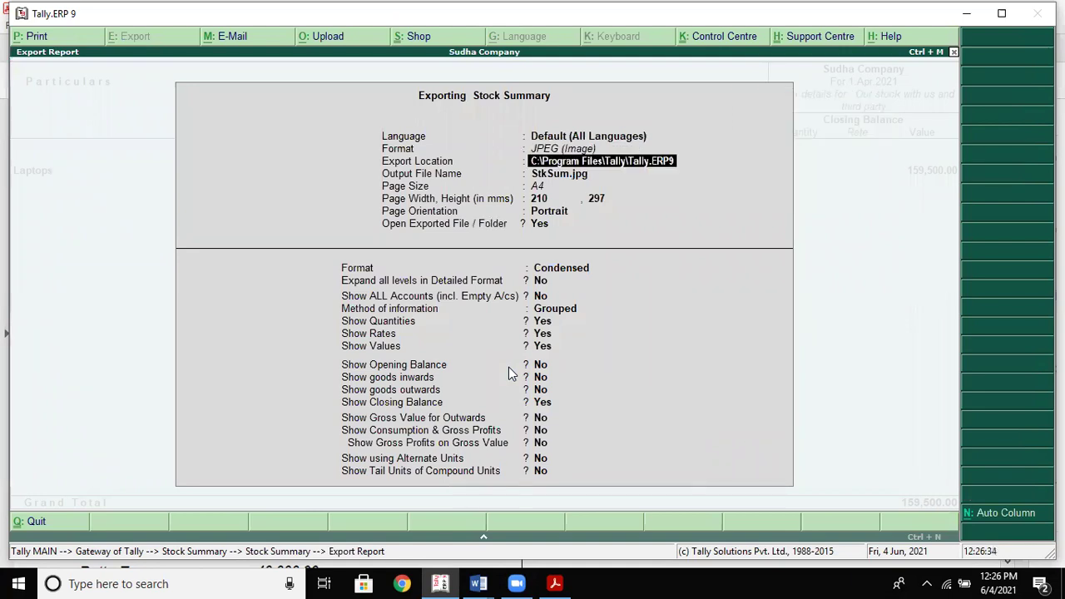
key(Return)
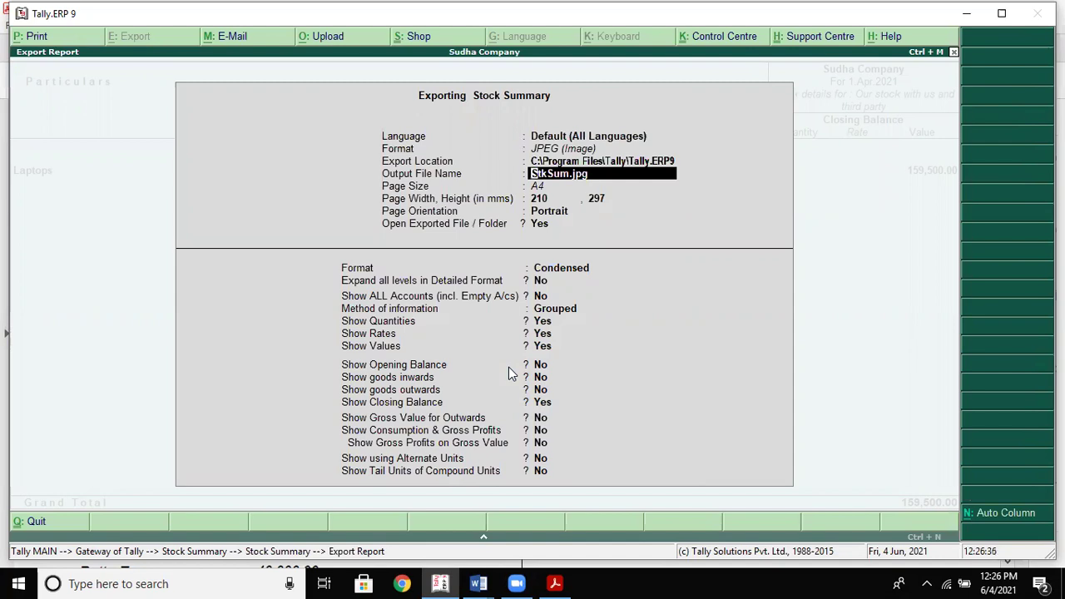
key(Return)
key(Down)
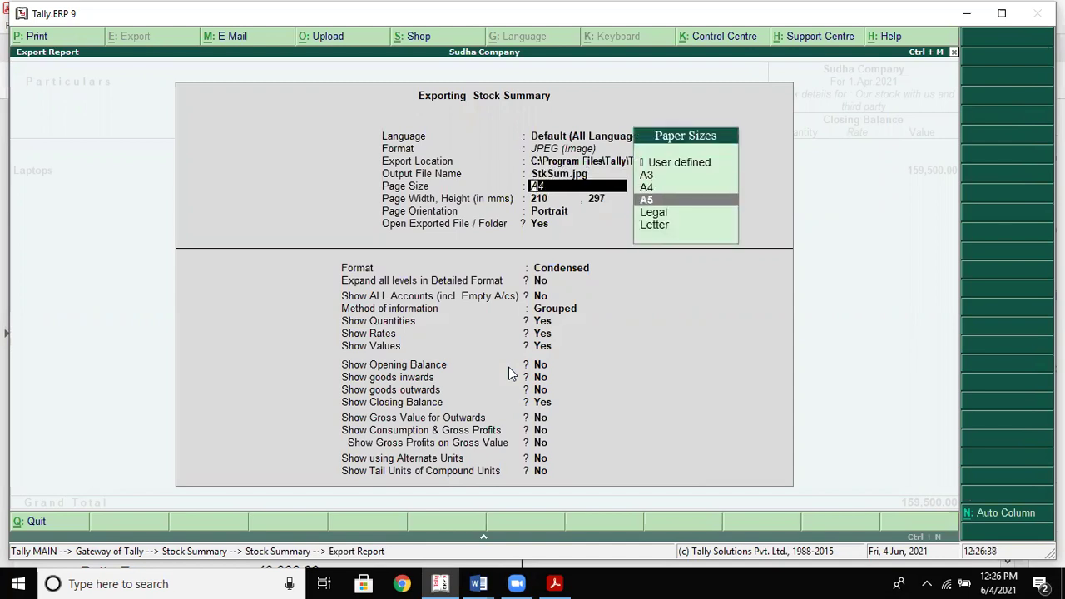
key(Up)
key(Return)
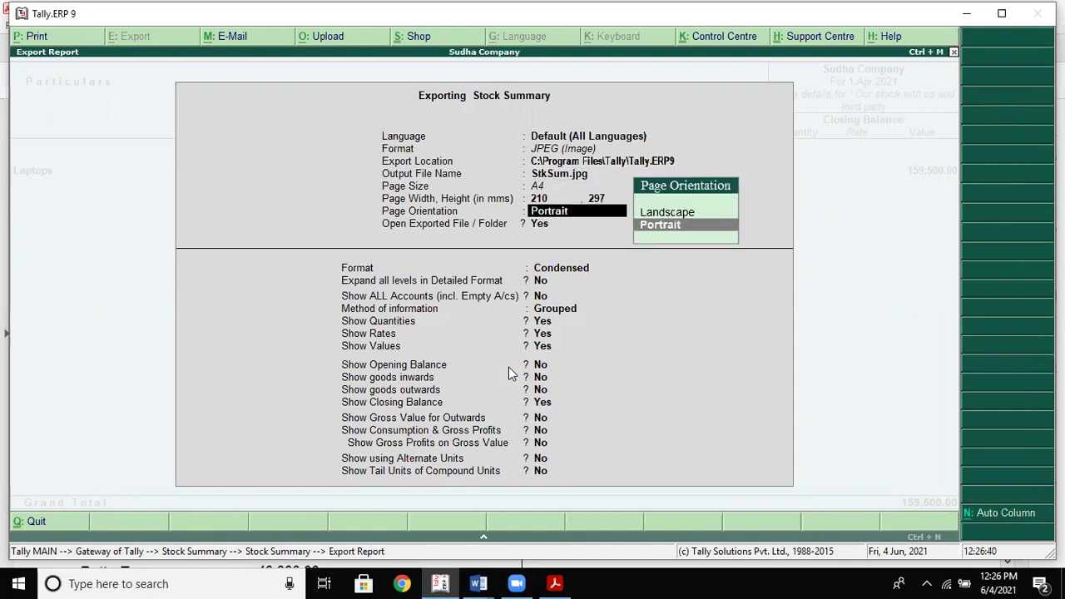
key(Return)
Choose Detailed format with all levels expanded, empty accounts hidden, and item-wise stock information
key(Return)
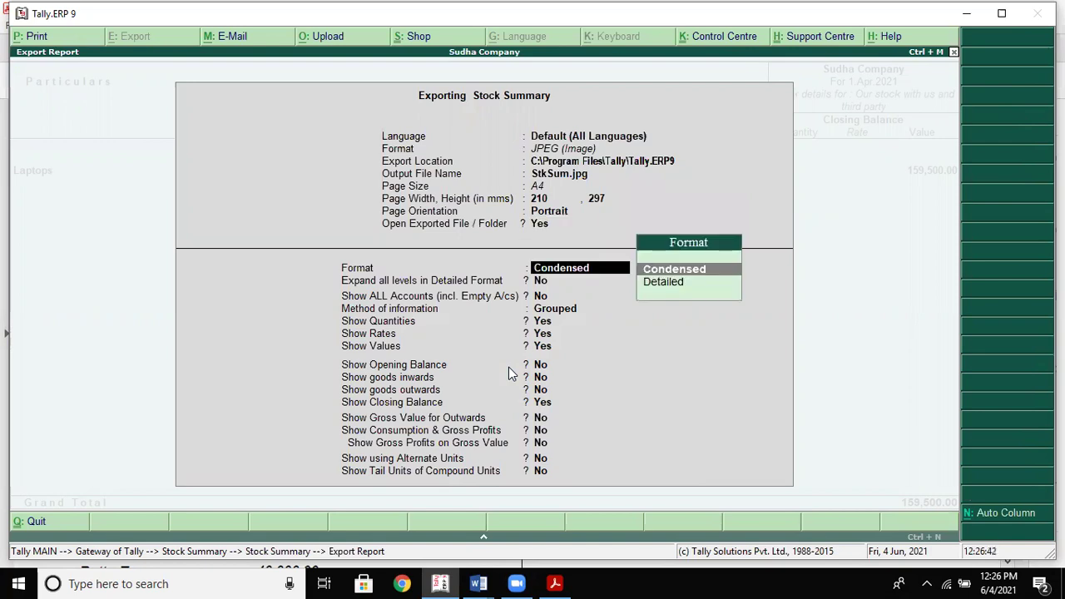
key(Down)
key(Return)
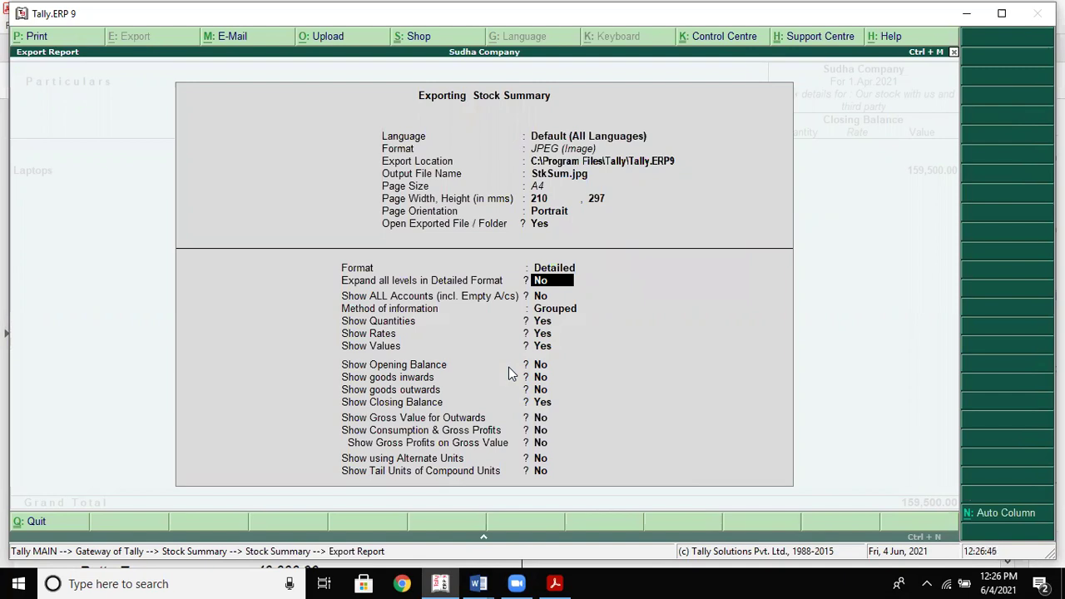
text(y)
key(Return)
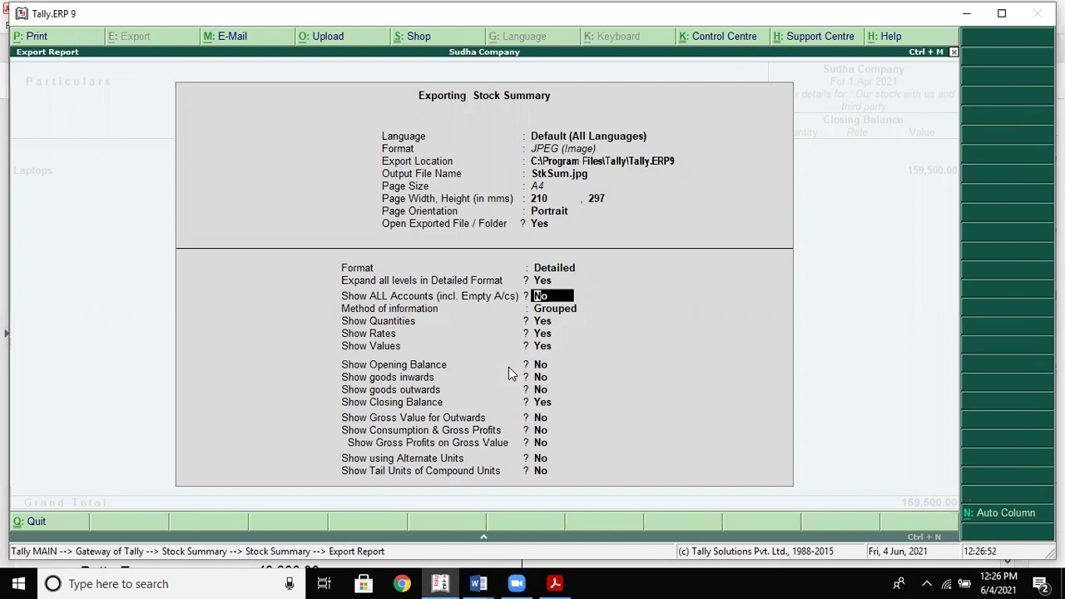
text(y)
key(BackSpace)
text(n)
key(Return)
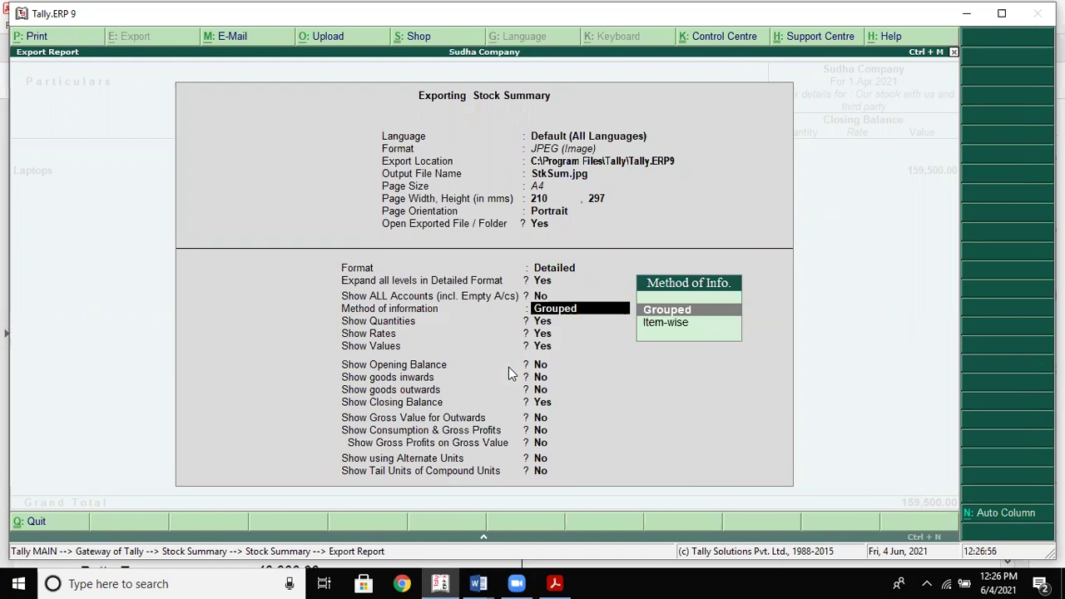
key(Down)
key(Return)
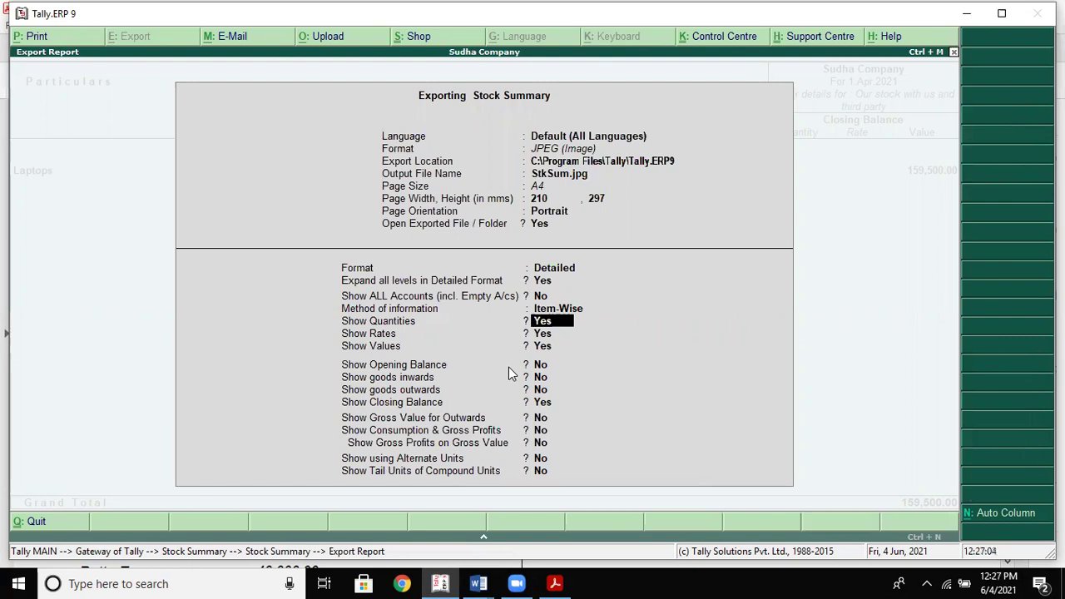
Turn on Opening Balance, keep inwards and outwards off, and confirm the JPEG export
key(Return)
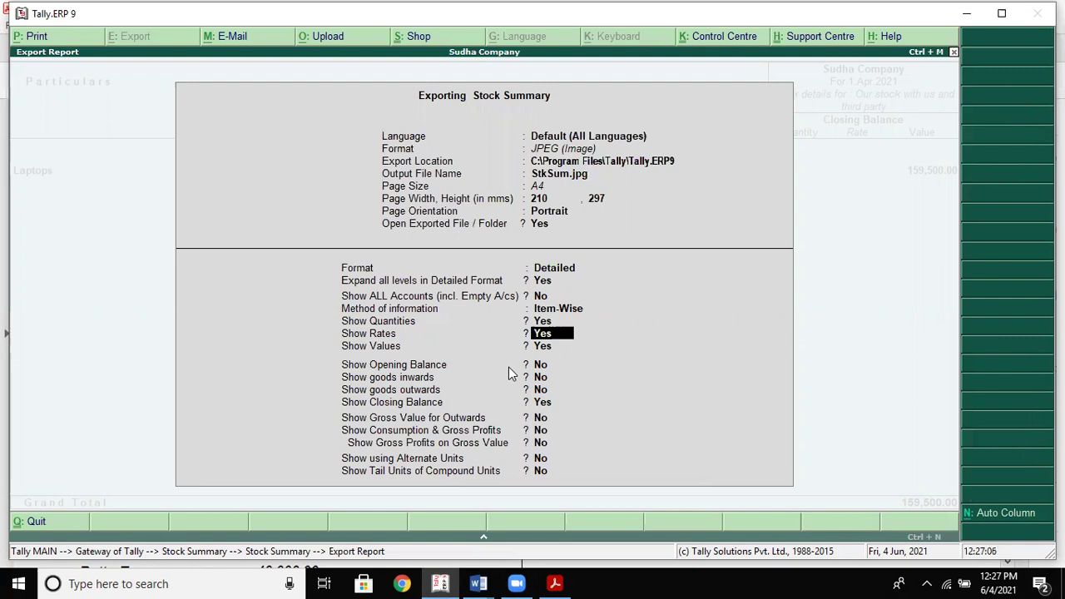
key(Return)
key(Return)
text(yes)
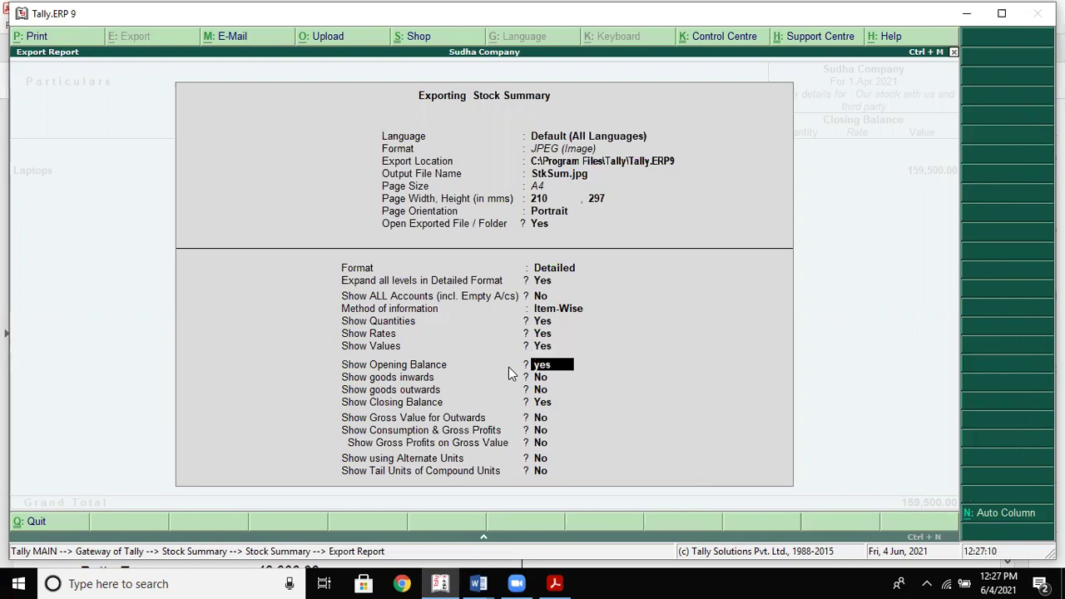
key(Return)
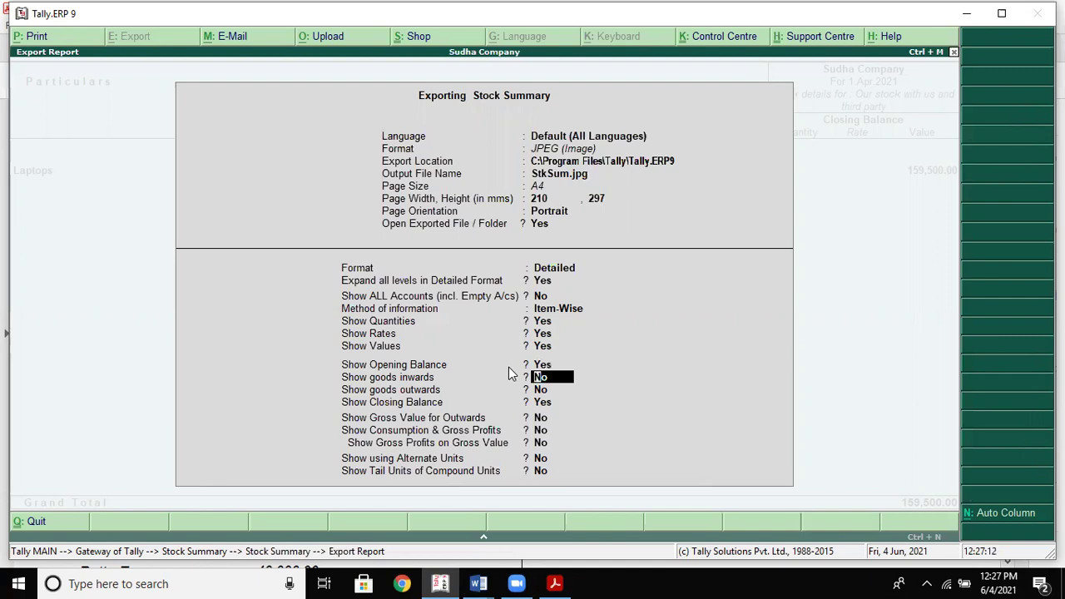
key(Return)
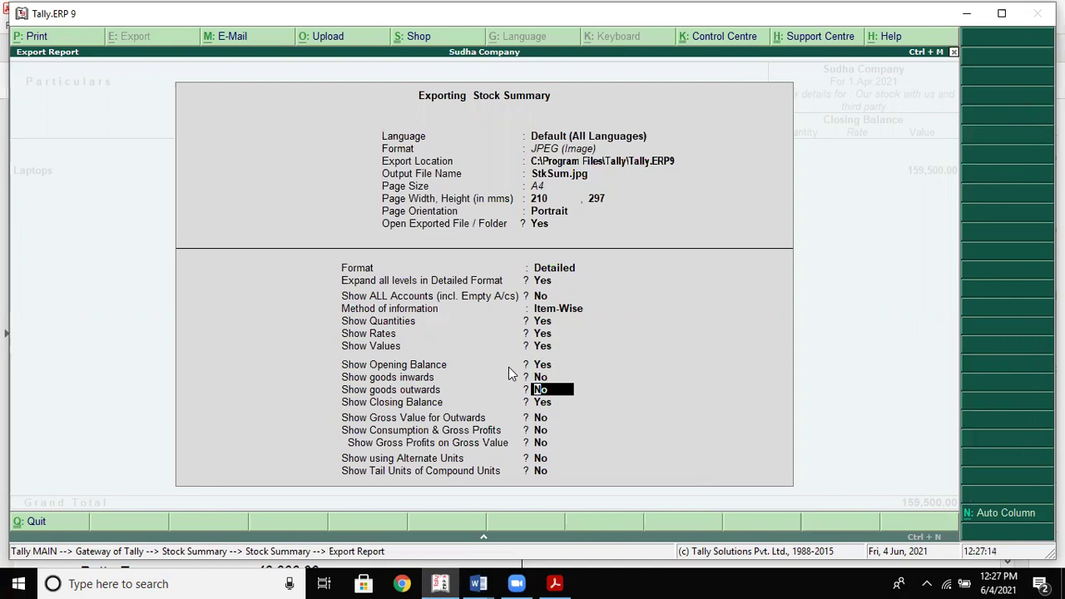
key(Return)
key(Return)
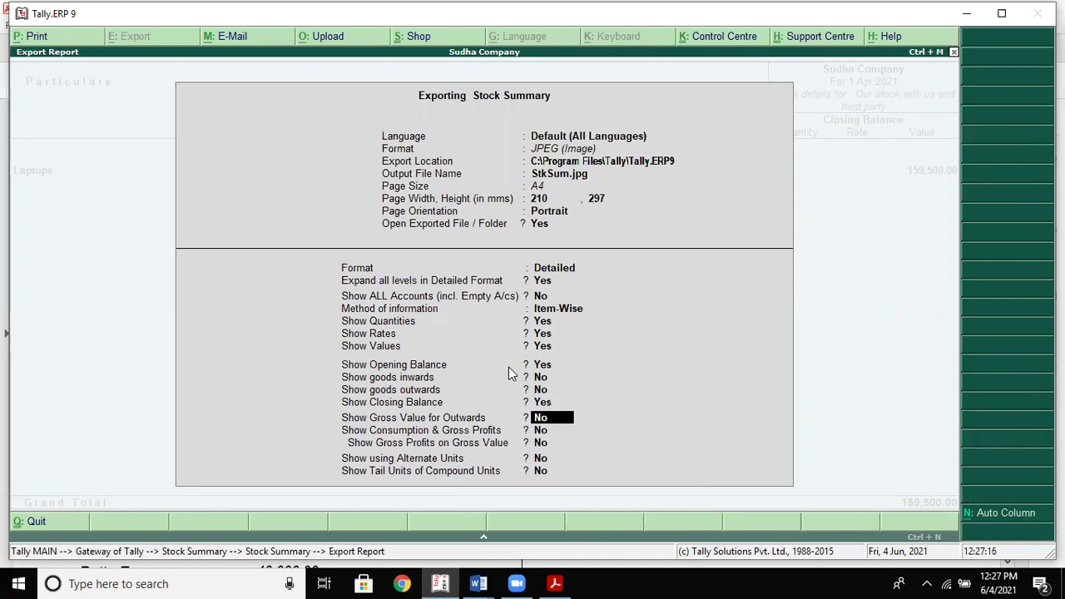
key(Return)
key(Return)
key(Return)
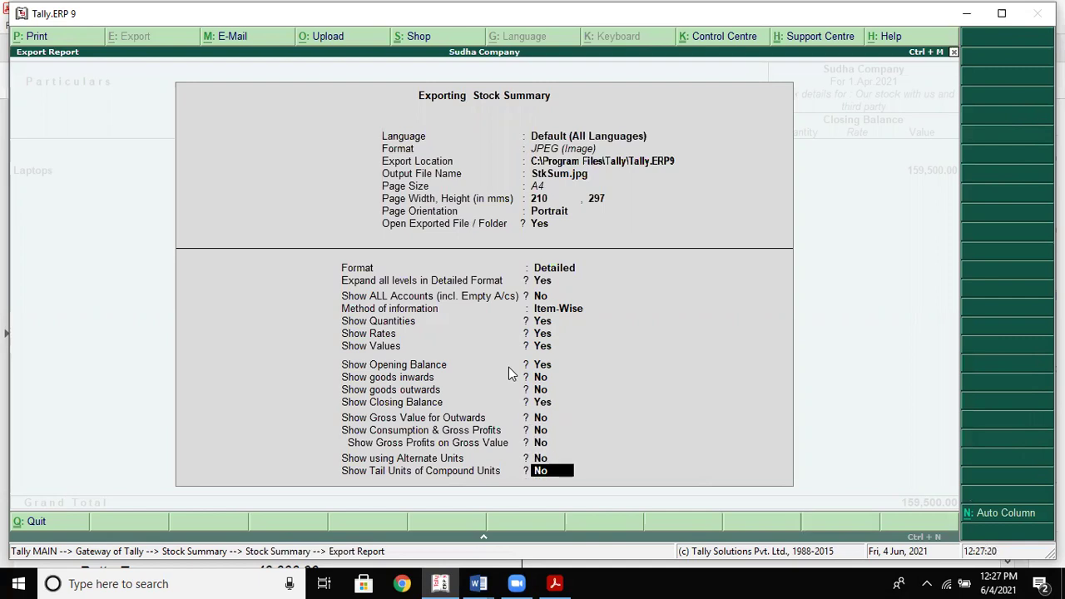
key(Return)
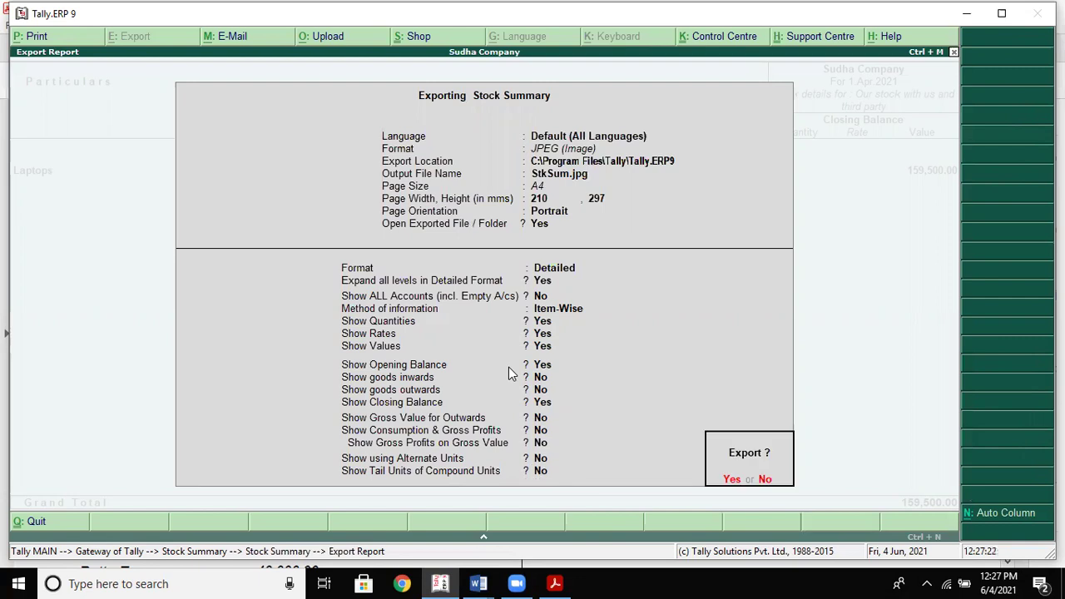
key(Return)
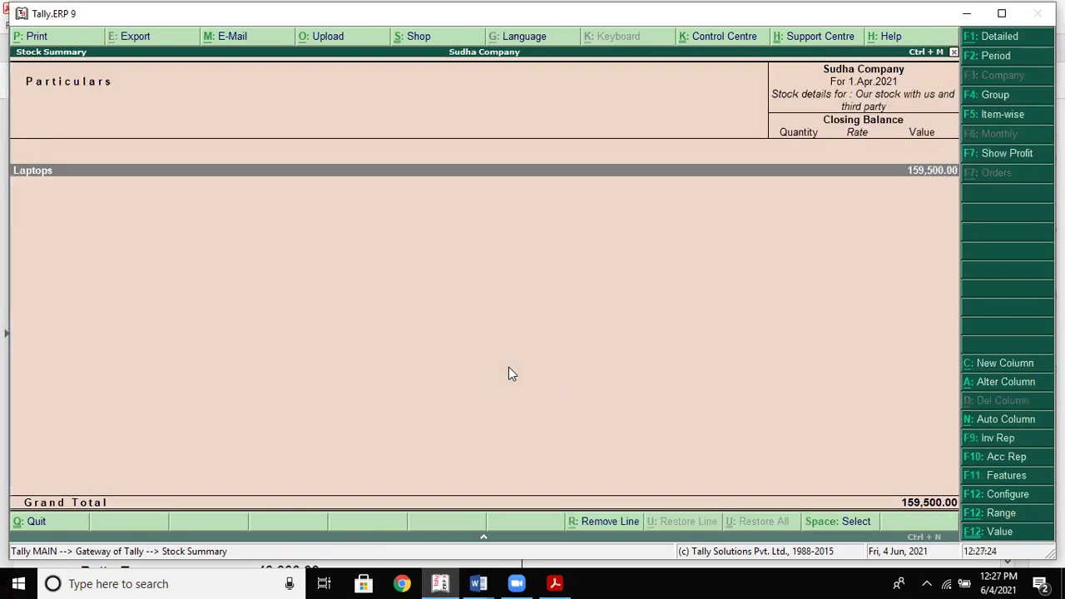
key(Return)
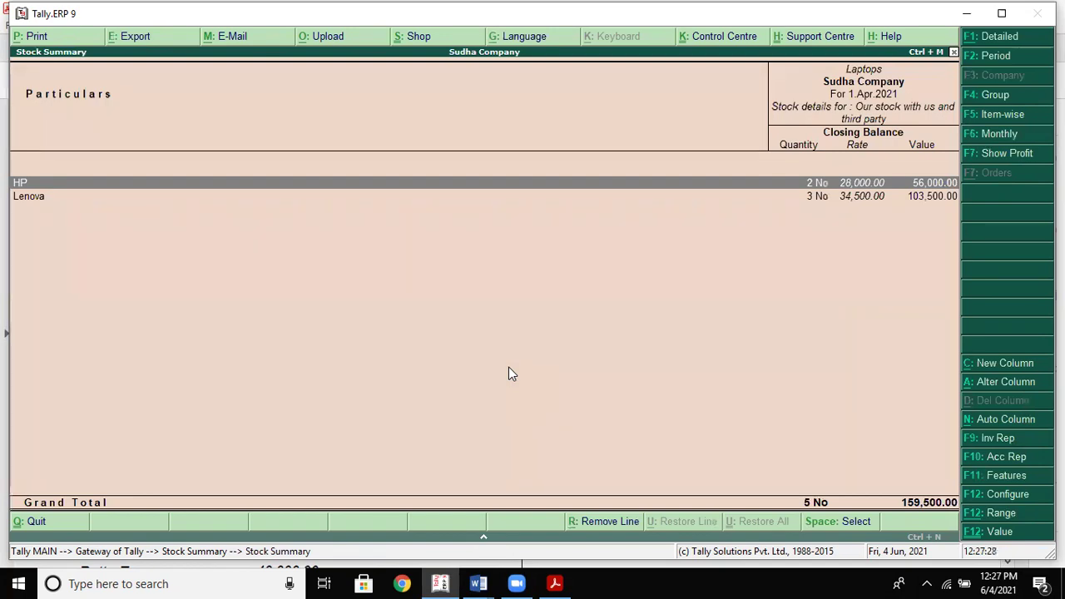
Drill from Laptops into HP and open its March 2022 stock vouchers
key(Return)
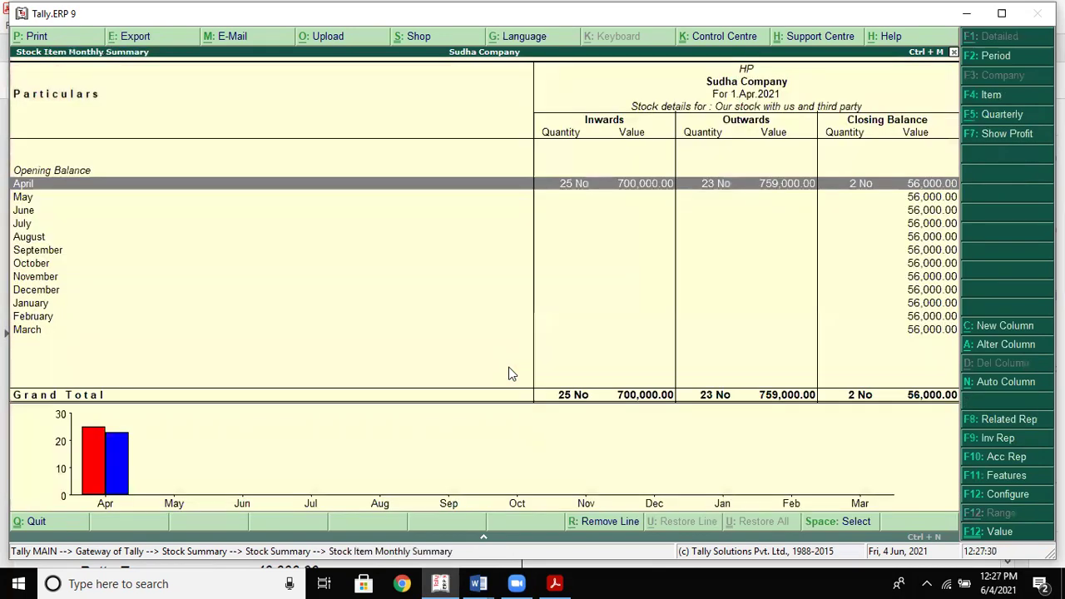
click(866, 334)
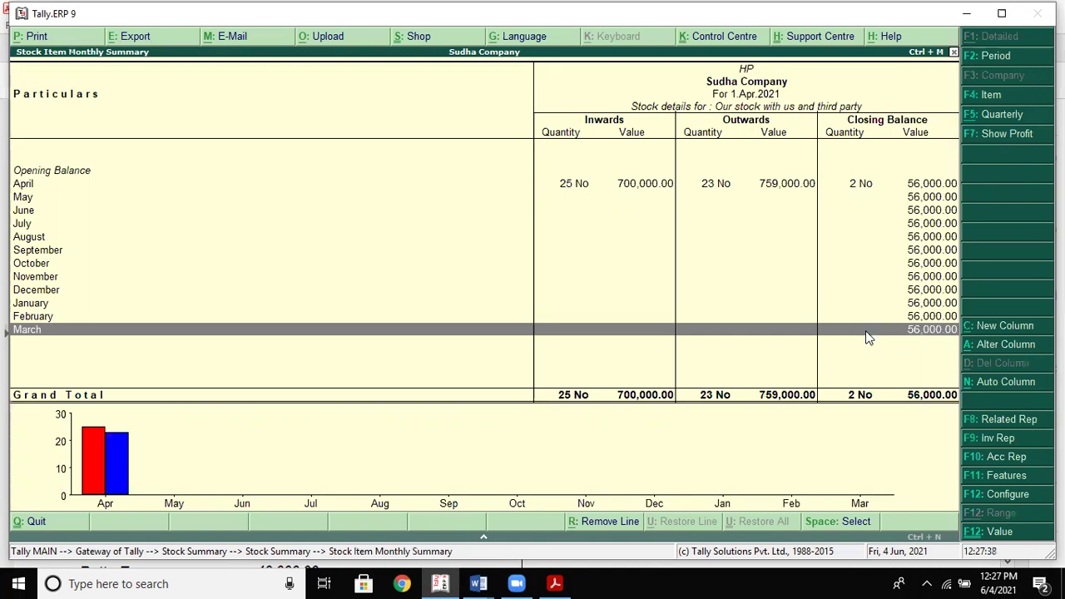
click(865, 333)
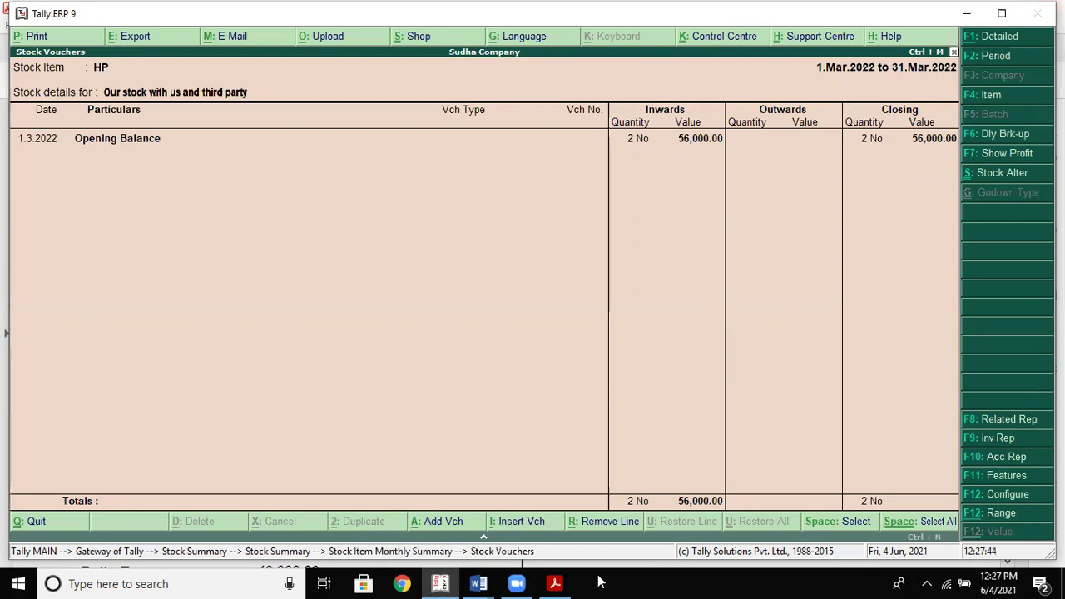
mouse_move(559, 582)
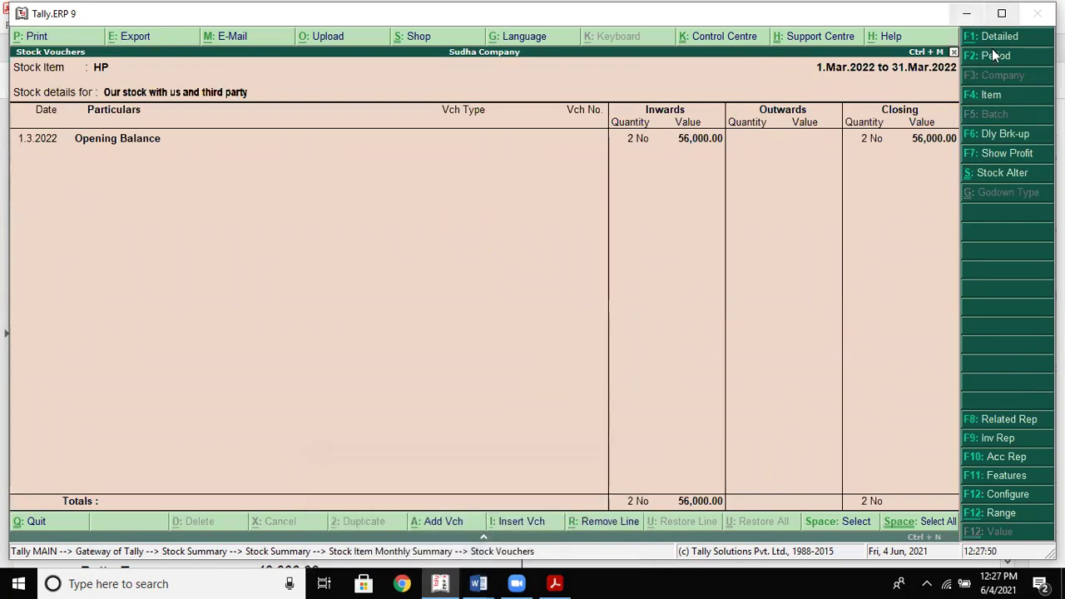
Bring Tally back and export HP's stock vouchers as JPEG, overwriting StkSum.jpg
click(966, 13)
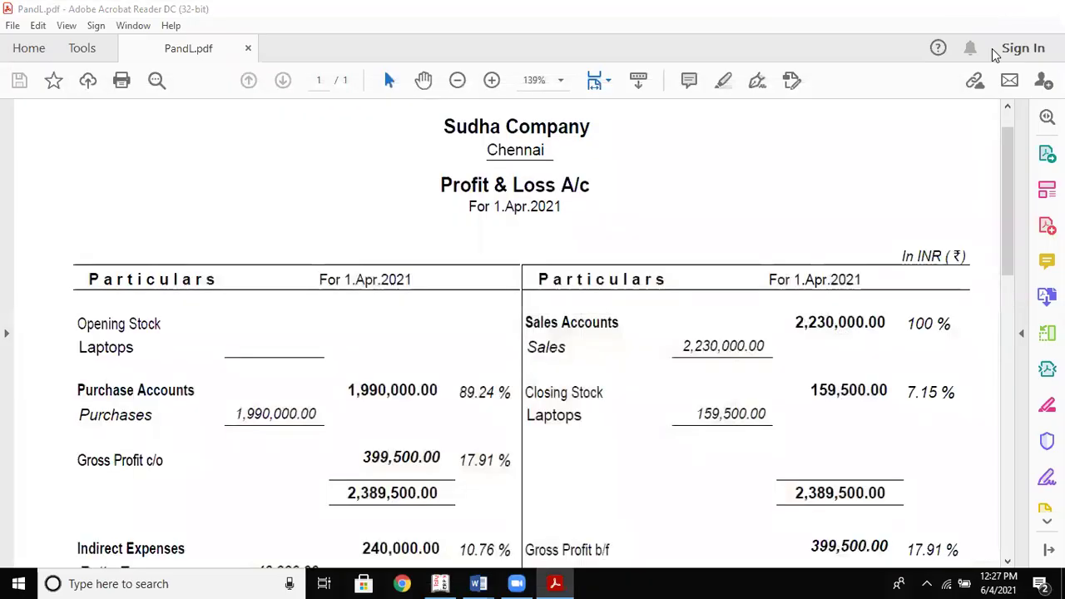
click(974, 8)
click(440, 583)
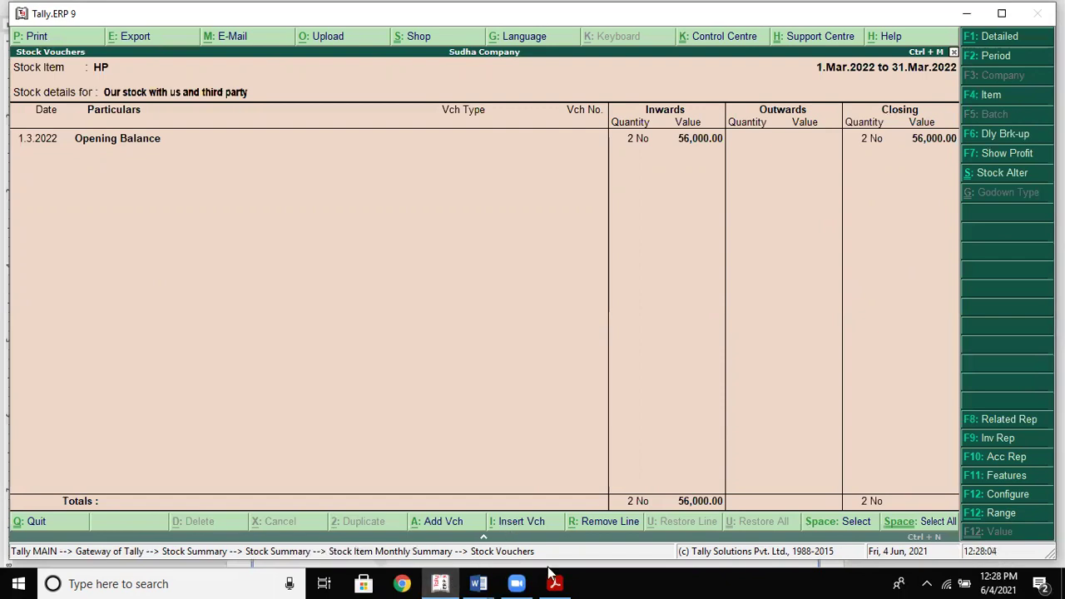
key(alt+e)
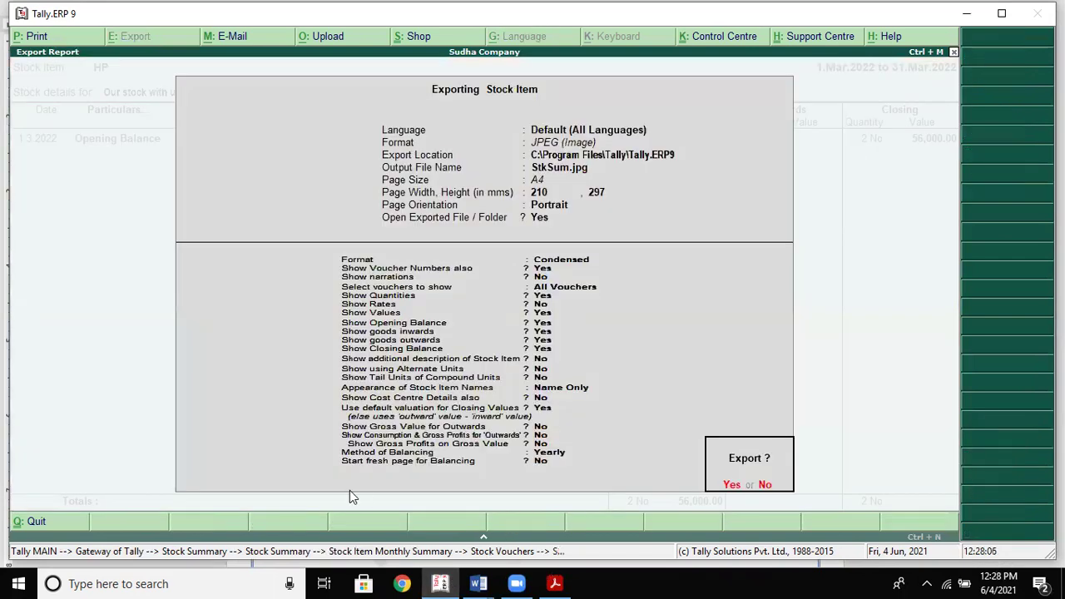
key(Return)
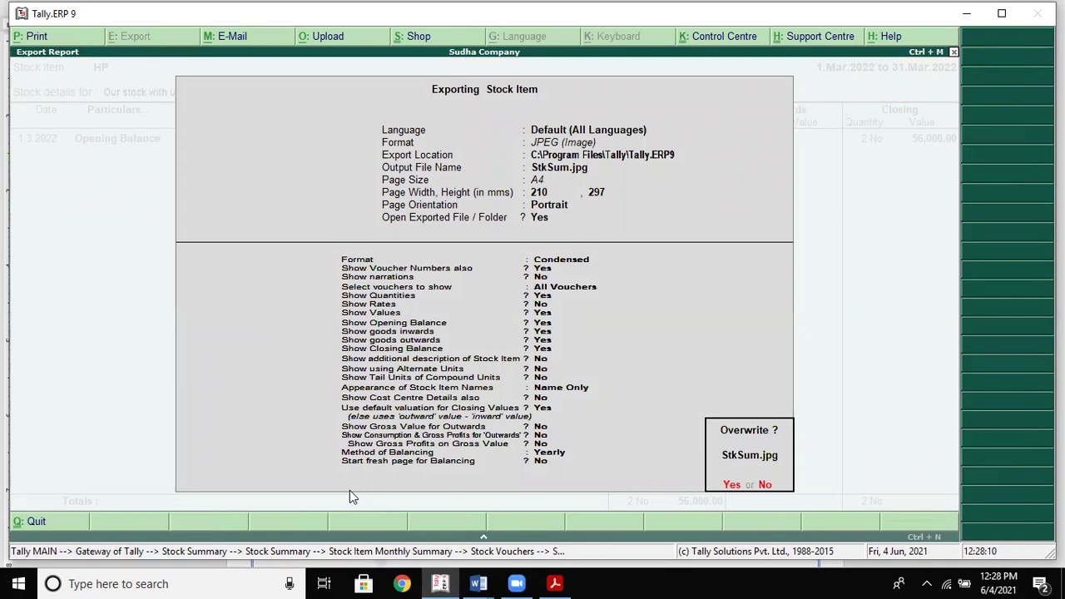
key(Return)
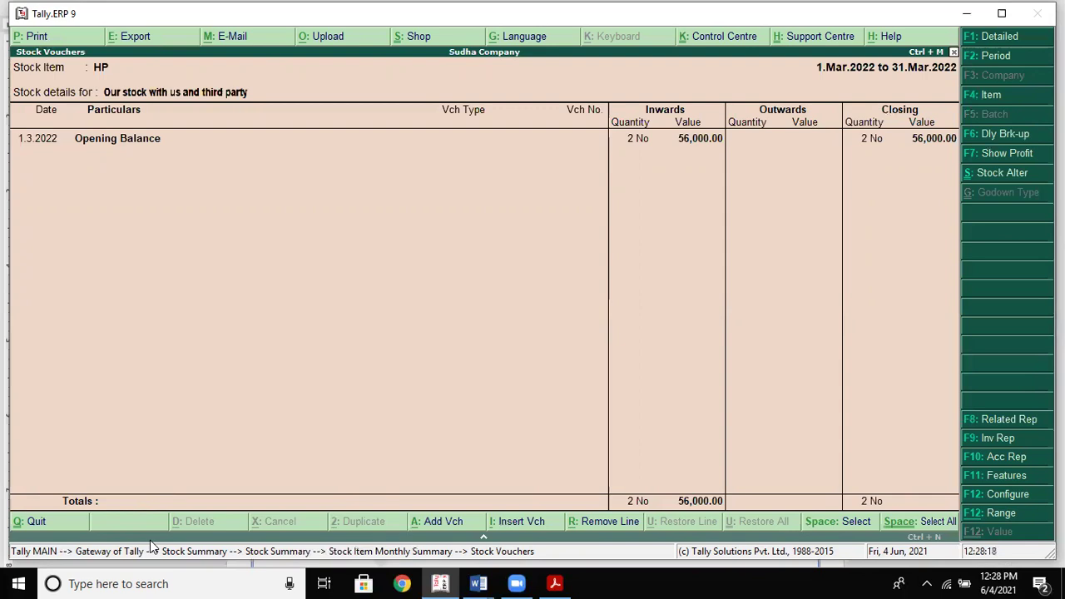
Decline overwriting and export HP's stock vouchers as a separate JPEG named stock.jpeg
key(alt+e)
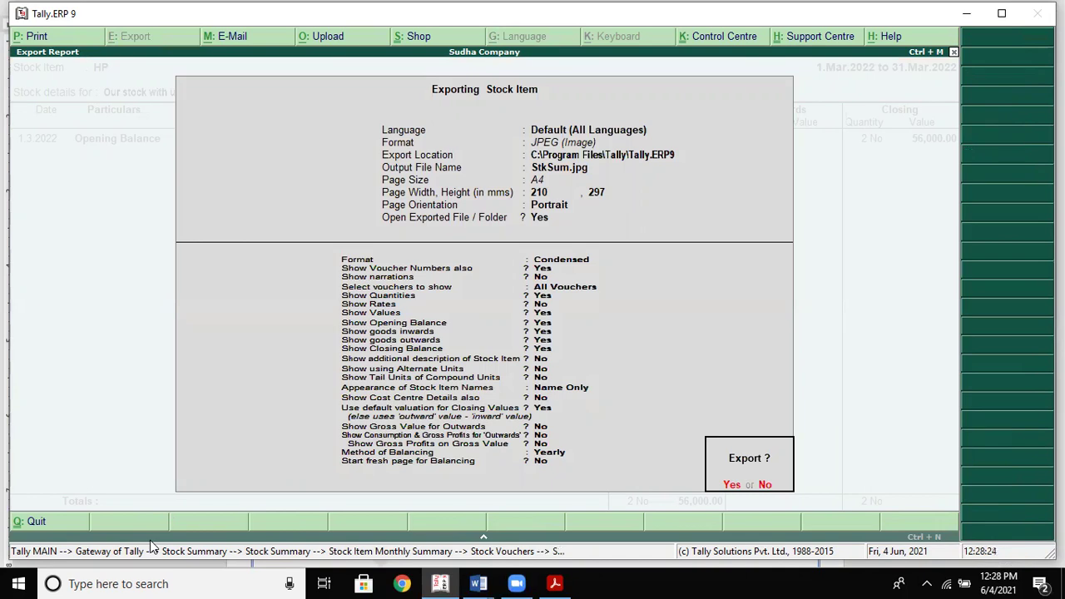
key(Return)
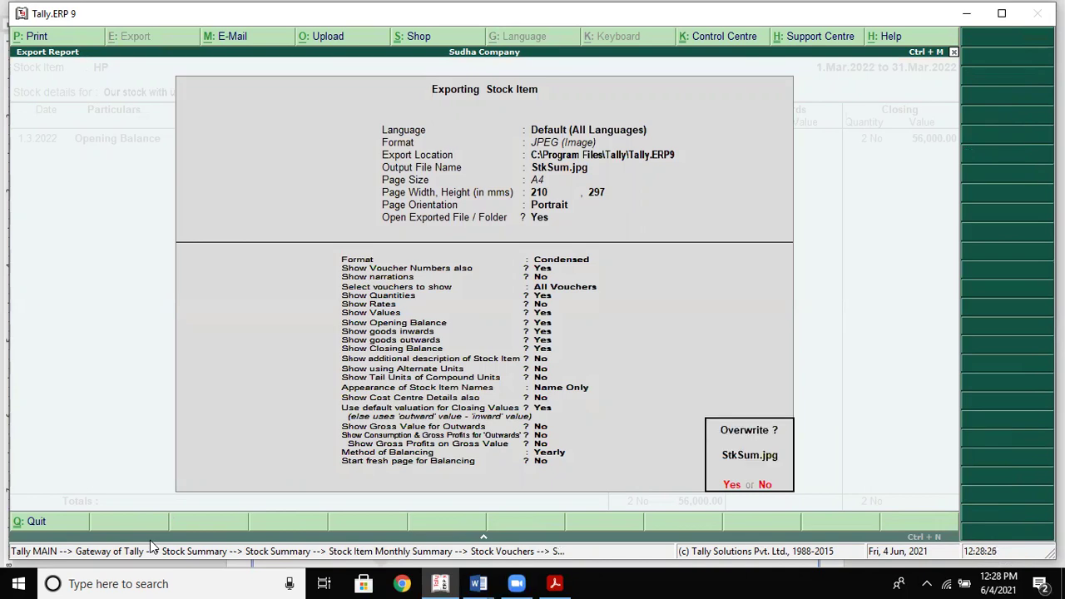
key(n)
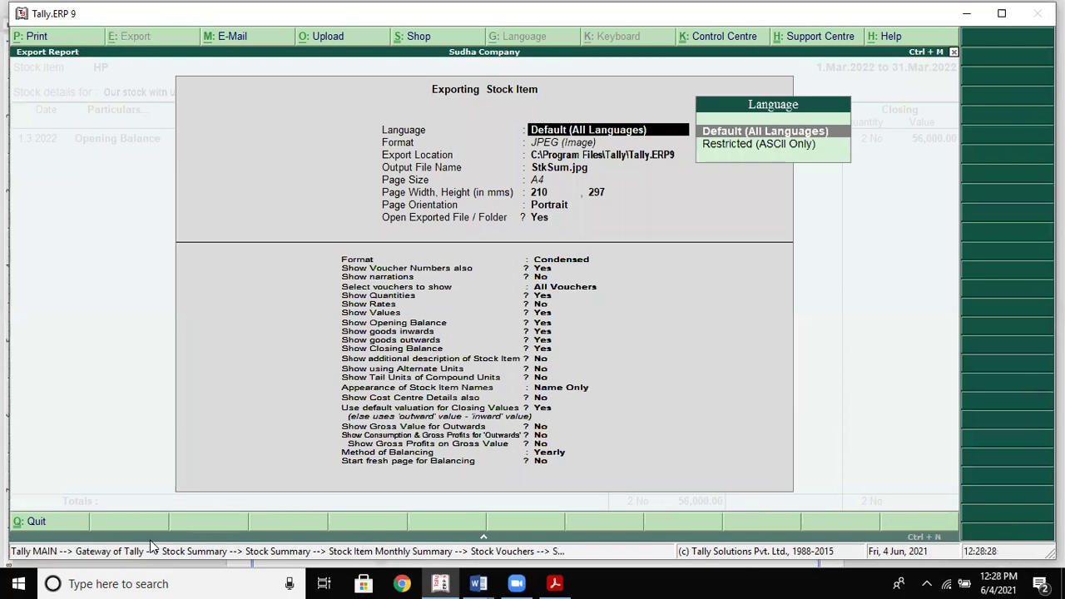
key(Return)
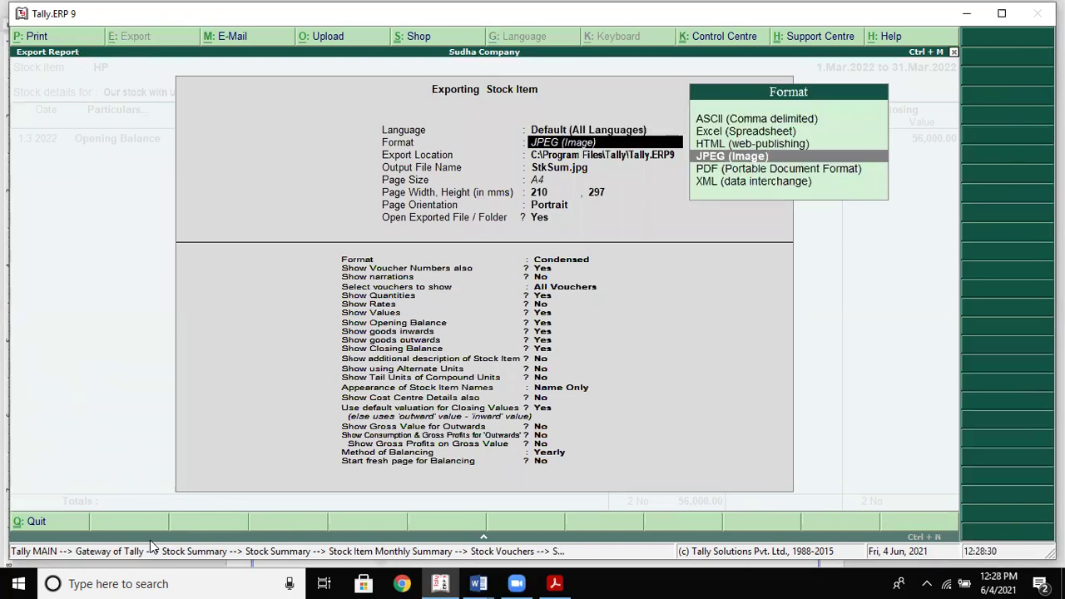
key(Return)
key(Return)
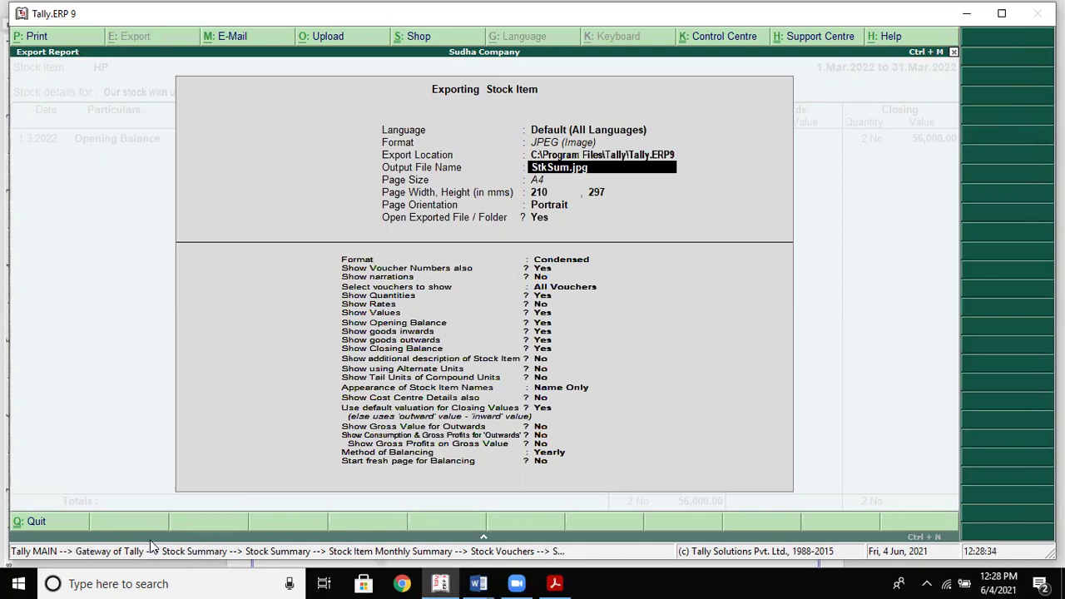
text(stock.jpeg)
key(Return)
key(Return)
key(Return)
key(Return)
key(Return)
key(Return)
key(Return)
key(Return)
key(Return)
key(Return)
key(Return)
key(Return)
key(Return)
key(Return)
key(Return)
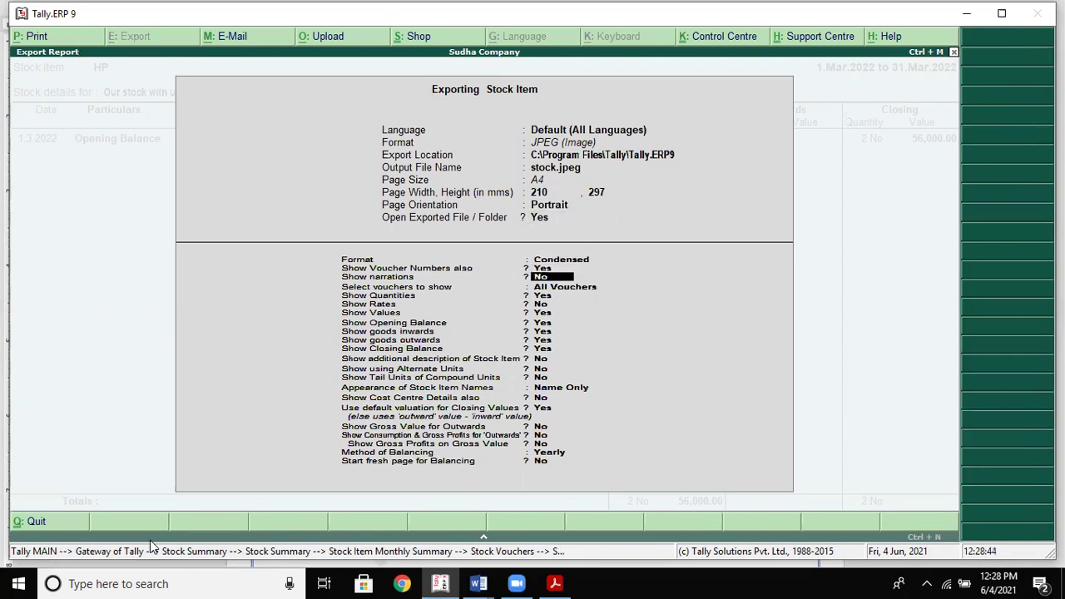
key(Return)
key(Return)
key(Return)
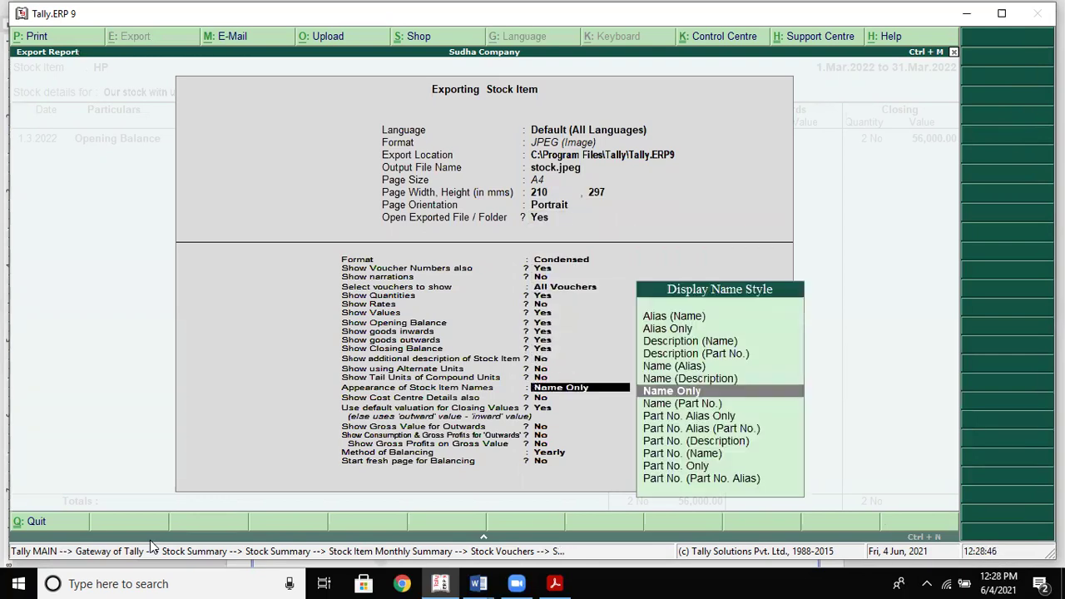
key(Return)
key(Return)
key(Return)
key(Return)
key(Return)
key(Return)
key(Return)
key(Return)
key(Return)
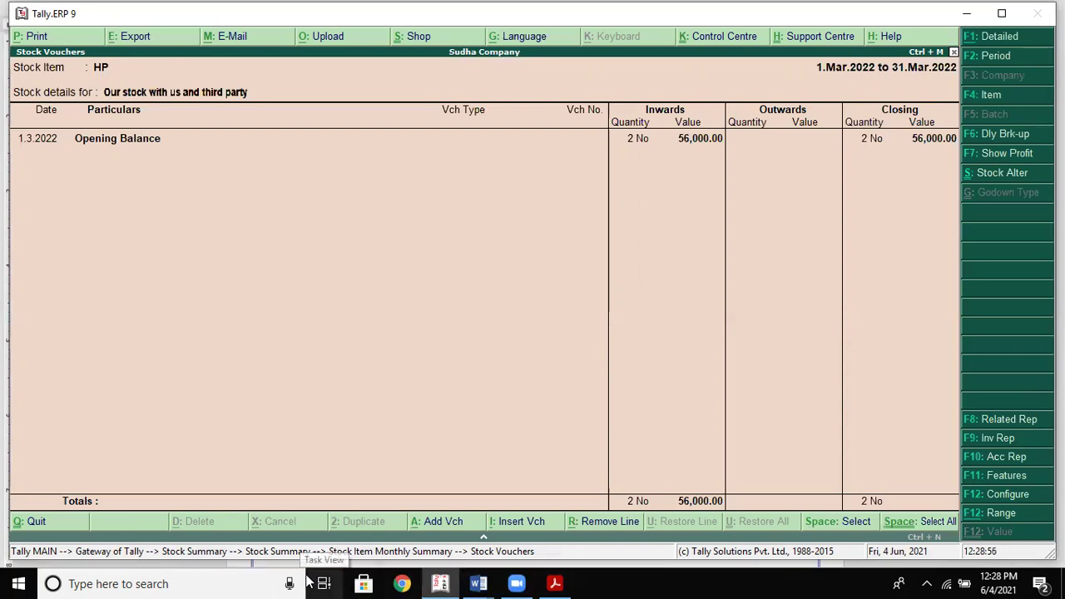
key(super+e)
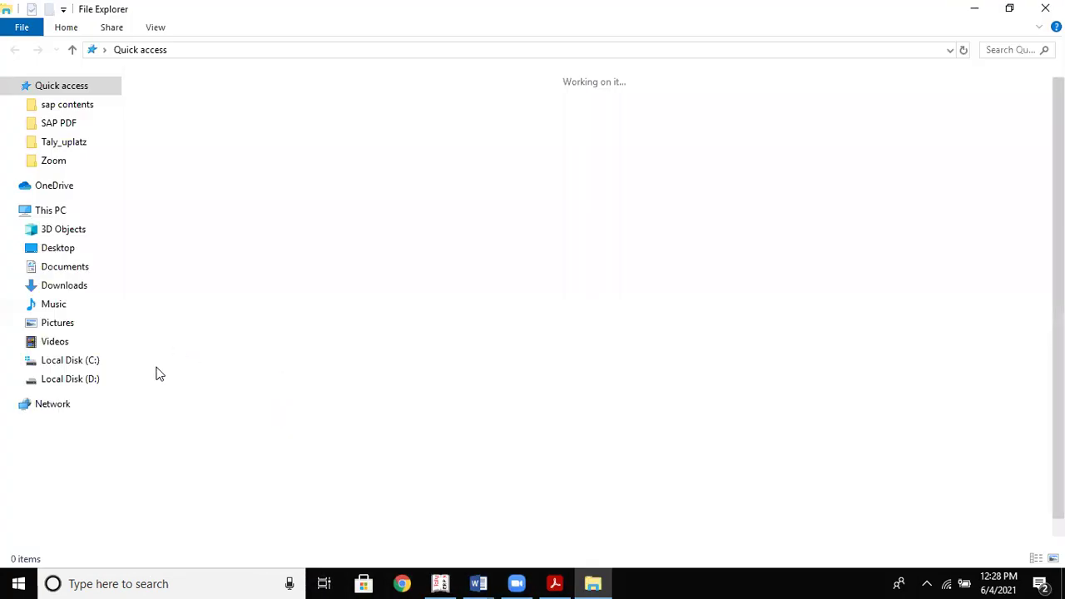
Browse to C:\Program Files\Tally\Tally.ERP9 and open StkSum.jpg
click(71, 360)
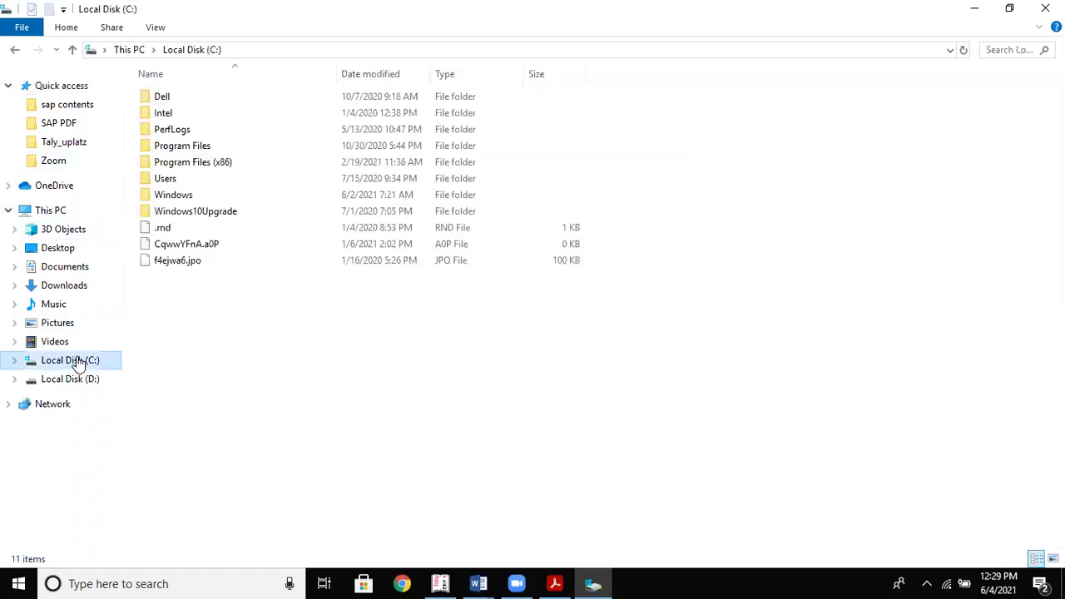
double_click(183, 146)
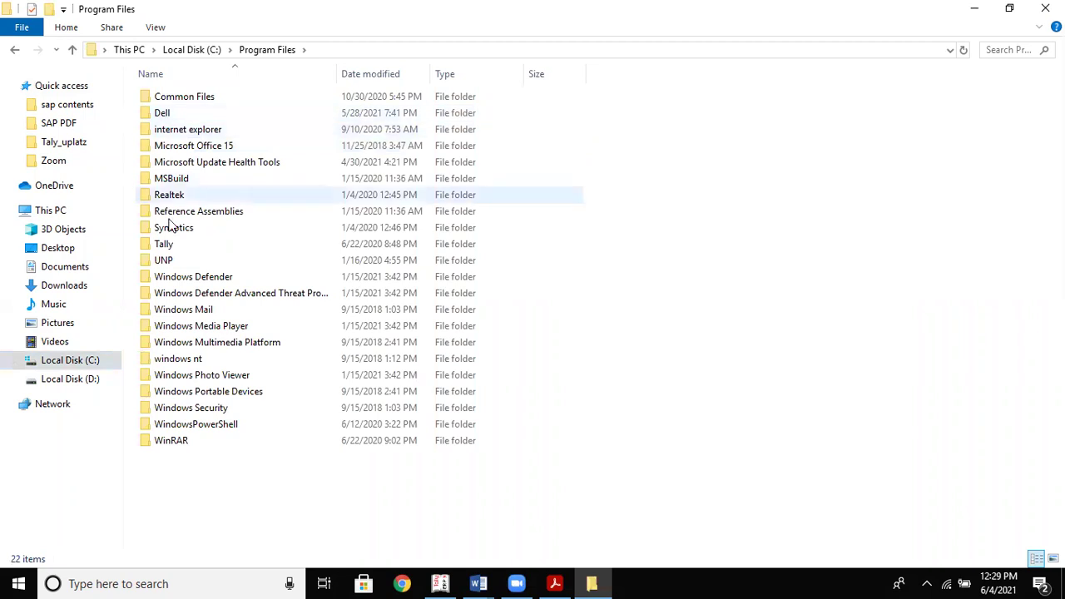
double_click(172, 245)
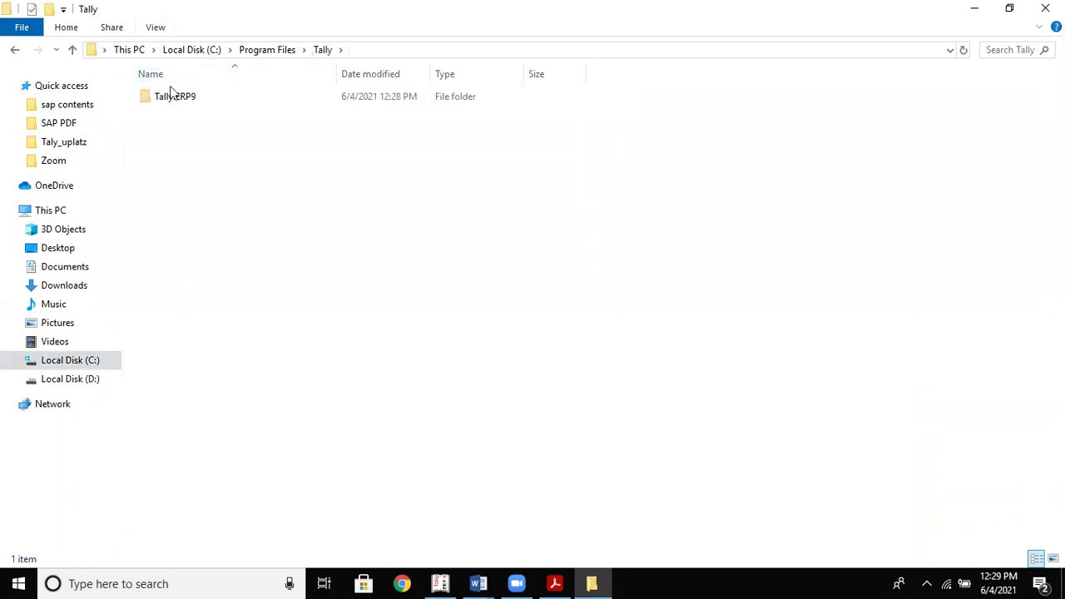
double_click(171, 98)
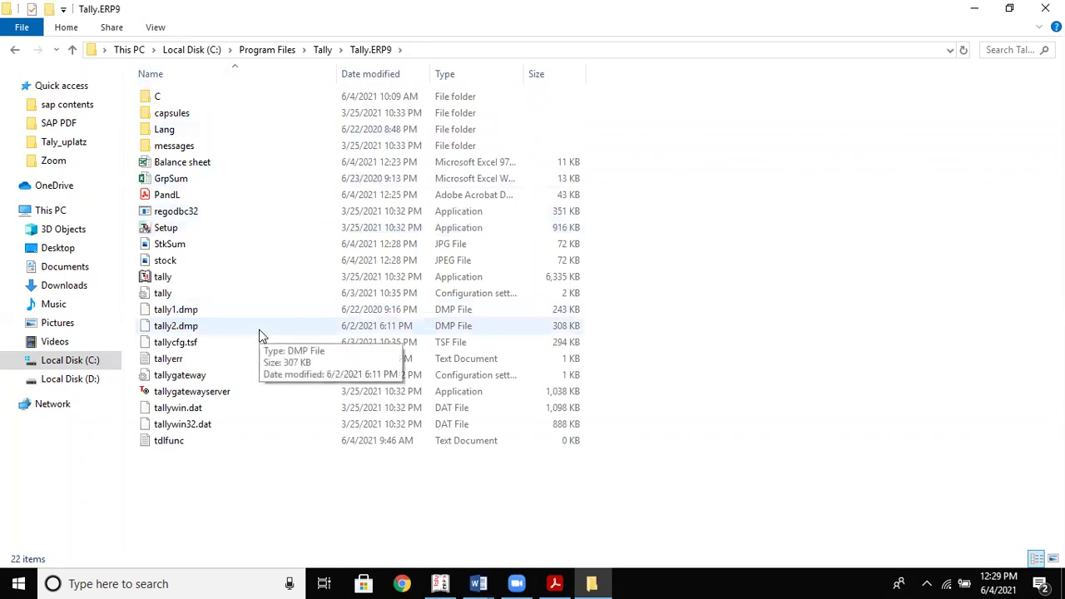
double_click(178, 248)
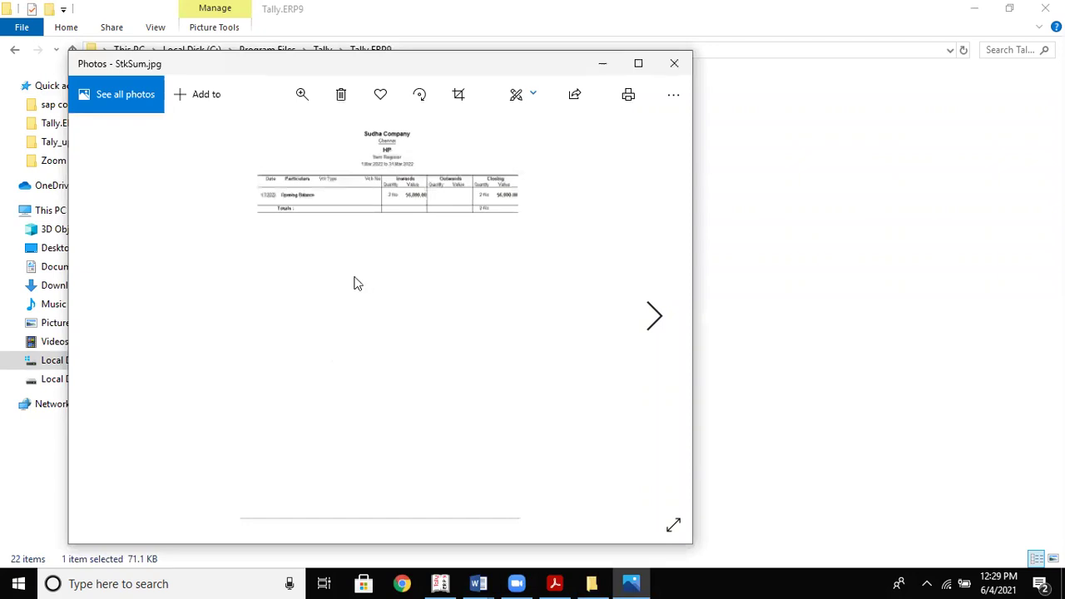
Zoom and view StkSum.jpg full screen in Photos, then close it
click(301, 97)
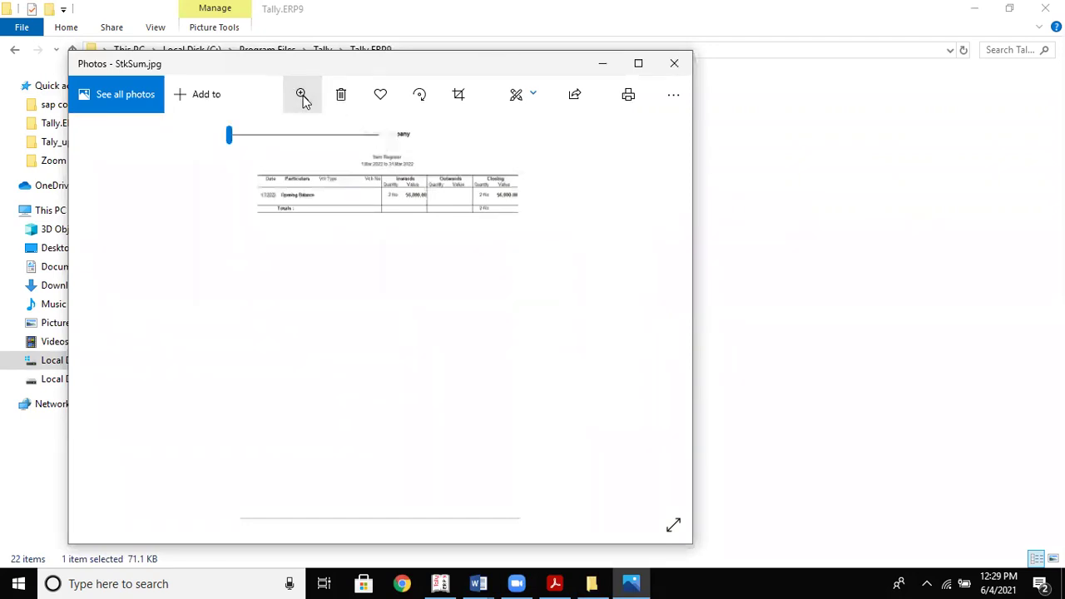
click(328, 136)
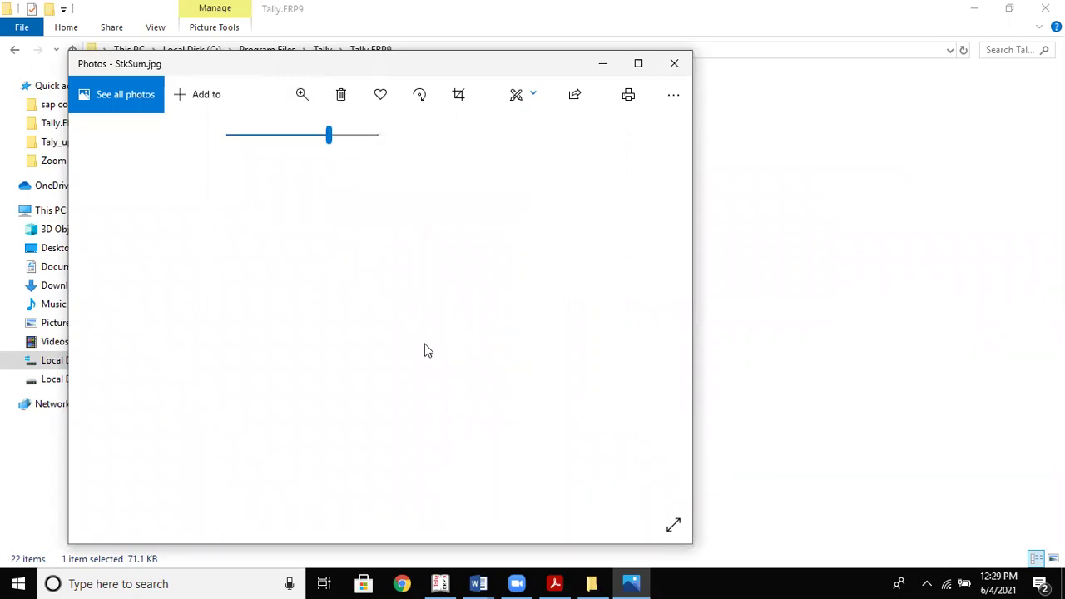
click(301, 95)
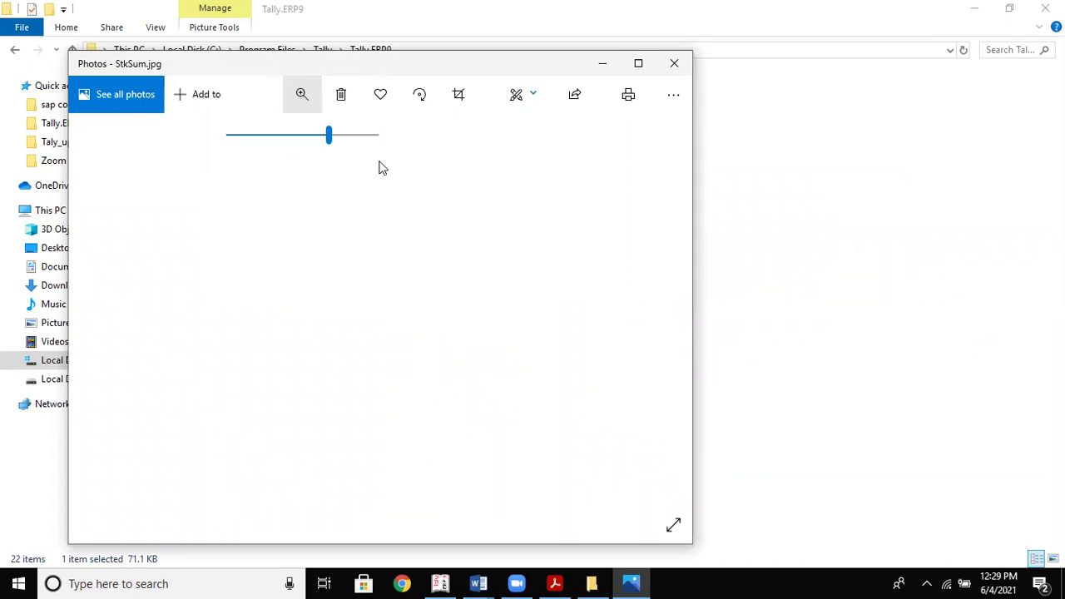
click(313, 136)
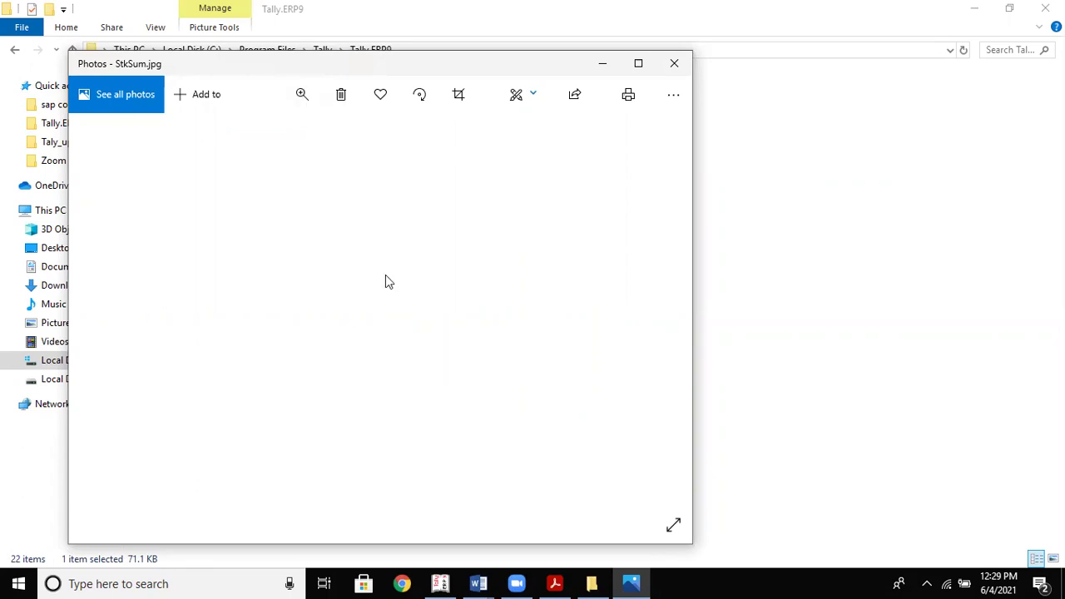
click(674, 526)
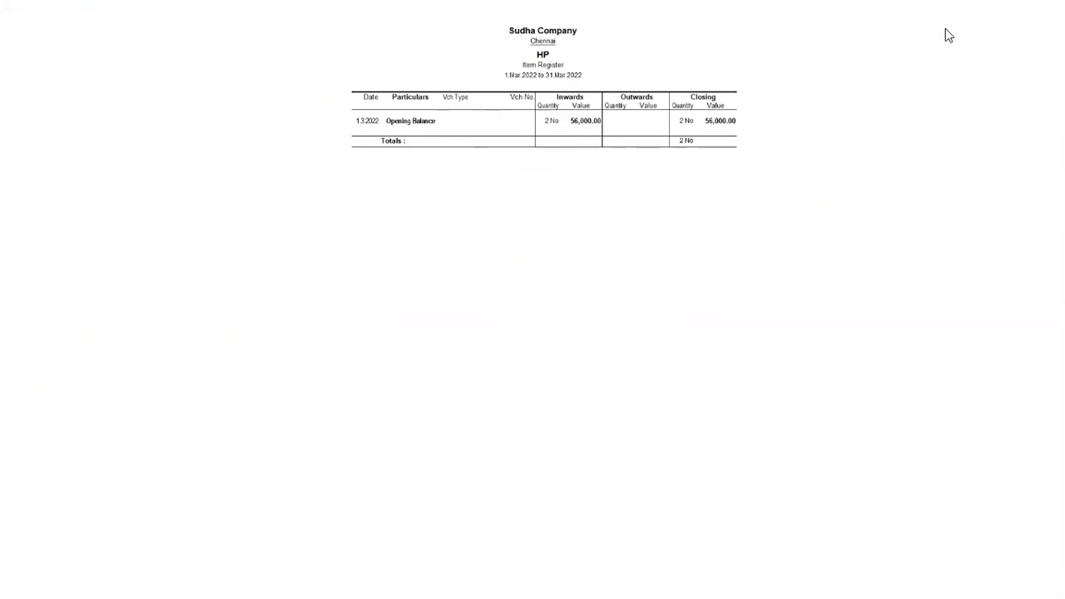
mouse_move(945, 28)
click(1045, 12)
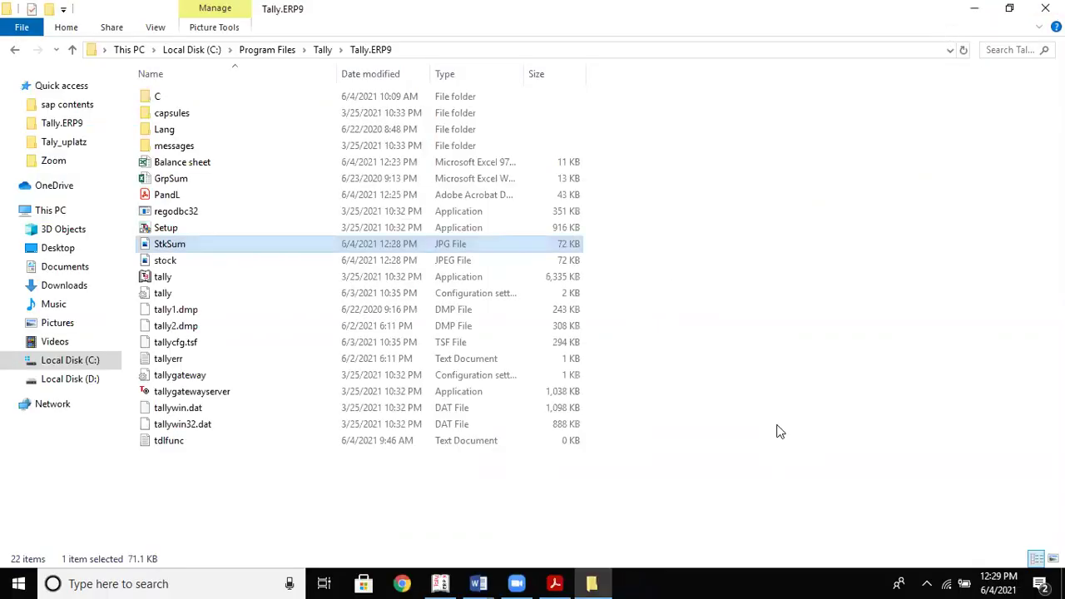
Open stock.jpeg from the Tally.ERP9 folder, view it, and close Photos
key(Down)
key(Return)
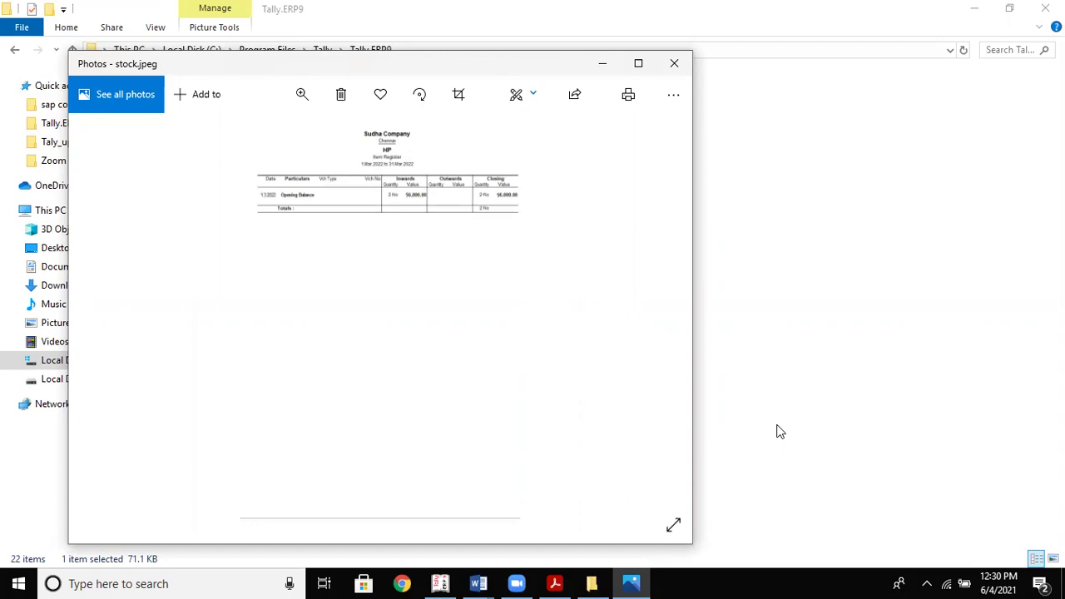
key(alt+Tab)
key(alt+Tab)
click(674, 67)
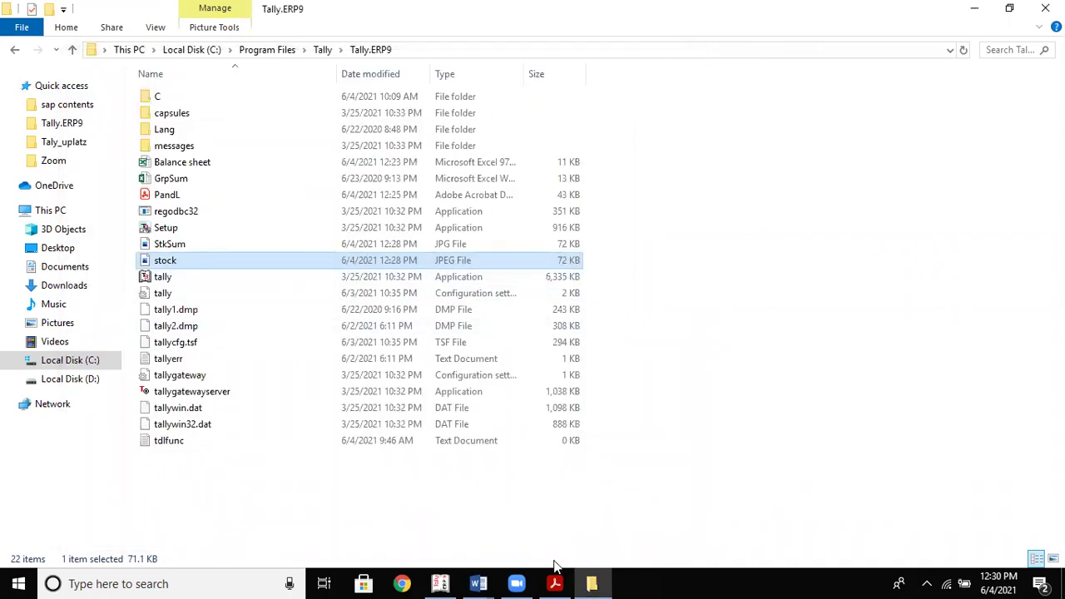
Switch from Tally to the TAlly_Notes4 Word window with the Export Reports to Excel notes
click(443, 583)
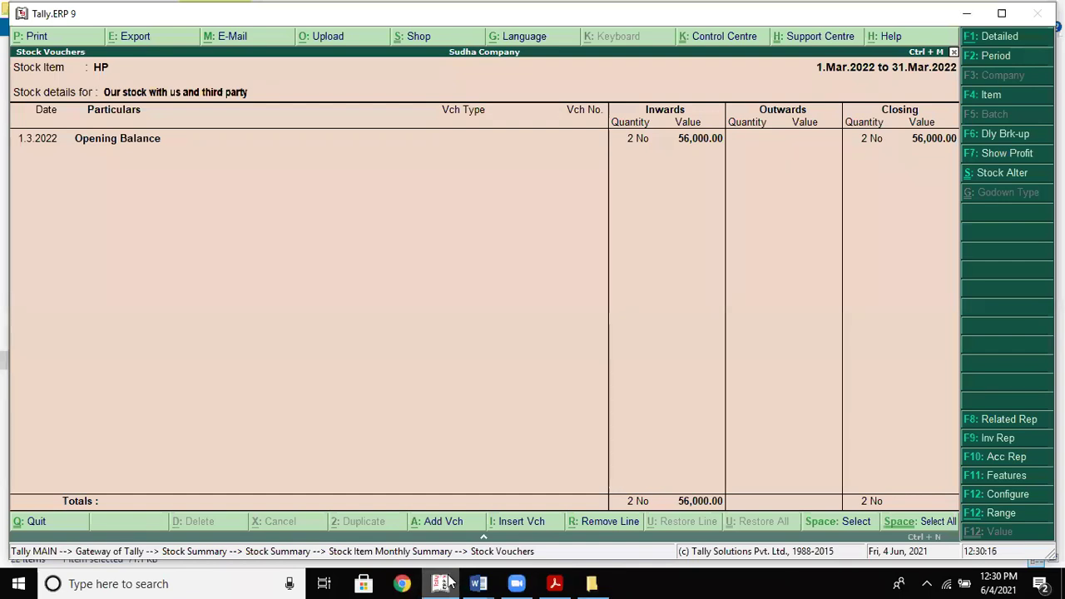
click(481, 583)
click(540, 508)
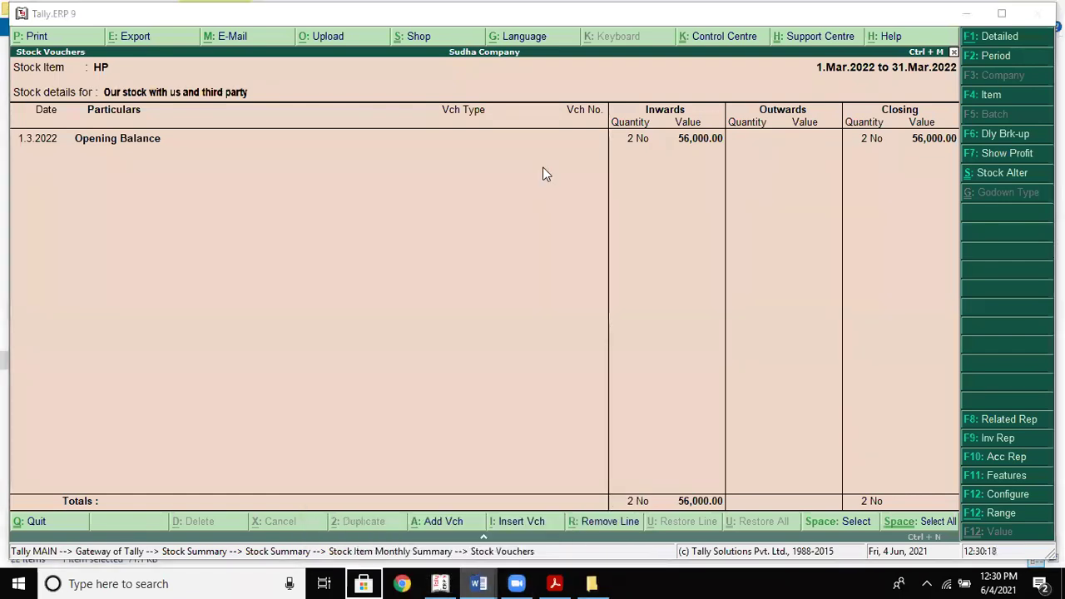
right_click(478, 583)
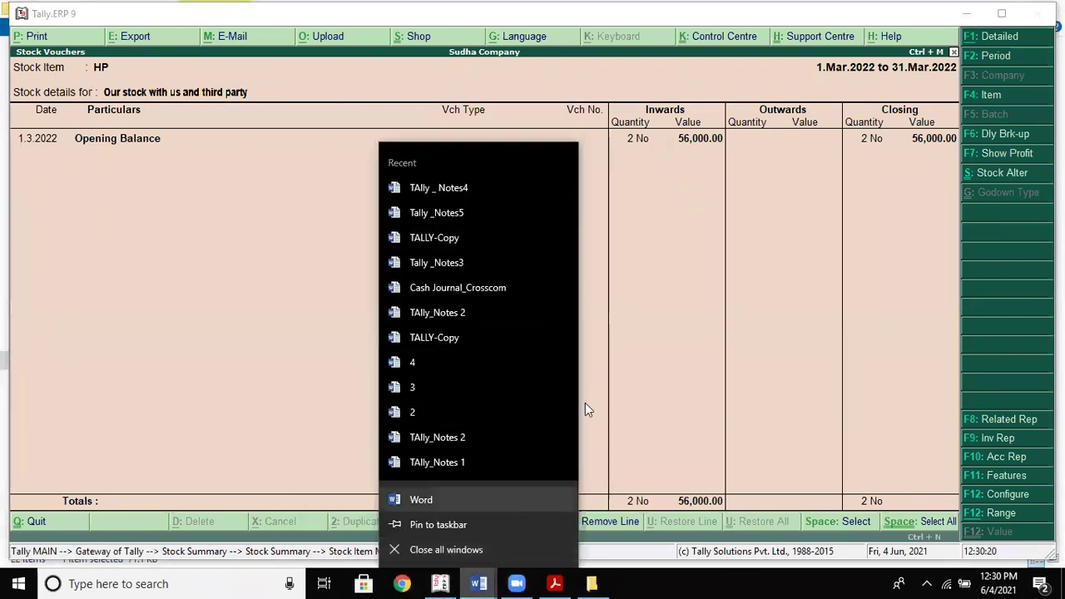
click(644, 369)
mouse_move(481, 582)
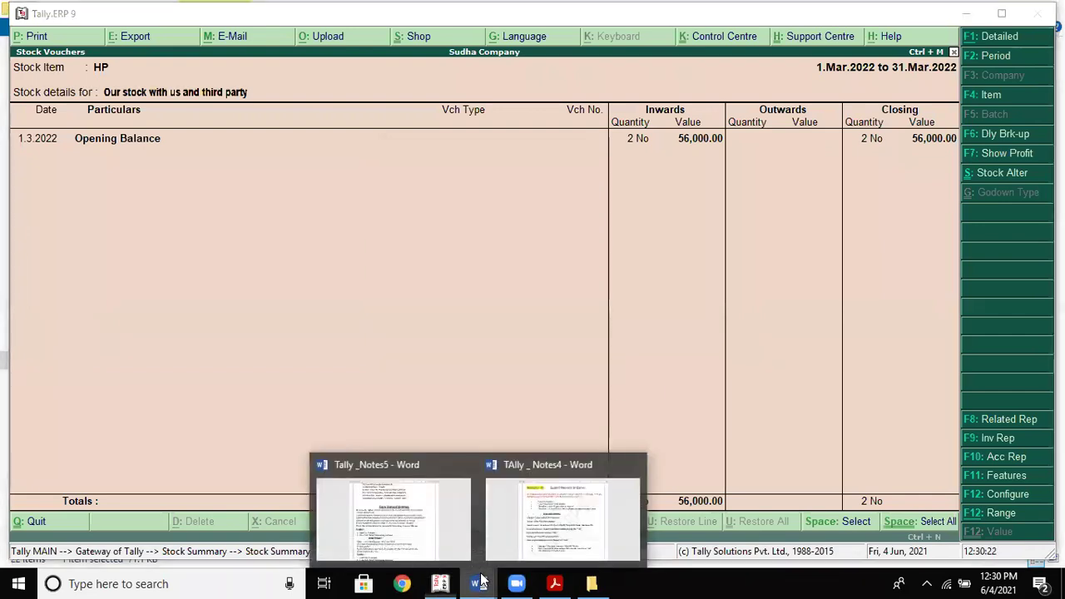
click(558, 512)
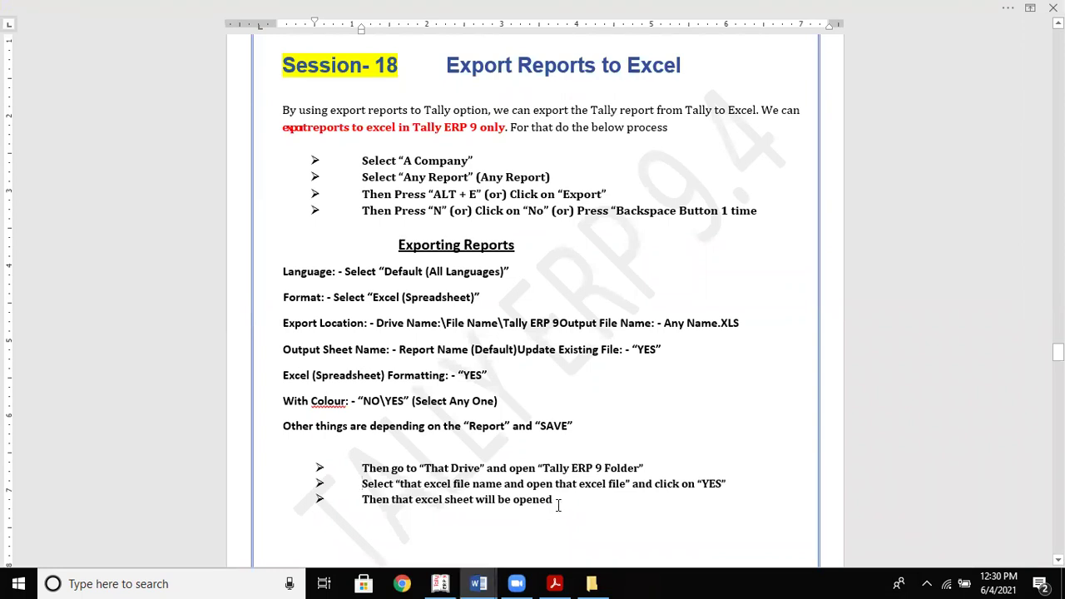
Insert '(' before Excel and ', PDF,Jpeg HTML' after it in the first sentence
click(758, 110)
key(Left)
key(Left)
key(Left)
key(Left)
text(()
key(Right)
key(Right)
key(Right)
key(Right)
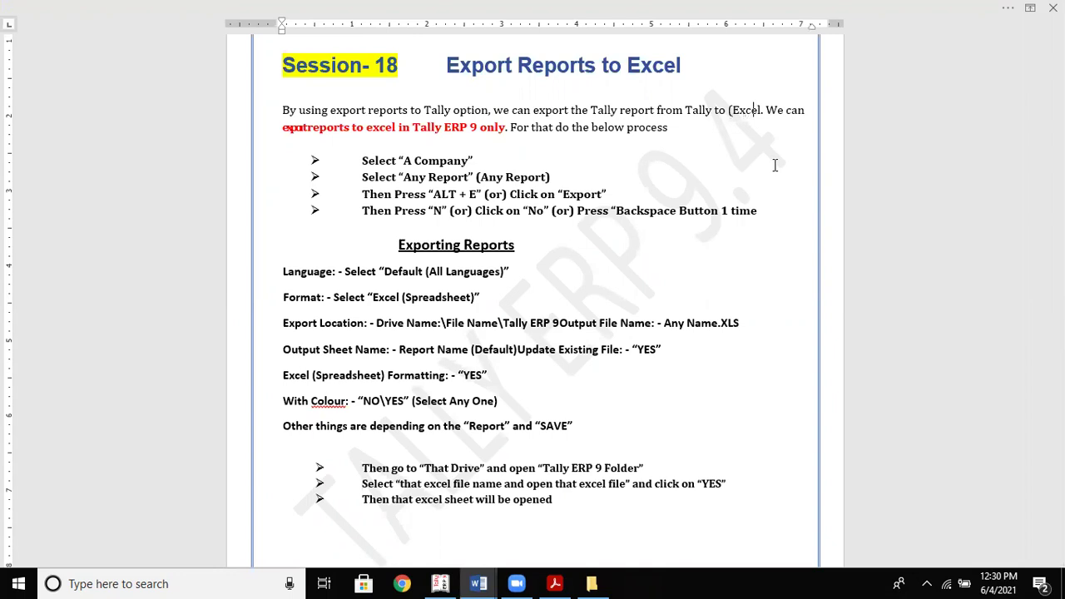
key(Right)
text(, PDF)
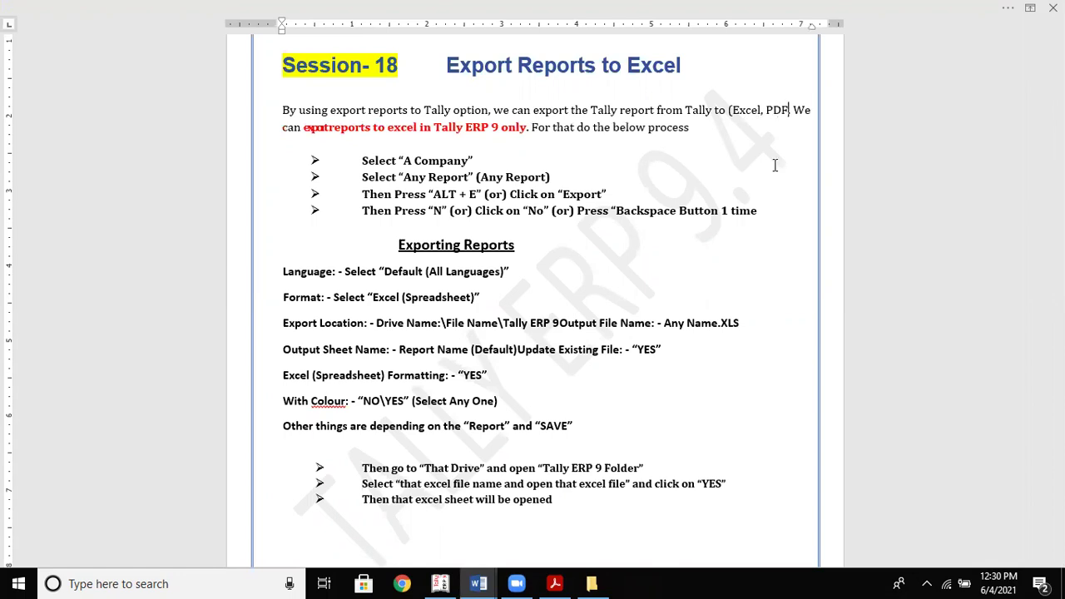
text(,Jpe)
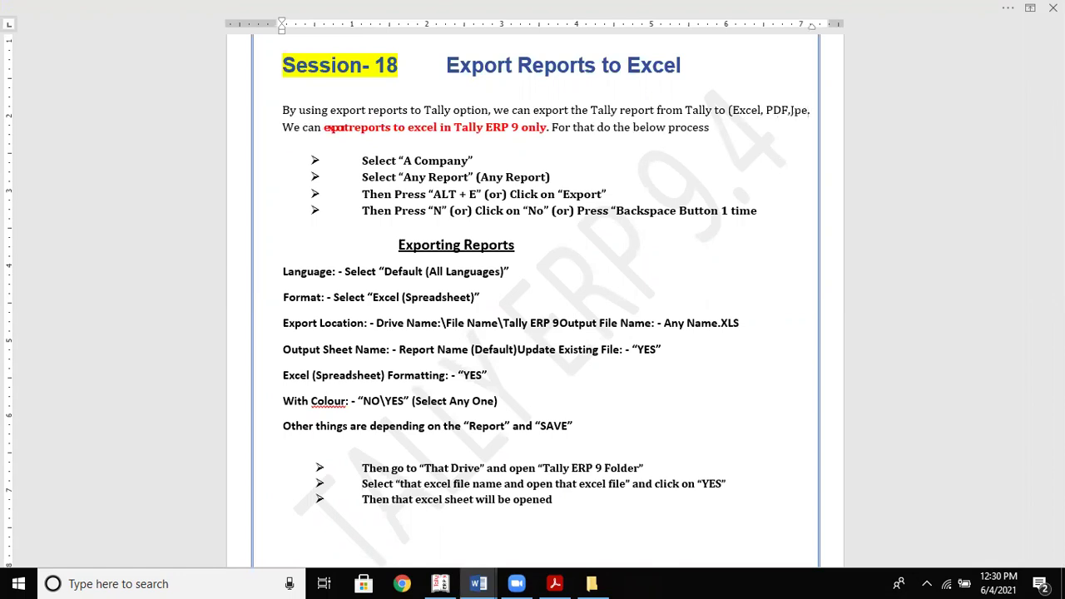
text(g )
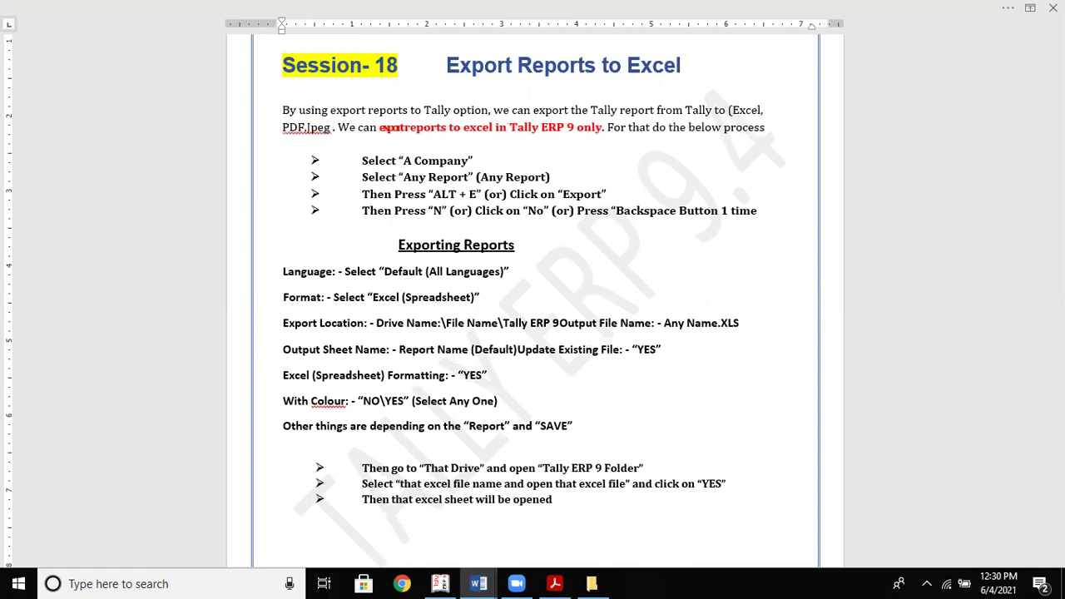
text(HTML)
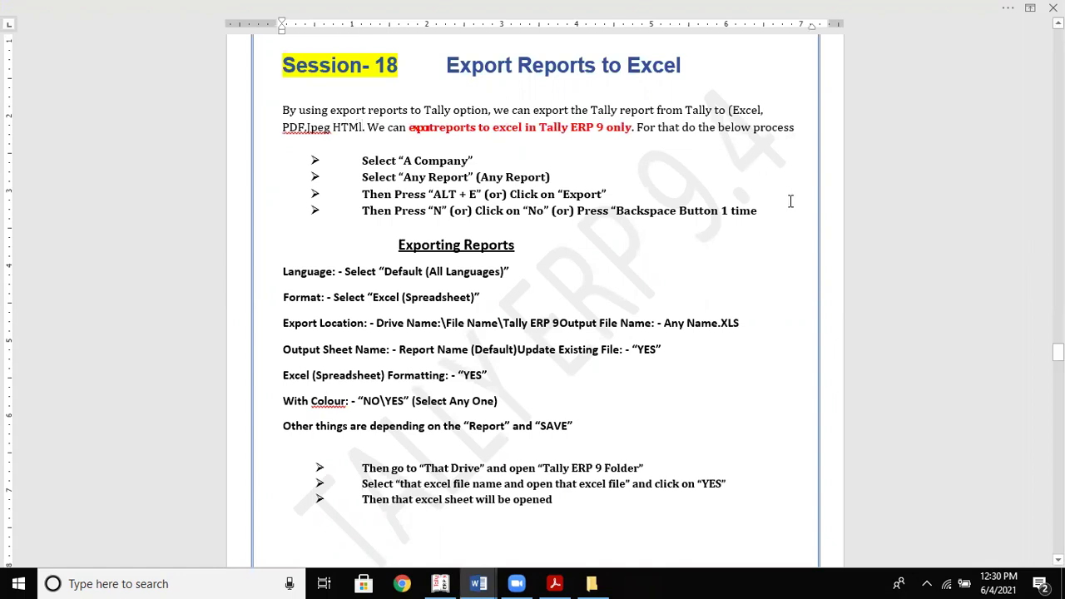
key(BackSpace)
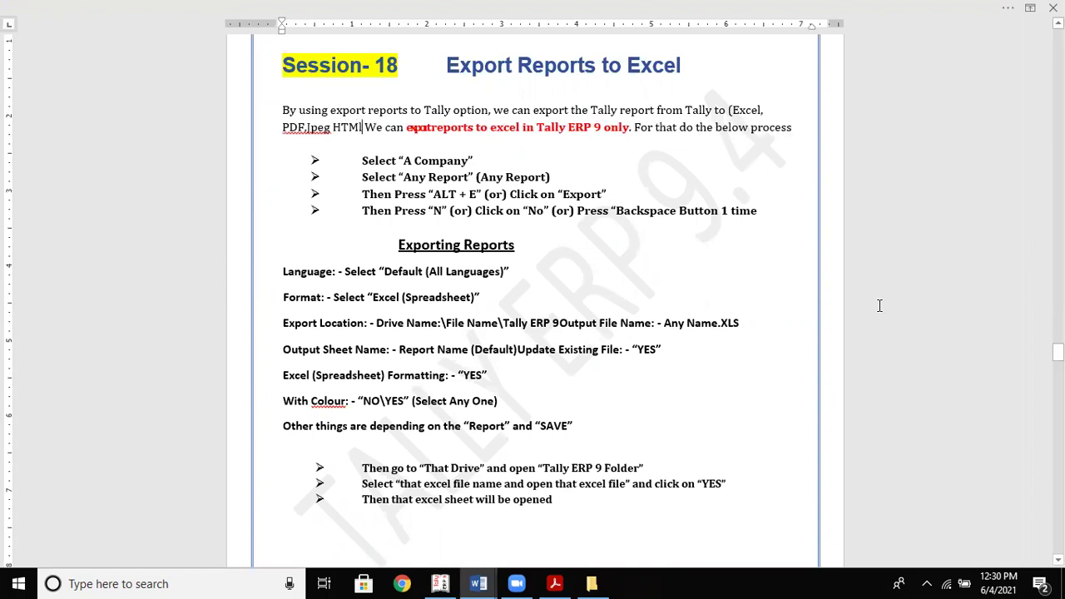
text(m)
key(BackSpace)
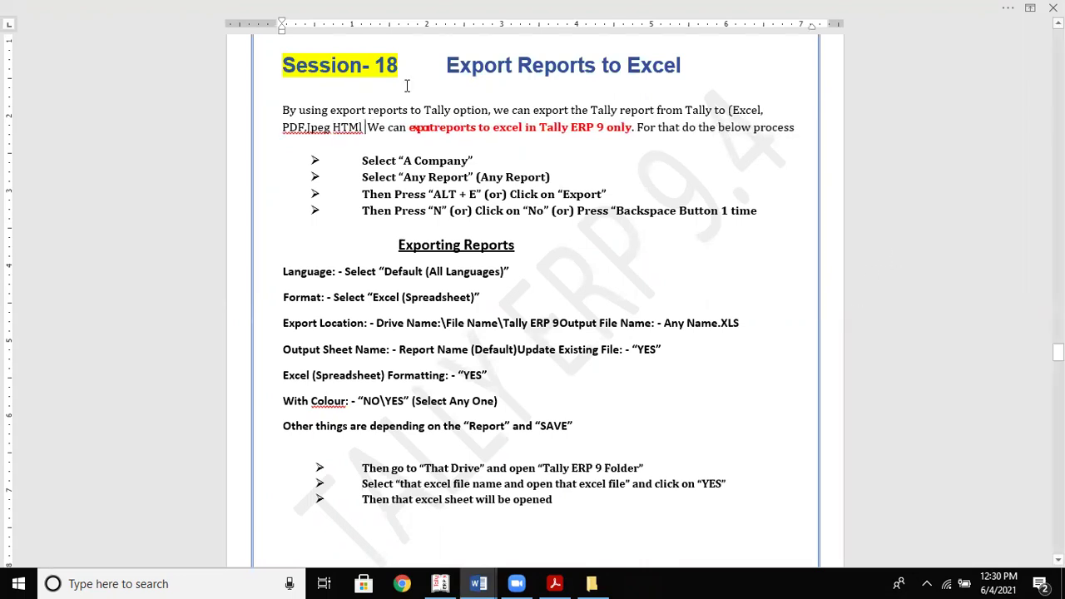
Resolve the spelling flags so the list reads 'PDF, Jpeg HTML' with HTML corrected
right_click(309, 131)
click(296, 158)
click(370, 198)
click(324, 126)
right_click(324, 127)
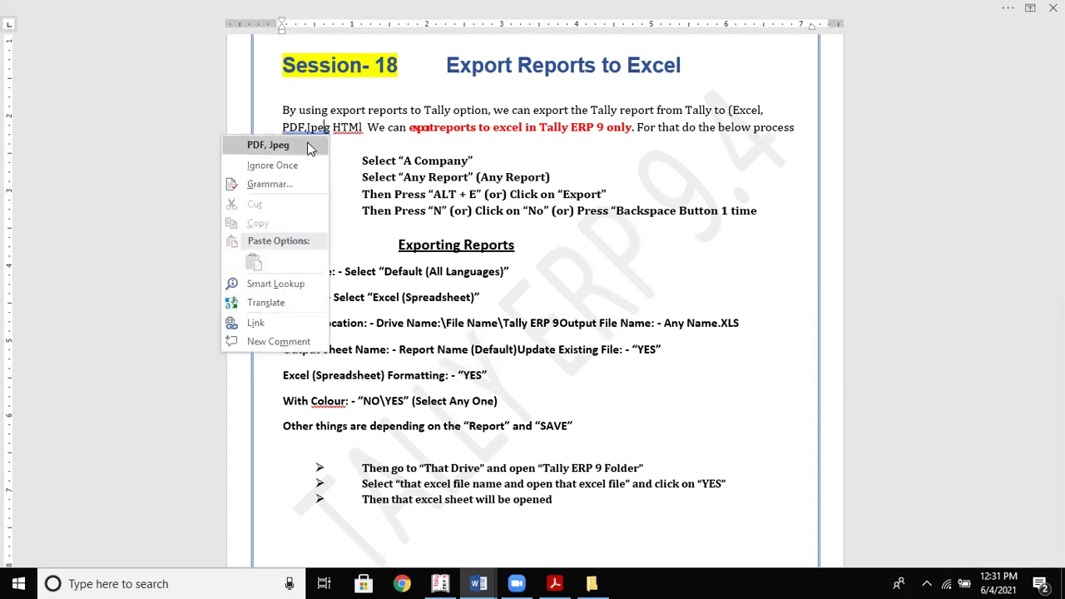
click(308, 147)
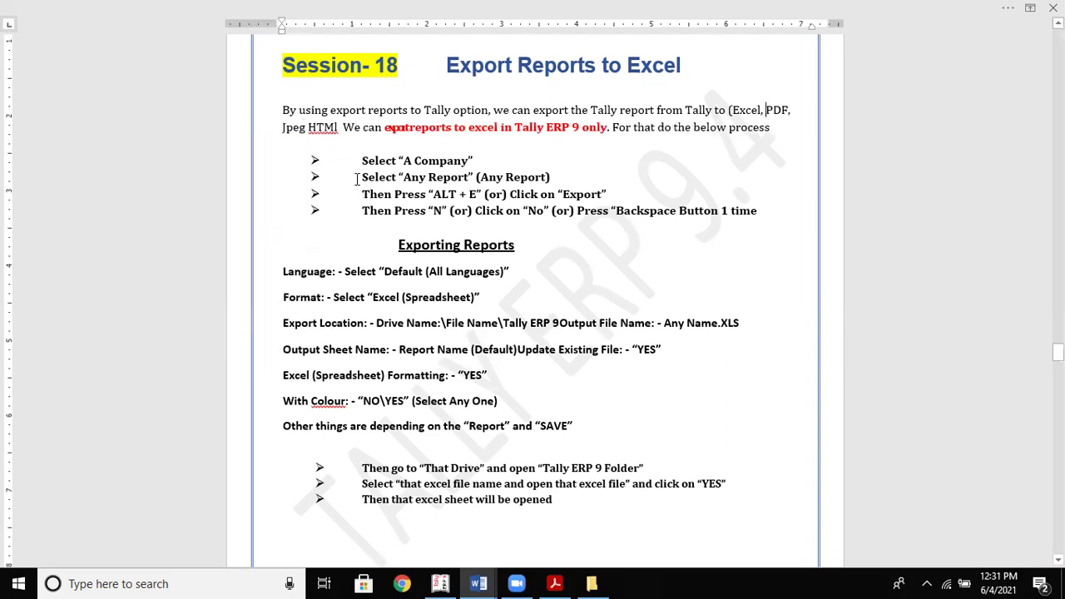
right_click(324, 135)
click(324, 143)
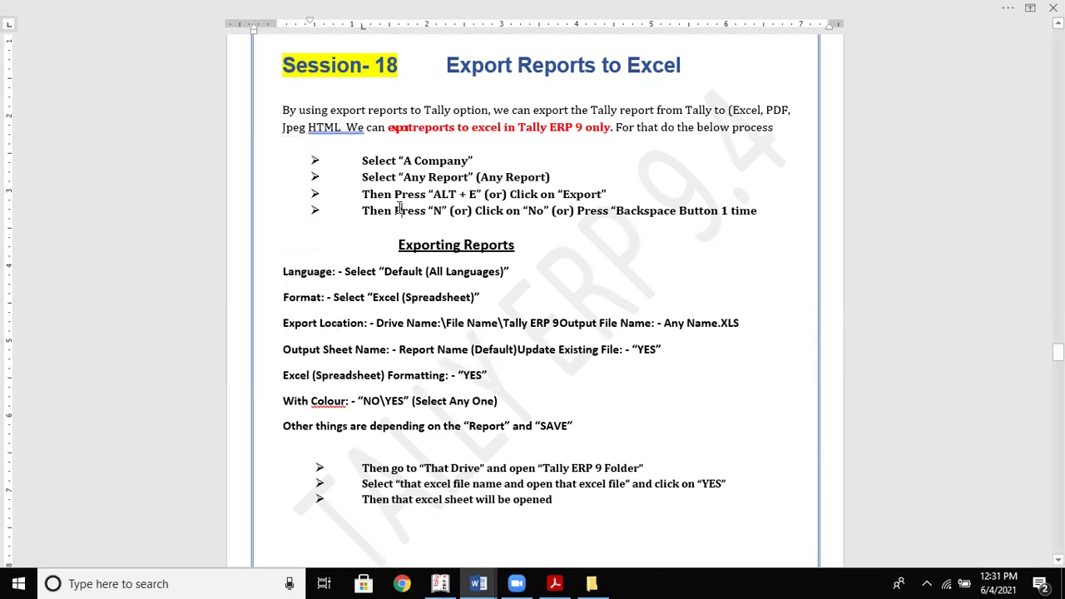
key(Down)
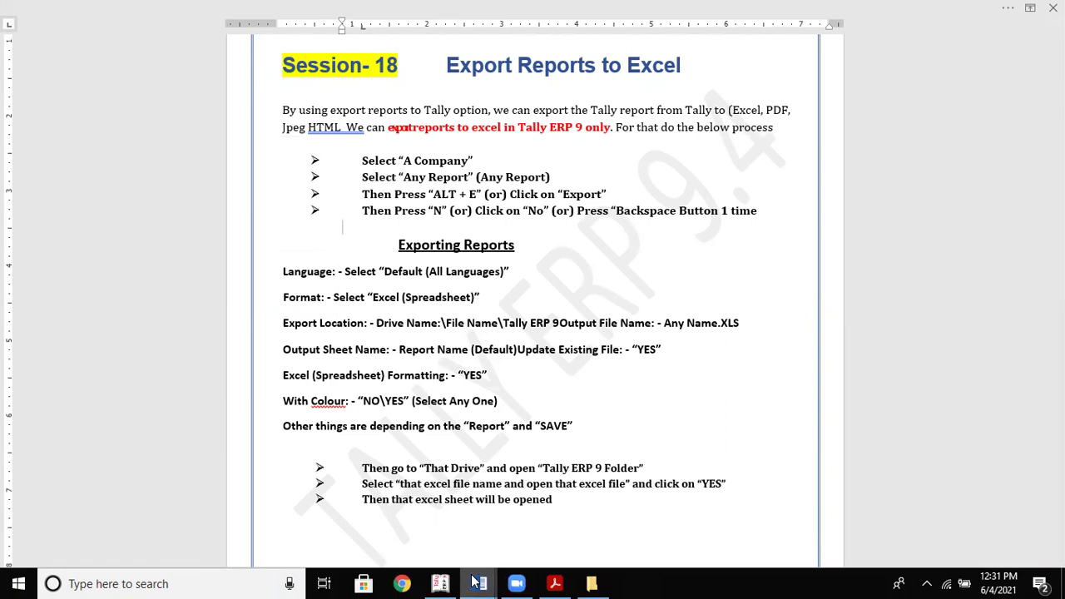
Switch to the other Word notes and scroll up to Year Ending Processing
click(397, 523)
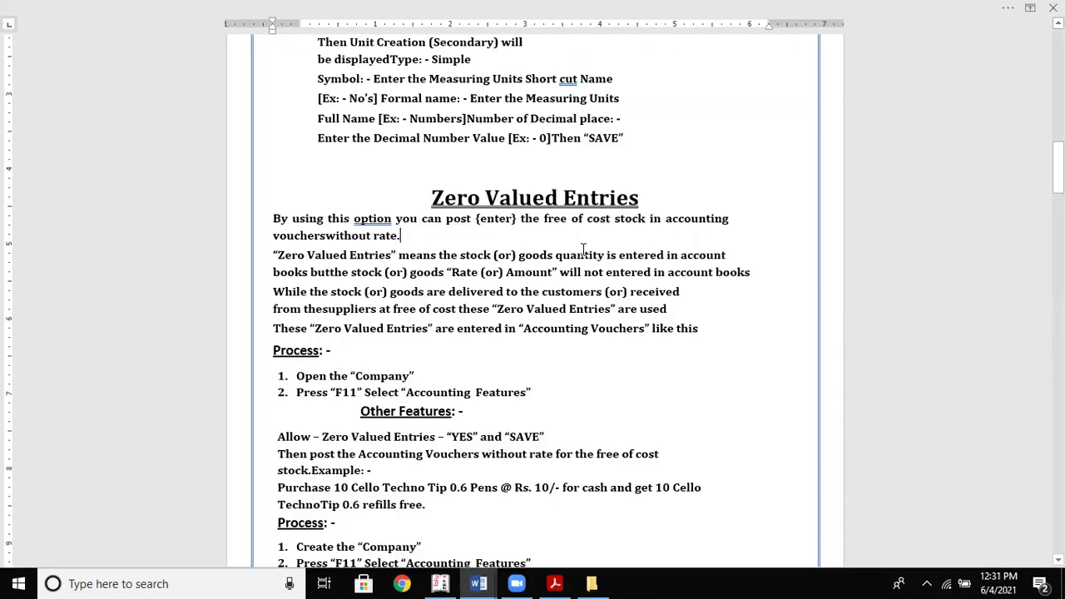
scroll(582, 247, up, 3)
scroll(583, 250, up, 12)
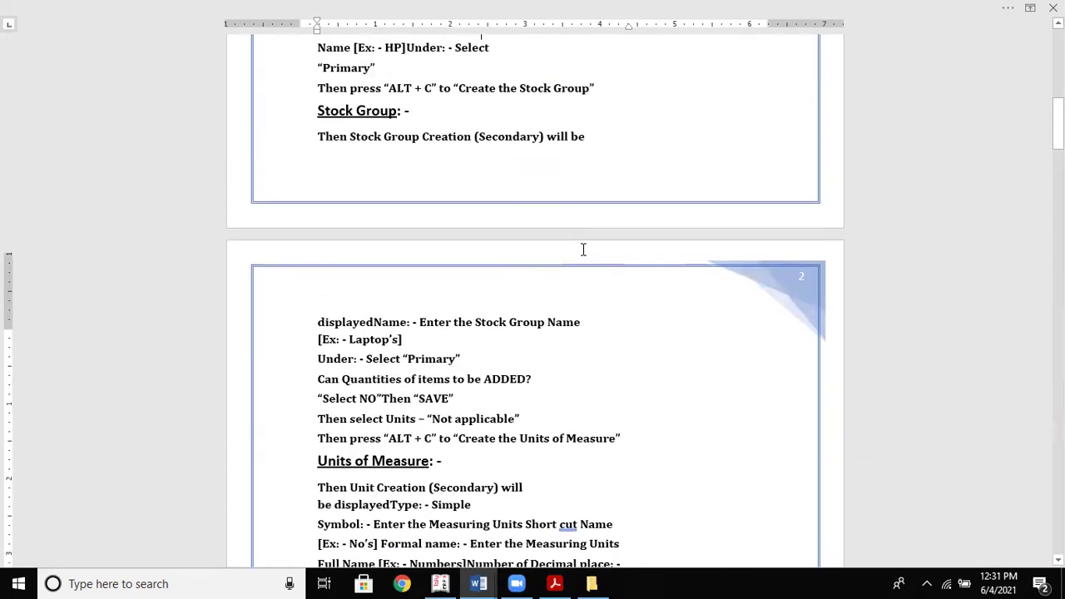
scroll(582, 249, up, 6)
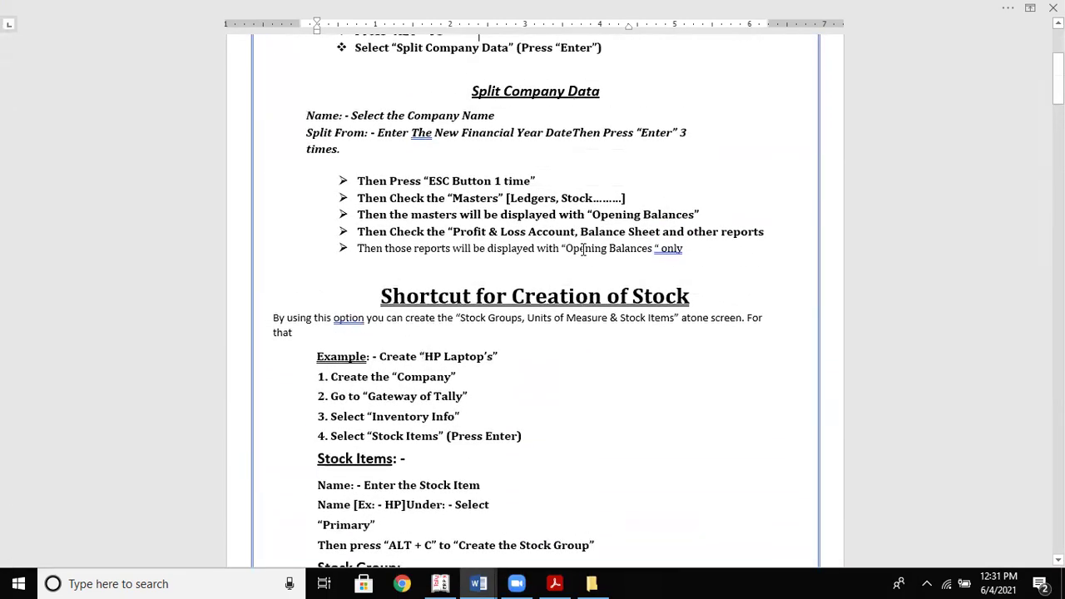
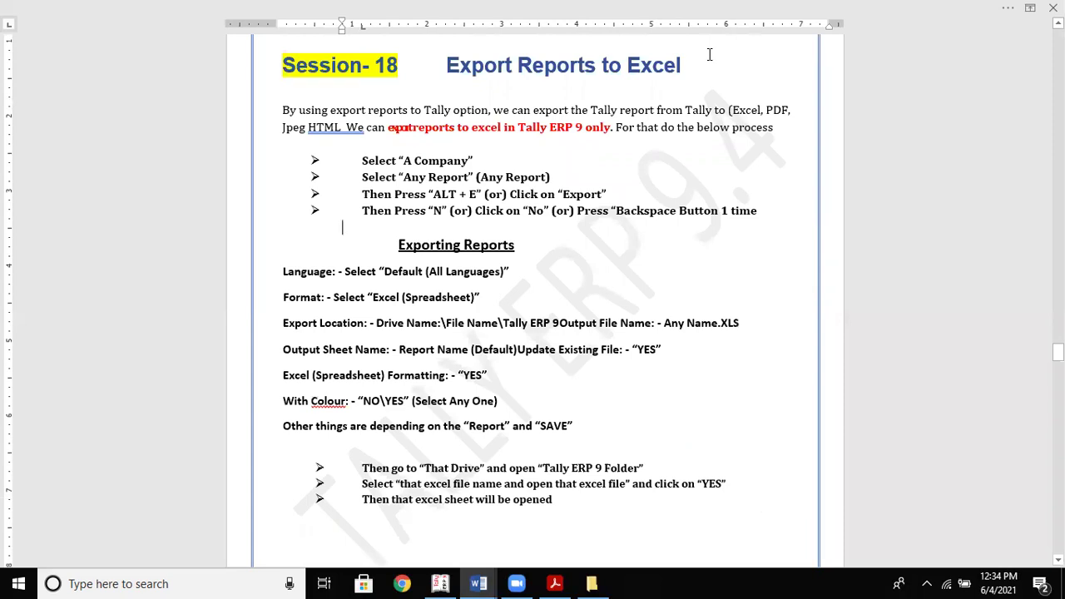
Bring up the Tally_Notes5 document and move down through its Year Ending Processing steps
key(alt+Tab)
key(Down)
key(Down)
key(Down)
key(Down)
key(Down)
key(Down)
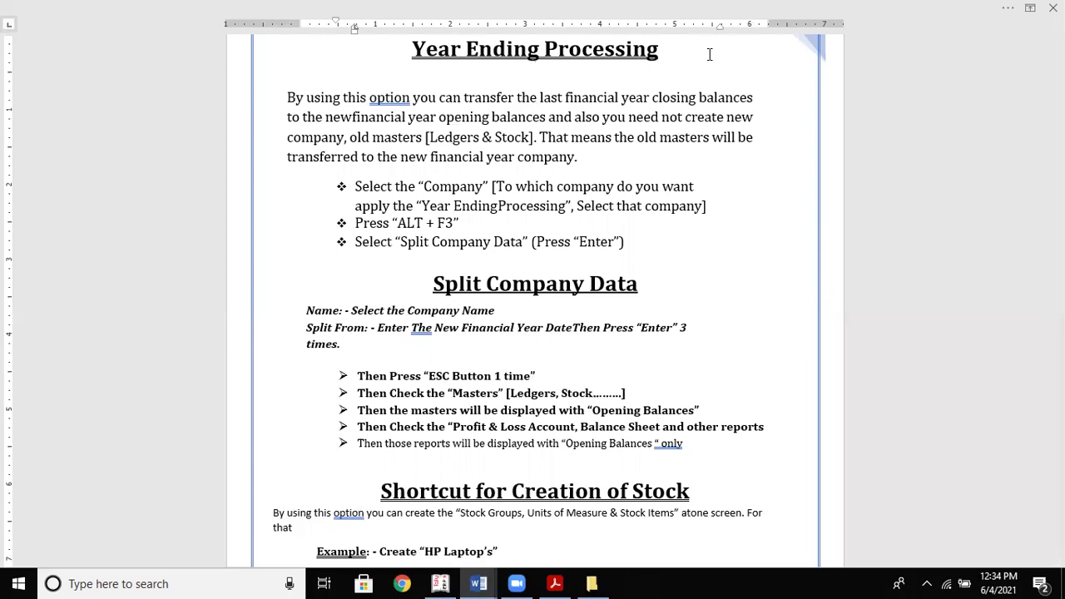
Return to Tally and back out of the HP stock vouchers and Laptops stock summary
key(alt+Tab)
key(alt+Tab)
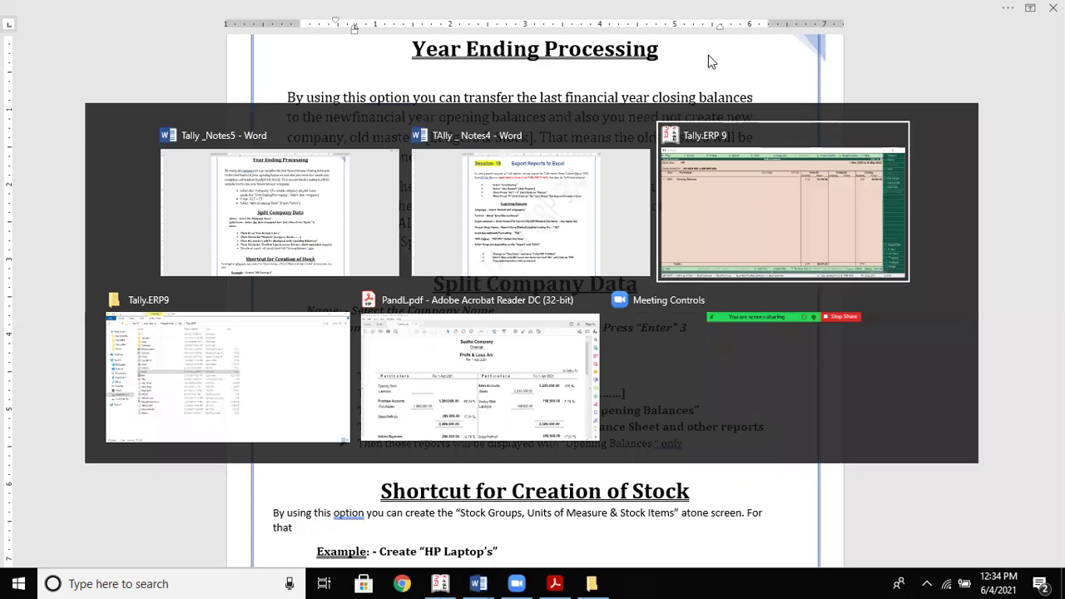
key(Escape)
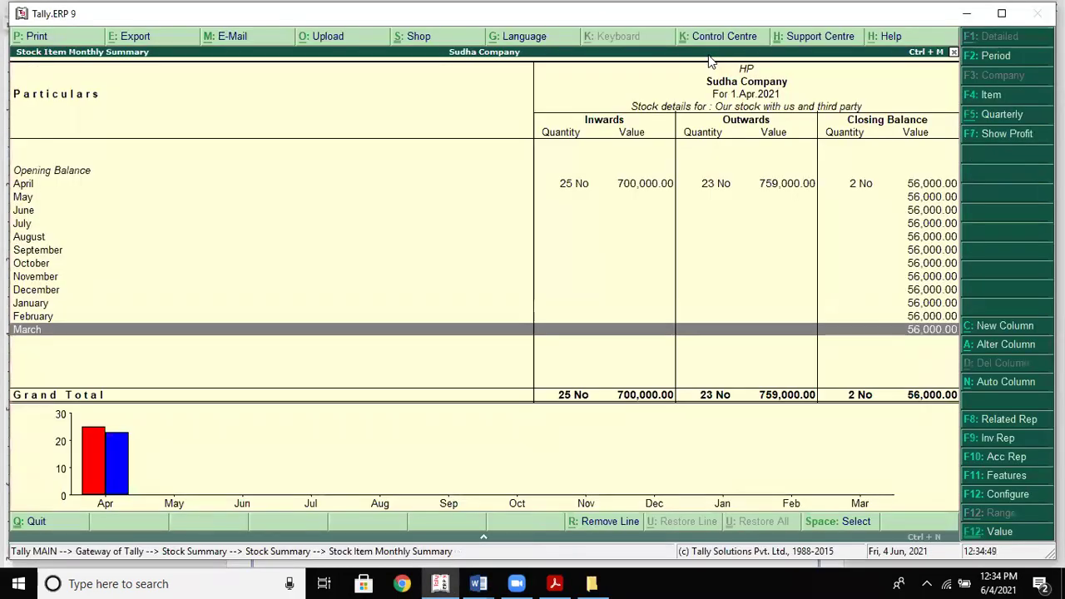
key(Escape)
key(Escape)
key(Escape)
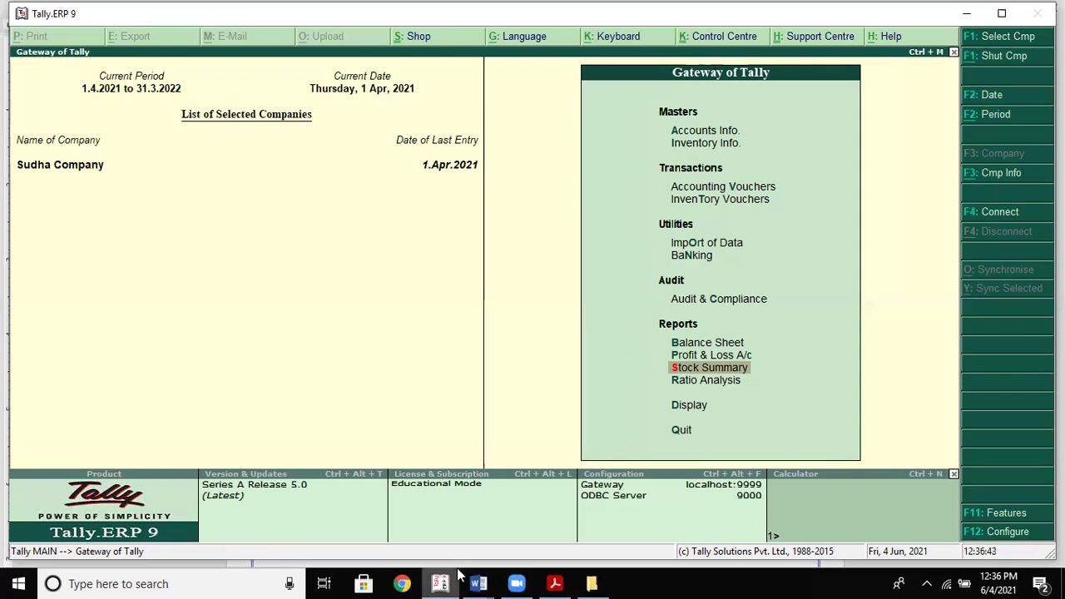
Close the TAlly_Notes4 Word window and open Tally_Notes5 instead
click(479, 582)
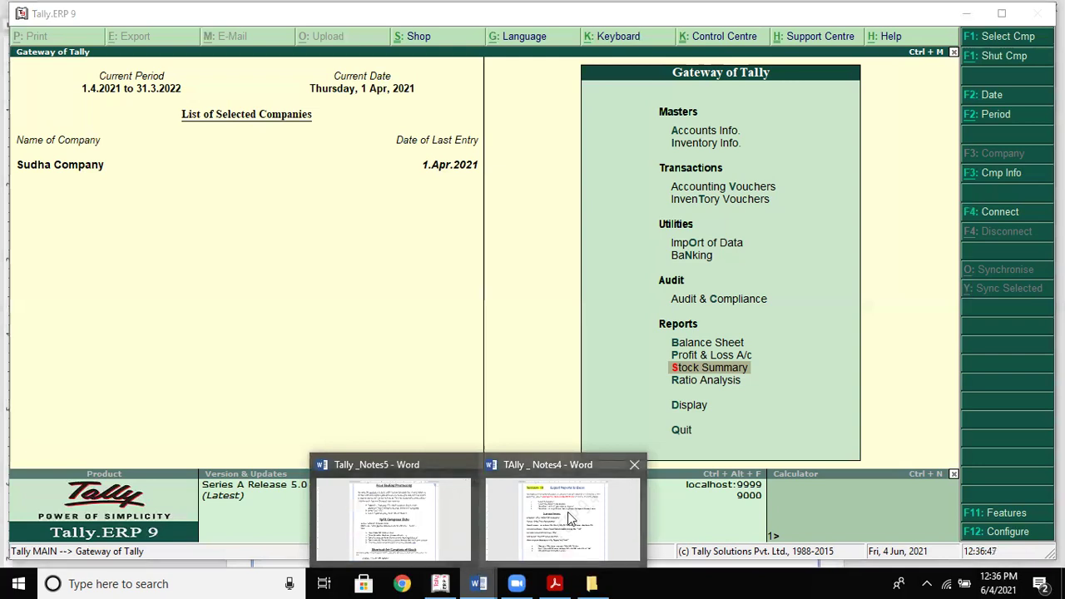
click(635, 465)
click(486, 487)
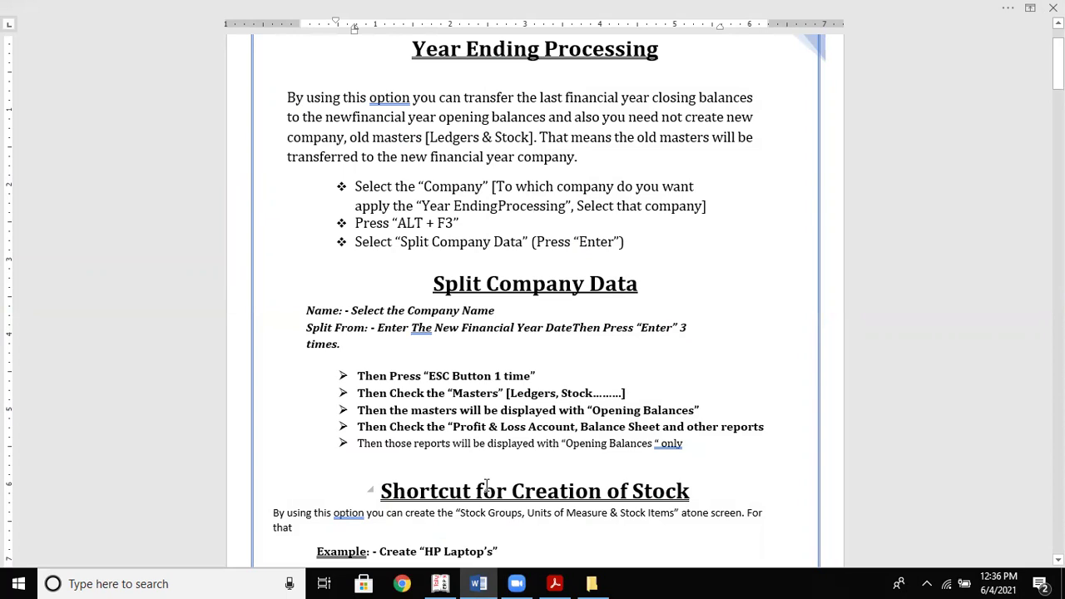
Restore the Sudha Company Gateway of Tally and bring up the Company Info options (Alt+F3)
click(440, 583)
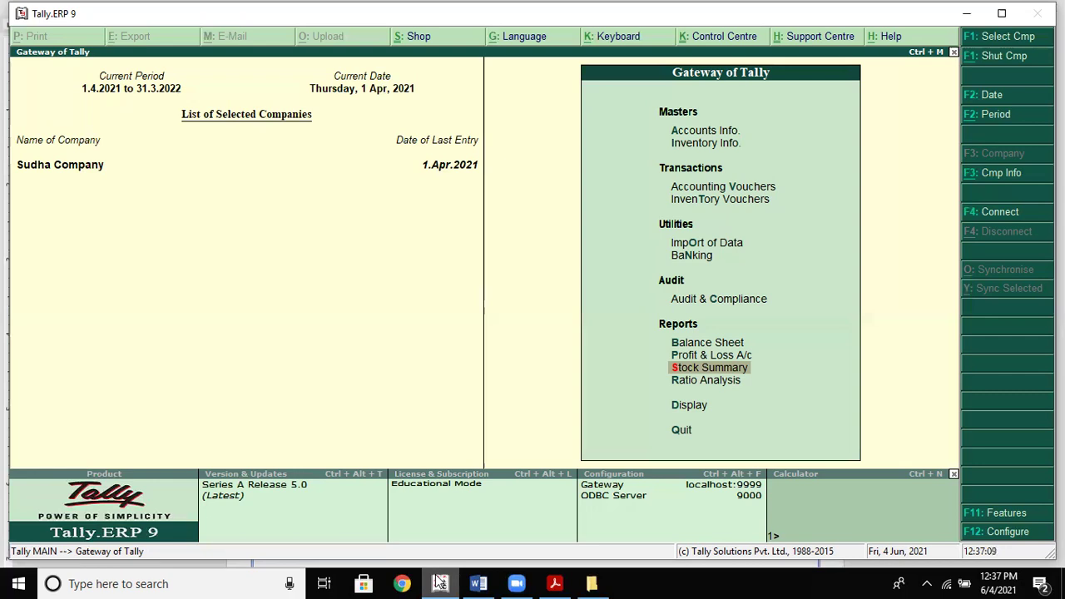
click(439, 582)
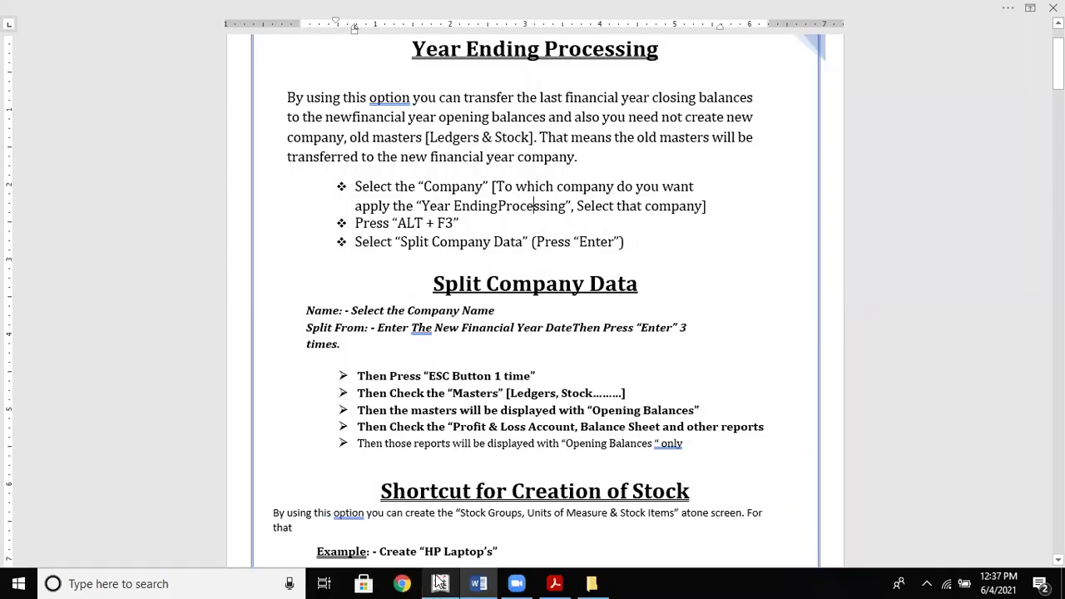
click(439, 582)
key(Up)
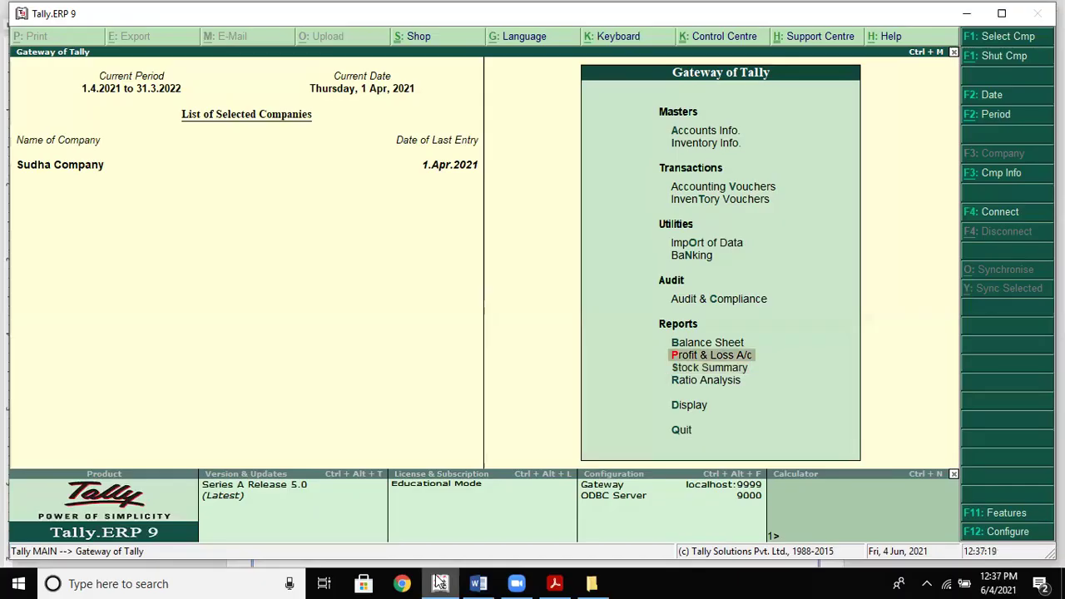
key(alt+F3)
Load Kittu Company from the List of Companies alongside Sudha Company
key(Down)
key(Up)
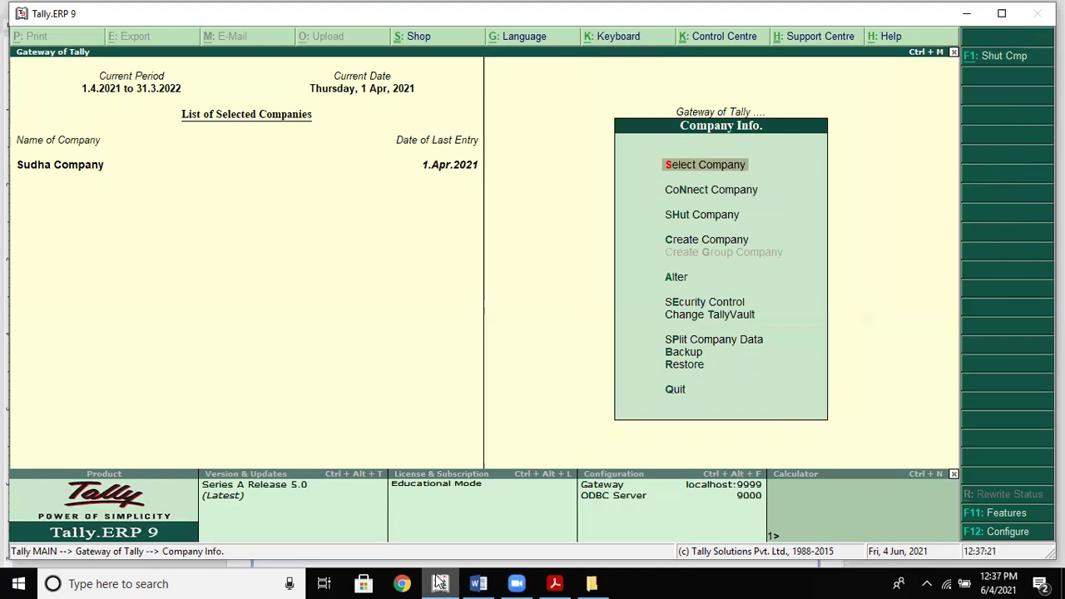
key(Return)
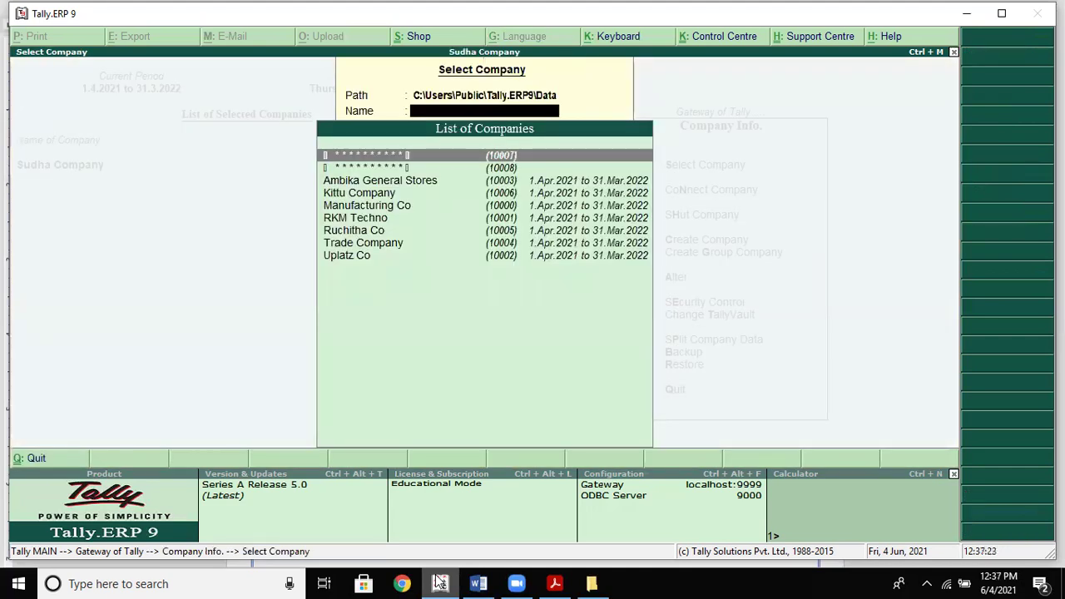
key(Down)
key(Down)
key(Down)
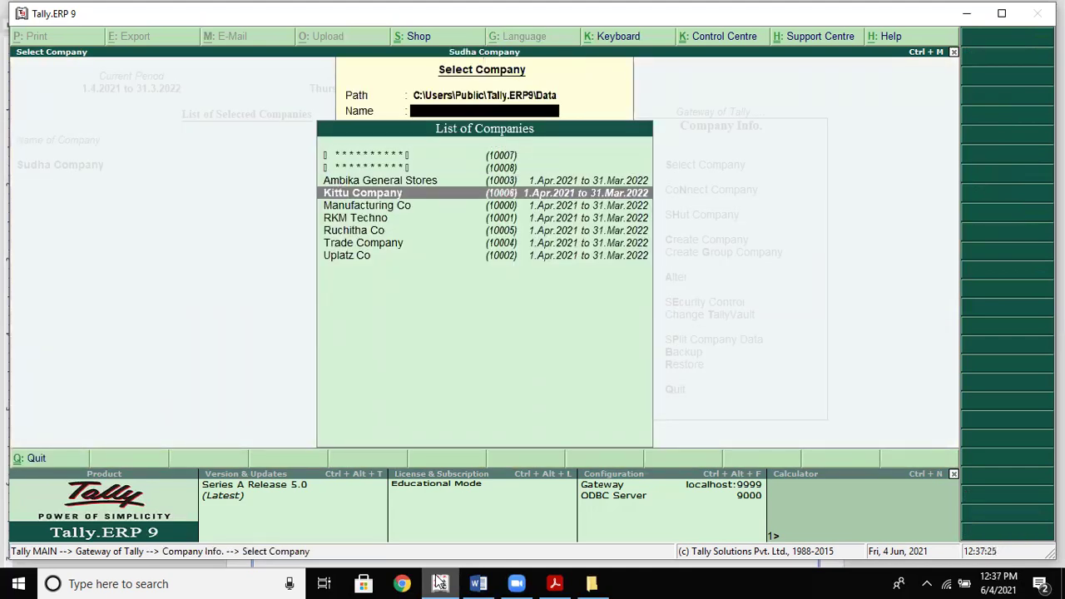
key(Return)
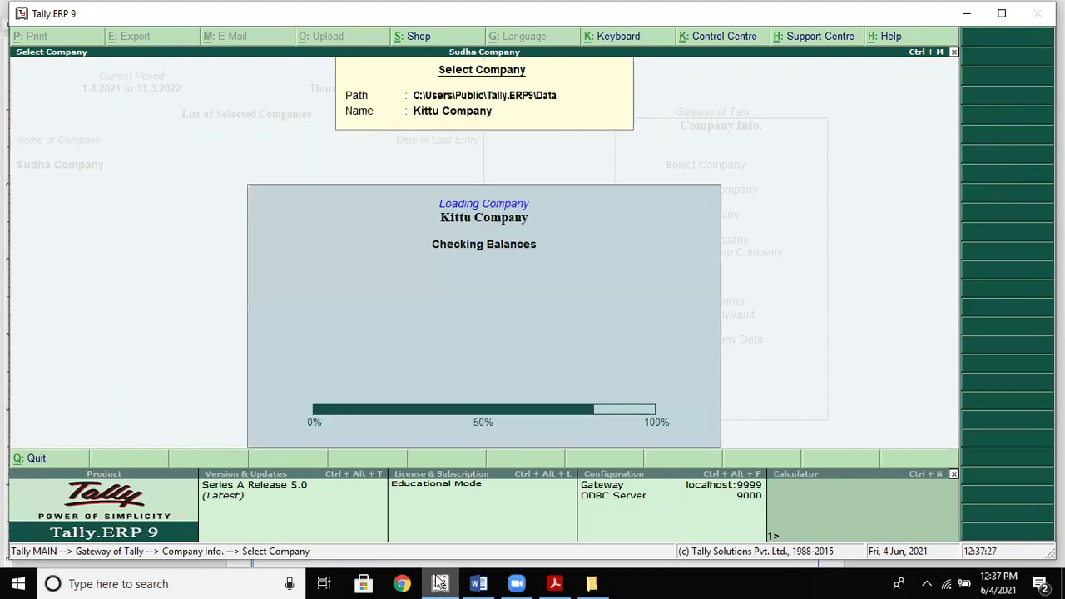
click(440, 582)
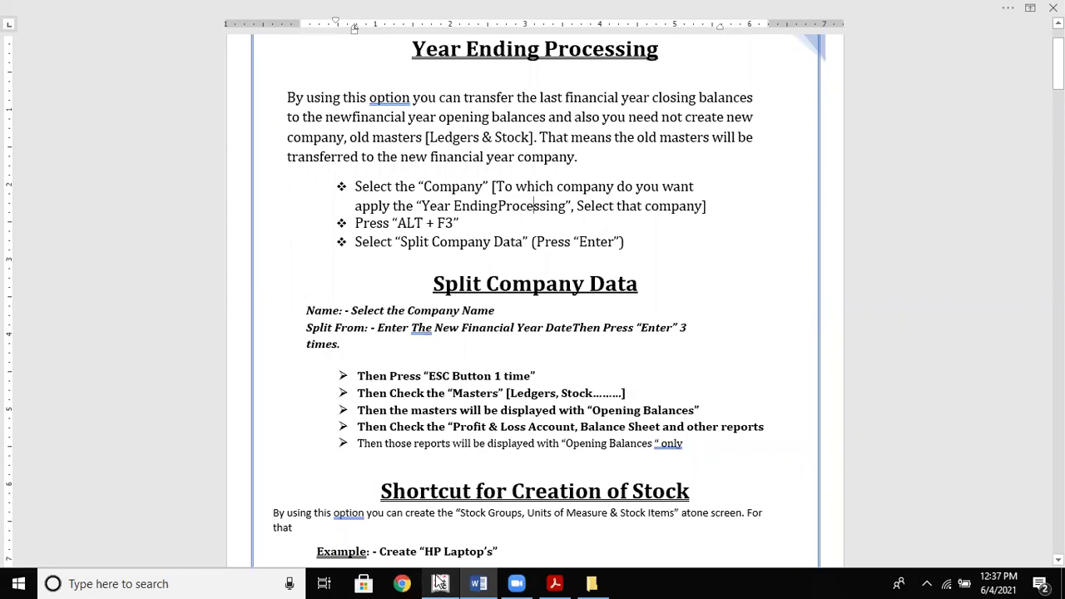
click(440, 582)
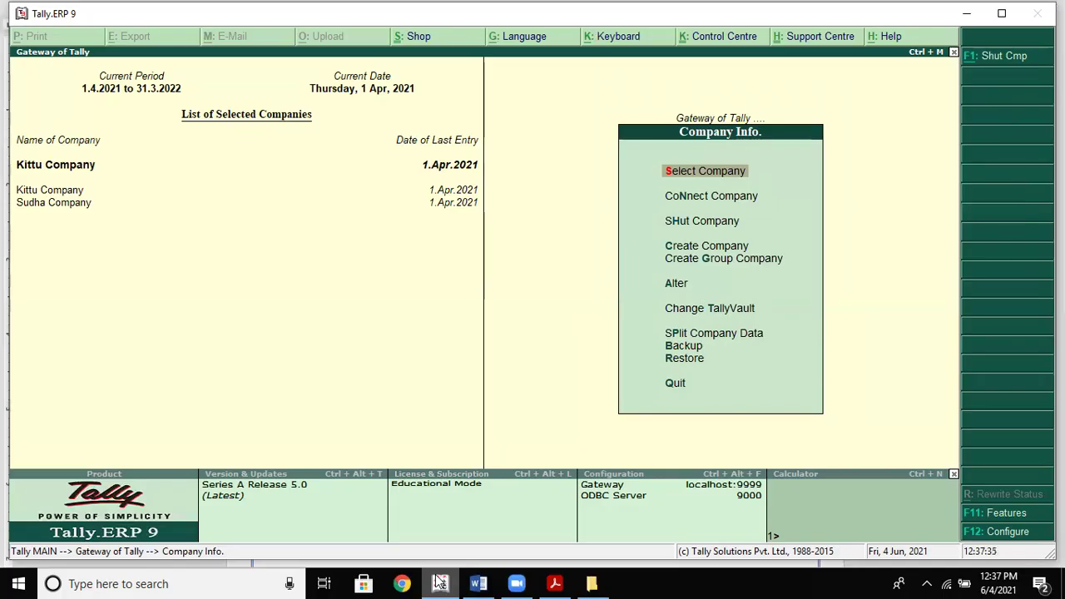
Under Split Company Data, pick Kittu Company and accept the 1.Sep.2021 split date
key(Down)
key(Down)
key(Down)
key(Down)
key(Down)
key(Down)
key(Down)
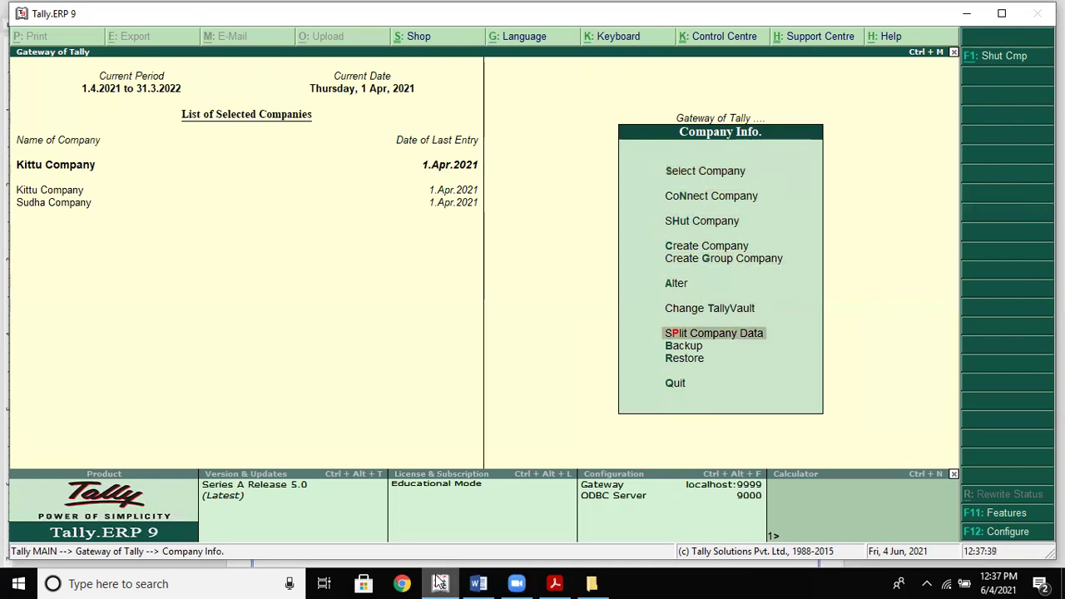
key(Return)
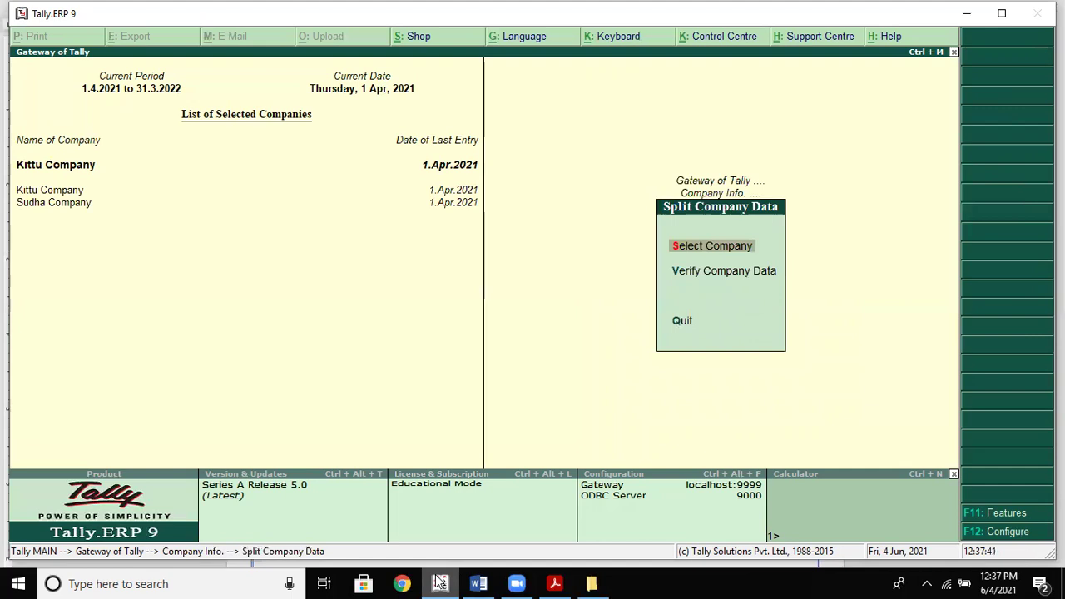
key(Return)
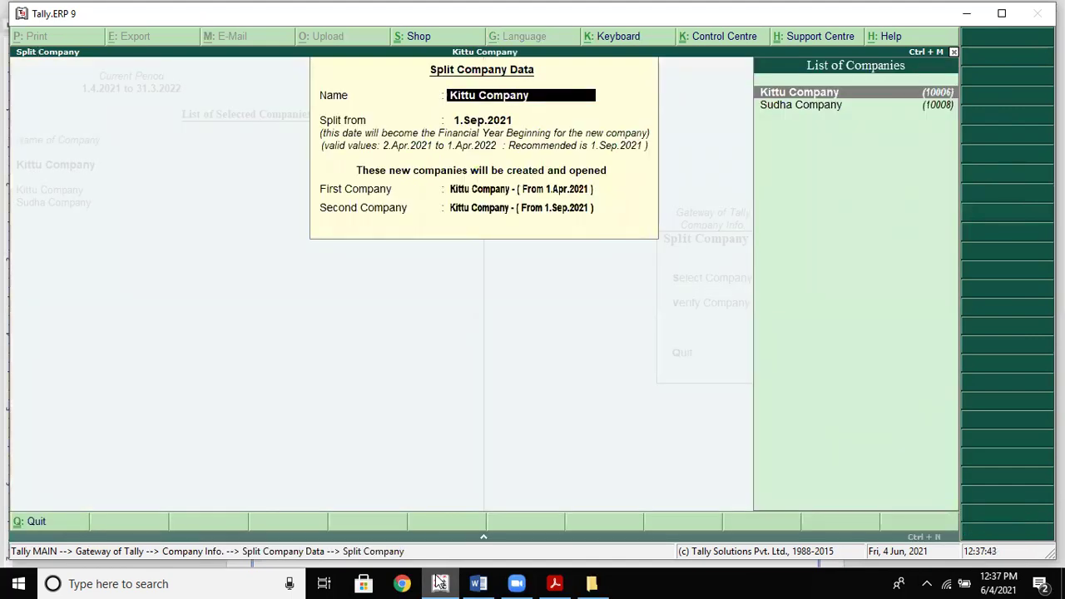
key(alt+Tab)
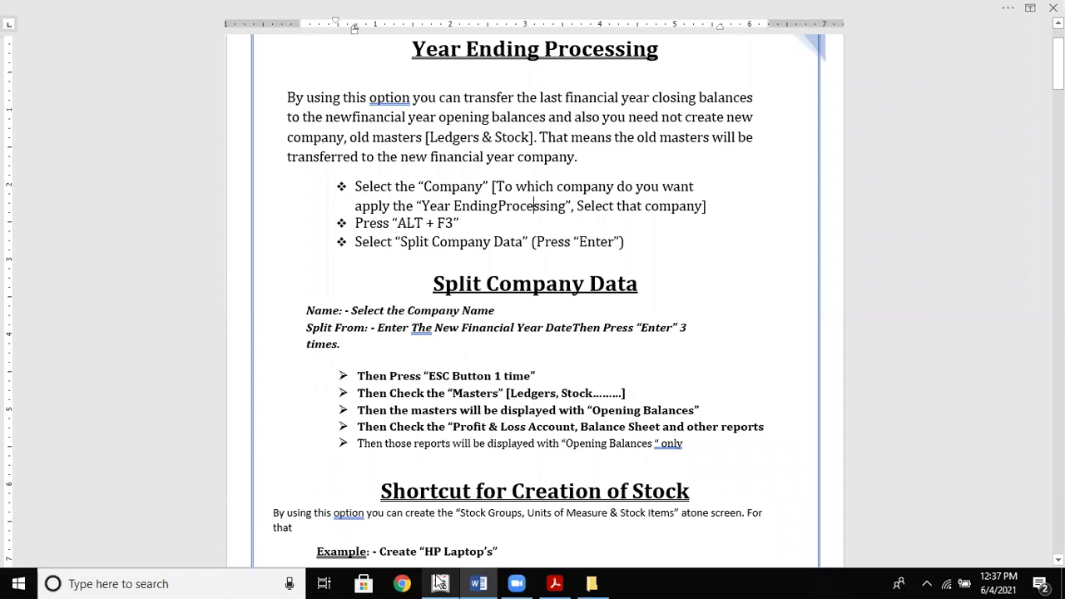
click(440, 583)
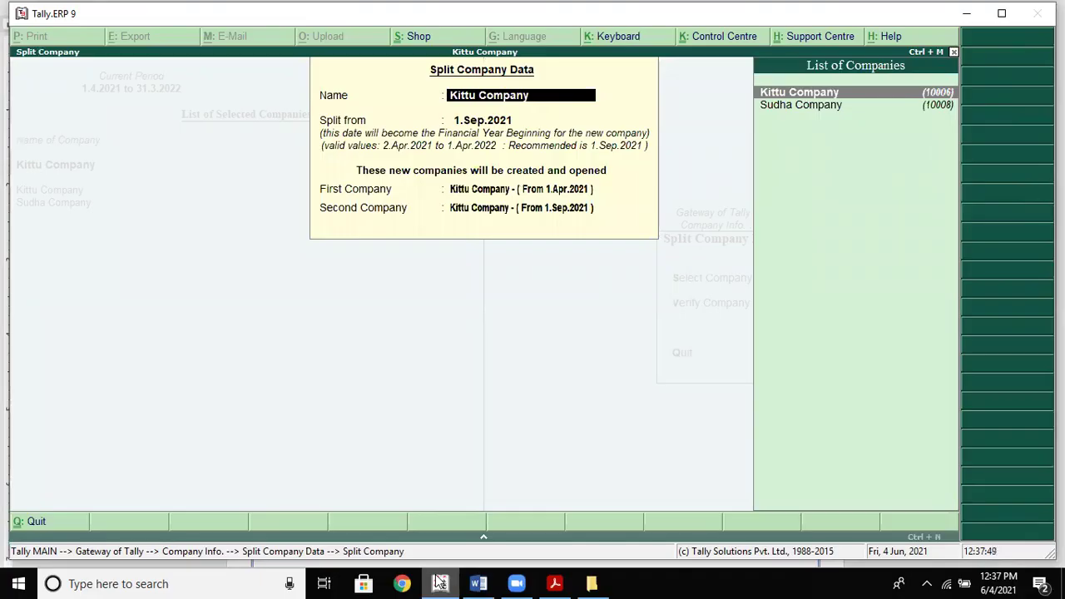
click(440, 583)
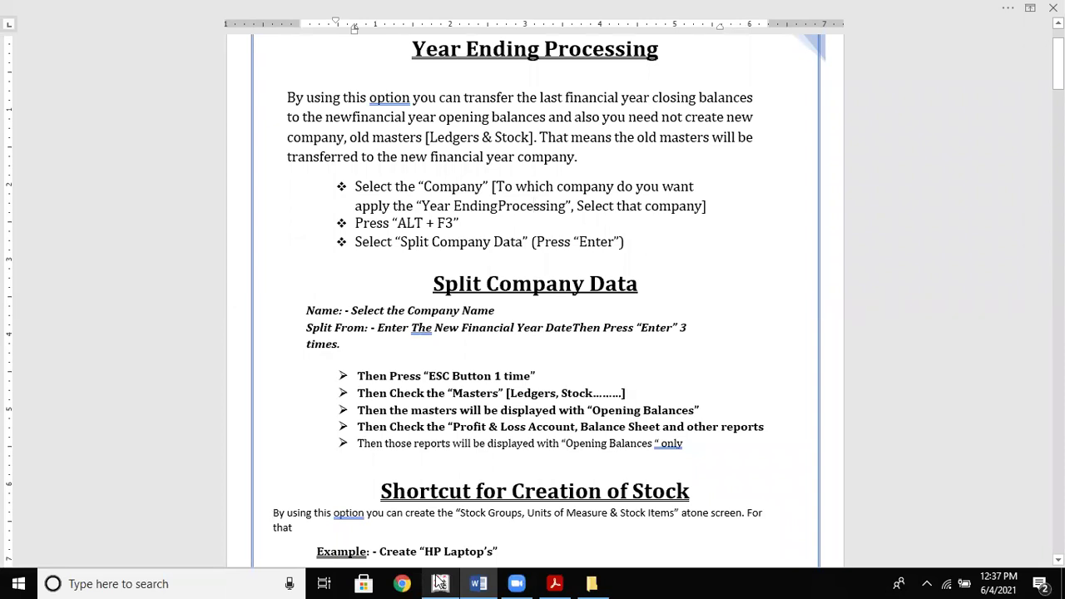
click(440, 583)
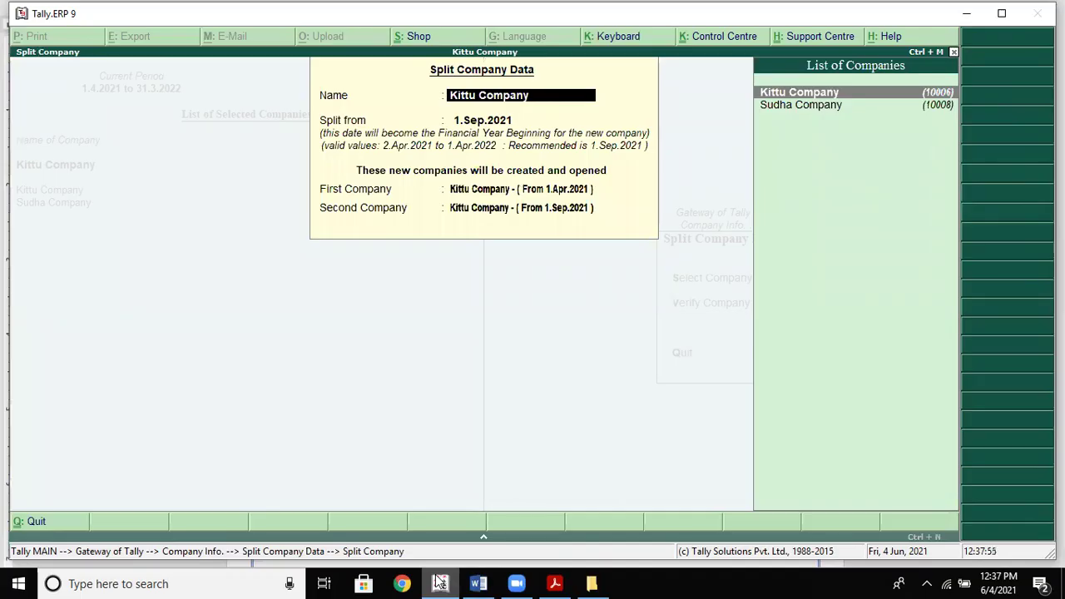
key(Return)
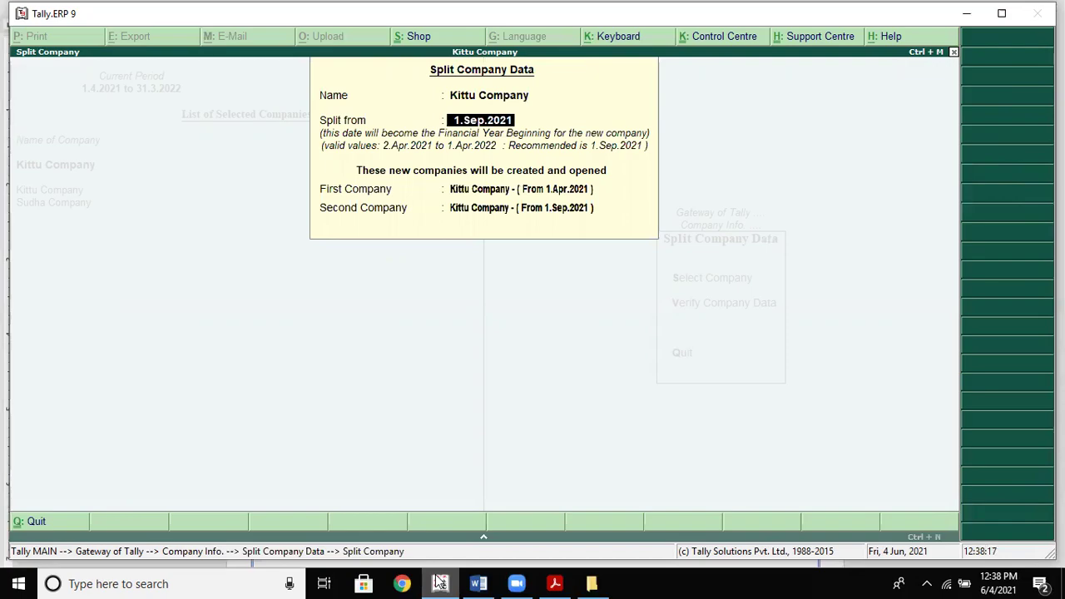
click(440, 582)
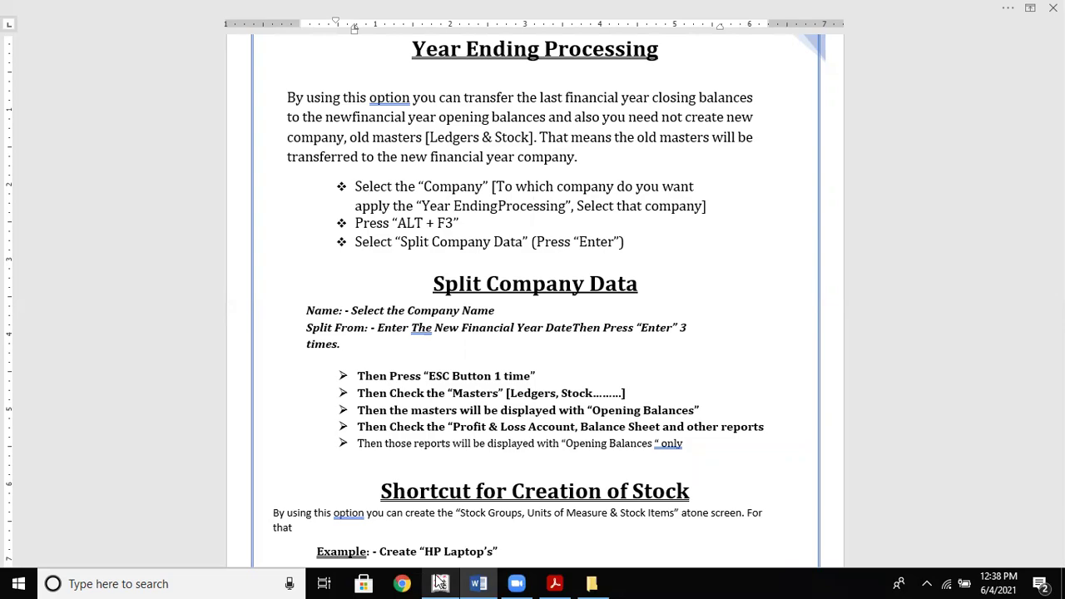
click(440, 583)
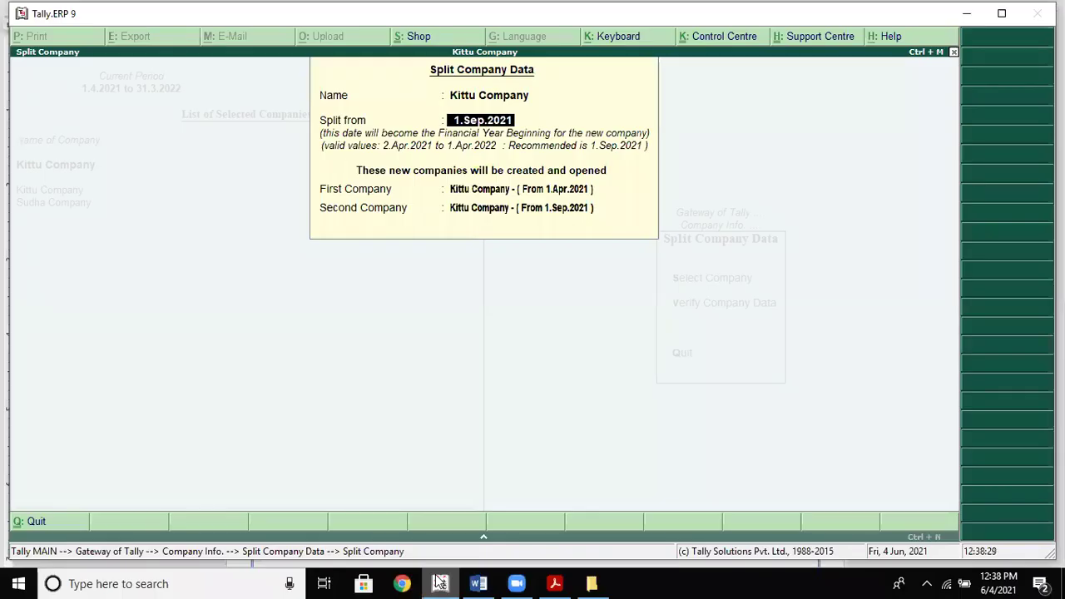
key(Return)
key(Return)
key(Return)
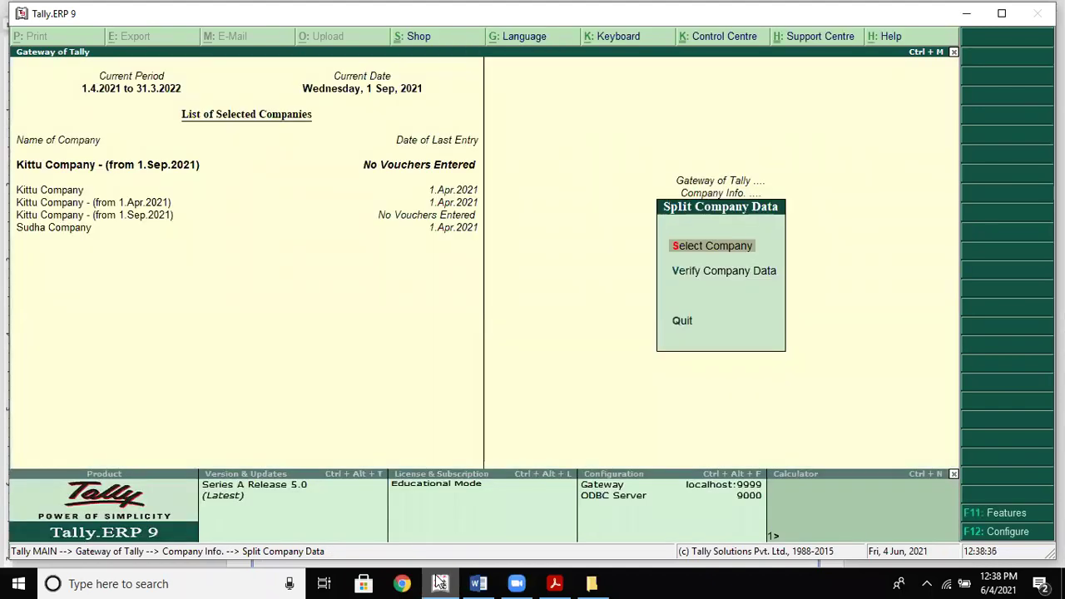
Review Kittu Company (from 1.Sep.2021)'s Profit & Loss showing 43,000.00 opening and closing stock
click(440, 581)
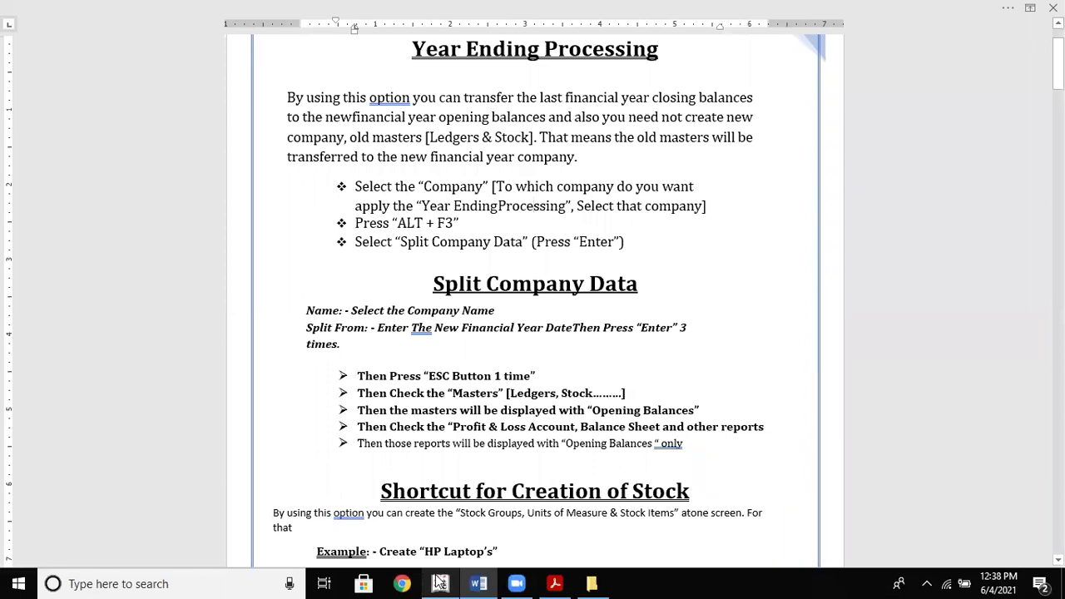
click(440, 582)
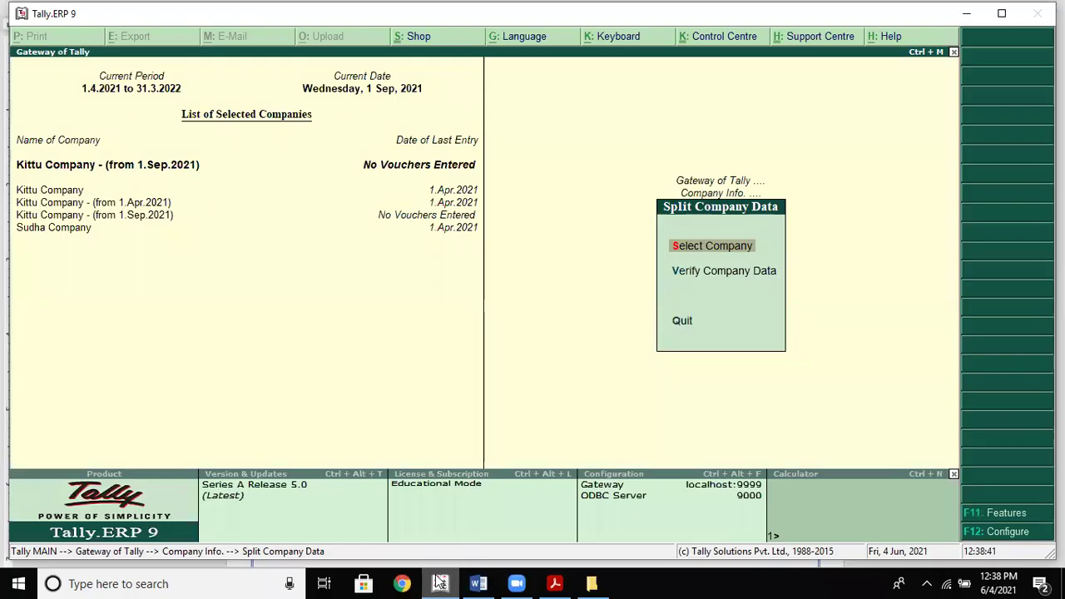
key(Escape)
click(440, 581)
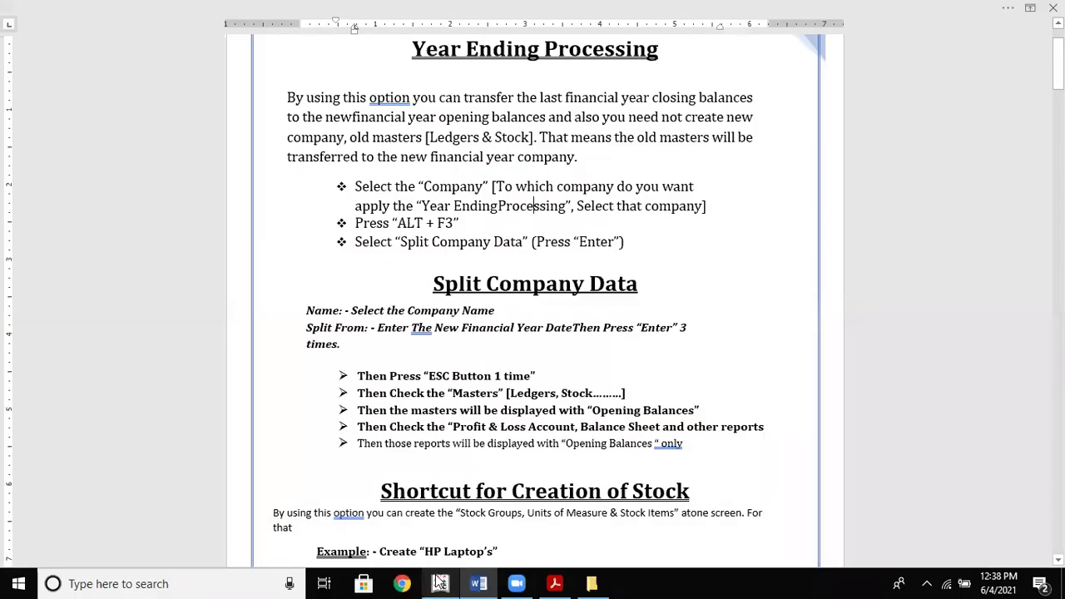
click(440, 581)
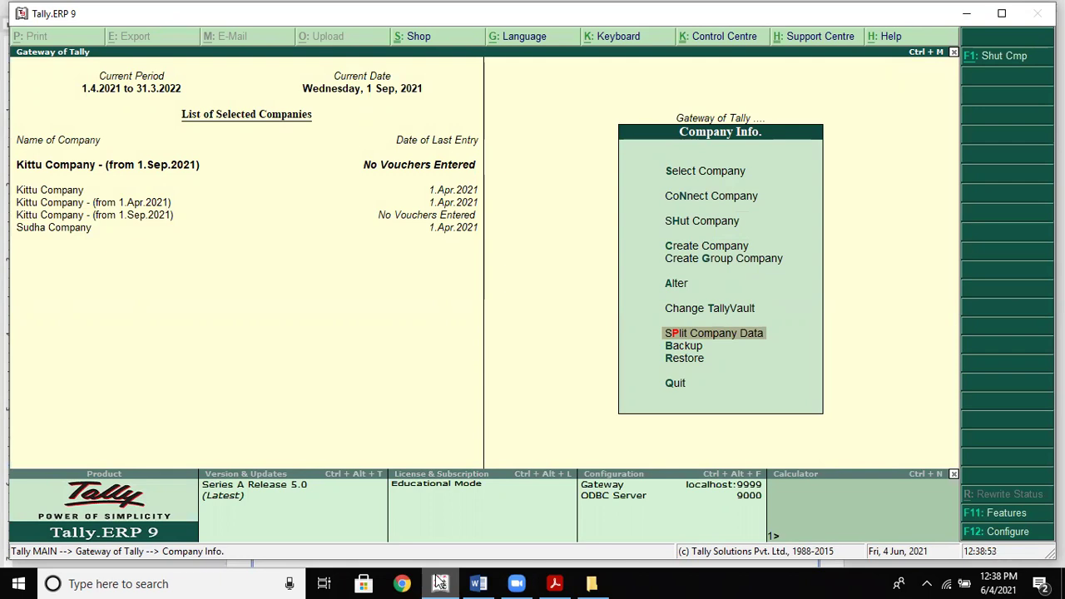
key(Escape)
key(Return)
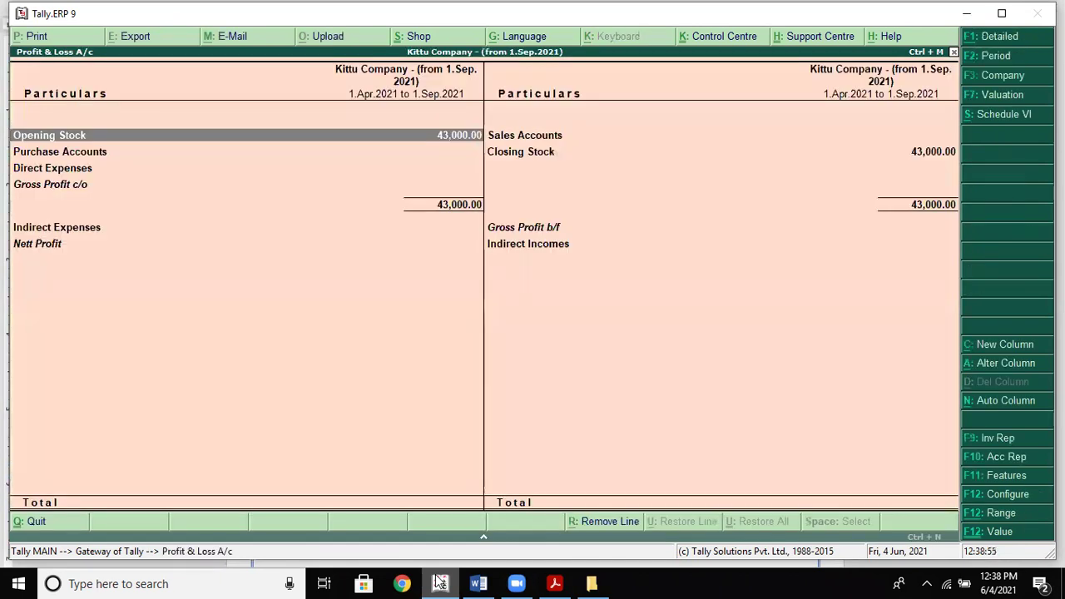
key(Escape)
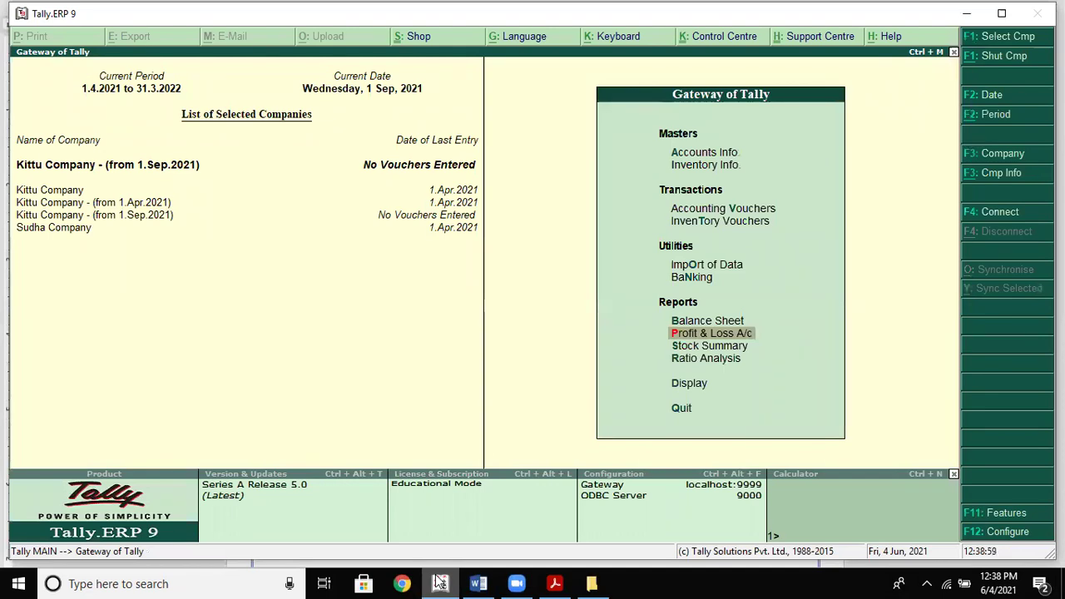
Decline the Quit prompt and open Split Company Data from the Company Info menu
key(Escape)
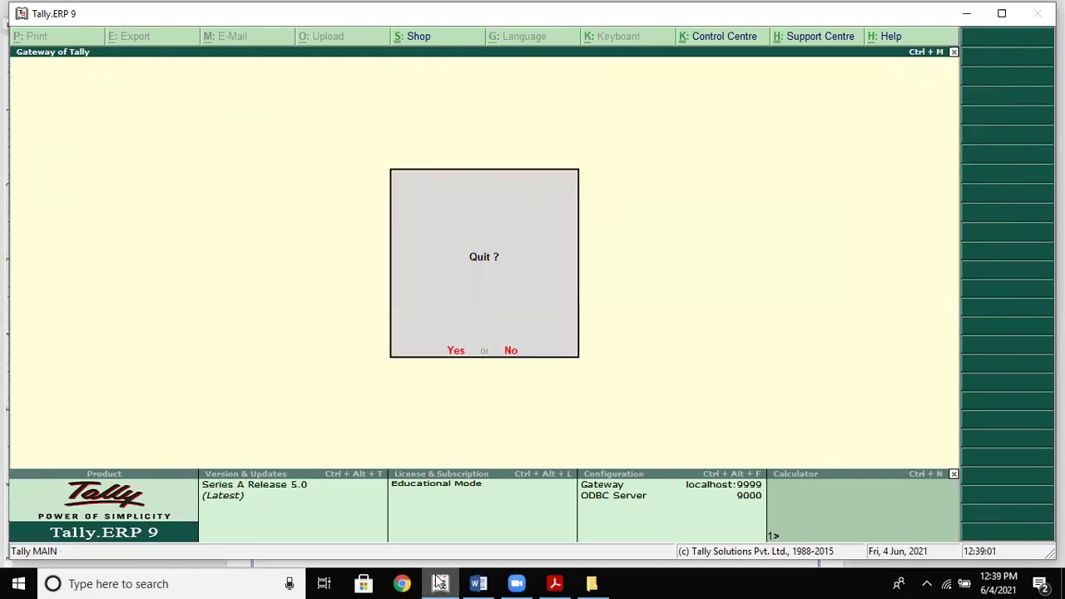
key(n)
key(alt+F3)
key(Down)
key(Down)
key(Down)
key(Down)
key(Down)
key(Down)
key(Down)
key(Down)
key(Down)
key(Down)
key(Down)
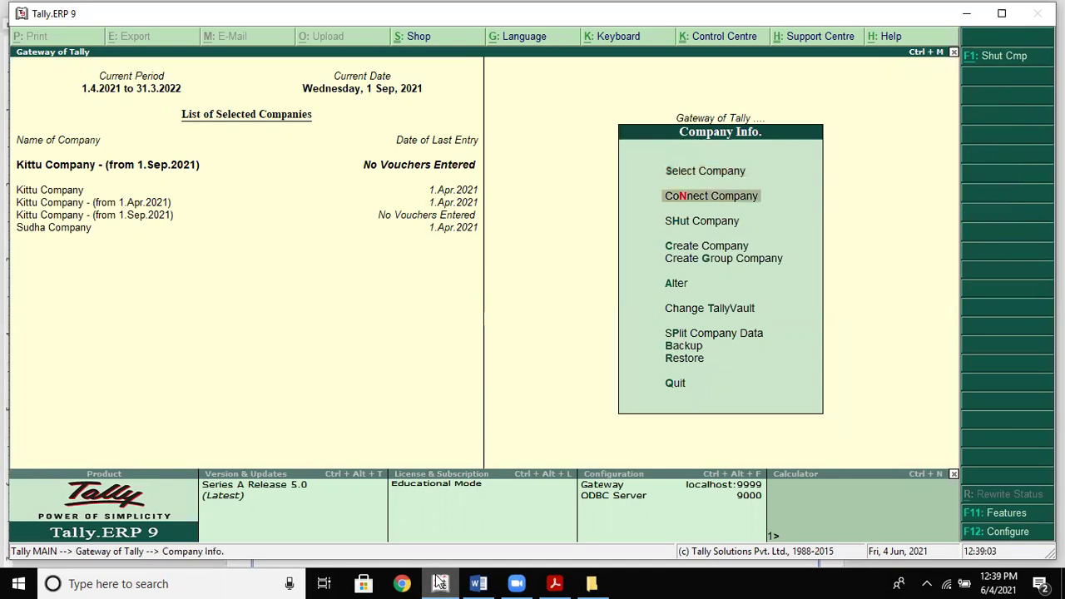
key(Up)
key(Up)
key(Up)
key(Up)
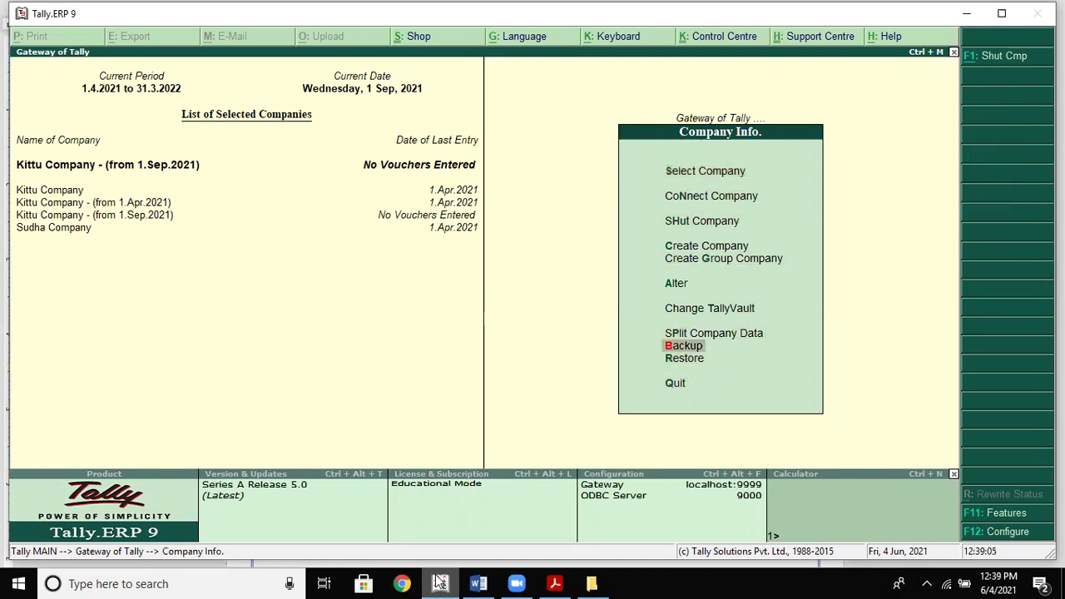
key(Return)
key(Return)
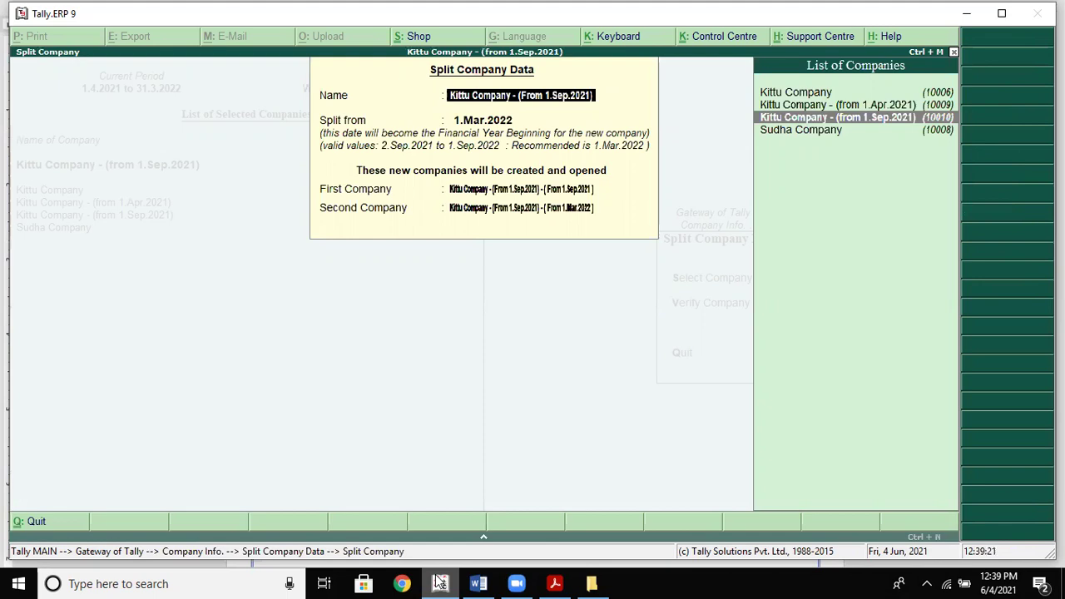
Choose Sudha Company to split and accept the 1.Sep.2021 split date
key(Down)
key(Return)
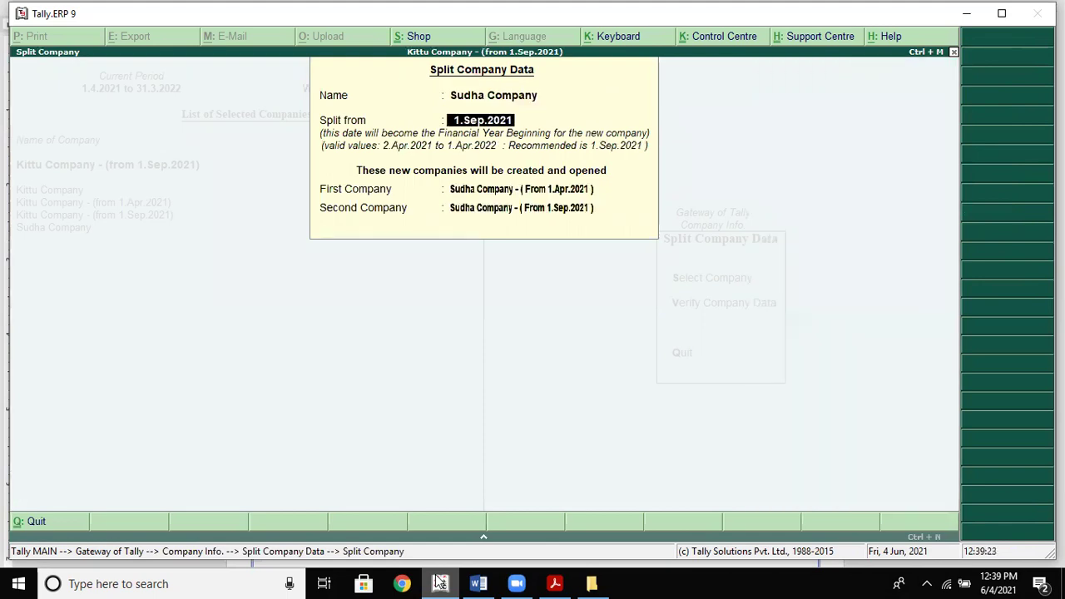
key(Return)
key(Return)
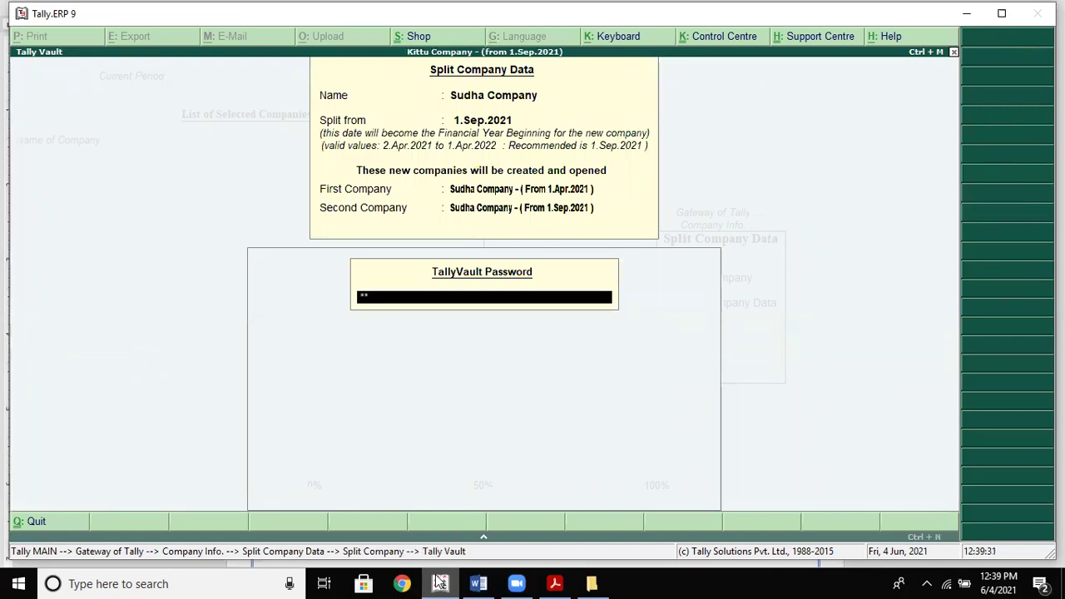
Enter the TallyVault password, retyping after a mistake, to load the company and run the split
key(BackSpace)
key(BackSpace)
text(*******)
key(Return)
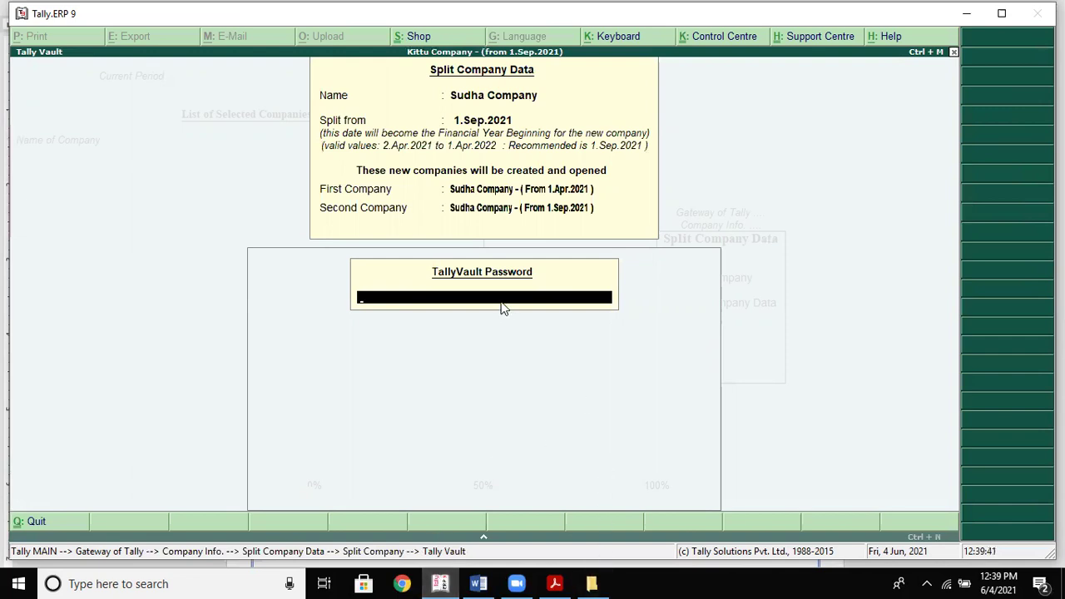
text(************)
key(Return)
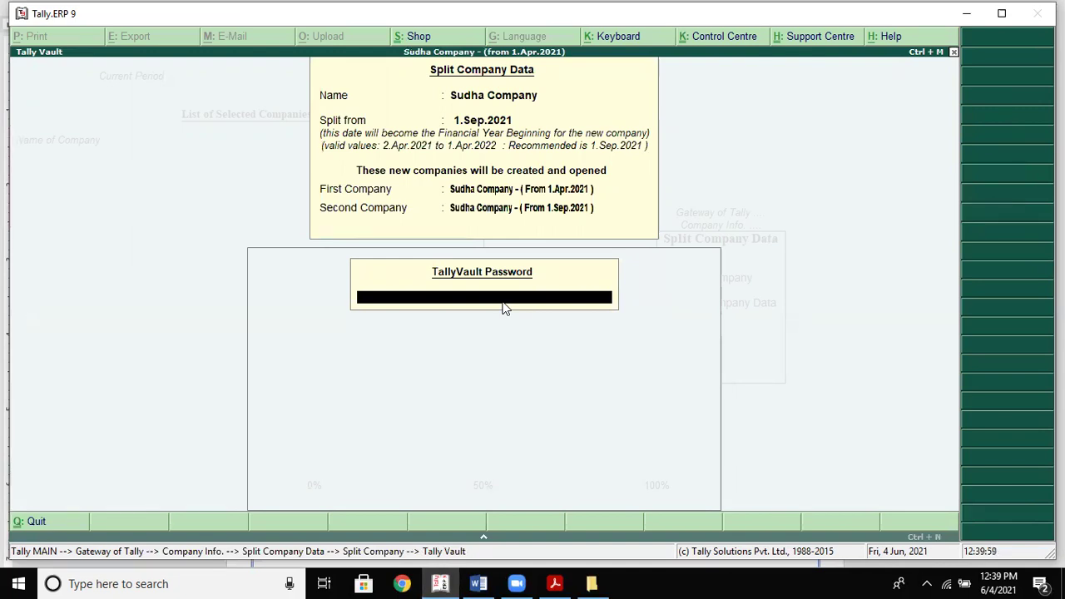
text(*******)
key(Return)
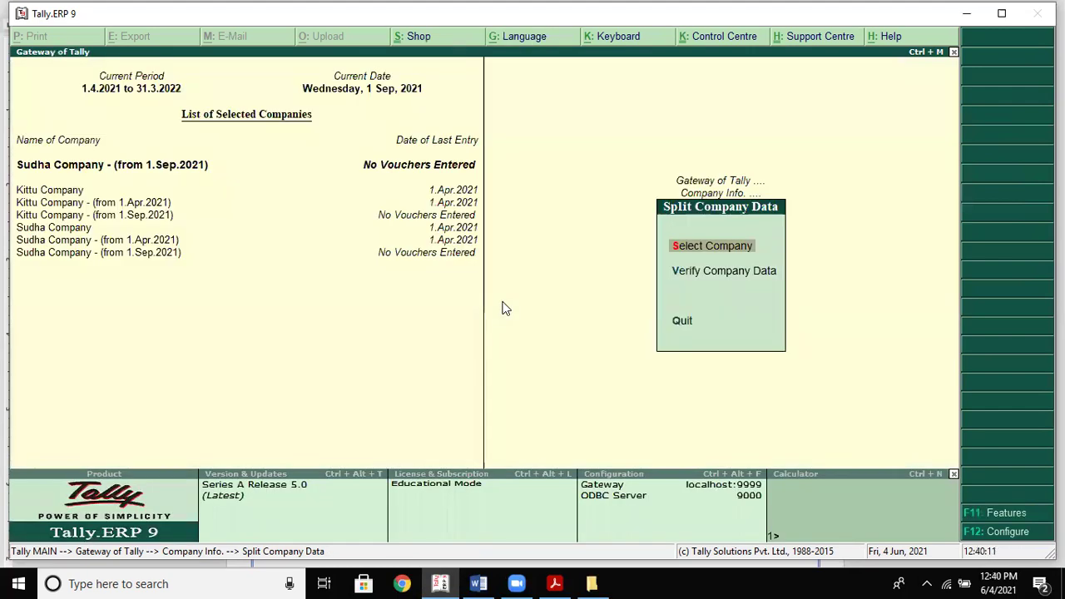
key(Down)
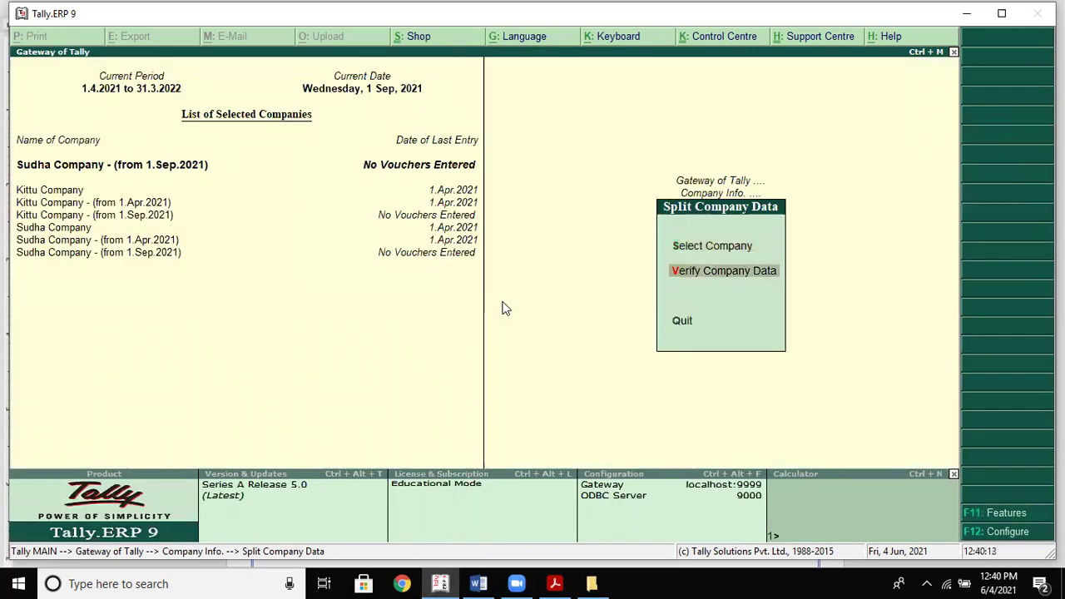
key(Return)
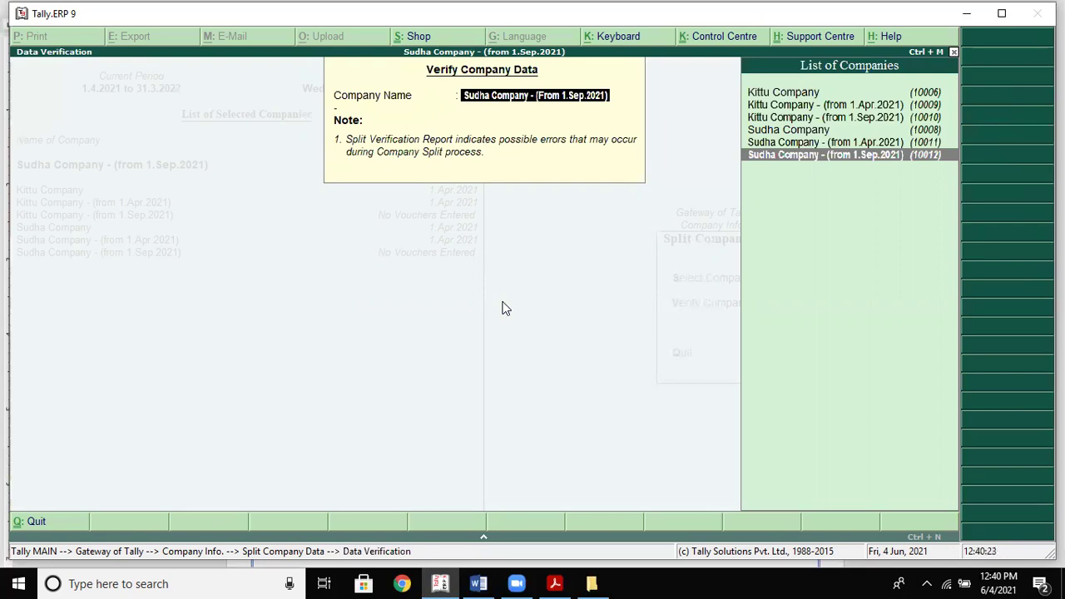
key(Return)
key(Return)
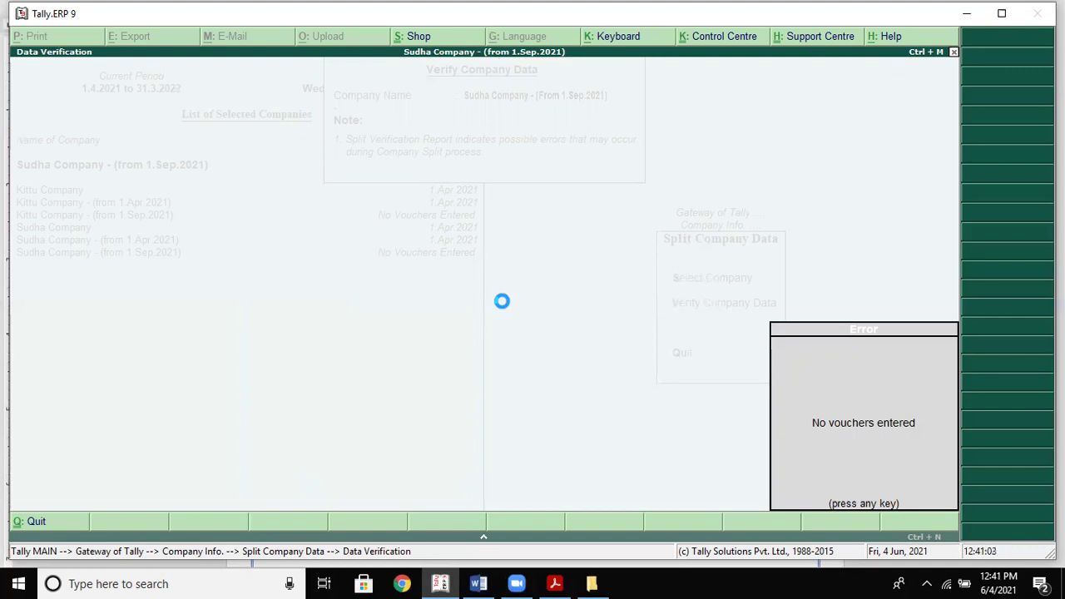
key(Escape)
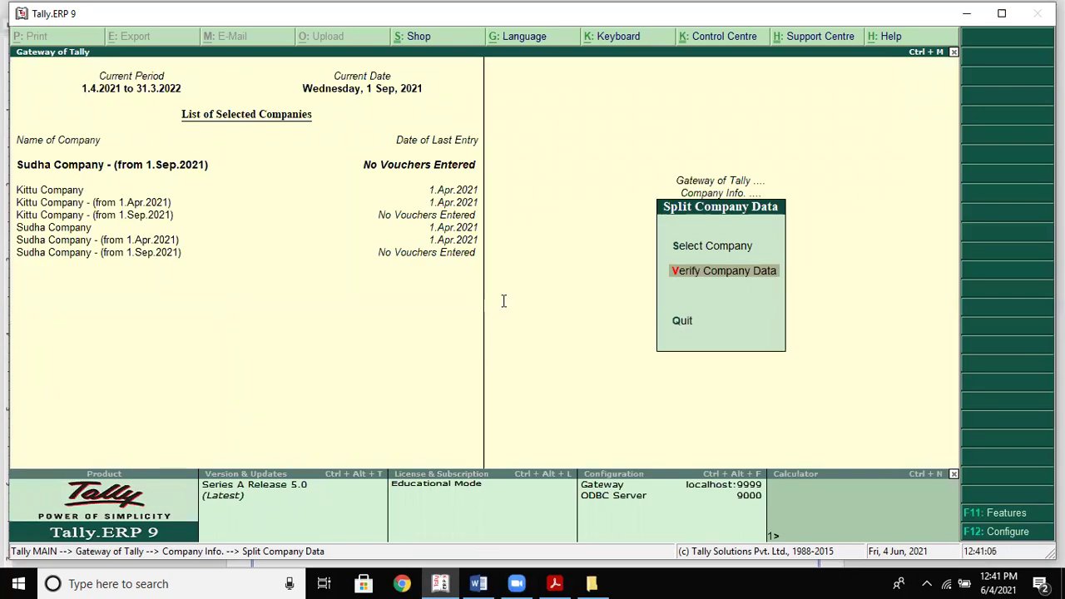
key(alt+Tab)
Pick Sudha Company (from 1.Apr.2021) in the split form and accept the 1.Sep.2021 split date
key(Down)
key(Down)
key(Down)
key(Down)
key(Down)
key(Down)
key(Down)
key(Down)
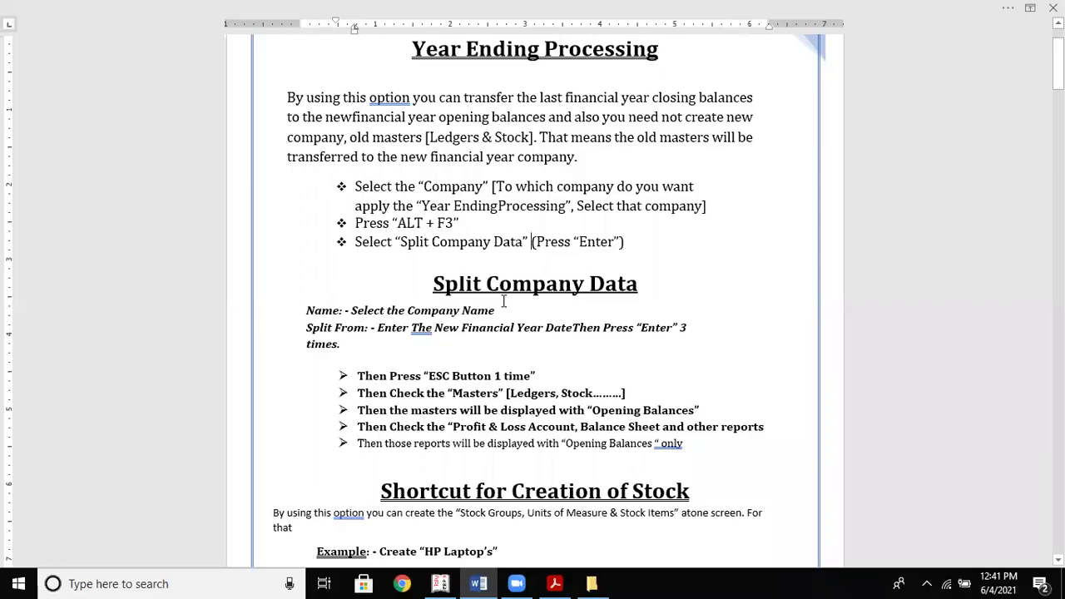
key(Down)
key(Down)
key(Down)
key(Down)
key(Down)
key(Down)
key(Down)
key(Down)
key(Down)
key(Down)
key(Down)
key(Down)
key(Down)
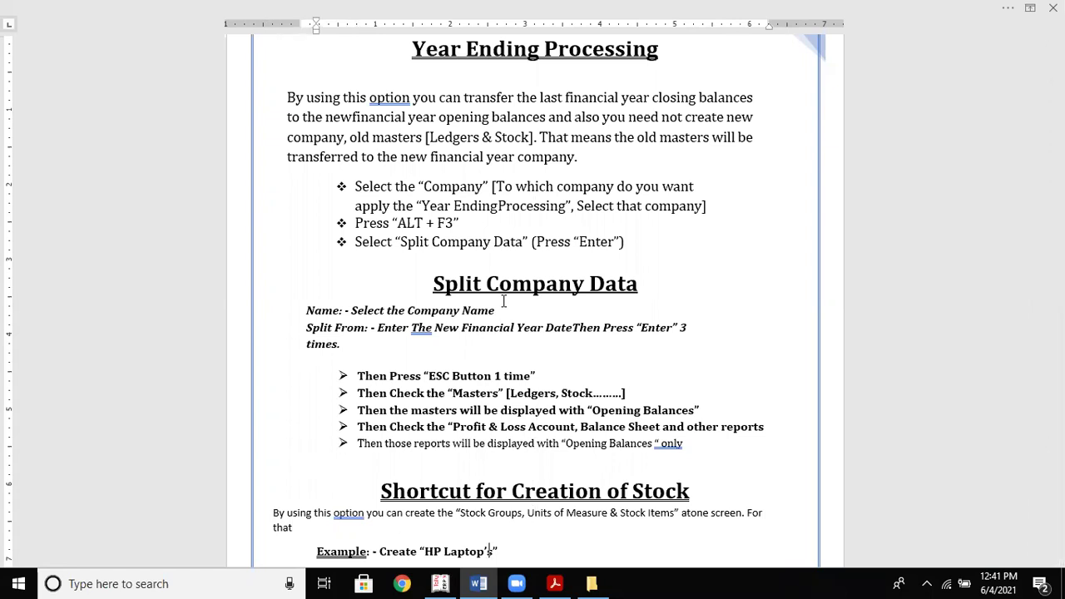
key(alt+Tab)
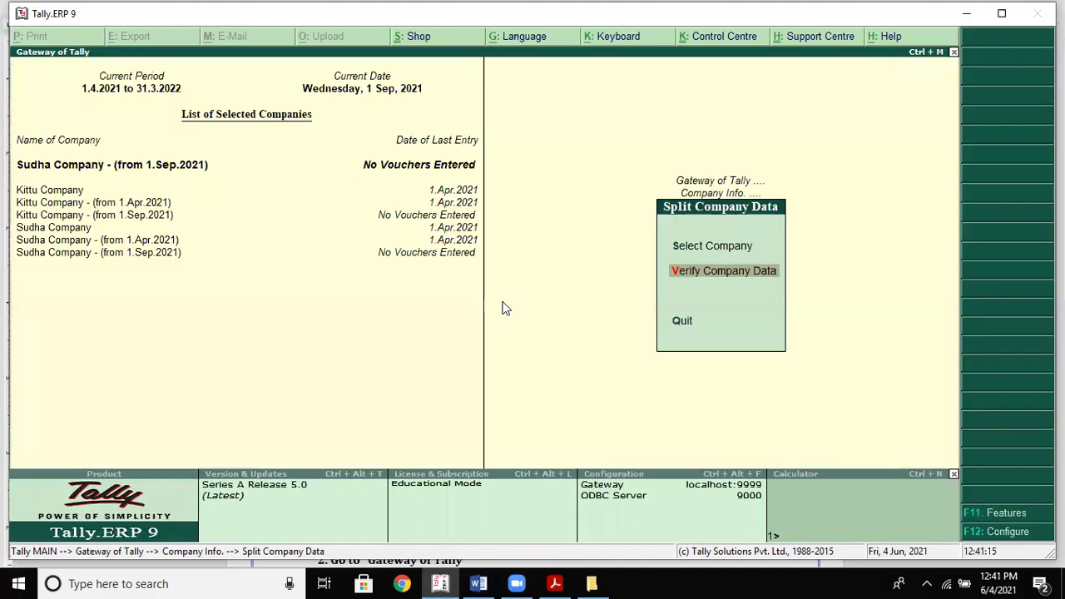
key(Up)
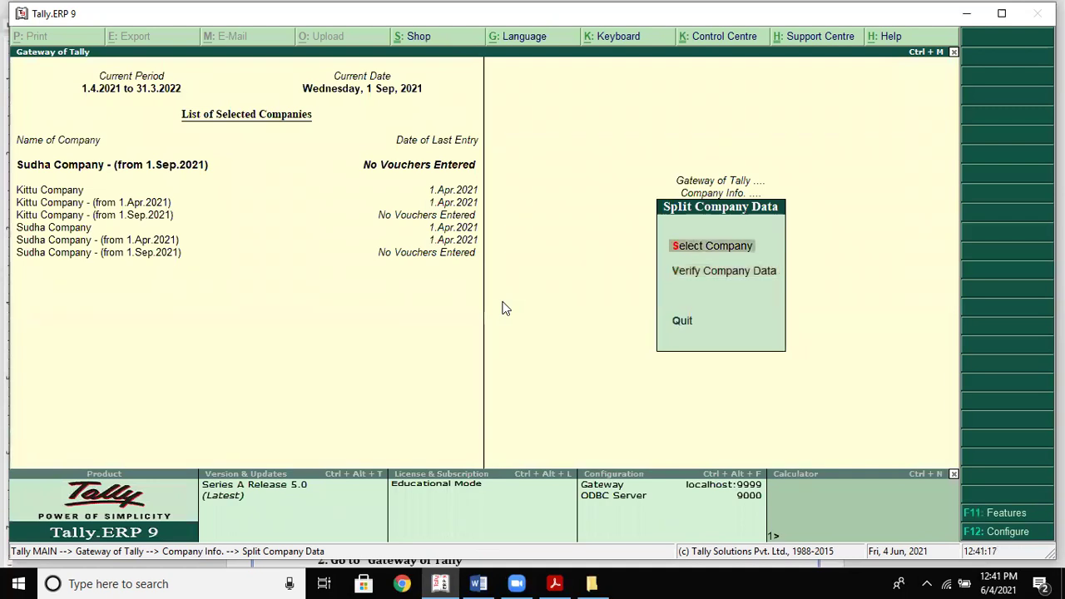
key(Return)
key(Up)
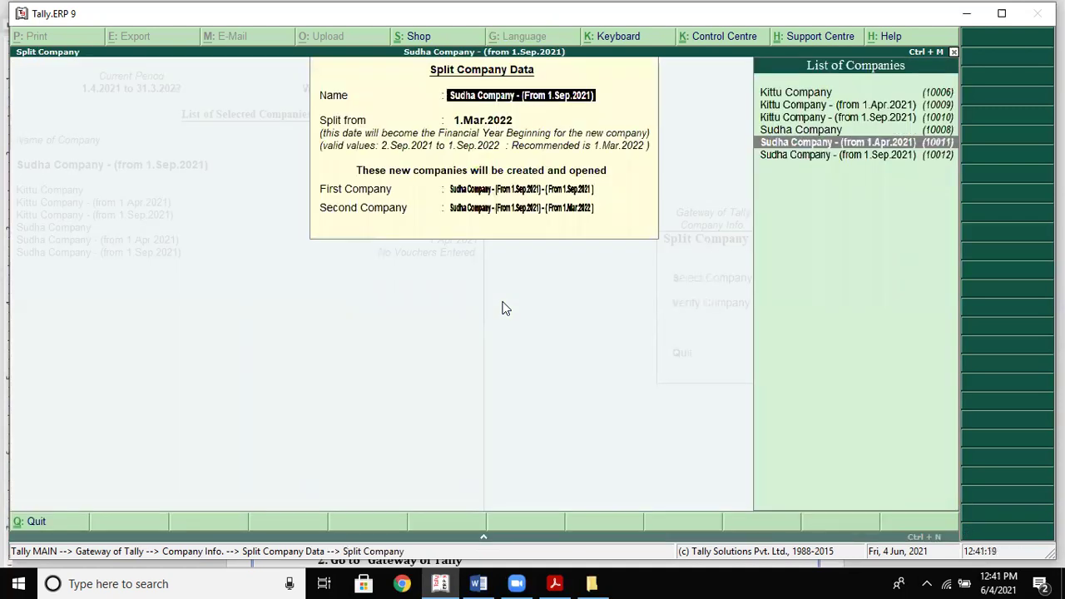
key(Return)
key(Return)
key(Return)
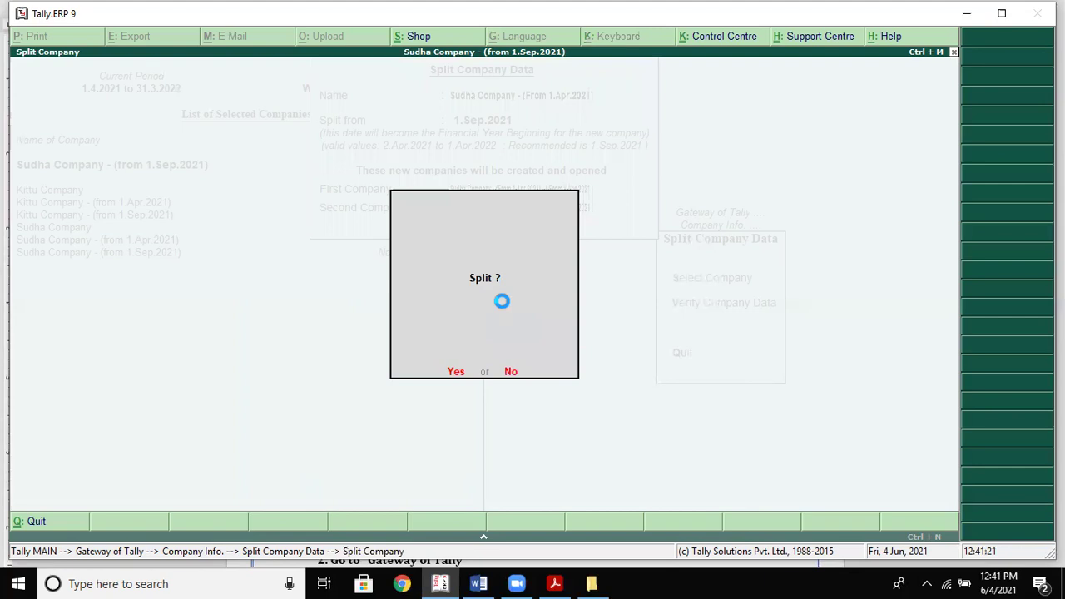
key(Return)
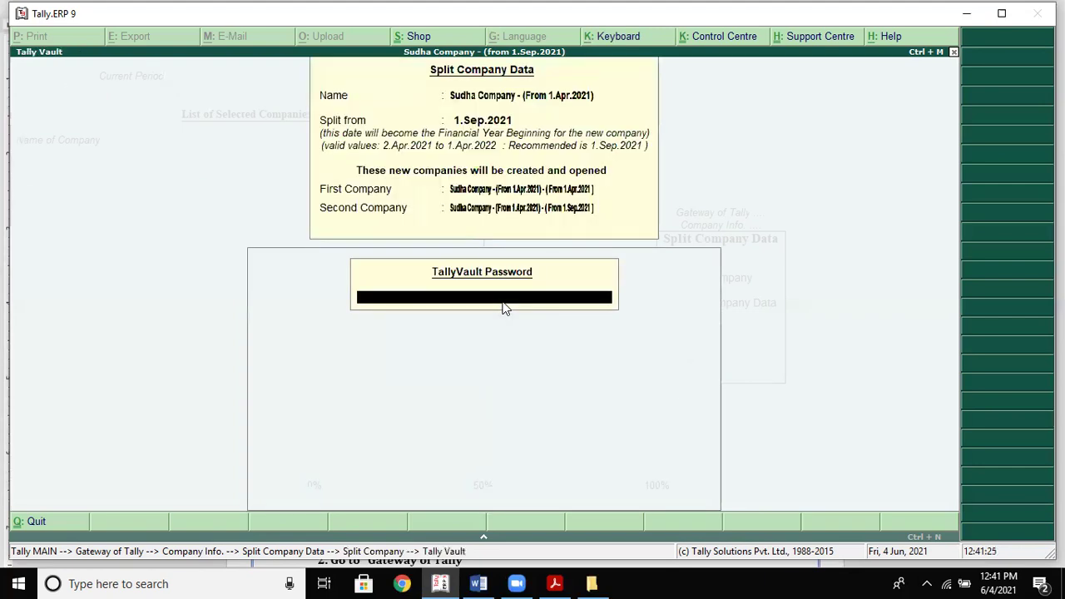
Enter the TallyVault password twice to load the company and run the split
text(*******)
key(Return)
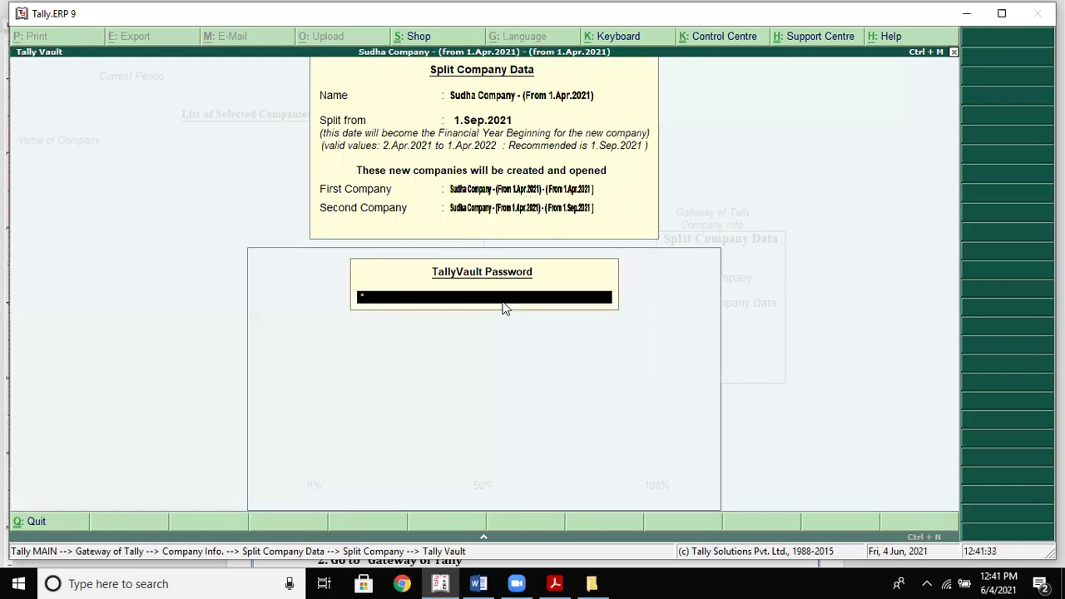
text(****)
key(Return)
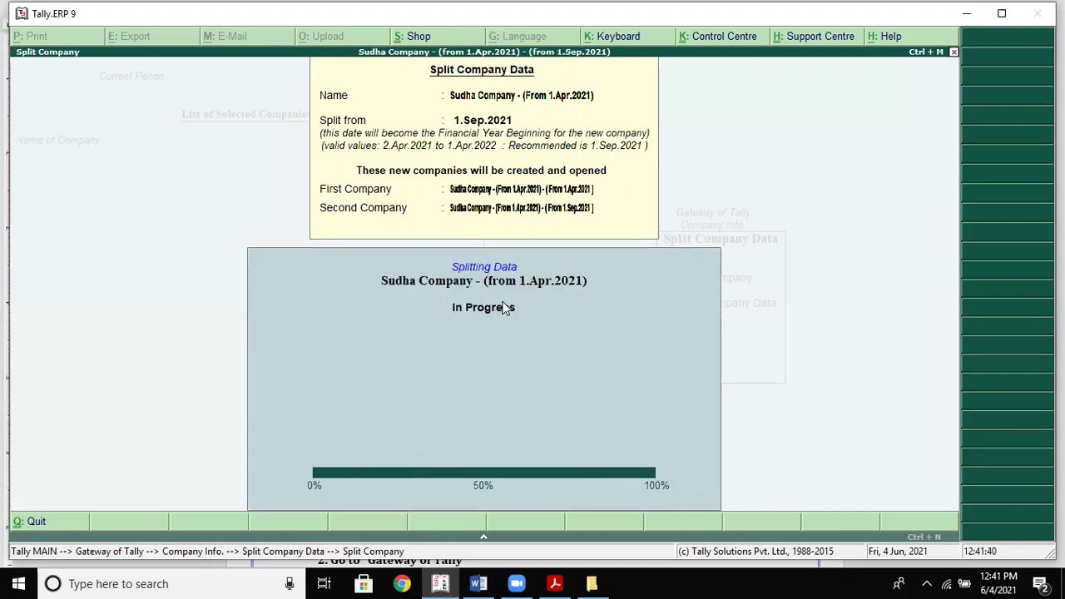
Leave data verification for the new company and open its Balance Sheet
key(Down)
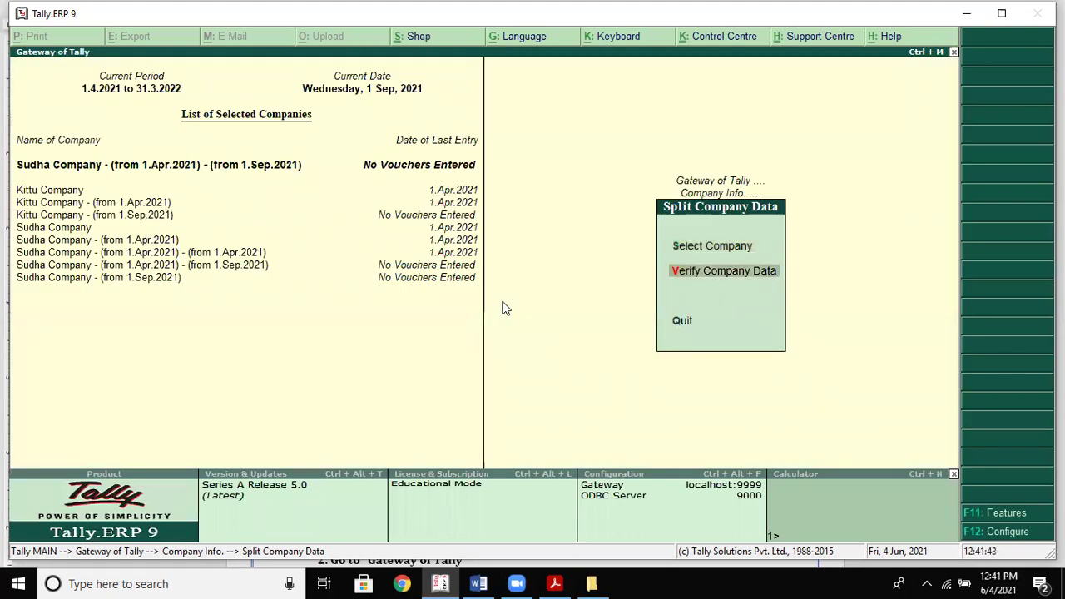
key(Return)
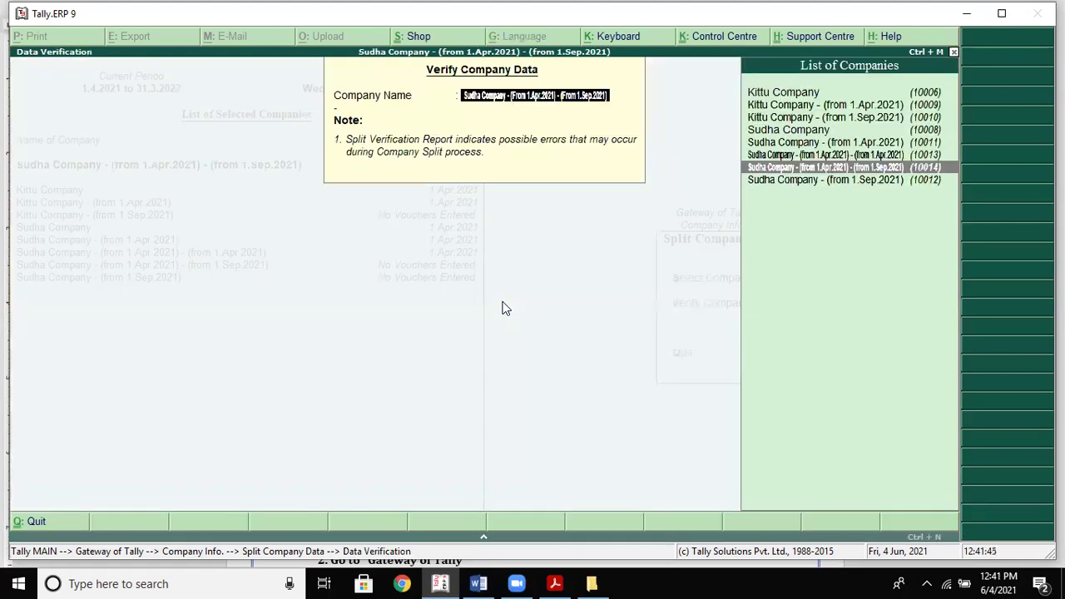
key(Escape)
key(Return)
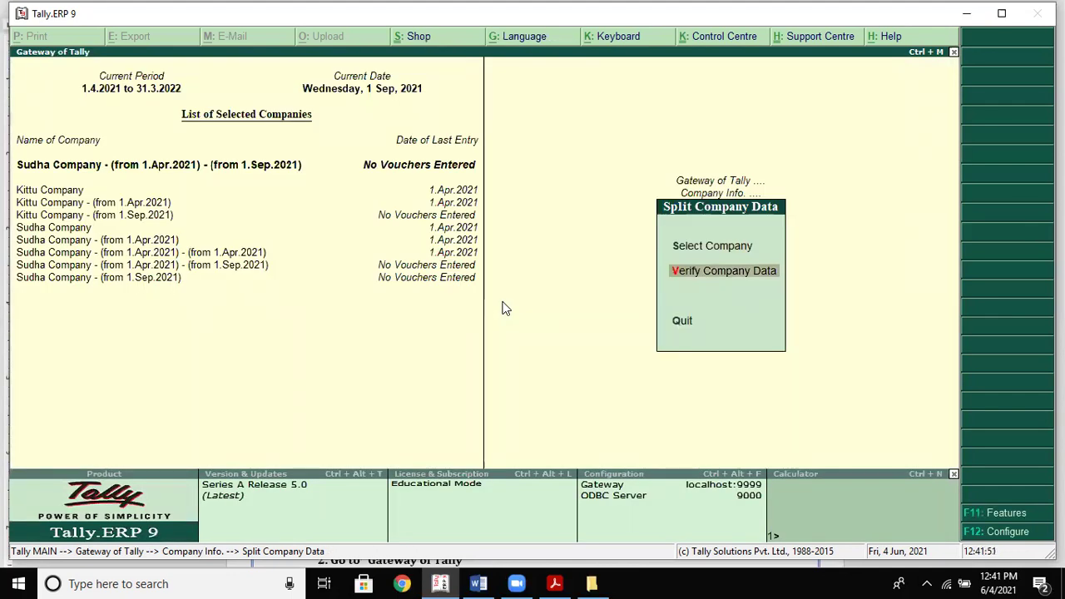
key(Escape)
key(Escape)
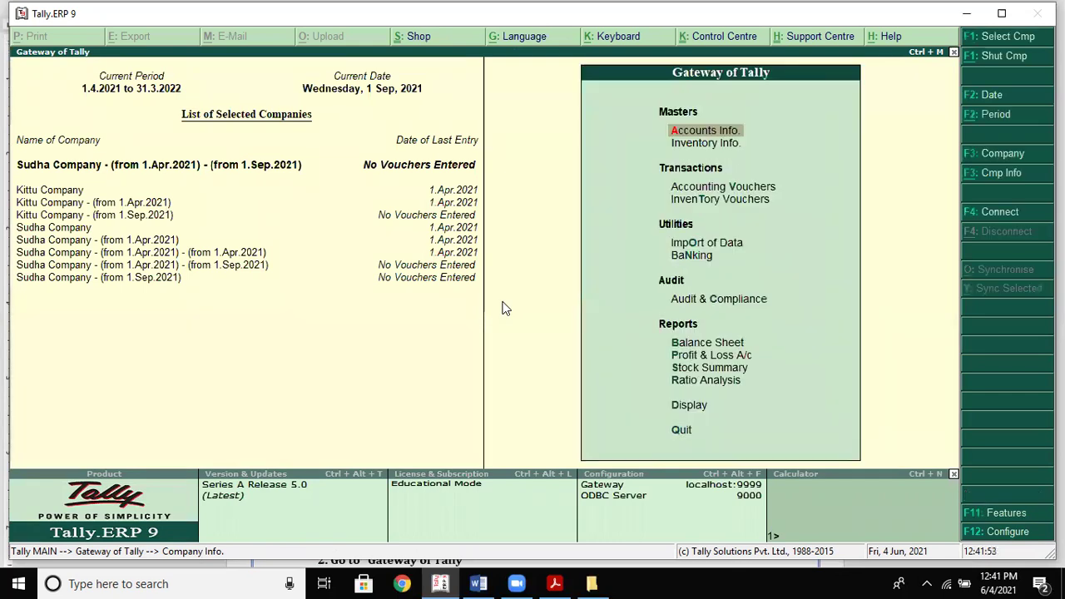
key(Down)
key(Down)
key(Down)
key(Down)
key(Down)
key(Down)
key(Down)
key(Down)
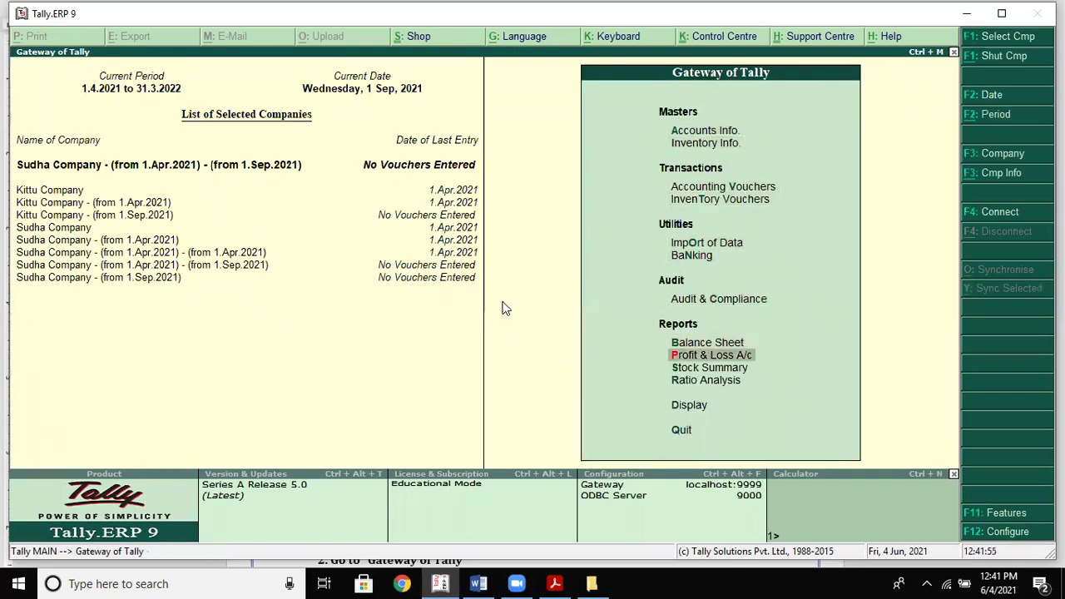
key(Up)
key(Return)
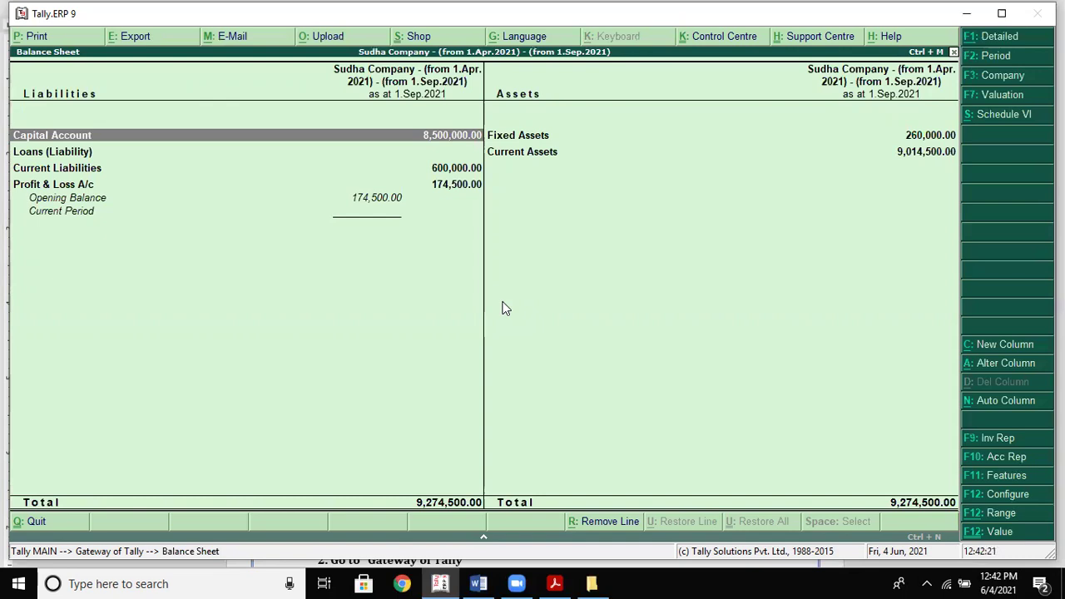
Make the 1.Apr.2021 Sudha Company split current and check its Balance Sheet totalling 9,274,500.00
key(Escape)
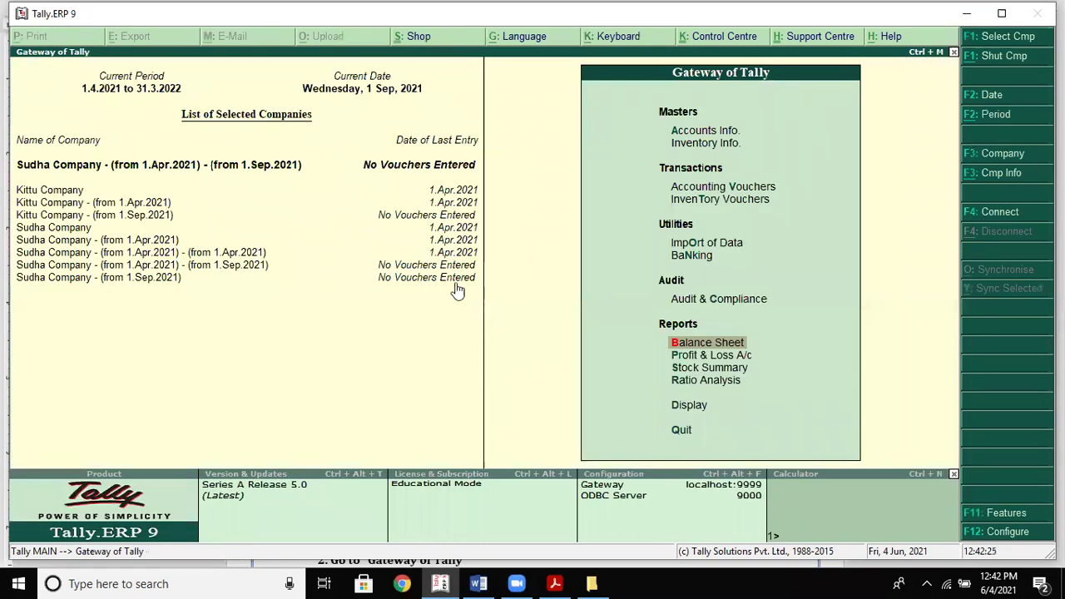
click(204, 253)
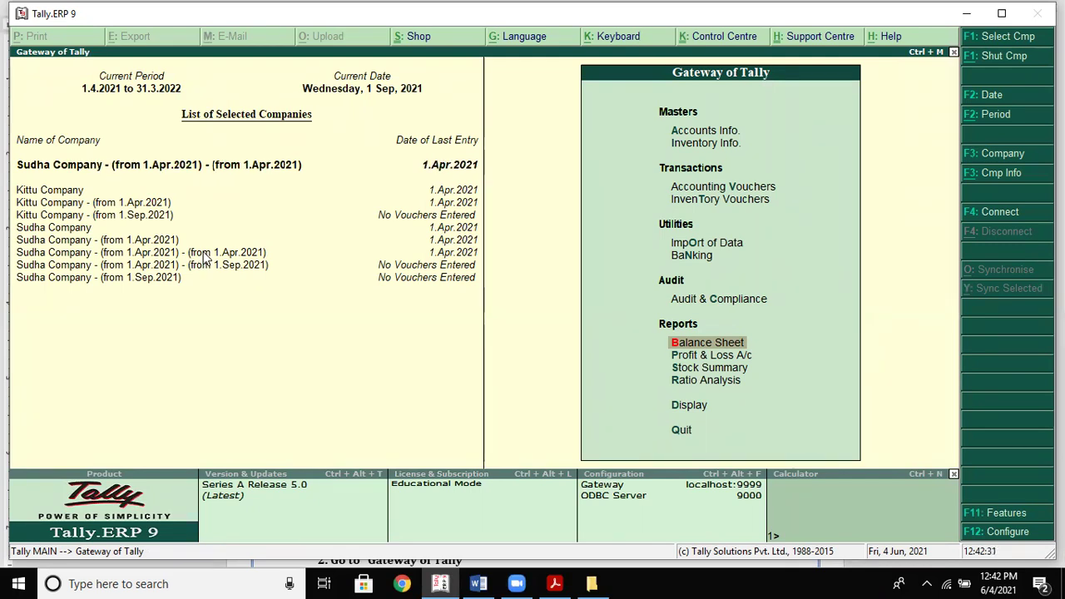
key(Return)
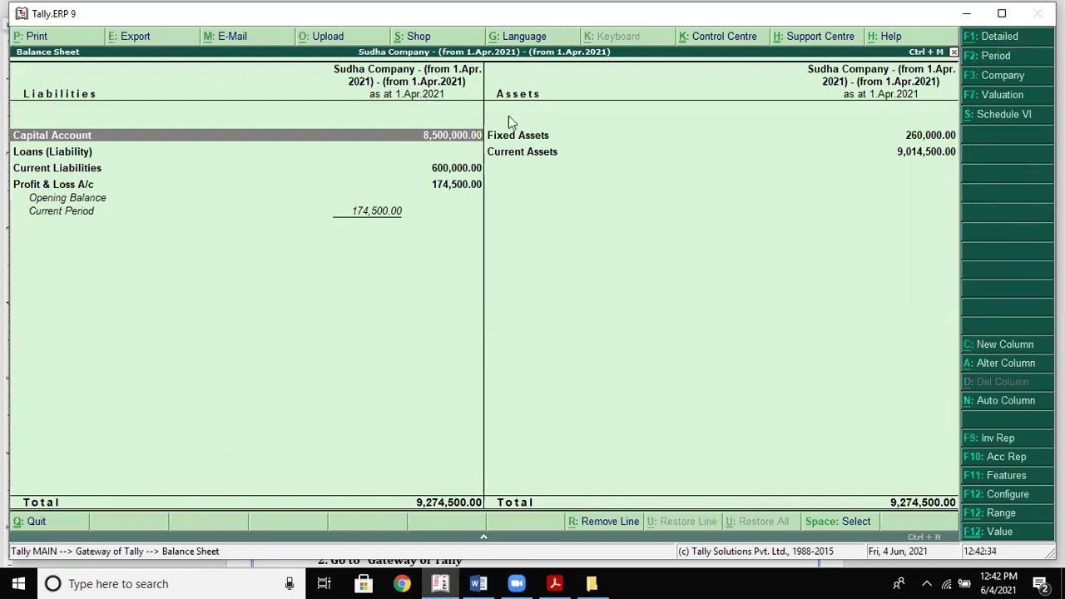
key(Escape)
key(Escape)
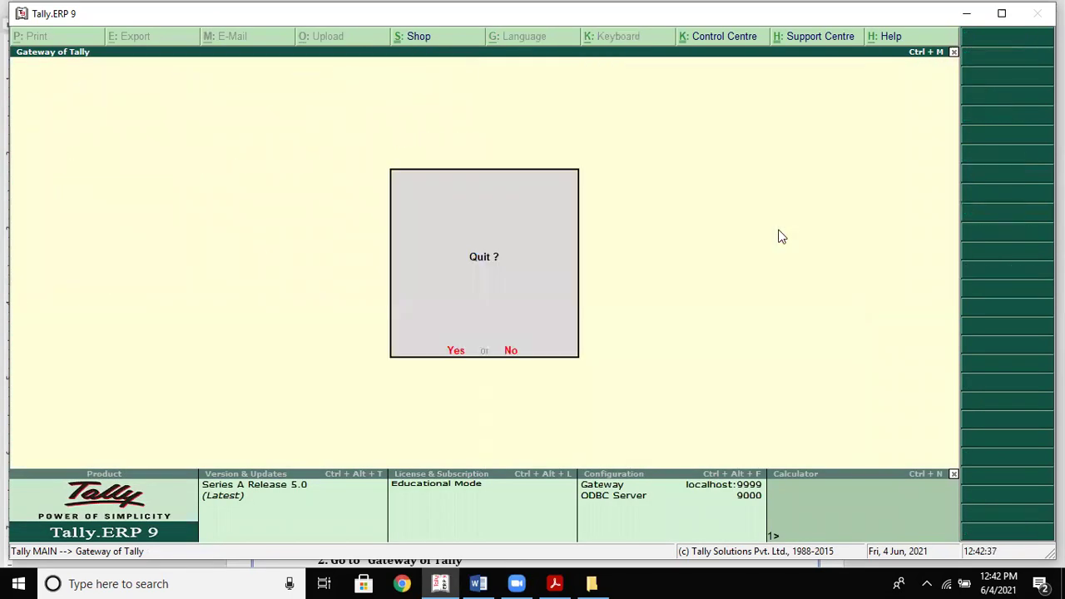
key(Escape)
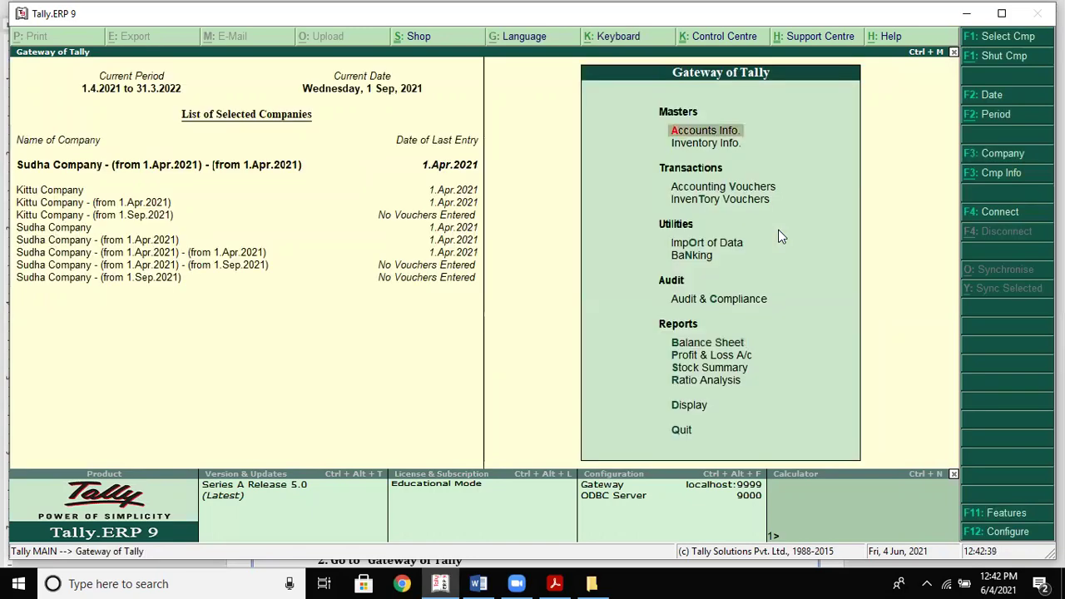
key(alt+Tab)
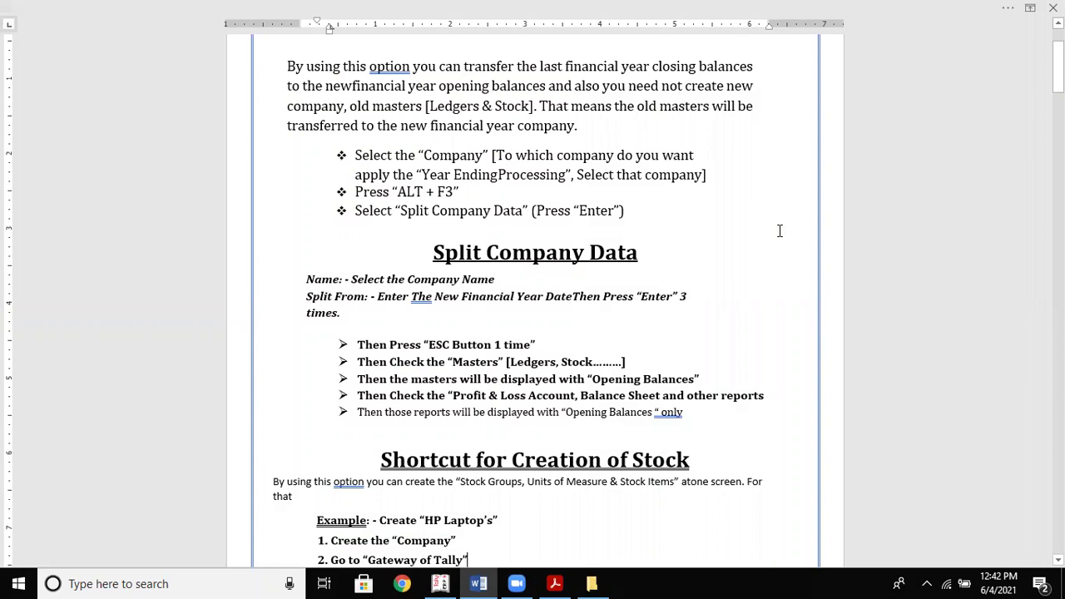
Format the paragraph under Shortcut for Creation of Stock as 14-pt Cambria
key(Down)
key(Down)
key(Down)
key(Down)
key(Down)
key(Down)
key(Down)
key(Down)
key(Down)
key(Down)
key(Down)
key(Down)
key(Down)
key(Down)
key(Down)
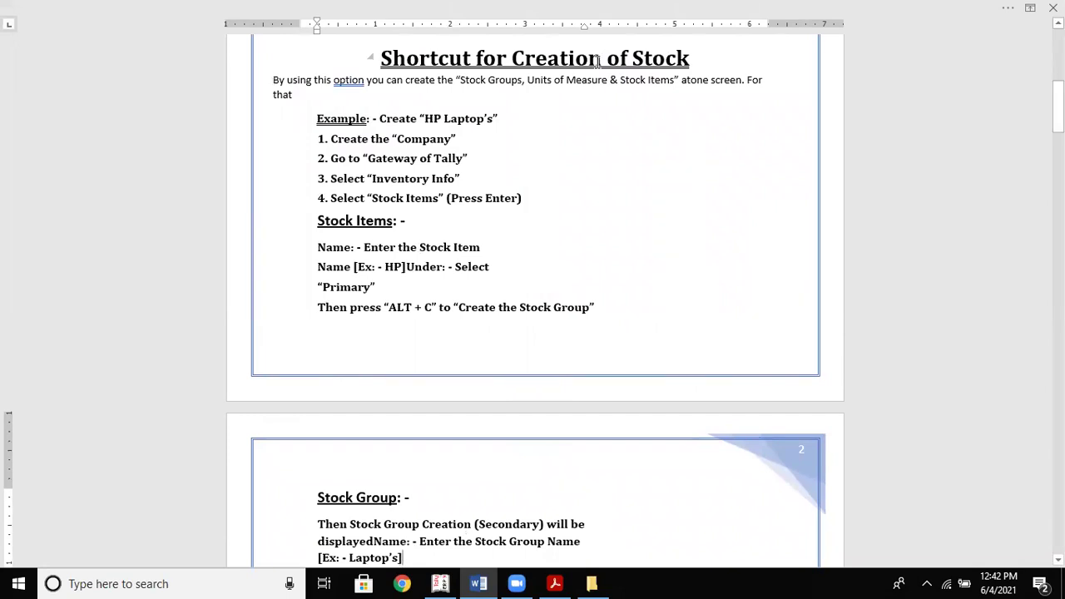
drag(273, 81, 301, 100)
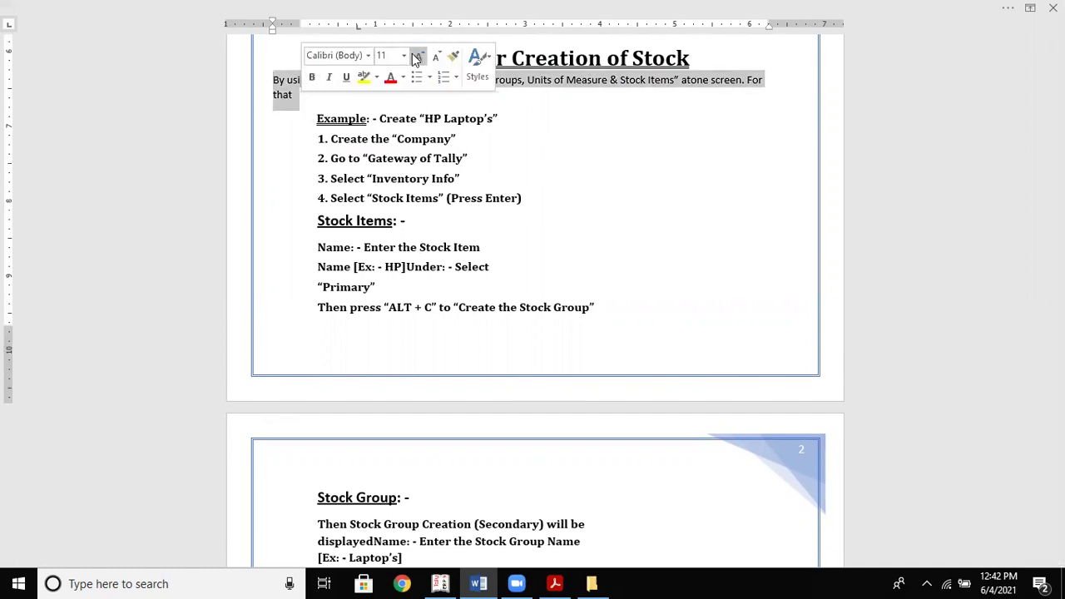
click(416, 57)
click(431, 158)
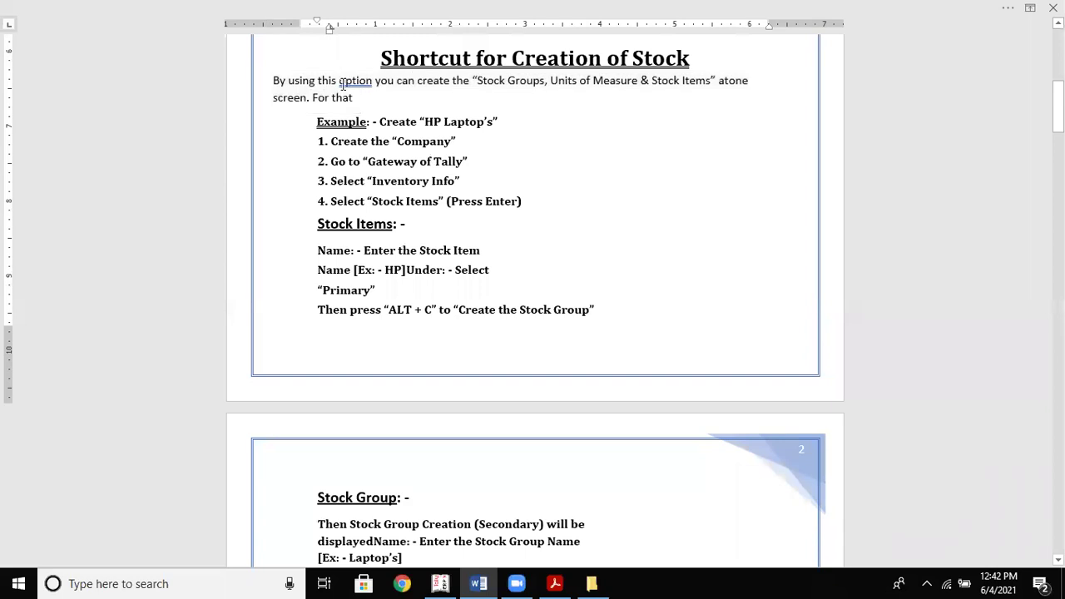
drag(273, 81, 363, 95)
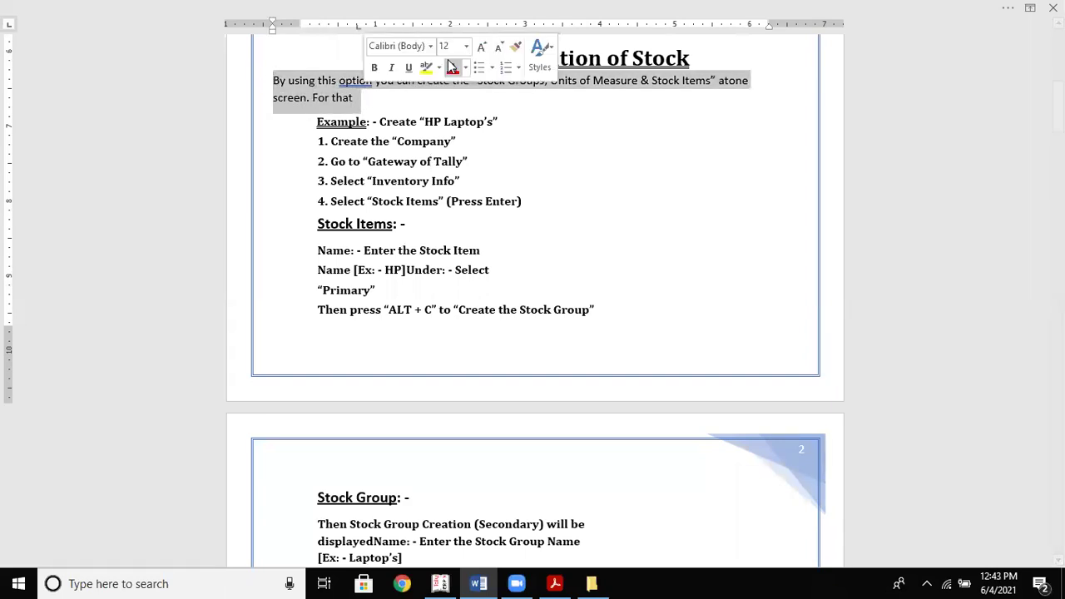
click(483, 46)
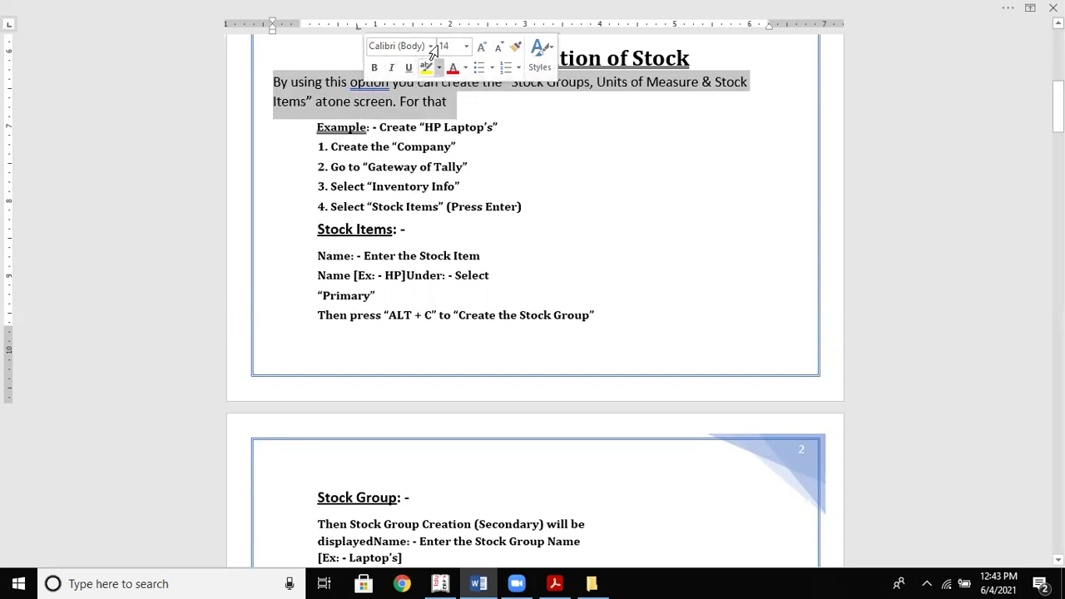
click(430, 47)
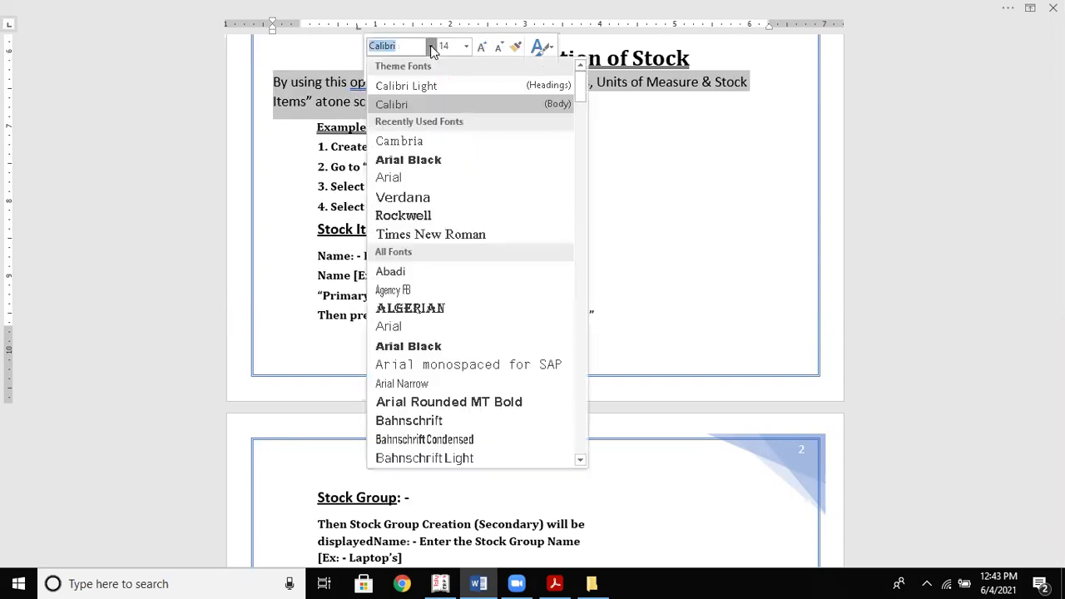
click(407, 143)
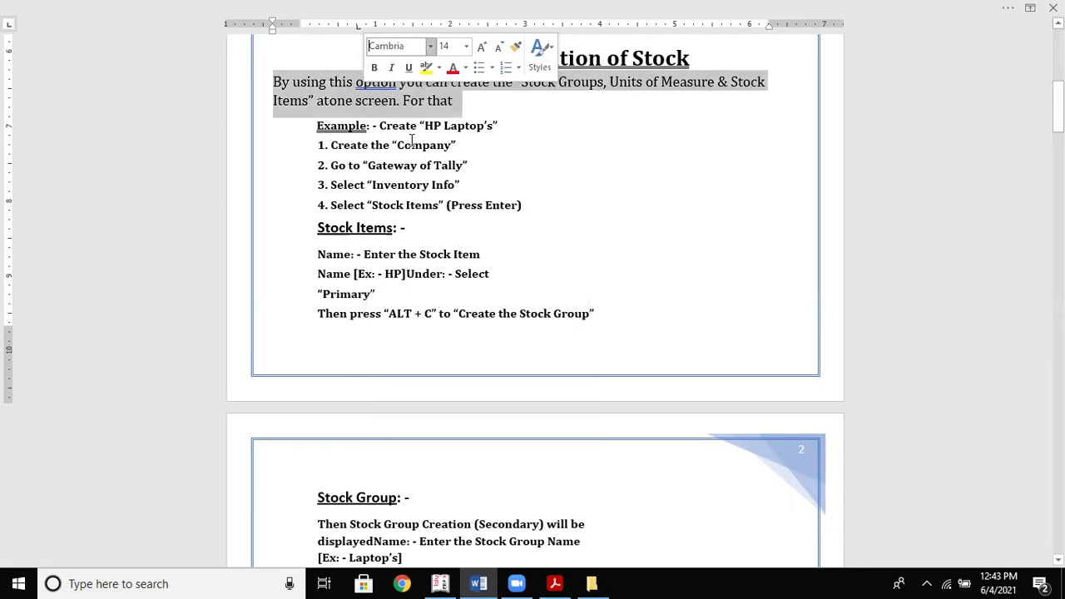
click(330, 58)
Replace 'you' with 'we' so it reads 'By using this option we can create'
click(355, 81)
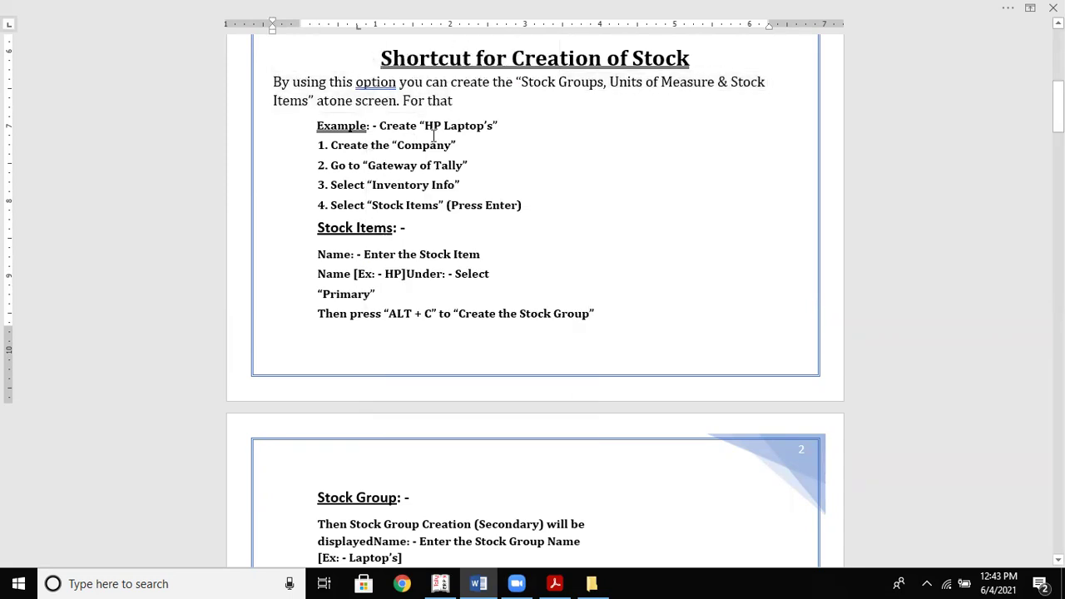
key(Right)
key(Right)
key(Right)
key(Right)
key(Right)
key(Right)
key(Delete)
key(Delete)
key(Delete)
key(Delete)
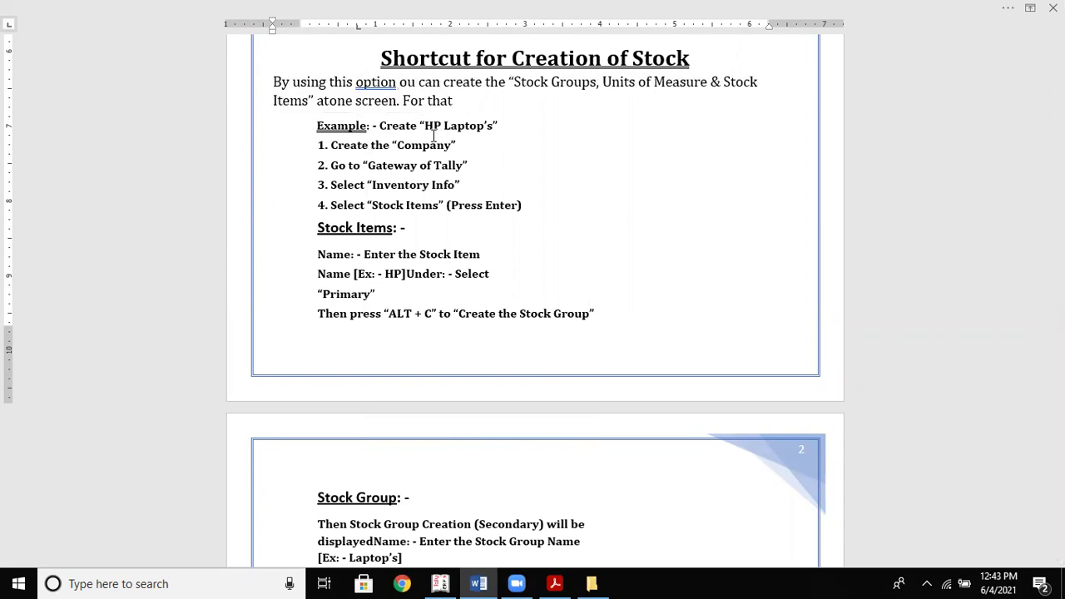
text(we)
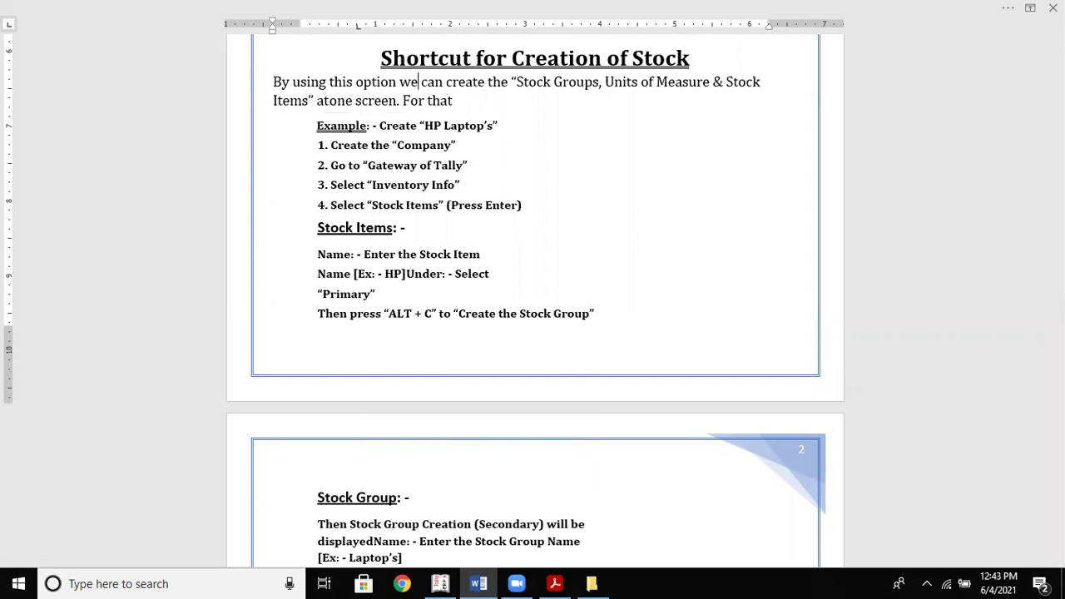
Bold the phrase from 'Stock Groups, Units of Measure & Stock Items' to 'screen'
drag(517, 81, 397, 101)
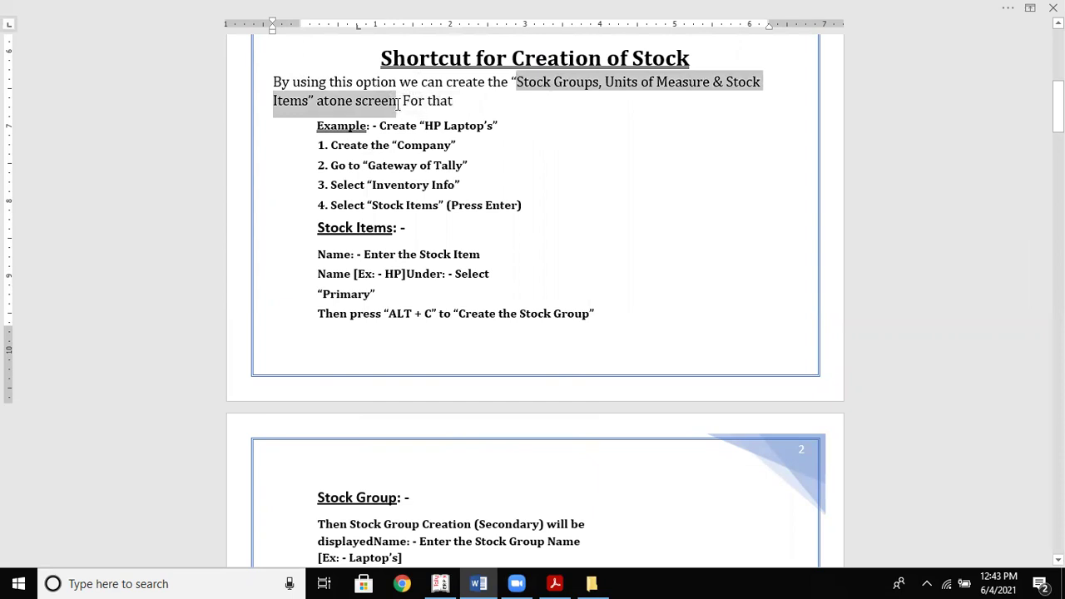
click(408, 79)
click(542, 146)
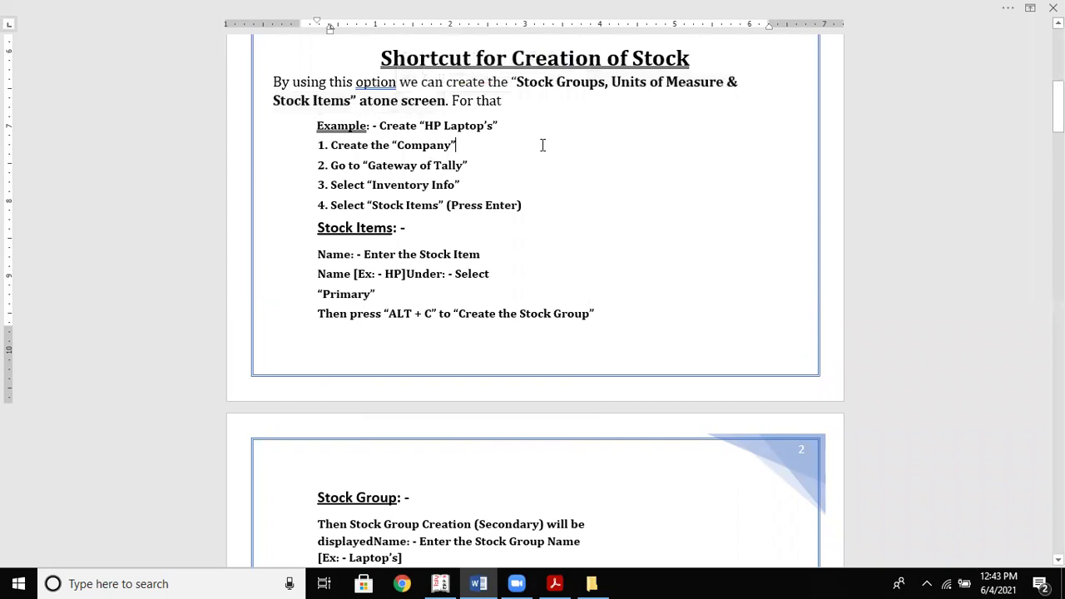
Split 'atone' into 'at one' in the intro paragraph
click(367, 101)
click(372, 102)
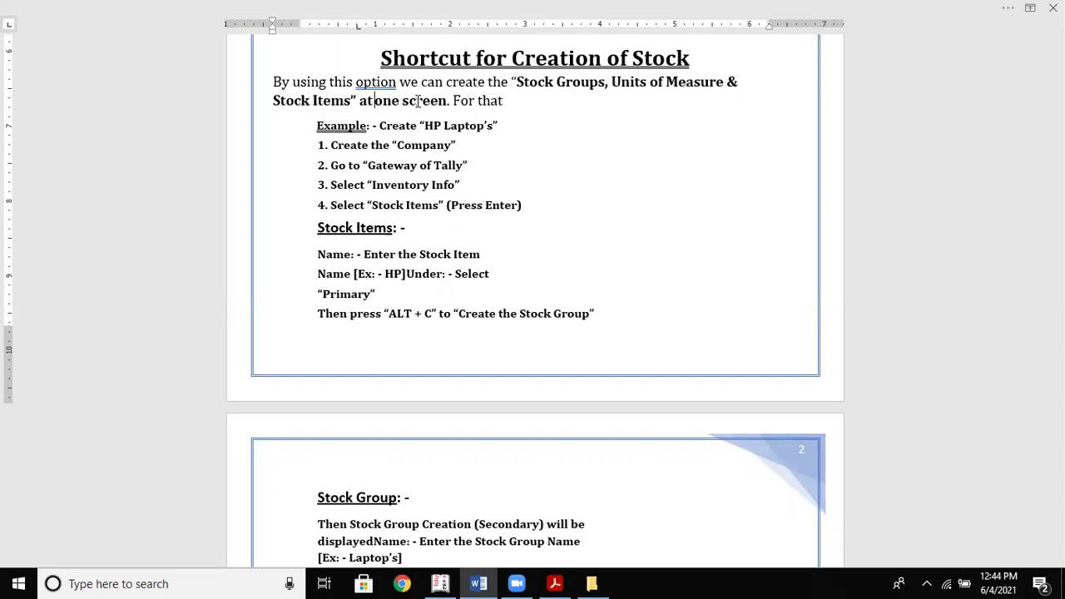
key(Down)
key(Down)
Move down through page 2 past the Units of Measure notes to the Zero Valued Entries Process steps
key(Down)
key(Down)
key(Down)
key(Down)
key(Down)
key(Down)
key(Down)
key(Down)
key(Down)
key(Down)
key(Down)
key(Down)
key(Down)
key(Down)
key(Down)
key(Down)
key(Down)
key(Down)
key(Down)
key(Down)
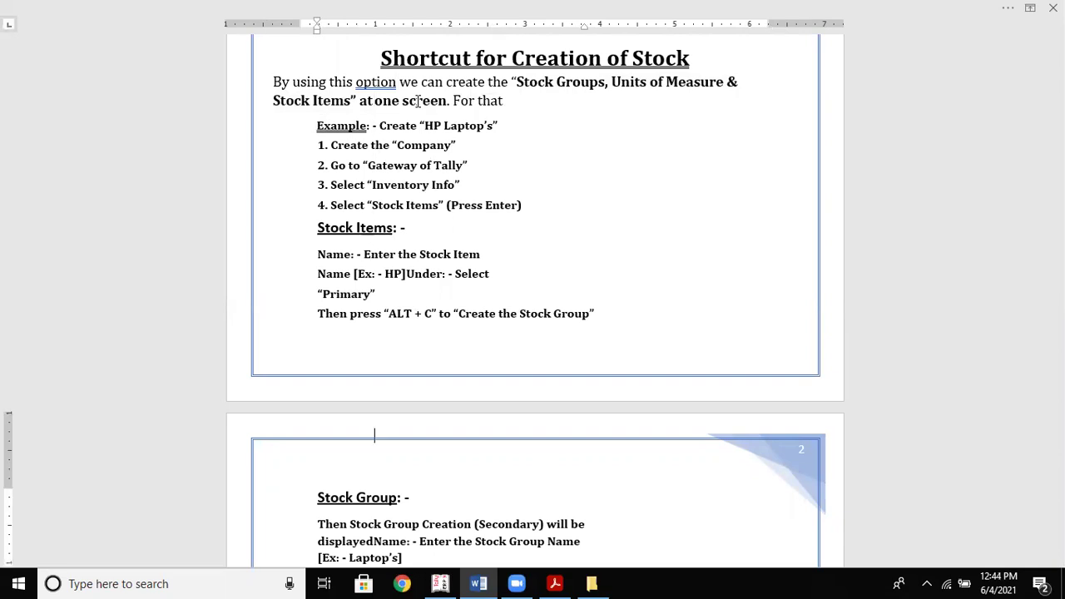
key(Down)
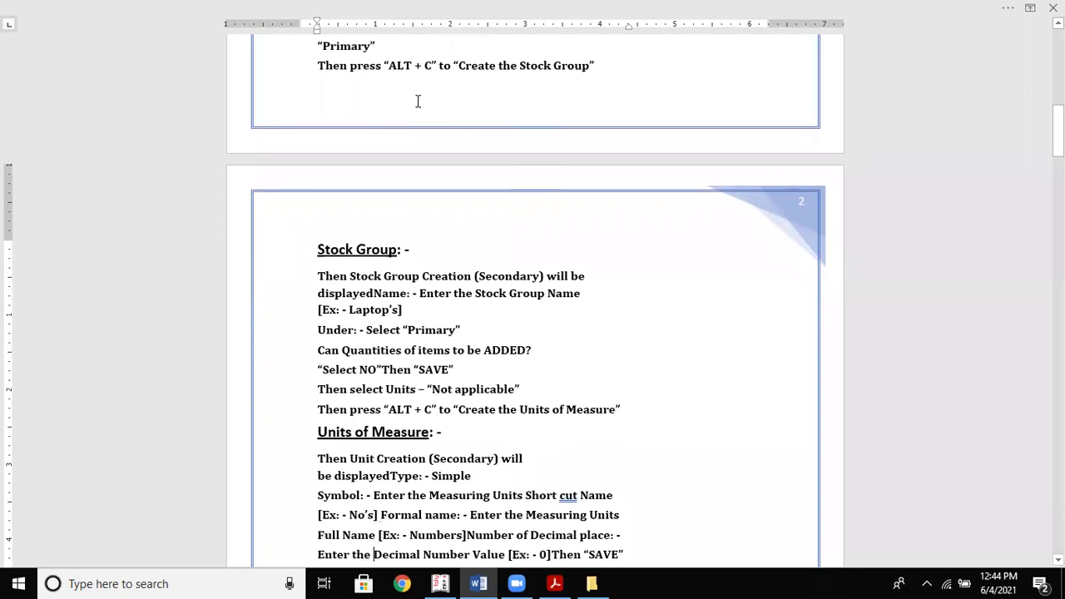
key(Down)
key(Down)
key(Down)
key(Down)
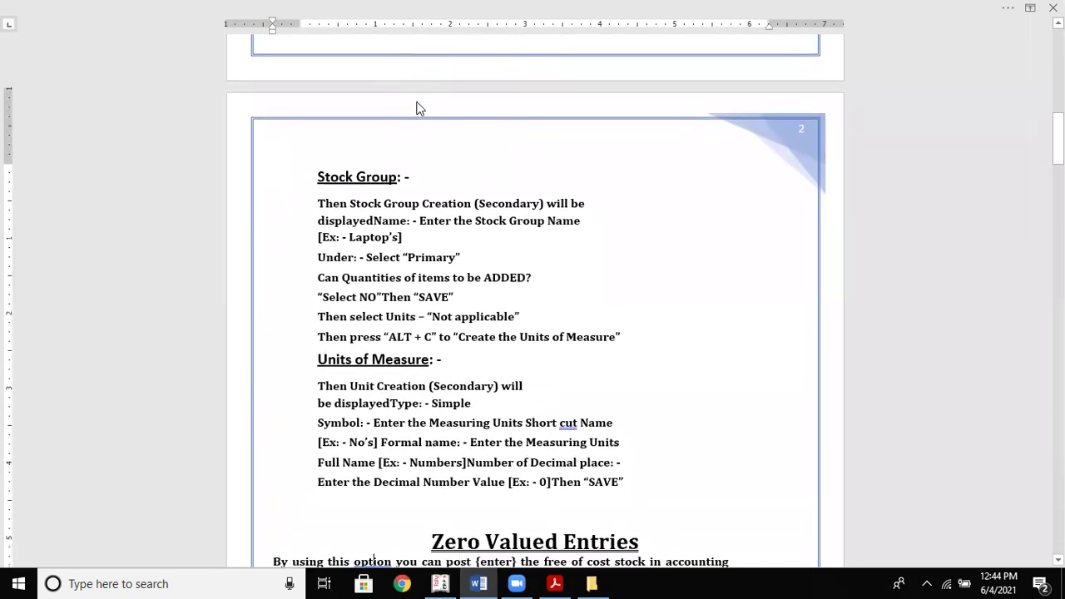
key(Down)
key(Down)
key(Down)
key(Down)
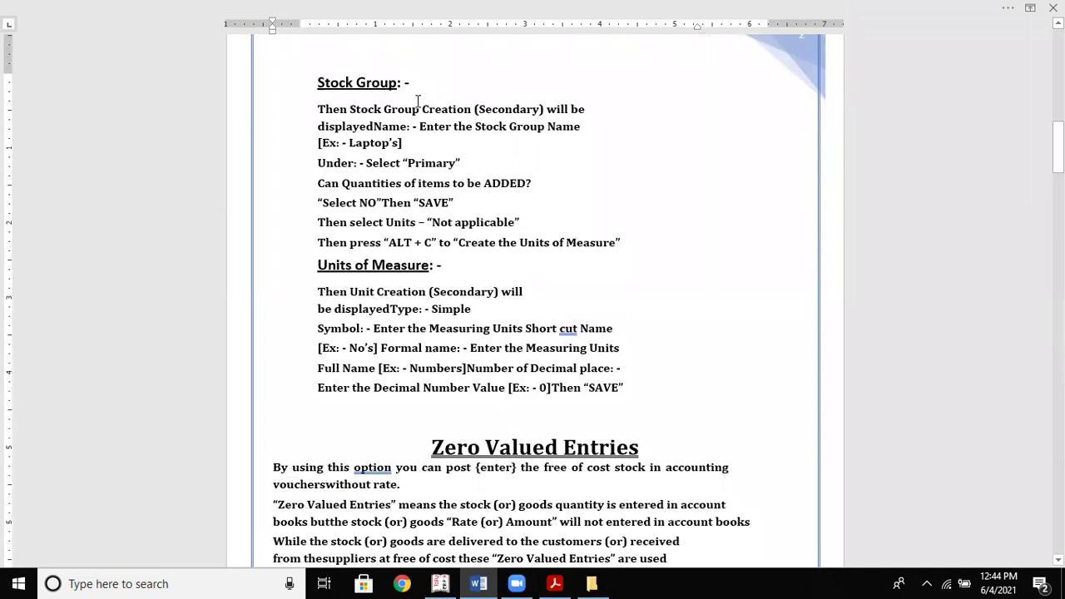
key(Down)
key(Down)
key(Down)
key(Down)
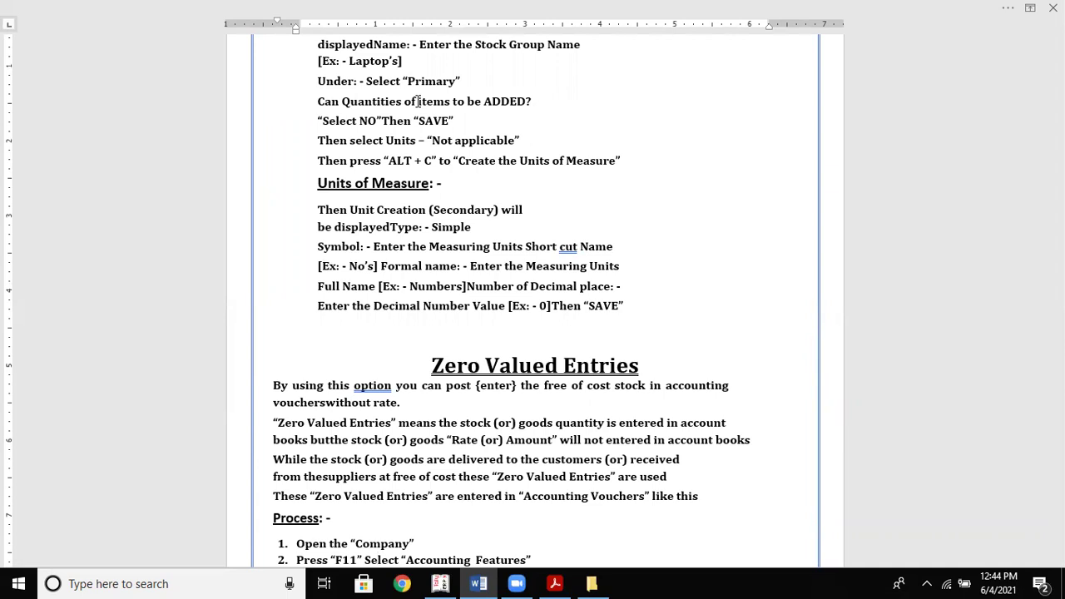
key(alt+Tab)
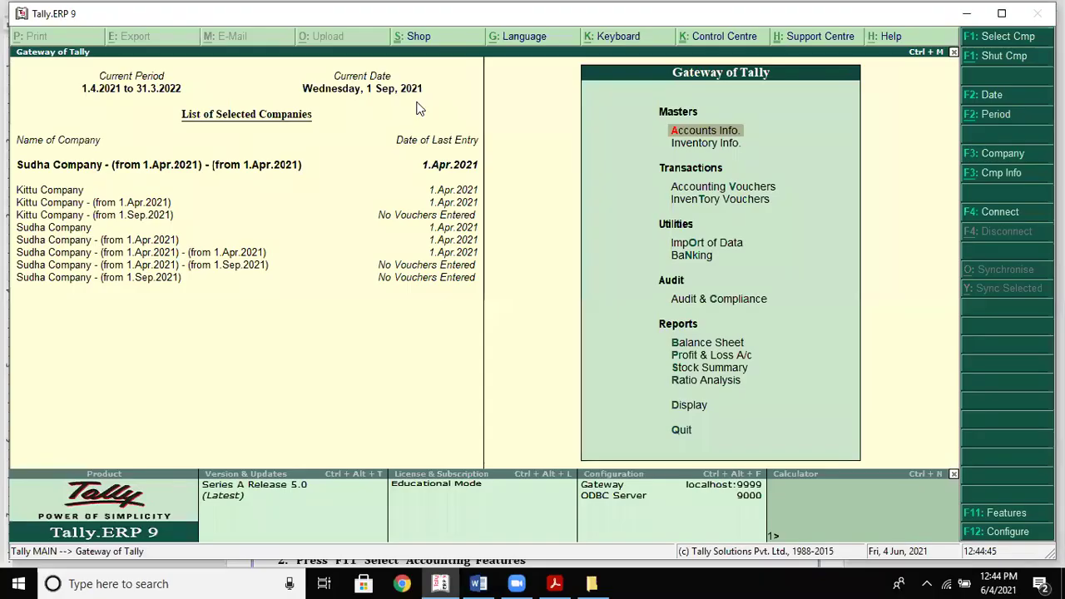
Create a Samsung stock group under Laptops with quantities addable set to Yes
key(i)
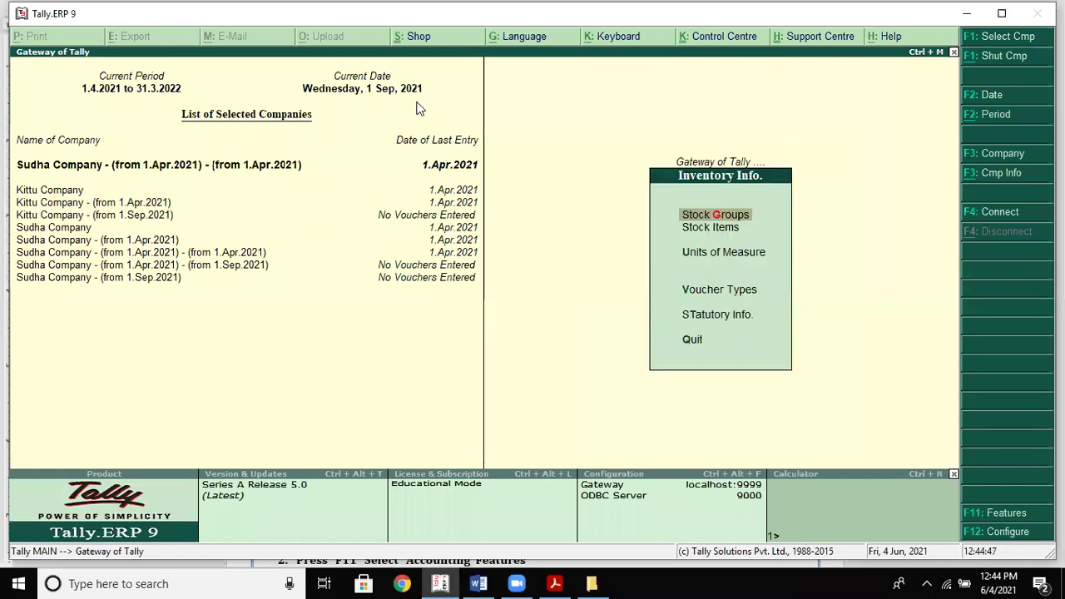
key(g)
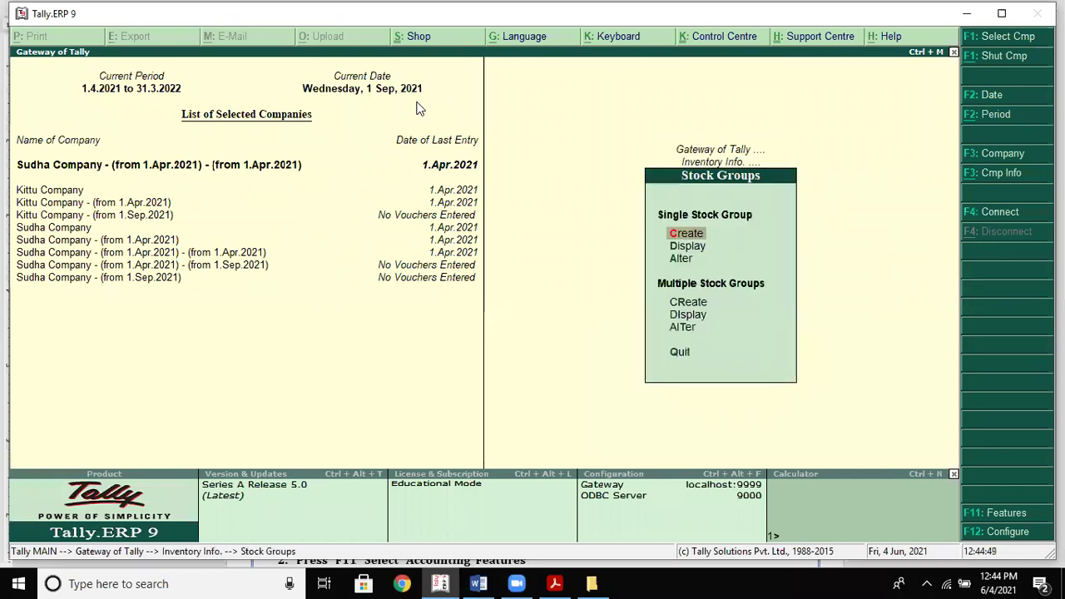
key(c)
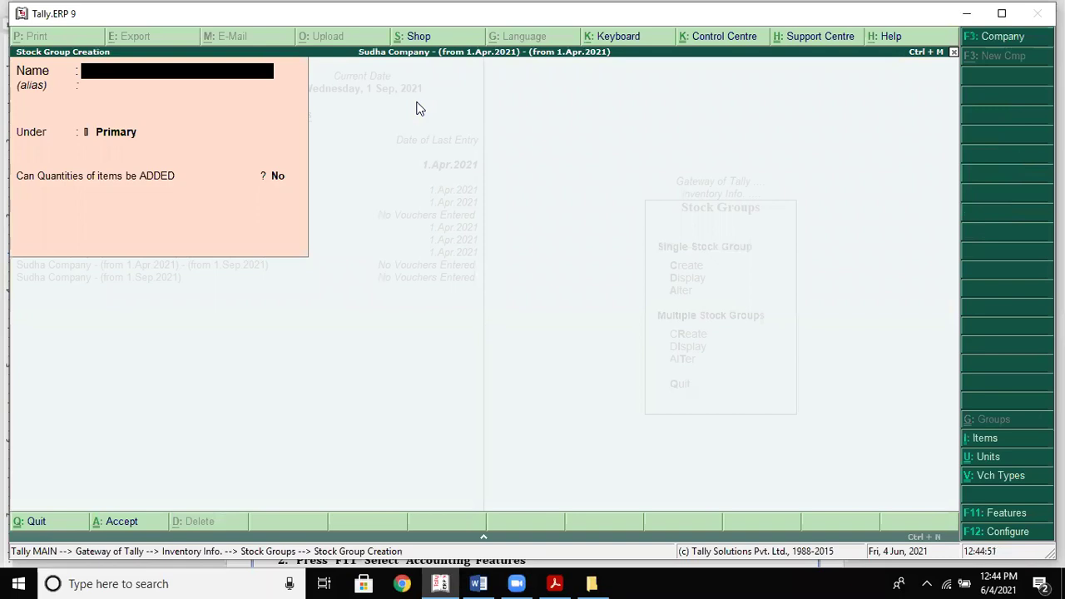
text(H)
key(BackSpace)
text(Samsung)
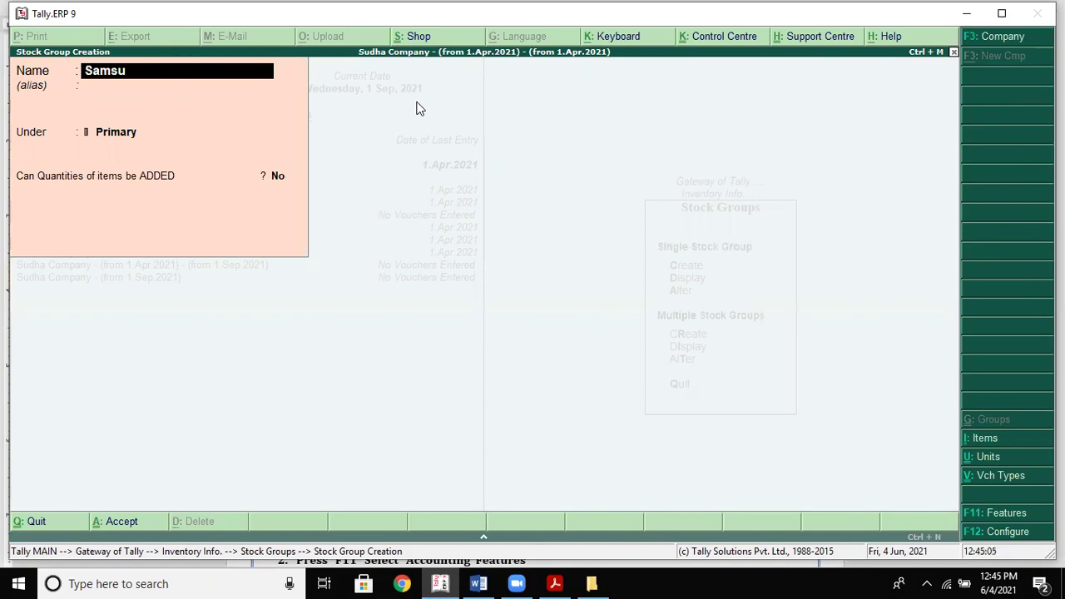
key(Return)
key(Return)
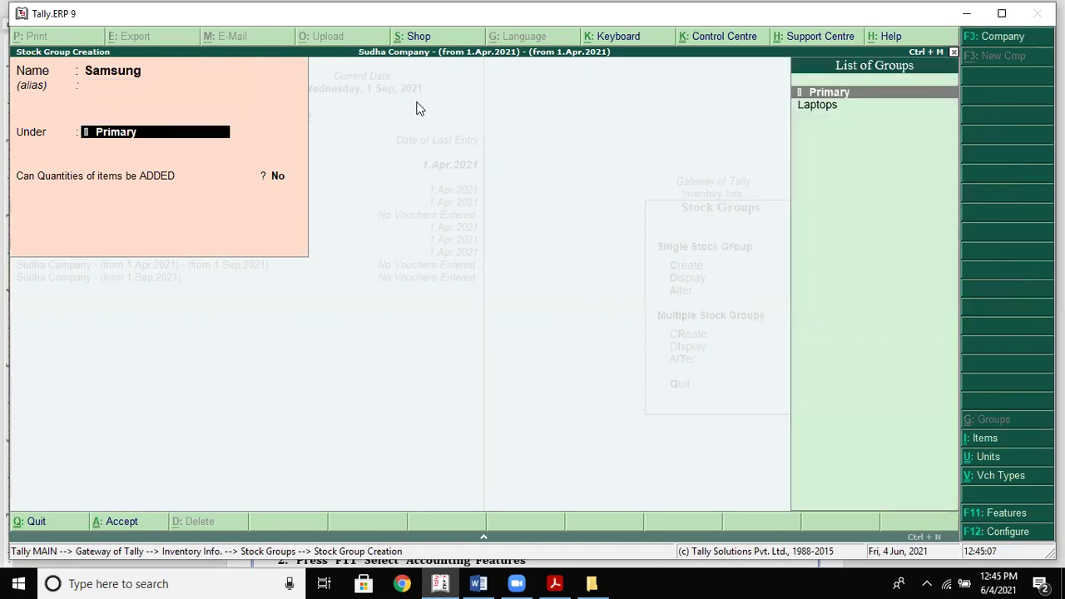
key(Down)
key(Return)
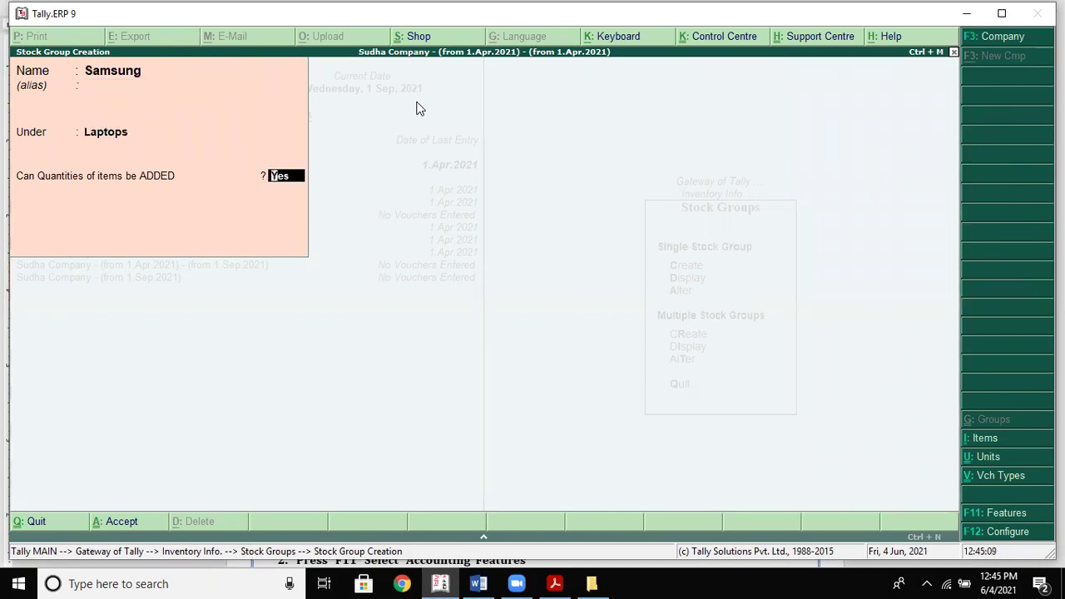
key(Return)
key(Return)
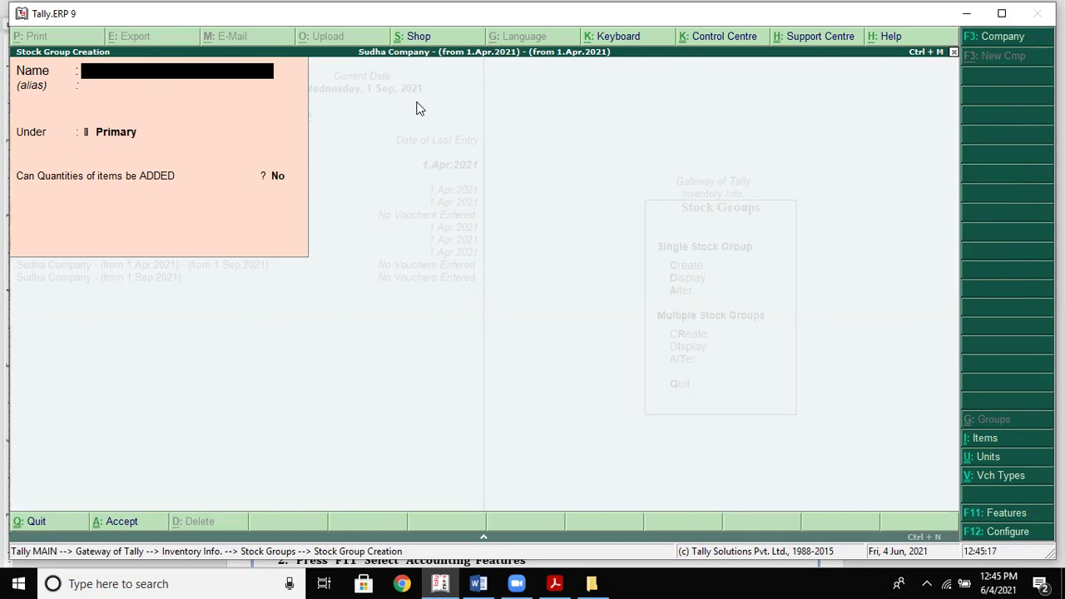
key(alt+Tab)
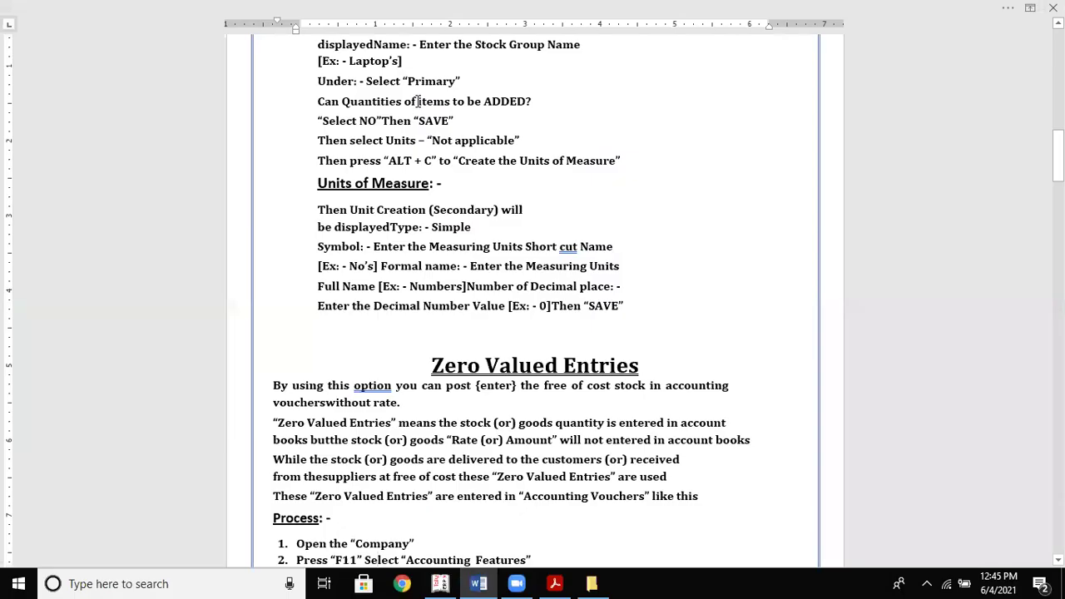
key(Up)
key(Up)
key(Up)
key(Up)
key(Up)
key(Up)
key(Up)
key(Up)
key(Up)
key(Up)
key(Up)
key(Up)
key(Up)
key(Up)
key(Up)
key(Up)
key(Up)
key(Up)
key(Up)
key(Up)
key(Up)
key(Up)
key(Up)
key(Up)
key(Up)
key(Up)
key(Up)
key(Up)
key(Up)
key(Up)
key(Up)
key(Up)
key(Up)
key(Up)
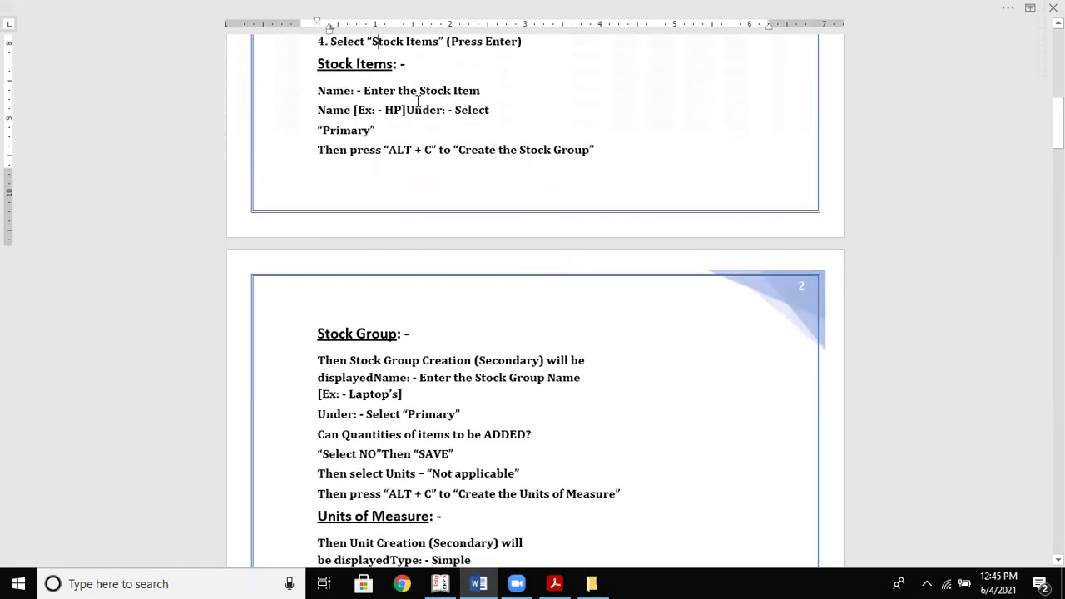
key(Up)
key(Up)
key(Up)
key(Up)
key(Up)
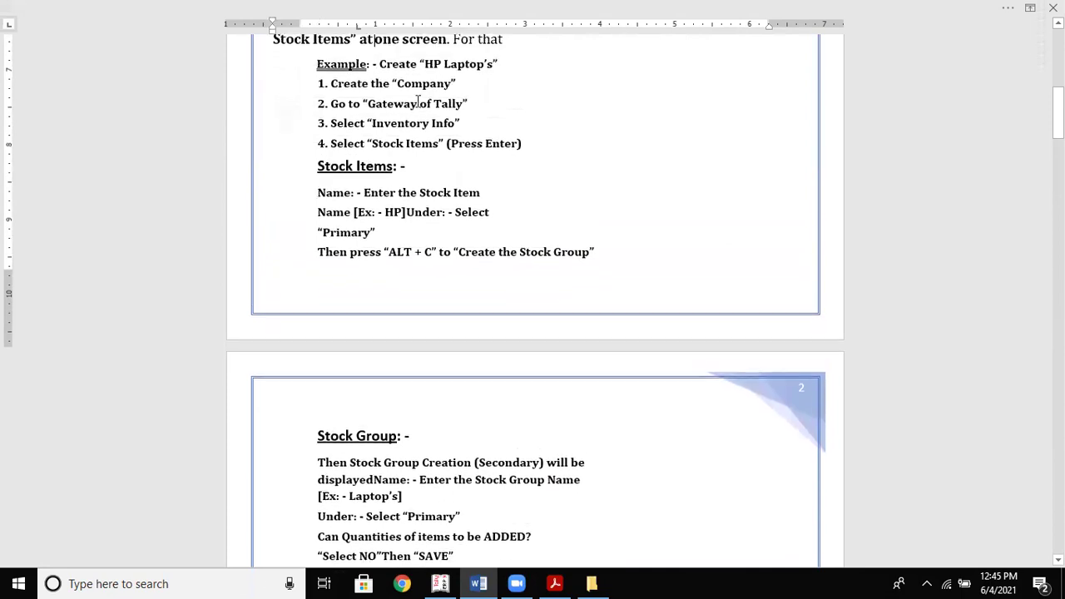
key(Up)
key(Up)
key(Down)
key(Down)
key(Down)
key(Down)
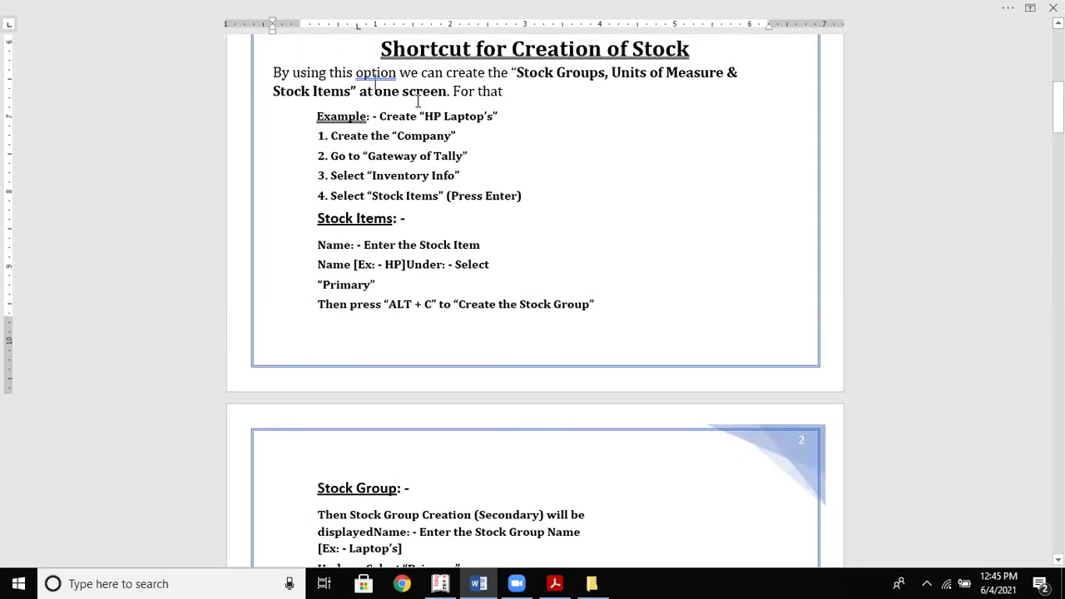
key(Down)
key(Down)
key(Down)
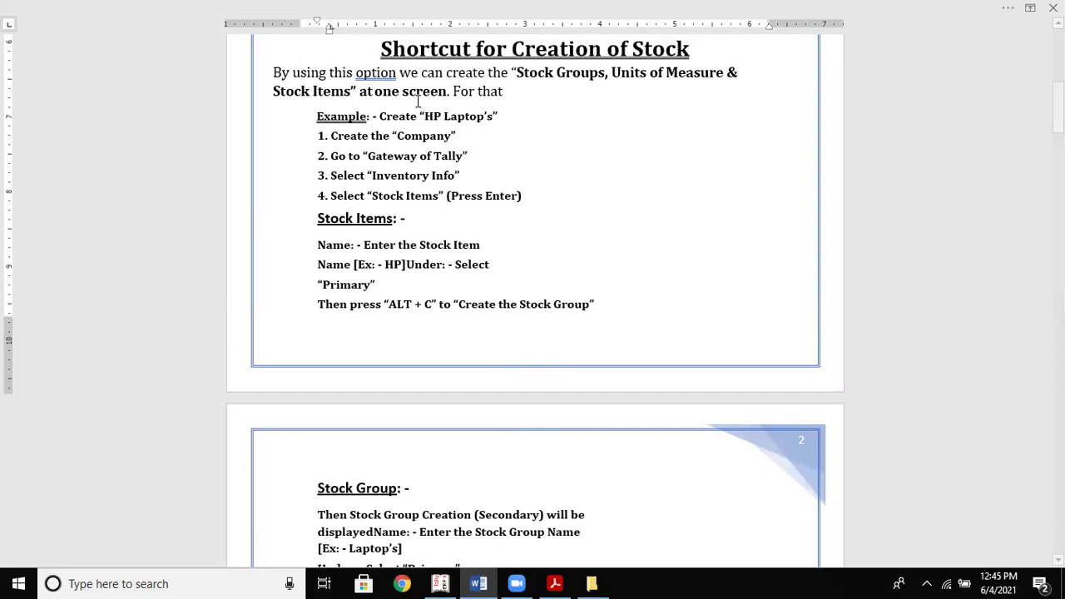
key(Down)
key(Down)
key(Down)
key(Down)
key(Down)
key(Down)
key(Down)
key(Down)
key(Down)
key(Down)
key(Down)
key(Down)
key(Down)
key(Down)
key(Down)
key(Down)
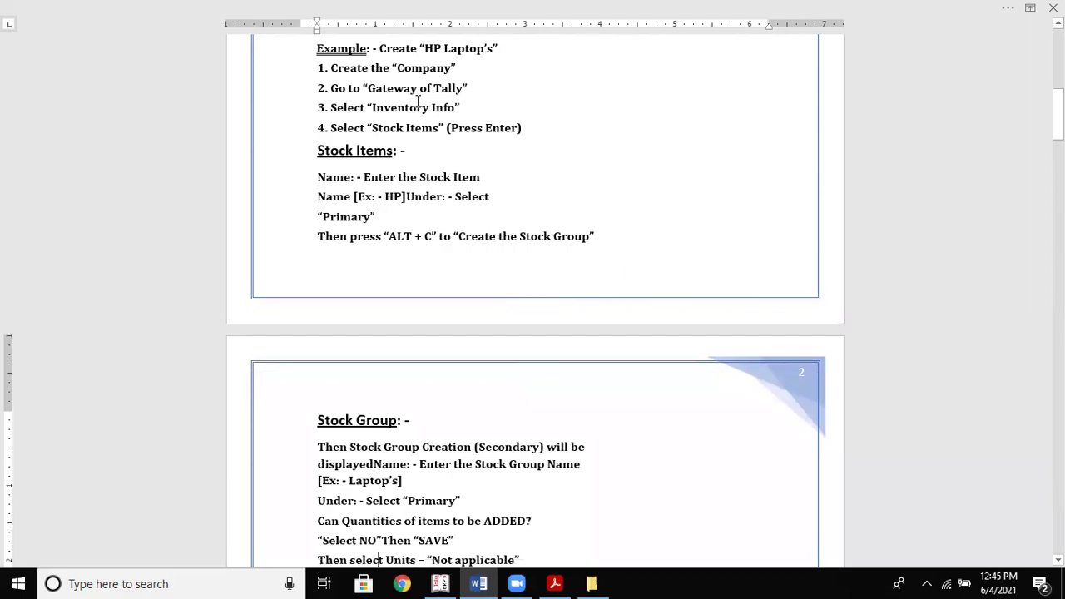
key(alt+Tab)
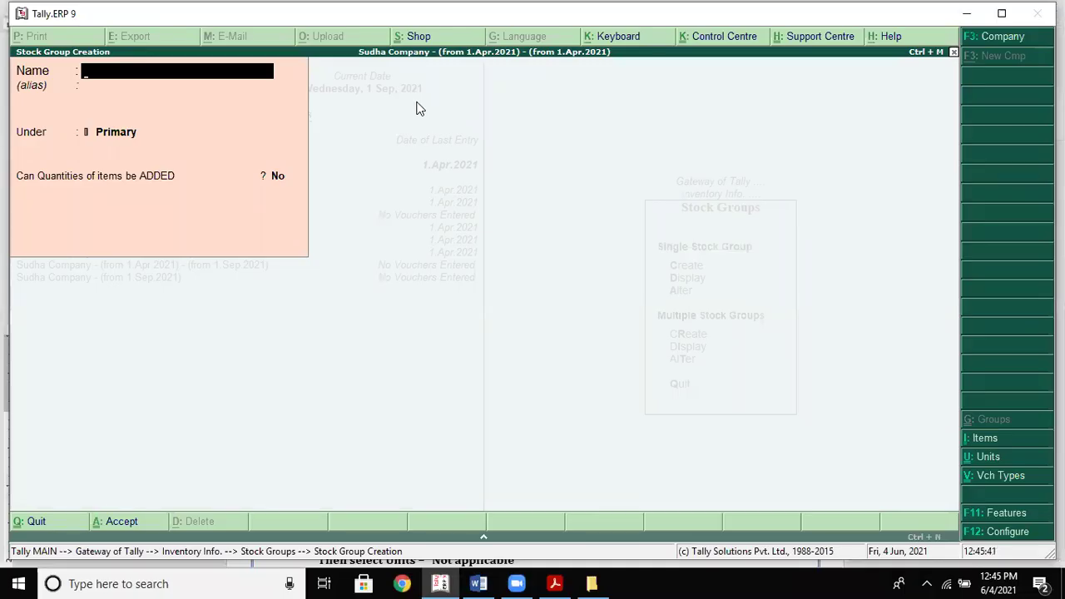
Enter a Sansui group, creating new groups F and V on the fly, with F under V
text(Sansui)
key(Return)
key(Return)
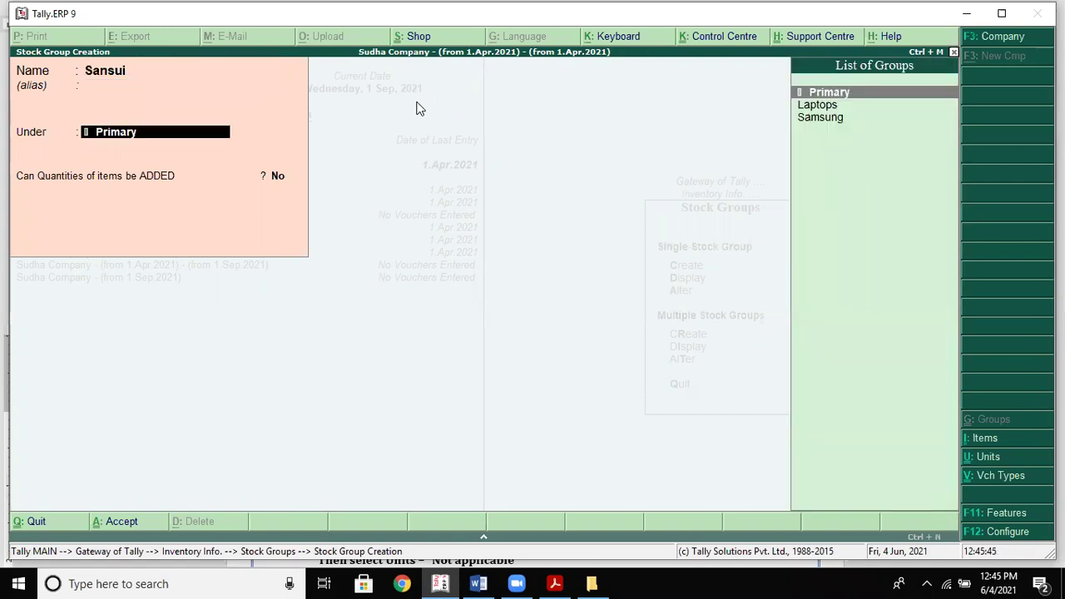
key(ctrl+a)
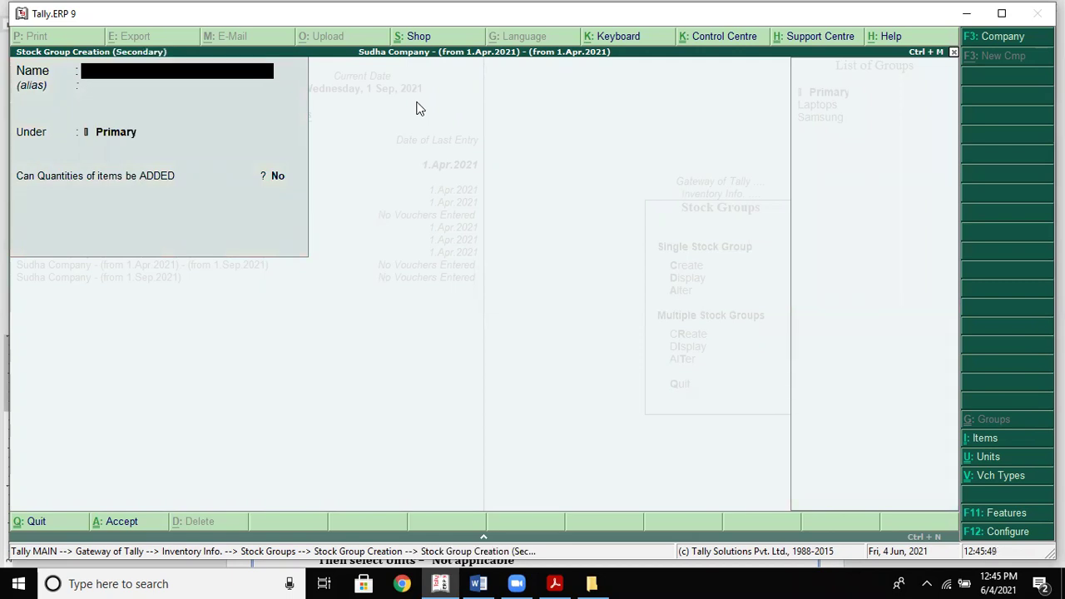
text(F)
key(Return)
key(Return)
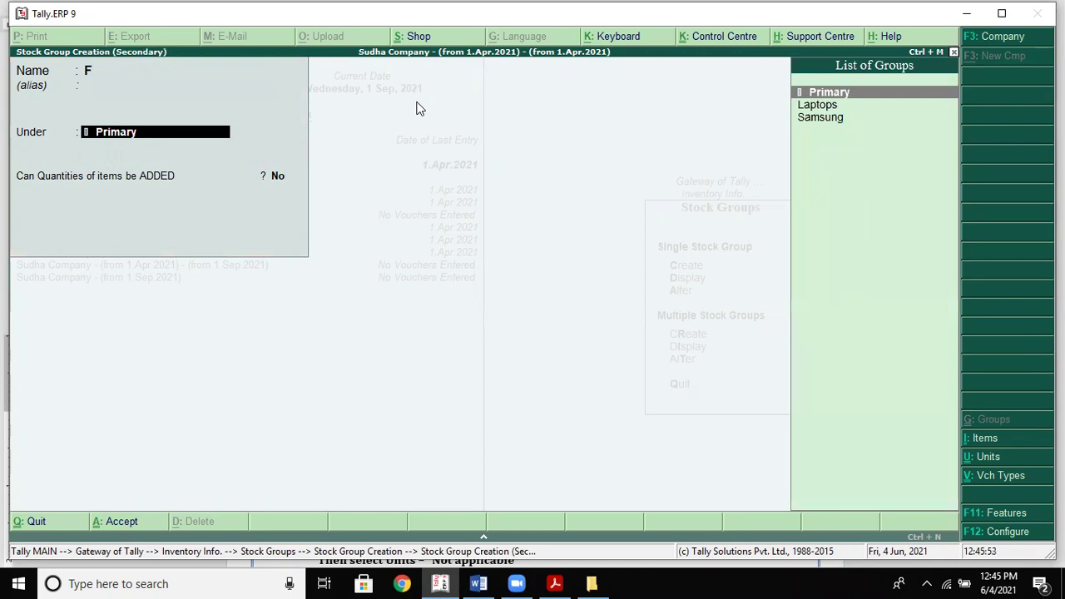
key(ctrl+a)
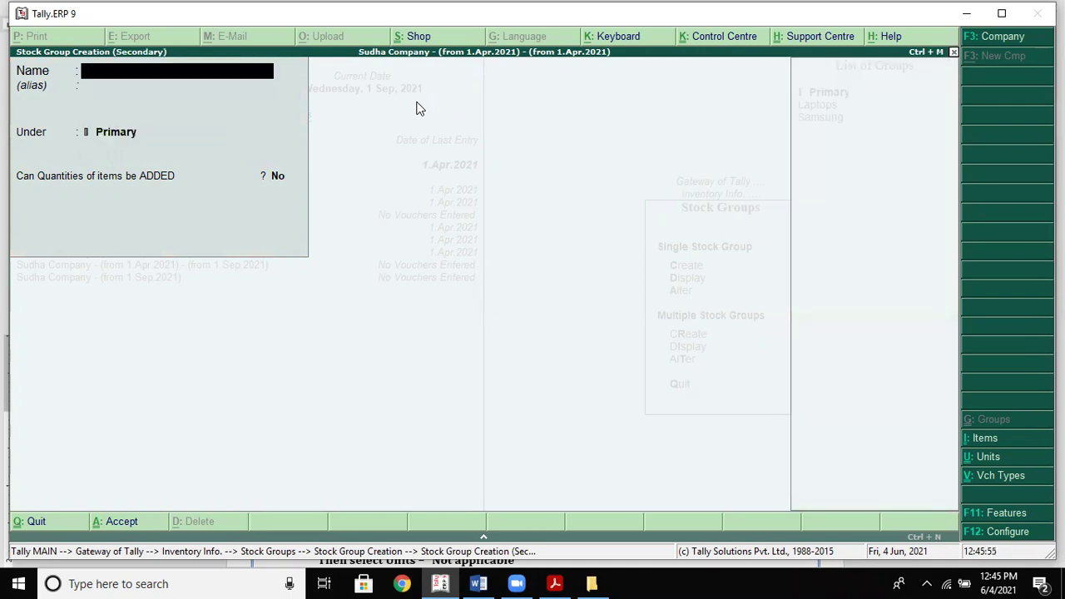
text(V)
key(Return)
key(Return)
key(Return)
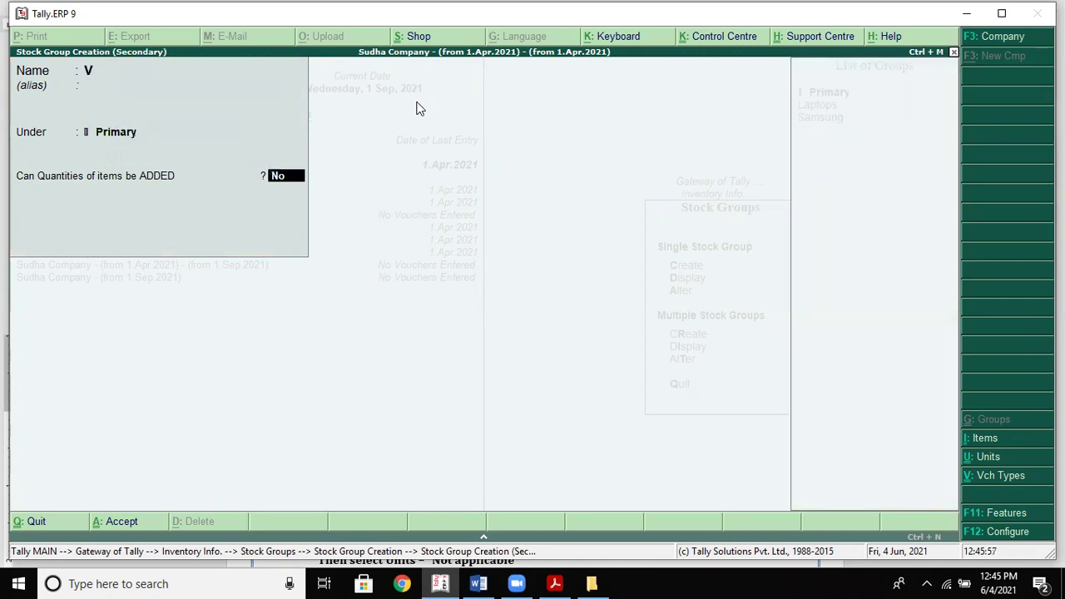
key(Return)
key(Return)
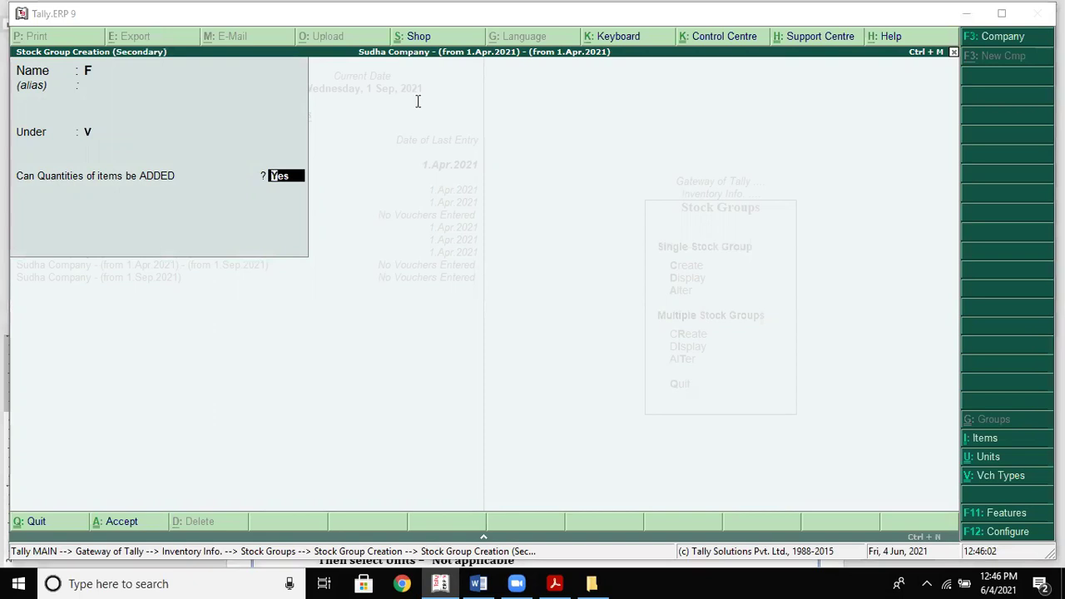
key(alt+Tab)
Drag the right indent outward so the Zero Valued Entries text spans wider
scroll(419, 100, down, 3)
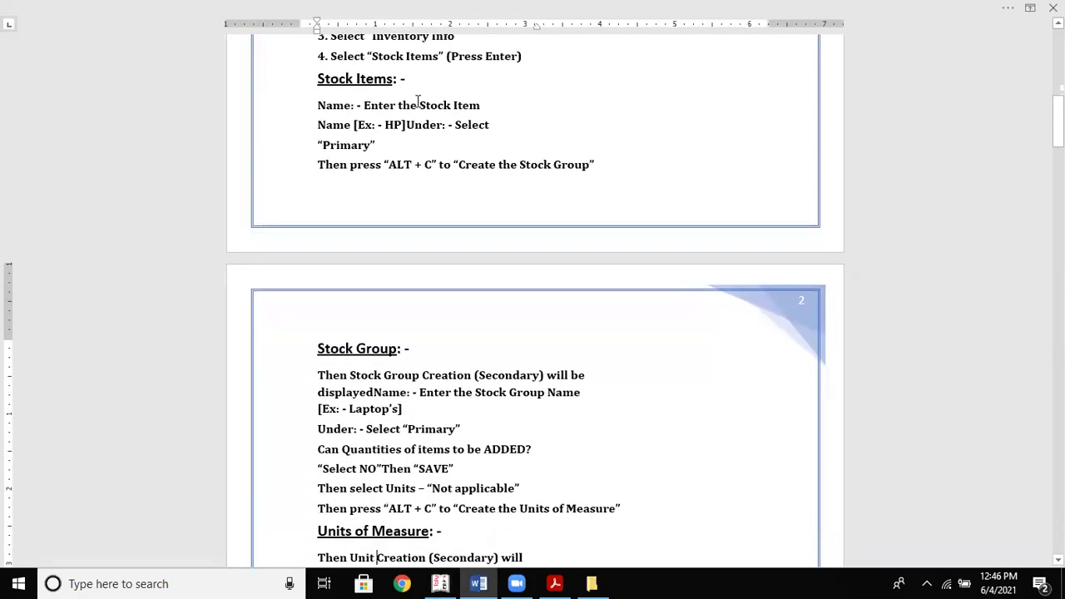
scroll(419, 101, down, 9)
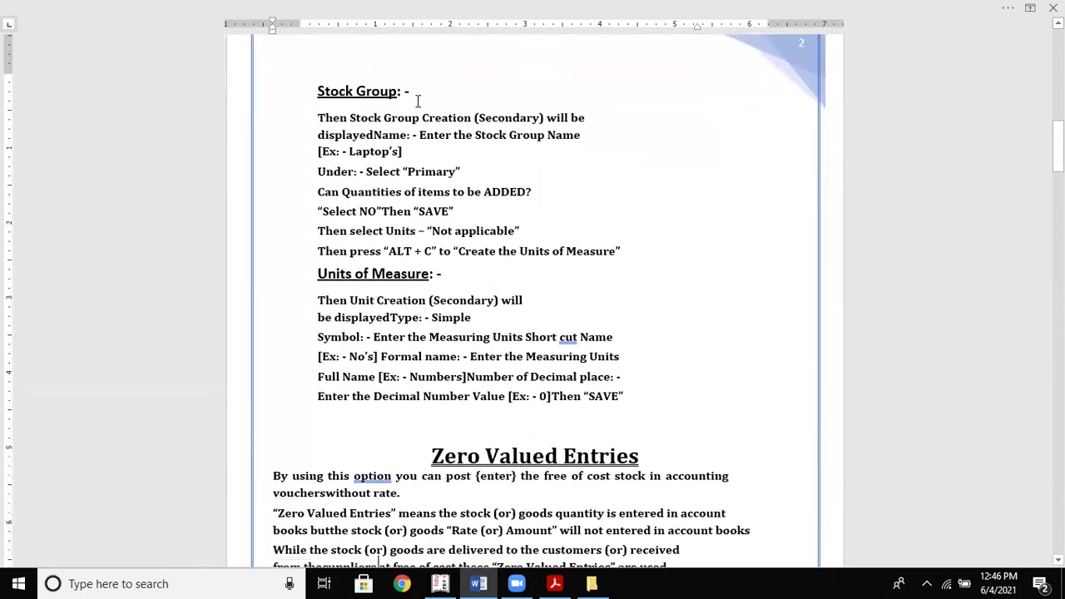
scroll(419, 101, down, 15)
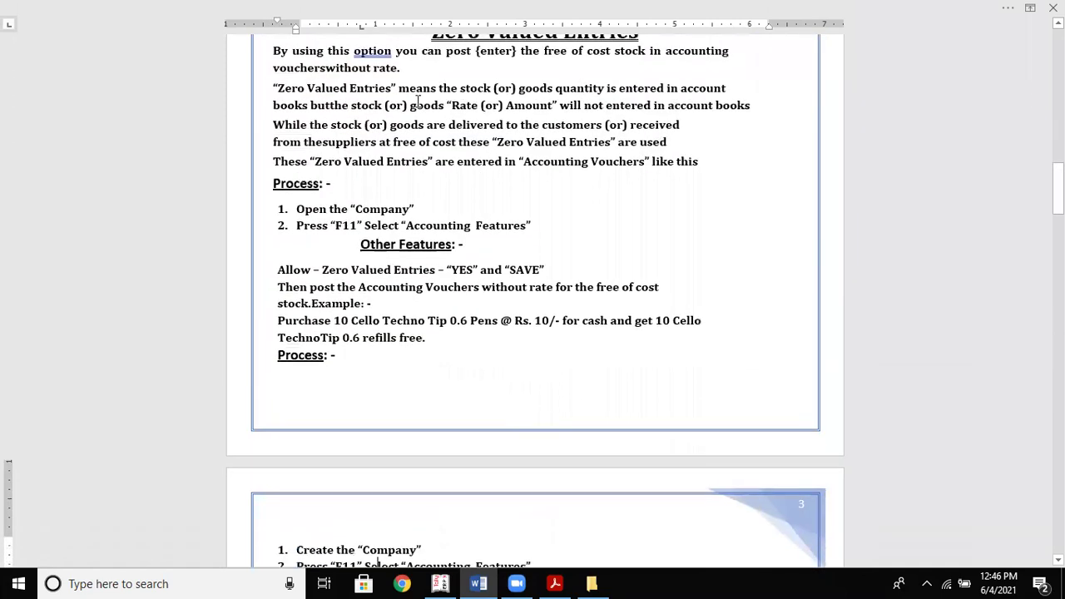
key(Up)
key(Up)
key(Up)
key(Up)
key(Up)
key(Up)
key(Up)
key(Up)
key(Up)
key(Up)
key(Up)
key(Up)
key(Up)
key(Up)
key(Up)
key(Up)
key(Up)
key(Up)
key(Up)
key(Up)
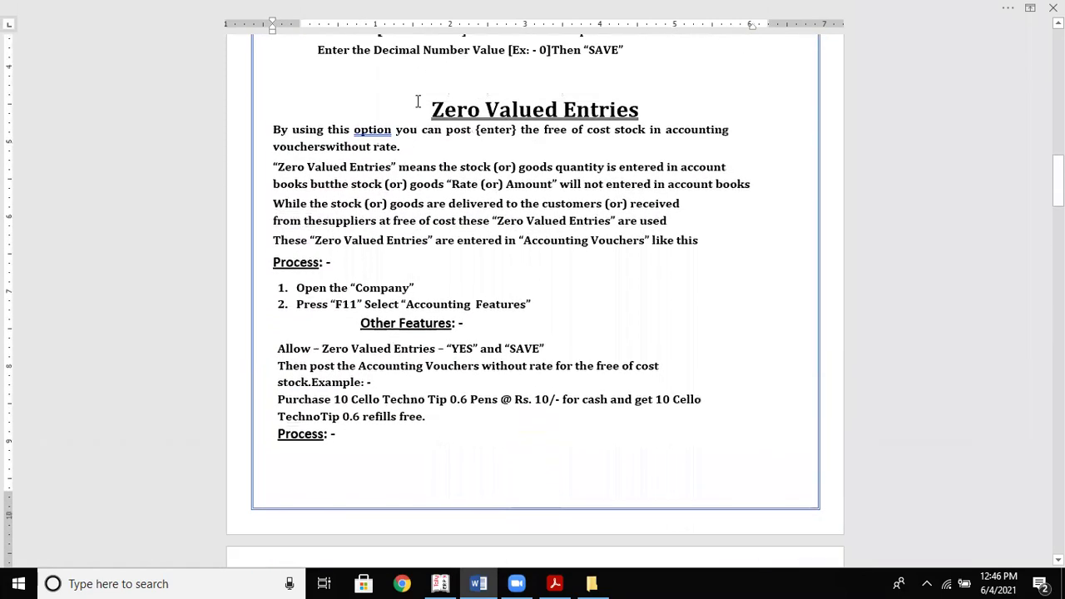
key(Down)
key(Down)
key(Down)
key(Down)
key(Down)
key(Down)
key(Down)
key(Down)
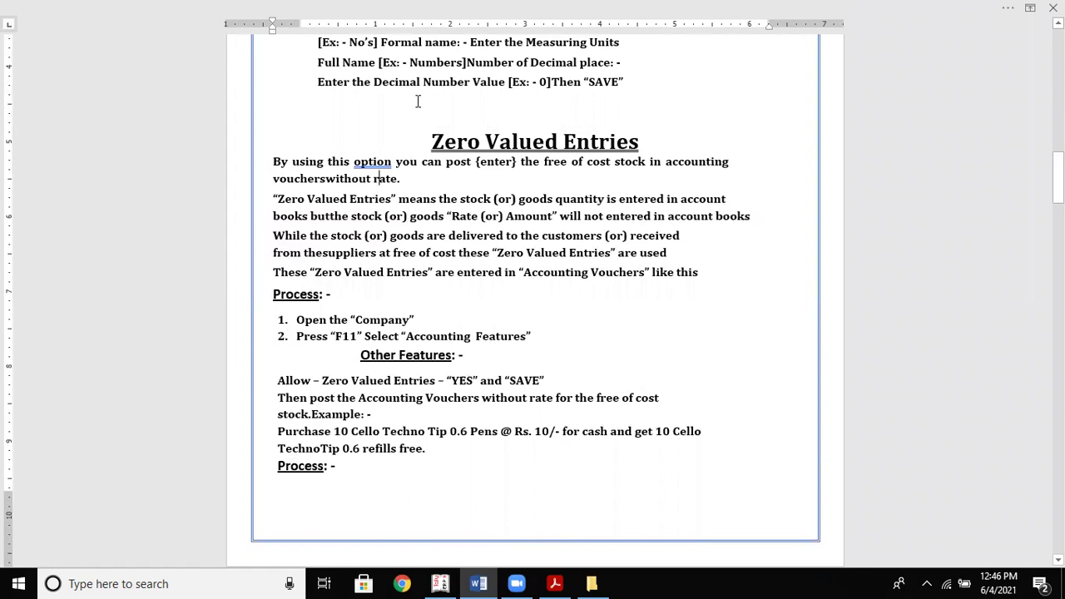
key(Down)
click(739, 158)
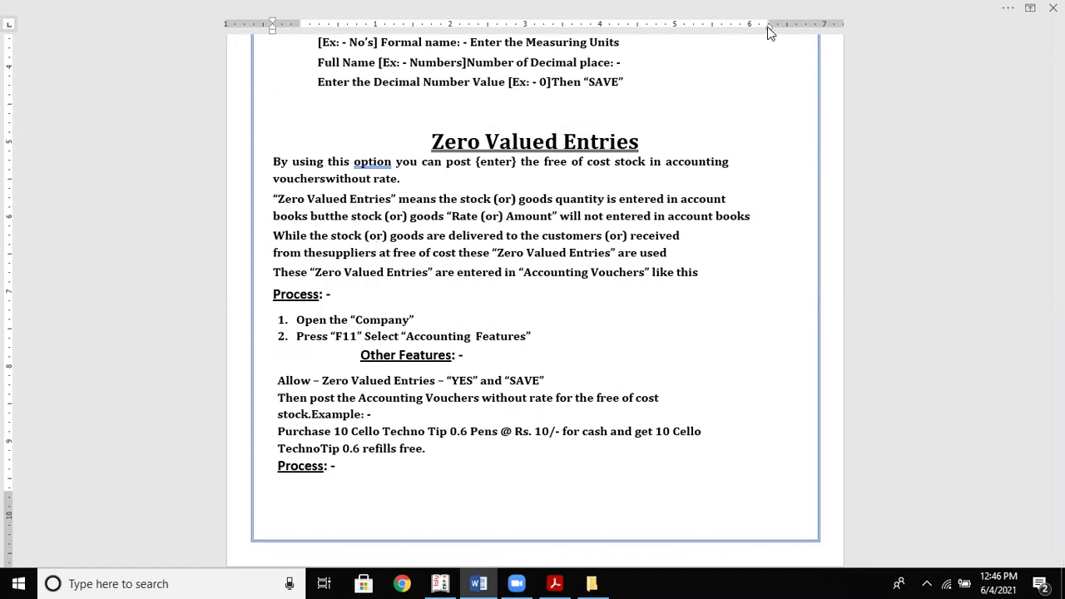
drag(767, 27, 796, 27)
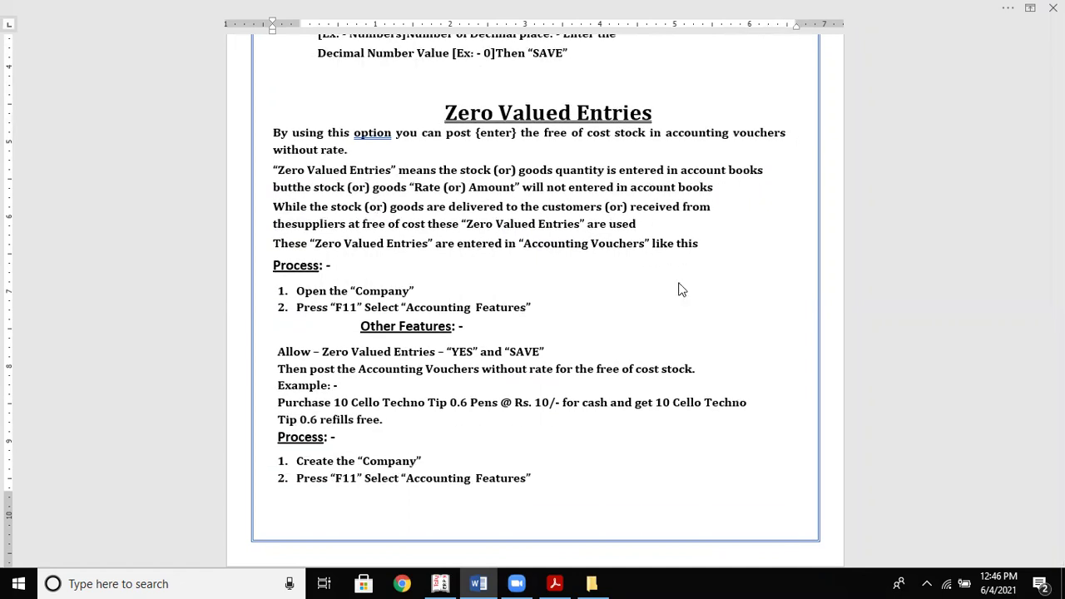
Replace 'you can' with 'we' so the sentence reads 'By using this option we post'
click(686, 296)
click(527, 256)
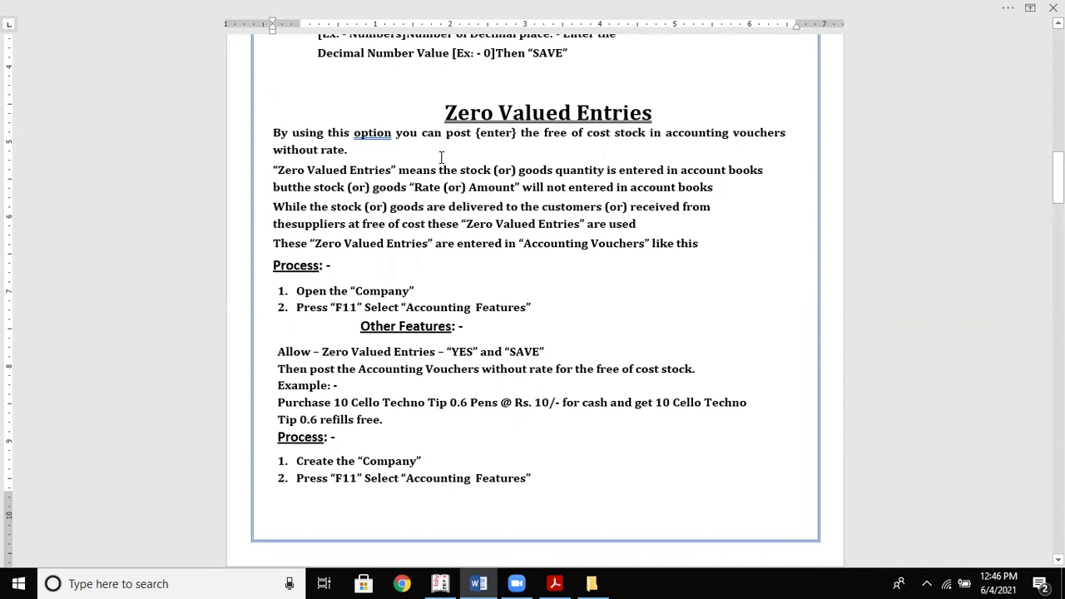
click(421, 136)
key(Delete)
key(Delete)
key(Delete)
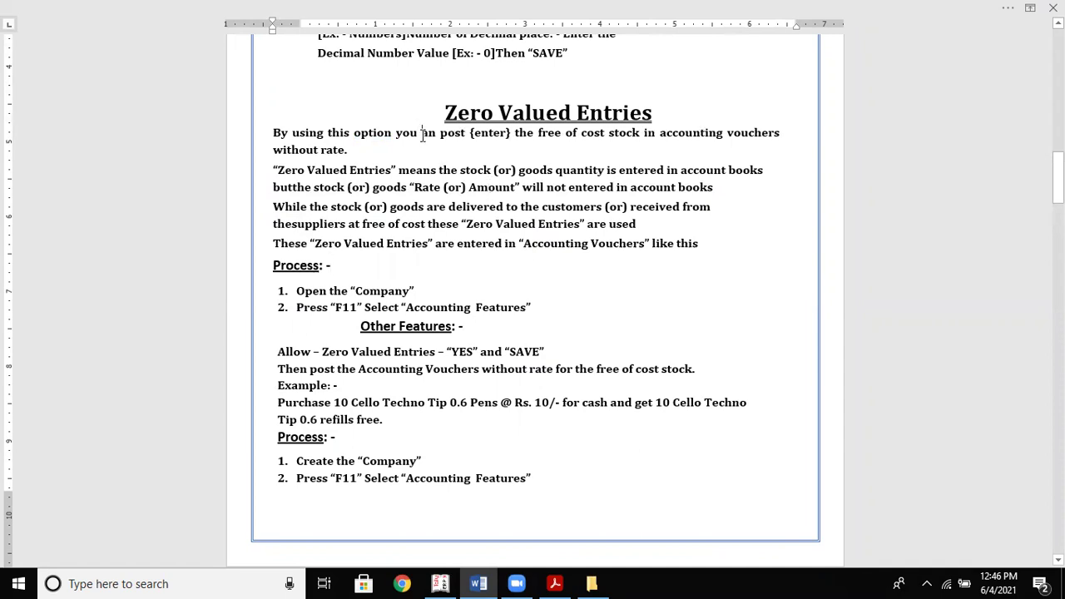
text(we)
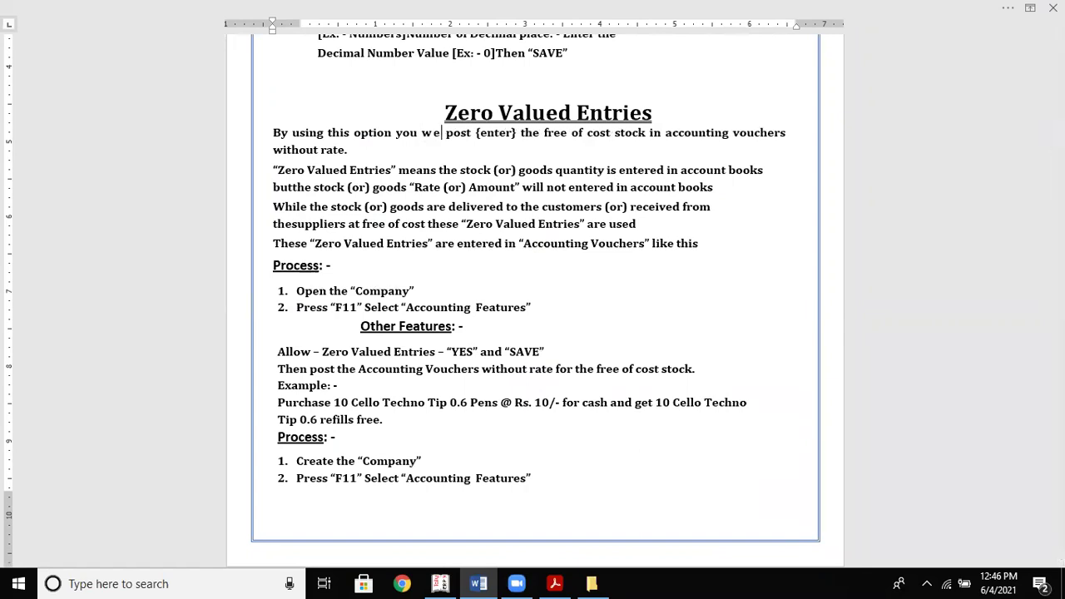
text(cab)
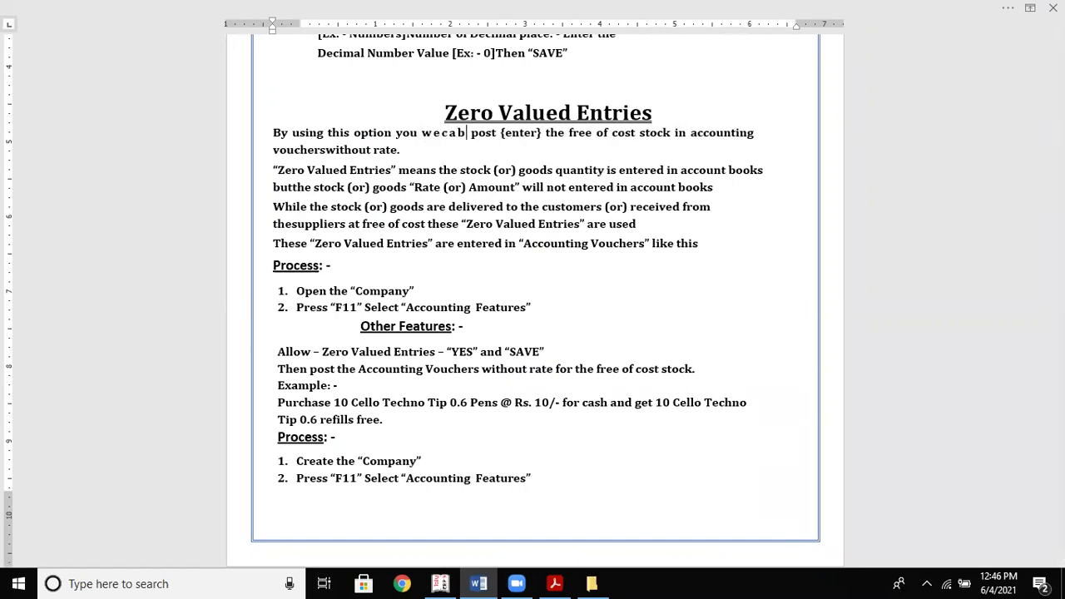
key(BackSpace)
key(BackSpace)
key(BackSpace)
key(BackSpace)
key(BackSpace)
text(we)
key(BackSpace)
key(BackSpace)
key(BackSpace)
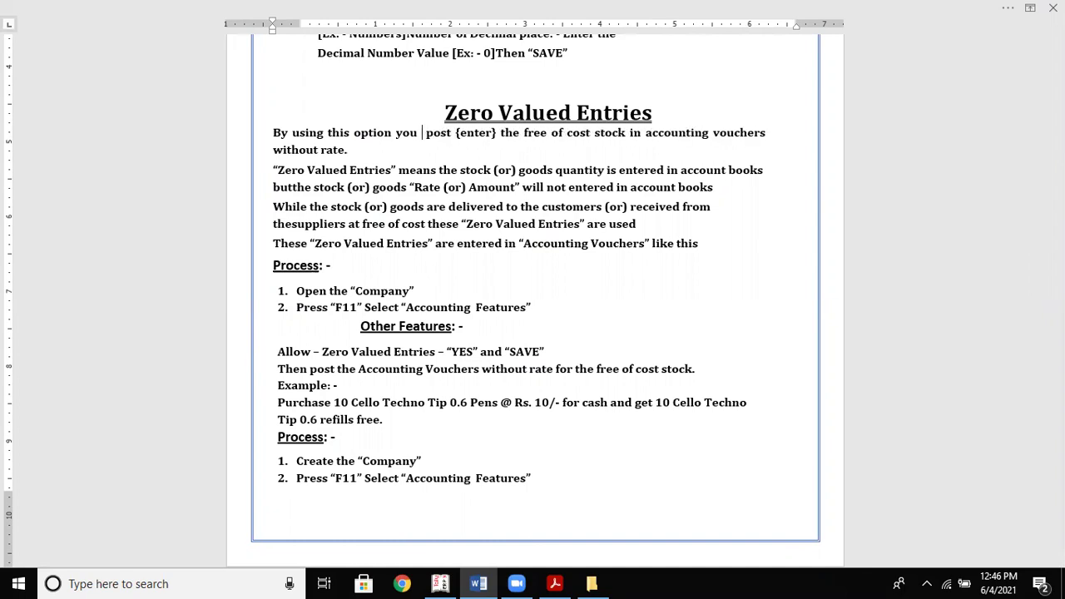
key(BackSpace)
key(BackSpace)
key(BackSpace)
text(we)
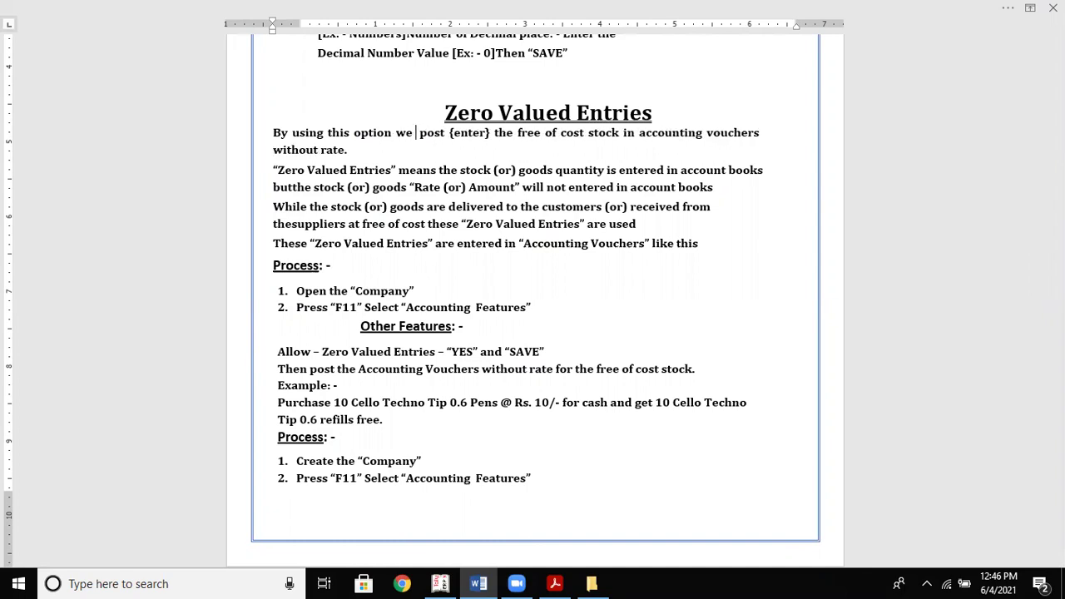
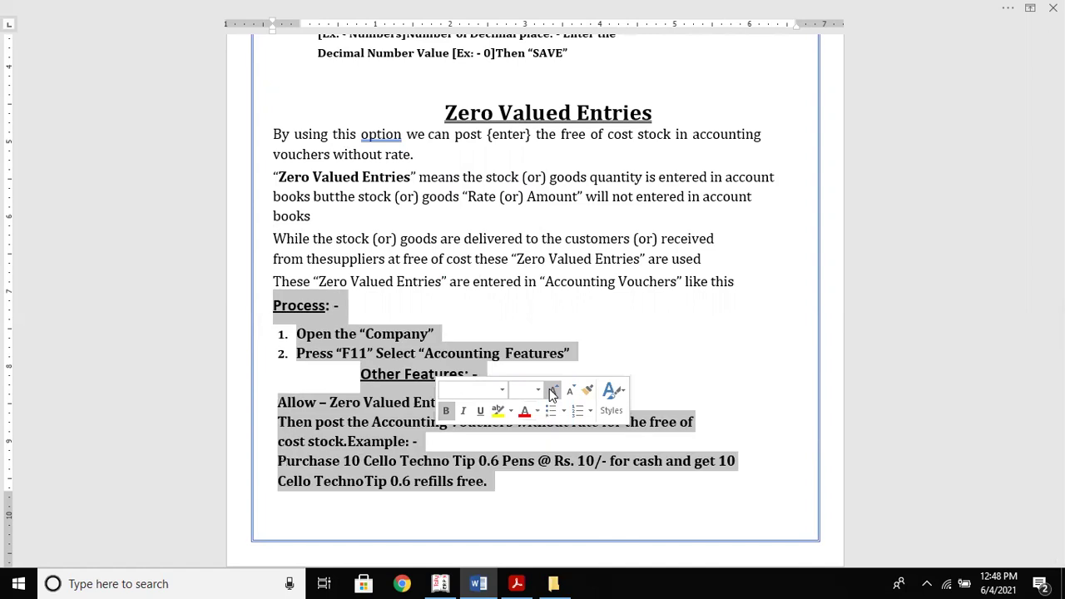
Enlarge and unbold the selected process steps, then bold the 'Process' heading
click(446, 410)
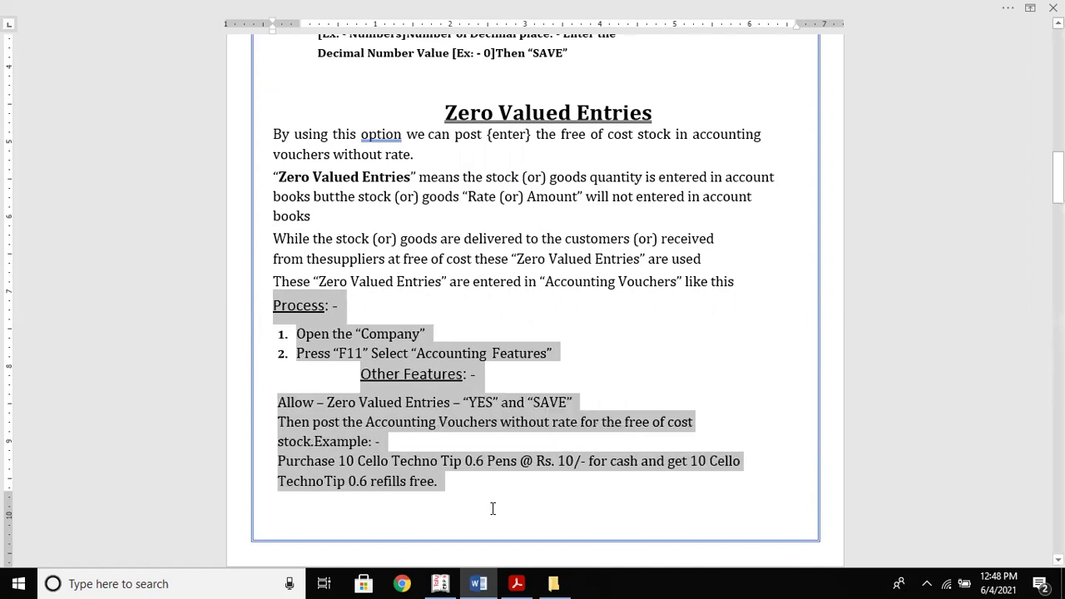
click(492, 508)
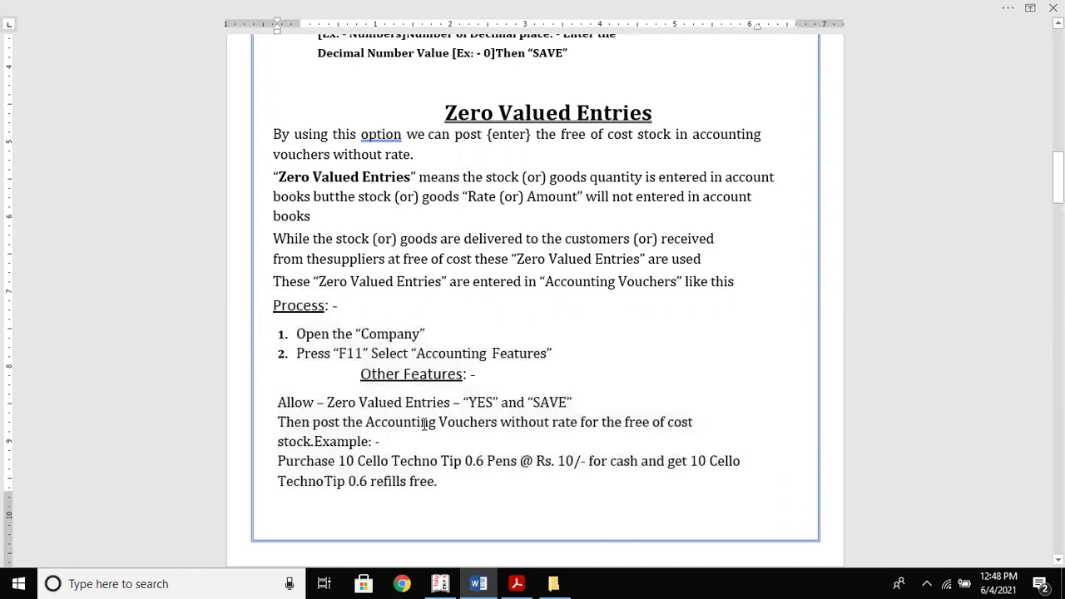
drag(273, 306, 331, 318)
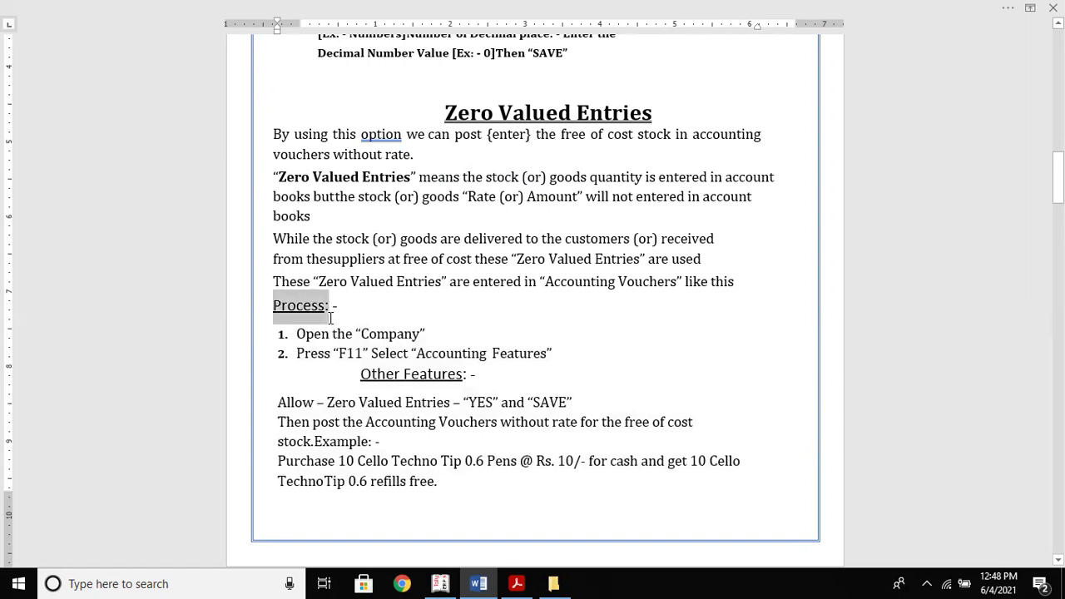
click(337, 293)
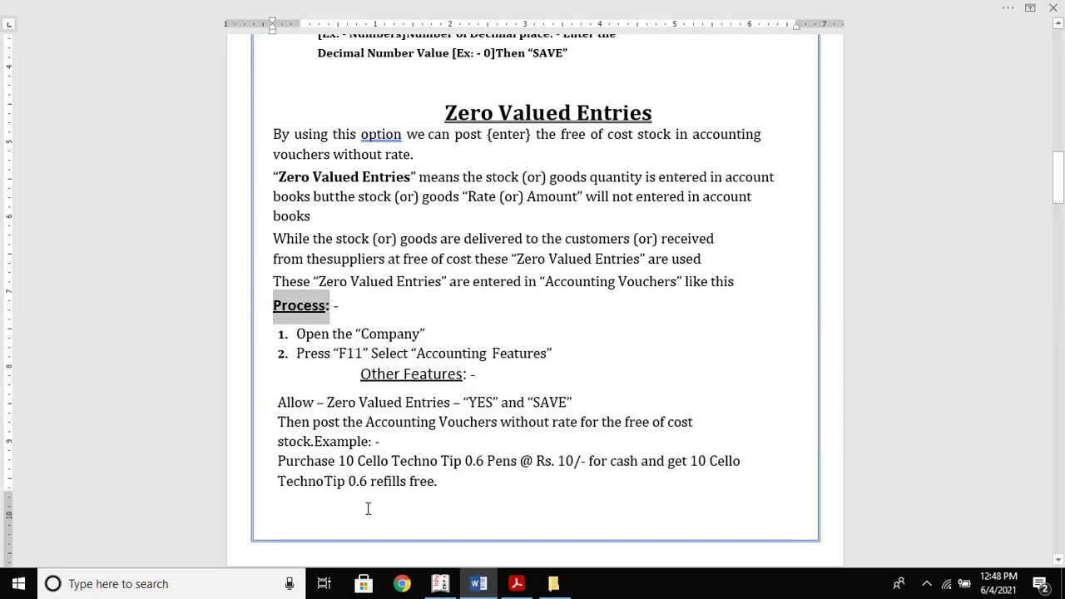
click(421, 525)
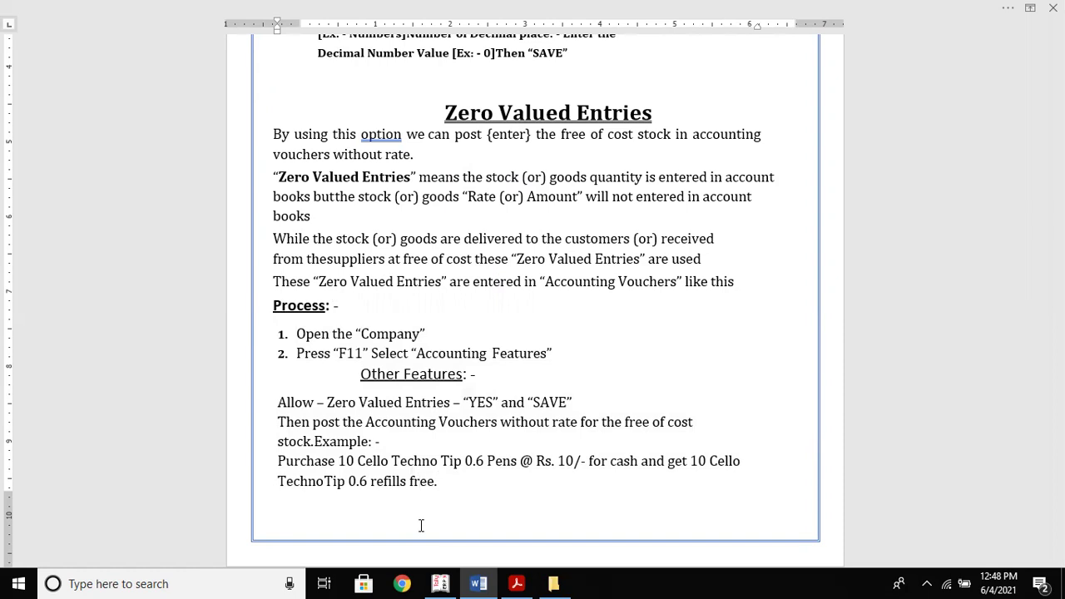
Move 'Example' onto its own bold line and delete 'Cello' from the purchase sentence
click(319, 441)
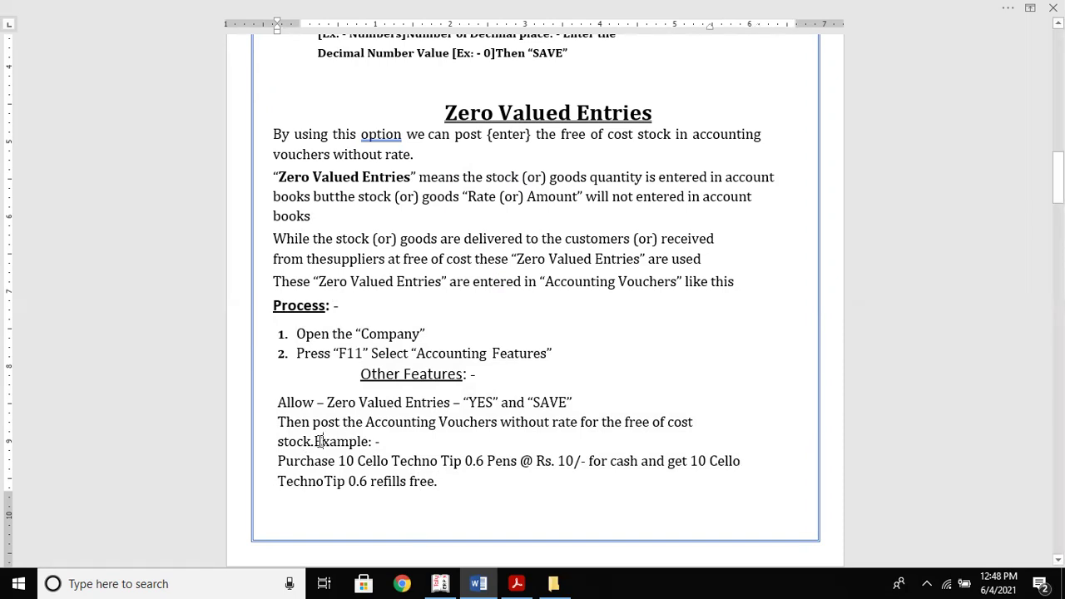
key(Return)
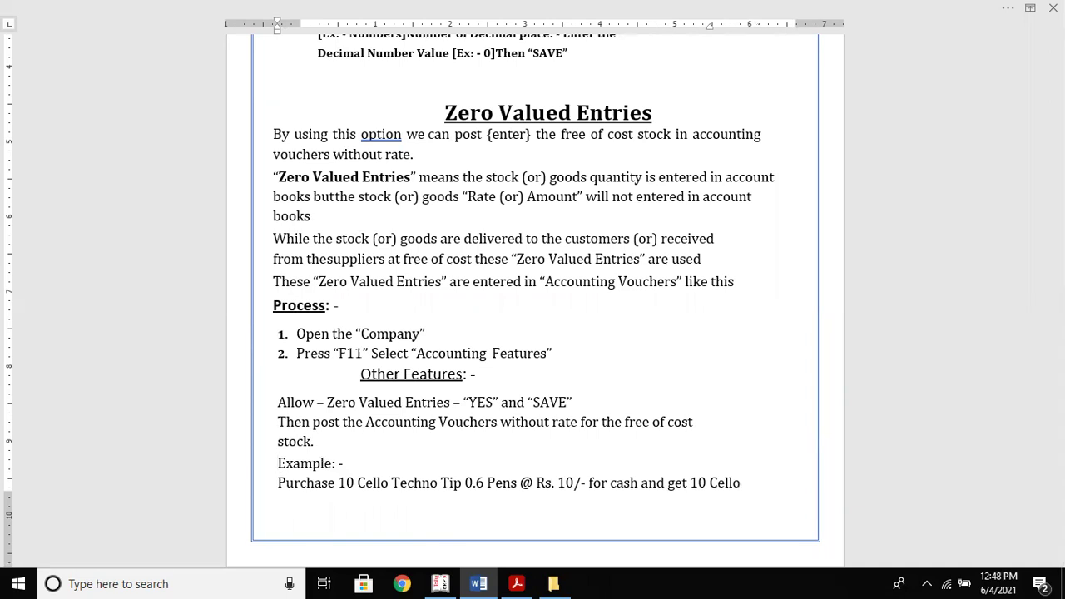
drag(278, 462, 348, 463)
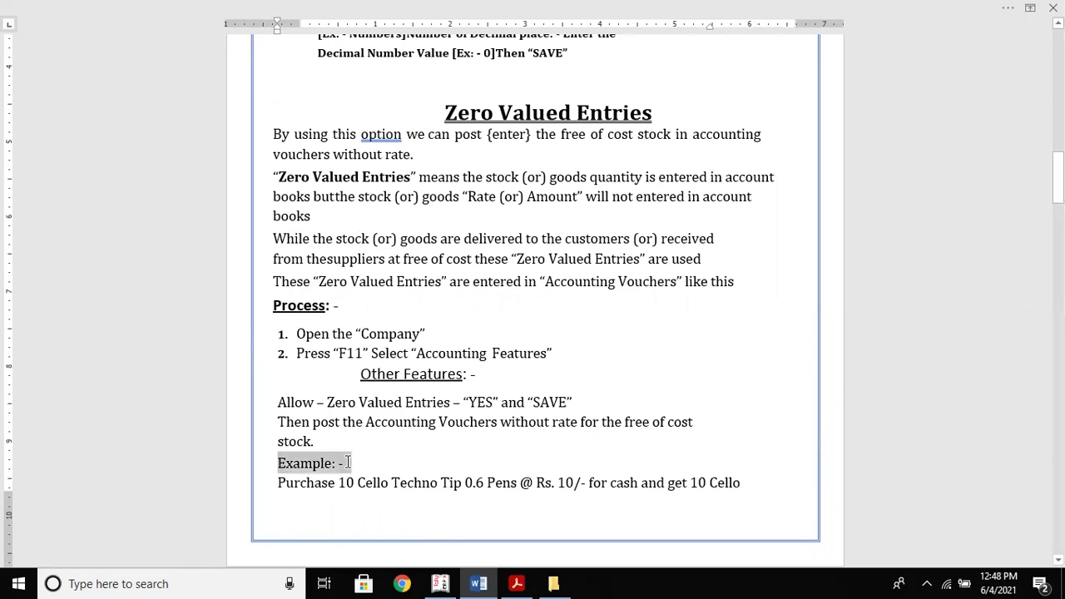
click(357, 435)
click(359, 482)
key(Delete)
key(Delete)
key(Delete)
key(Delete)
key(Delete)
key(Delete)
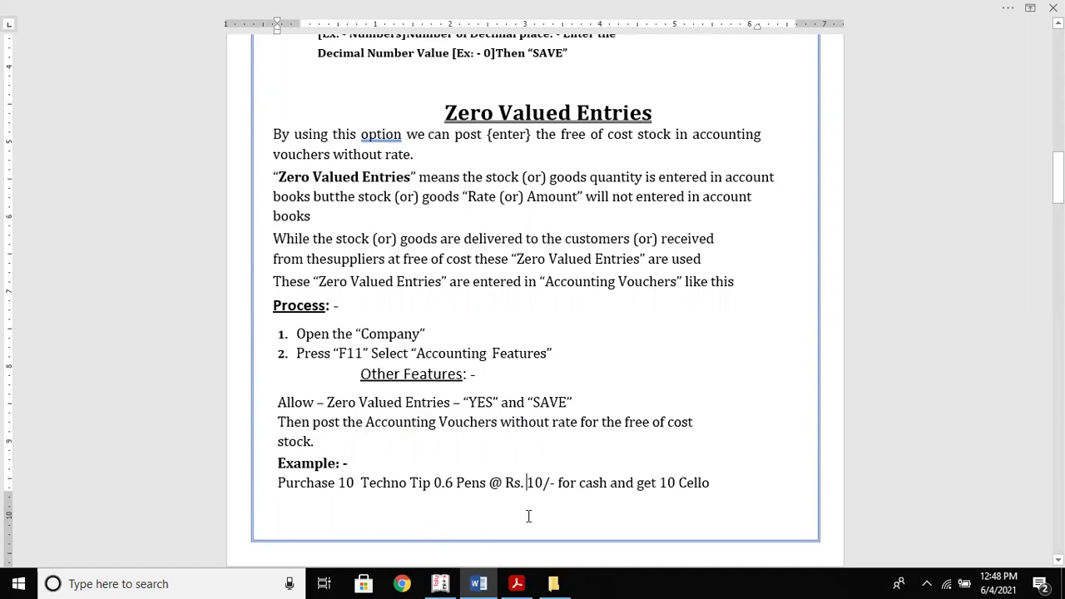
Delete the second 'Cello' before TechnoTip in the free refills line
scroll(528, 516, down, 4)
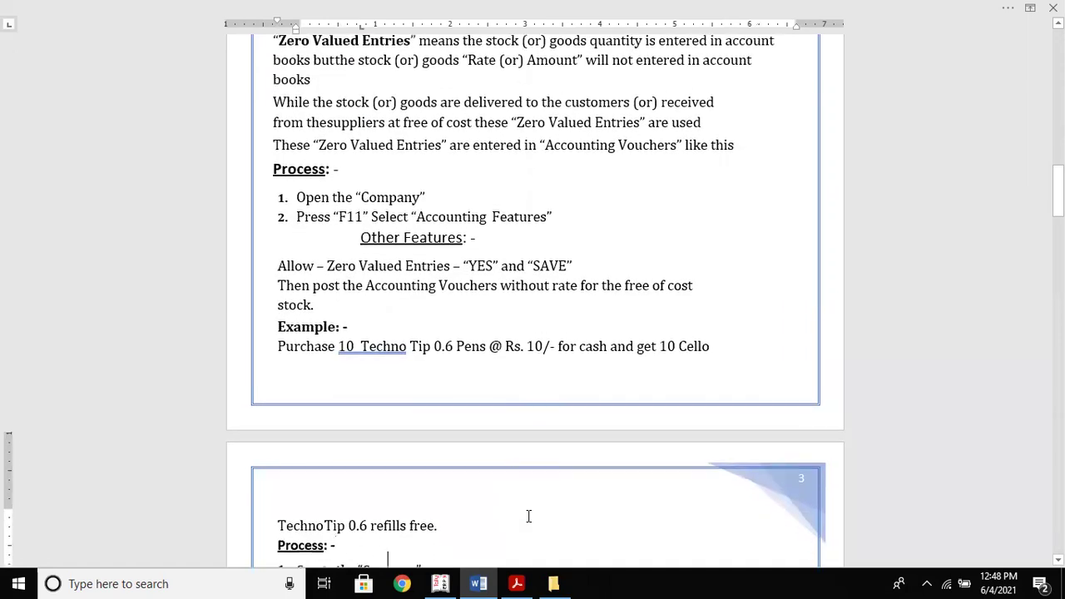
scroll(528, 515, down, 2)
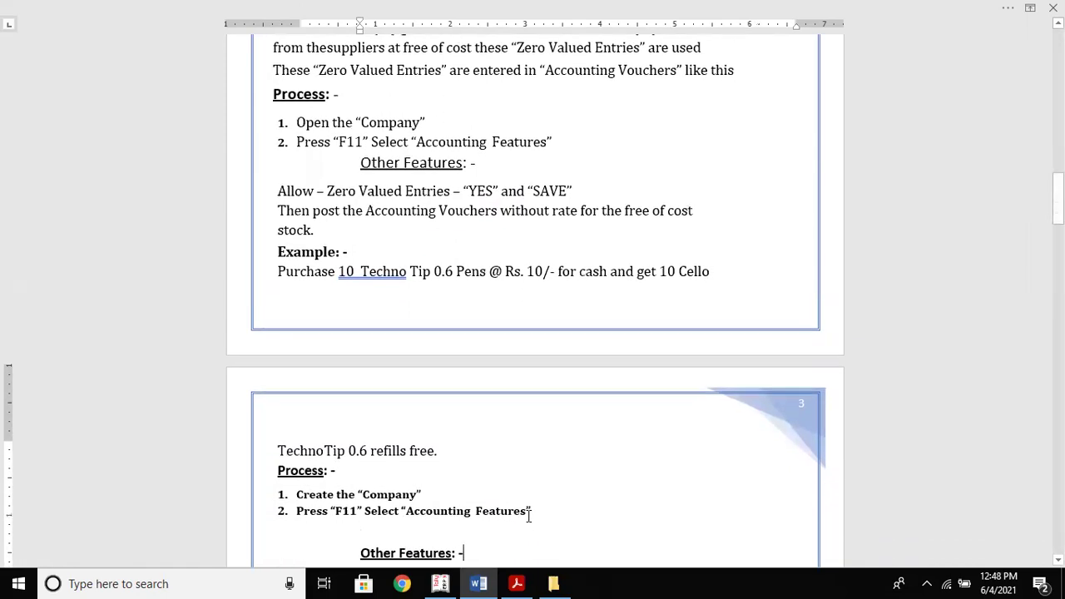
click(678, 270)
key(Delete)
key(Delete)
key(Delete)
key(Delete)
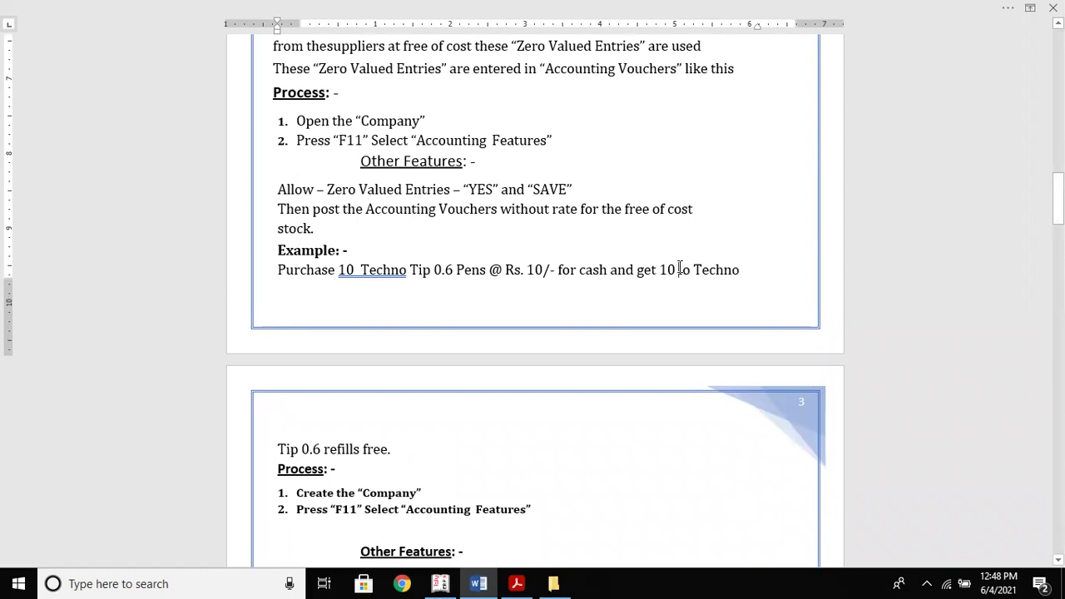
key(Delete)
key(Delete)
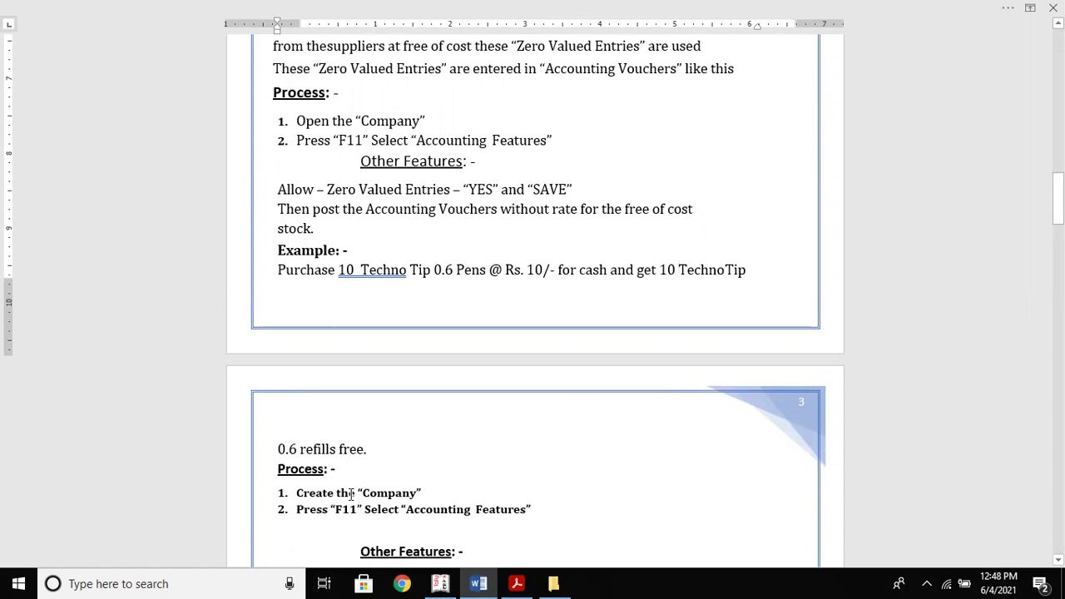
Grow the page 3 'Process: -' heading to 14 points with Grow Font
drag(279, 469, 335, 470)
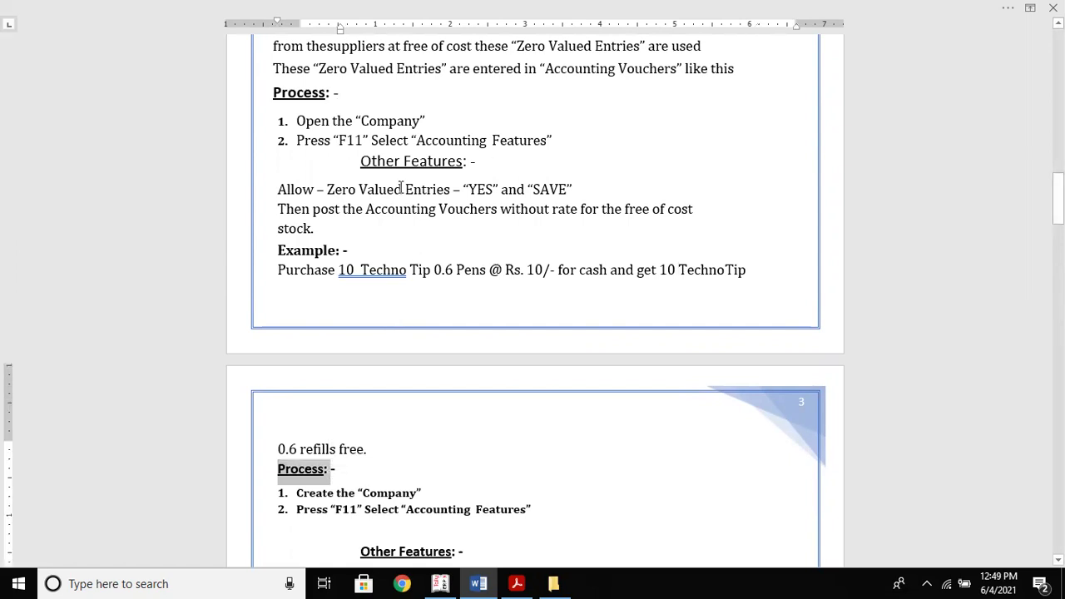
right_click(303, 485)
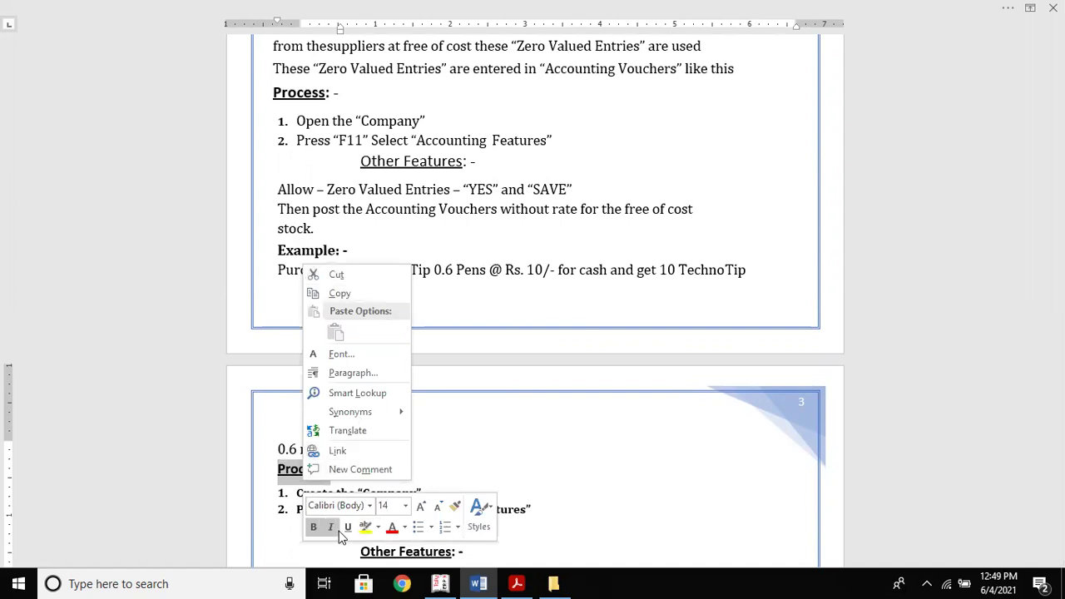
click(420, 506)
click(504, 430)
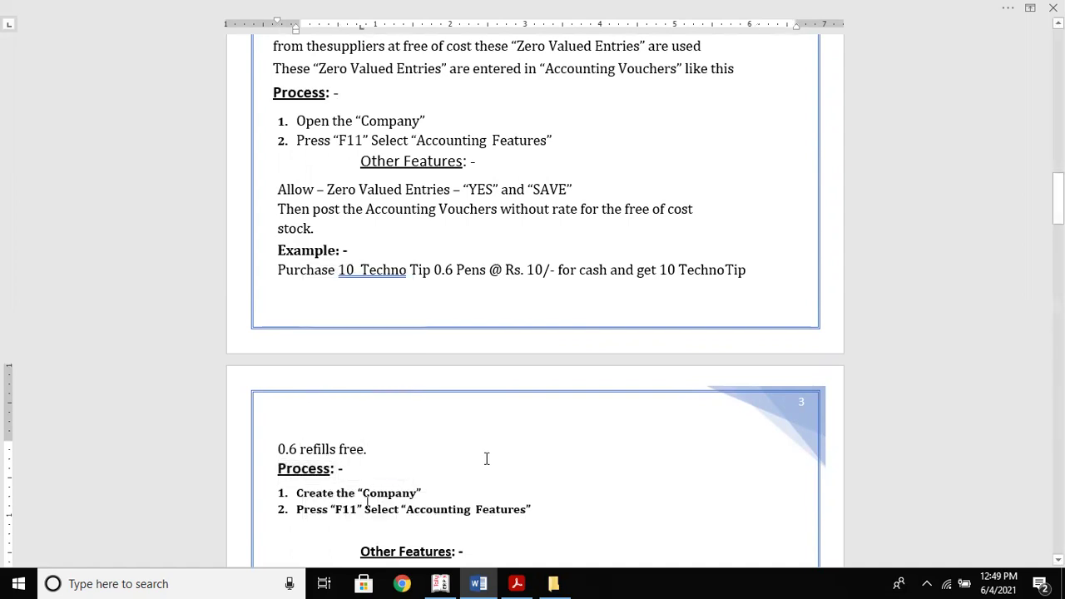
scroll(487, 459, down, 5)
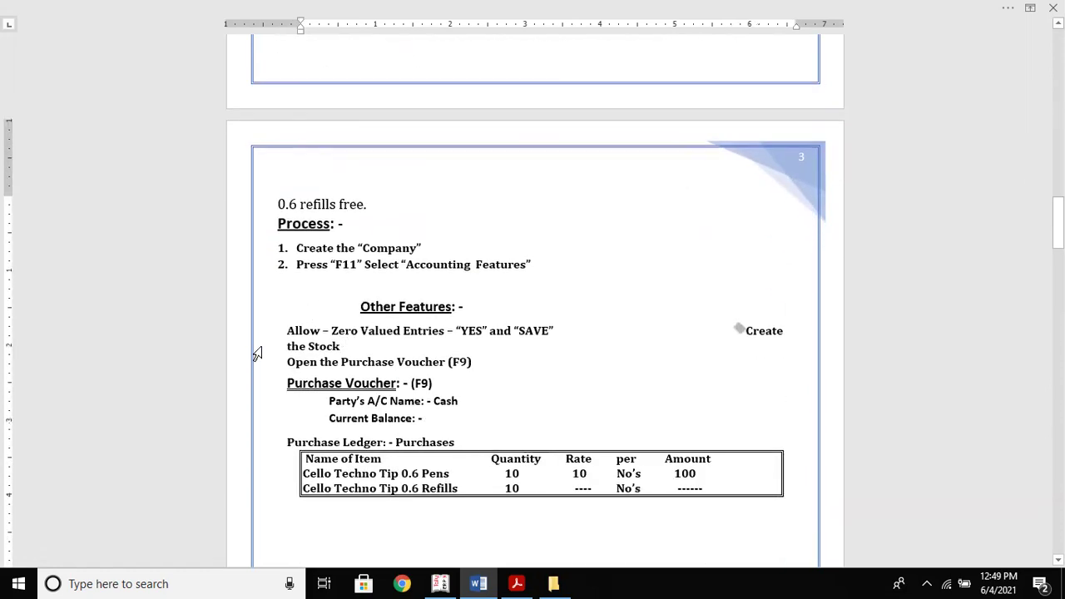
Enlarge the page 3 steps and purchase table, and cut the small picture beside Create
drag(294, 248, 574, 486)
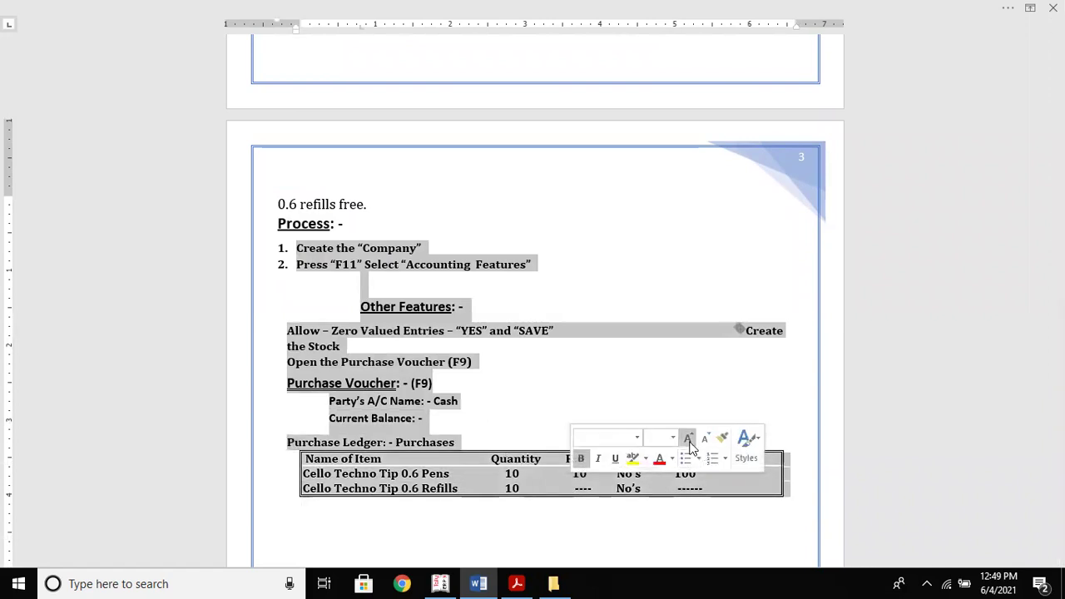
click(688, 437)
click(740, 338)
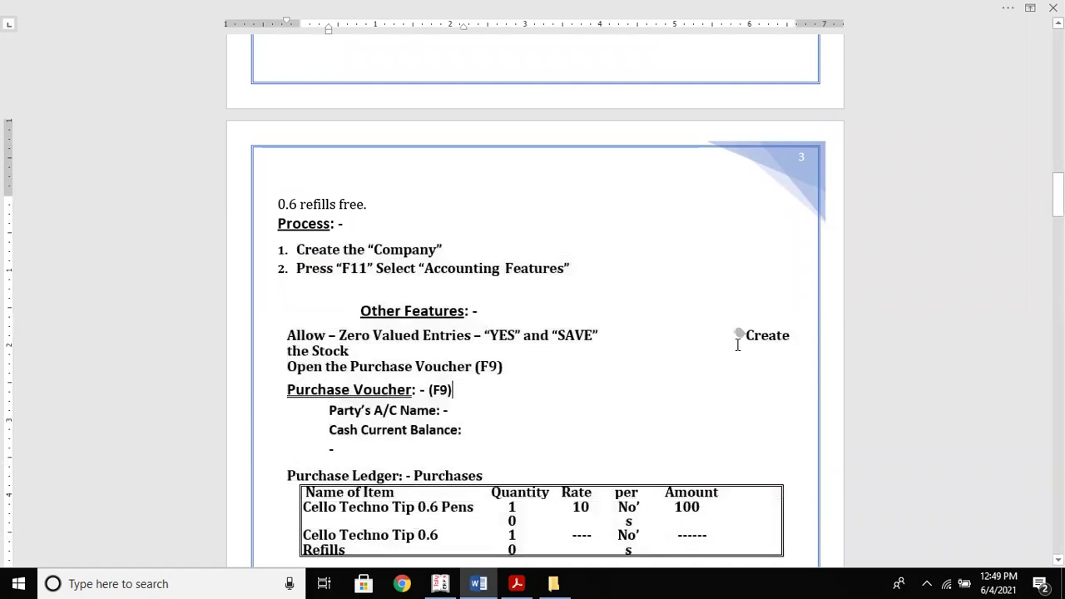
click(740, 338)
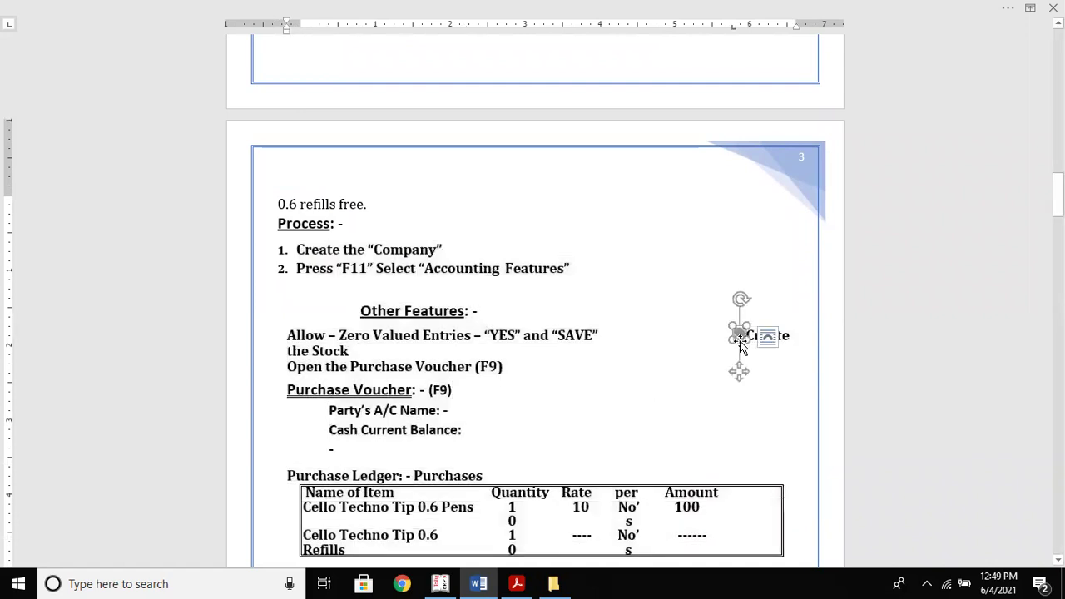
right_click(739, 343)
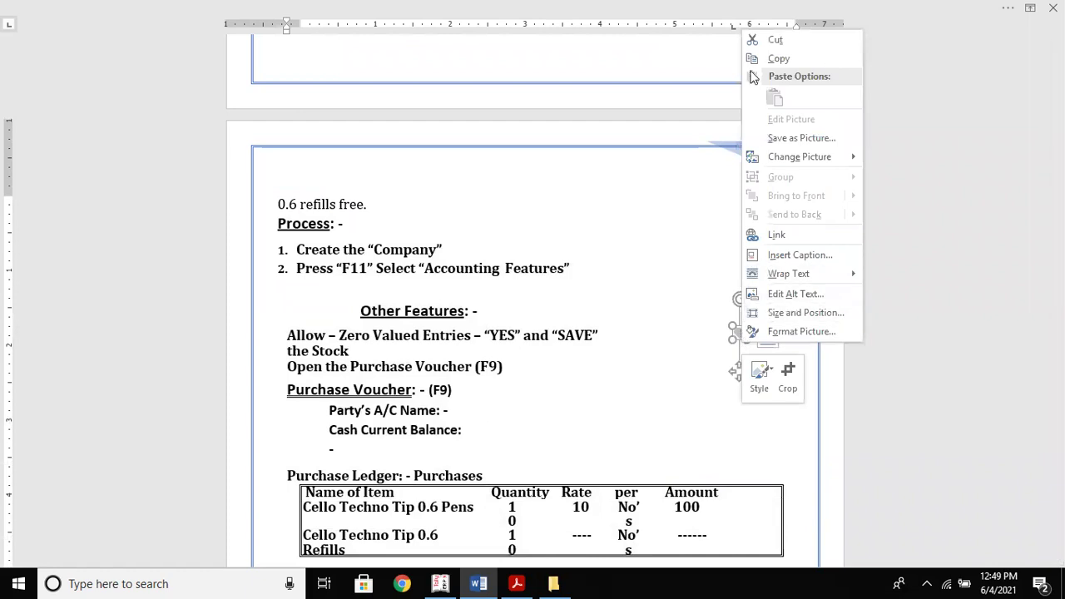
click(767, 43)
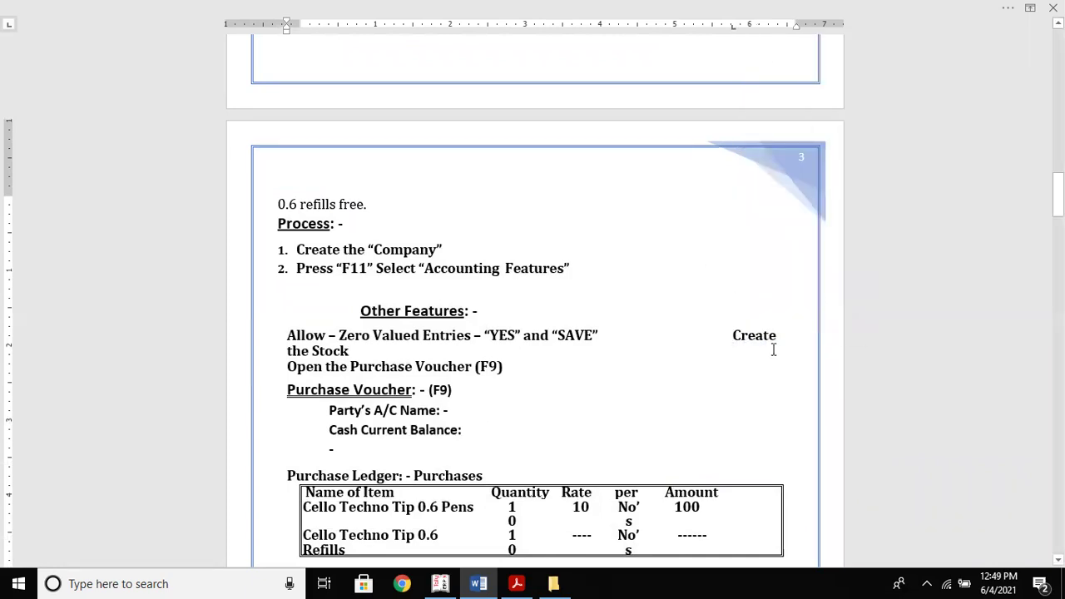
Put 'Create the Stock' on its own line and unbold the steps through Cash Current Balance
key(Return)
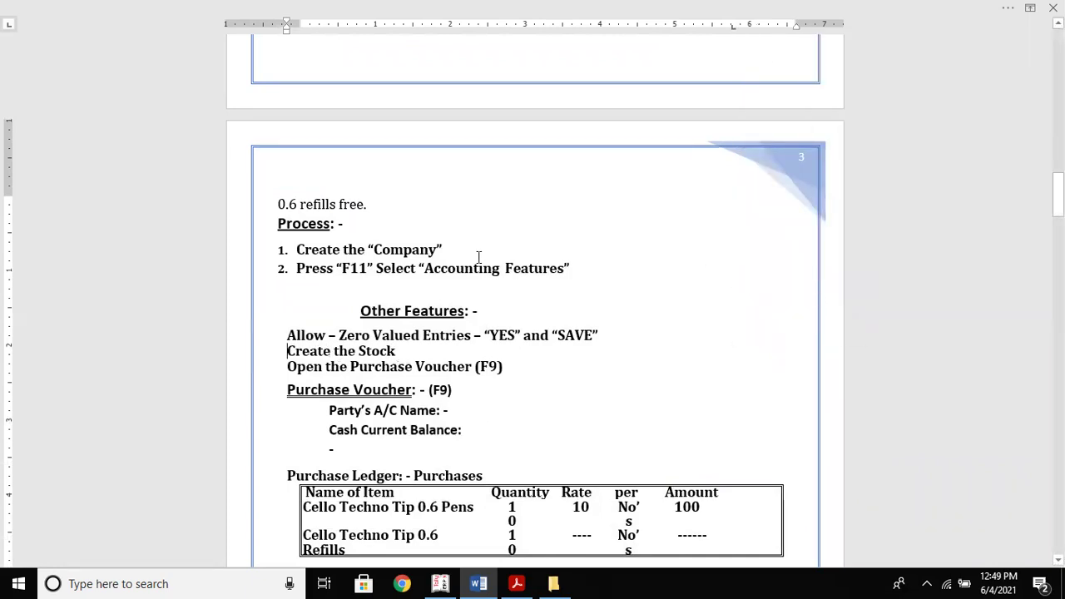
drag(300, 250, 485, 455)
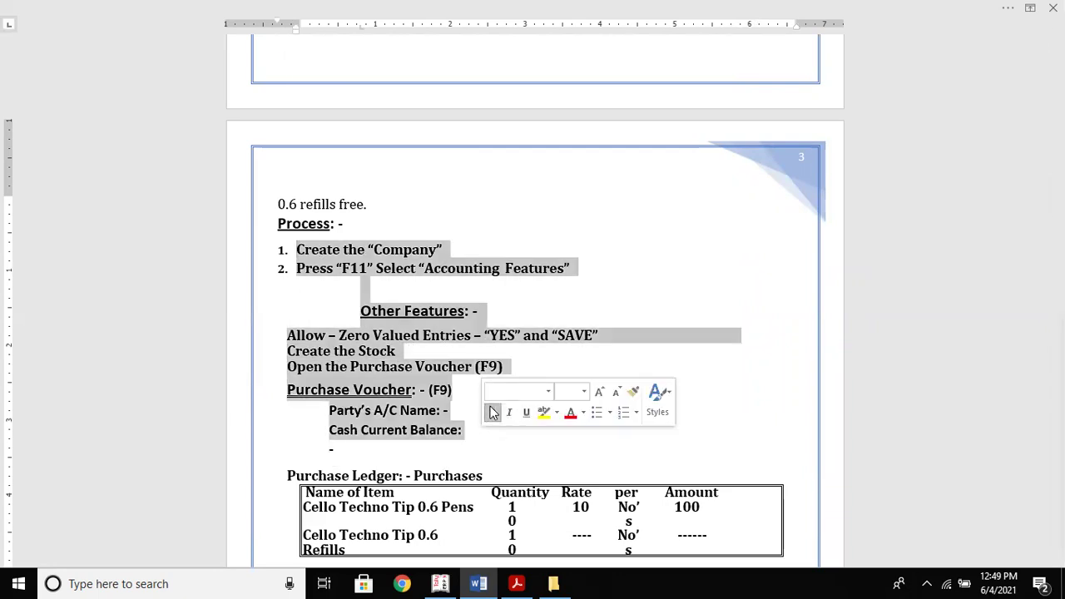
click(492, 412)
click(472, 436)
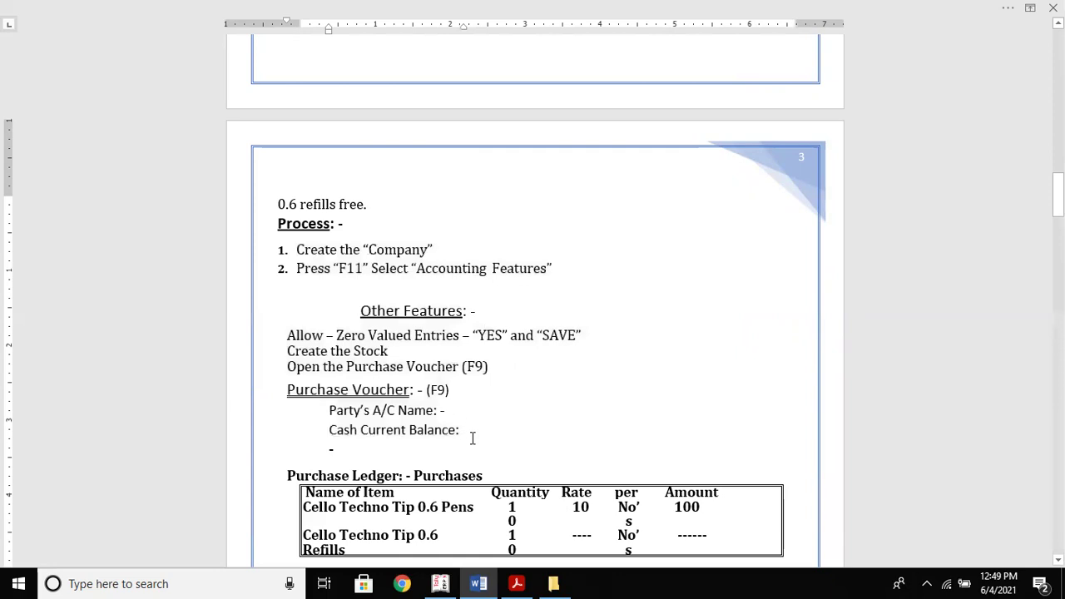
key(Up)
key(Up)
key(Up)
key(Up)
key(Up)
key(Up)
key(Up)
key(Up)
key(Up)
key(Up)
key(Up)
key(Up)
key(Up)
key(Up)
key(Up)
key(Up)
key(Up)
key(Up)
key(Up)
key(Up)
key(Up)
key(Up)
key(Up)
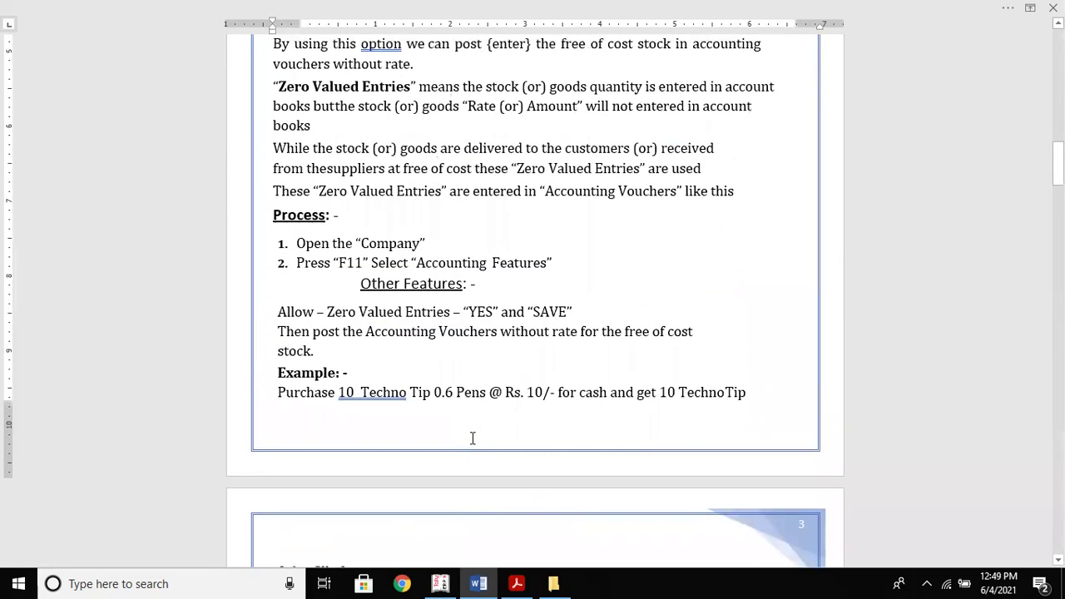
Quit Tally's Stock Group Creation without saving the group
key(alt+Tab)
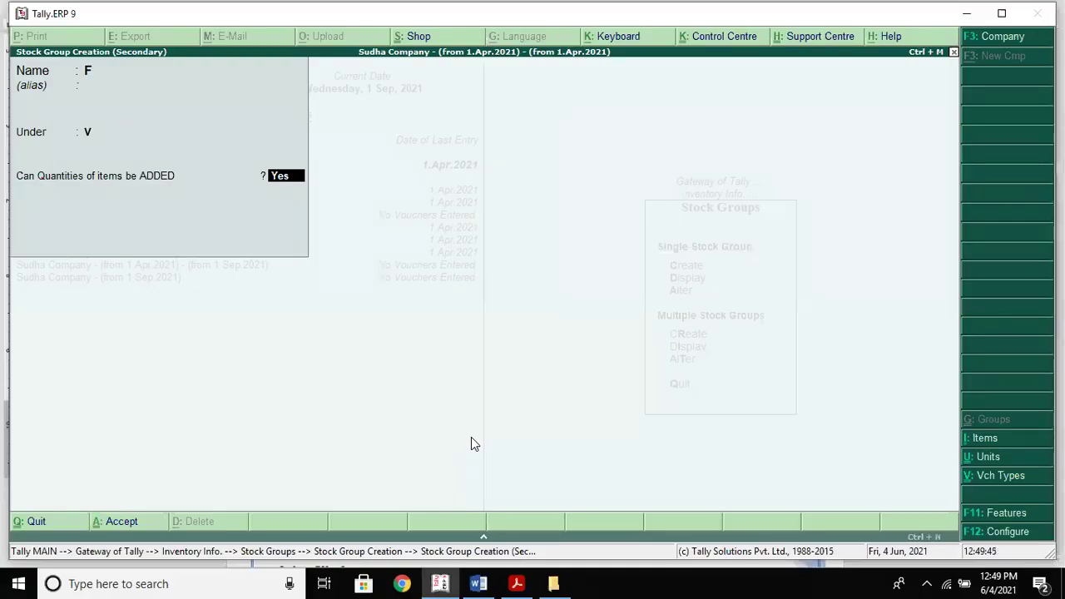
key(Escape)
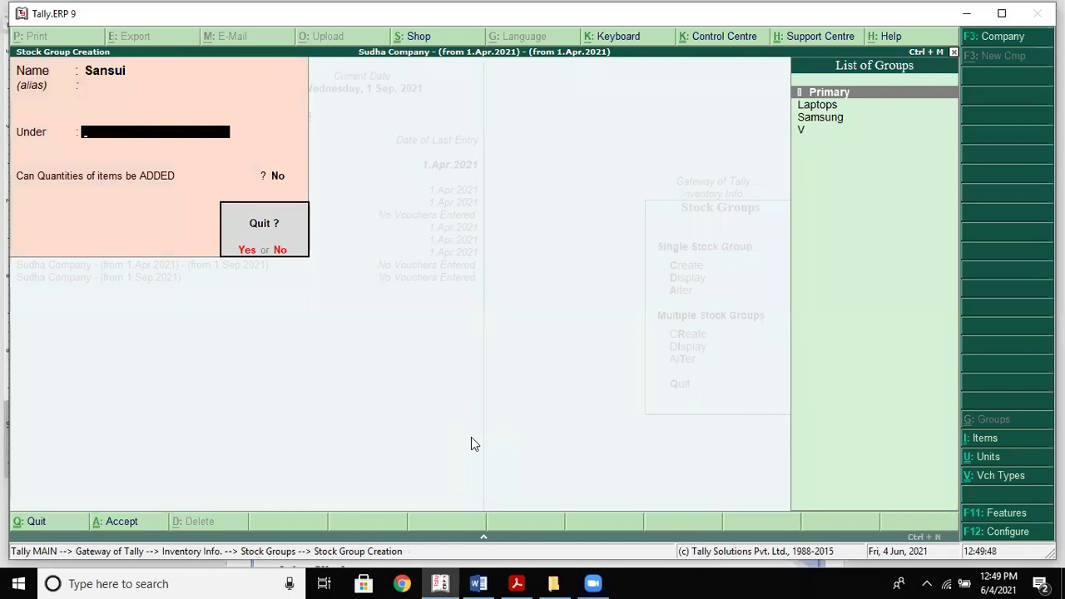
key(y)
key(Escape)
key(Escape)
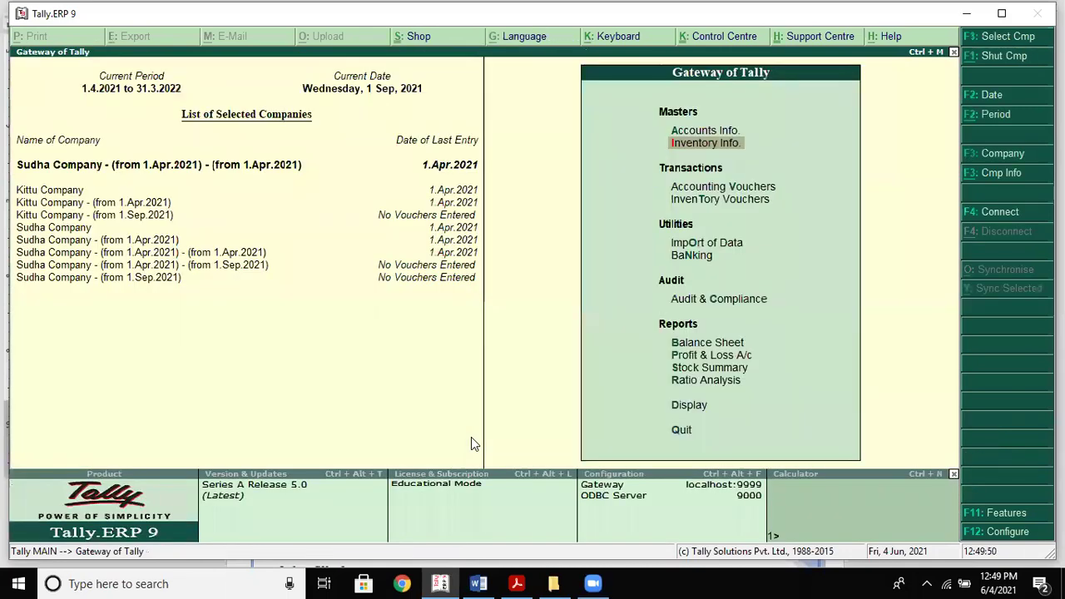
Load Trade Company through Alt+F3 Select Company
key(alt+F3)
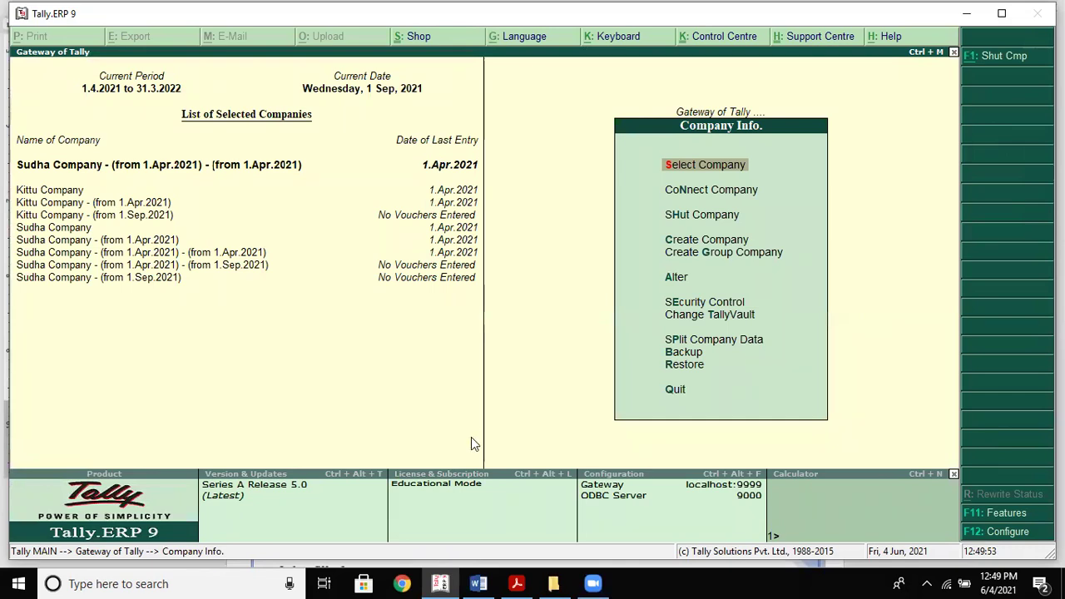
key(Return)
key(Down)
key(Down)
key(Down)
key(Down)
key(Down)
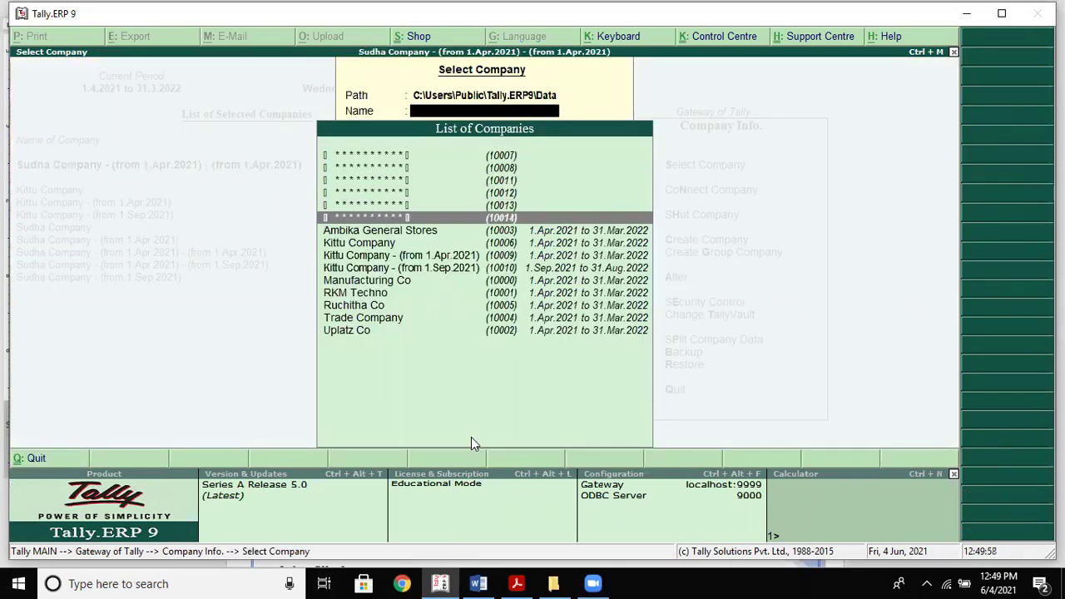
key(Down)
key(Down)
key(Down)
key(Down)
key(Down)
key(Down)
key(Down)
key(Down)
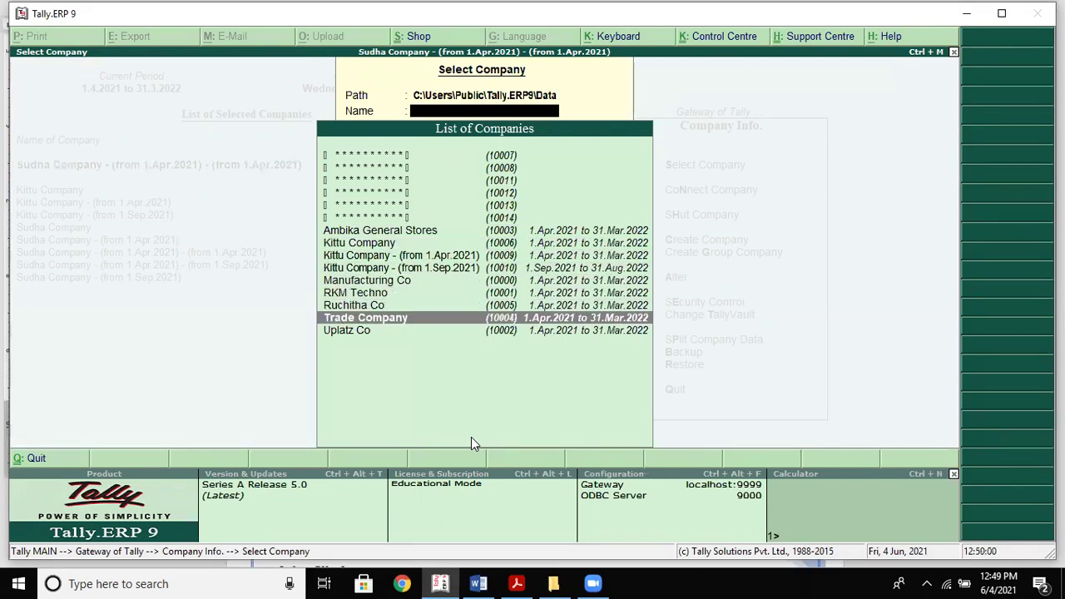
key(Return)
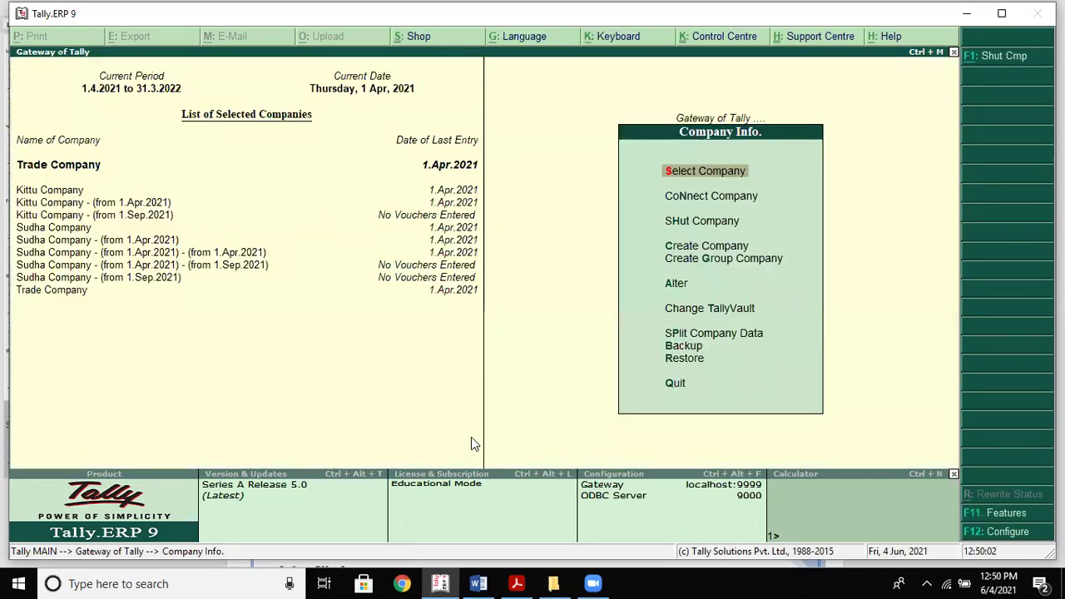
View Trade Company's F12 General and Accts / Inventory Info settings unchanged, then return to Word
key(F12)
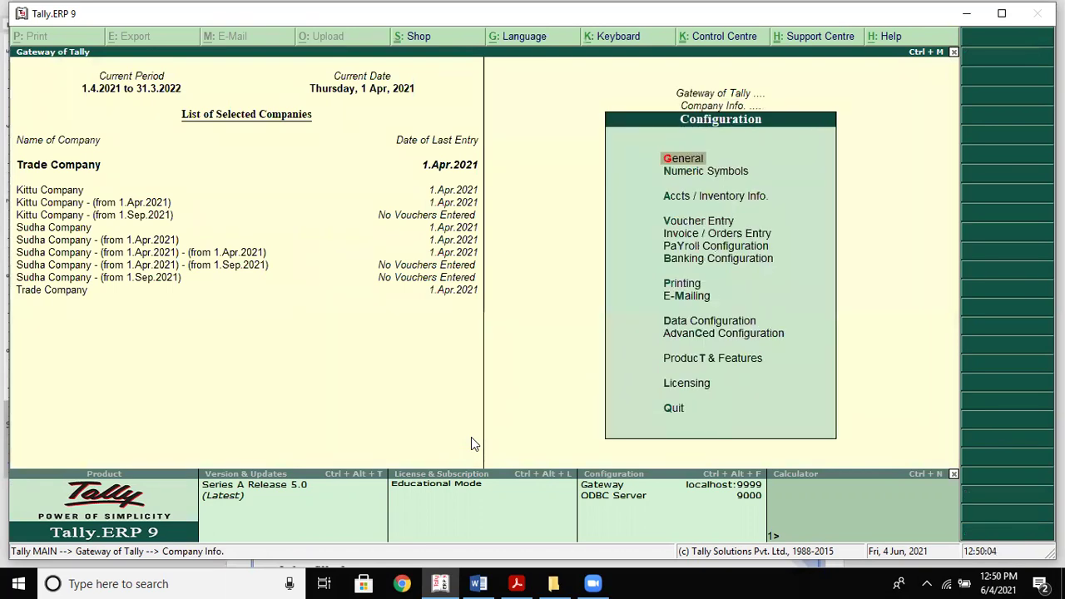
key(Return)
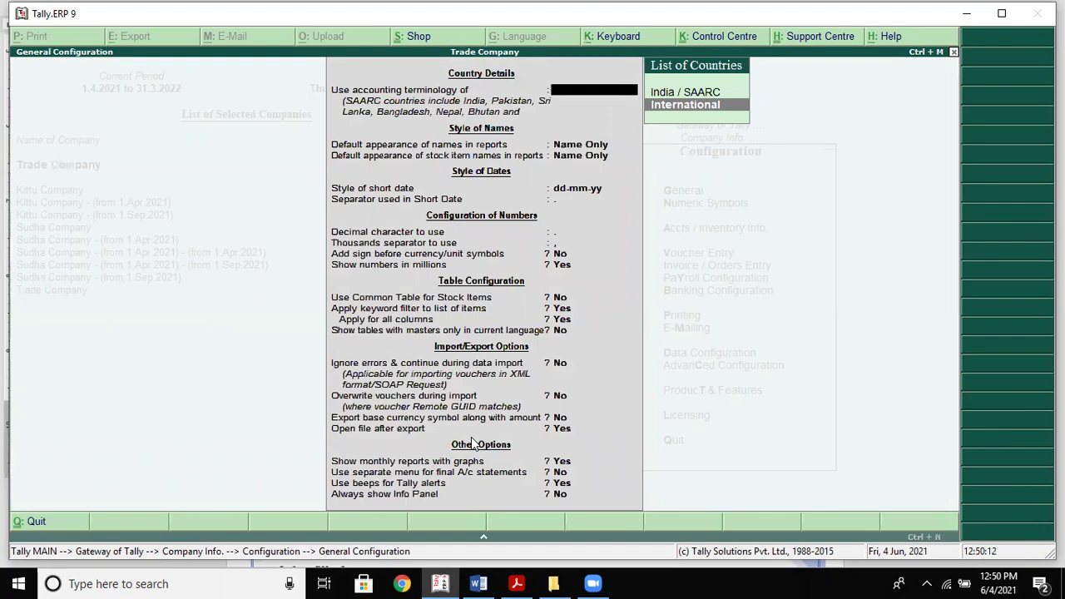
key(Escape)
key(Down)
key(Down)
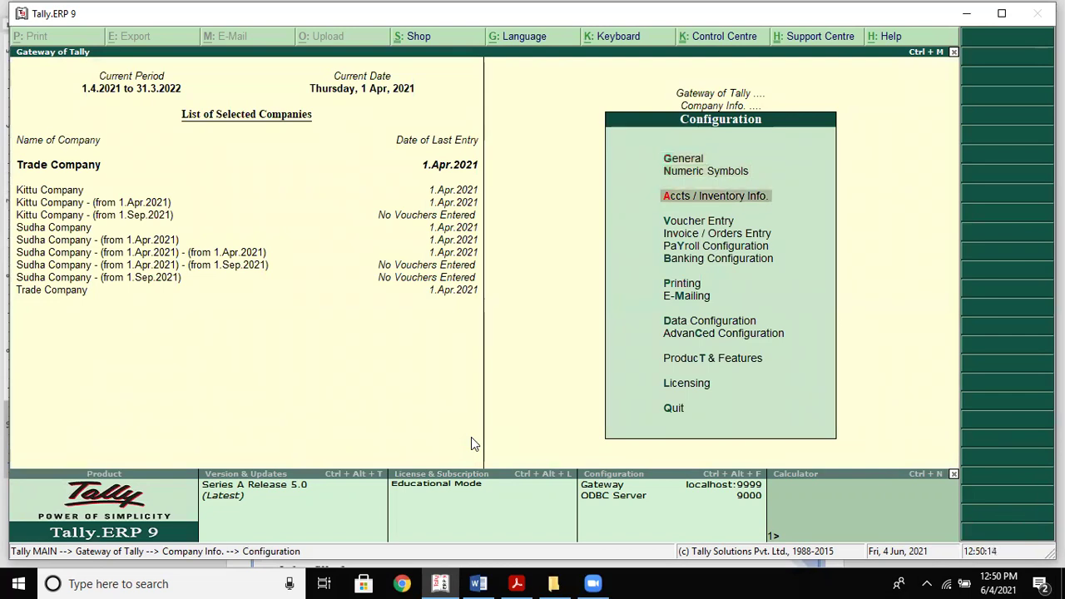
key(Return)
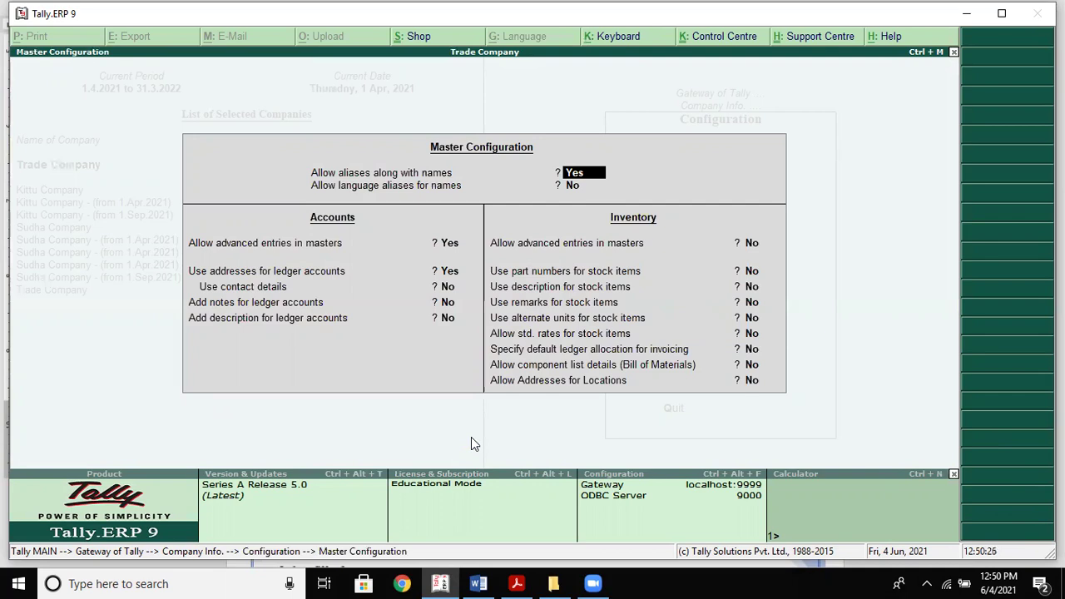
key(Escape)
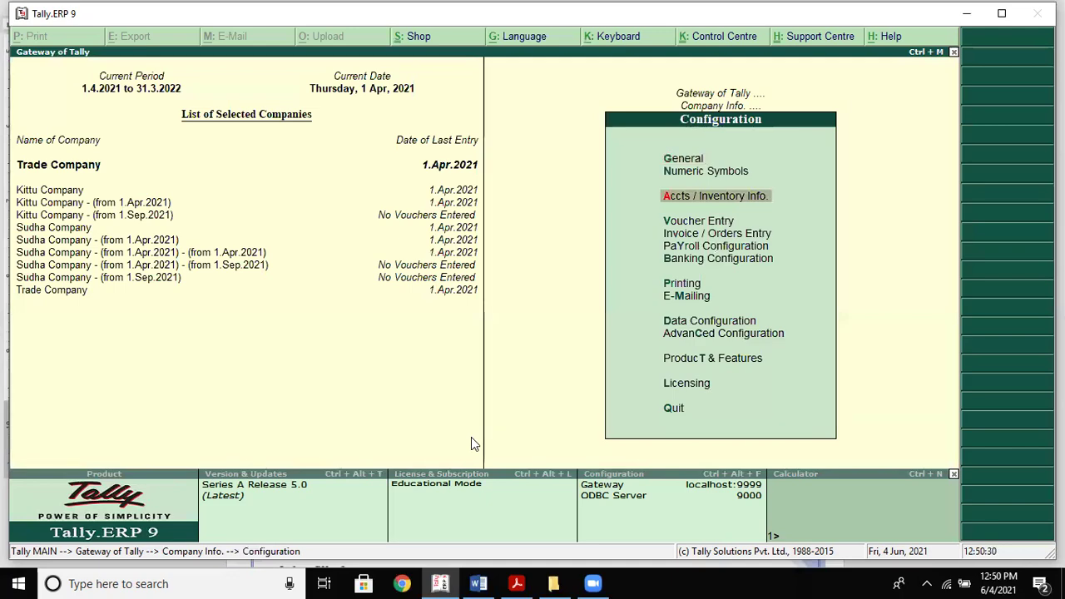
key(alt+Tab)
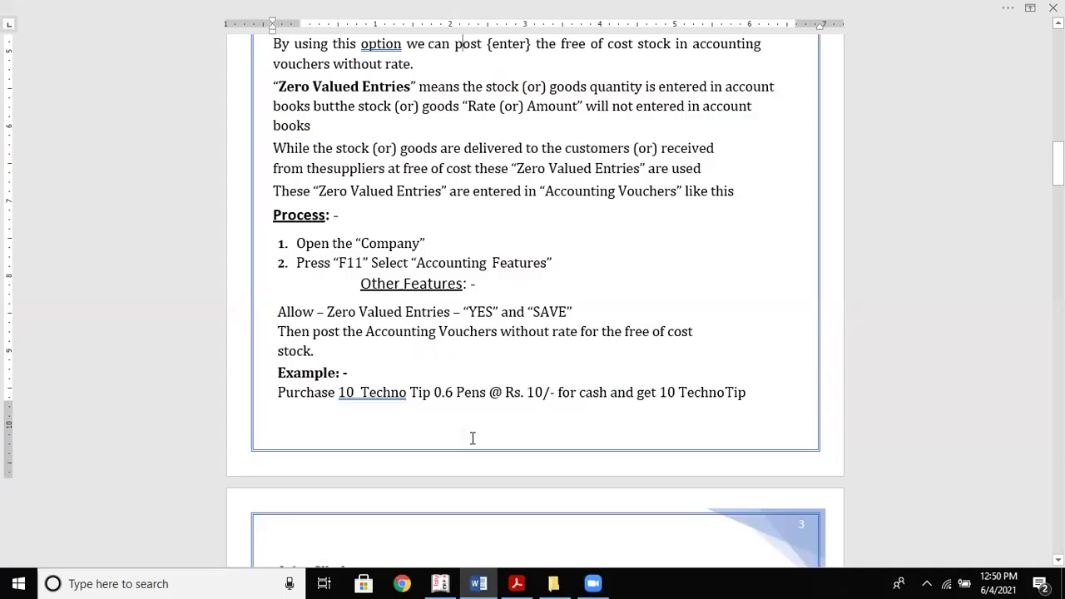
Back out to Company Info, reselect Trade Company, and open F11 Company Features
key(alt+Tab)
key(Up)
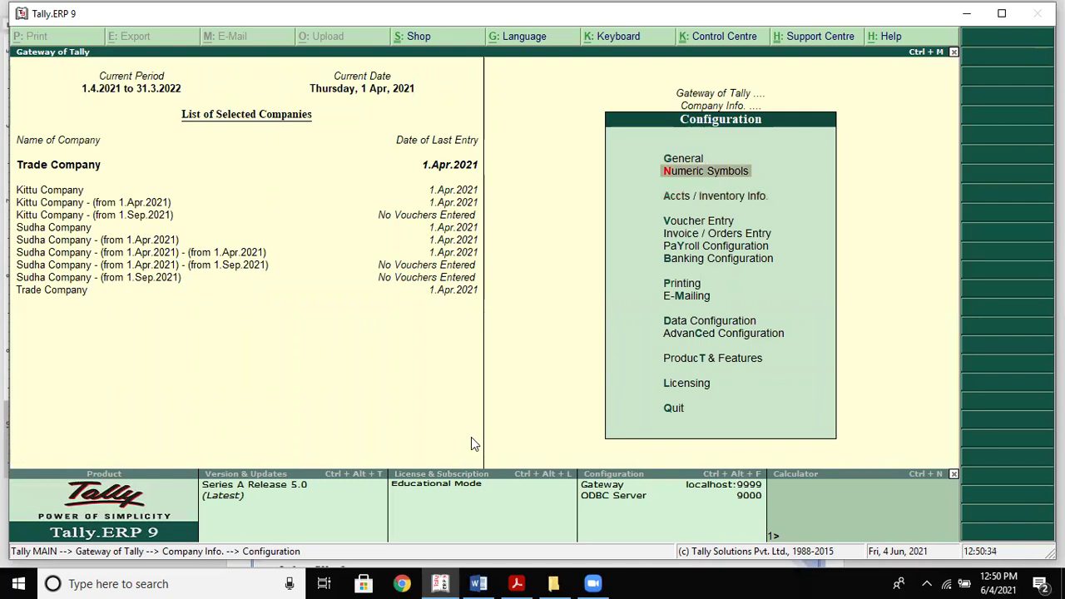
key(Up)
key(Escape)
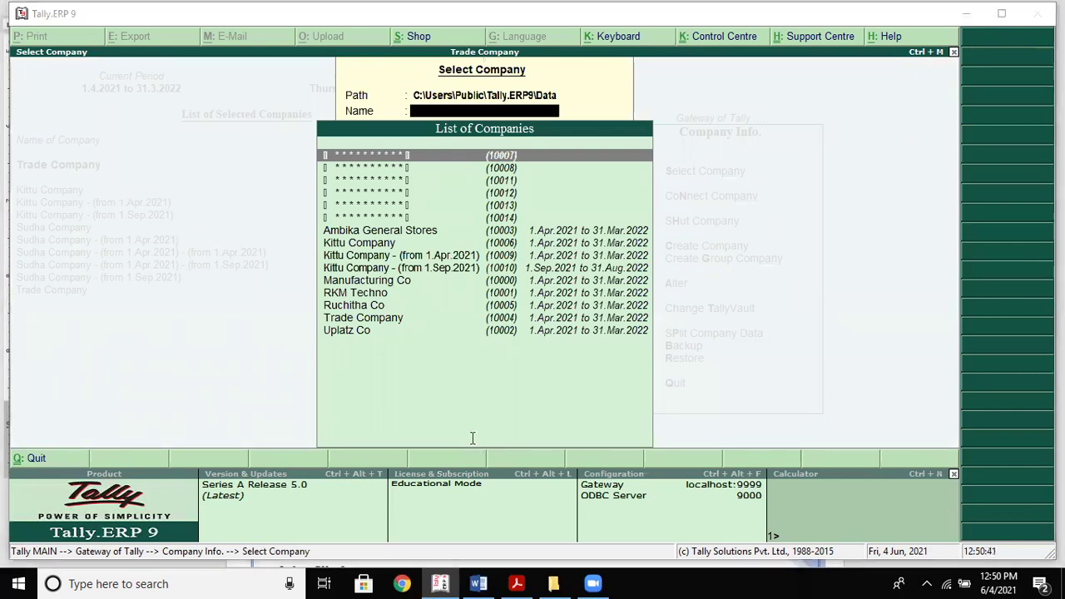
key(alt+Tab)
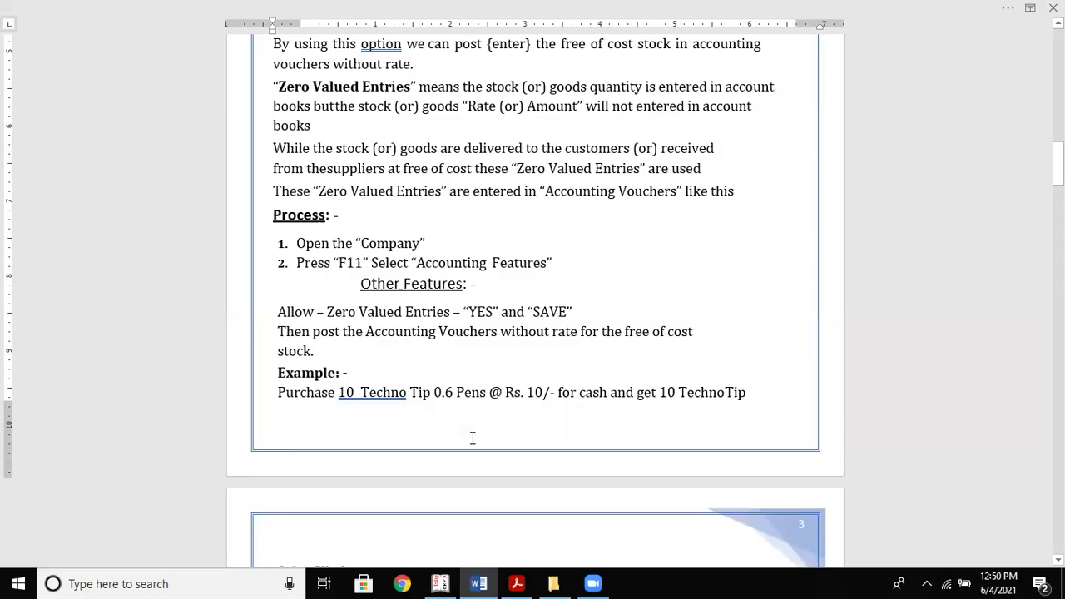
key(alt+Tab)
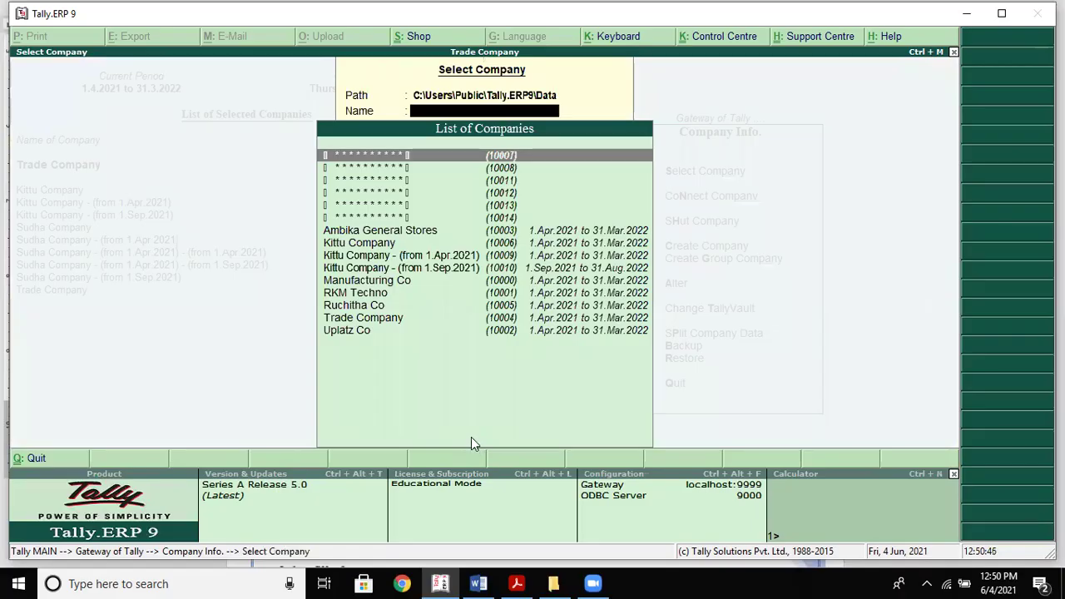
key(Down)
key(Down)
key(Down)
key(Down)
key(Down)
key(Down)
key(Down)
key(Down)
key(Down)
key(Down)
key(Down)
key(Down)
key(Down)
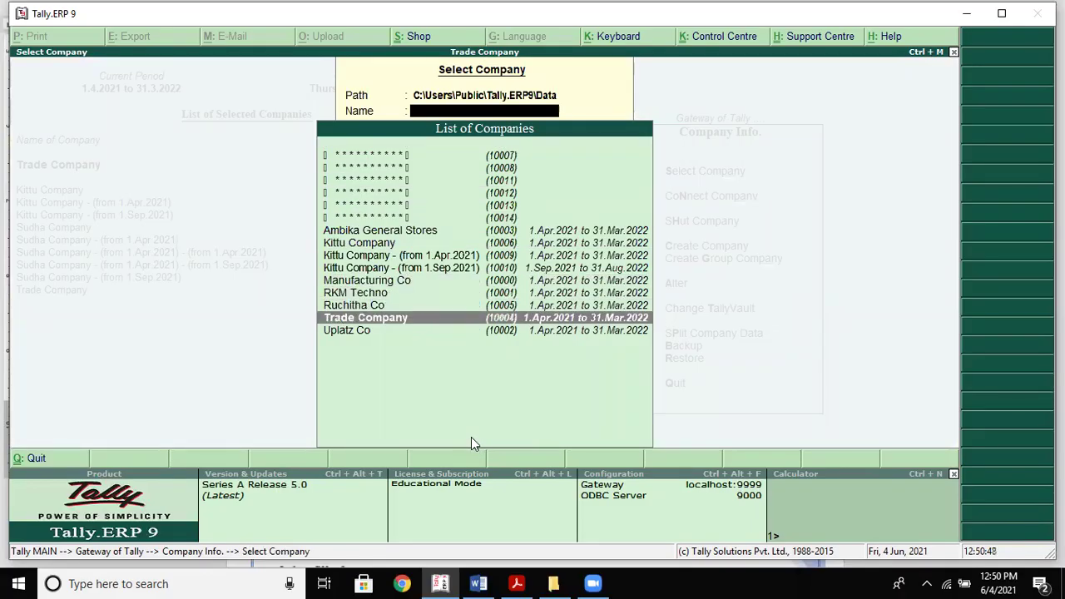
key(Return)
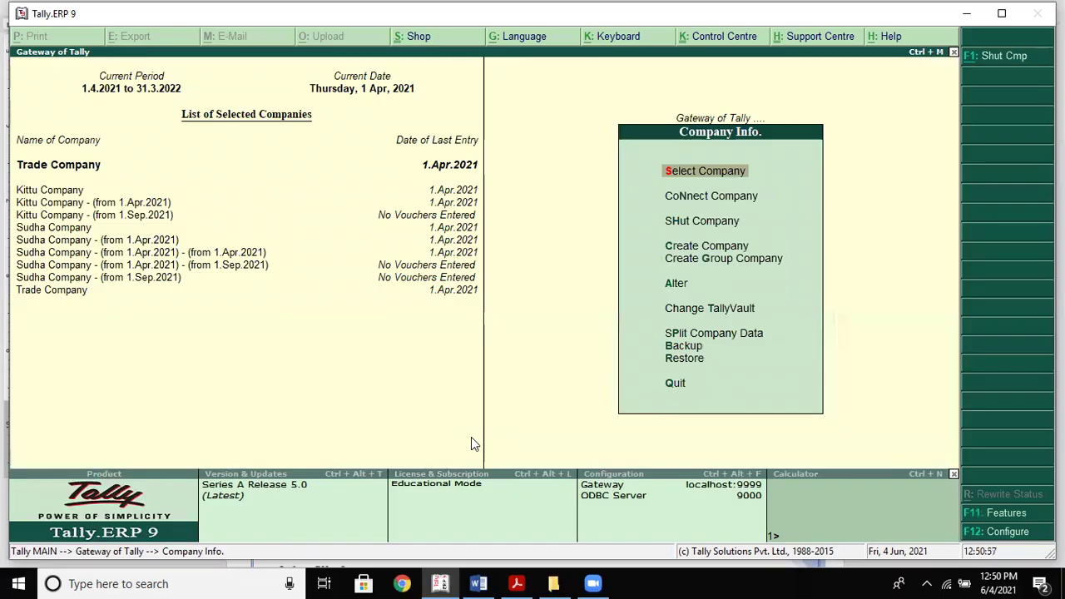
key(F11)
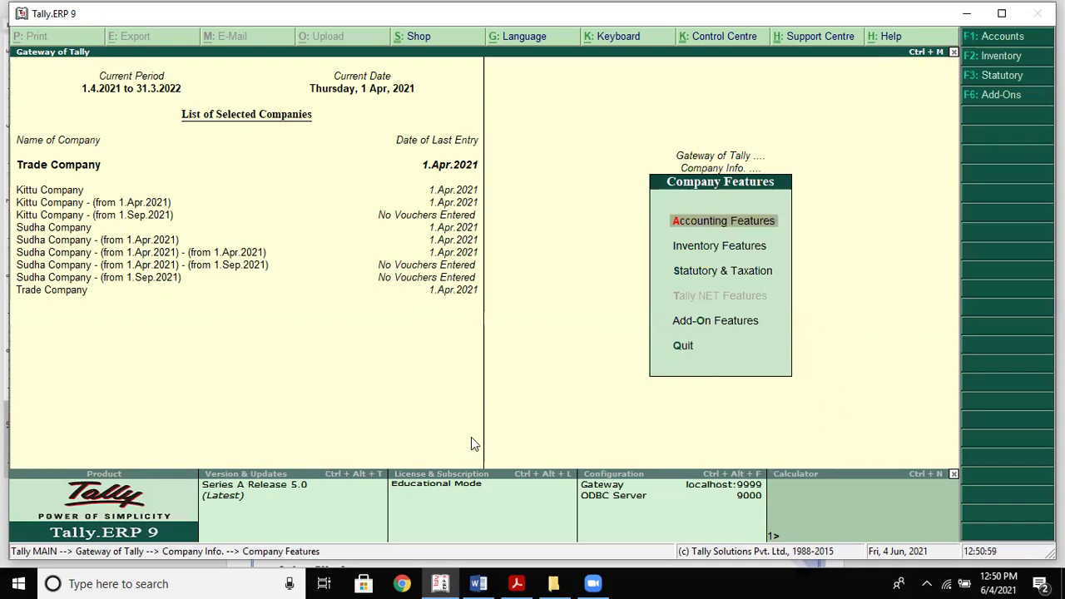
Set 'Allow zero valued entries' to Yes in Accounting Features, accept, and close the screen
key(Return)
key(Return)
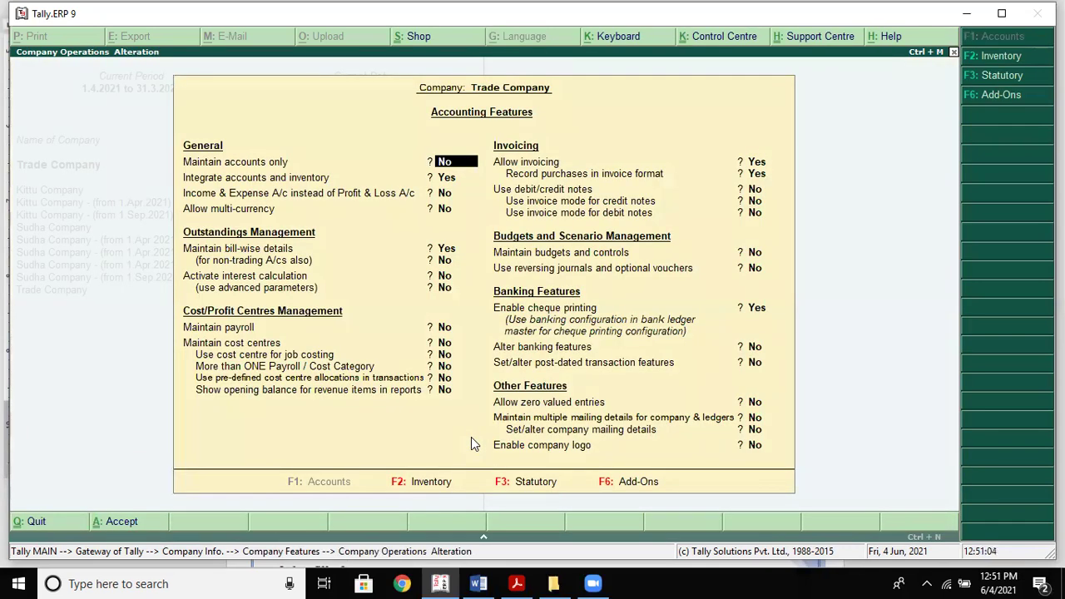
key(Return)
key(Return)
key(Return)
key(Return)
key(Return)
key(Return)
key(Return)
key(Return)
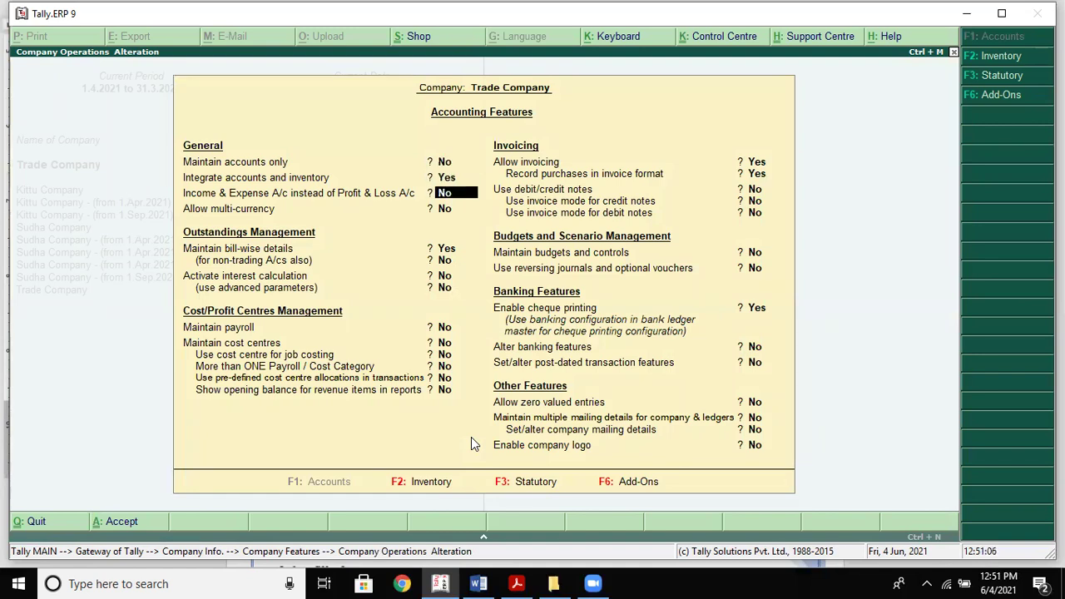
key(Return)
key(Return)
key(Return)
key(Return)
key(Return)
key(Return)
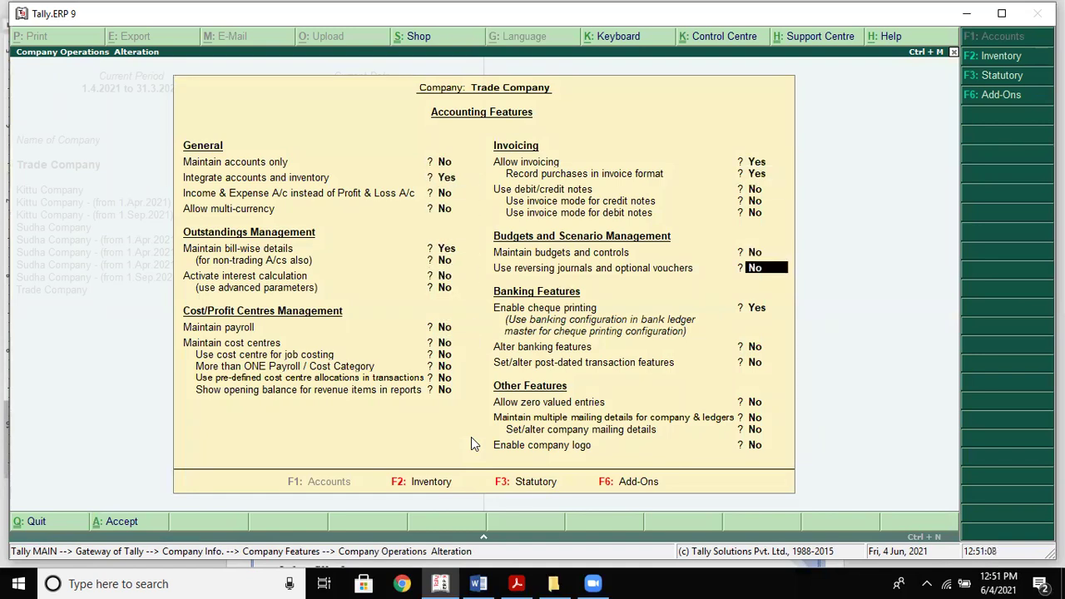
text(yes)
key(Return)
key(Return)
key(Return)
key(Return)
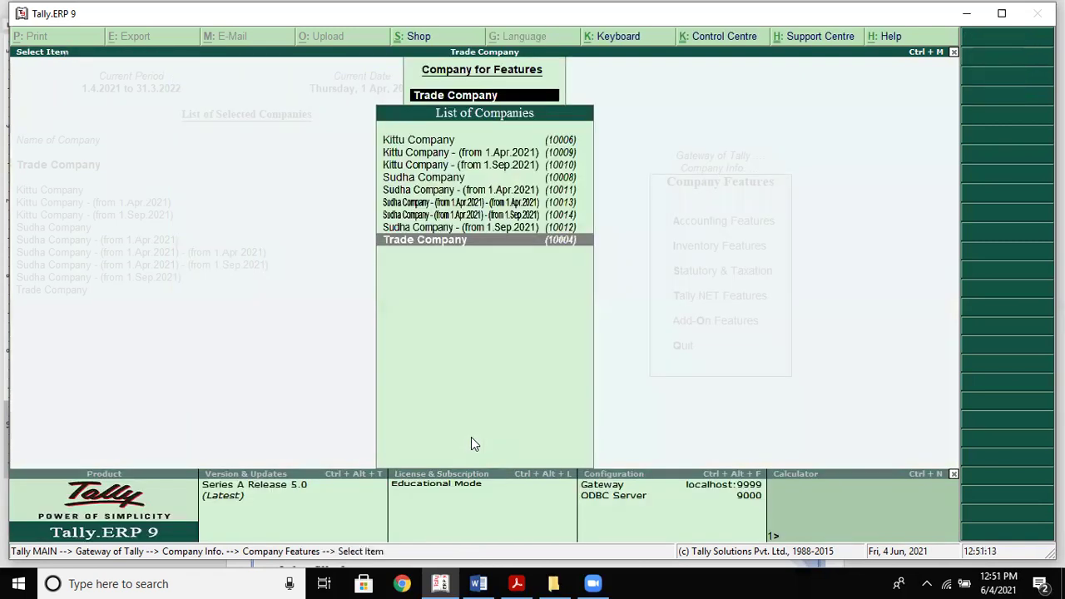
key(Return)
key(alt+Tab)
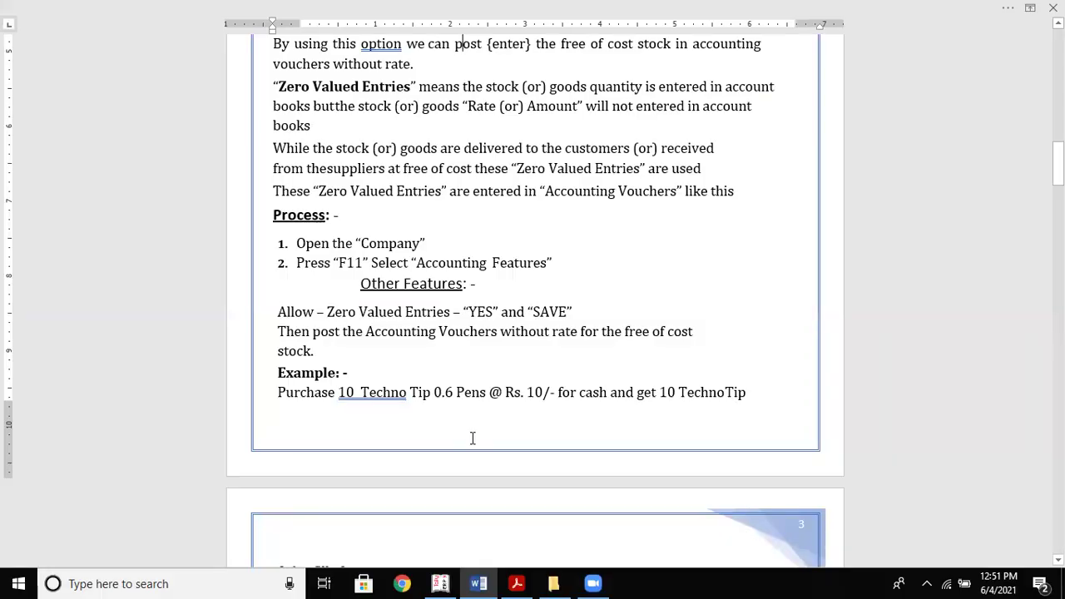
key(alt+Tab)
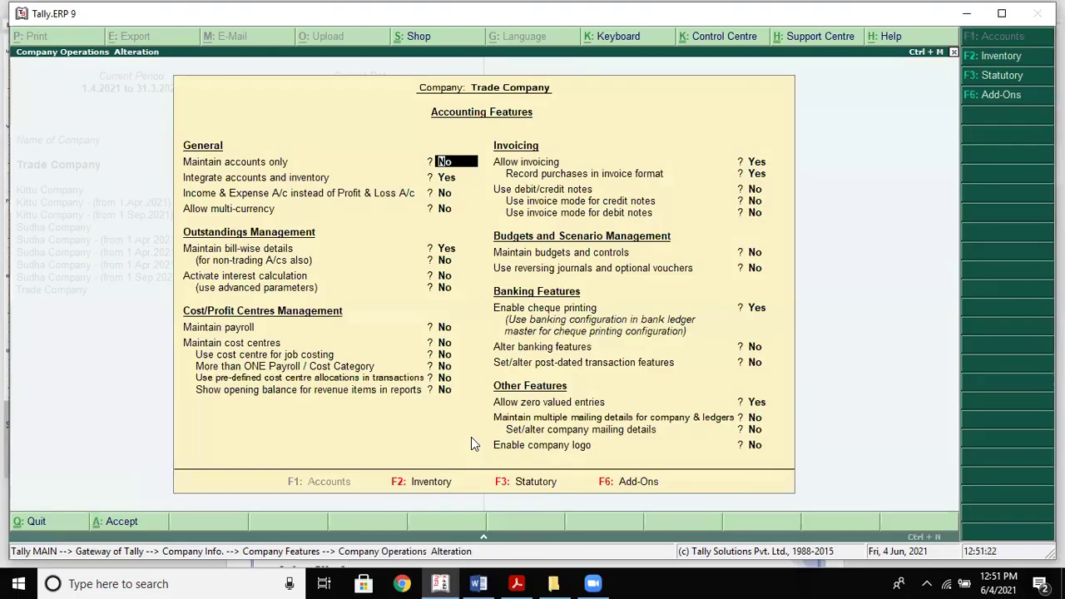
key(Return)
key(Return)
key(Return)
key(Return)
key(Return)
key(Return)
key(Return)
key(Return)
key(Return)
key(Return)
key(Return)
key(Return)
key(Return)
key(Return)
key(Return)
key(Return)
key(Return)
key(Return)
key(Return)
key(Return)
key(Return)
key(Return)
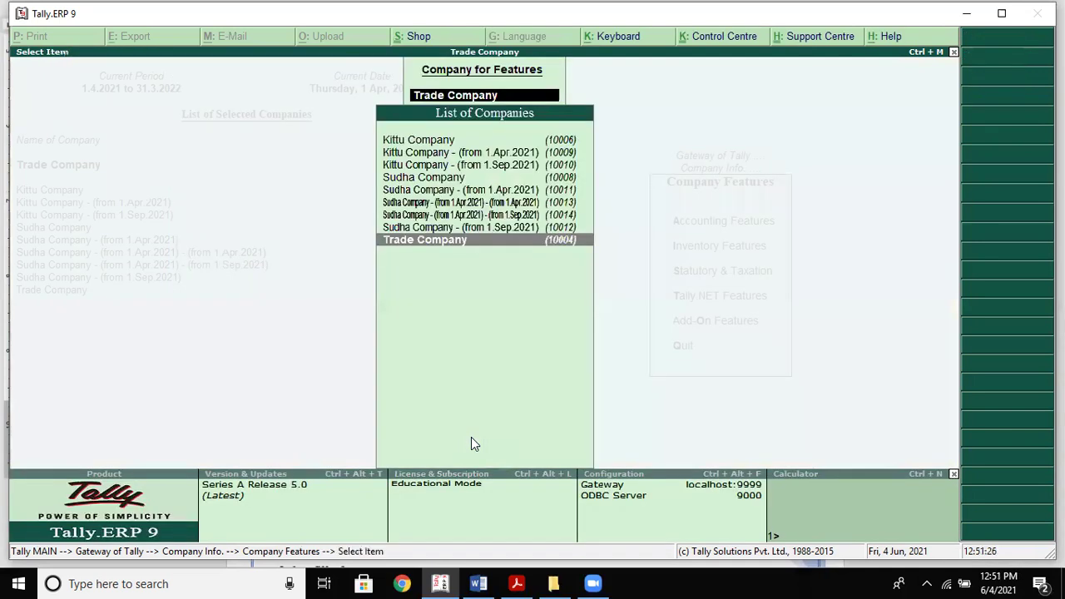
key(Return)
Go back to Gateway of Tally and open accounting voucher entry
key(Escape)
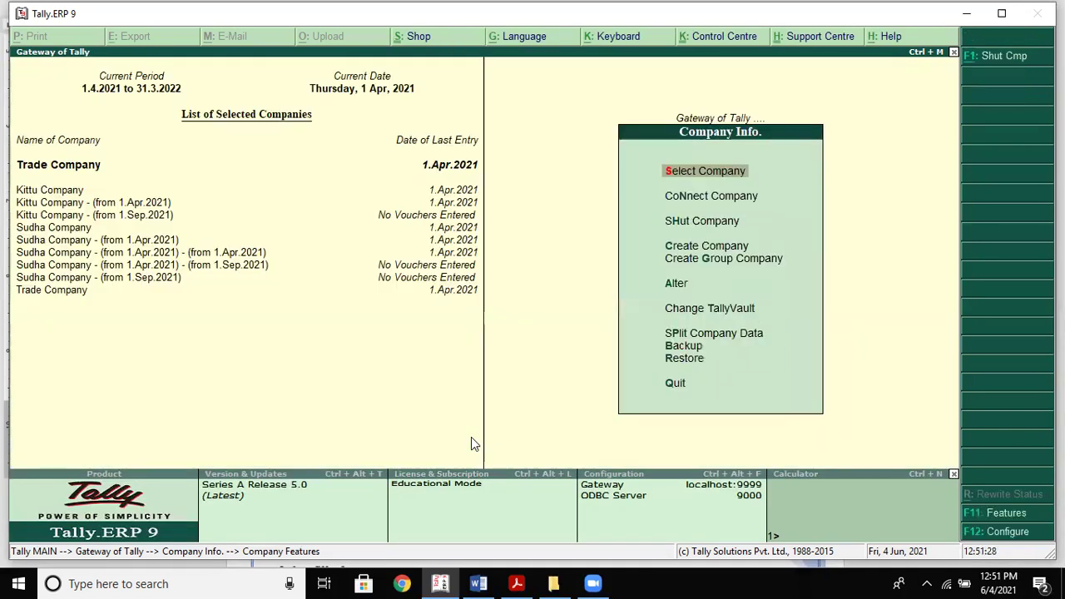
key(Escape)
key(Down)
key(Down)
key(Up)
key(Return)
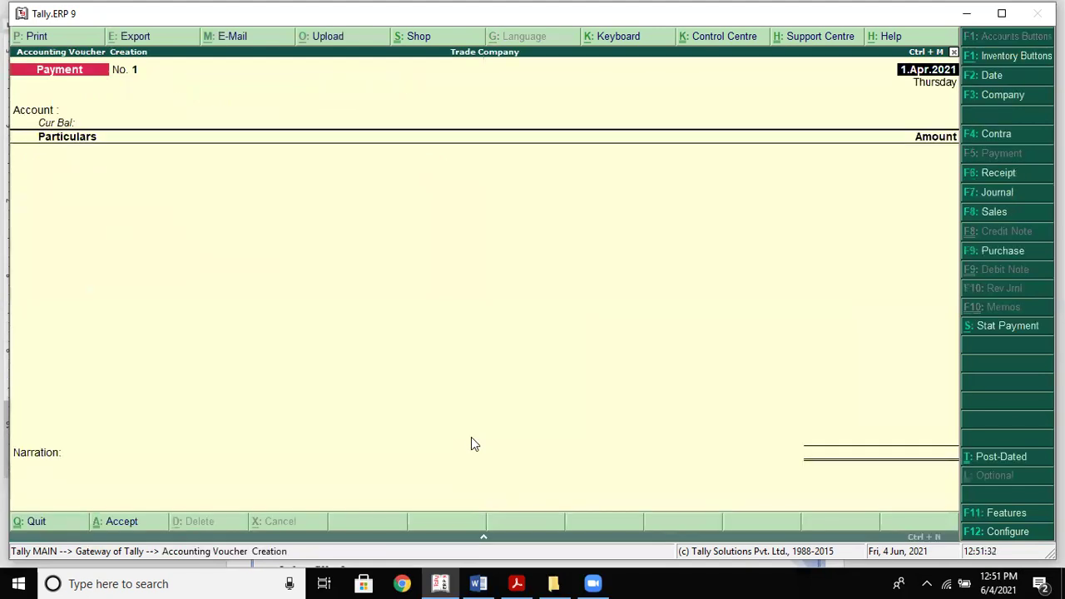
key(alt+Tab)
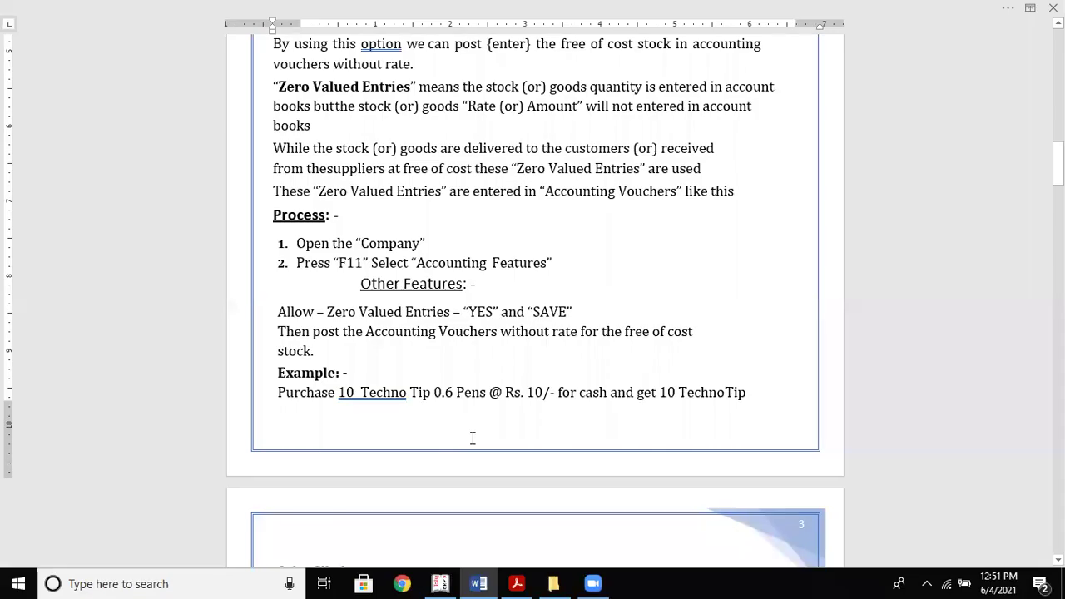
key(alt+Tab)
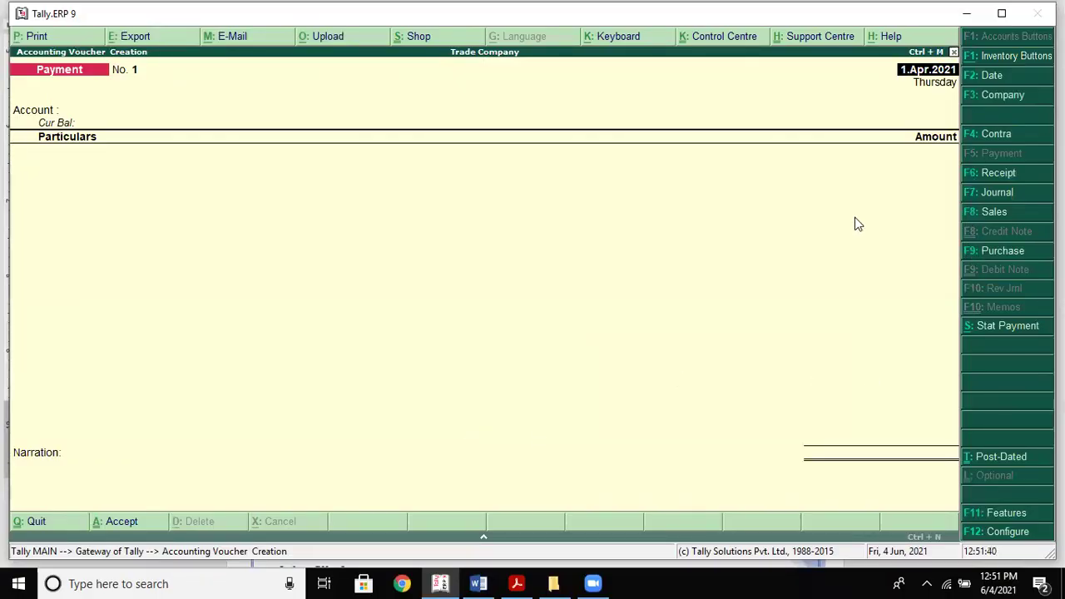
Start a purchase voucher in accounting voucher mode and enter supplier invoice 1
click(998, 255)
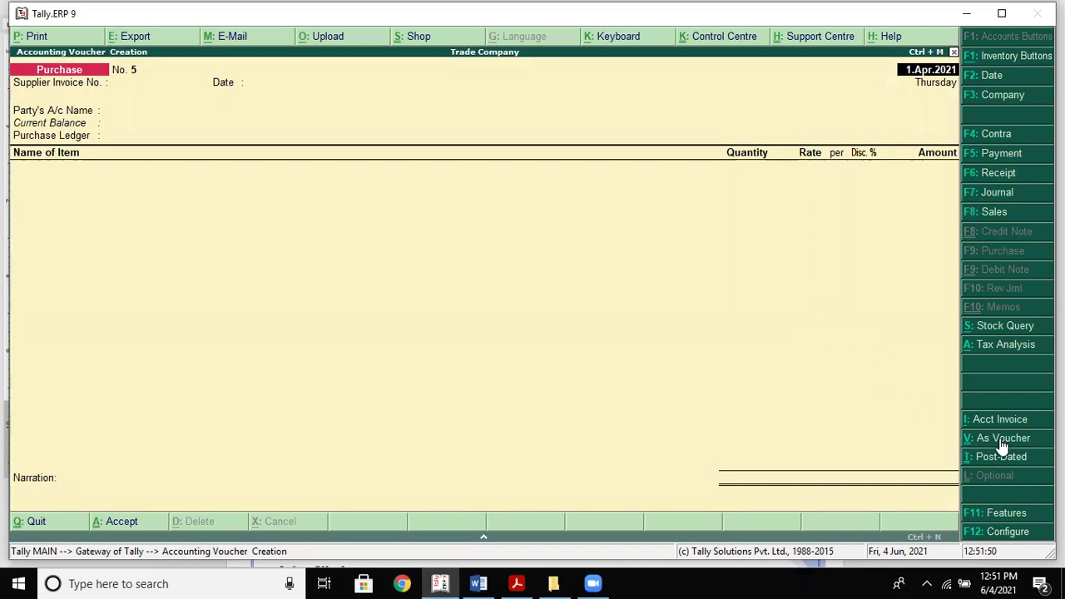
click(999, 439)
key(Return)
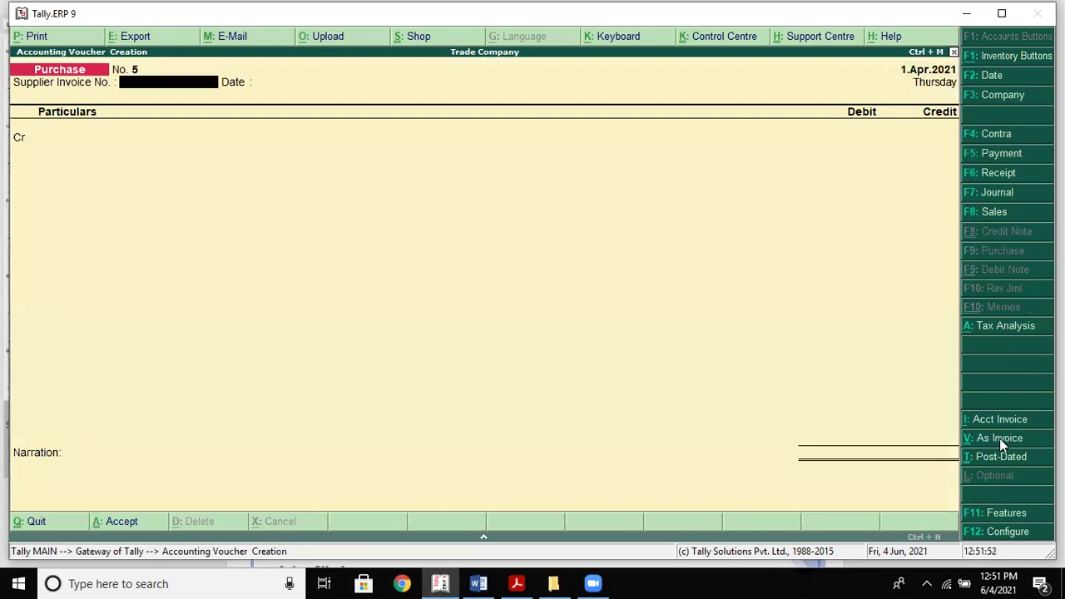
key(Return)
key(BackSpace)
key(Return)
key(Return)
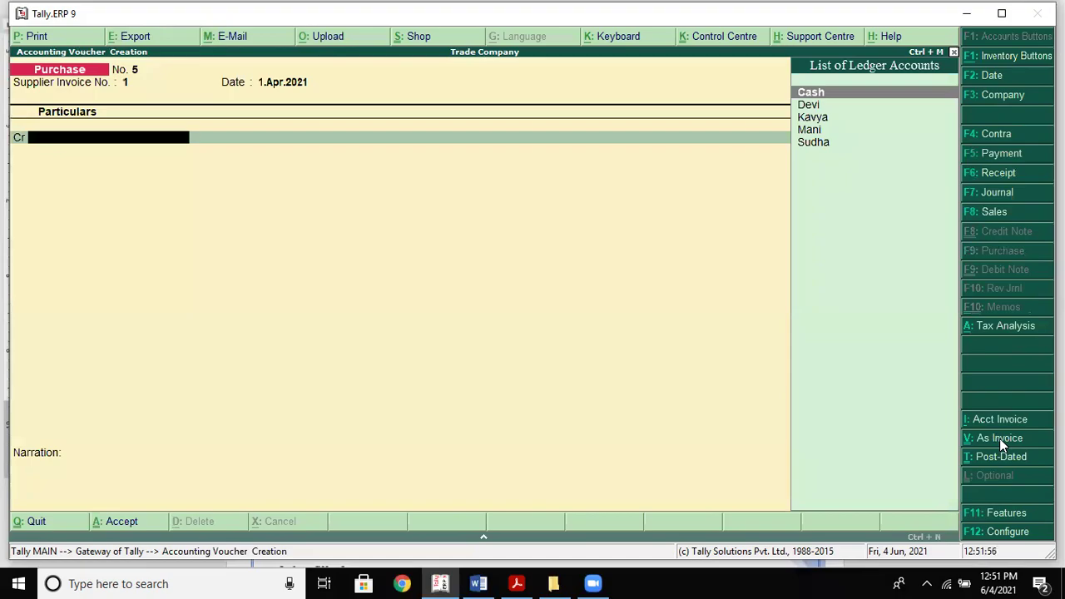
Credit Cash with 10, setting the dealer type to Not Applicable
key(alt+Tab)
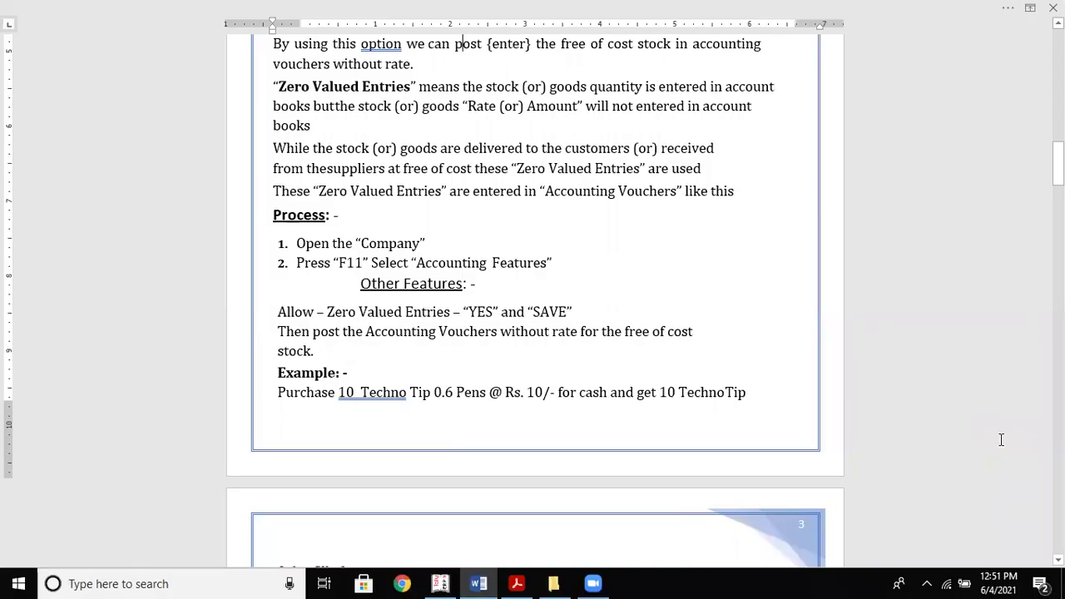
key(alt+Tab)
key(Return)
key(Return)
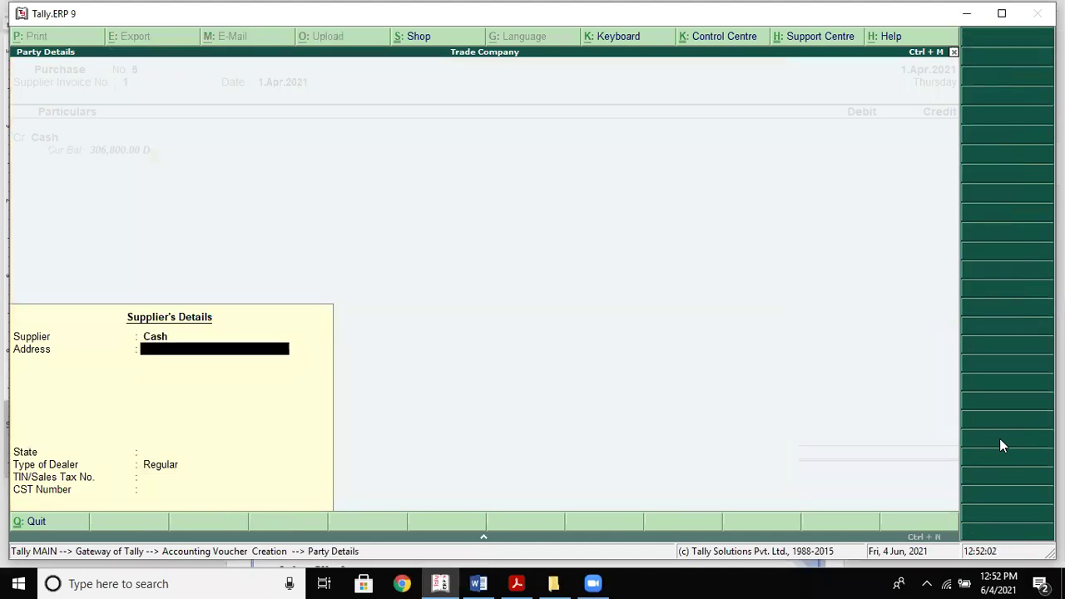
key(Return)
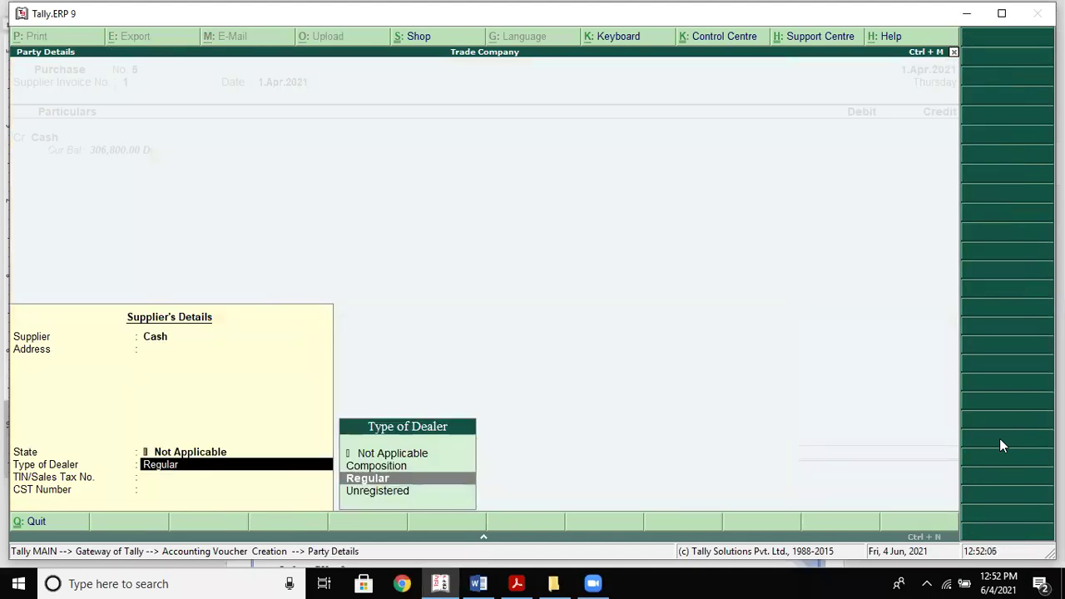
key(Up)
key(Up)
key(Return)
key(Return)
key(Return)
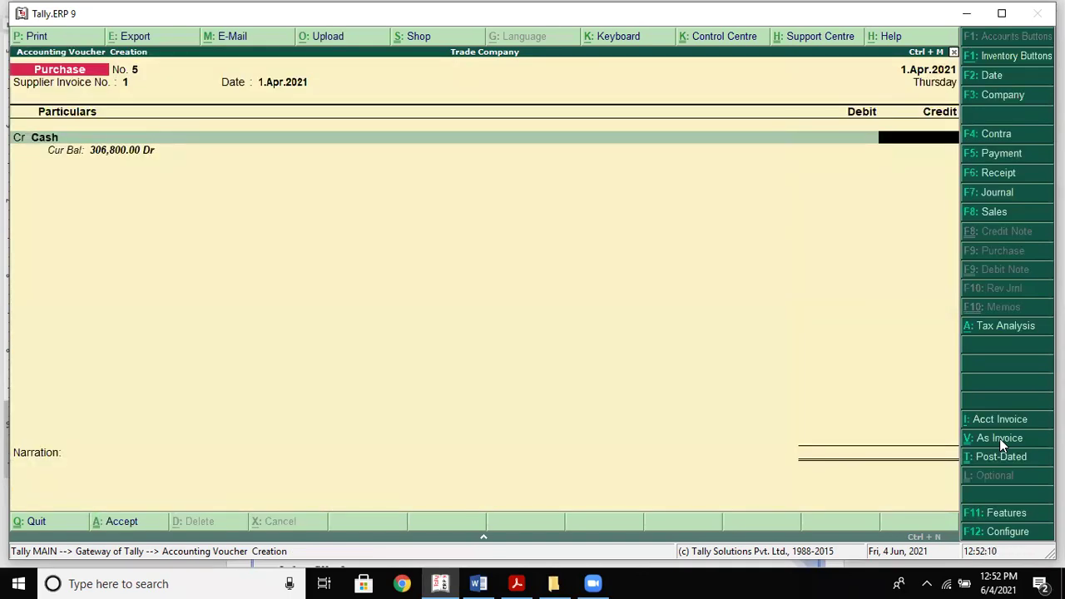
key(alt+Tab)
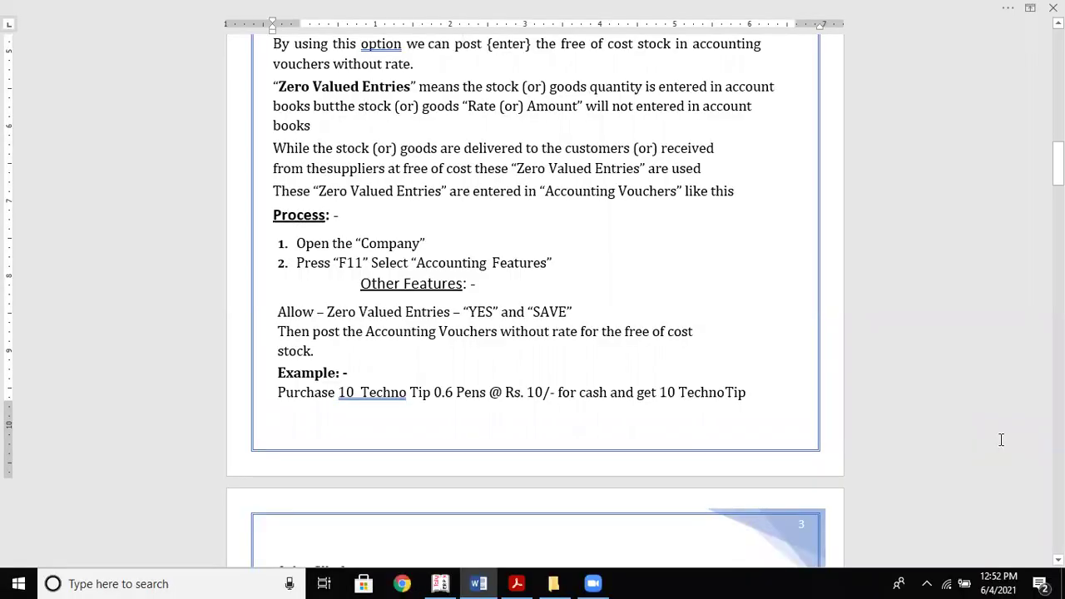
key(alt+Tab)
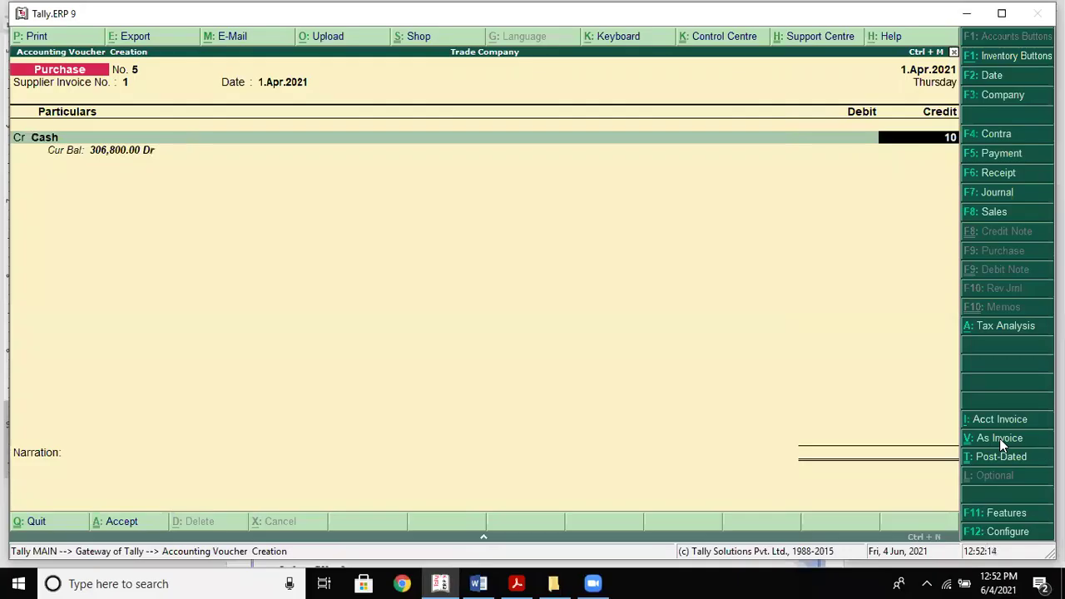
key(Return)
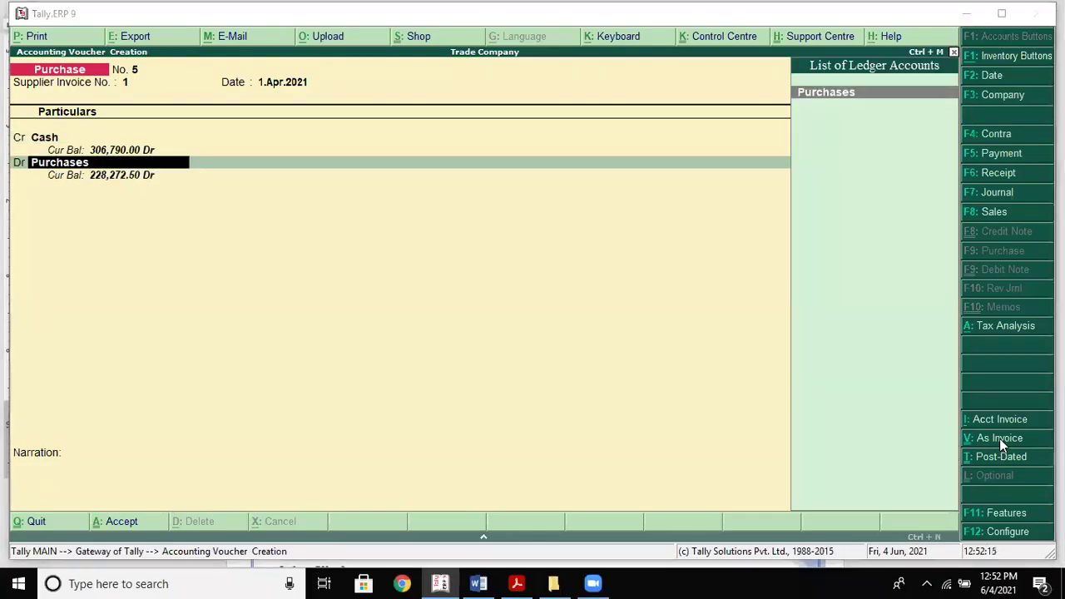
Debit Purchases with 10.00, skipping inventory allocation
key(alt+Tab)
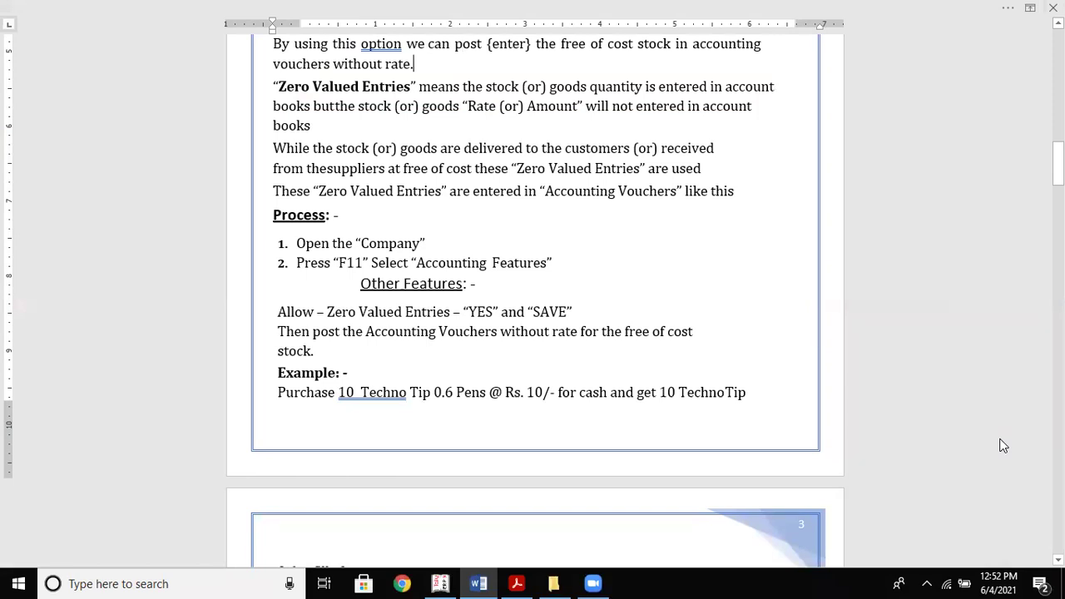
scroll(1002, 444, down, 6)
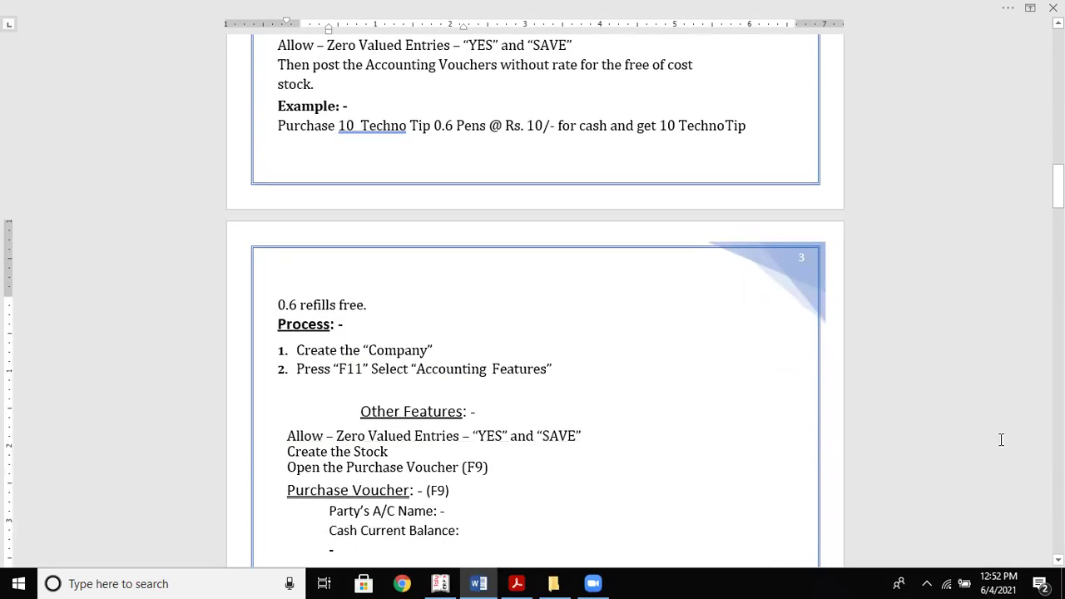
scroll(1001, 440, down, 1)
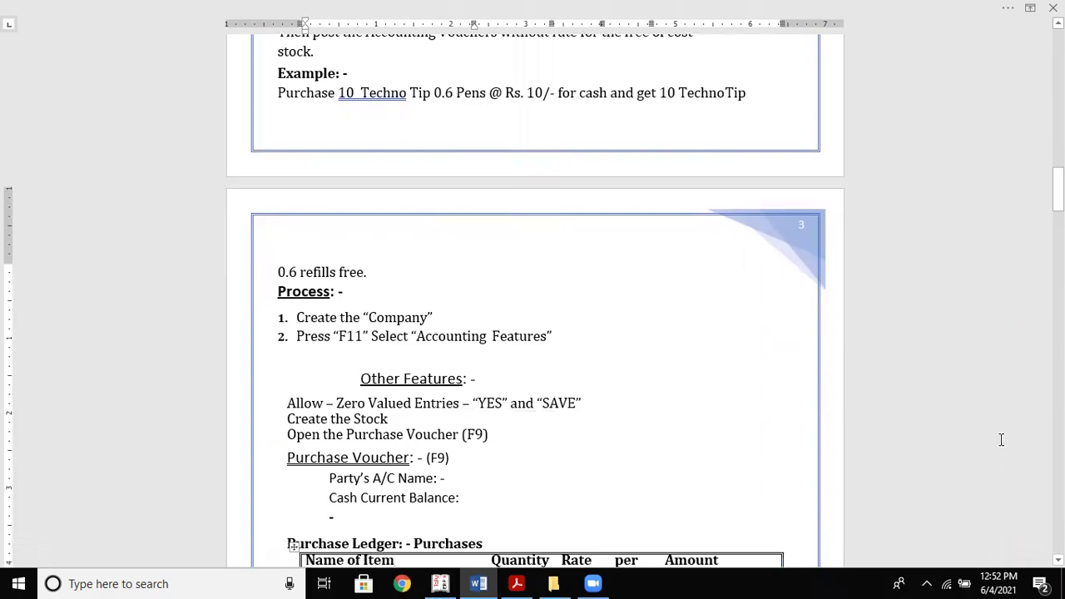
key(alt+Tab)
key(Return)
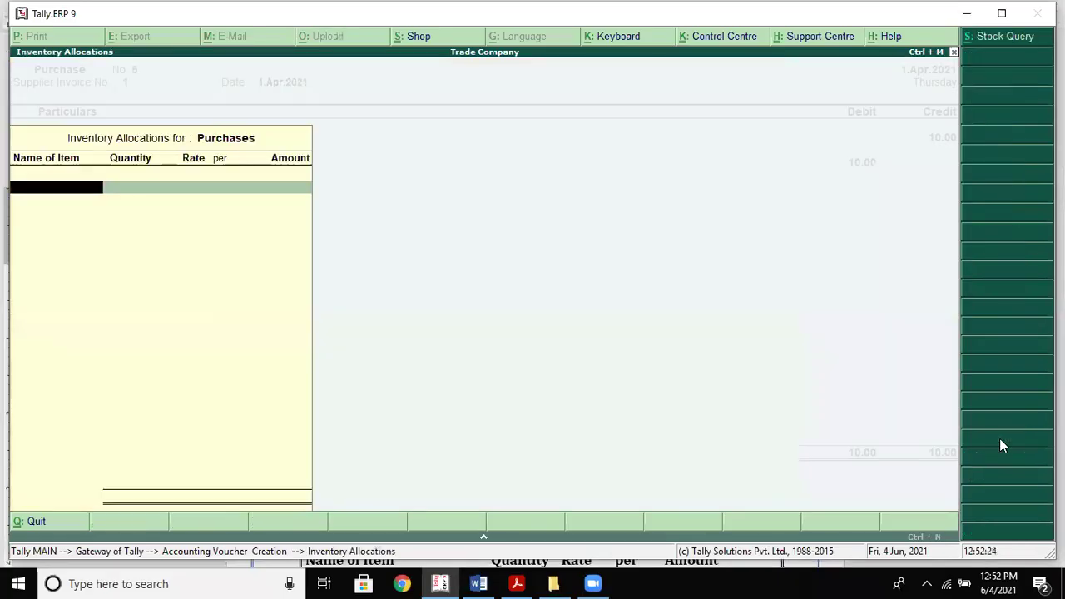
key(Return)
key(Return)
key(Return)
key(Return)
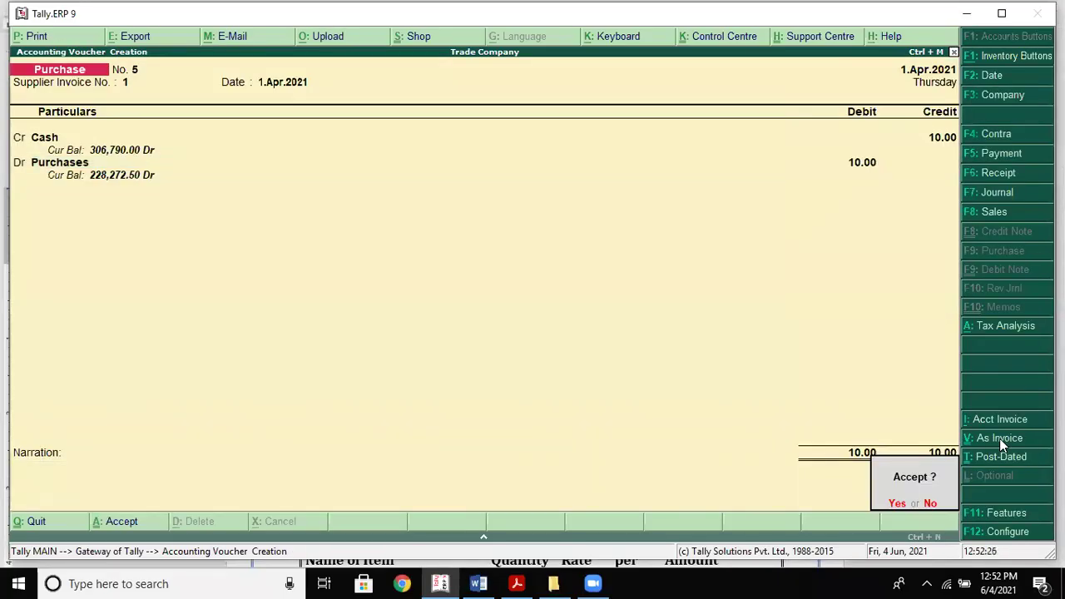
key(Return)
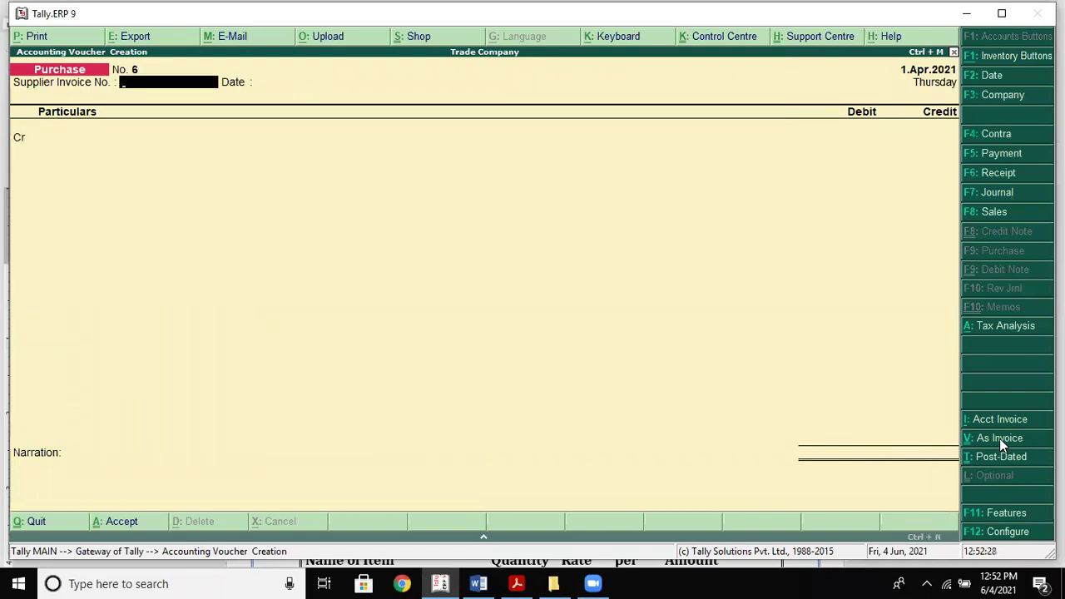
Split 'Purchase goods for cash Rs. 1, 00, 000/- (F9)' onto its own line in Budgets
key(alt+Tab)
scroll(1000, 439, down, 4)
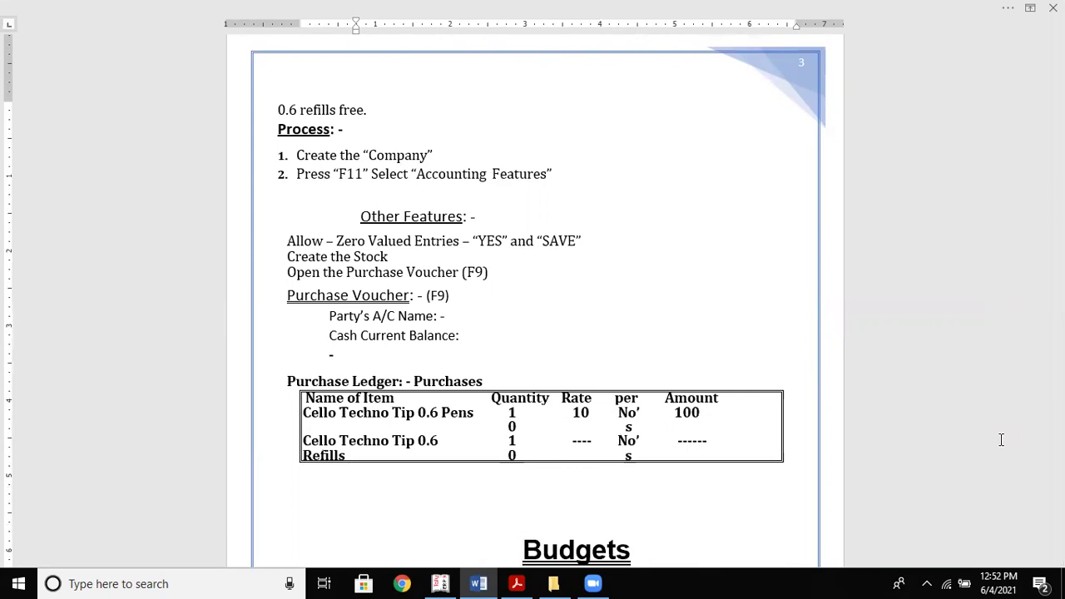
scroll(1001, 439, down, 1)
key(Down)
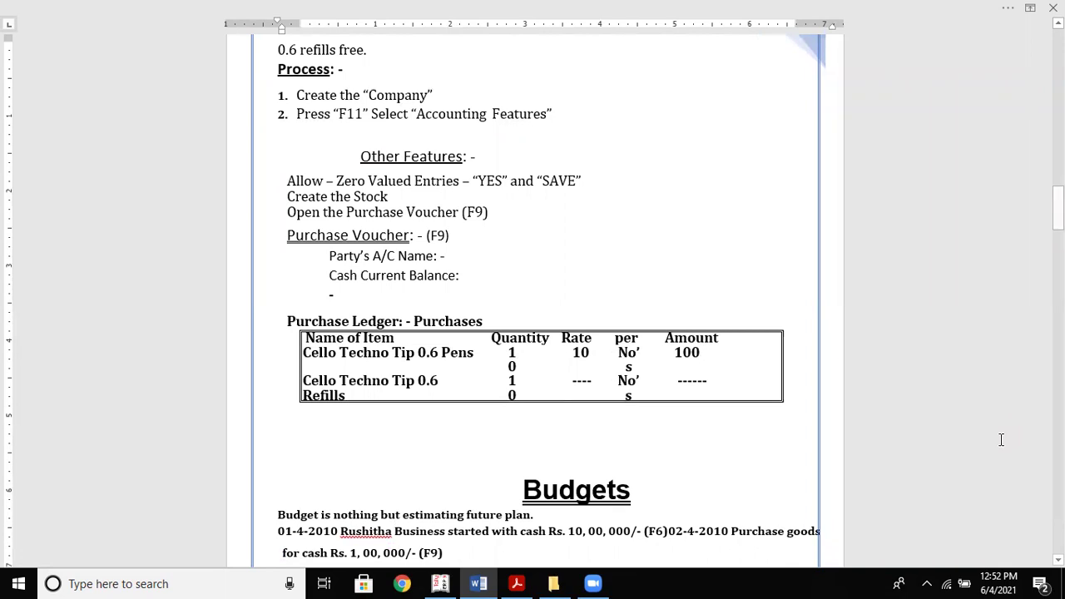
key(Down)
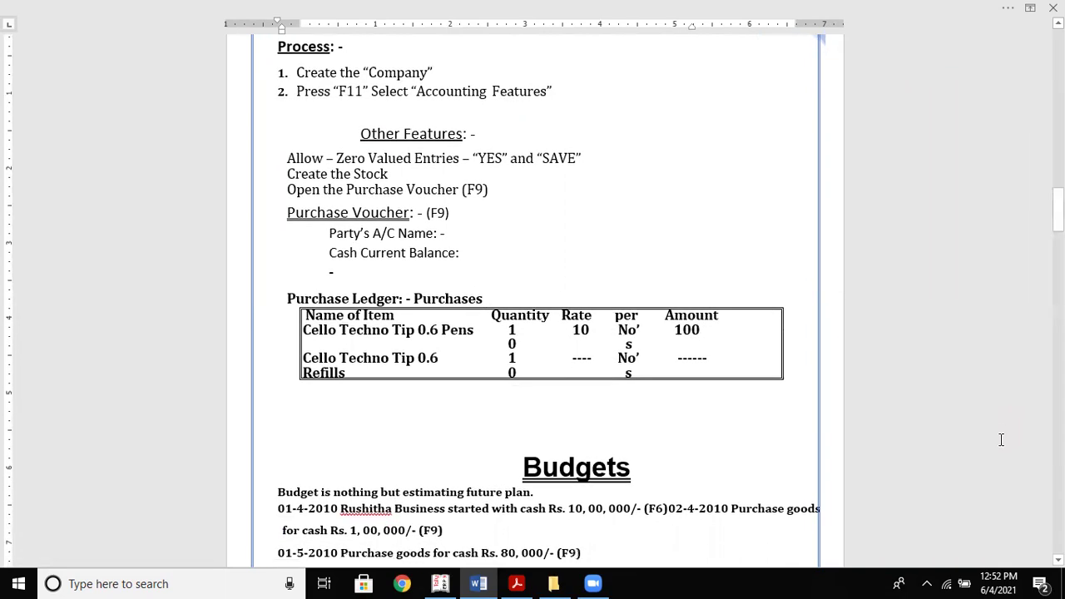
key(Down)
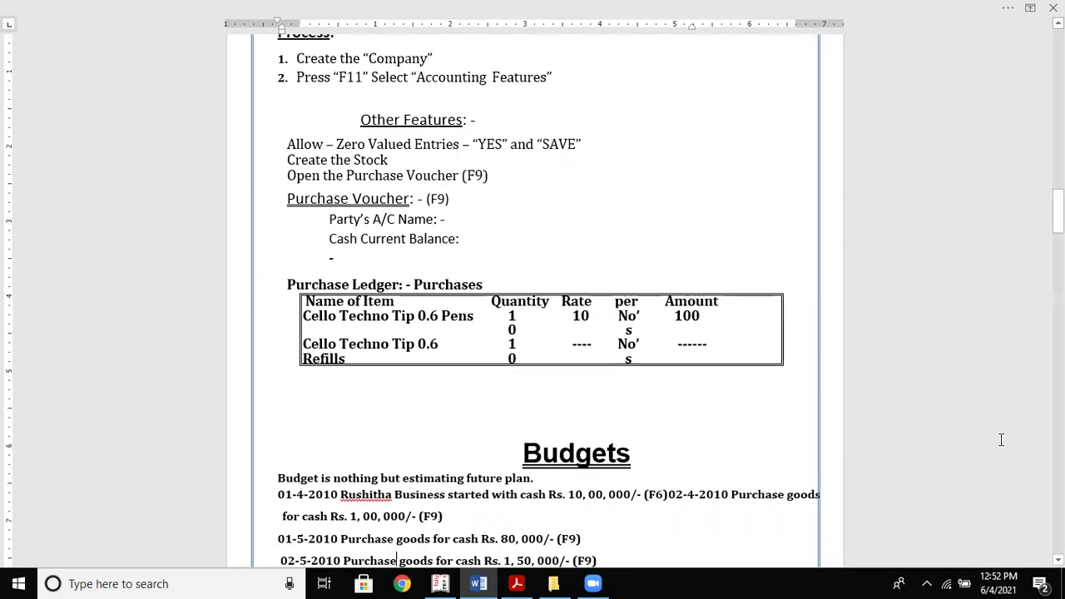
key(Down)
key(Down)
key(Down)
key(Down)
key(Down)
key(Down)
key(Down)
key(Down)
key(Down)
key(Down)
key(Down)
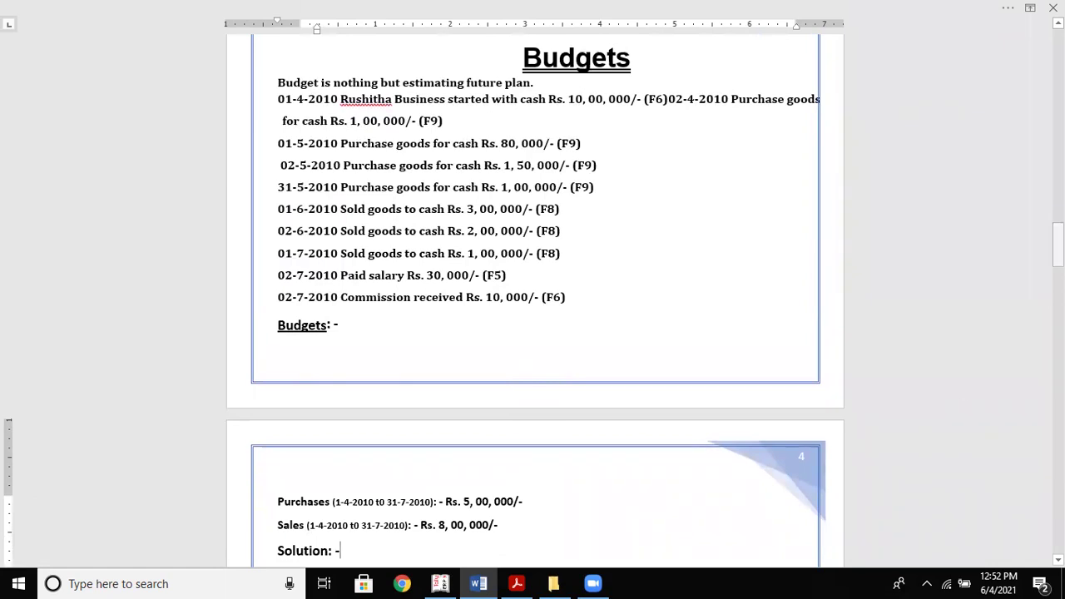
click(730, 98)
key(Return)
key(Return)
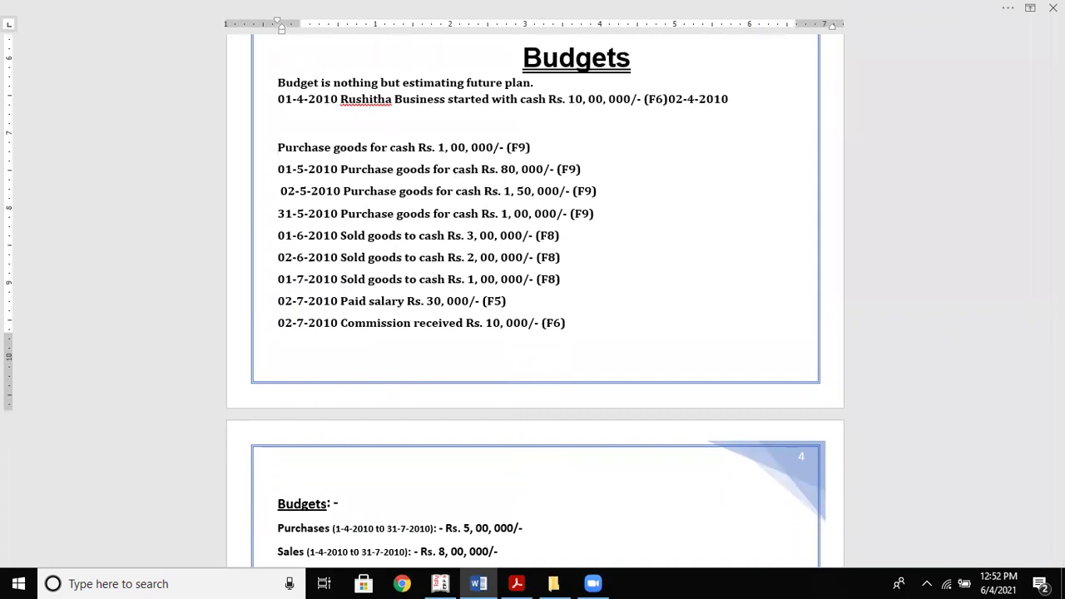
Remove the purchase line's indent and add a line break after 'future plan.'
key(BackSpace)
key(Tab)
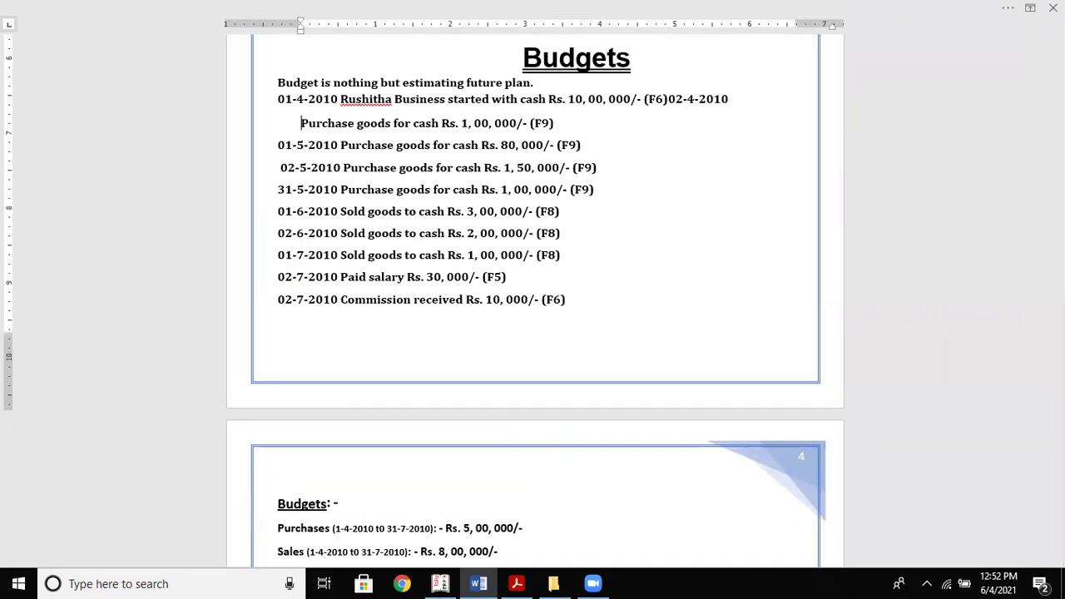
key(BackSpace)
key(BackSpace)
key(Return)
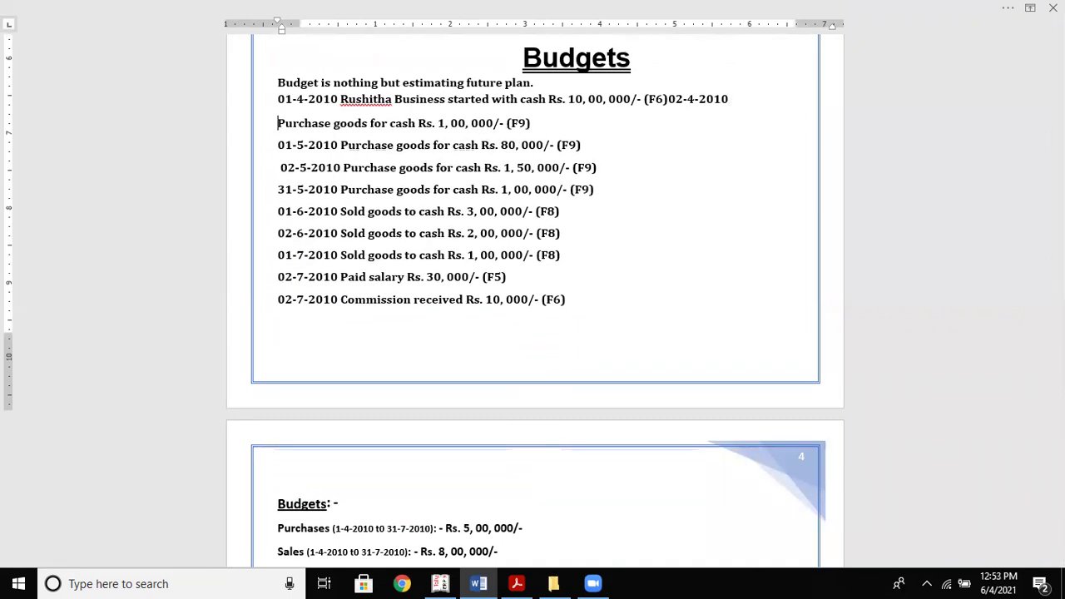
click(548, 83)
key(Return)
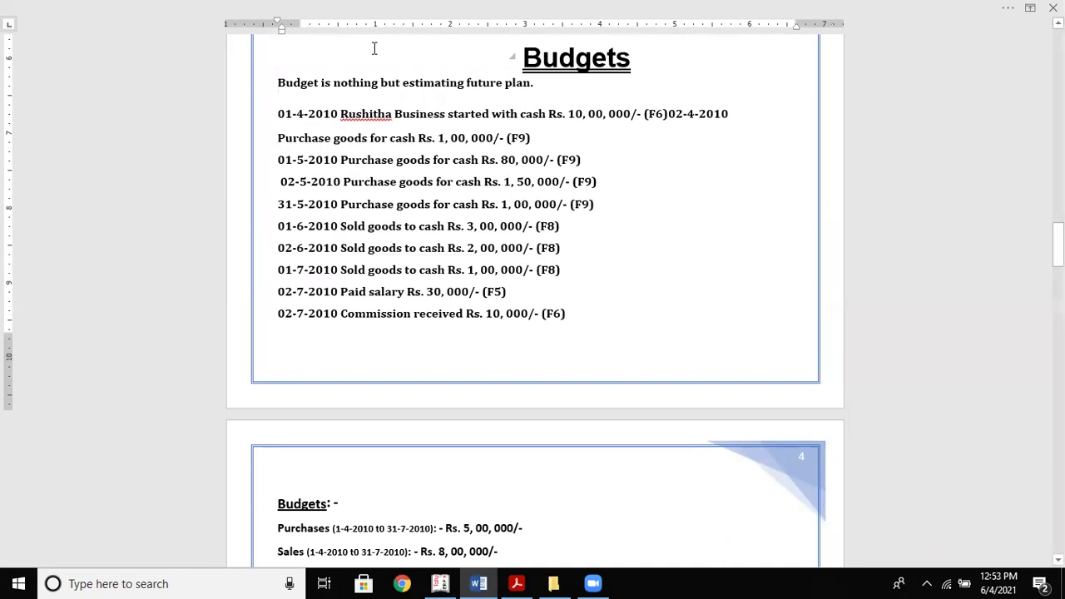
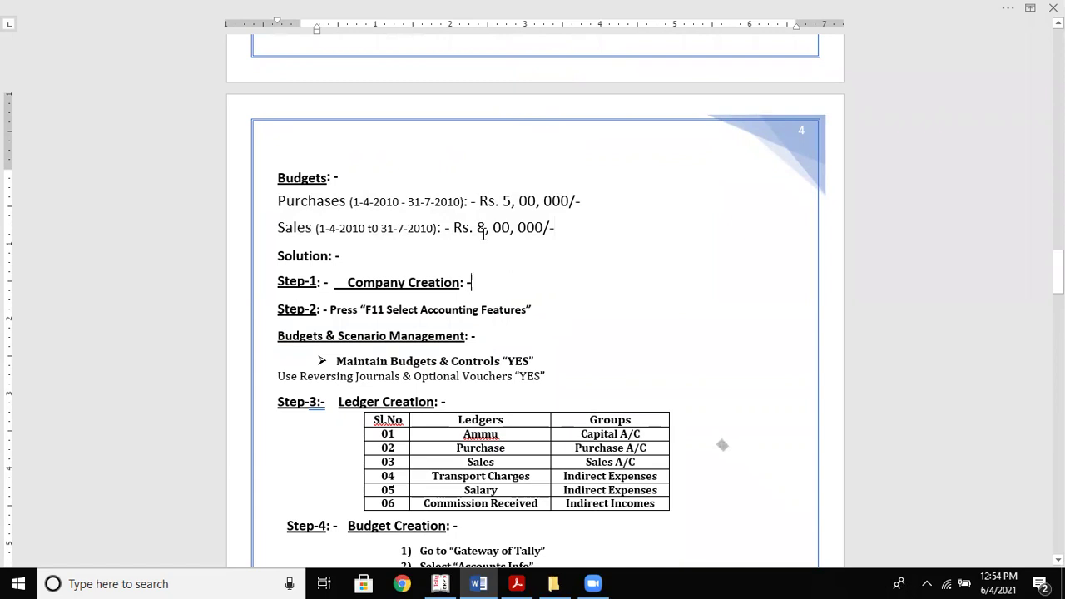
Scroll to page 4's budget steps and remove the break before the reversing-journals line
scroll(482, 233, up, 10)
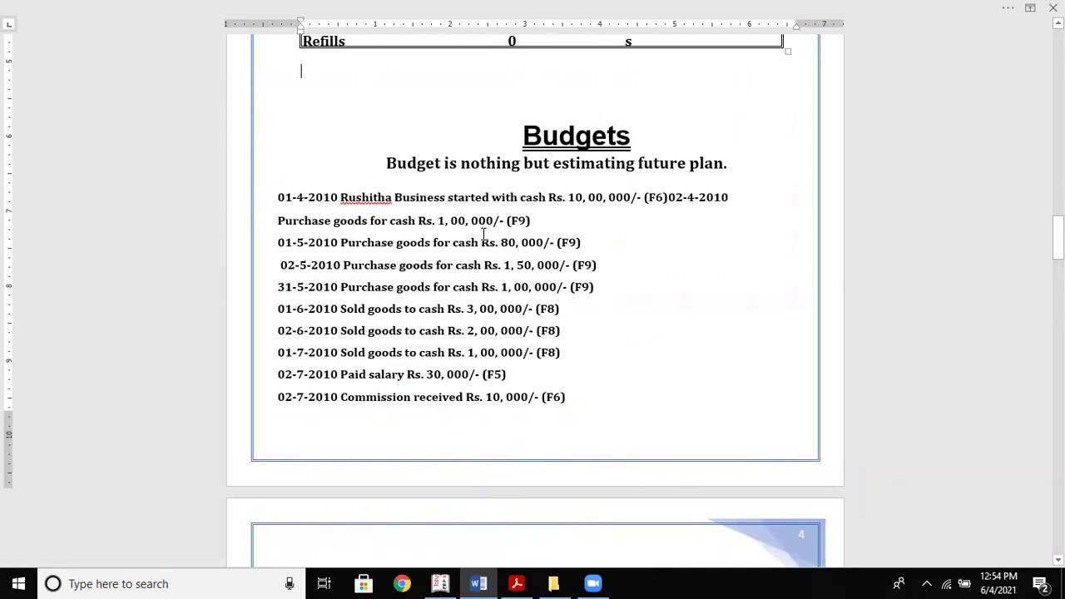
scroll(482, 233, down, 6)
scroll(483, 234, down, 3)
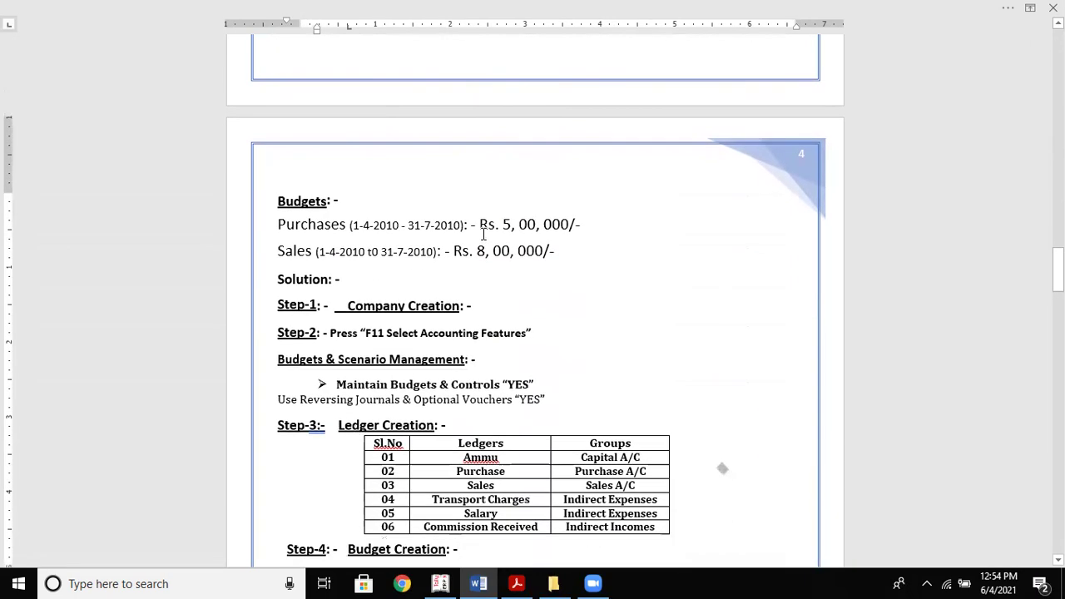
scroll(483, 234, down, 2)
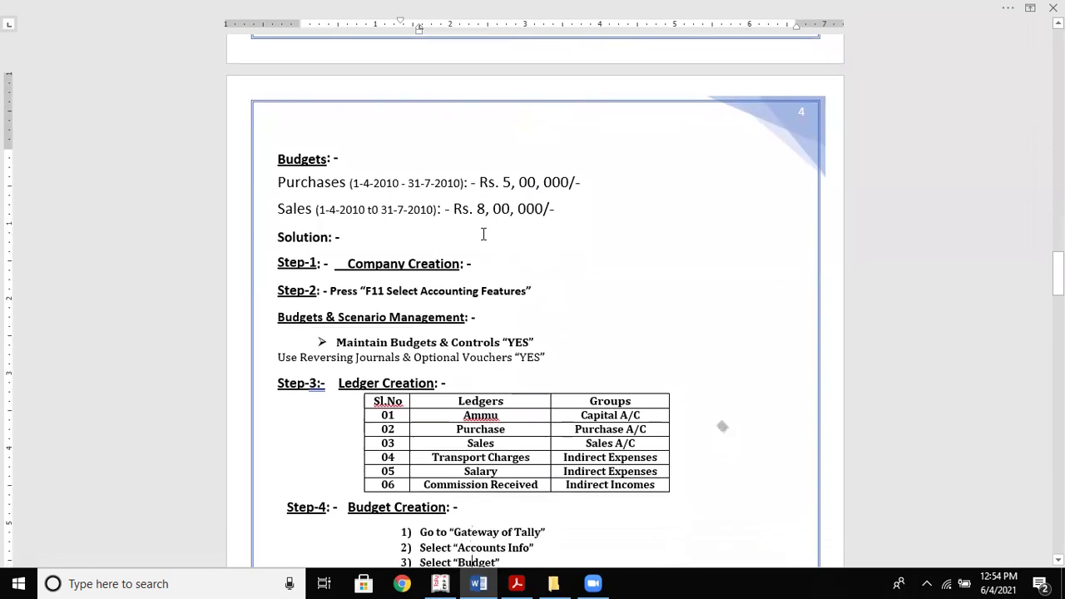
scroll(482, 233, down, 1)
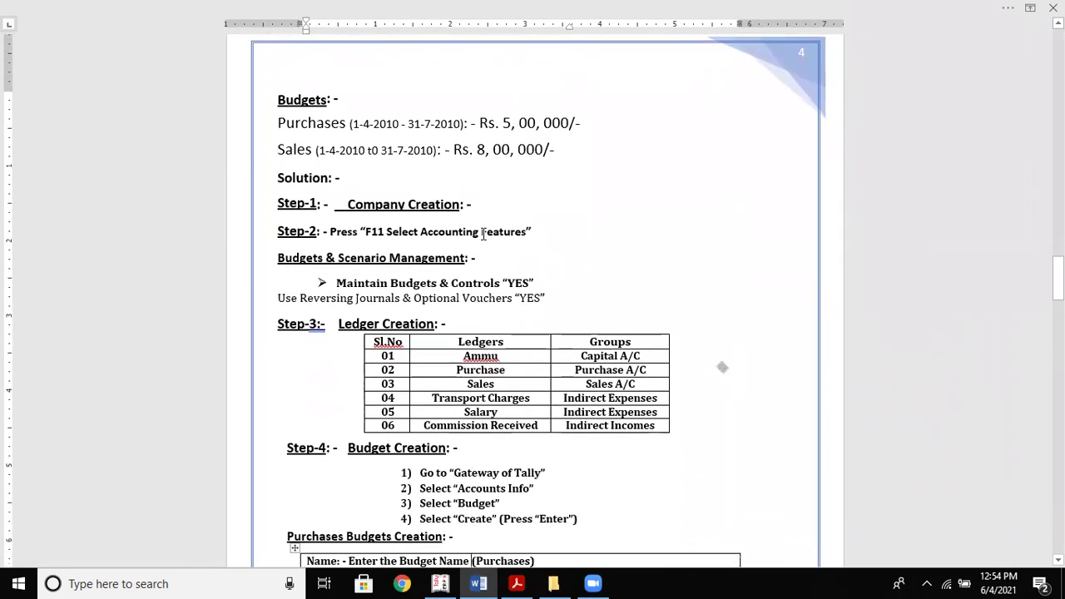
scroll(482, 234, down, 2)
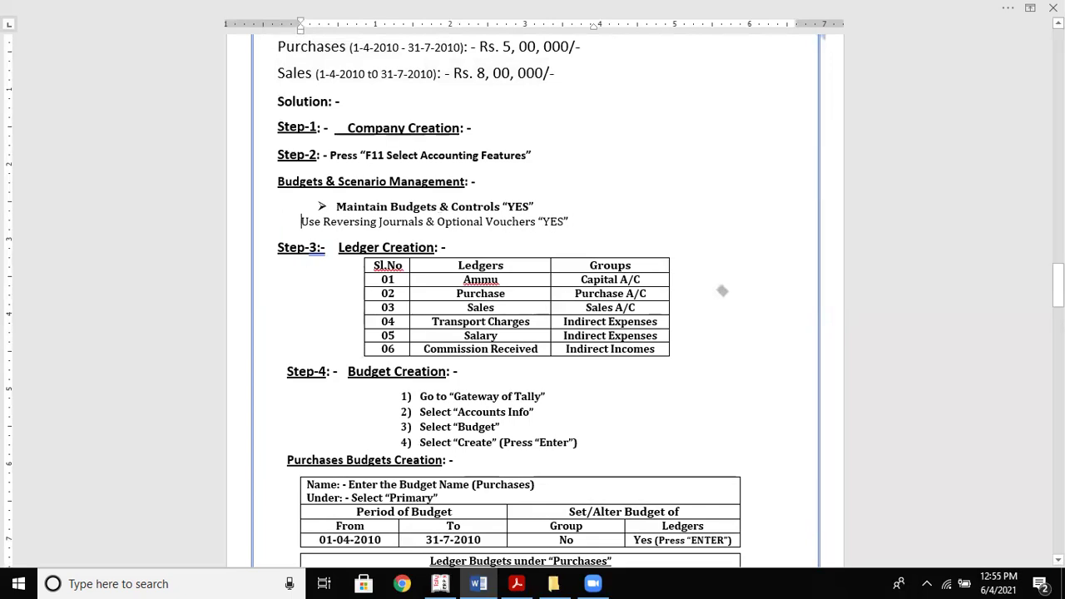
key(BackSpace)
key(BackSpace)
Give 'Use Reversing Journals & Optional Vouchers' its own bullet and unbold the Maintain Budgets & Controls line
text(")
key(Return)
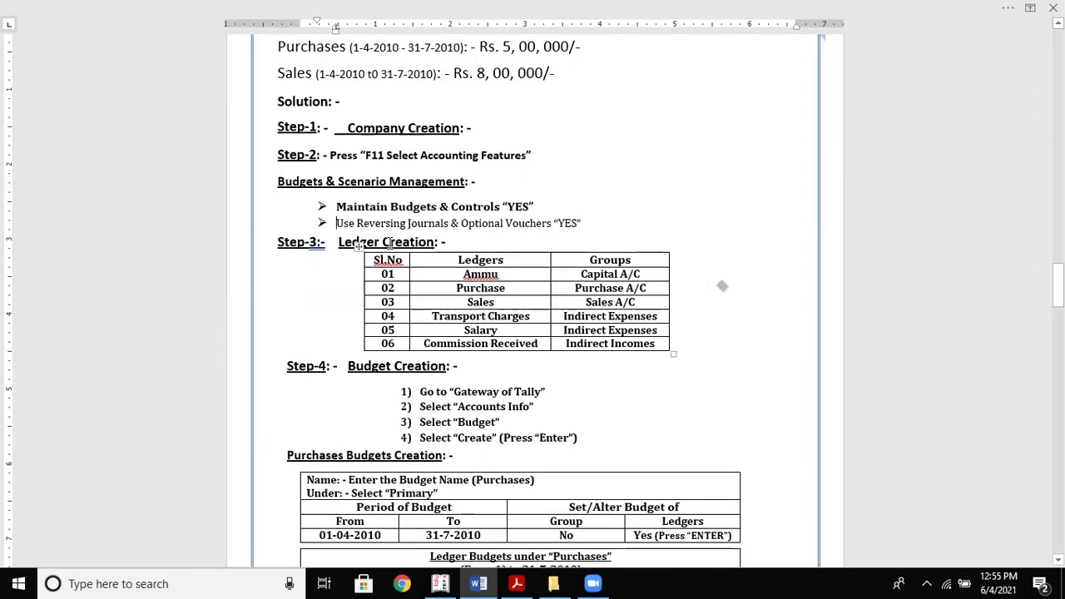
drag(336, 208, 544, 207)
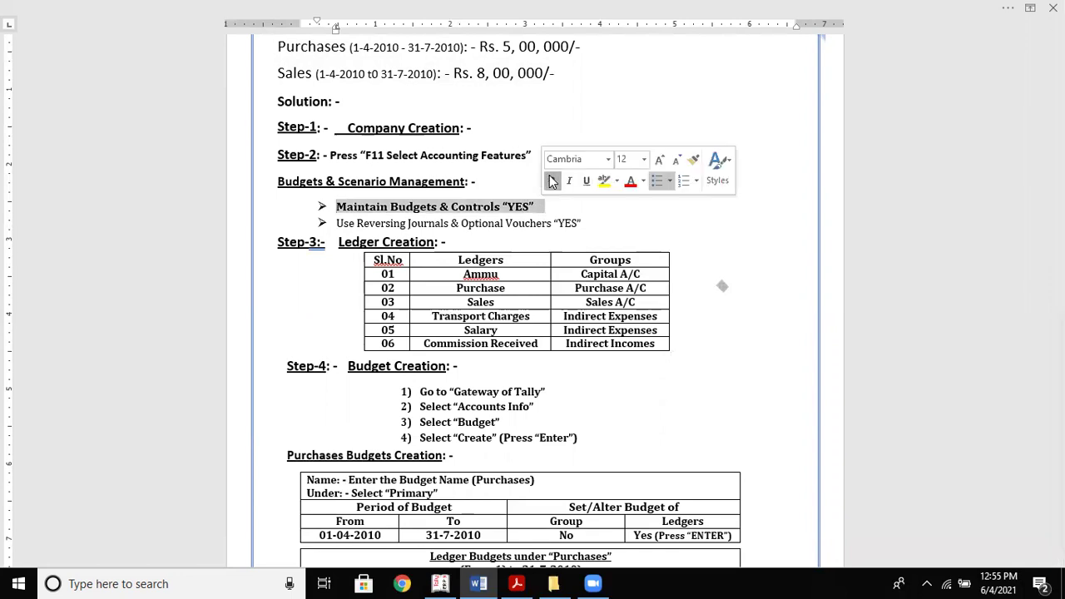
click(553, 181)
click(553, 216)
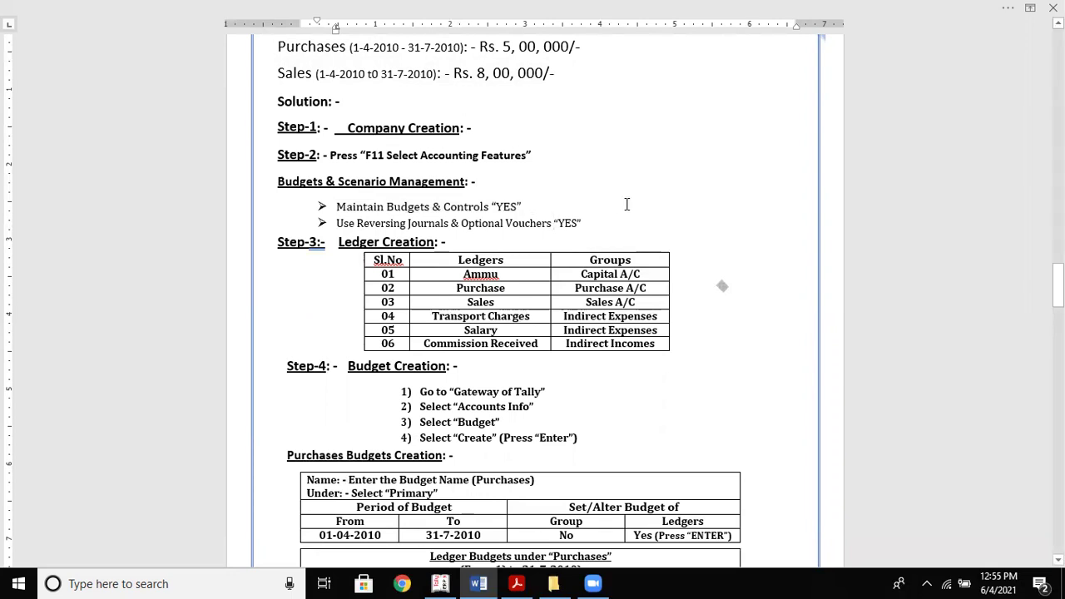
Review the Purchases budget table and transaction entries, then leave Tally's purchase voucher
key(Down)
key(Down)
key(Down)
key(Down)
key(Down)
key(Down)
key(Down)
key(Down)
key(Down)
key(Down)
key(Down)
key(Down)
key(Down)
key(Down)
key(Down)
key(Down)
key(Down)
key(Down)
key(Down)
key(Down)
key(Down)
key(Down)
key(Down)
key(Down)
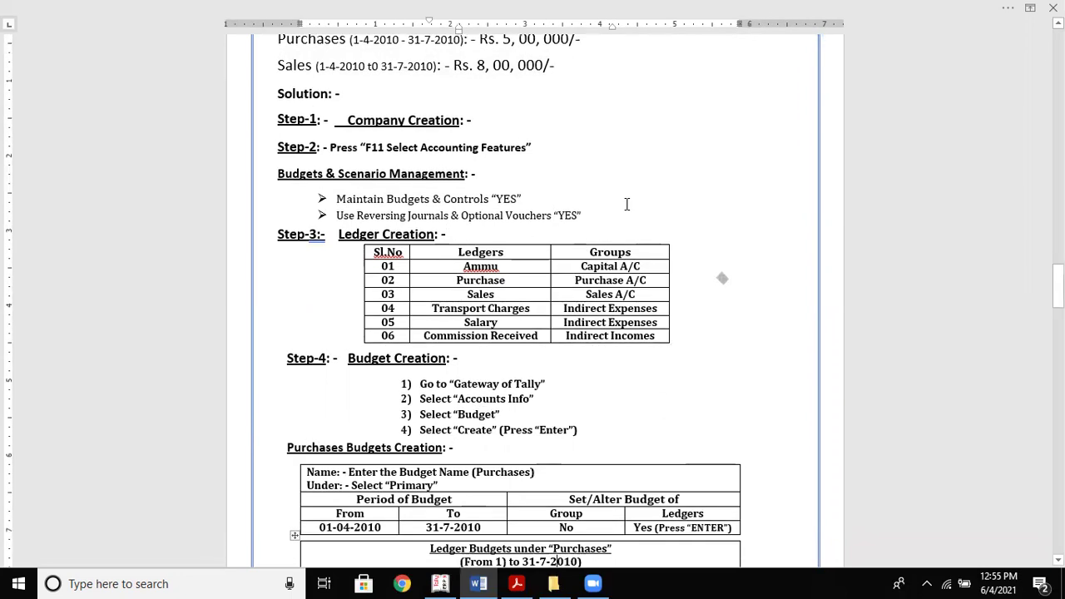
key(Down)
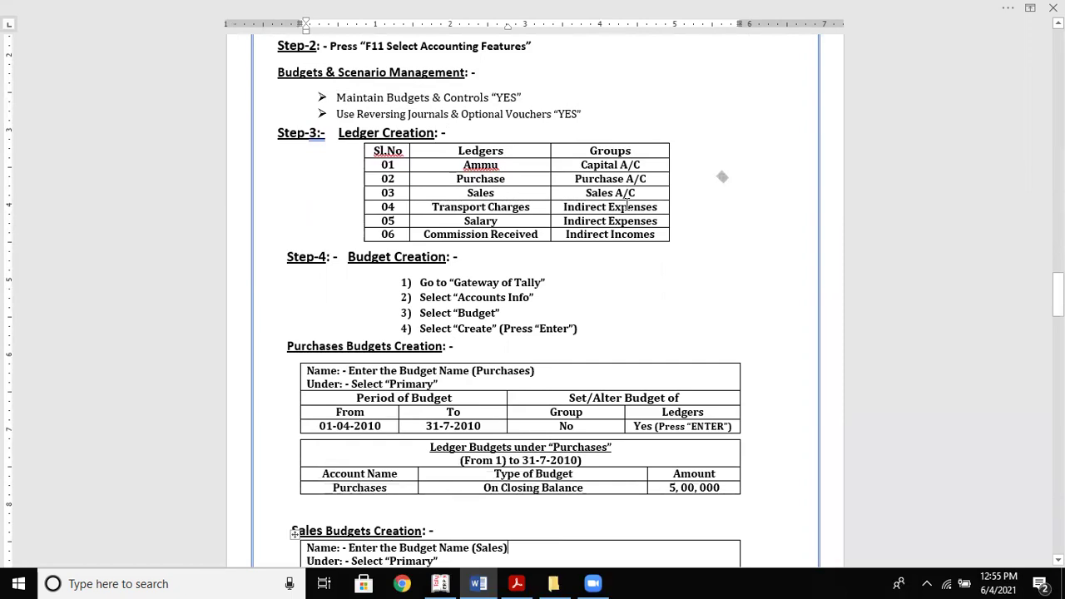
scroll(627, 207, up, 10)
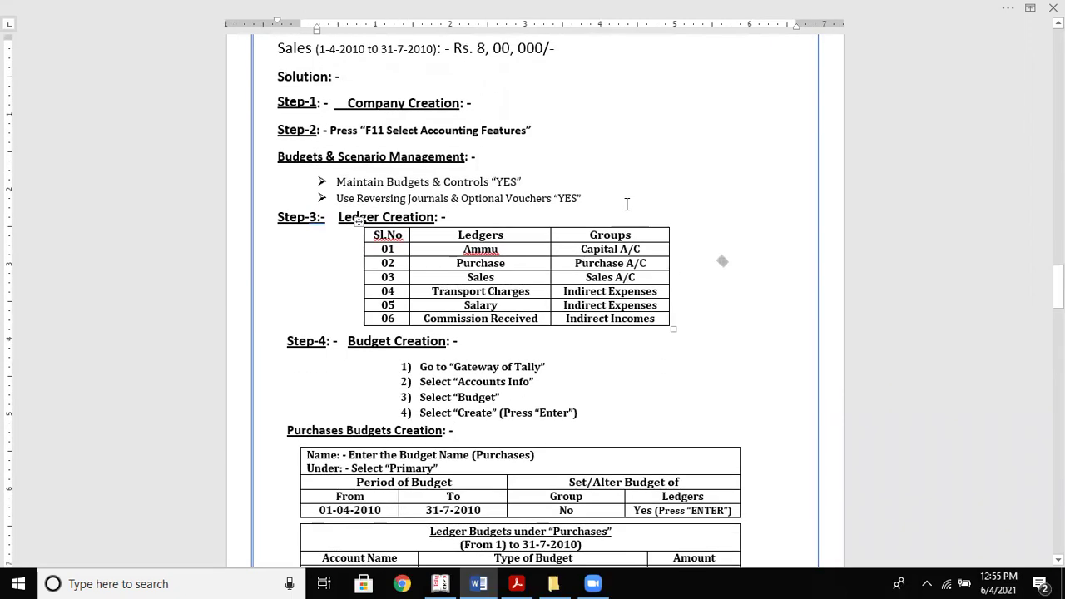
scroll(626, 203, up, 4)
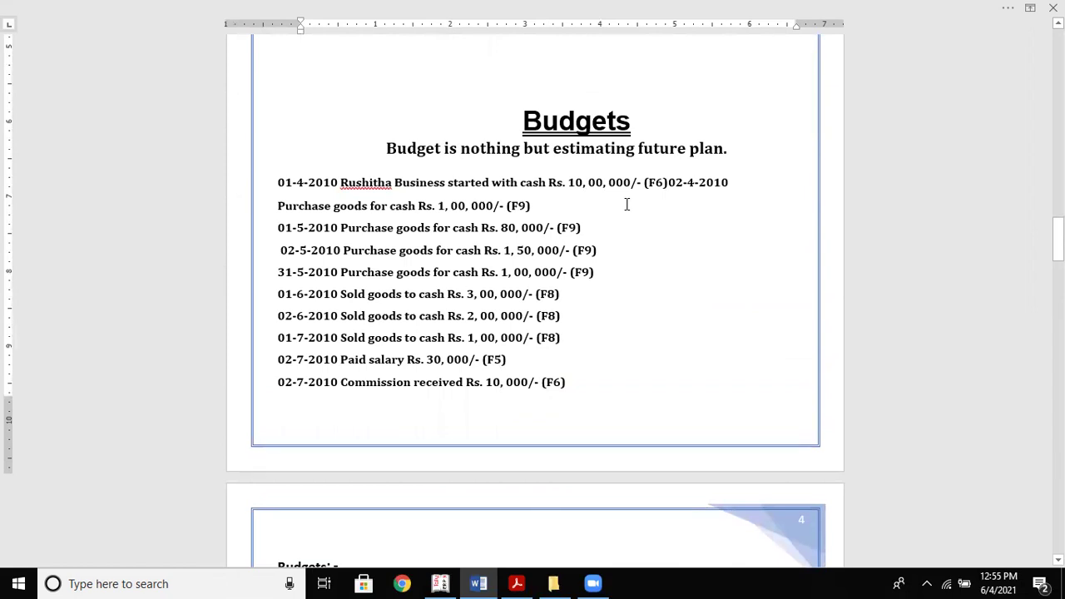
key(Down)
key(Down)
key(Down)
key(Down)
key(Down)
key(Down)
key(Down)
key(Down)
key(Down)
key(Down)
key(Down)
key(Down)
key(Down)
key(Down)
key(Down)
key(Down)
key(Down)
key(Down)
key(Down)
key(Down)
key(Down)
key(Down)
key(Down)
key(Down)
key(Down)
key(Down)
key(Down)
key(Down)
key(Down)
key(Down)
key(Down)
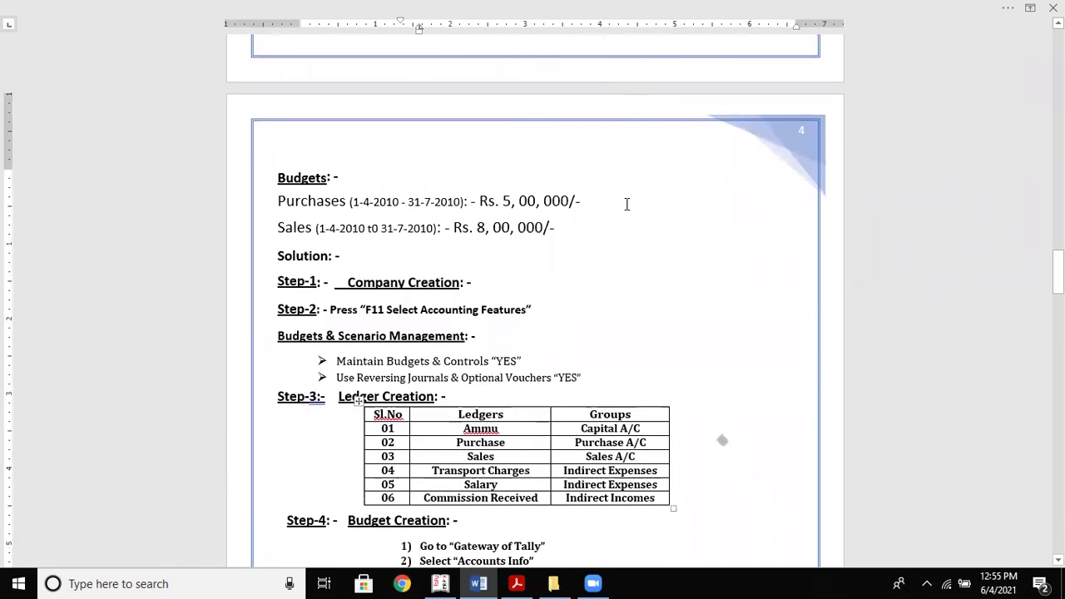
key(alt+Tab)
key(Escape)
Back out to the Gateway of Tally and start creating a new company
key(Escape)
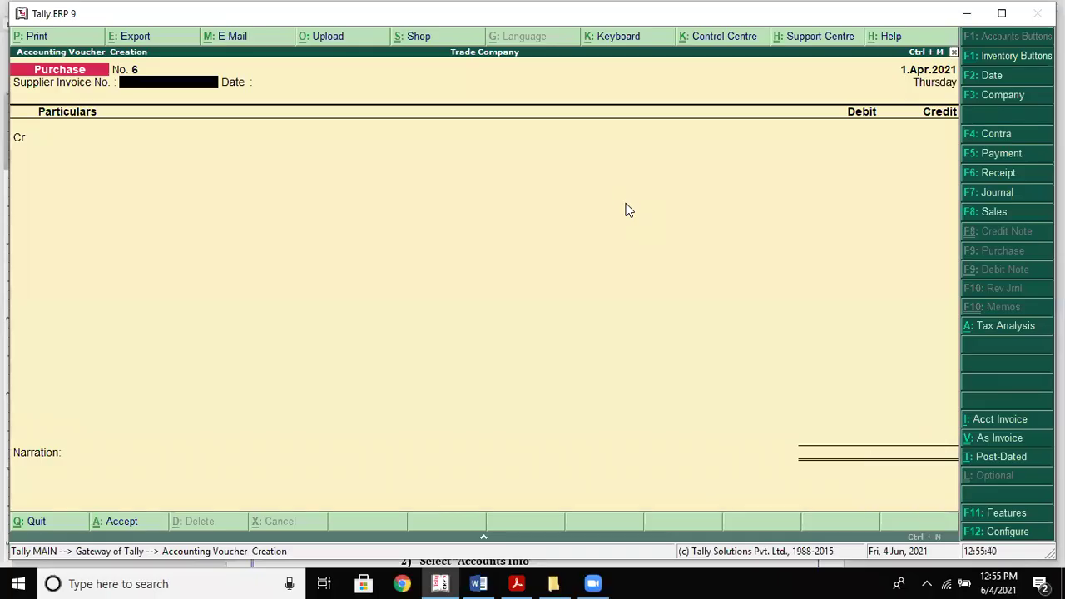
key(Escape)
key(Escape)
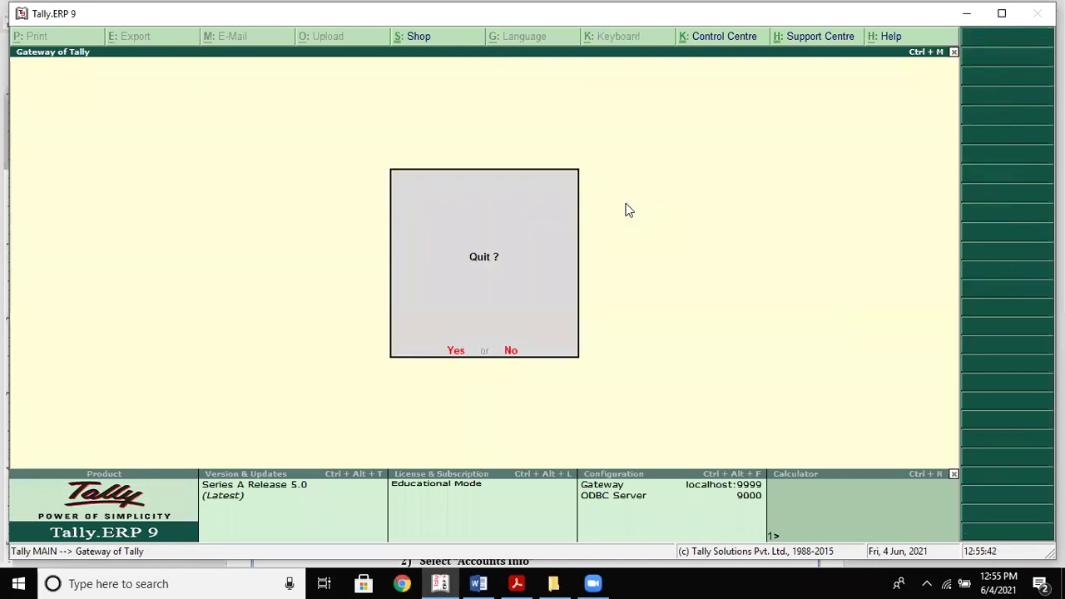
key(Escape)
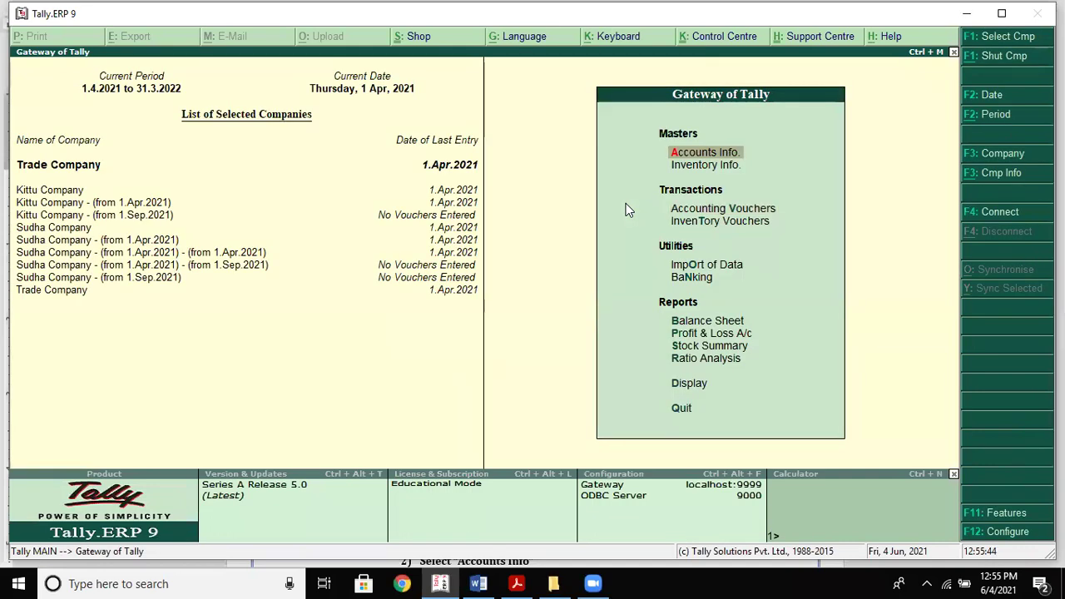
key(Return)
key(Down)
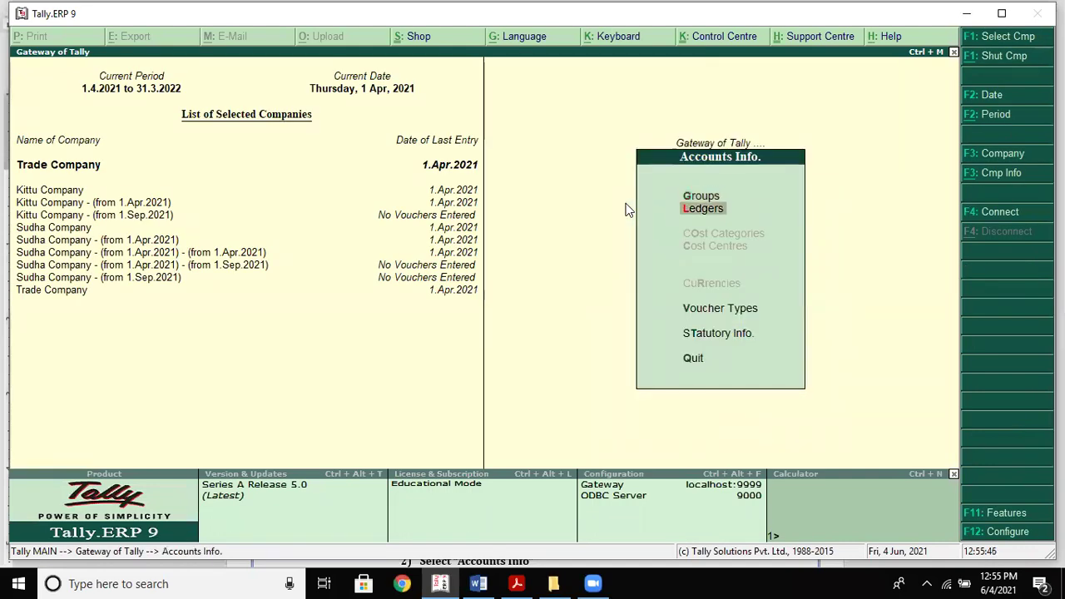
key(Escape)
key(alt+F3)
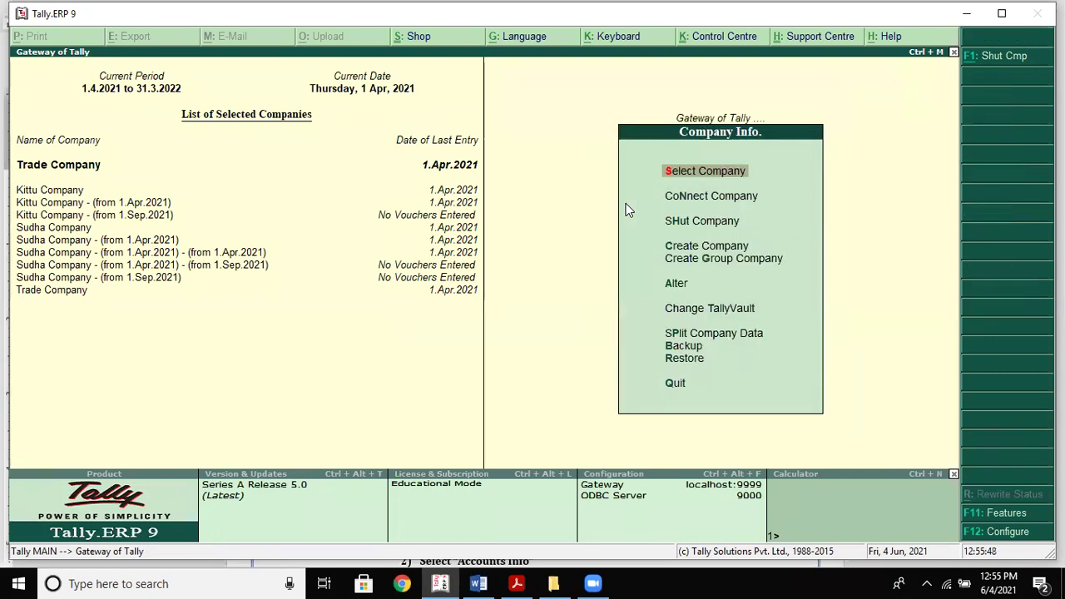
key(Down)
key(Down)
key(Down)
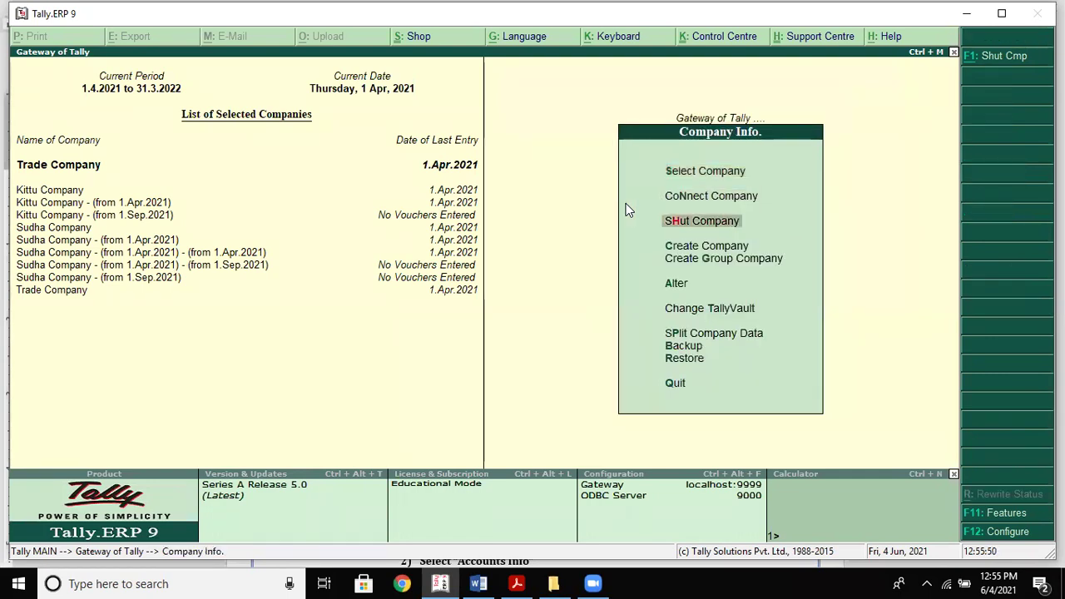
key(Return)
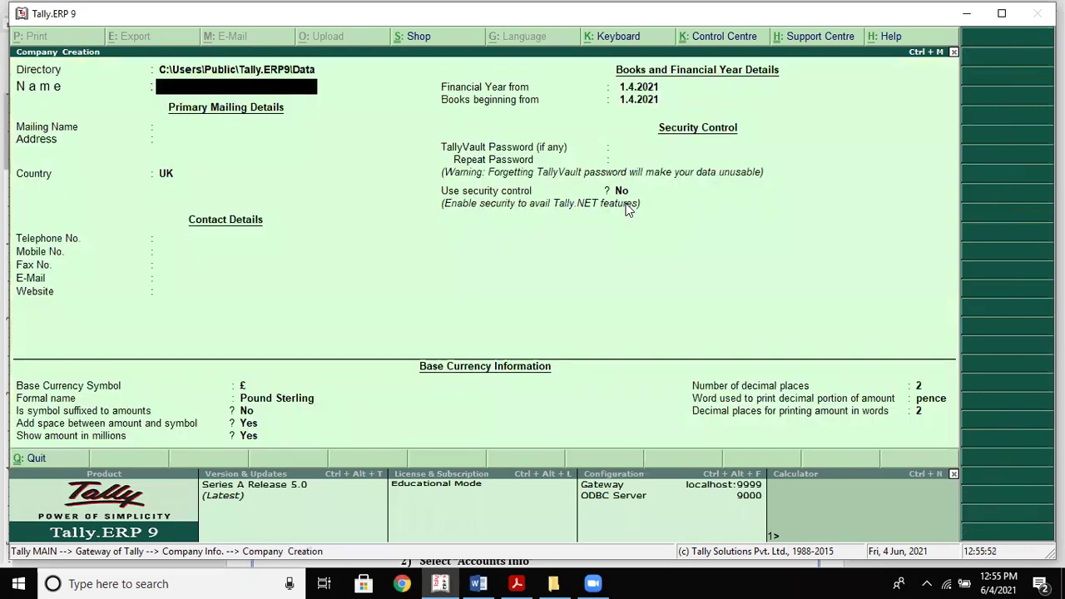
Enter company Budget Co with address Hyderabad, country India, state Telangana and PIN 789456
text(Budget Co)
key(Return)
key(Return)
text(Hyderabad)
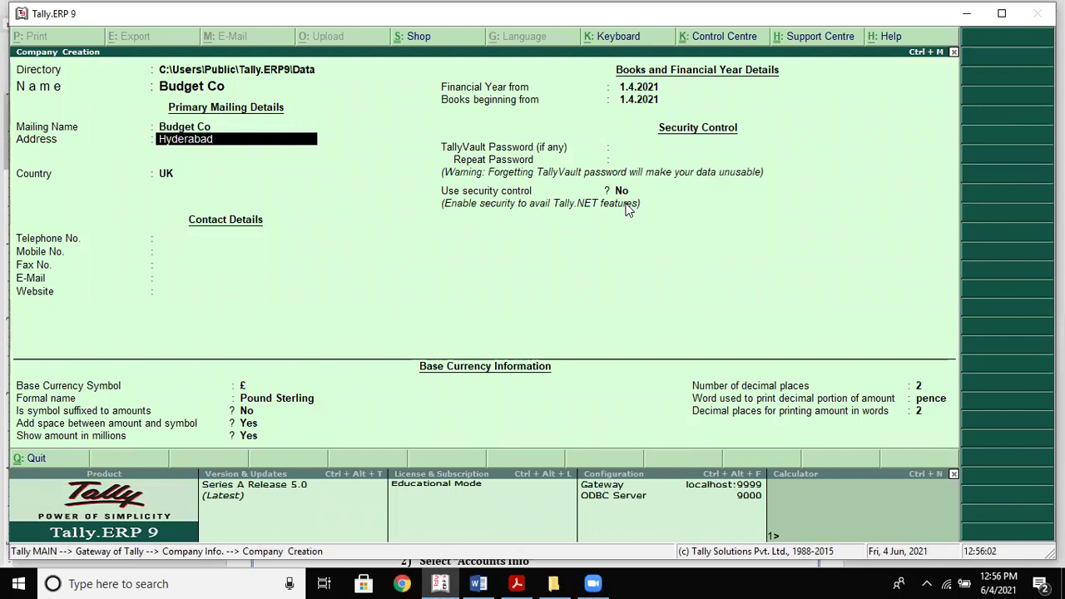
key(Return)
key(Return)
text(In)
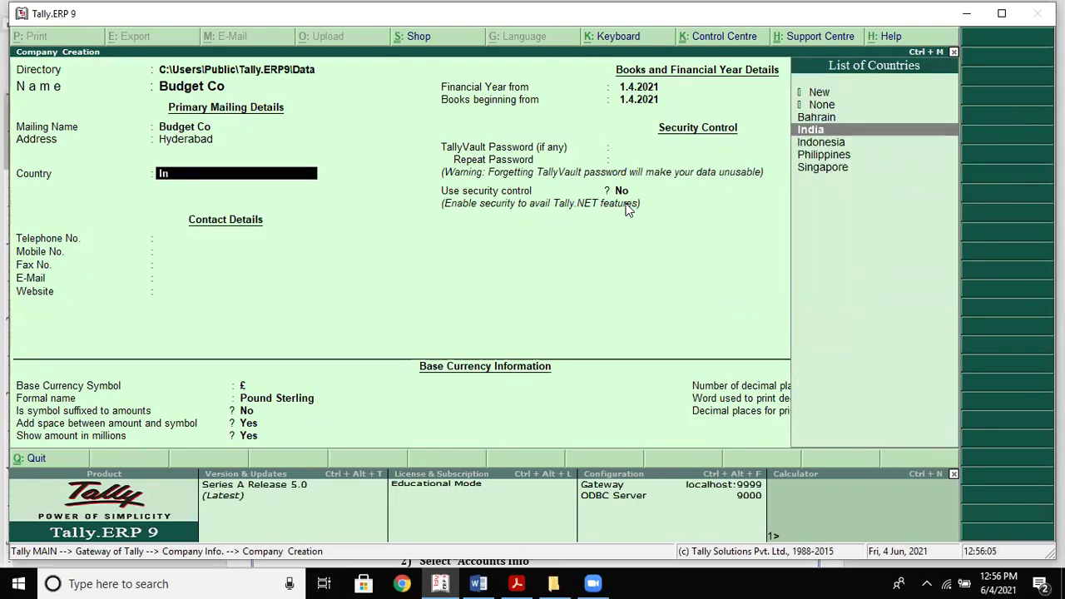
key(Return)
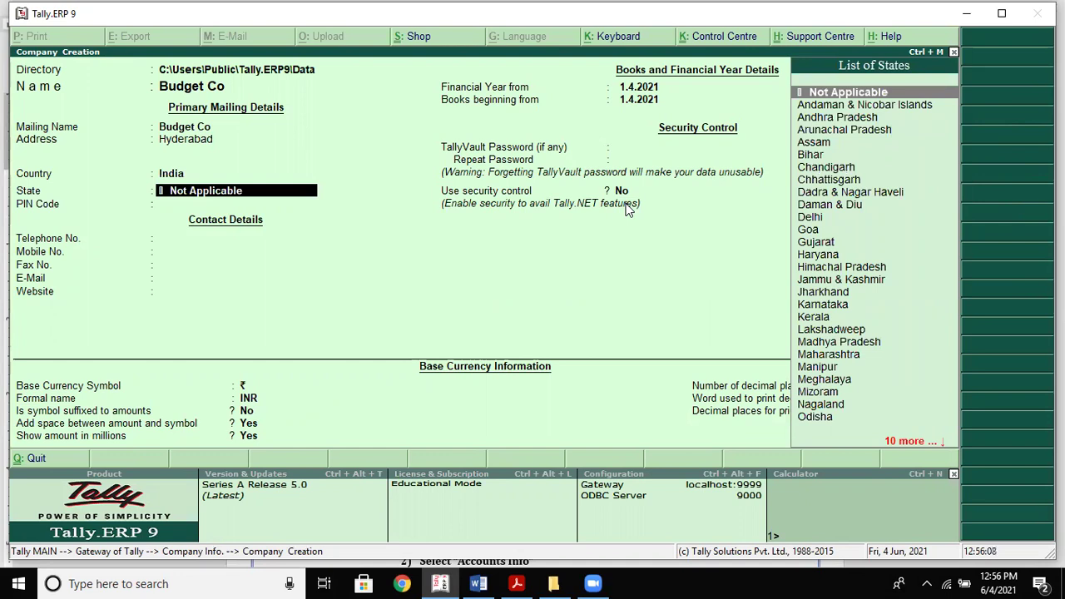
text(Te)
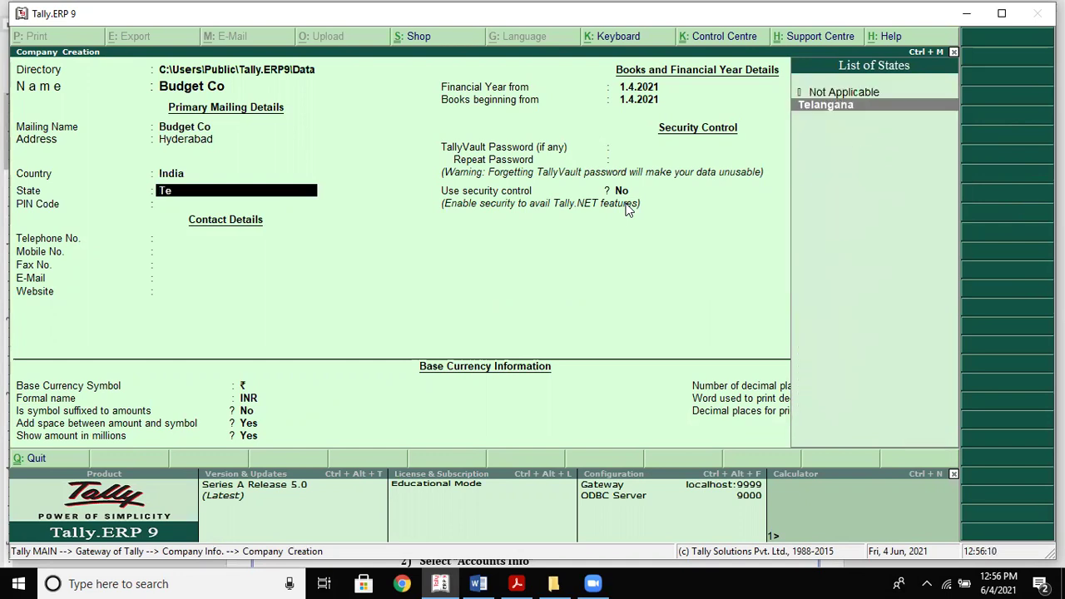
key(Return)
text(789456)
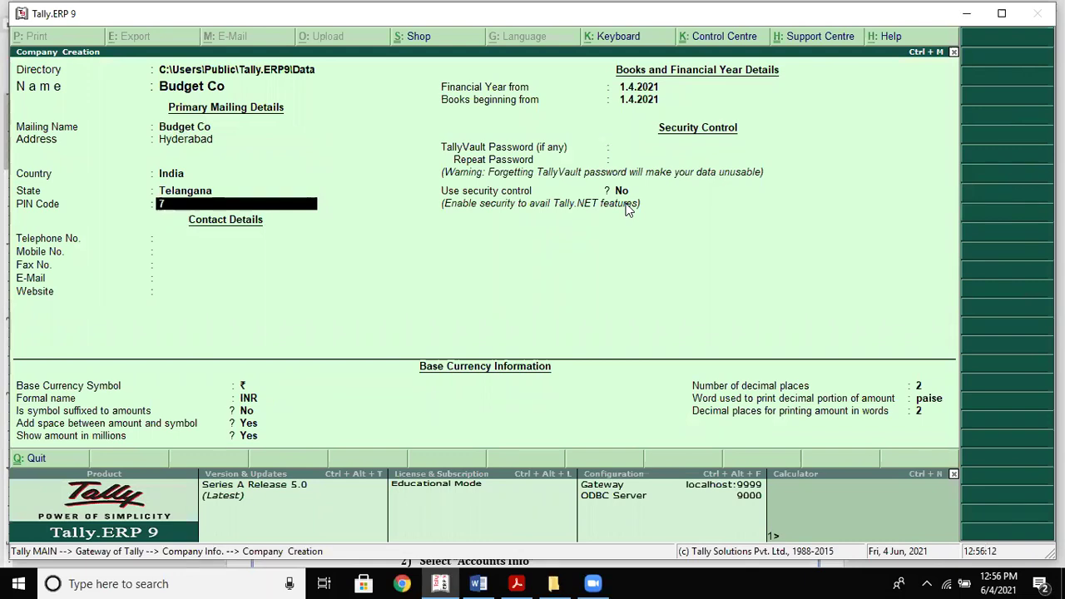
key(Return)
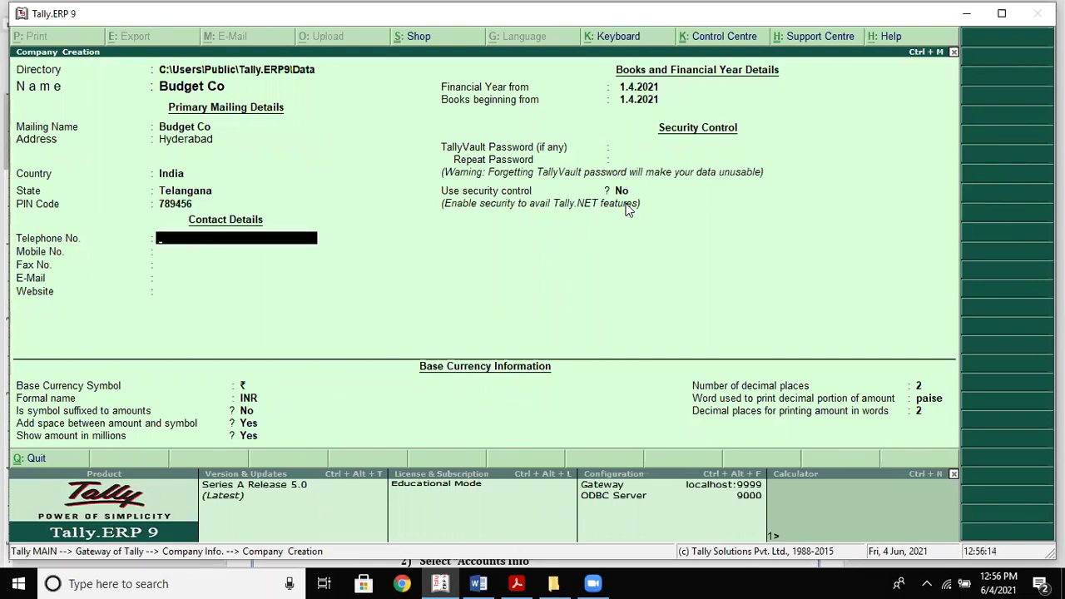
Accept the default contact, financial-year and security settings and save the company
key(Return)
key(Return)
key(Return)
key(Return)
key(Return)
key(Return)
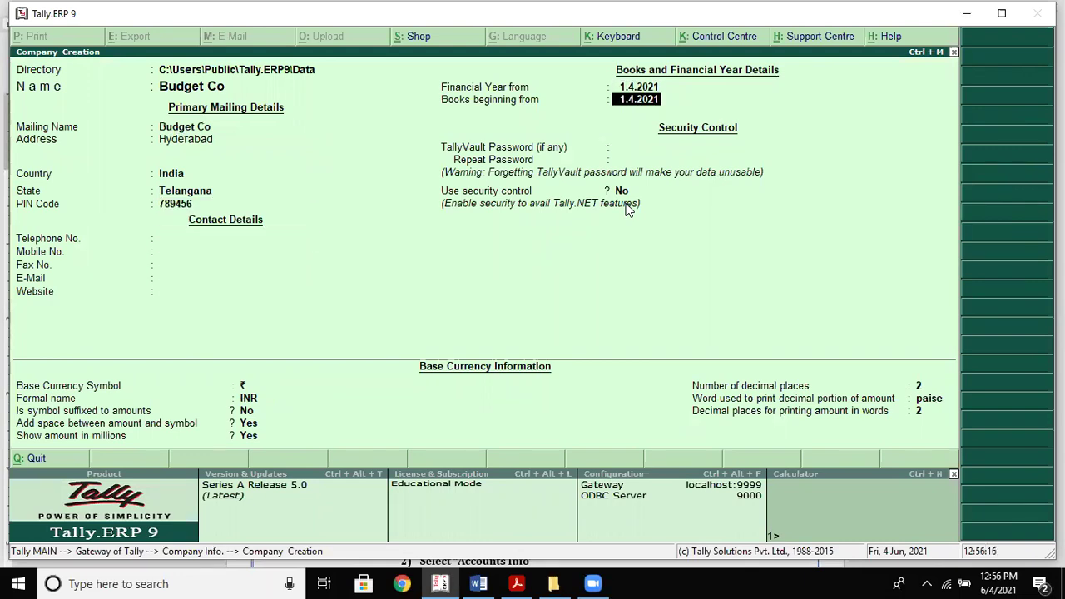
key(Return)
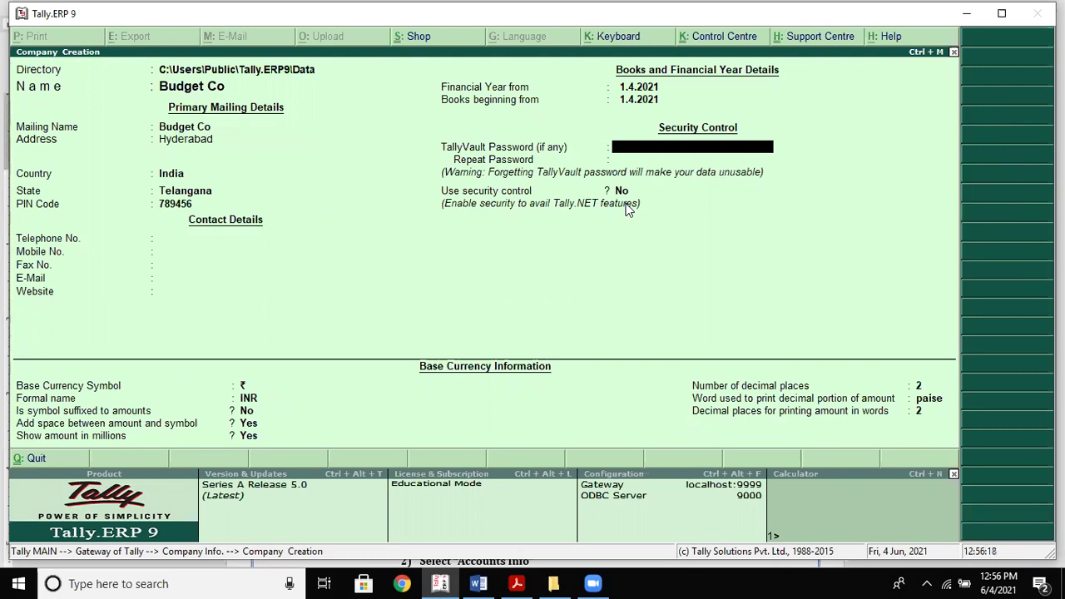
key(Return)
key(Return)
key(Return)
key(Return)
key(Return)
key(Return)
key(Return)
key(Return)
key(Return)
key(Return)
click(625, 204)
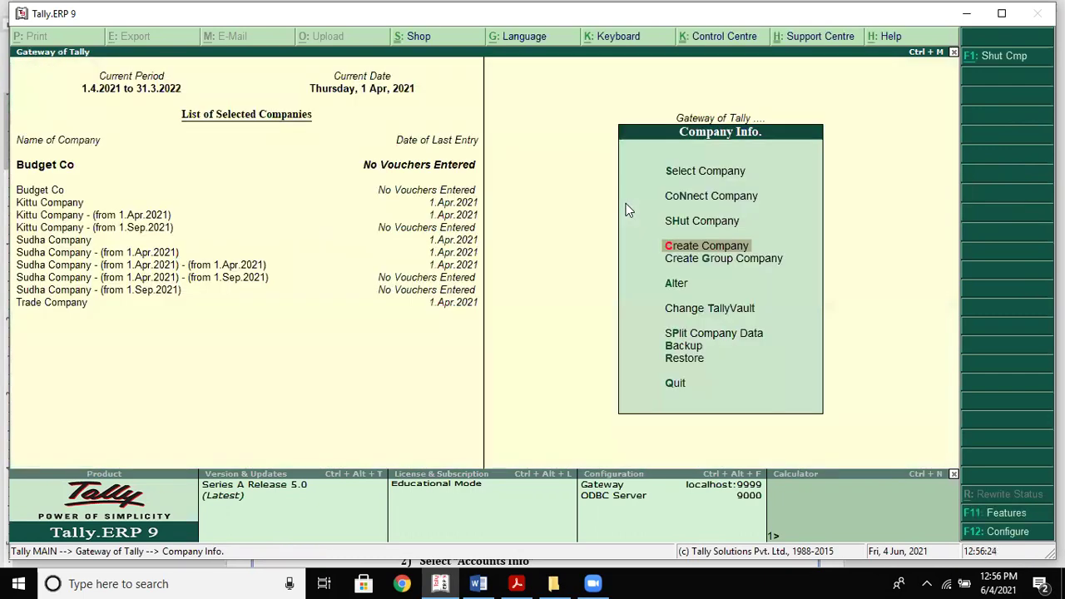
Leave the company info menu and return to the Gateway of Tally
key(Up)
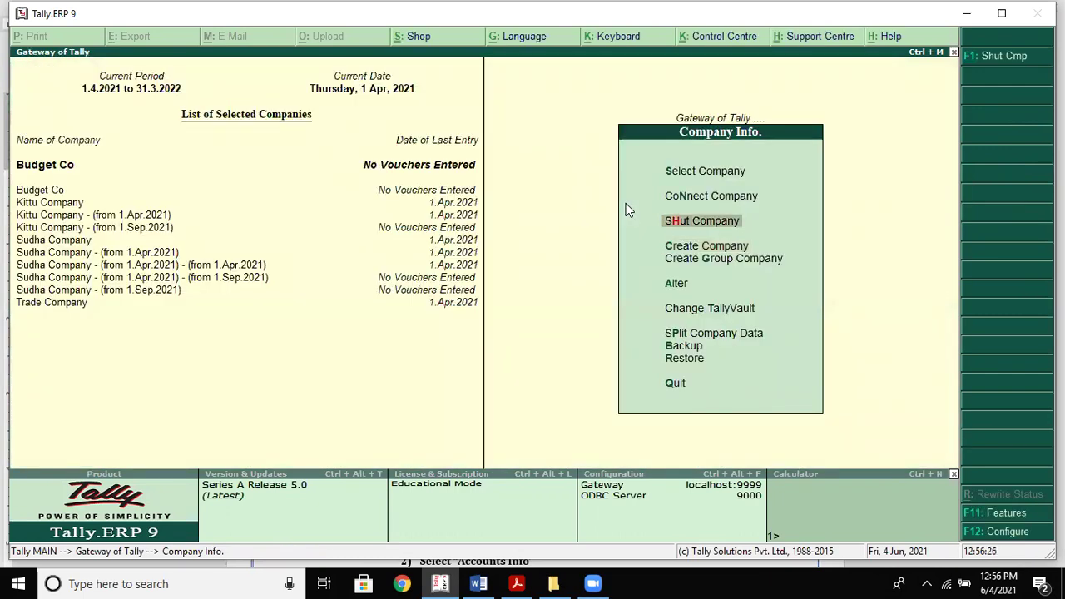
key(Up)
key(Up)
key(Down)
key(Down)
key(Escape)
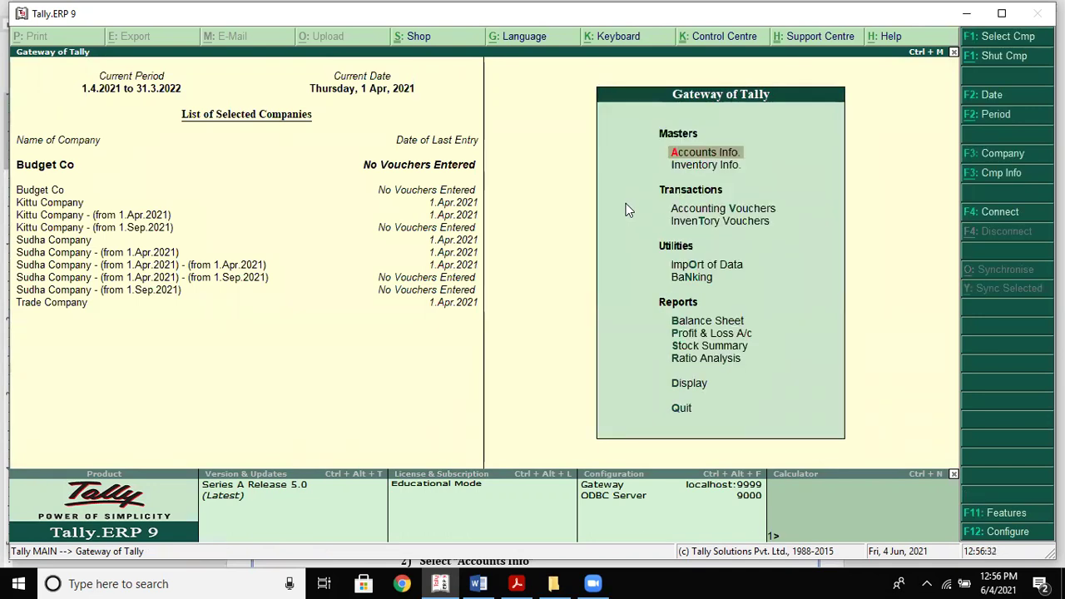
key(Escape)
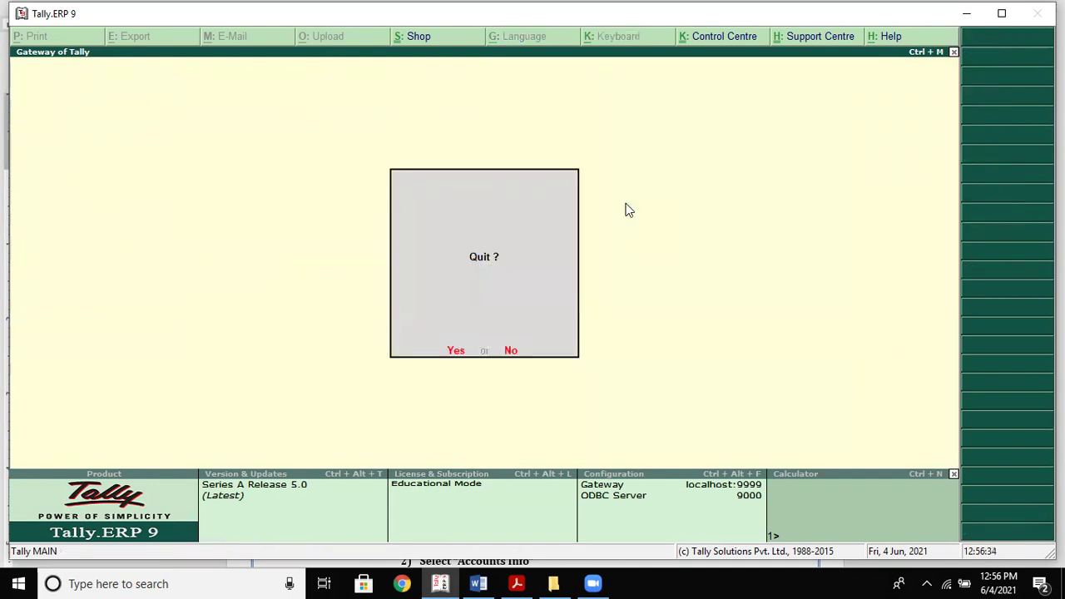
key(Escape)
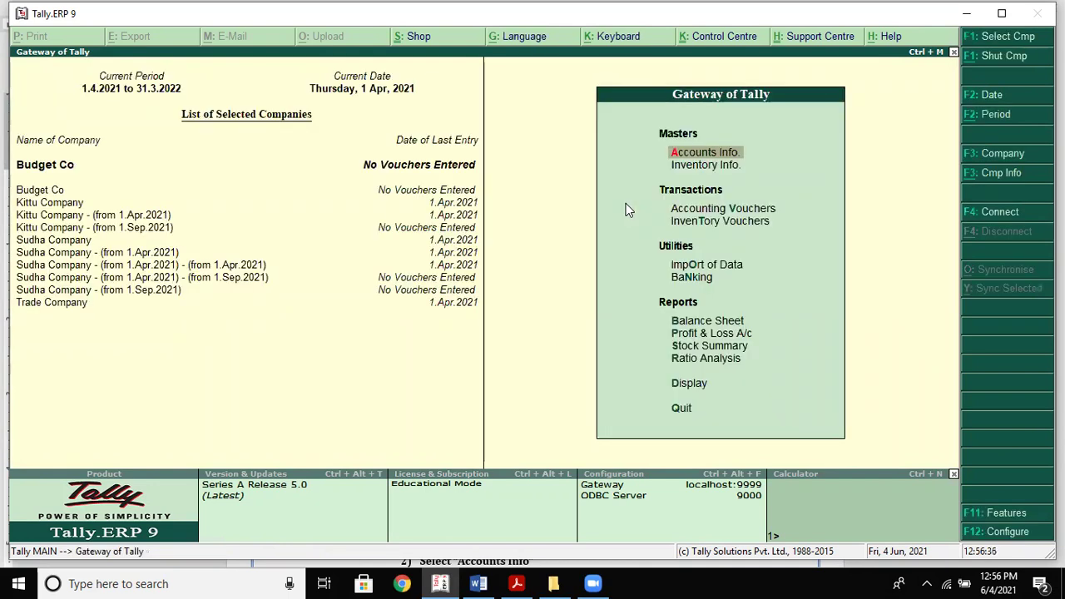
In F11 Accounting Features, set Maintain budgets and controls and Use reversing journals to Yes
key(F11)
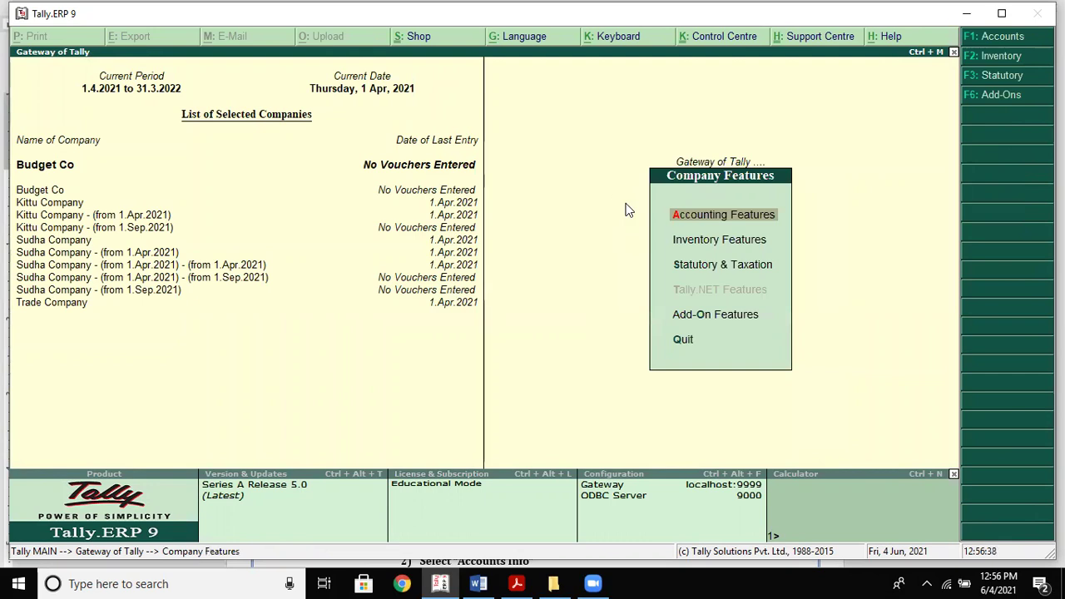
key(Return)
key(Return)
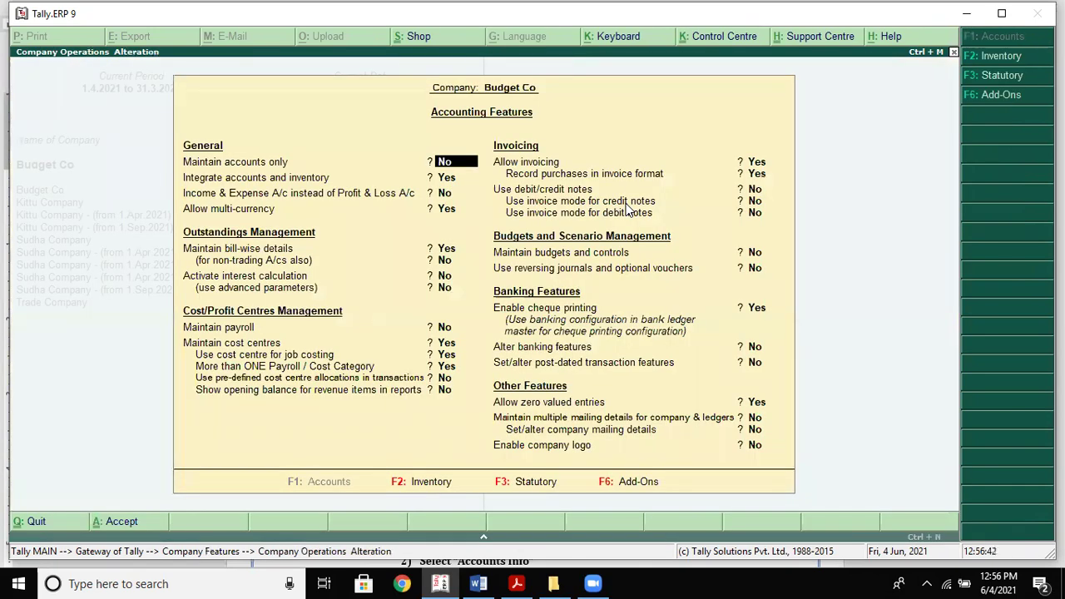
key(Return)
key(Return)
key(Return)
key(Return)
key(Return)
key(Return)
key(Return)
key(Return)
key(Return)
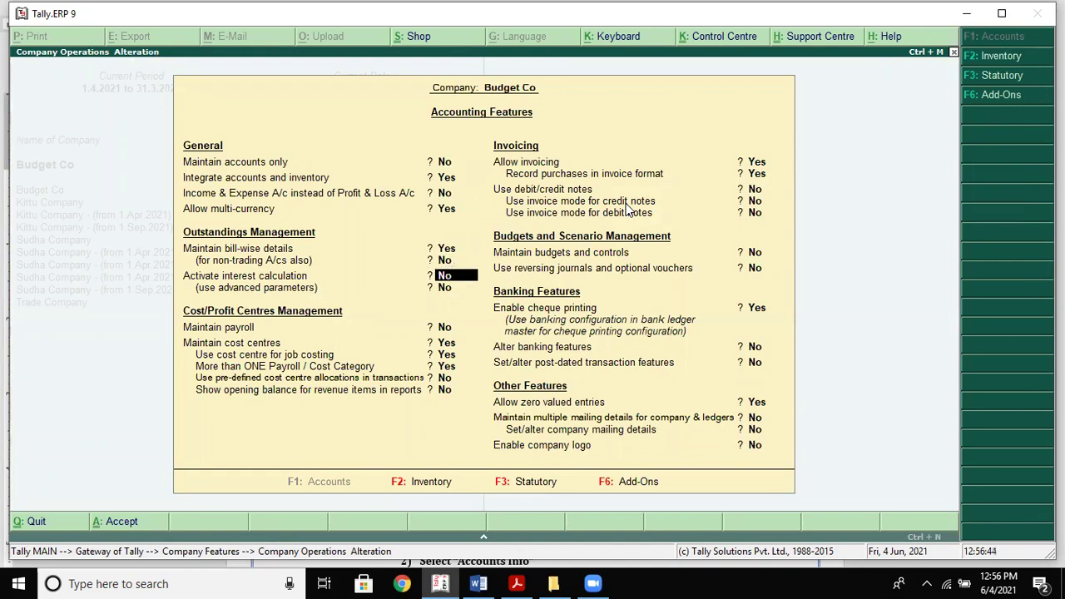
key(Return)
key(Return)
key(Return)
key(Return)
key(Return)
key(Return)
key(Return)
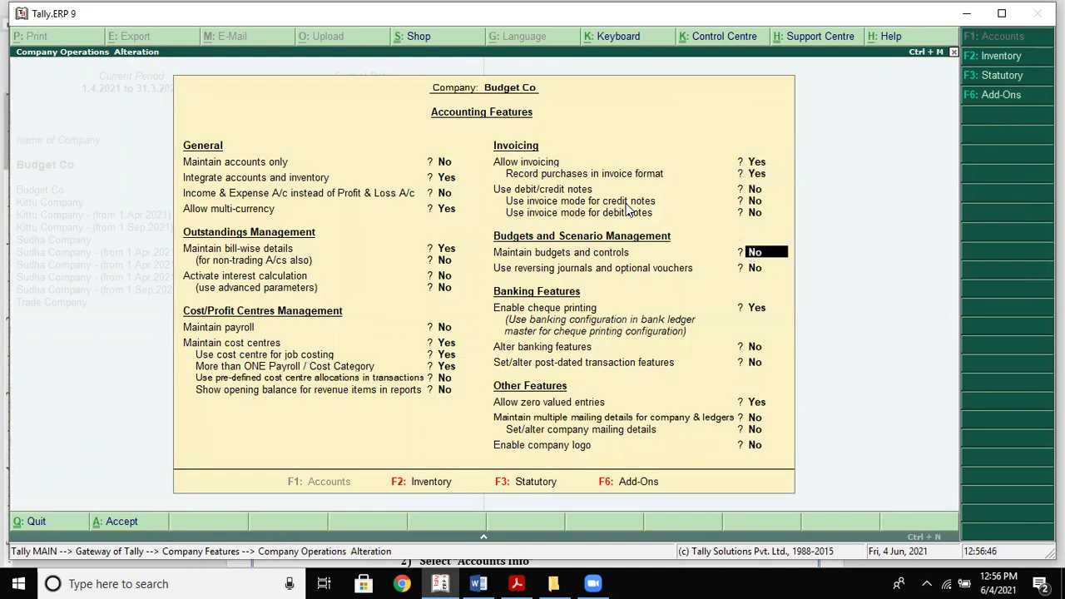
key(Up)
key(y)
key(Return)
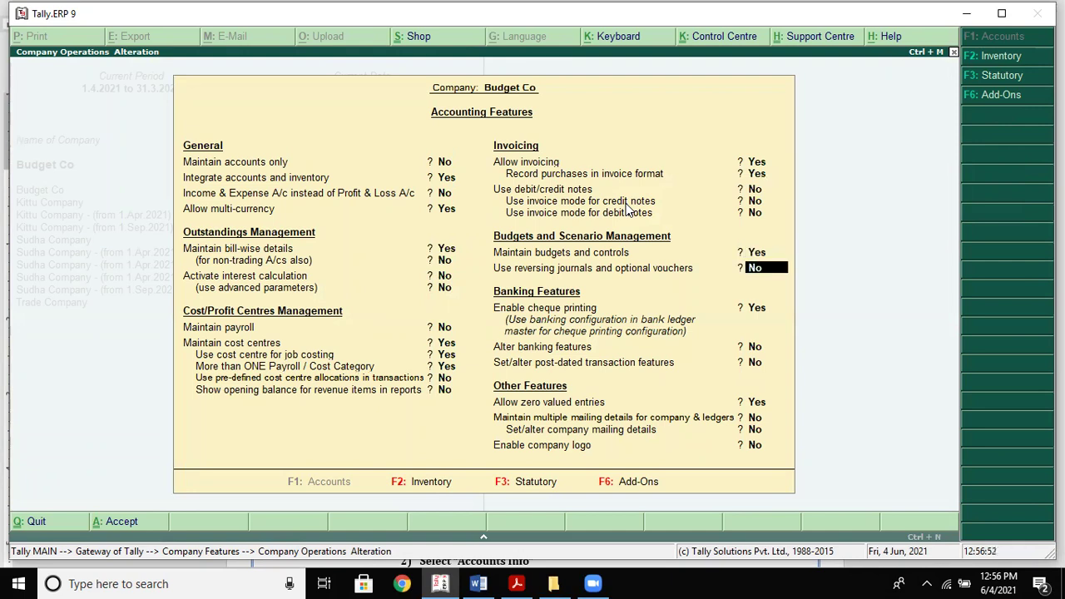
text(y)
key(Return)
key(Return)
key(Return)
key(Return)
key(Return)
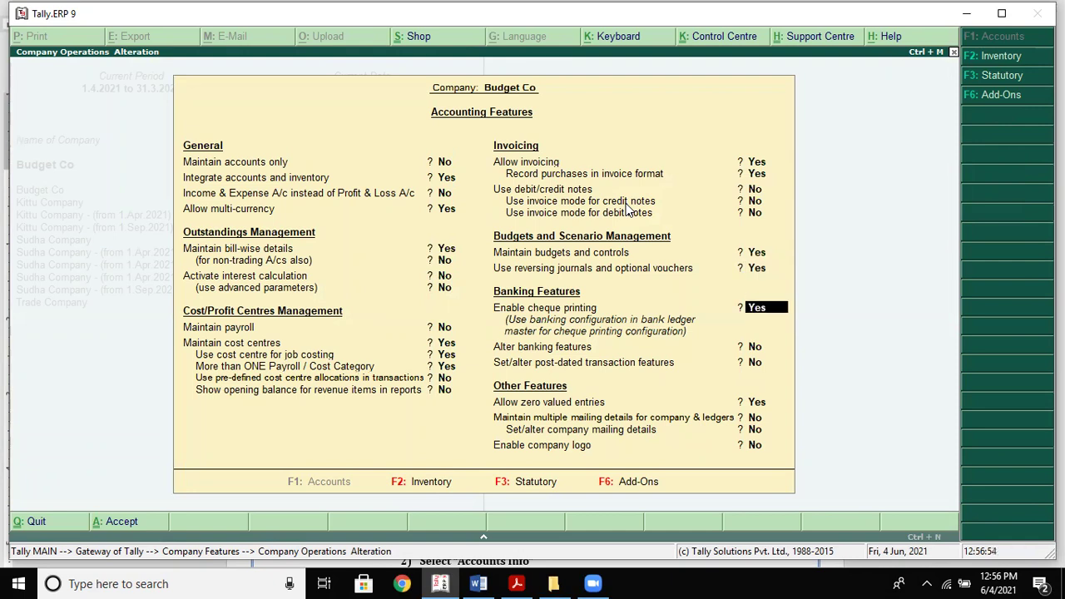
key(Return)
key(Return)
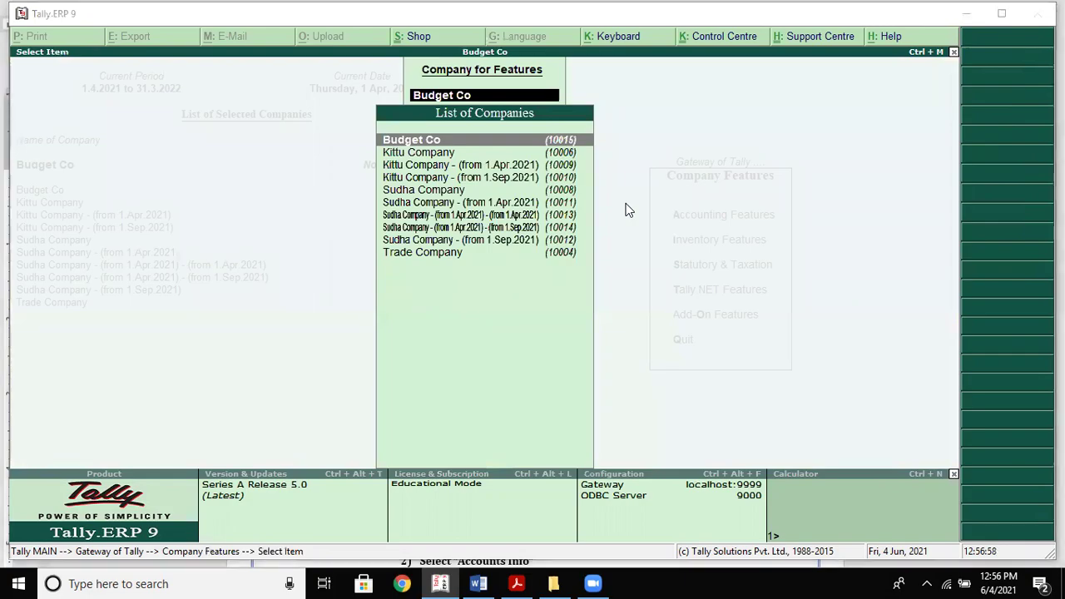
Apply the features to Budget Co, then open Accounts Info at the Ledgers option
key(alt+Tab)
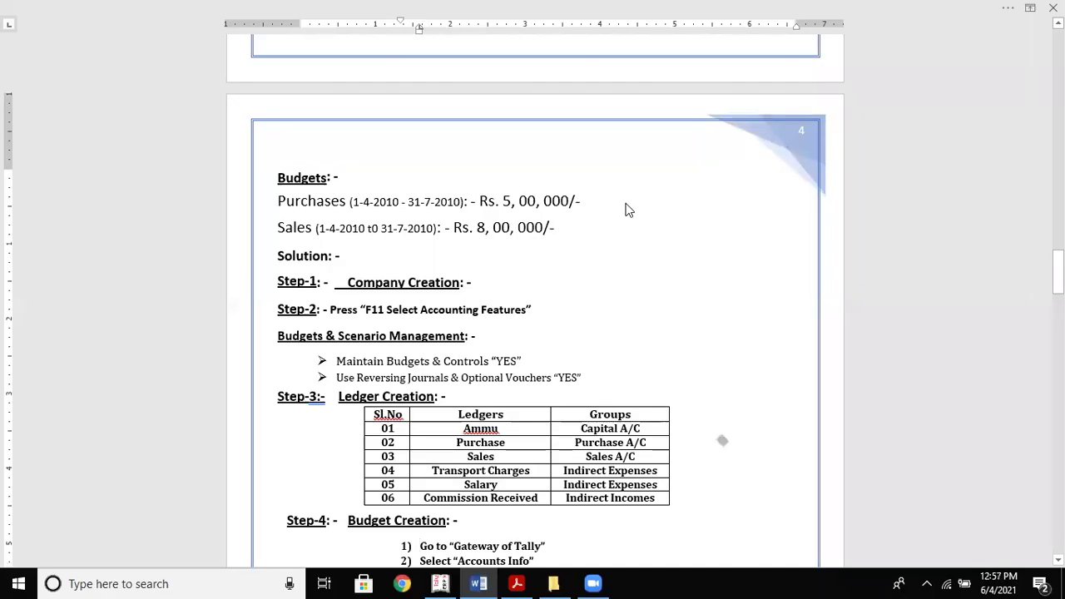
scroll(628, 210, up, 10)
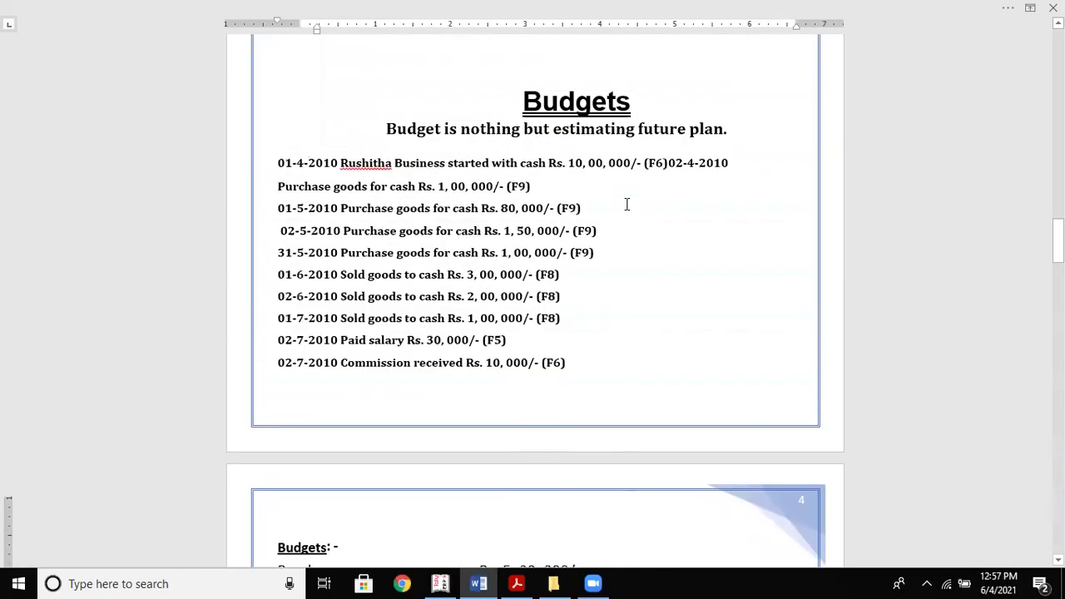
key(alt+Tab)
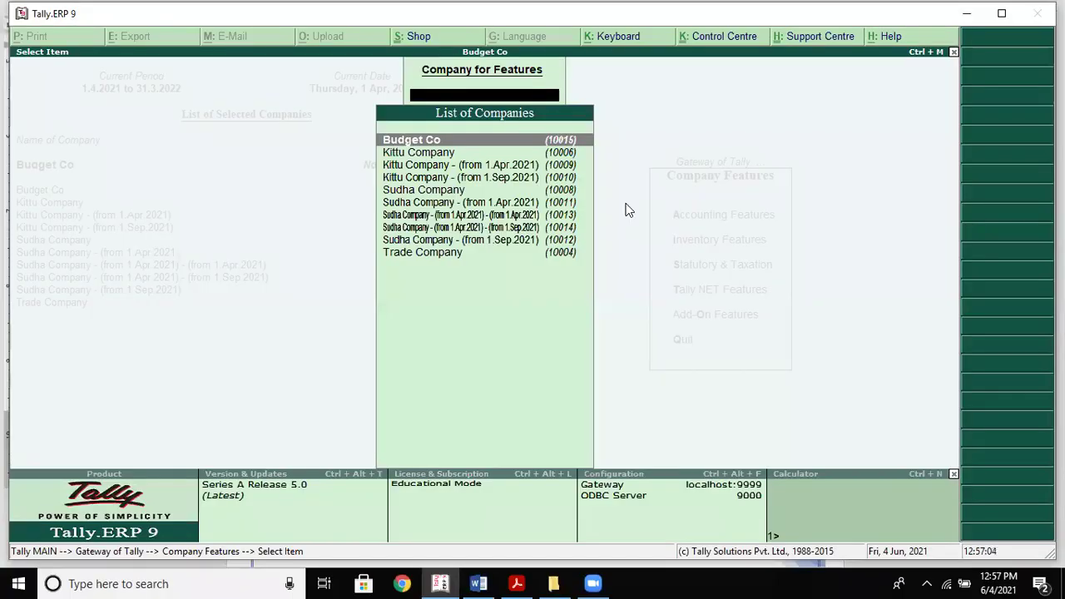
key(Return)
key(Escape)
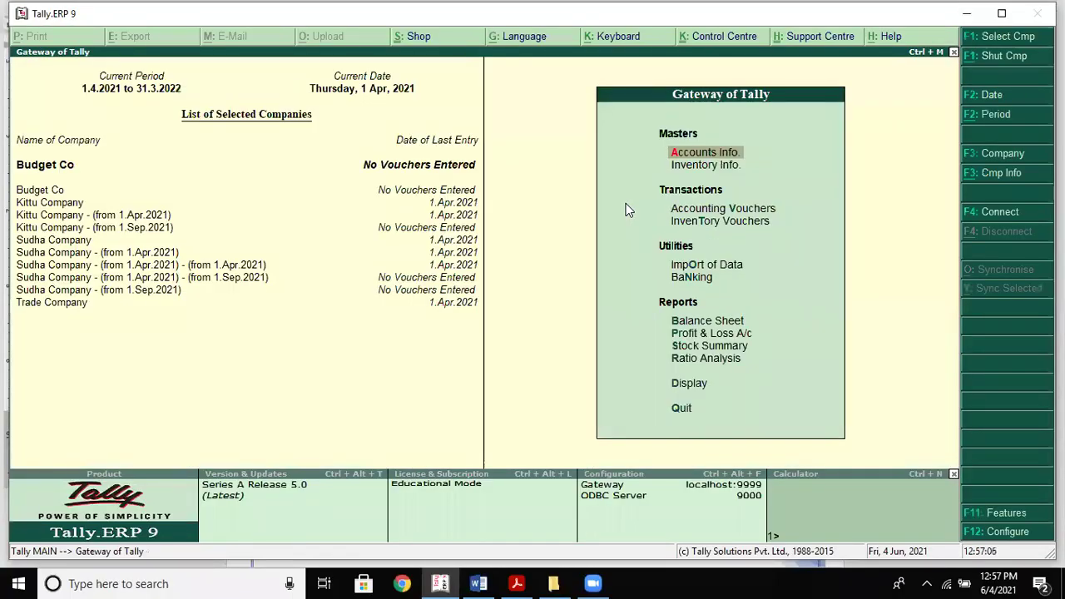
key(Return)
key(Down)
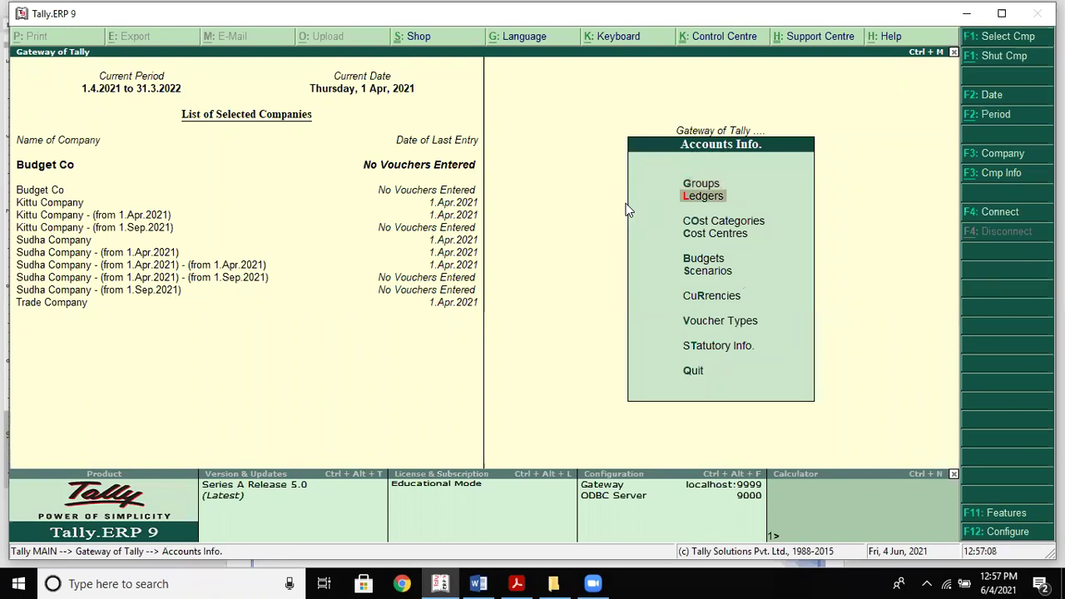
Start a new ledger, then move 'Purchase goods for cash' beside 02-4-2010 on its own Word line
key(Return)
key(Return)
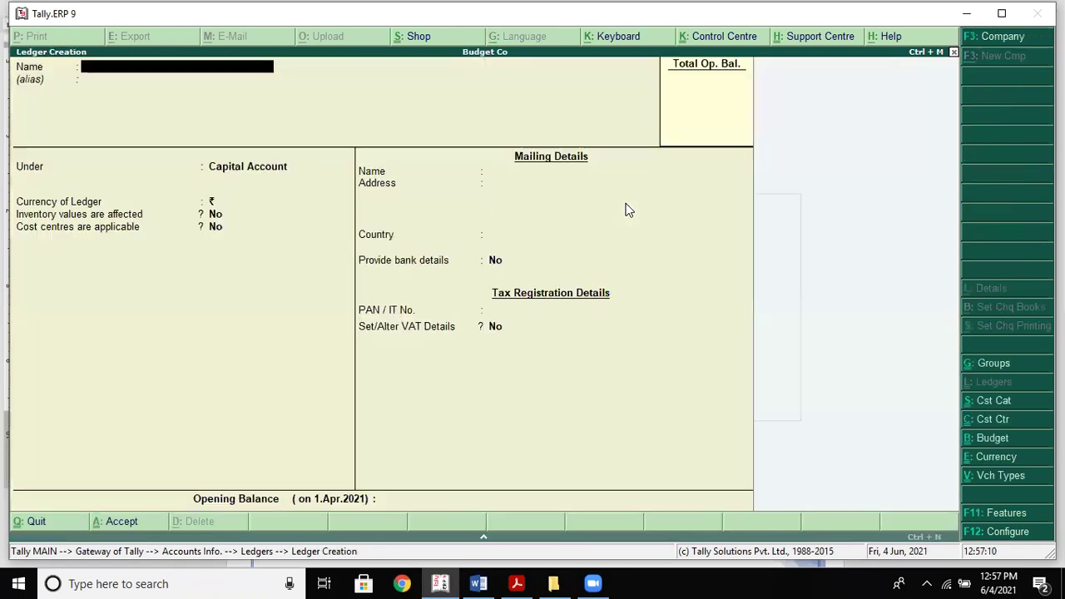
key(alt+Tab)
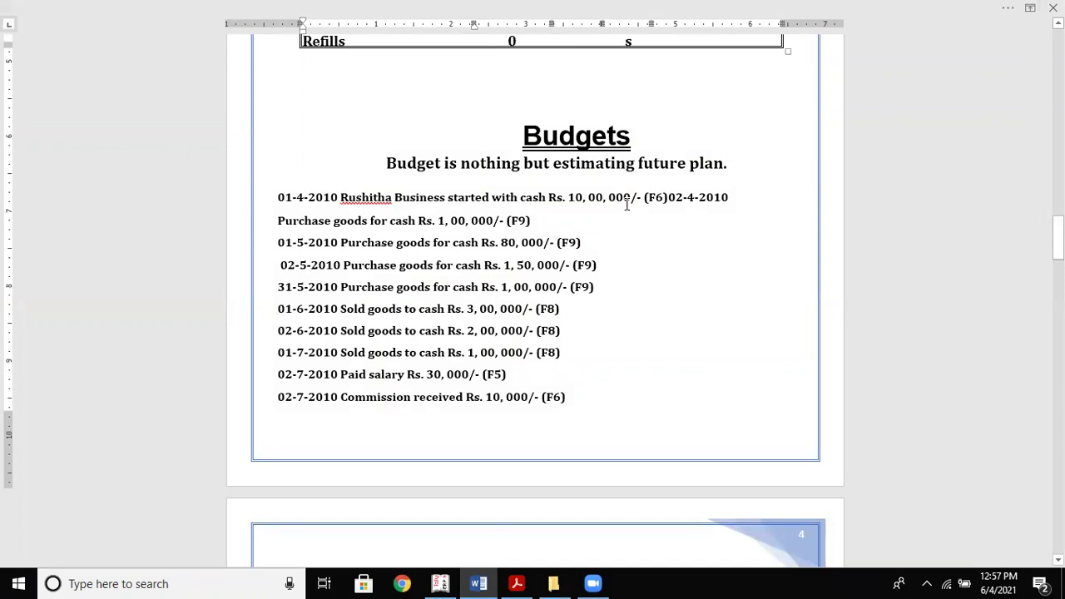
click(668, 198)
key(Return)
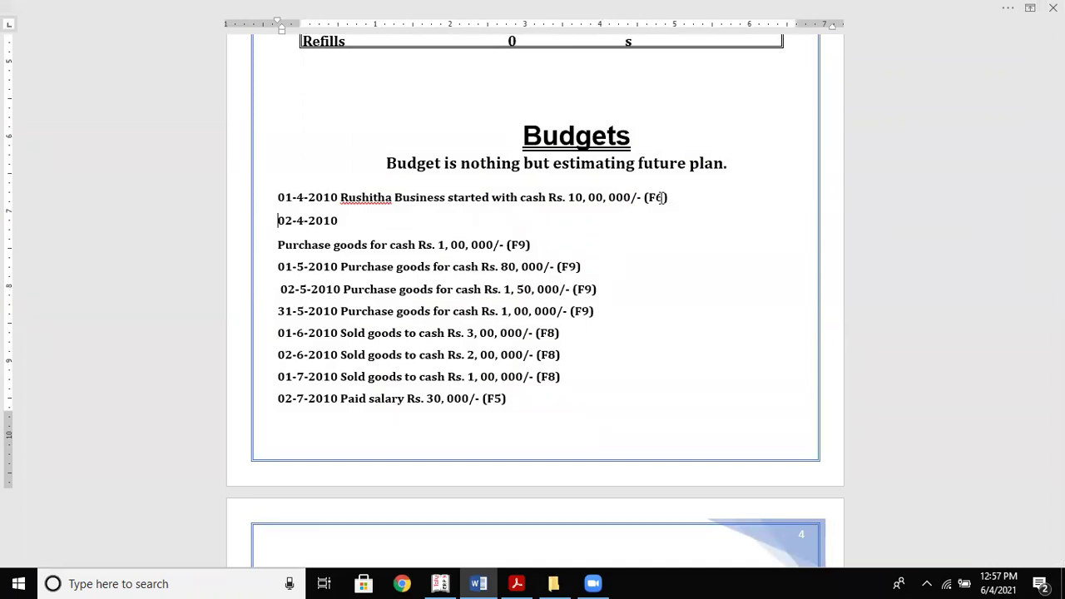
drag(275, 248, 510, 220)
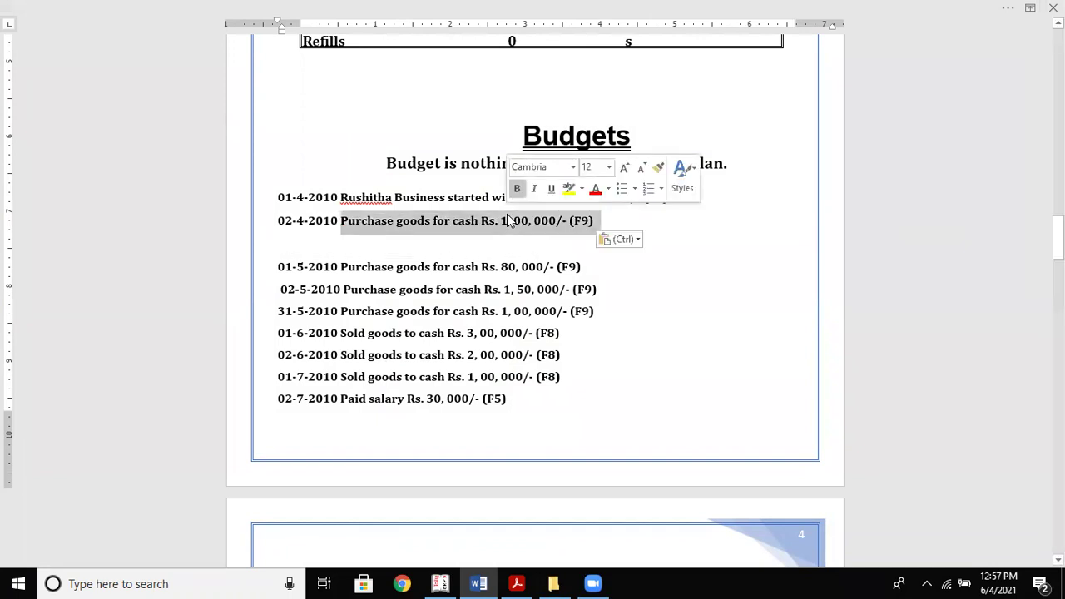
click(466, 244)
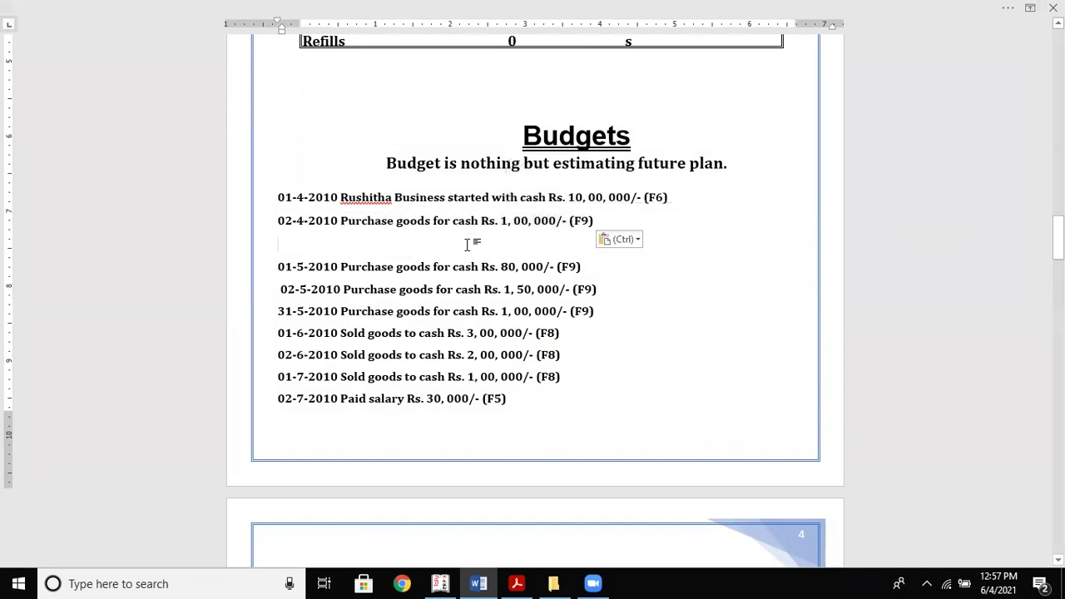
key(Delete)
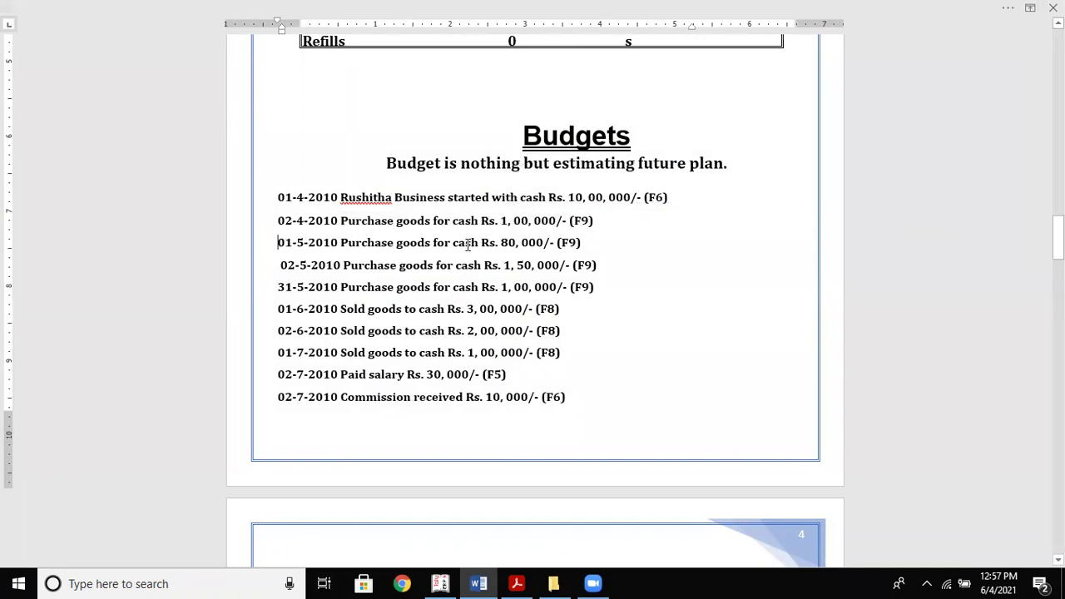
key(alt+Tab)
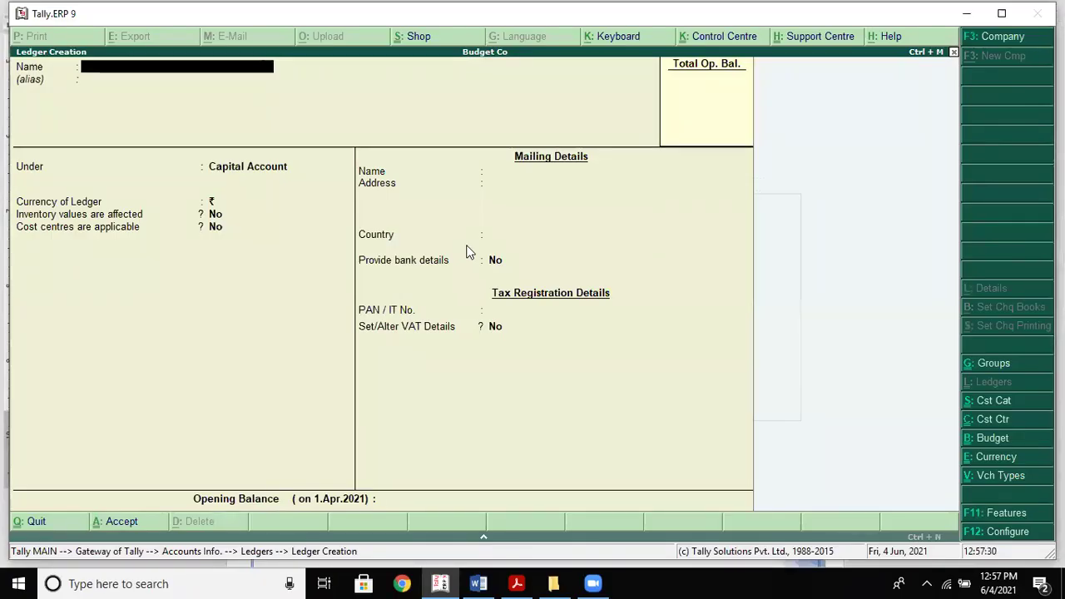
Create the Capital ledger under Capital Account
text(Capita)
key(Return)
key(Return)
key(Return)
key(Return)
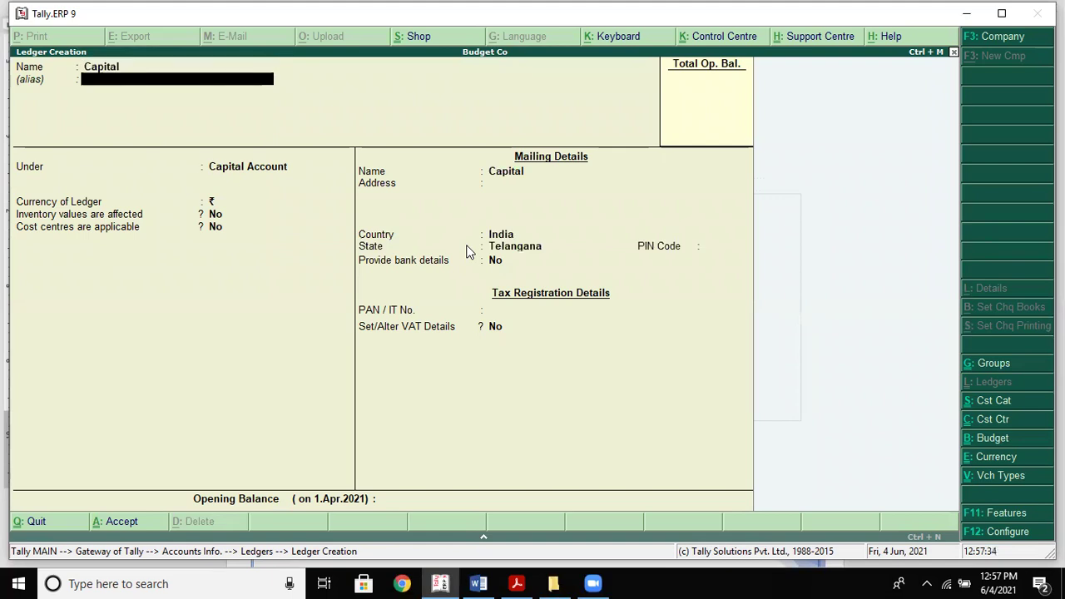
key(Return)
key(Return)
key(Return)
key(Return)
key(Return)
key(Return)
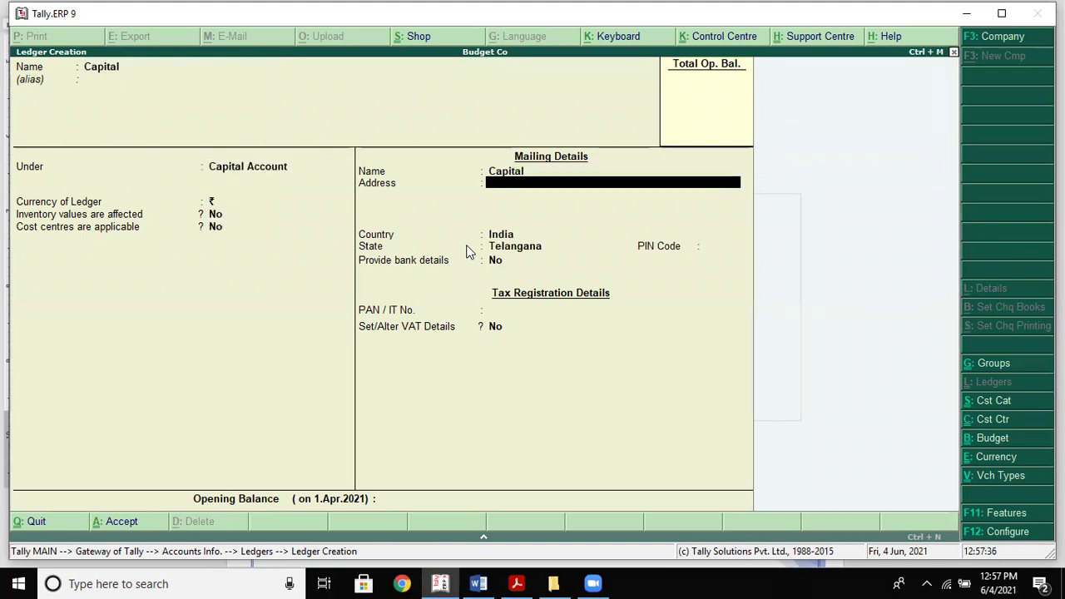
key(Return)
key(Return)
key(alt+Tab)
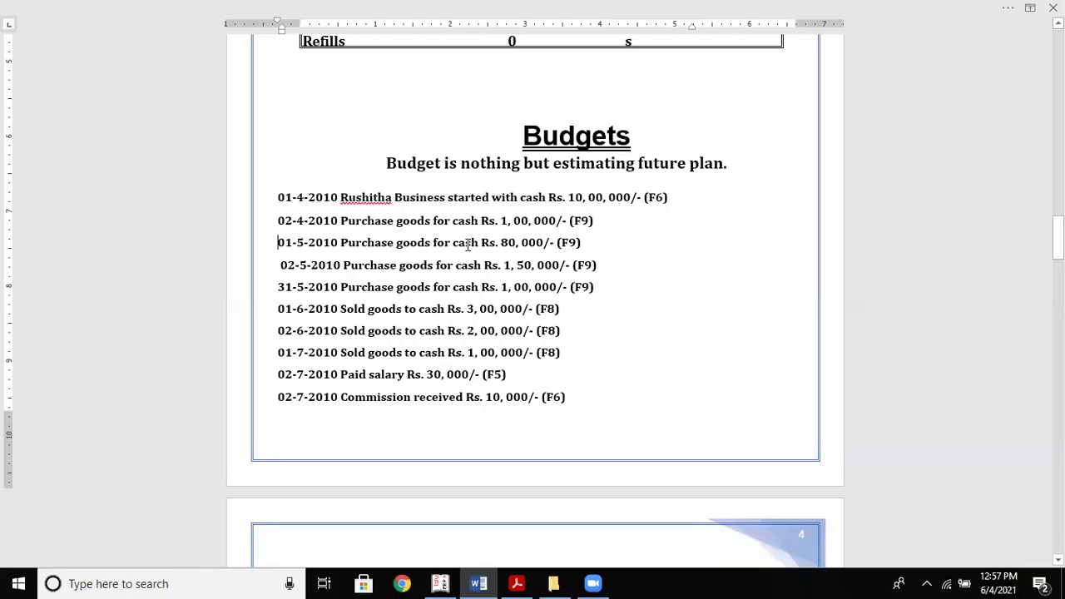
key(alt+Tab)
Create the Purchases ledger under Purchase Accounts
text(Pu)
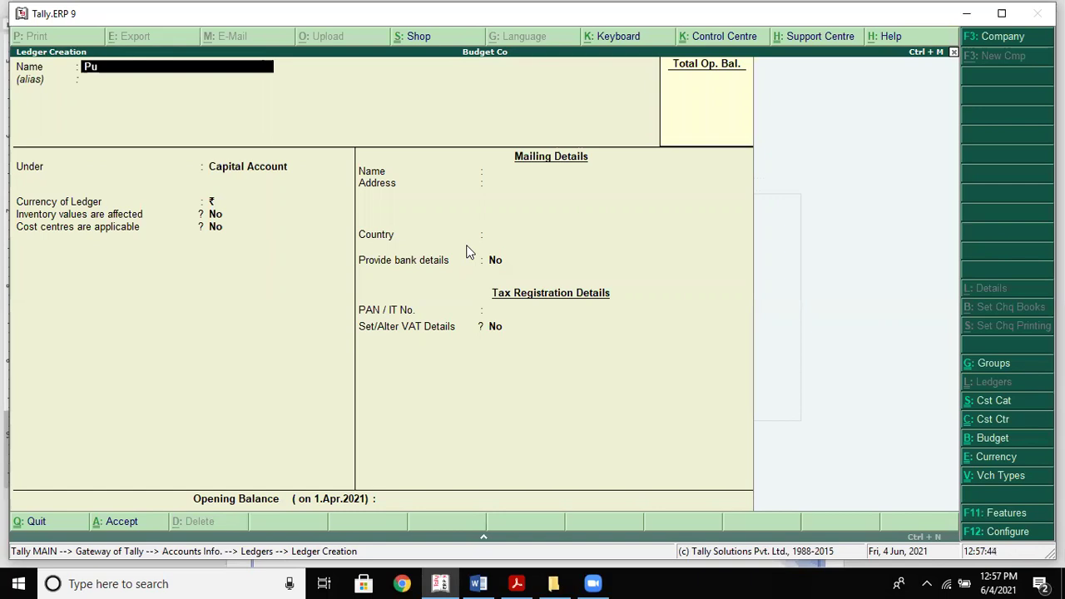
text(rchases)
key(Return)
key(Return)
text(P)
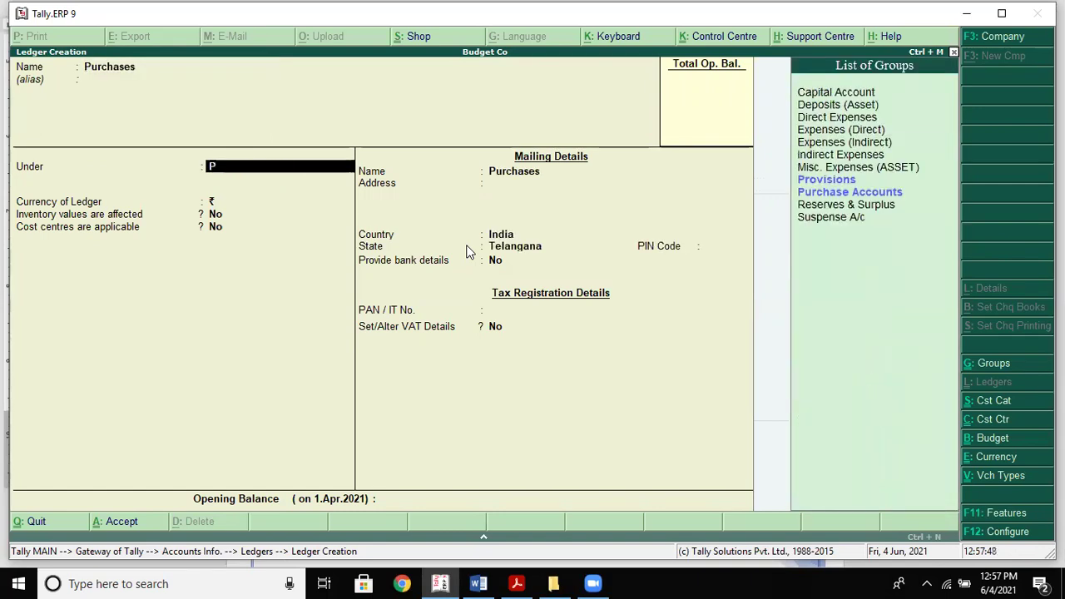
key(Return)
key(Down)
key(Down)
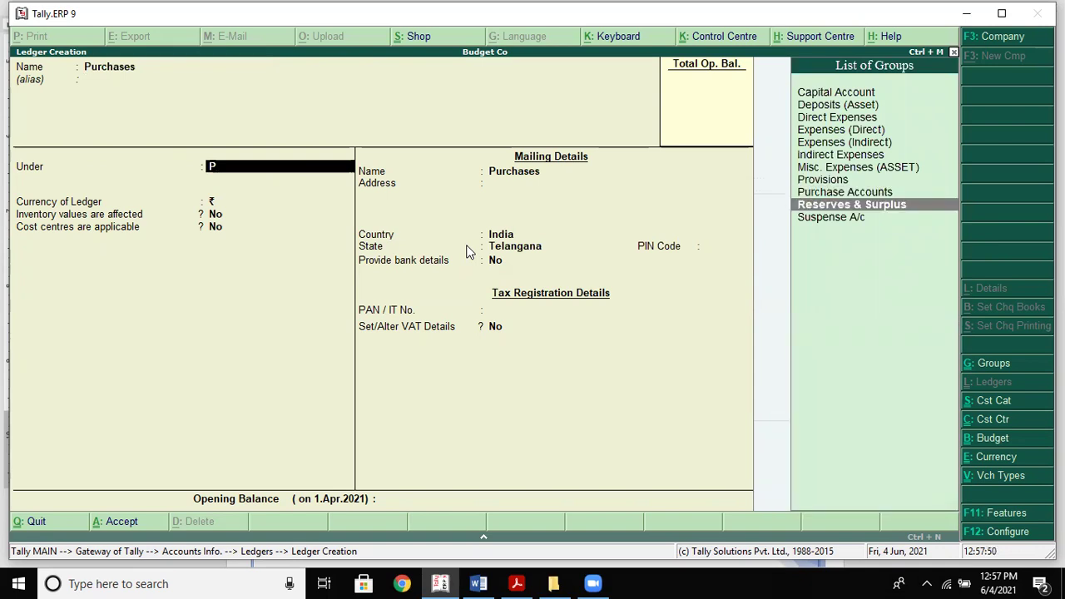
key(Up)
key(Return)
key(Return)
key(Return)
key(Return)
key(alt+Tab)
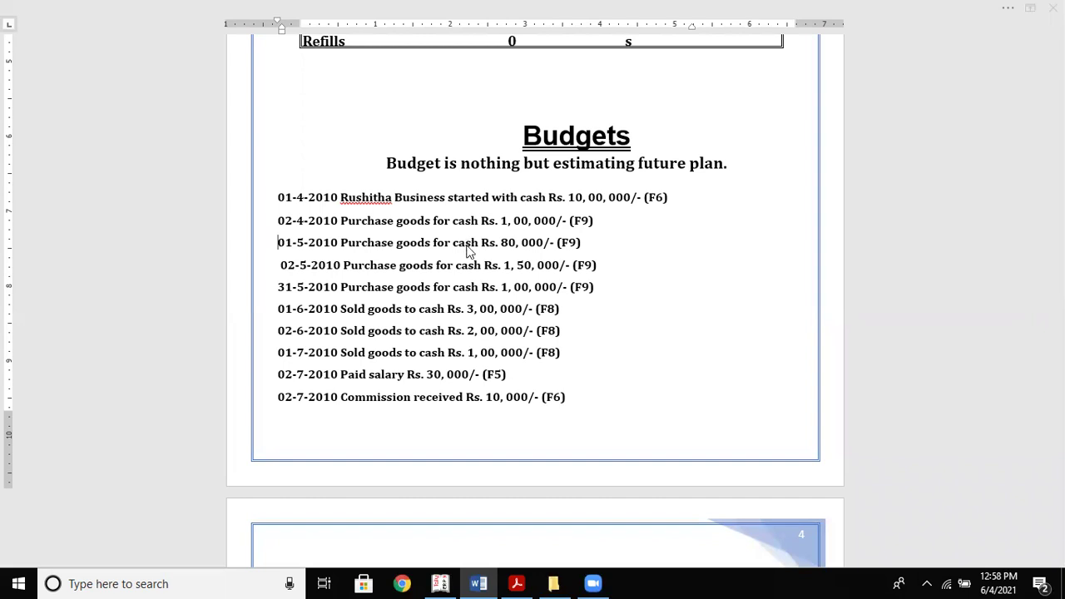
key(alt+Tab)
Create the Sales ledger under Sales Accounts
text(Sales)
key(Return)
key(Return)
key(Return)
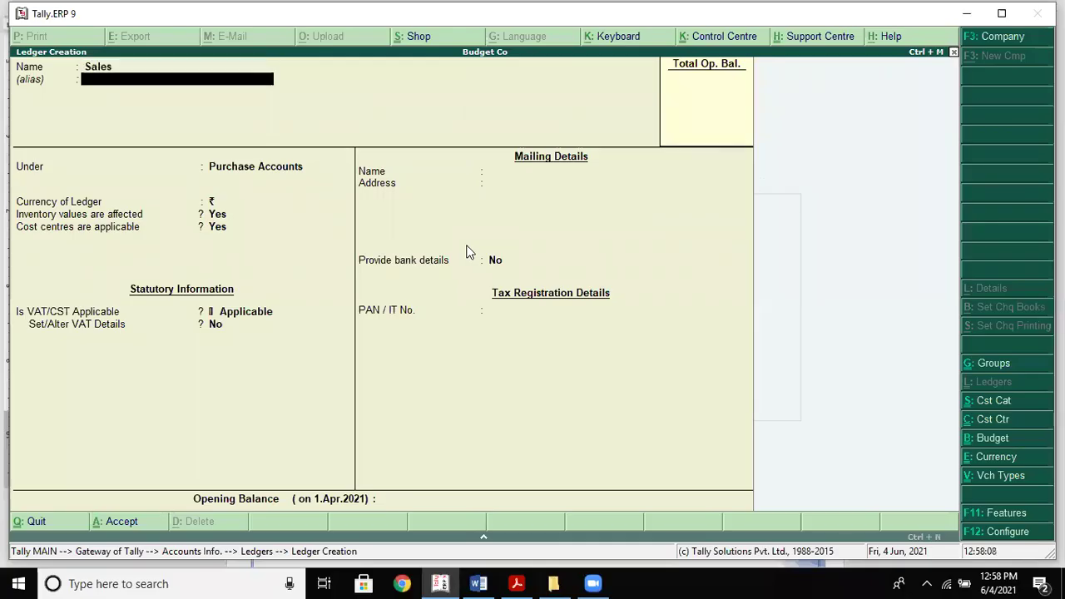
key(BackSpace)
text(S)
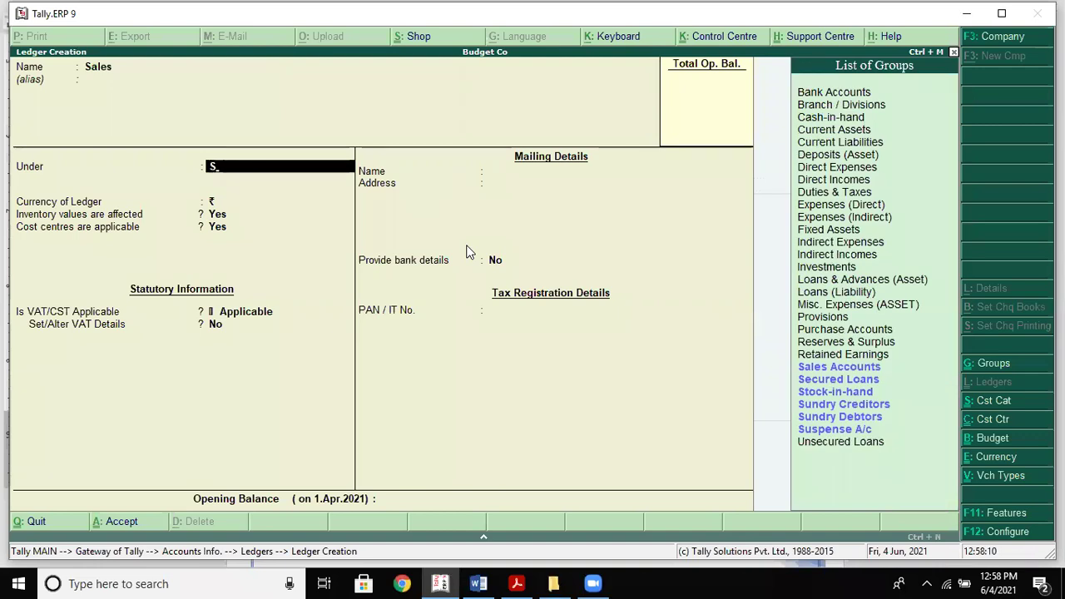
key(Up)
key(Up)
key(Up)
key(Up)
key(Up)
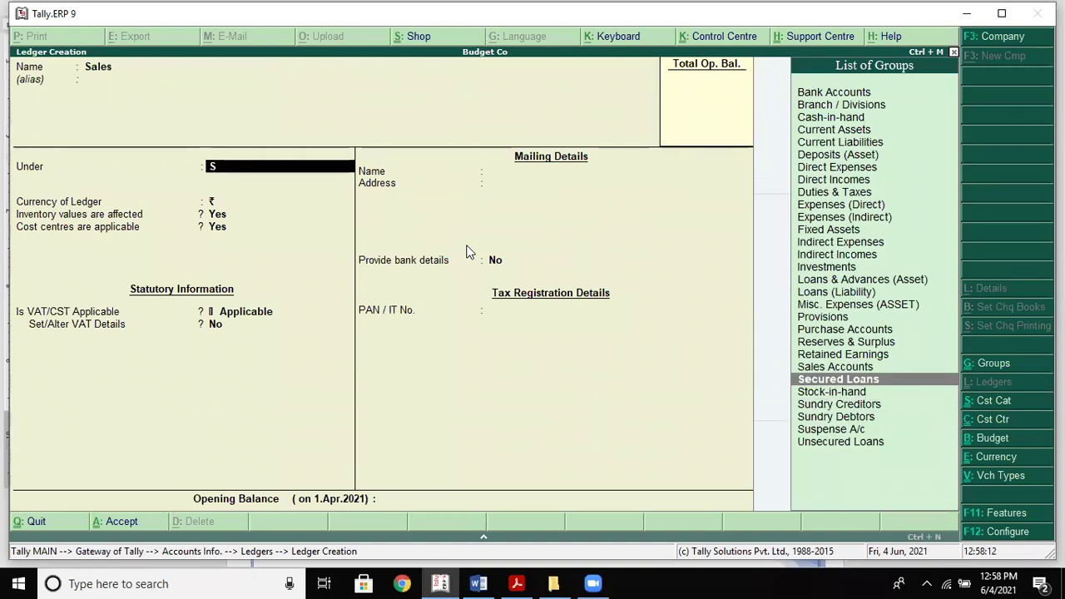
key(Return)
key(Return)
key(Return)
key(Return)
key(Return)
key(Return)
key(Return)
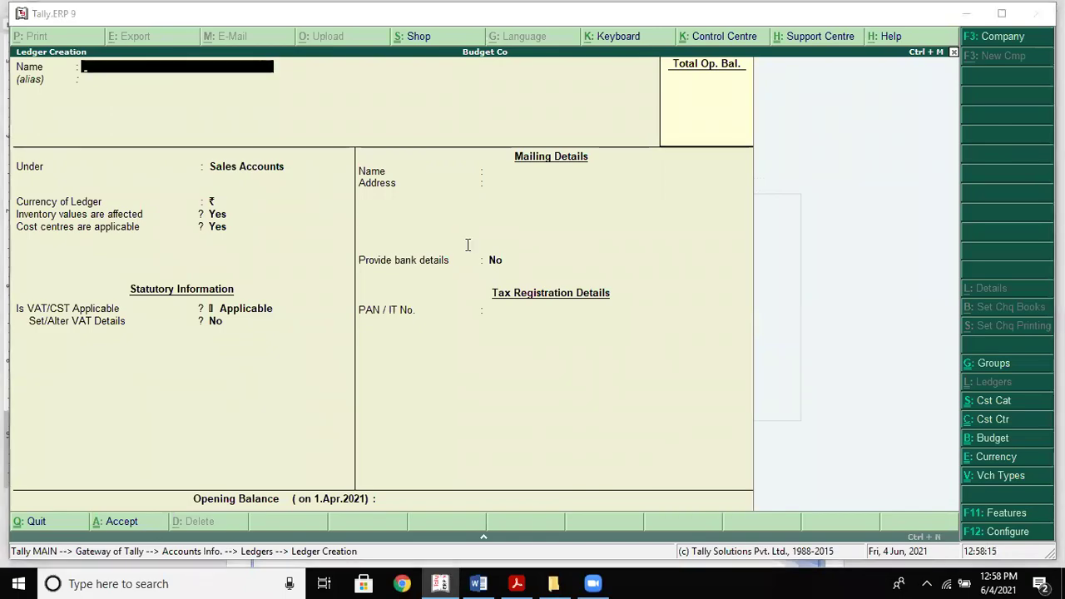
key(alt+Tab)
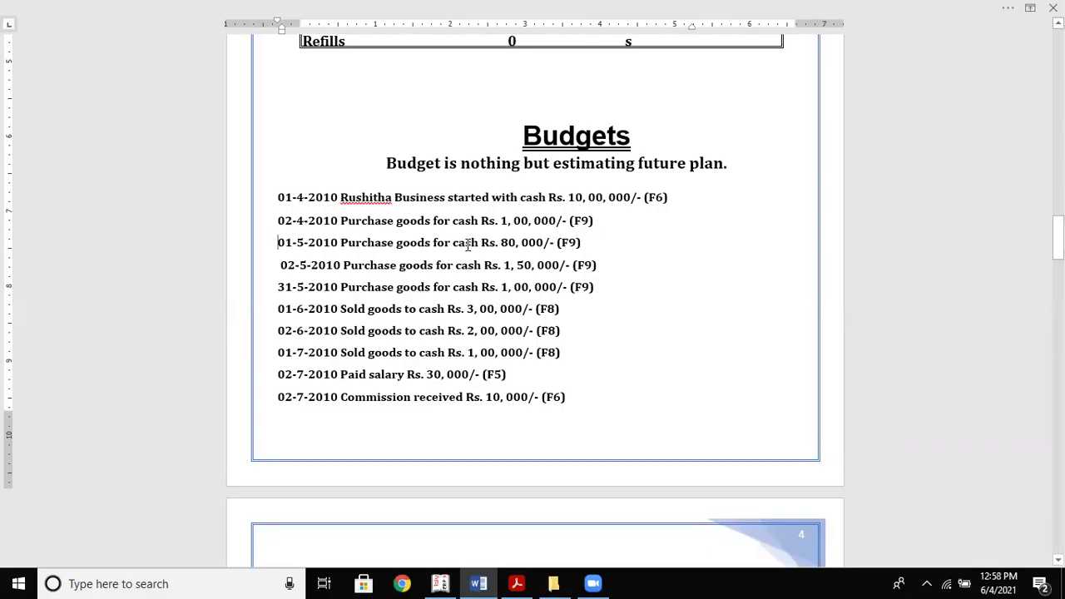
key(alt+Tab)
Create the Salary ledger under Indirect Expenses
text(Salary)
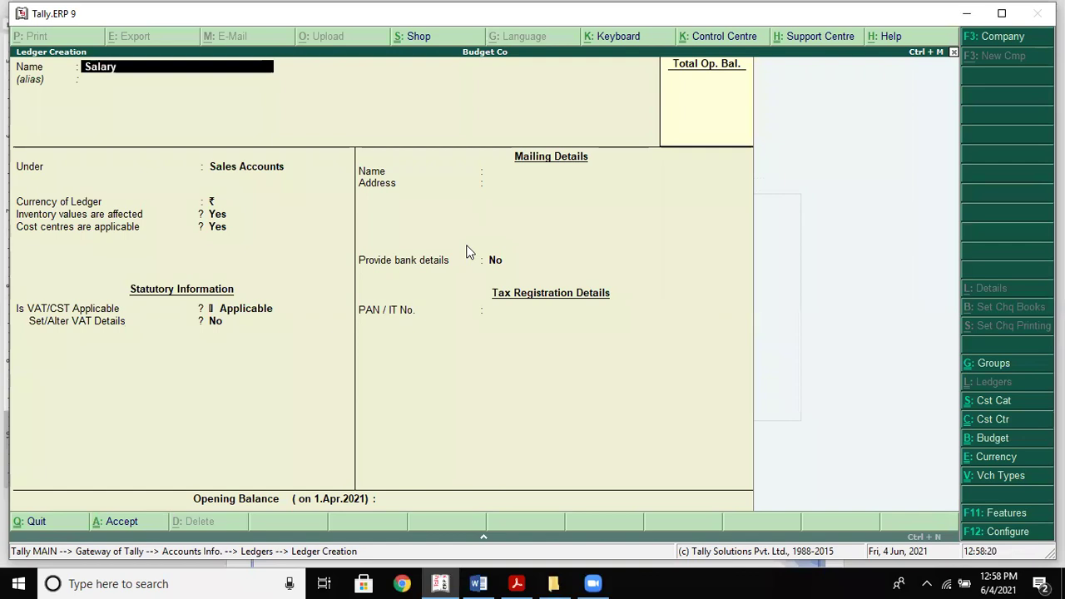
key(Return)
key(Return)
key(BackSpace)
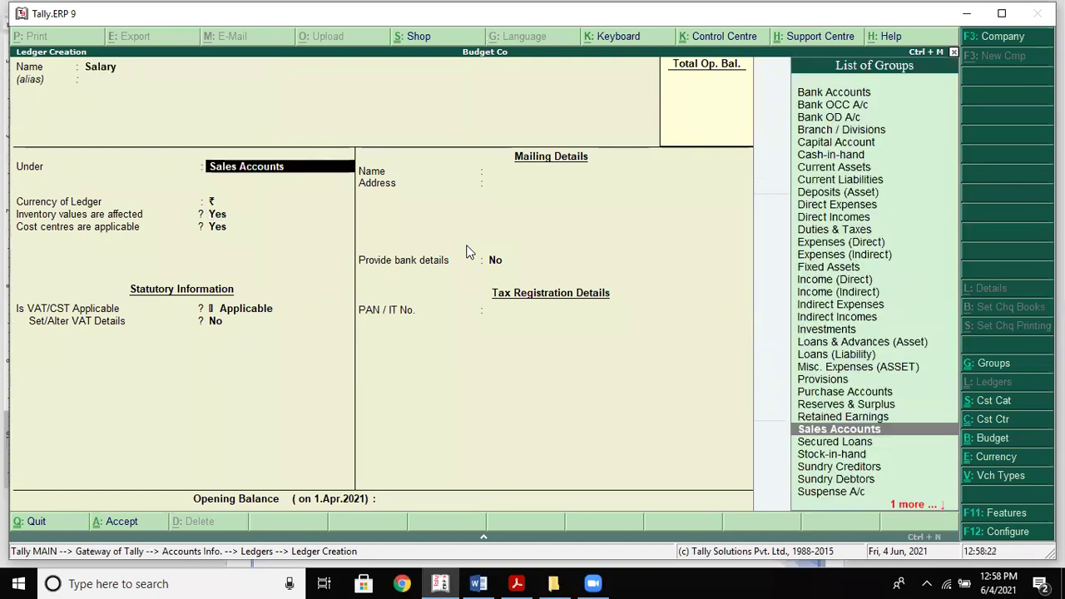
text(i)
key(Down)
key(Down)
key(Down)
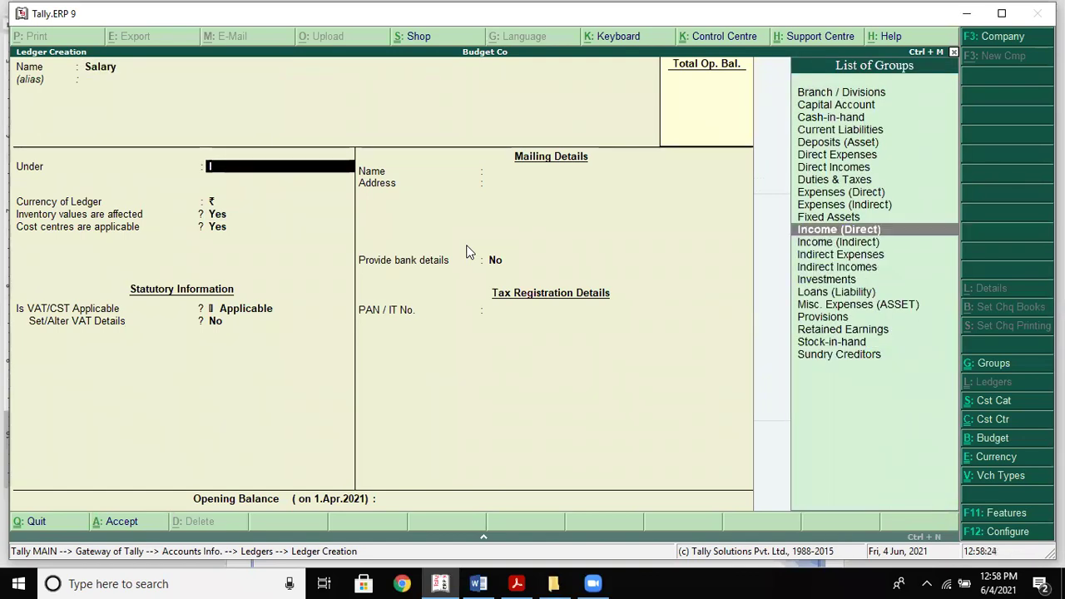
key(Return)
key(Return)
key(Return)
key(Return)
key(Return)
key(Return)
key(Return)
key(Return)
key(Return)
key(Return)
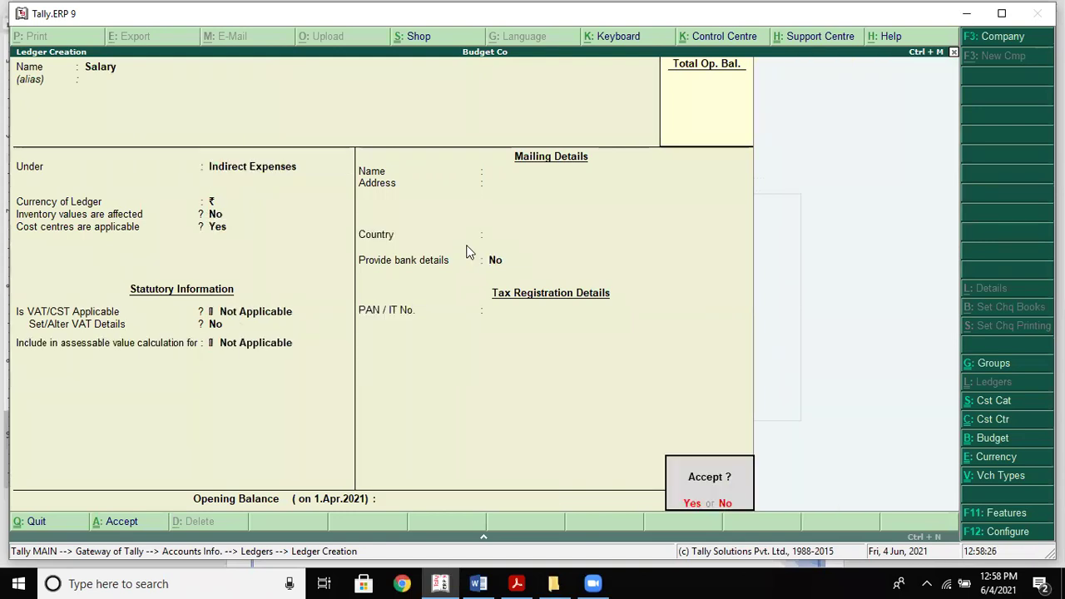
key(alt+Tab)
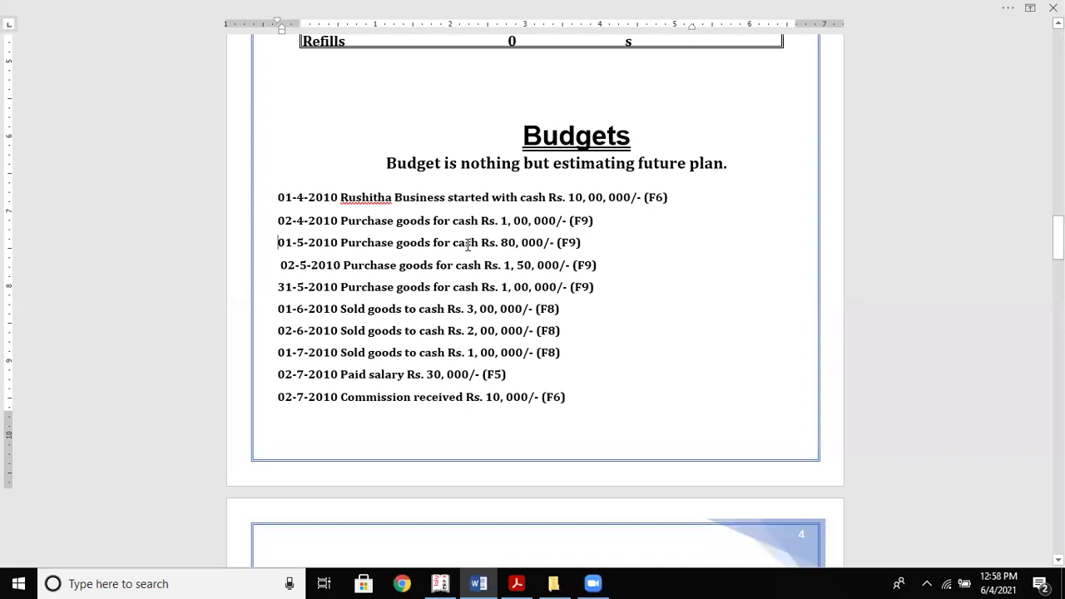
key(alt+Tab)
Create the Commision Received ledger under Indirect Incomes
text(Com)
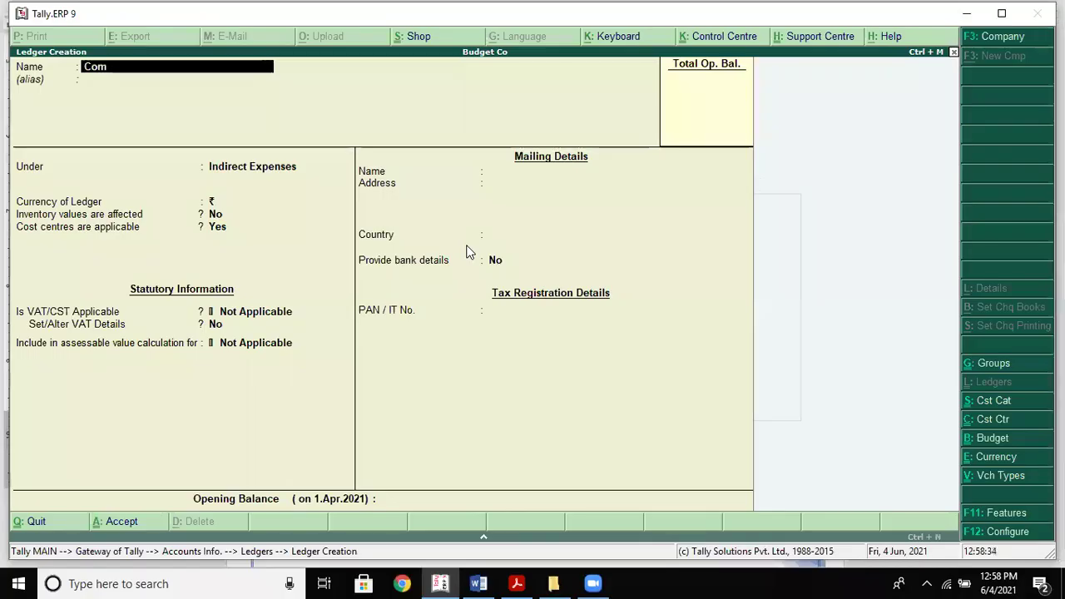
text(mision Re)
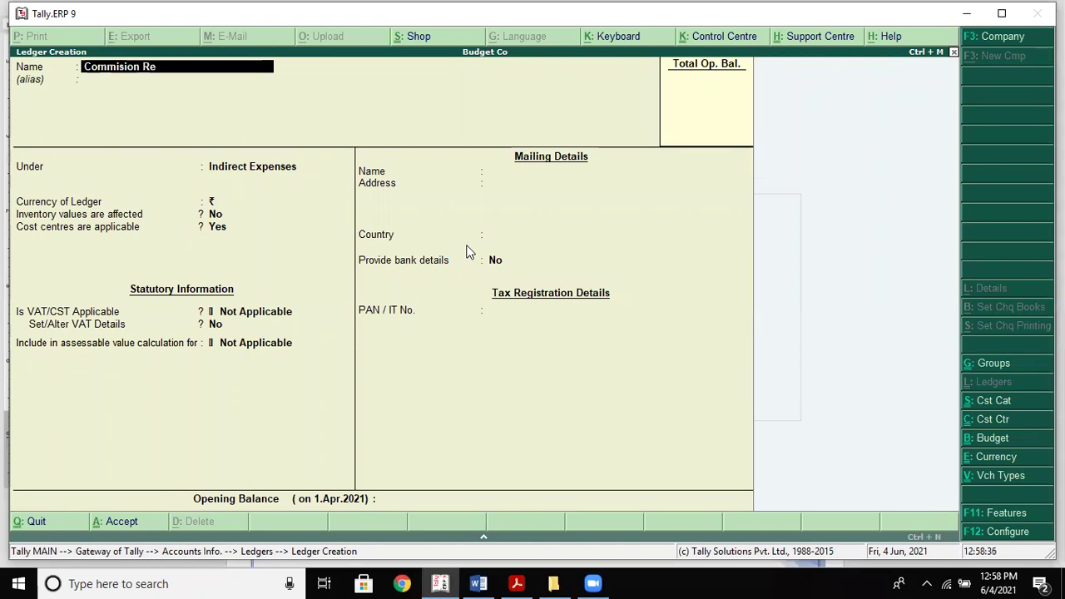
text(ceived)
key(Return)
text(I)
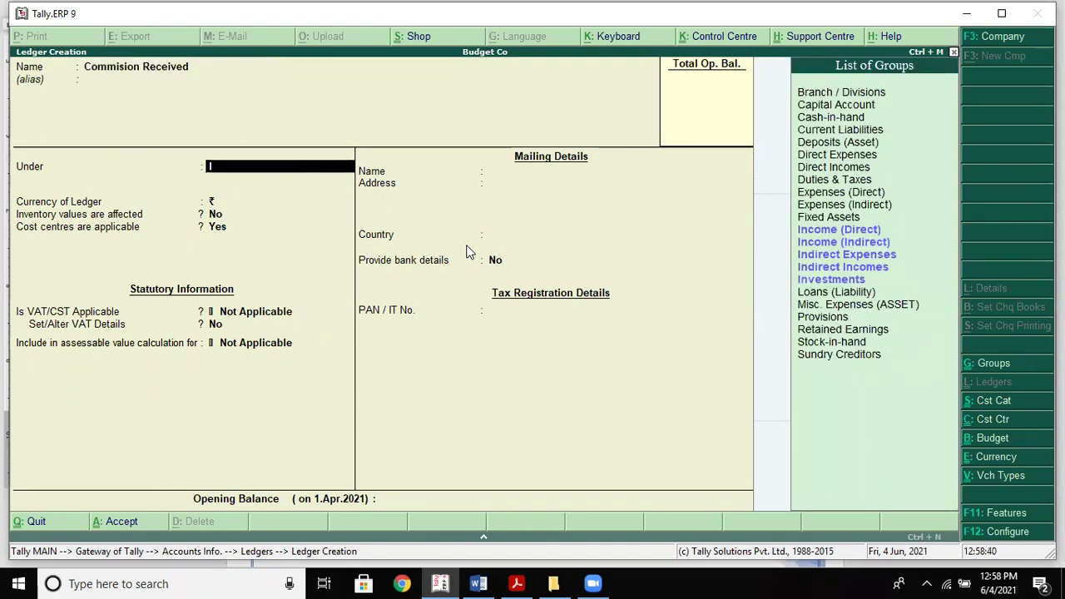
key(Down)
key(Down)
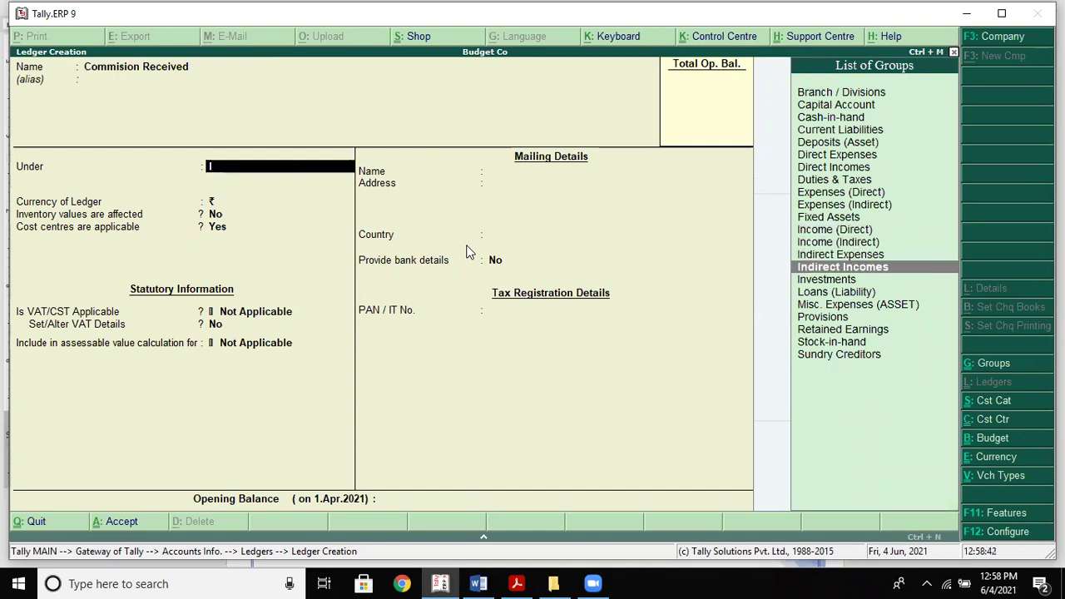
key(Return)
key(Return)
key(Return)
key(Return)
key(Return)
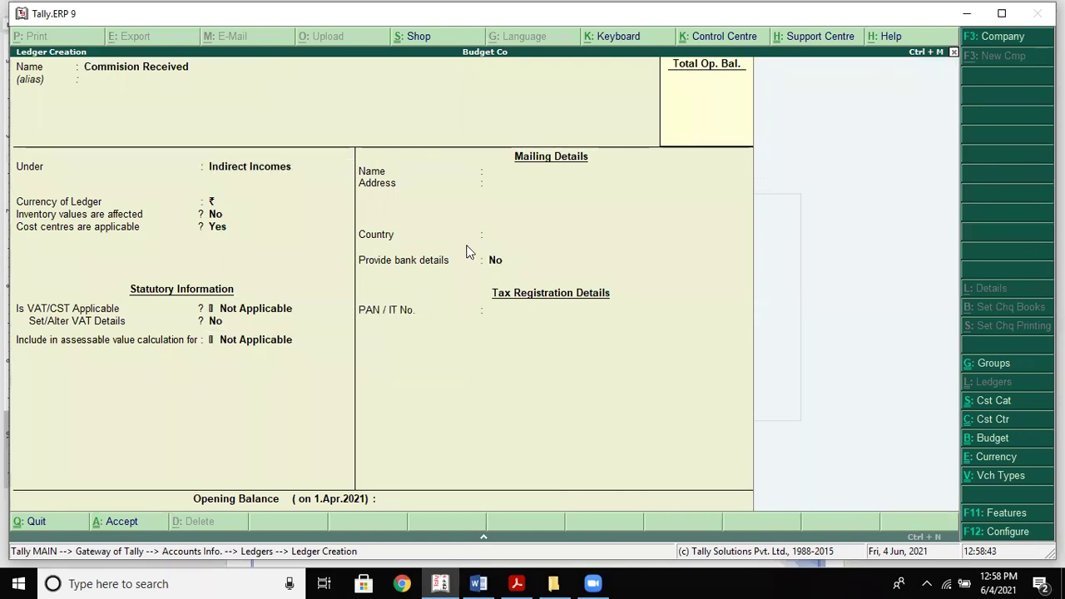
key(alt+Tab)
key(Down)
key(Down)
key(Down)
key(Down)
key(Down)
key(Down)
key(Down)
key(Down)
key(Down)
key(Down)
key(Down)
key(Down)
key(Down)
key(Down)
key(Down)
key(Down)
key(Down)
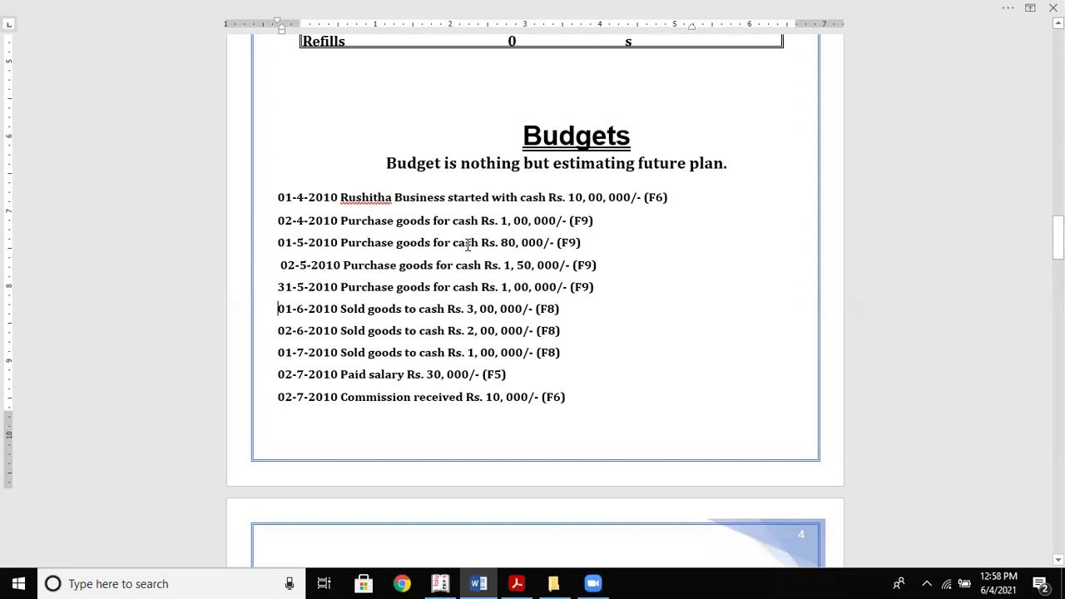
Review the Word notes down to the Purchases and Sales budget tables, then exit Tally's ledger creation
key(Up)
key(Up)
key(Up)
key(Up)
key(Up)
key(Up)
key(Up)
key(Up)
key(Up)
key(Up)
key(Up)
key(Up)
key(Up)
key(Up)
key(Up)
key(Up)
key(Up)
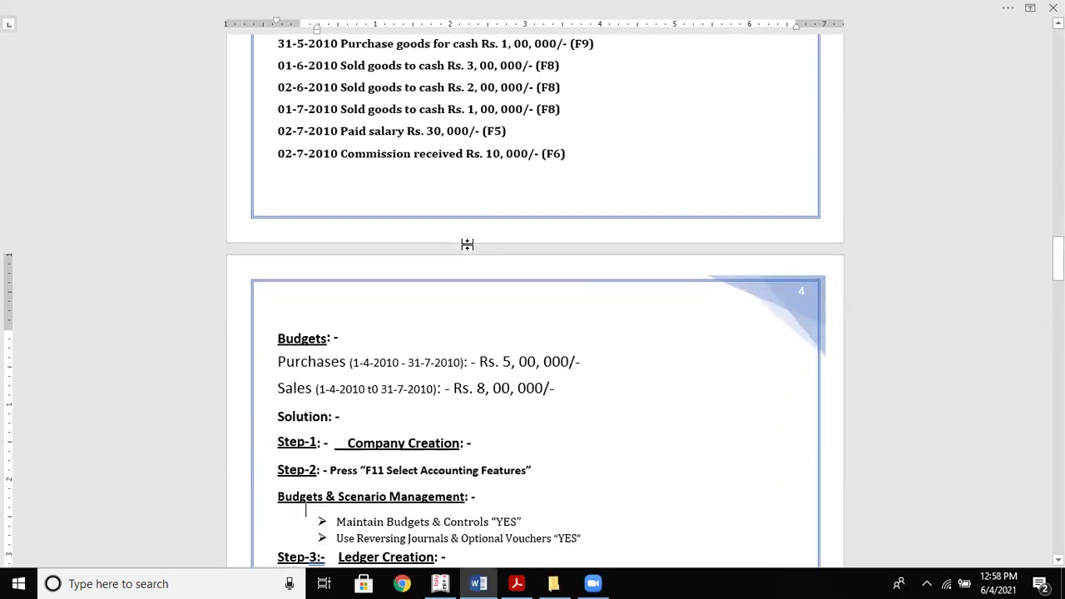
key(Up)
key(Up)
key(Up)
key(Up)
key(Up)
key(Up)
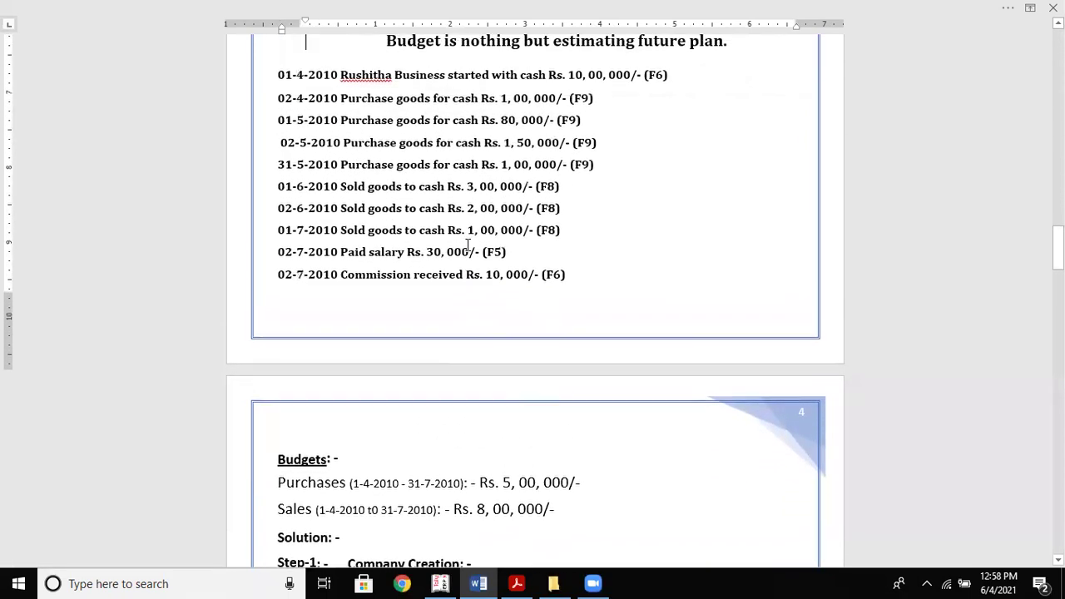
key(Down)
key(Down)
key(Down)
key(Down)
key(Down)
key(Down)
key(Down)
key(Down)
key(Down)
key(Down)
key(Down)
key(Down)
key(Down)
key(Down)
key(Down)
key(Down)
key(Down)
key(Down)
key(Down)
key(Down)
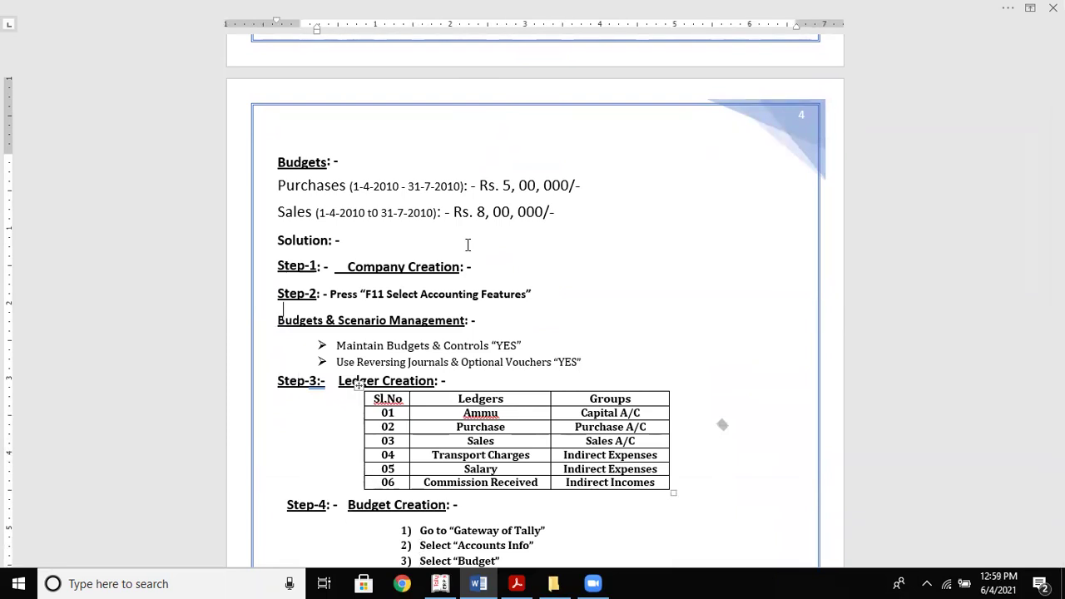
scroll(467, 248, up, 3)
scroll(467, 252, up, 4)
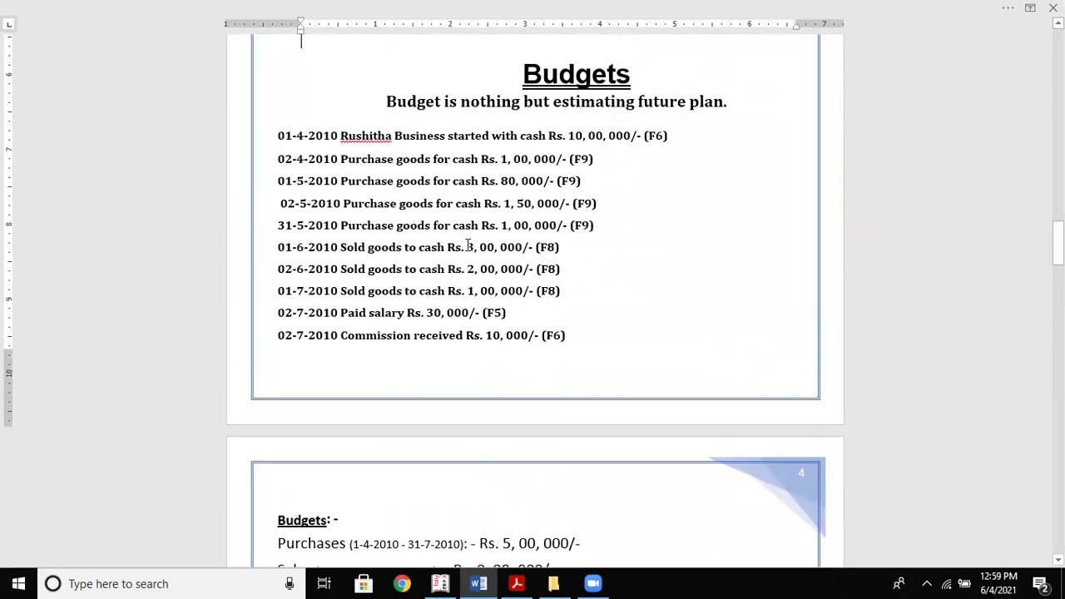
key(Down)
key(Down)
key(Down)
key(Down)
key(Down)
key(Down)
key(Down)
key(Down)
key(Down)
key(Down)
key(Down)
key(Down)
key(Down)
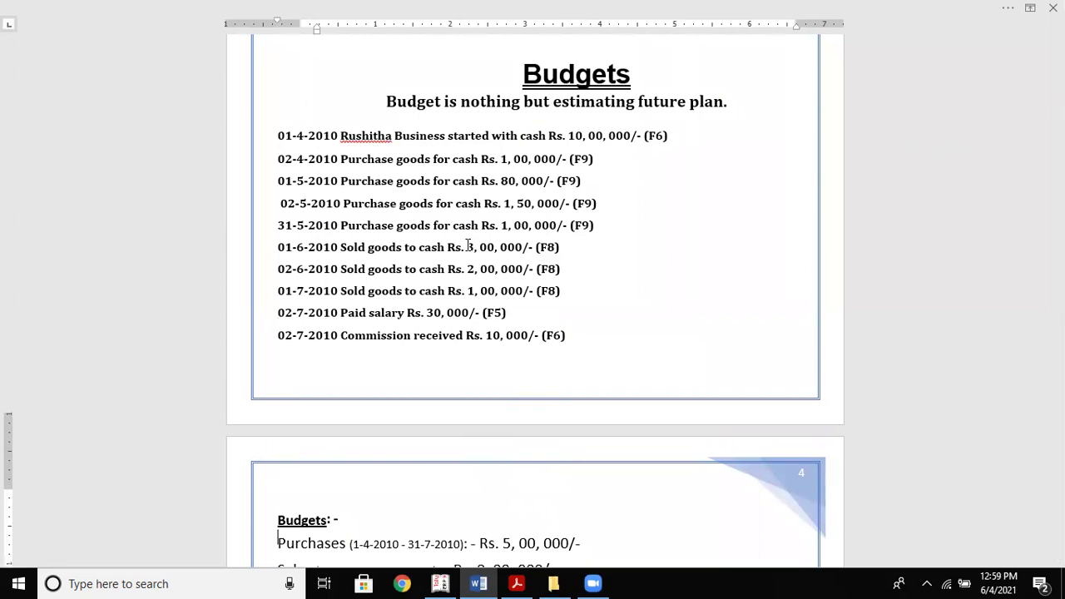
scroll(468, 245, down, 10)
scroll(467, 246, down, 3)
scroll(468, 245, down, 8)
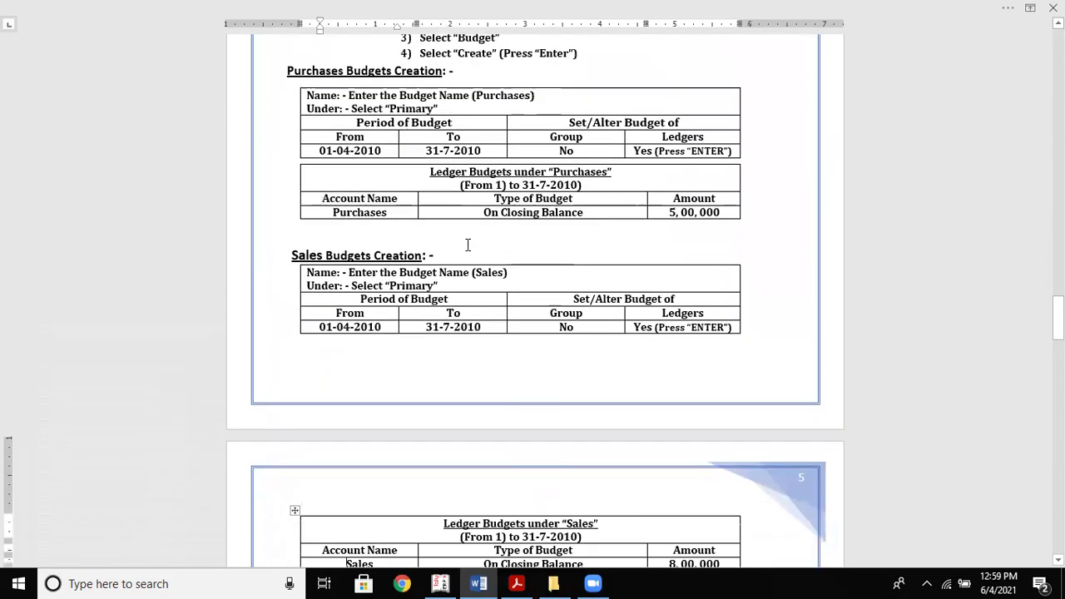
key(alt+Tab)
key(Escape)
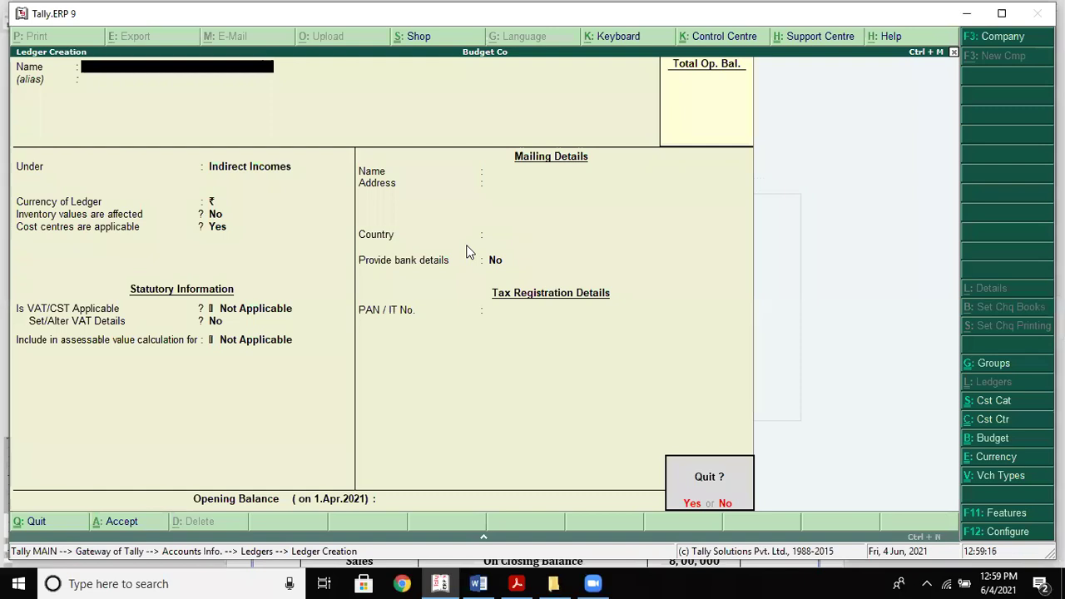
Quit ledger creation and open Budget Creation from the Accounts Info menu
key(y)
key(Escape)
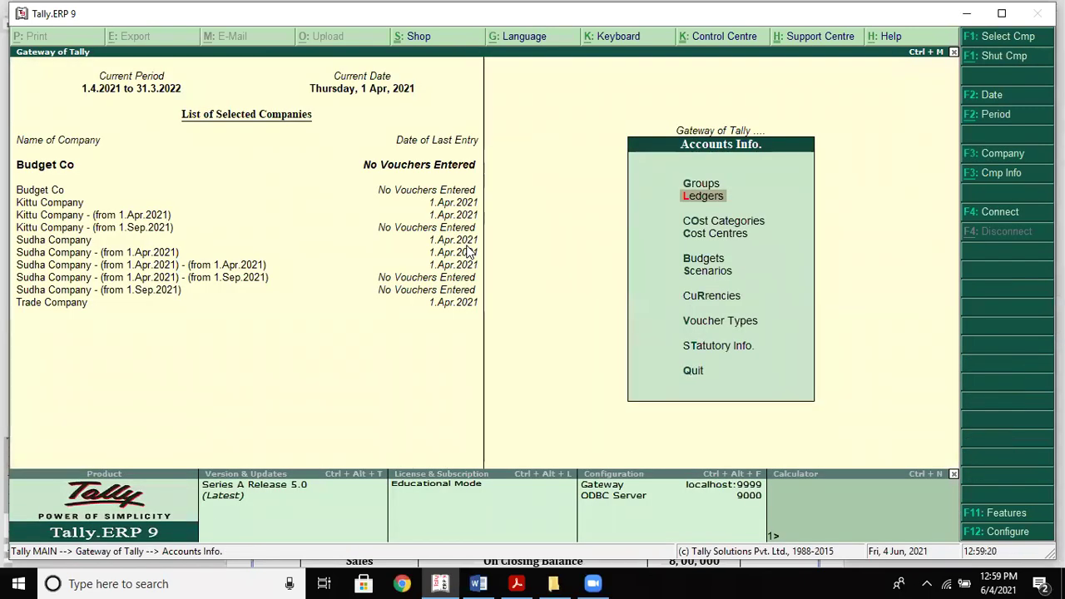
key(Down)
key(Down)
key(Down)
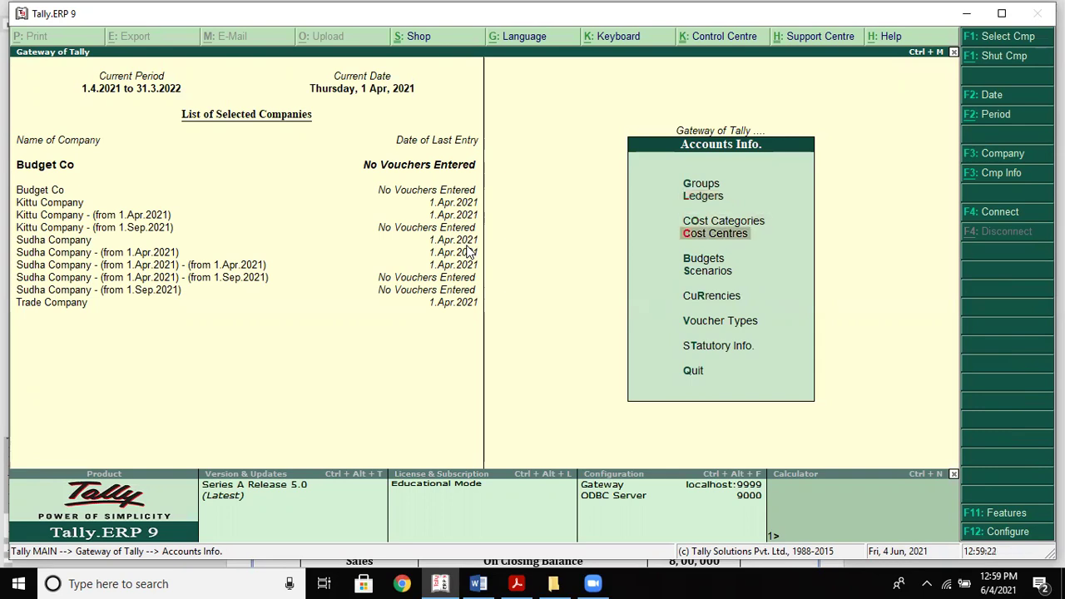
key(Return)
key(Return)
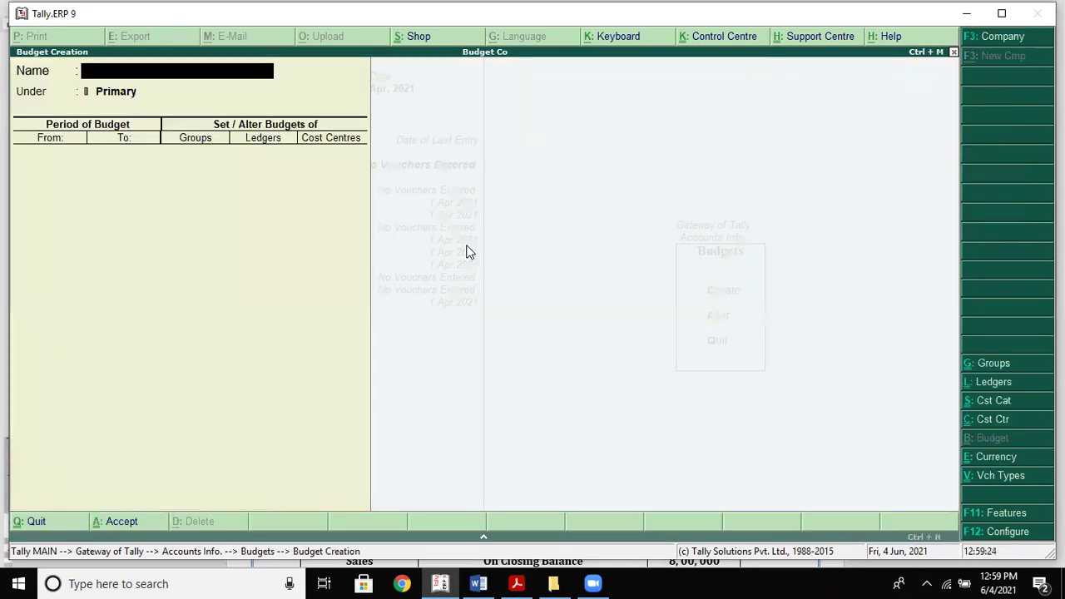
key(alt+Tab)
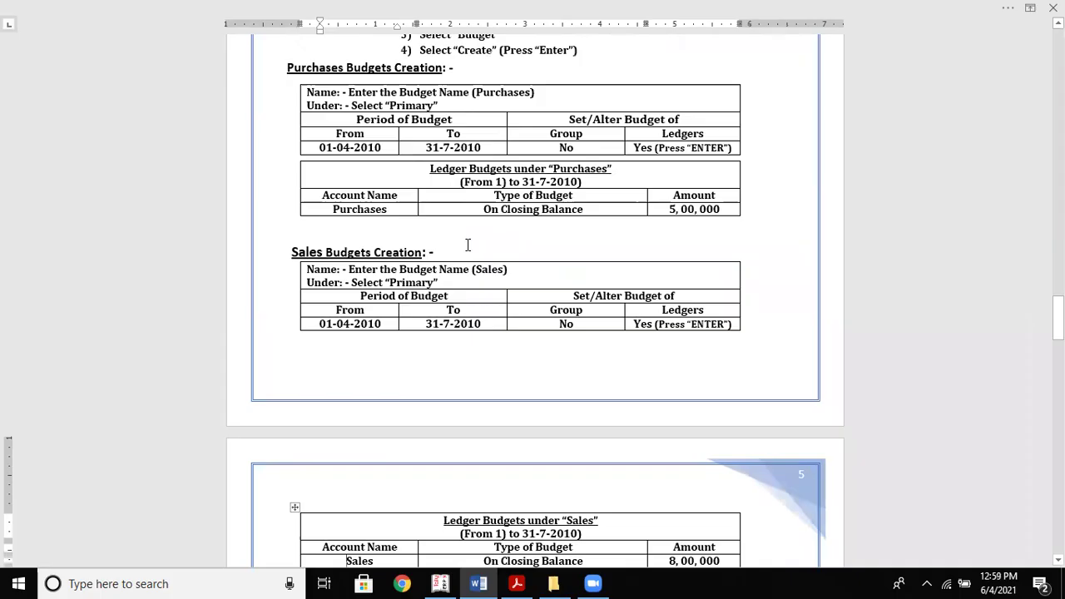
key(alt+Tab)
Name the budget 'Purchase Budget' and set its start date to 1.Apr.2021
text(P)
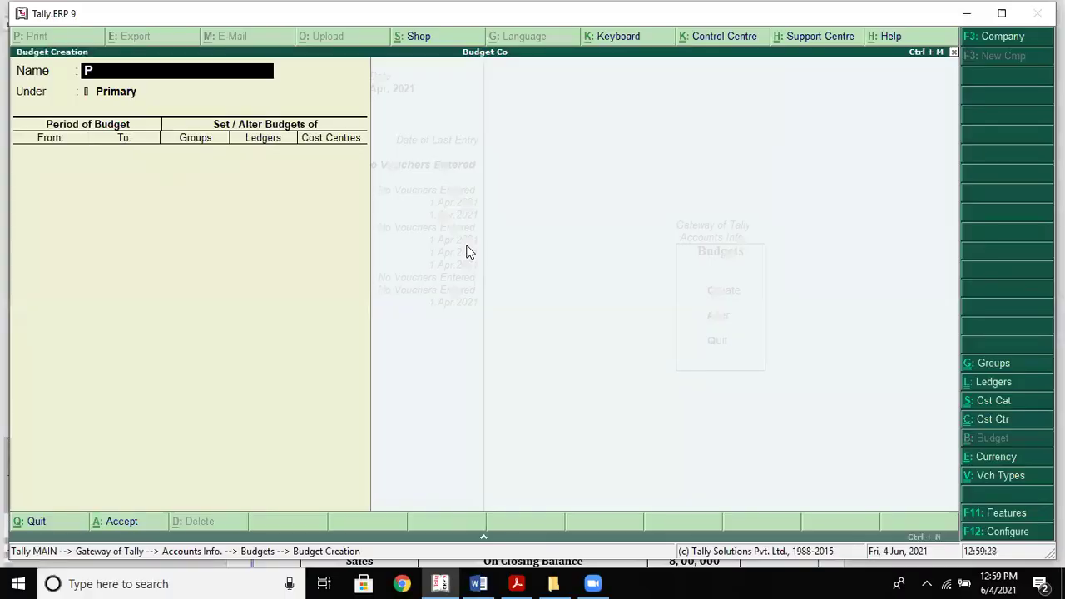
text(urchase Bu)
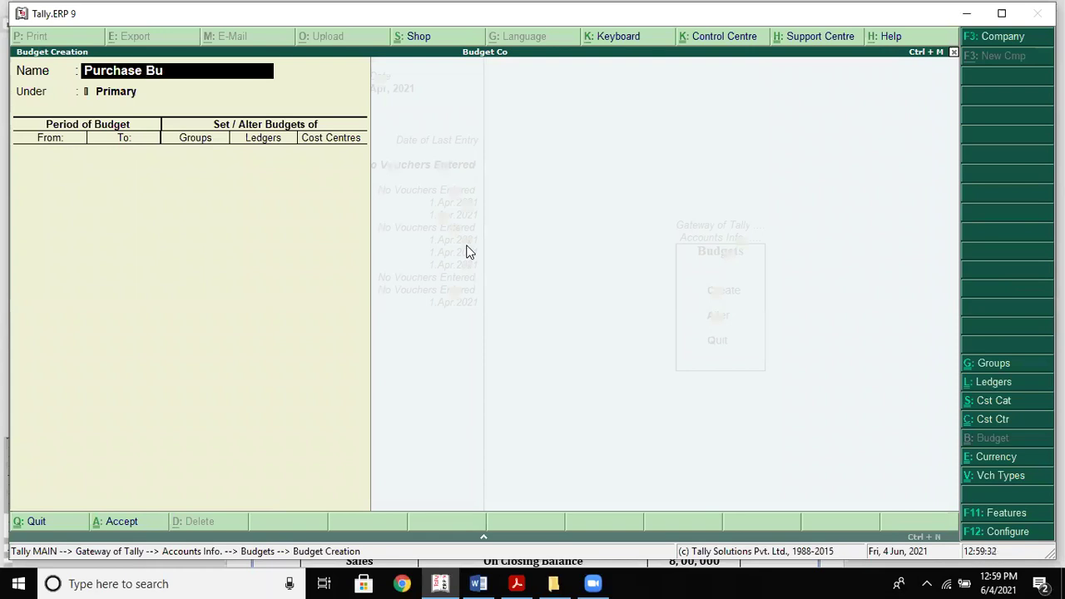
text(dget)
key(Return)
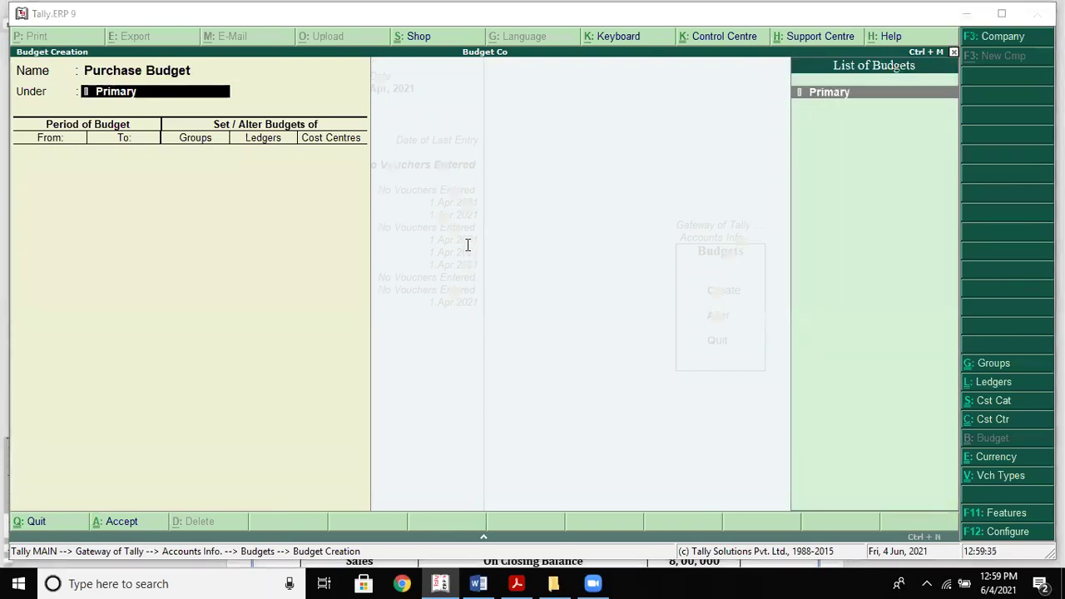
key(alt+Tab)
key(alt+Tab)
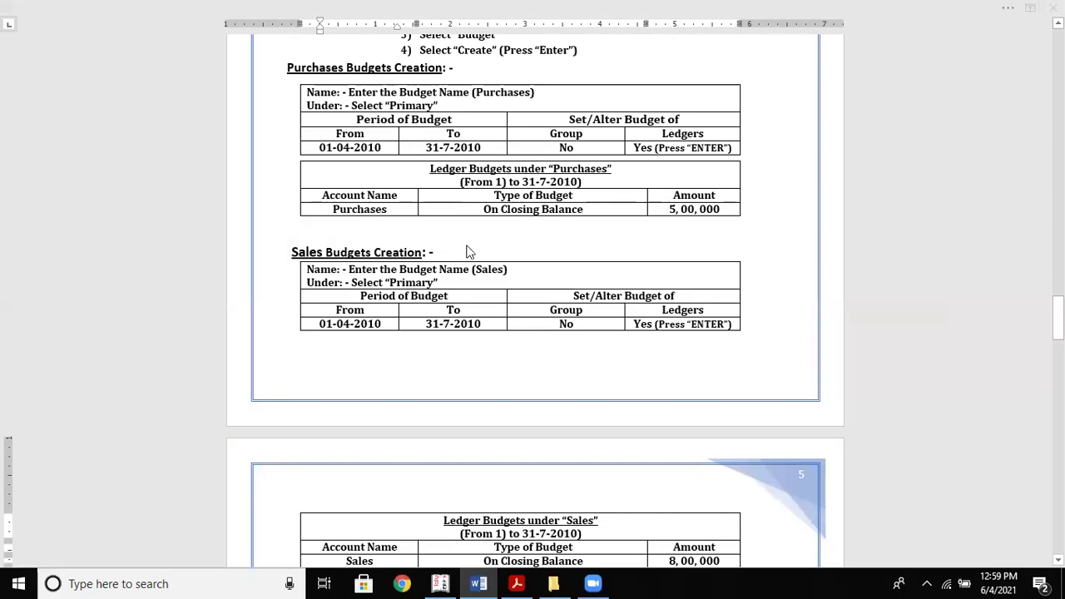
key(alt+Tab)
key(alt+Tab)
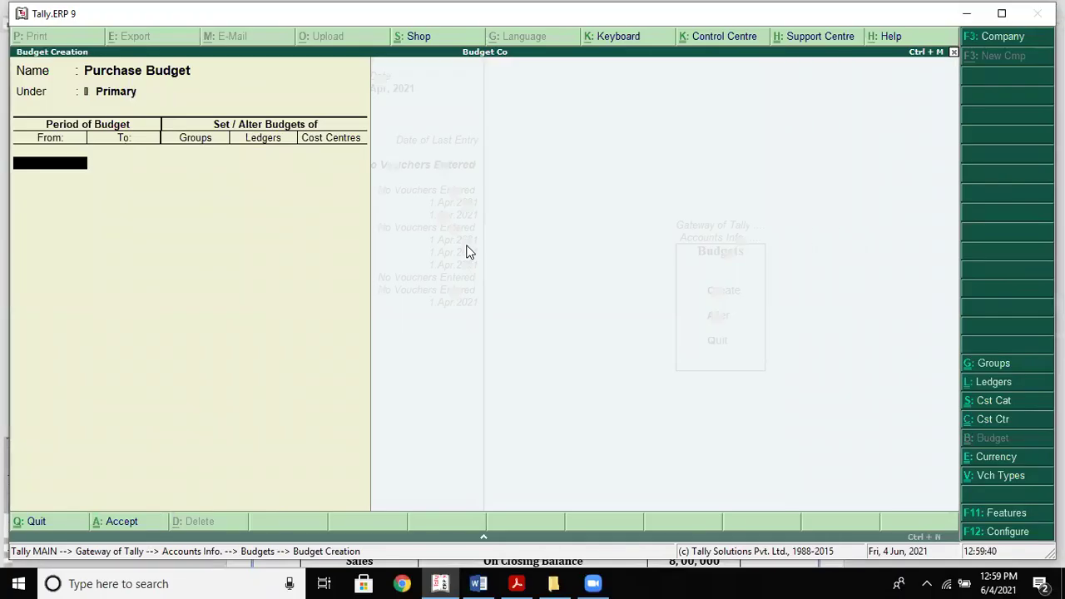
key(alt+Tab)
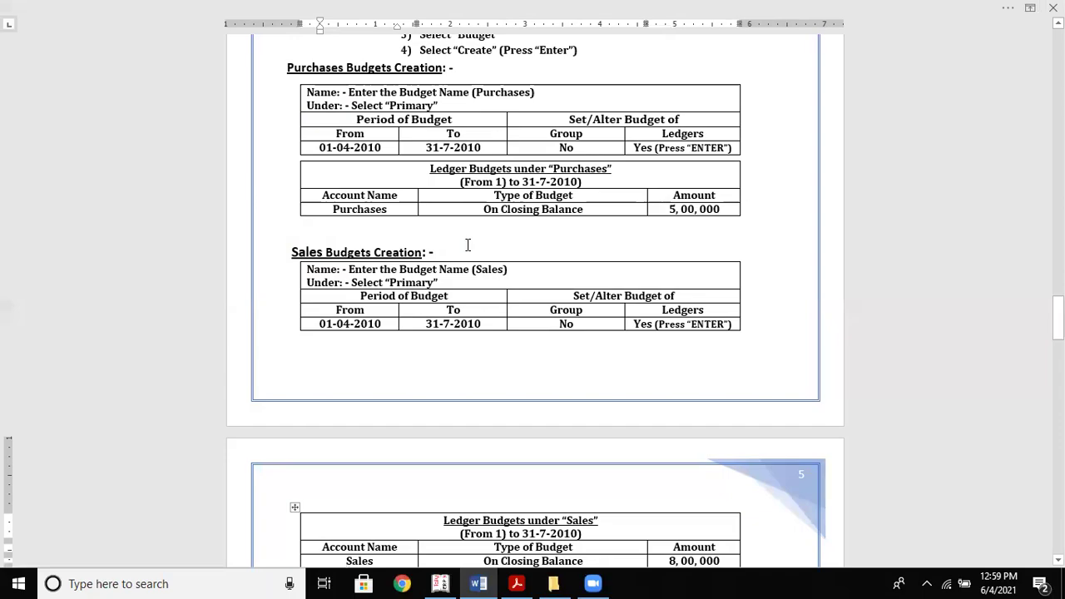
key(alt+Tab)
text(01.4)
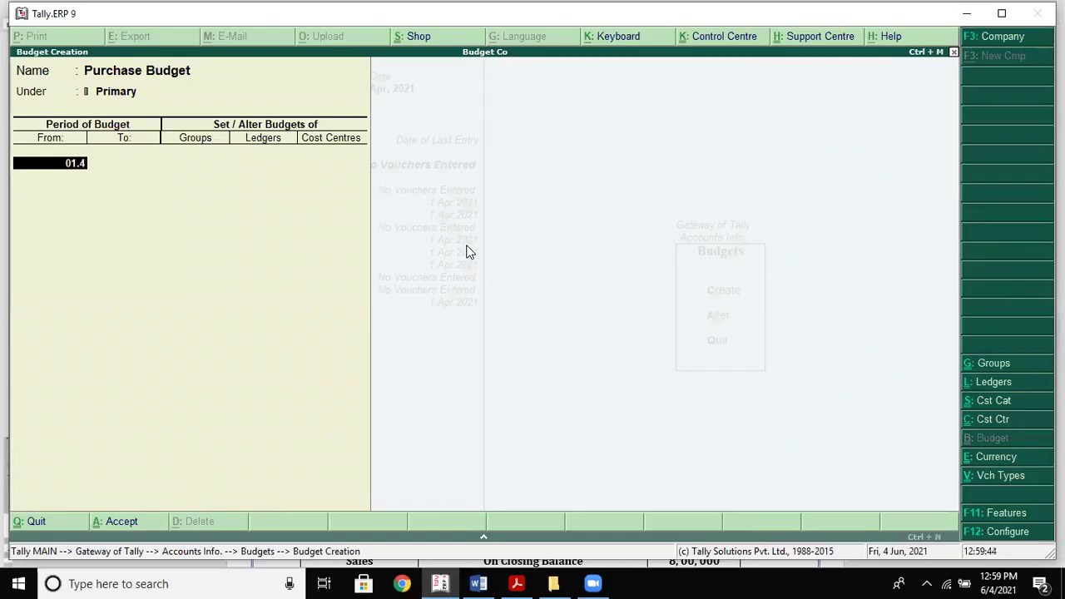
text(.2021)
key(Return)
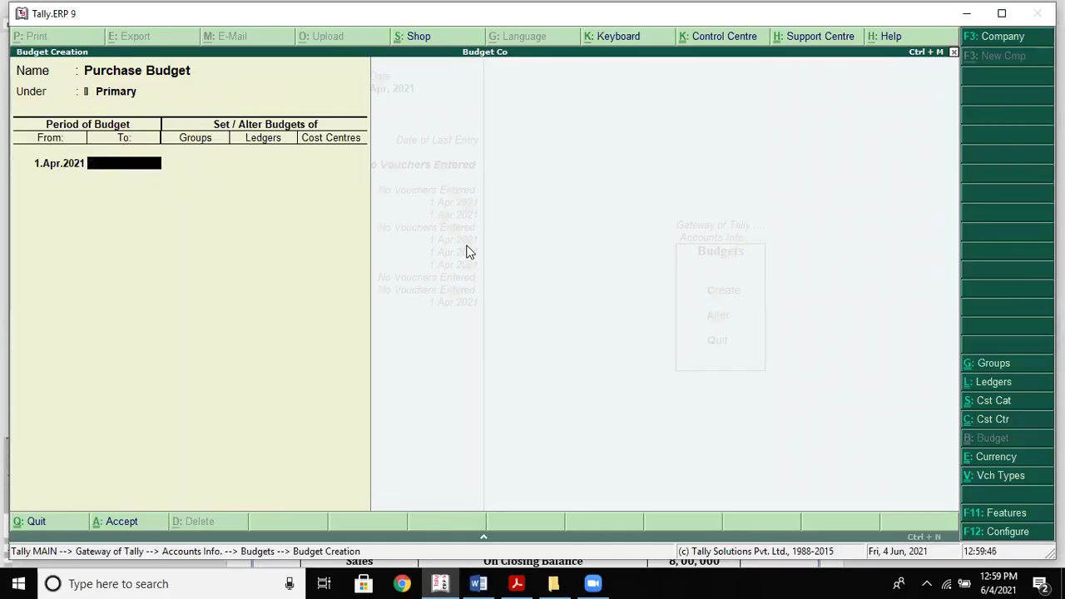
Set the end date to 31.Jul.2021, leave Groups at No and enable Ledgers with Yes
key(alt+Tab)
key(alt+Tab)
text(31.)
text(2)
key(BackSpace)
key(BackSpace)
text(.july.2021)
key(Return)
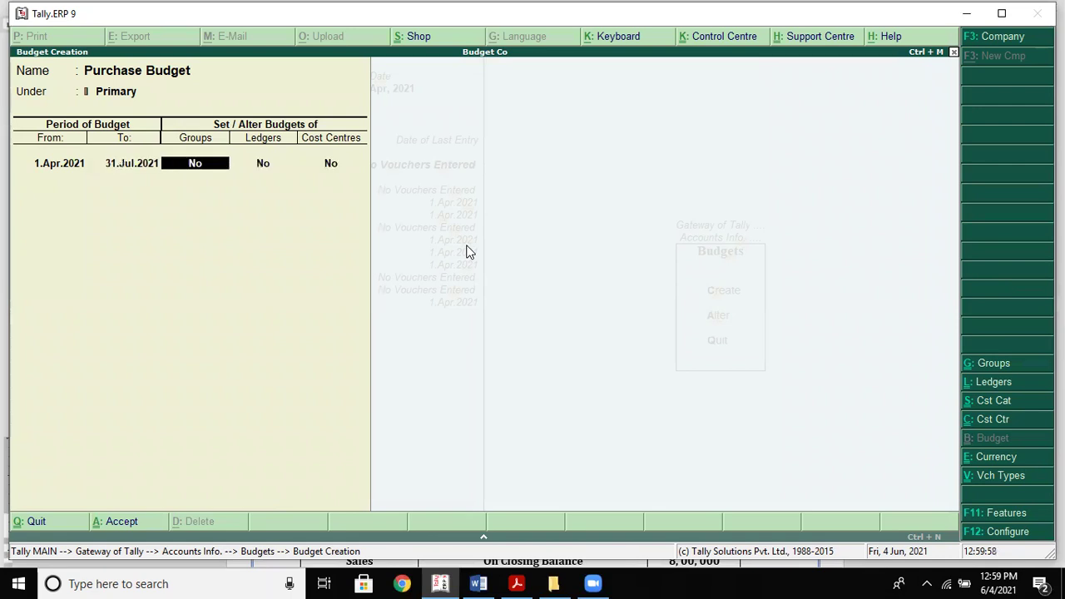
key(alt+Tab)
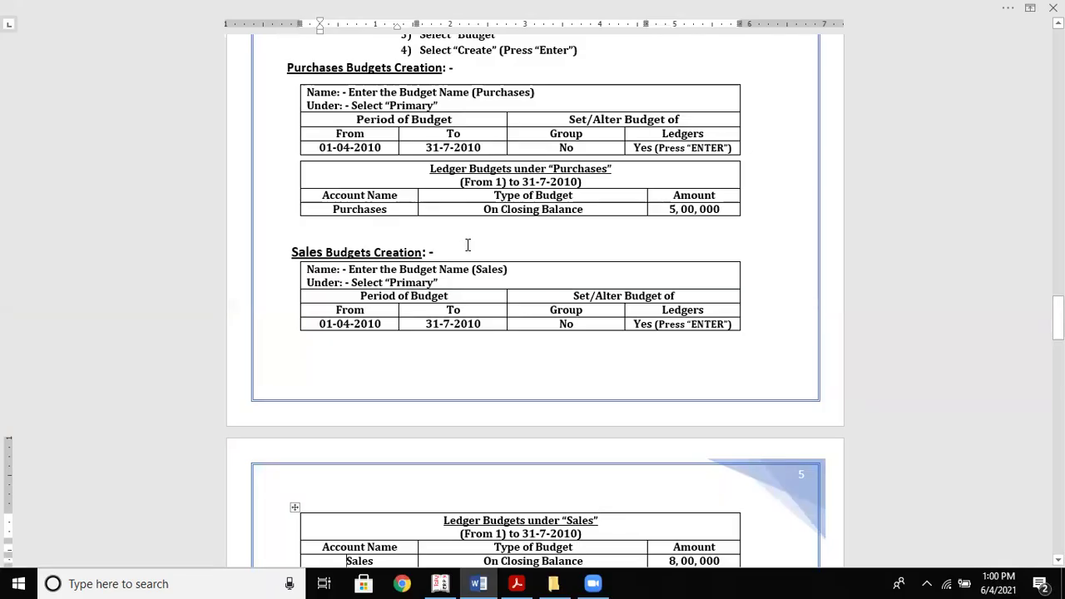
key(alt+Tab)
key(alt+Tab)
key(alt+Tab)
key(Return)
text(yes)
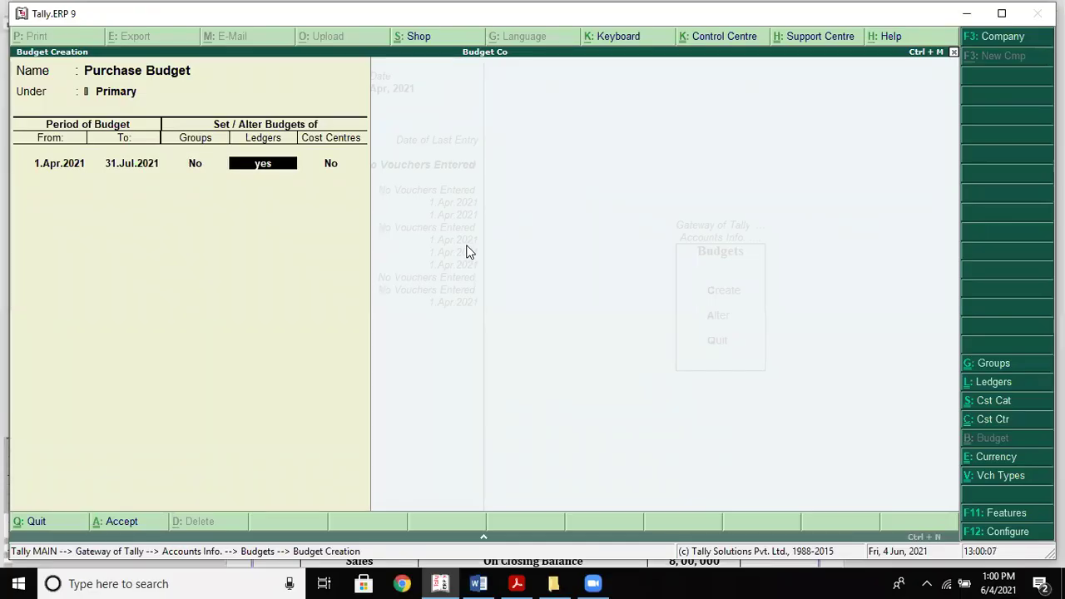
key(Return)
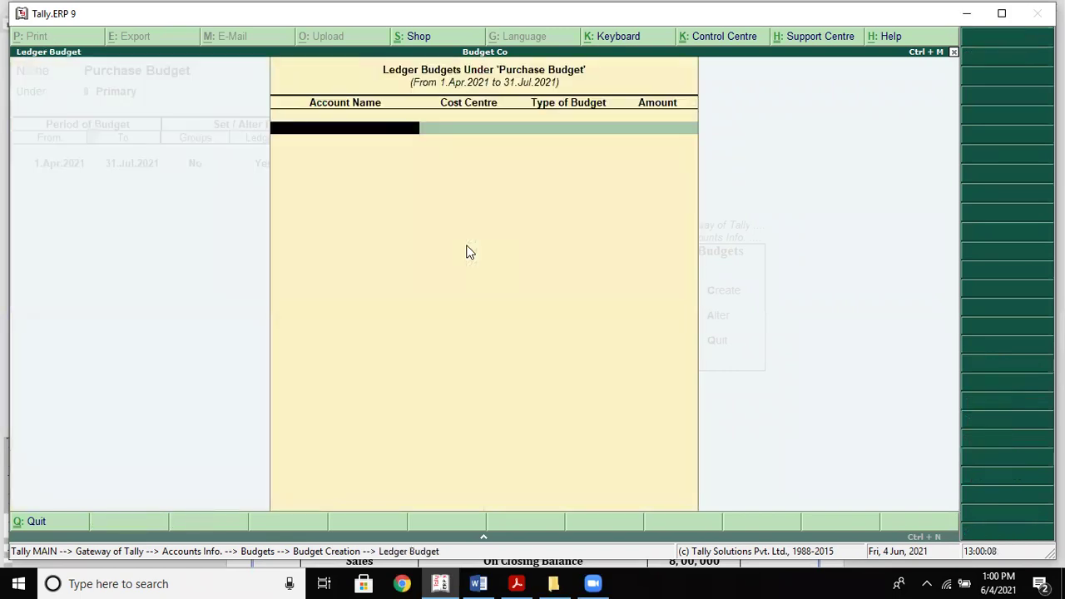
Budget the Purchases ledger at 500,000 On Closing Balance, cost centre Not Applicable
key(alt+Tab)
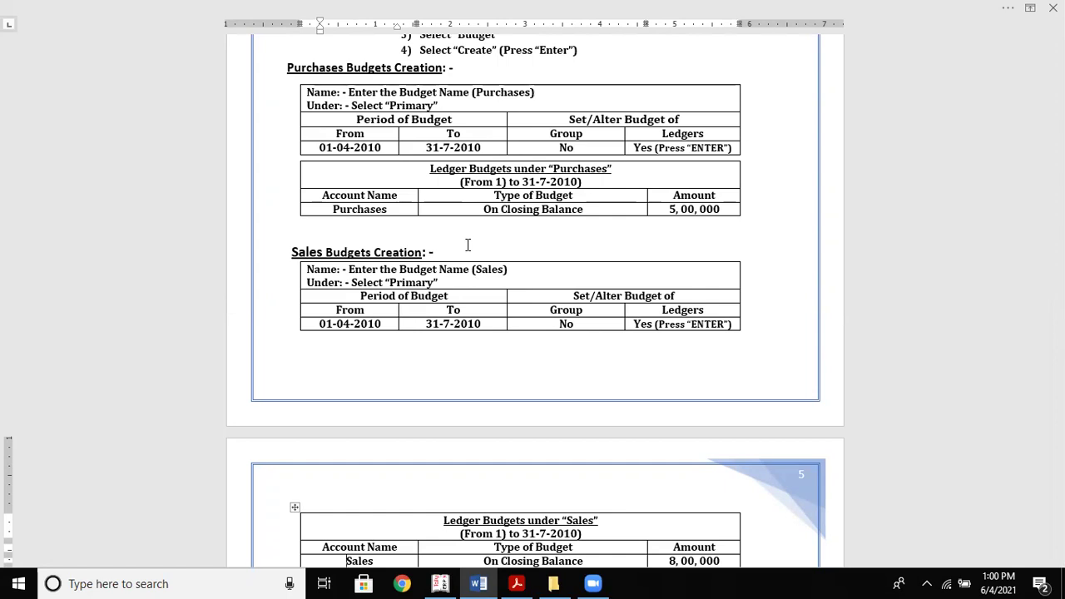
key(alt+Tab)
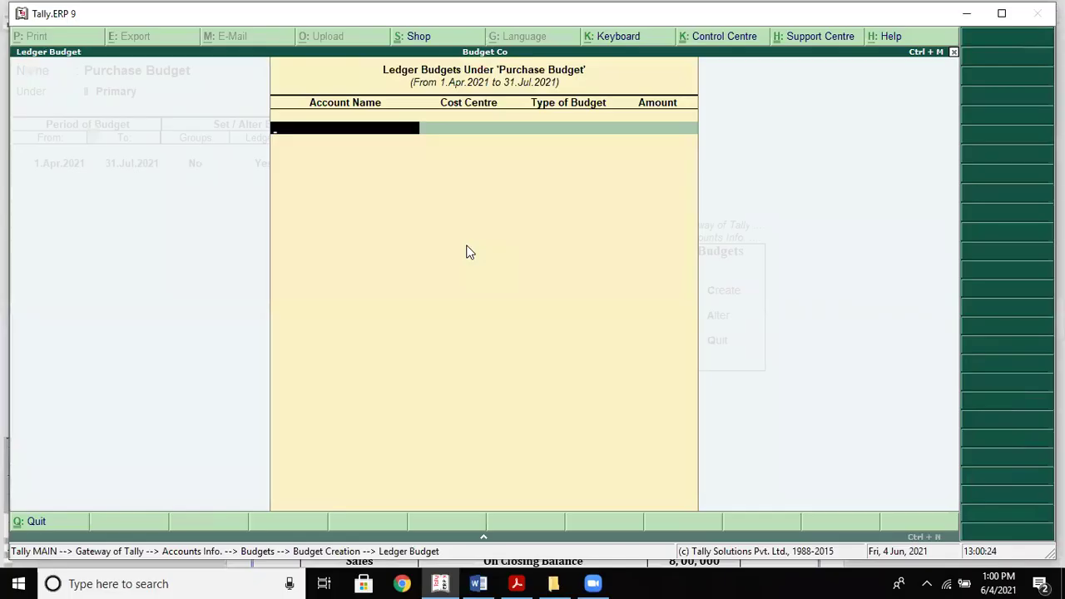
text(P)
key(Return)
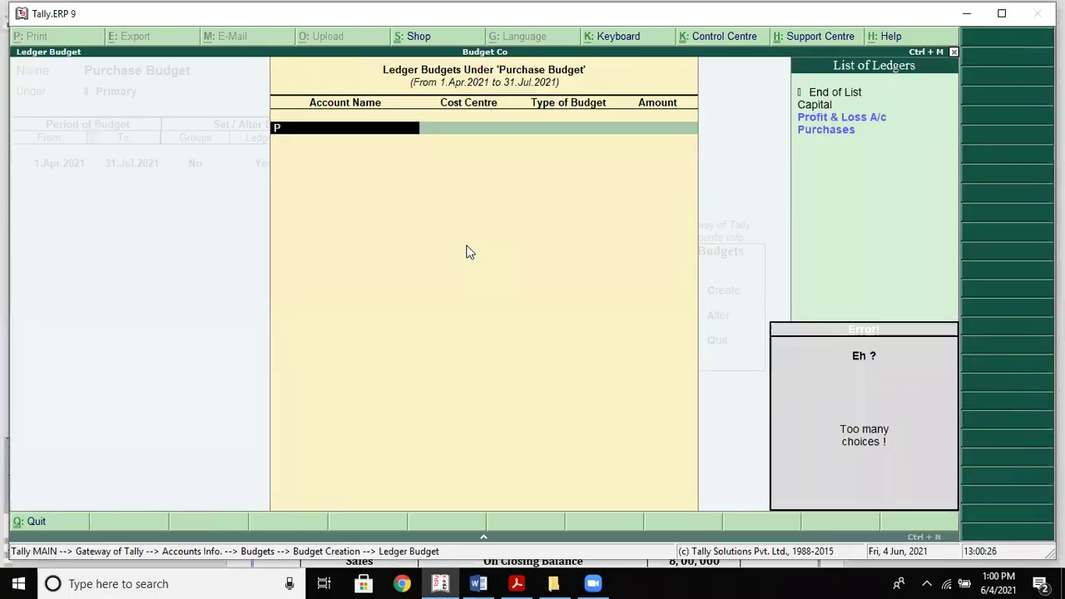
key(Down)
key(Down)
key(Down)
key(Return)
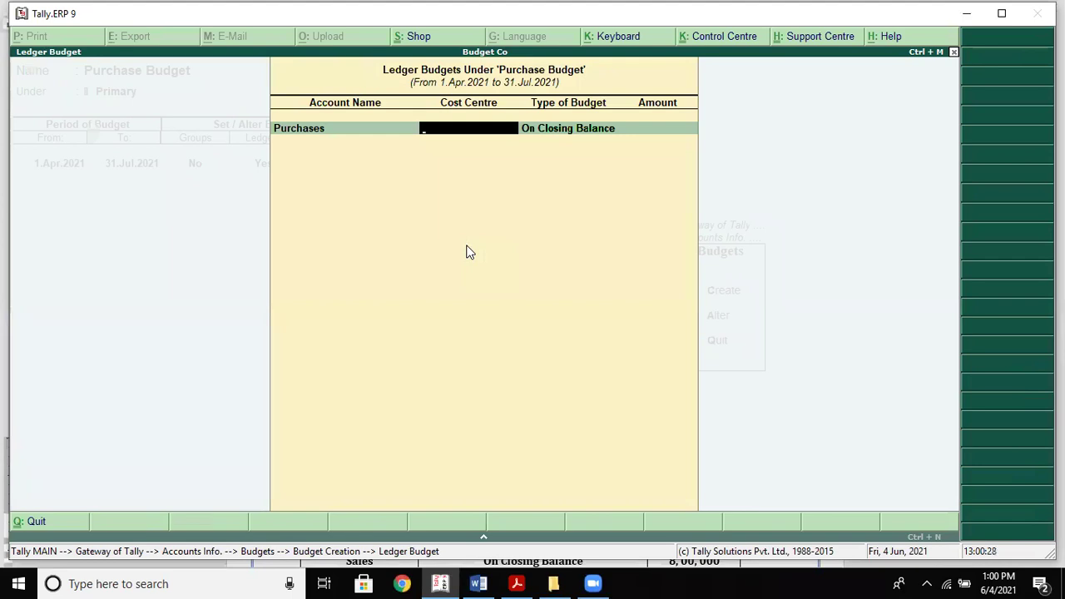
key(Return)
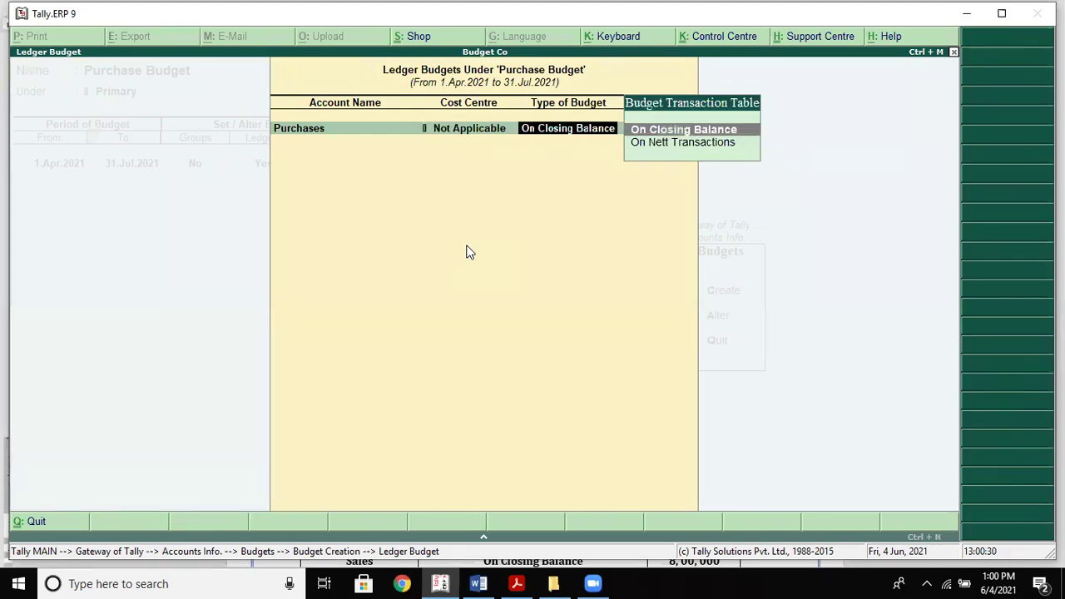
key(Return)
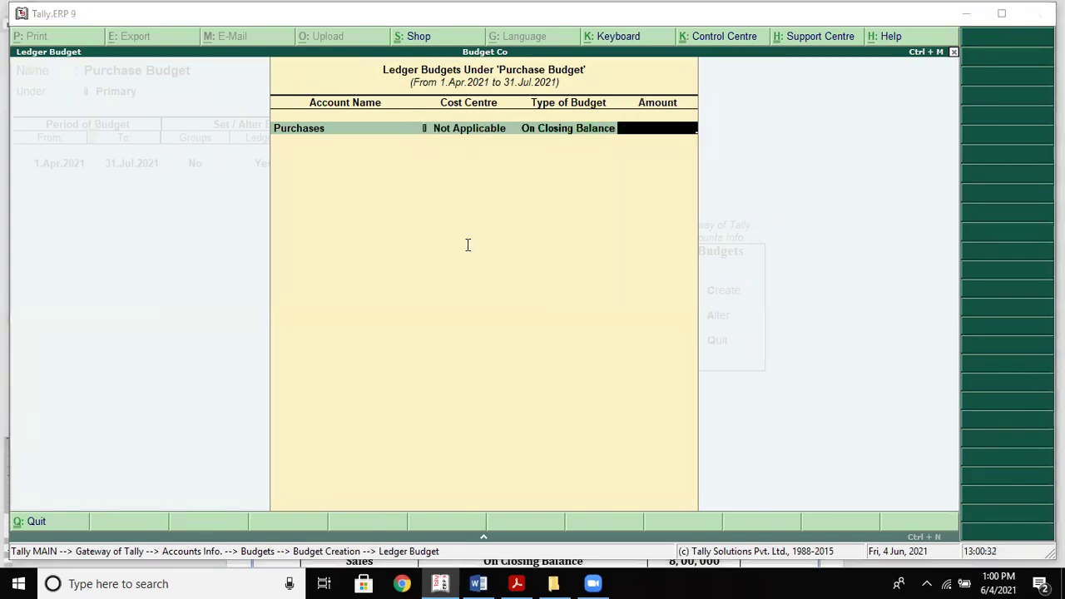
key(alt+Tab)
key(alt+Tab)
text(500,000)
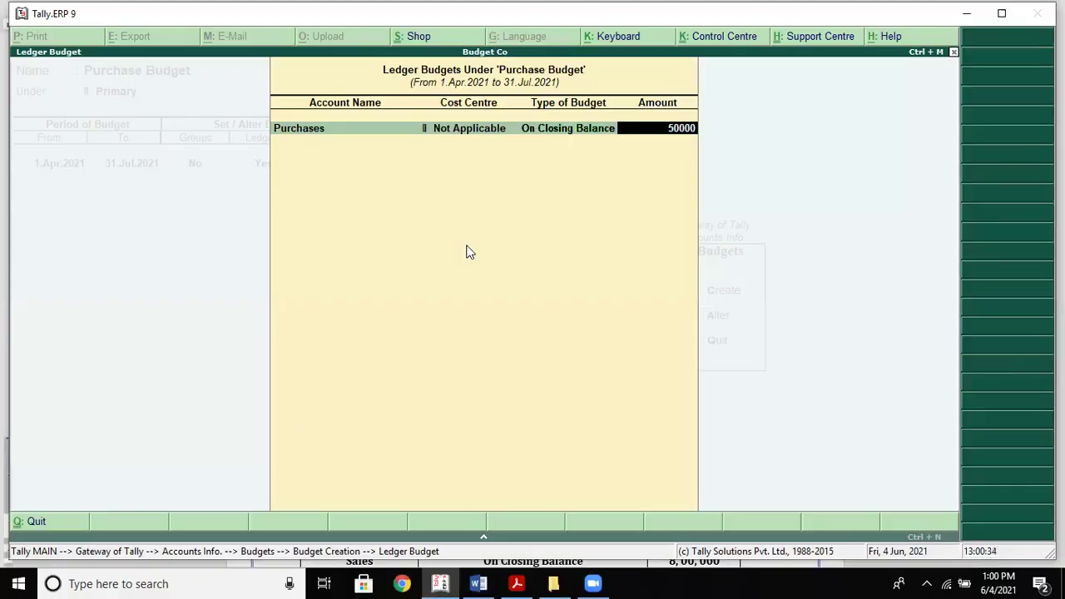
key(Return)
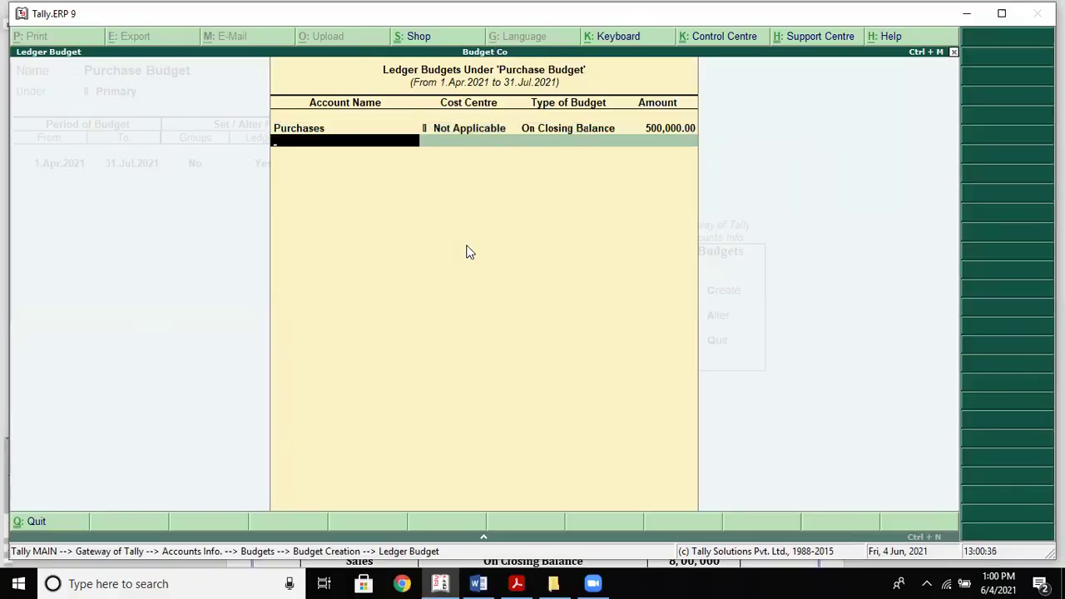
Finish the ledger budgets and accept saving the Purchase Budget
key(alt+Tab)
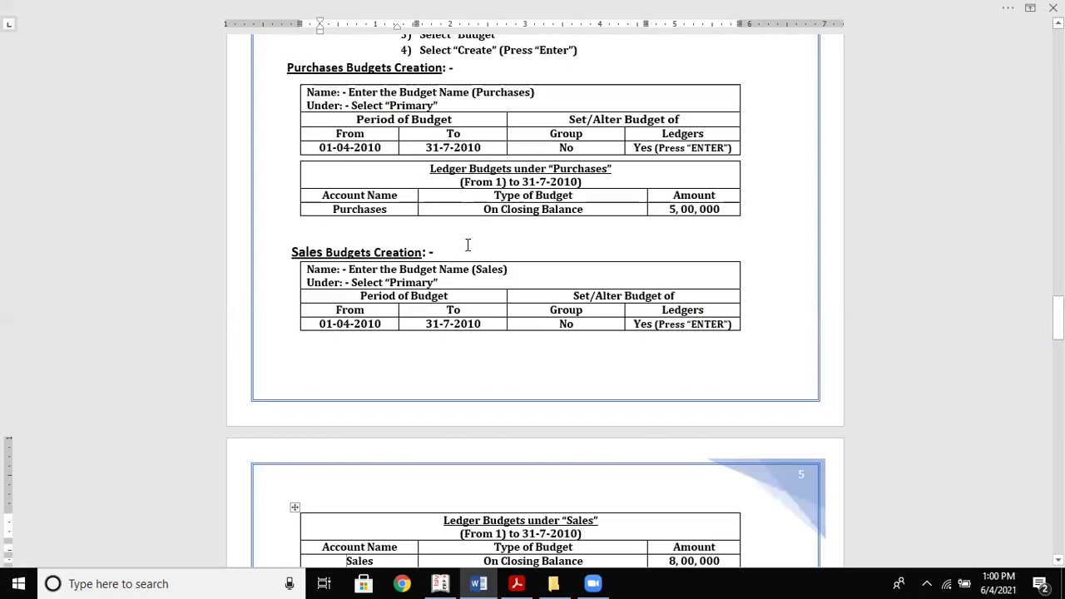
scroll(467, 245, down, 1)
key(alt+Tab)
key(Return)
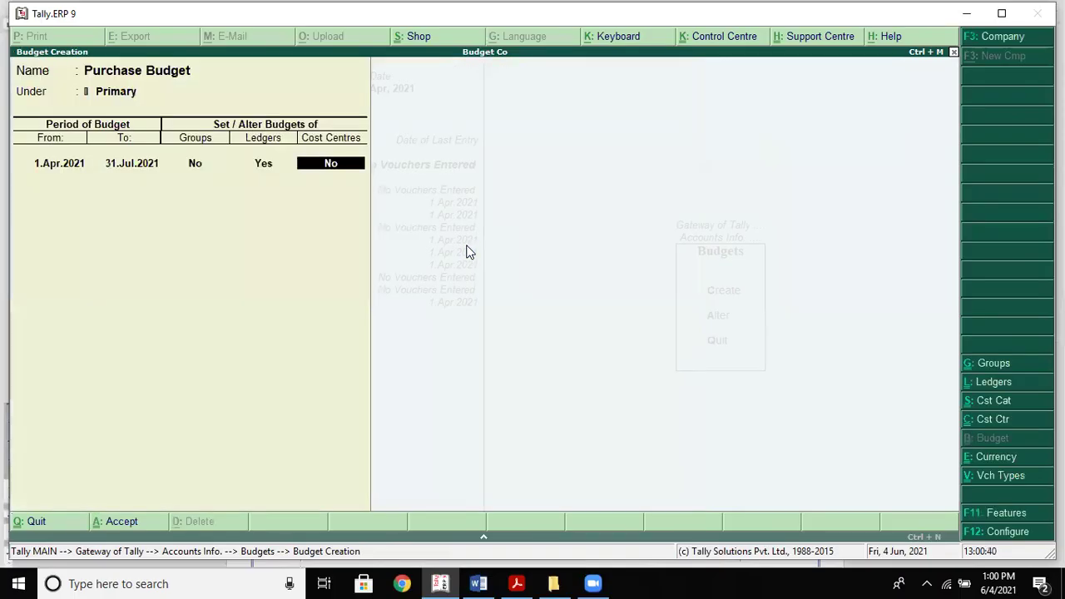
key(Return)
key(Return)
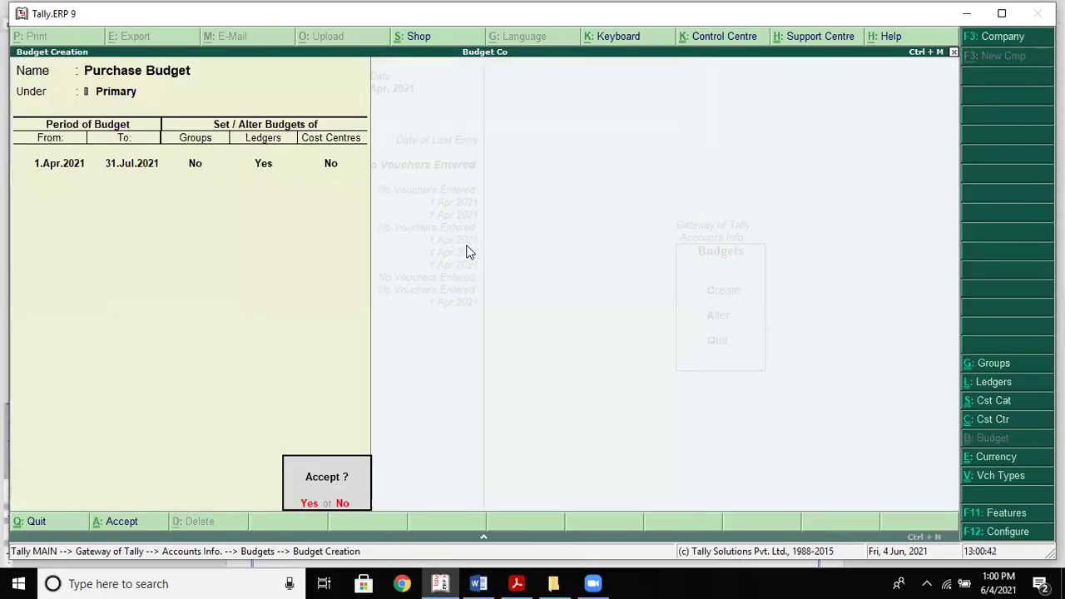
key(Return)
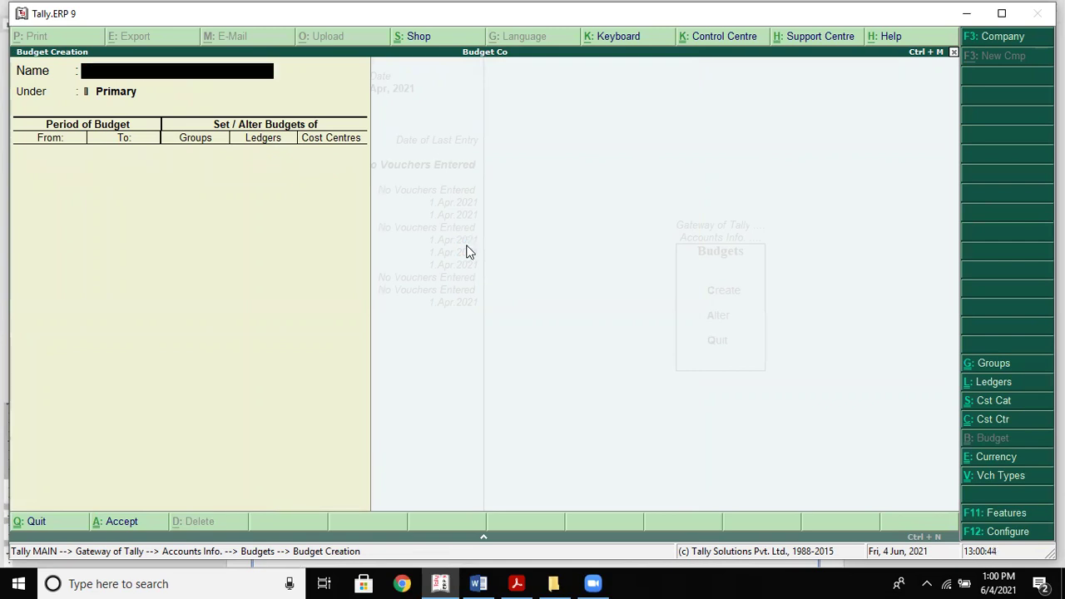
Name the new budget 'Sales Budget' with start date 1.Apr.2021
text(Sales Budget)
key(Return)
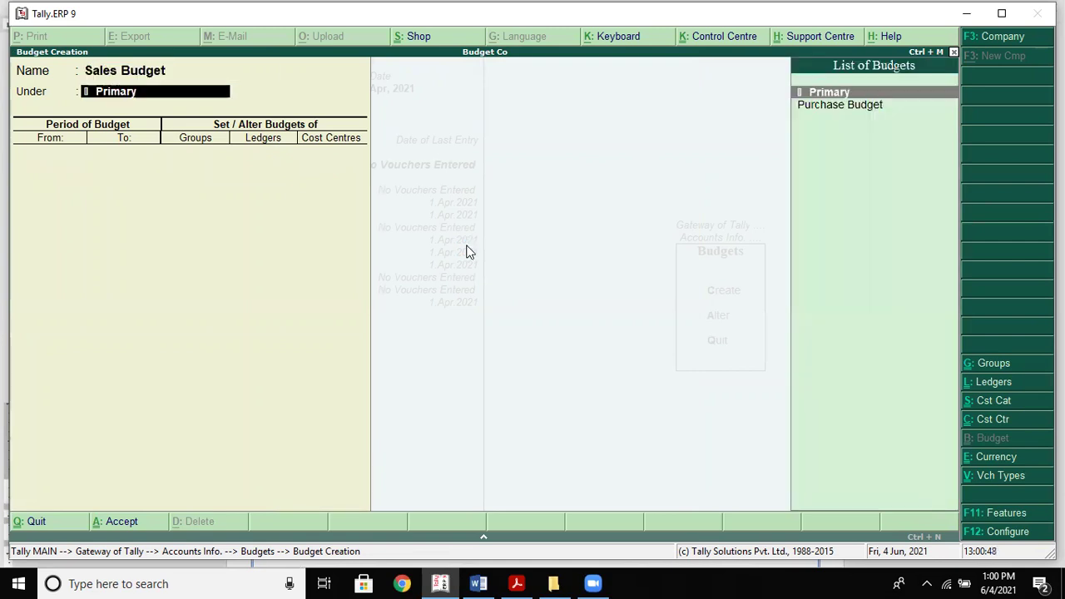
key(Return)
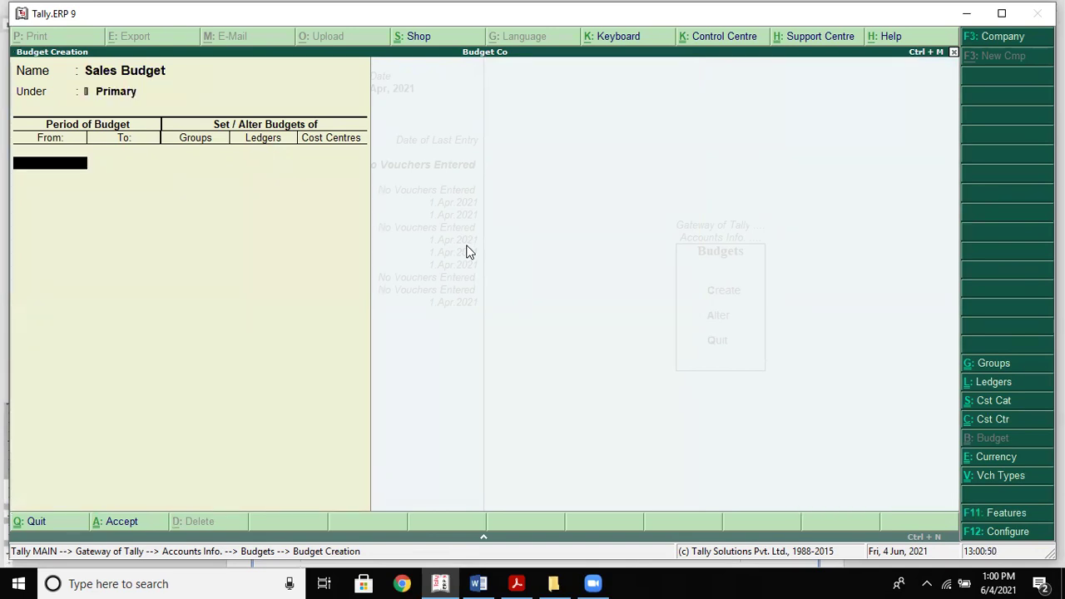
key(alt+Tab)
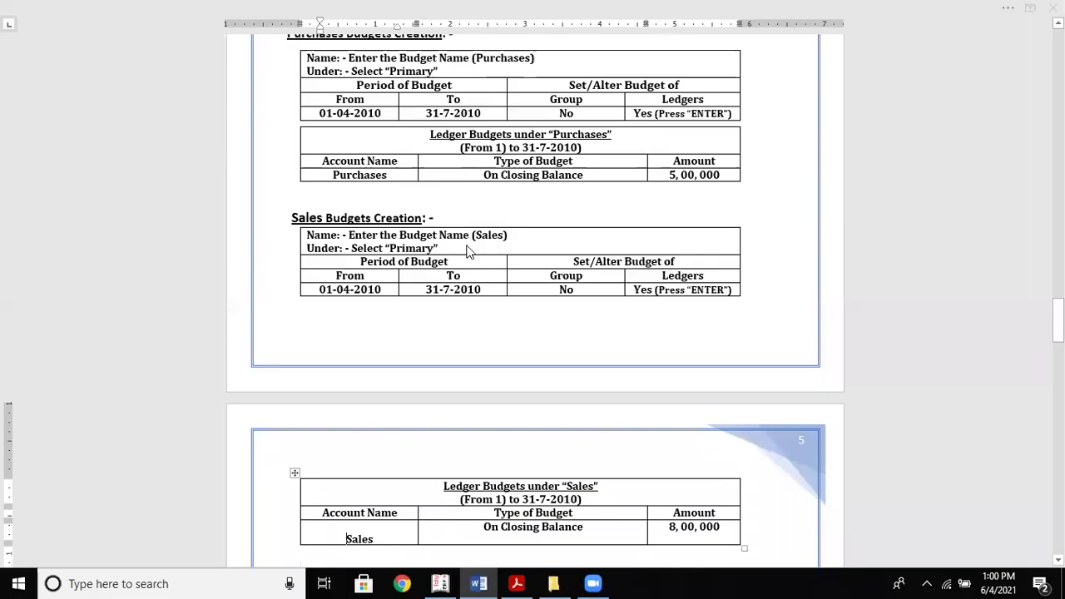
key(alt+Tab)
text(01.0.)
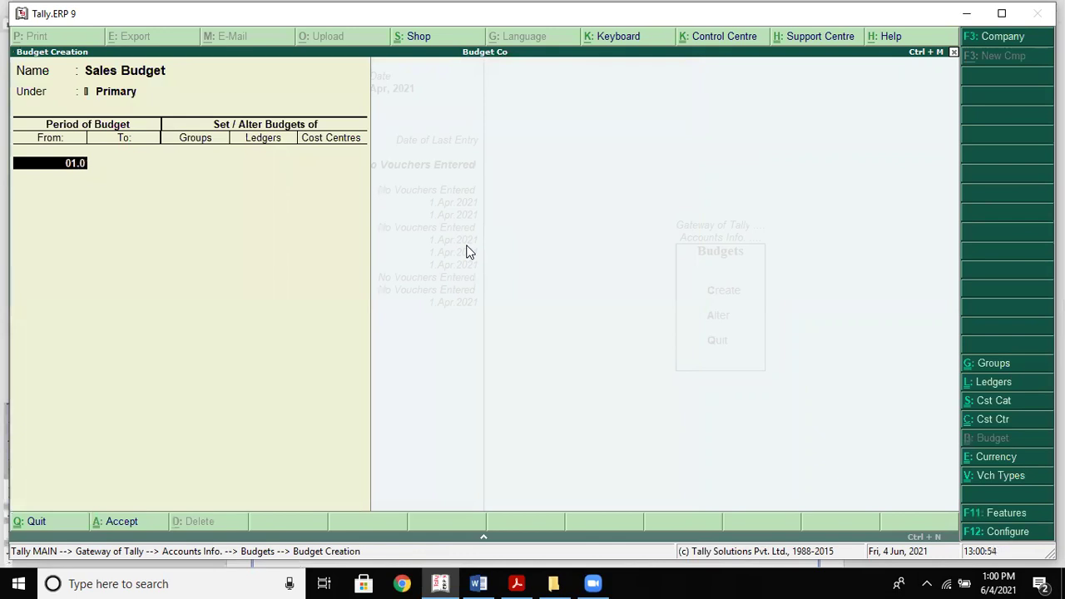
key(BackSpace)
key(BackSpace)
text(apr.2021)
key(Return)
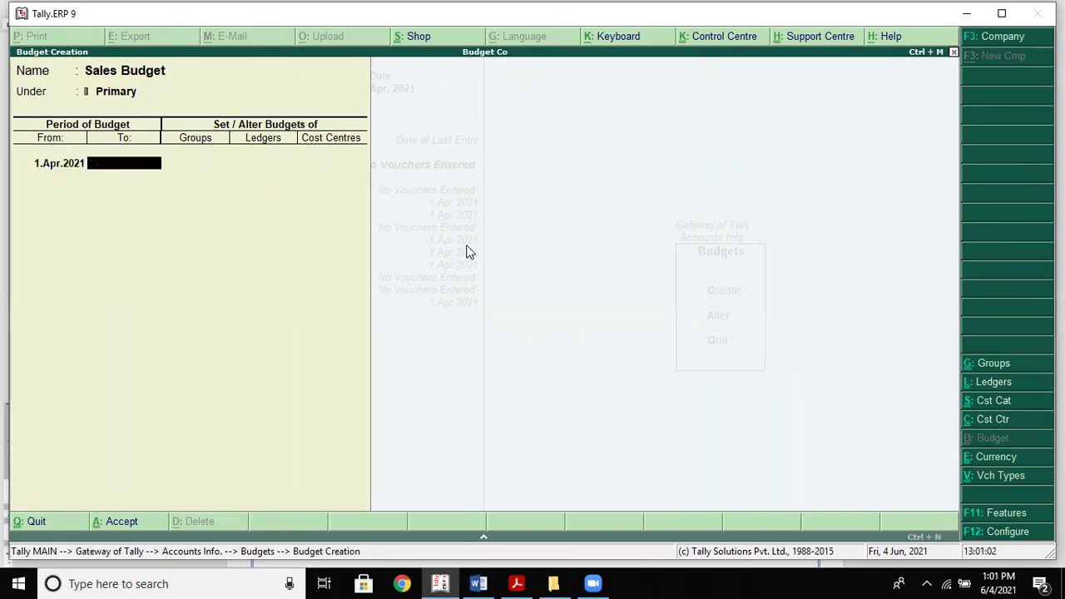
Set the end date to 31.Jul.2021 and enable ledger budgets with Yes
key(alt+Tab)
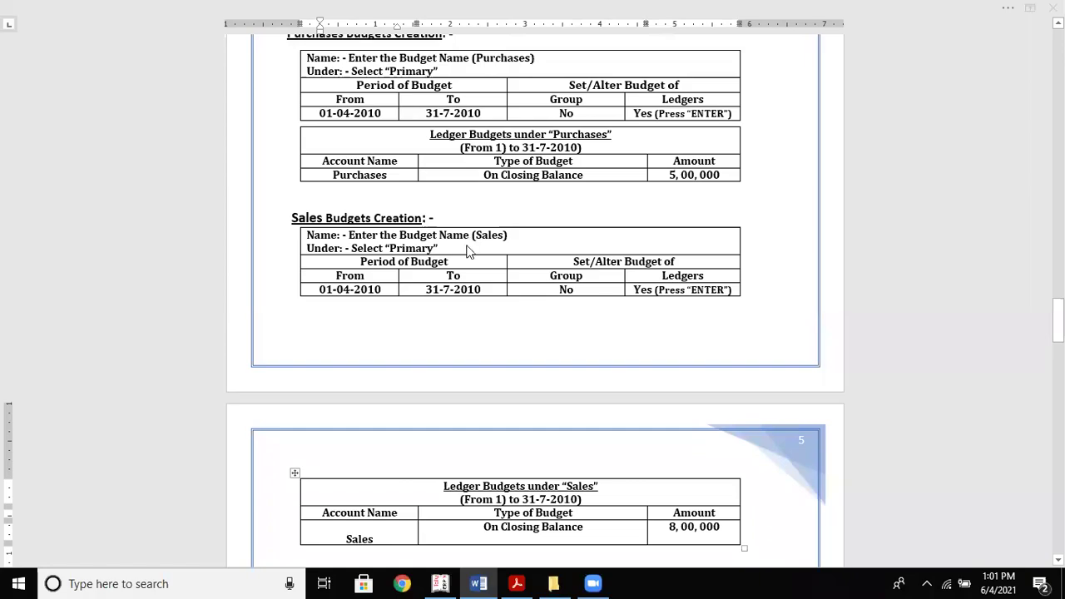
key(alt+Tab)
text(31.j)
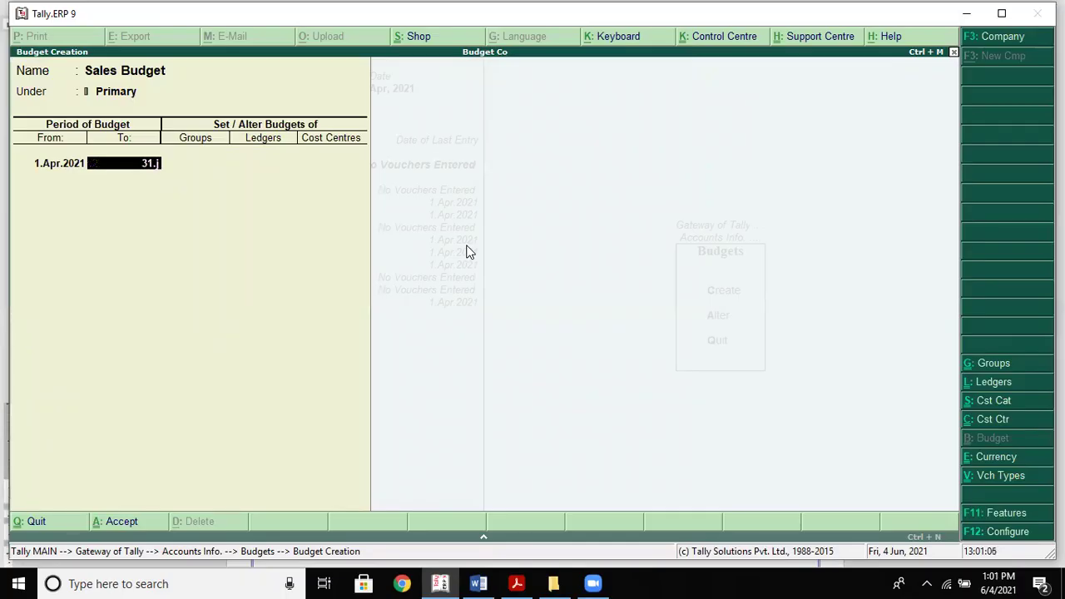
text(uly.2021)
key(Return)
key(Return)
text(yes)
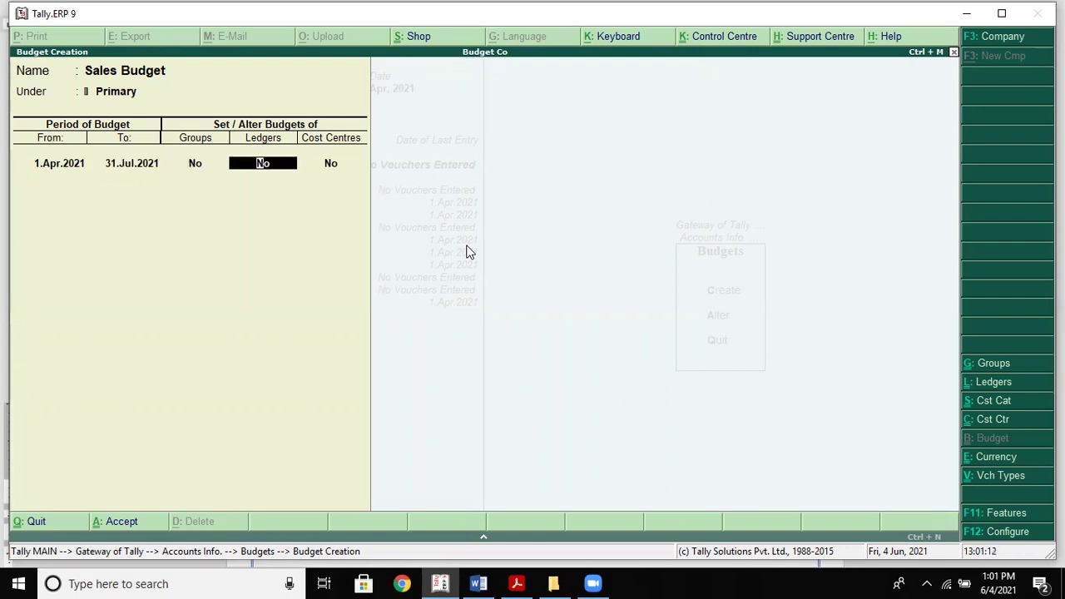
key(alt+Tab)
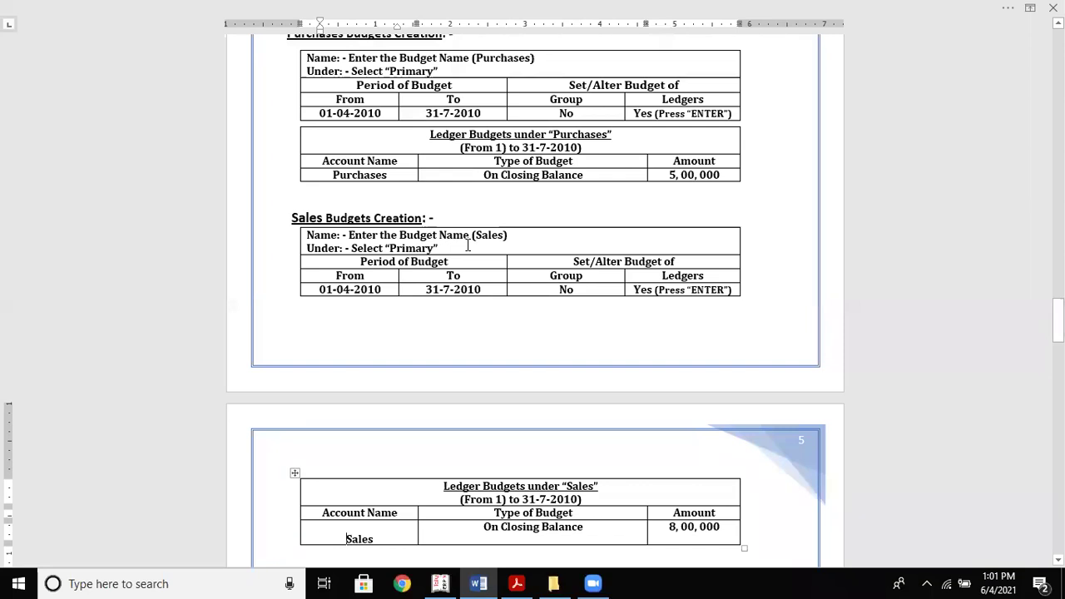
Budget the Sales ledger at 800,000 On Closing Balance and finish the ledger entries
key(alt+Tab)
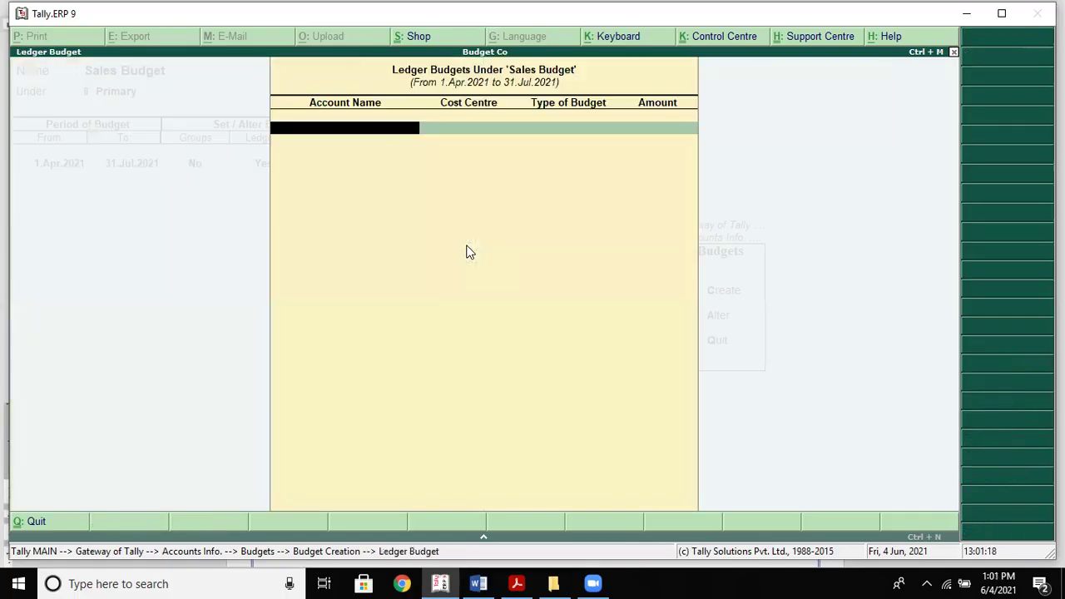
key(Down)
key(Down)
key(Return)
key(Return)
key(Return)
key(alt+Tab)
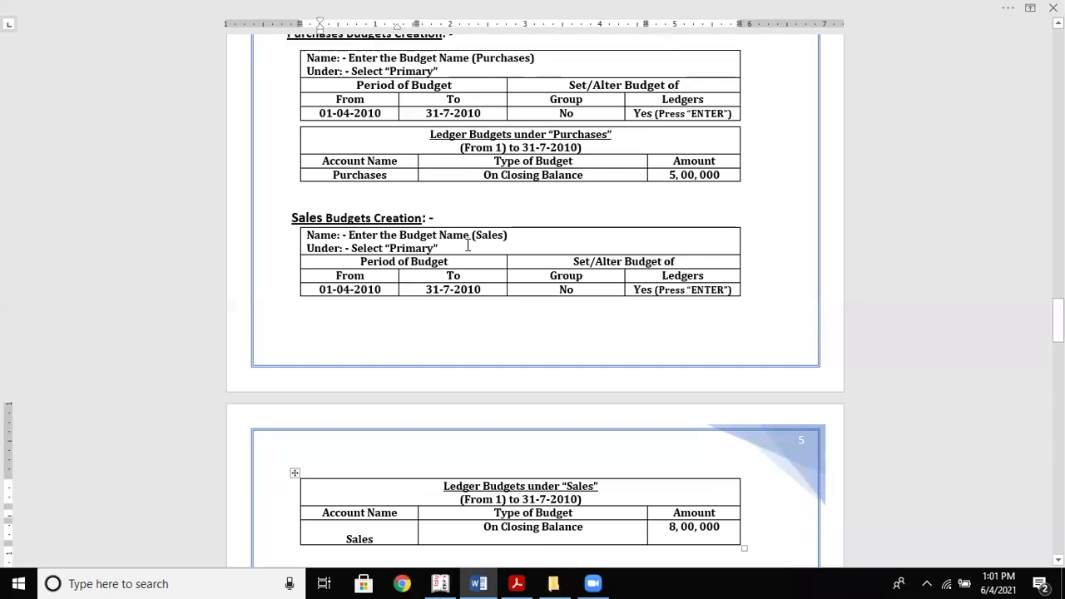
key(alt+Tab)
text(80000)
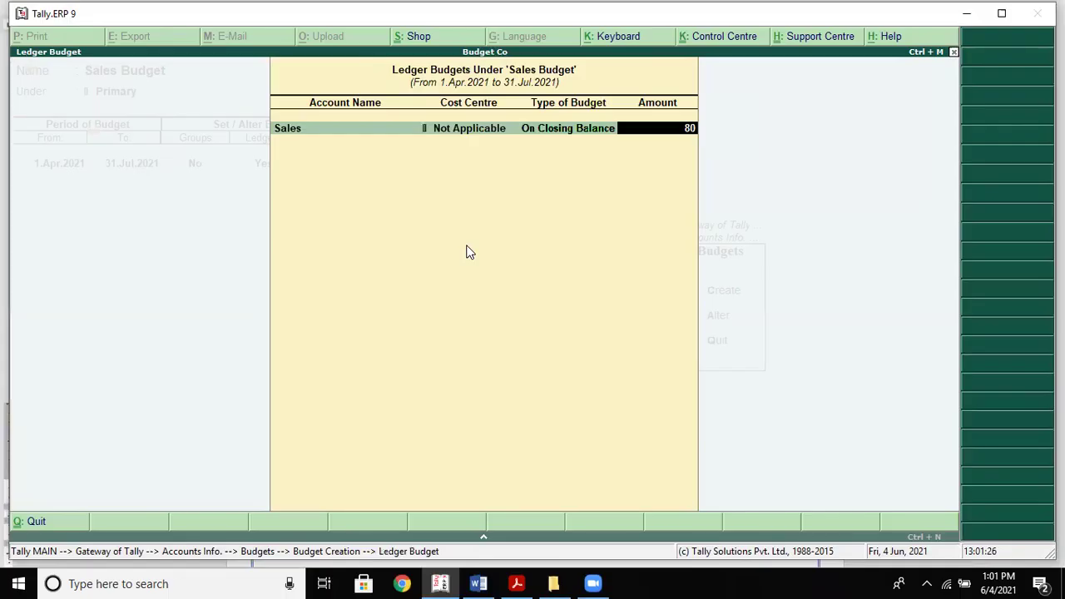
key(Return)
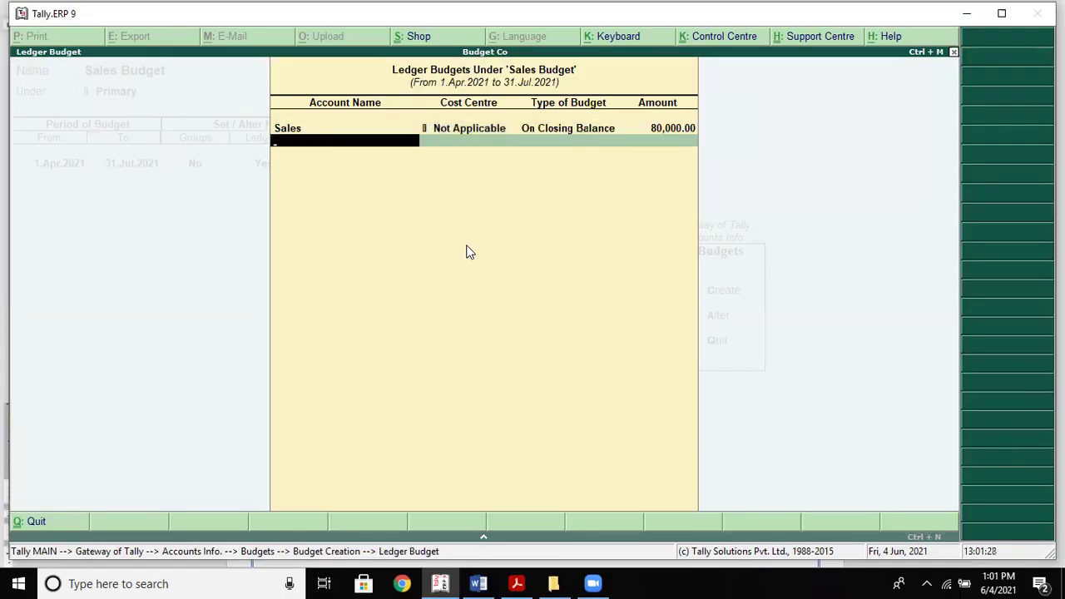
key(BackSpace)
text(800000)
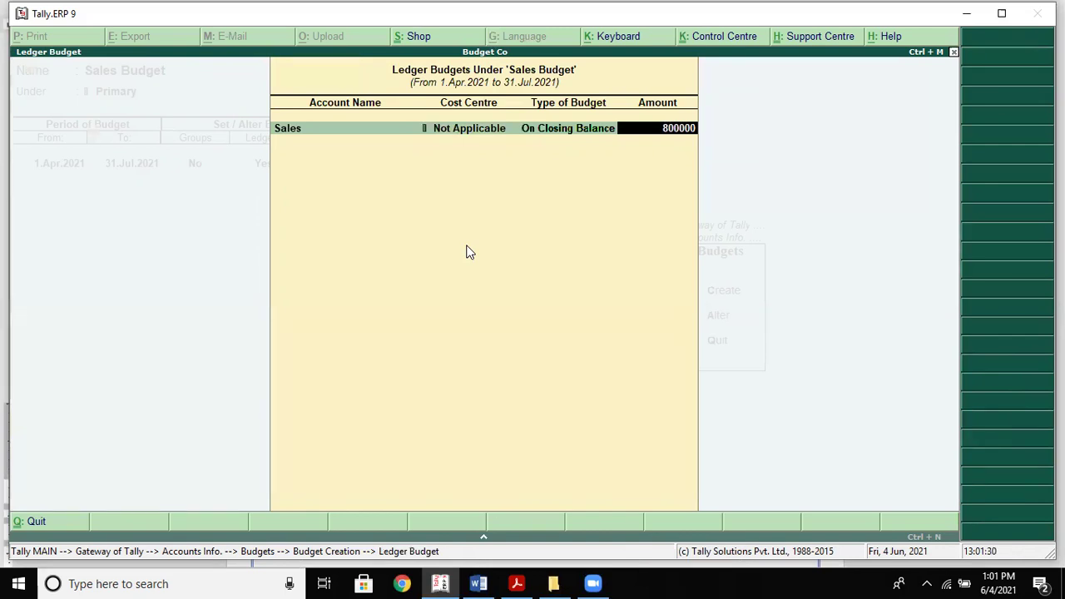
key(Return)
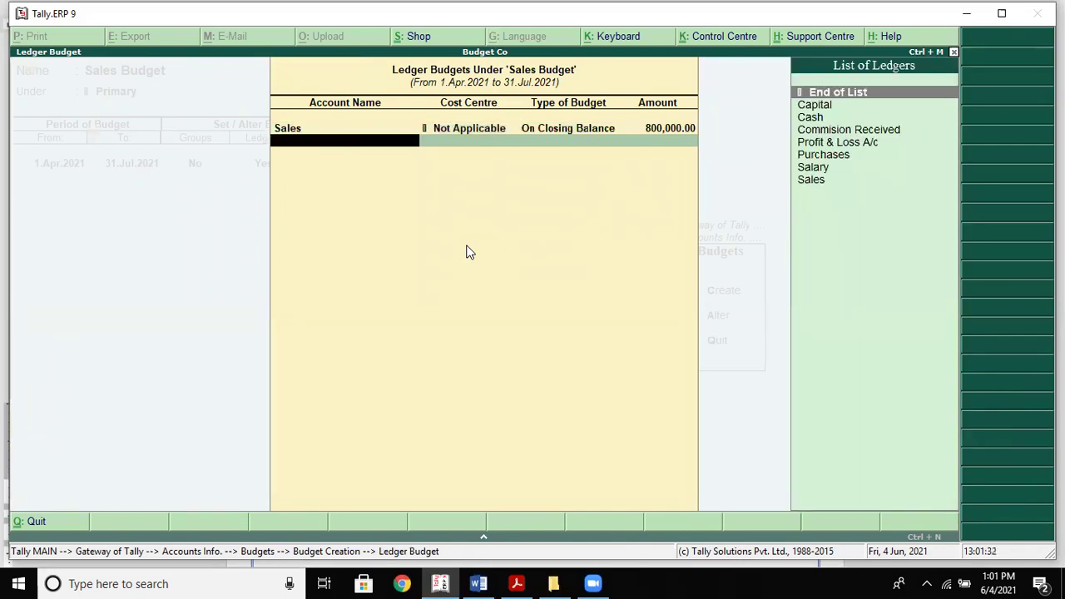
key(Return)
key(Return)
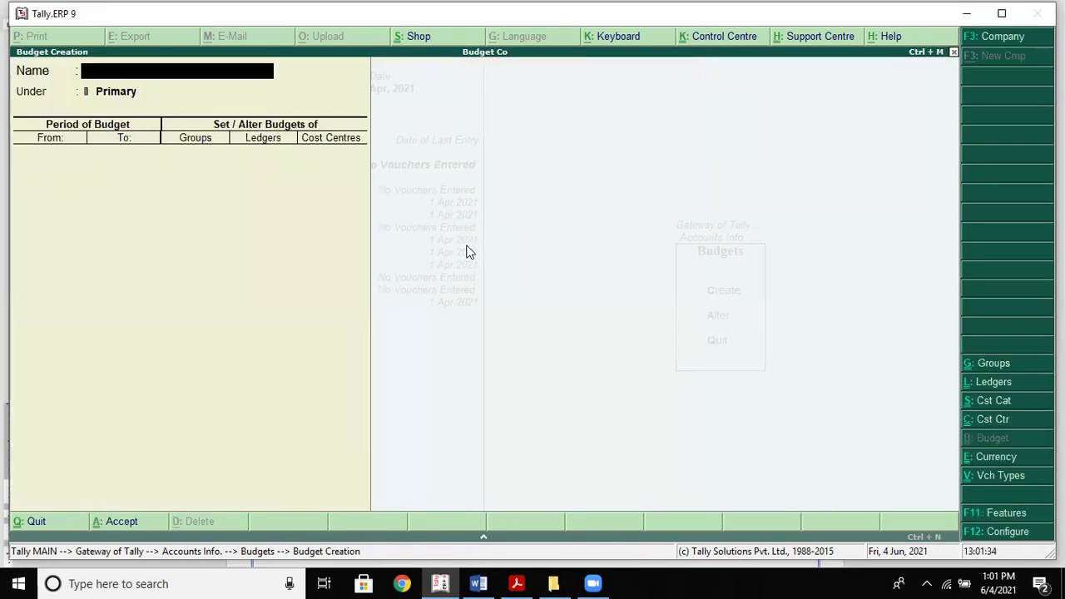
key(alt+Tab)
Quit the unfinished budget creation and open Accounting Vouchers from Gateway of Tally
scroll(466, 244, down, 7)
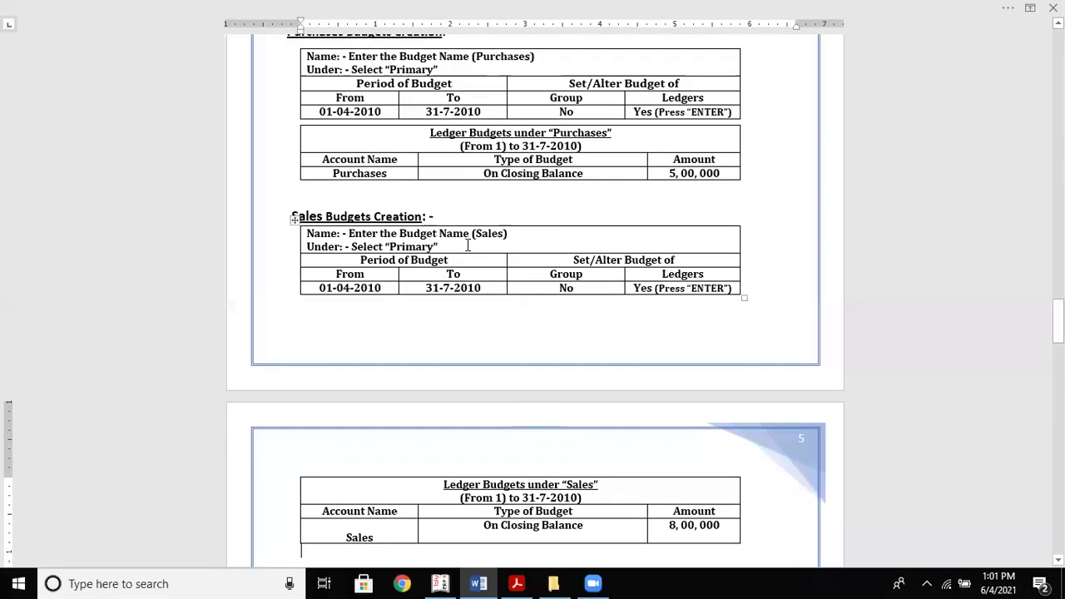
scroll(466, 245, down, 2)
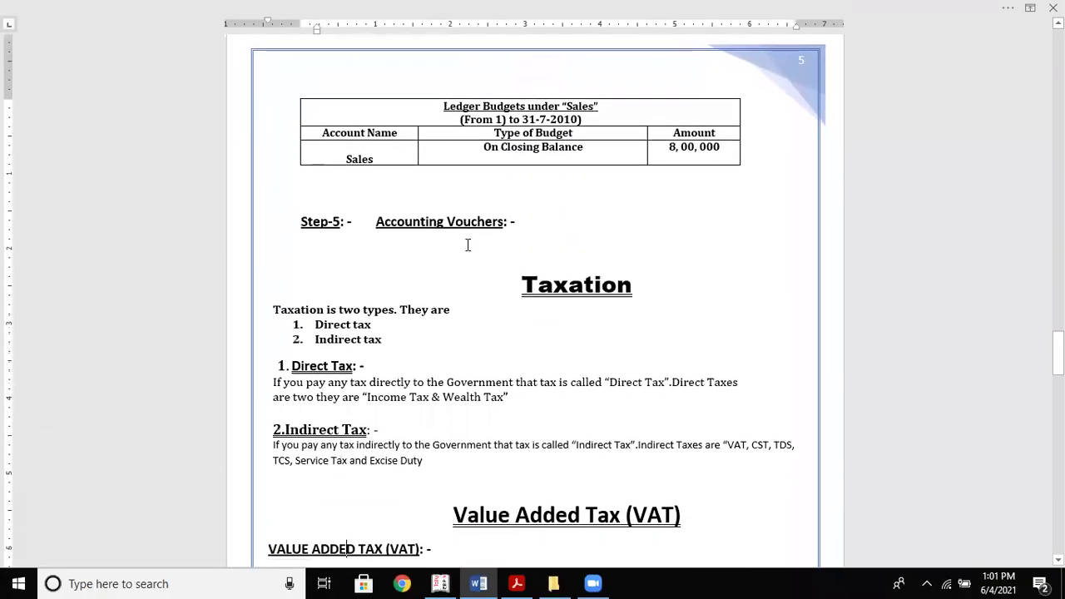
click(468, 245)
scroll(467, 245, up, 11)
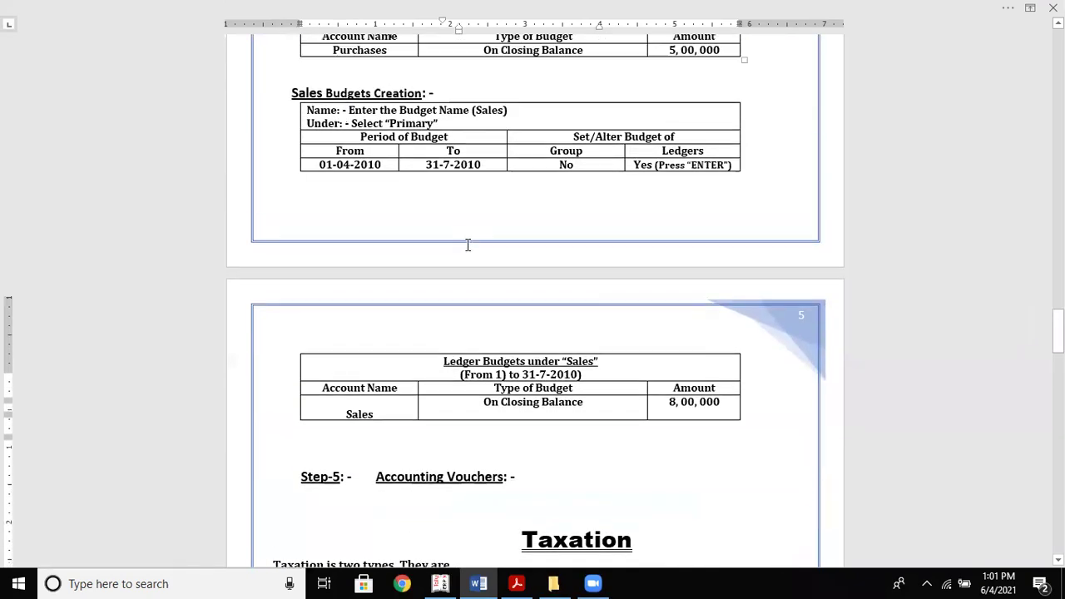
scroll(468, 244, up, 10)
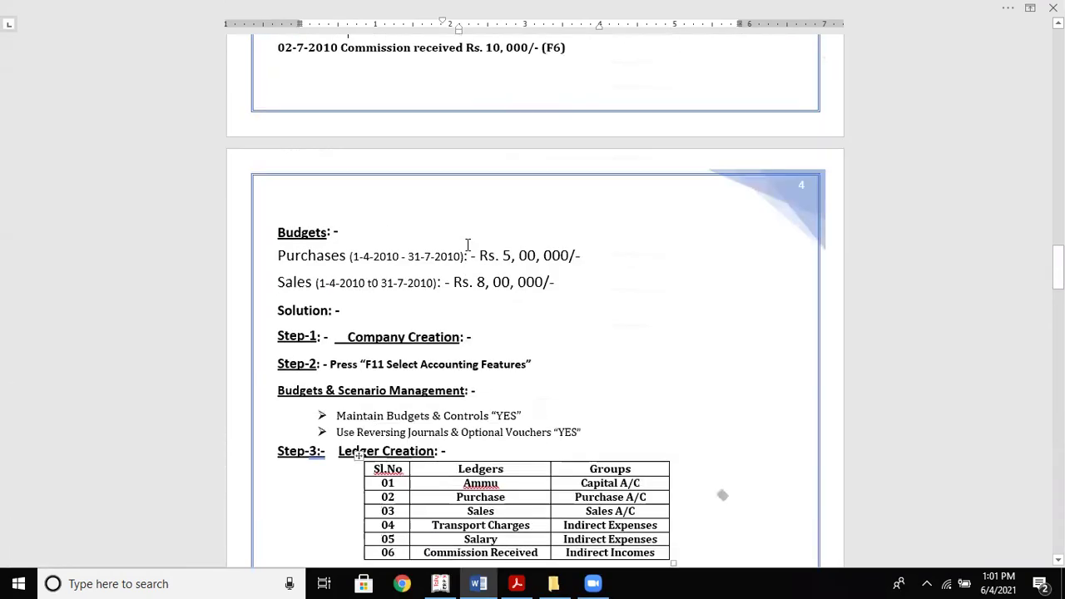
key(alt+Tab)
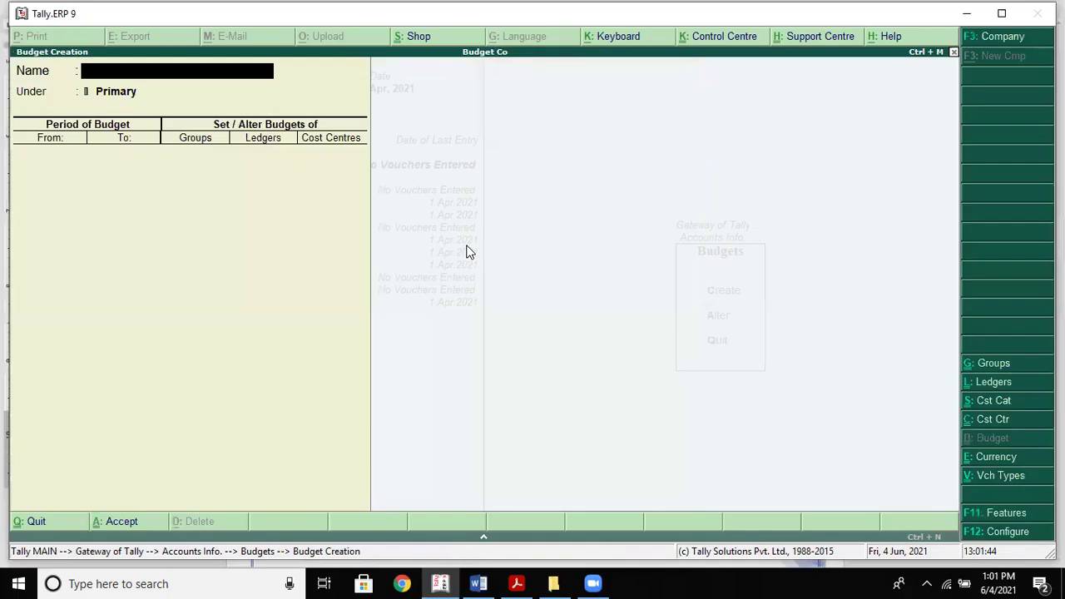
key(Escape)
key(y)
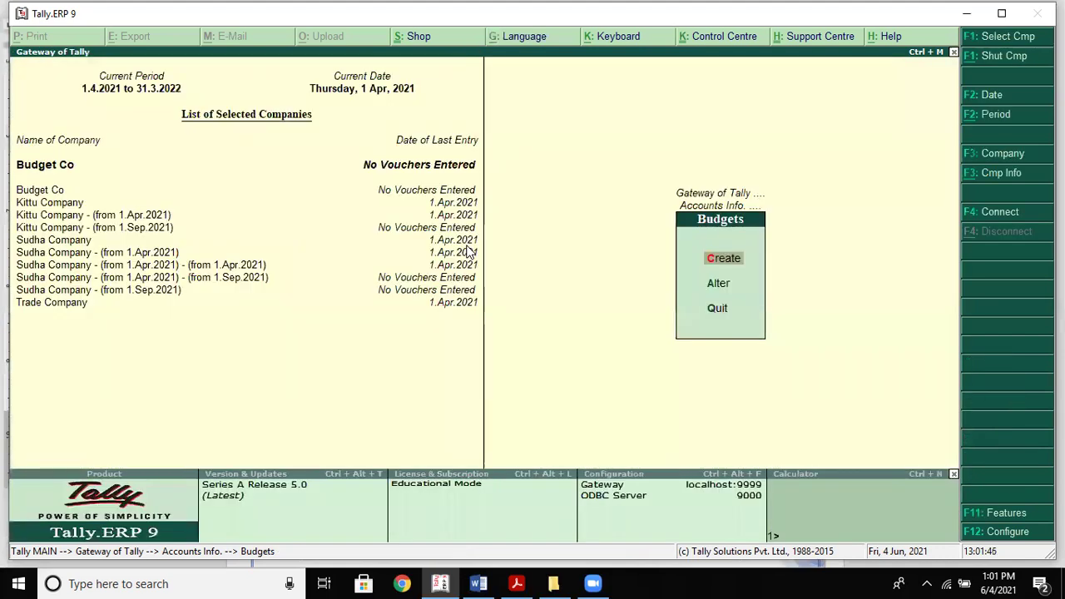
key(Escape)
key(Escape)
key(Down)
key(Down)
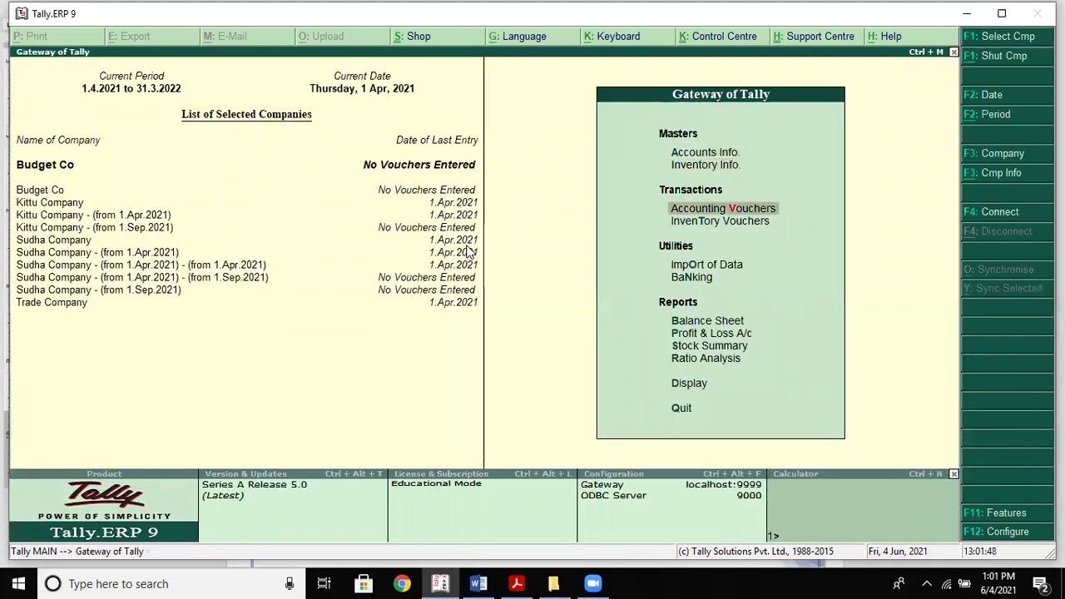
key(Return)
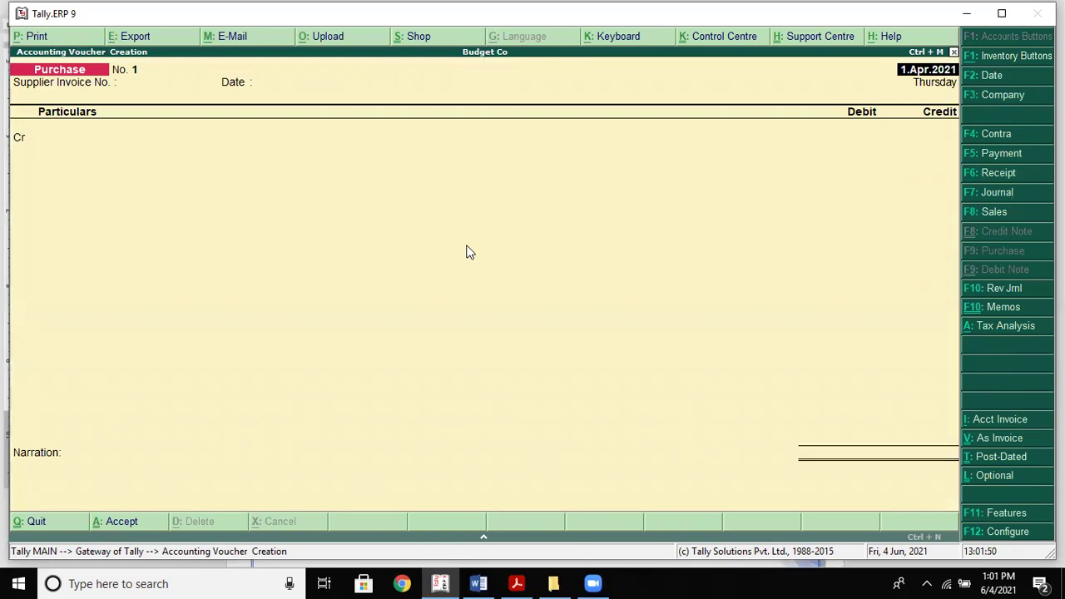
key(alt+Tab)
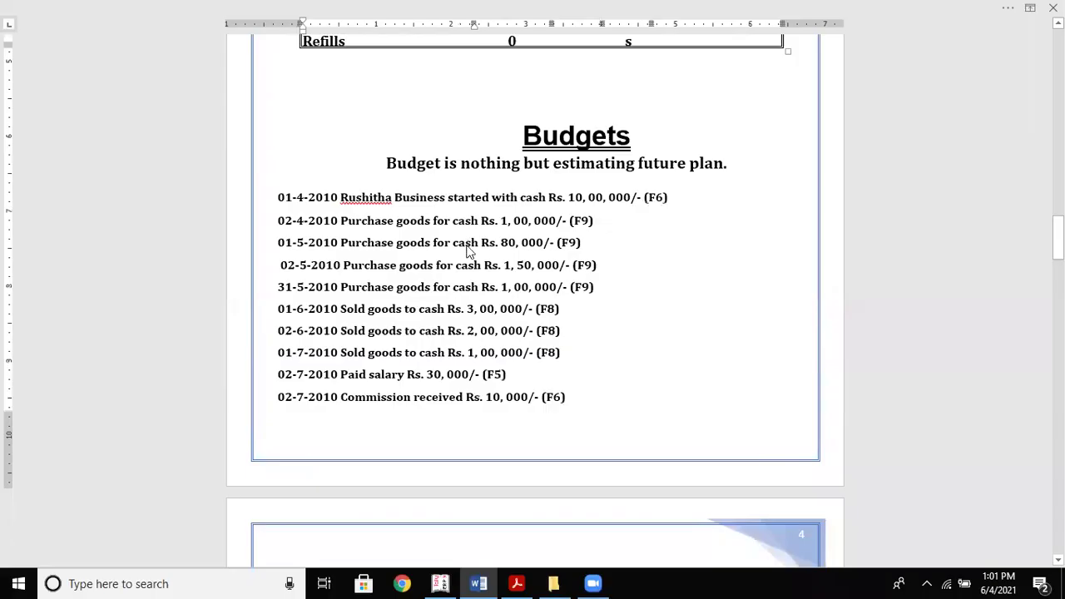
Record Receipt No. 1 into Cash for 1,000,000 from the Capital ledger
key(alt+Tab)
click(969, 173)
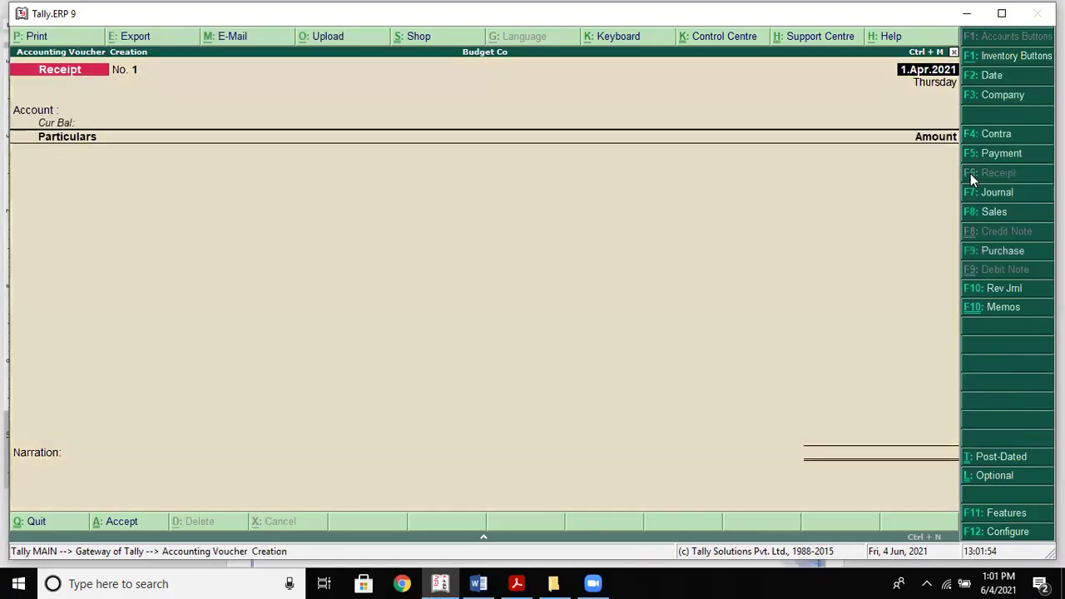
text(c)
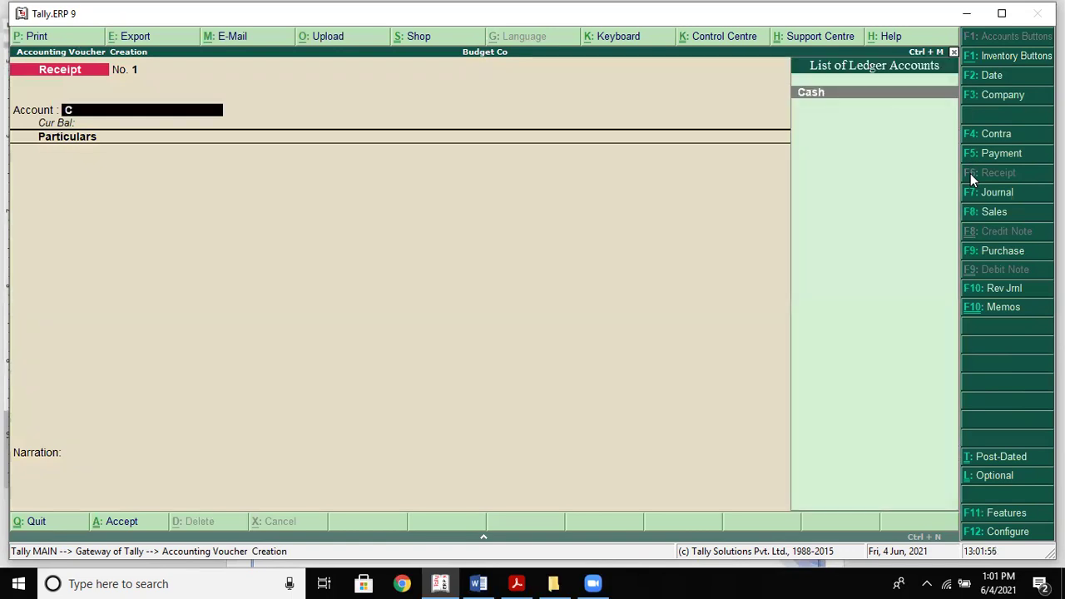
key(Return)
text(c)
key(Down)
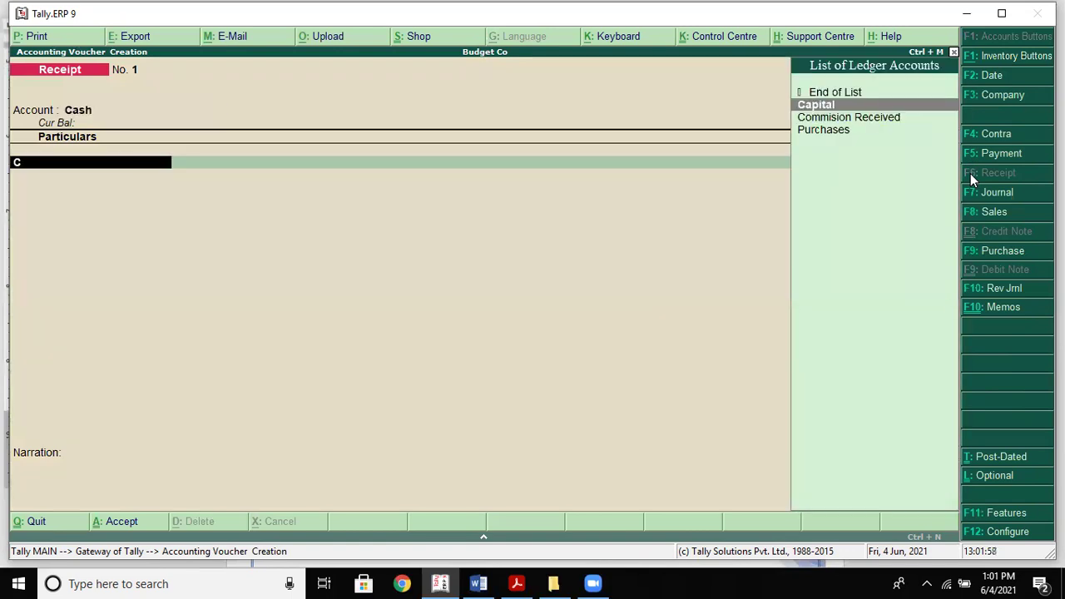
key(Return)
key(alt+Tab)
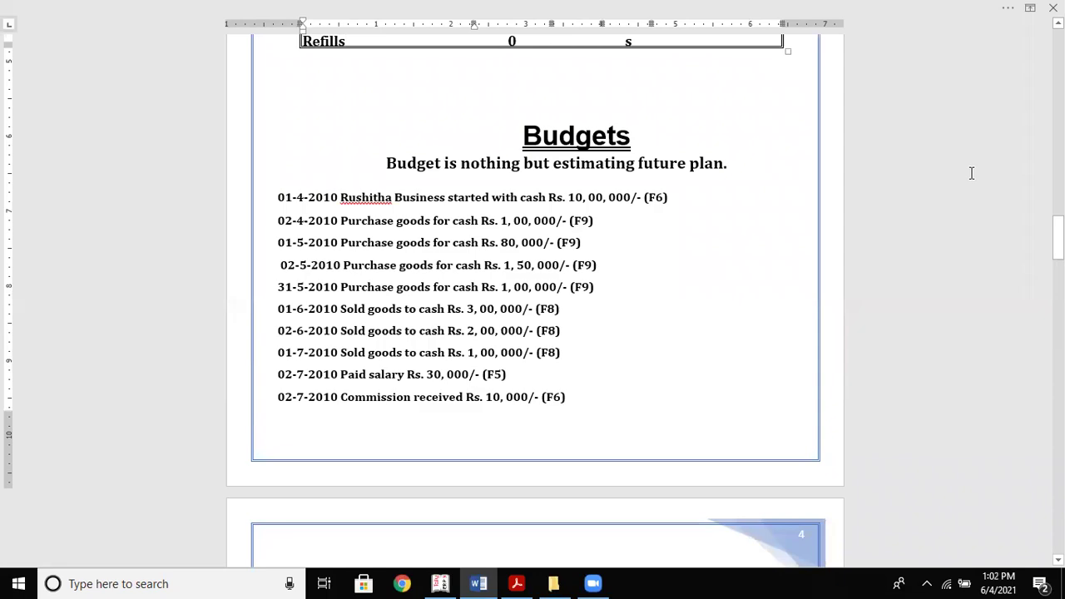
key(alt+Tab)
text(1)
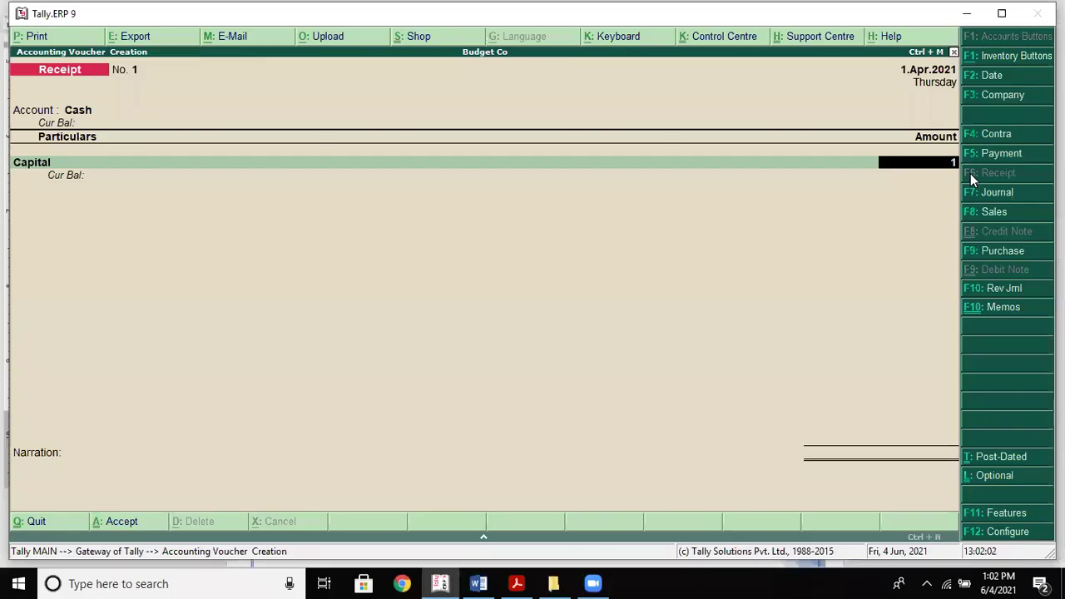
text(,000,000)
key(Return)
key(Return)
key(Return)
key(alt+Tab)
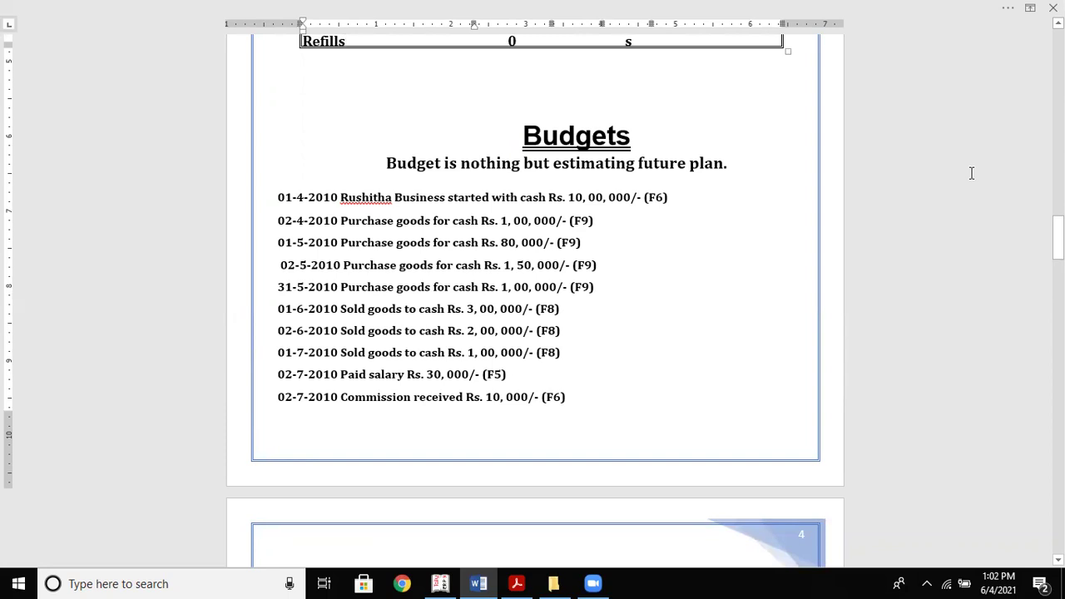
key(alt+Tab)
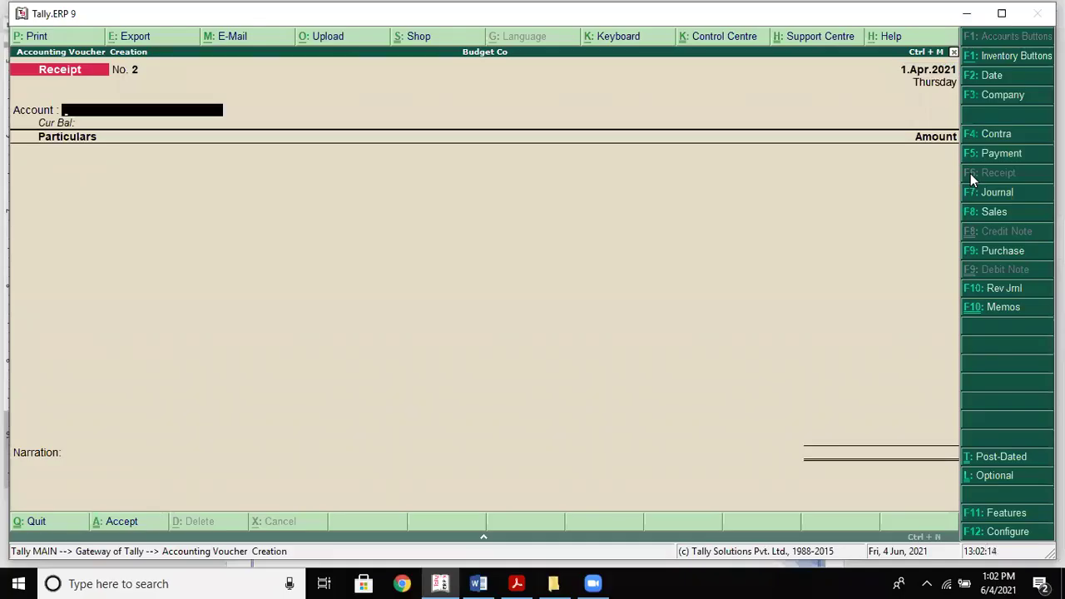
text(C)
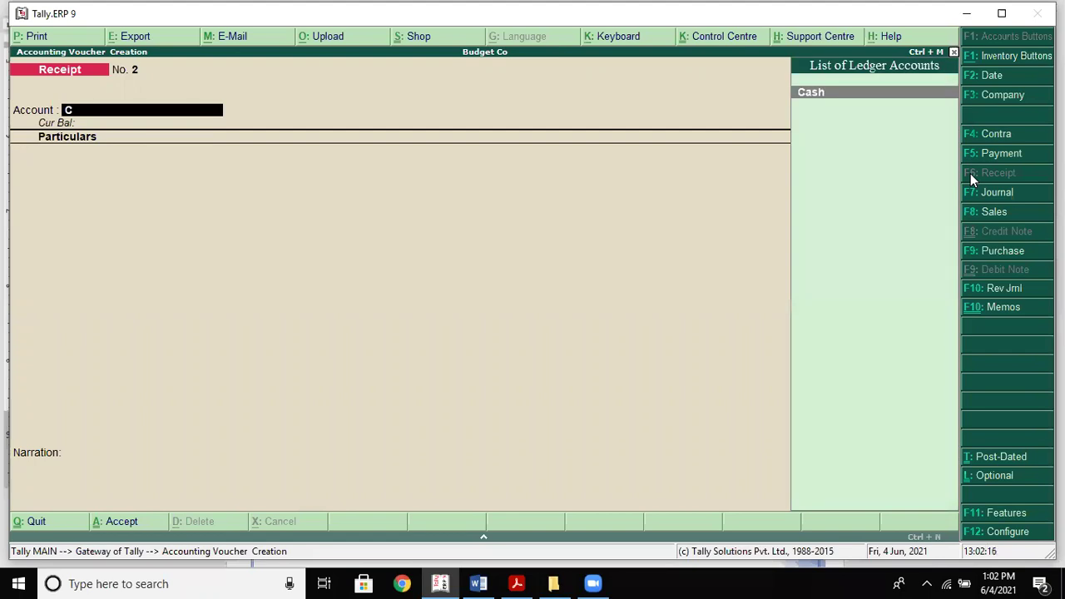
key(Return)
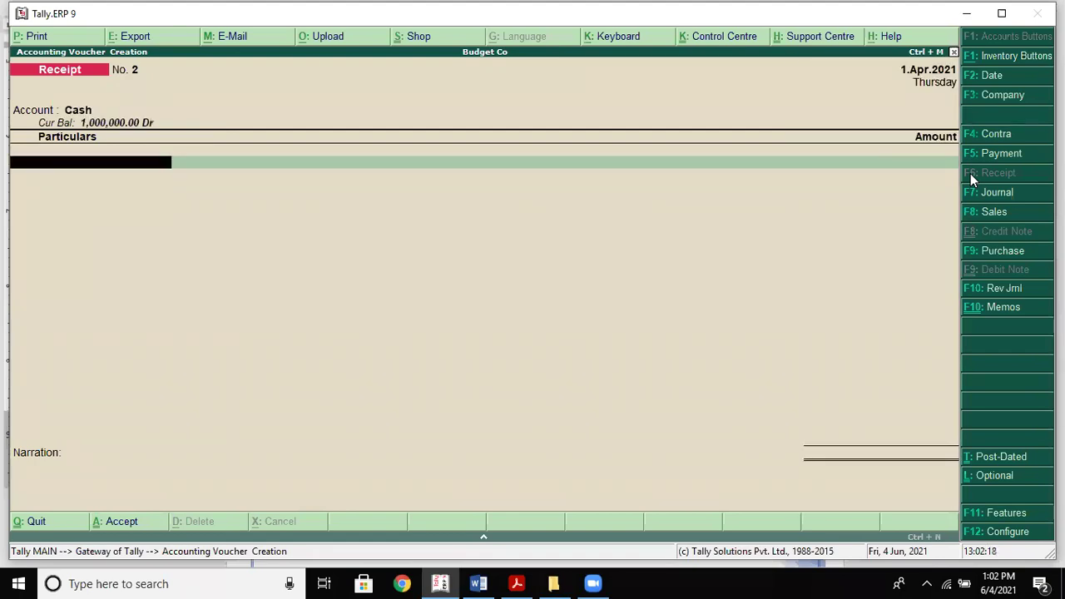
text(P)
key(Return)
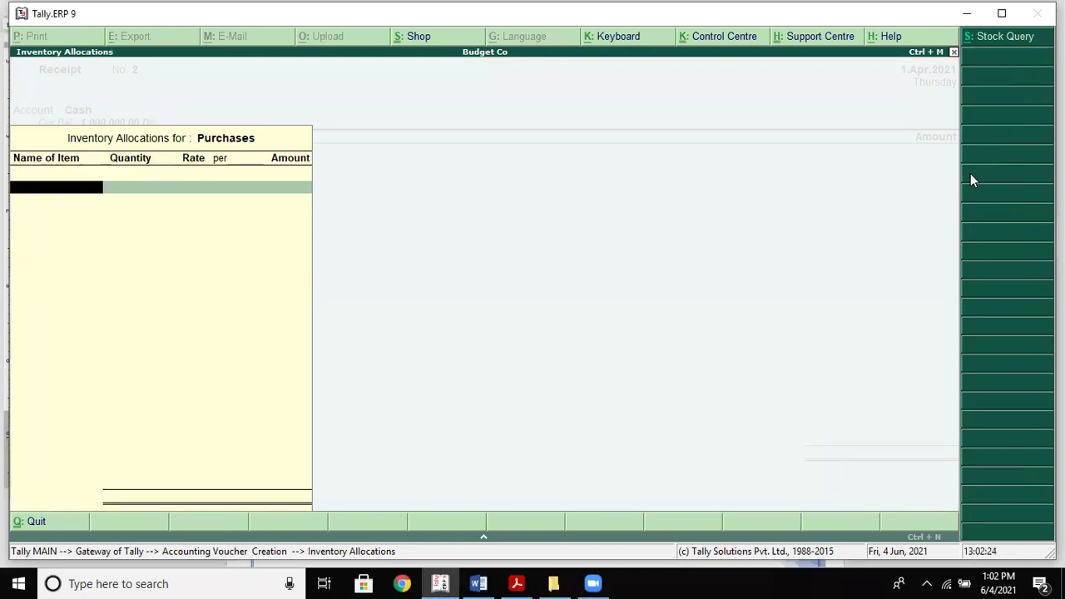
key(BackSpace)
key(BackSpace)
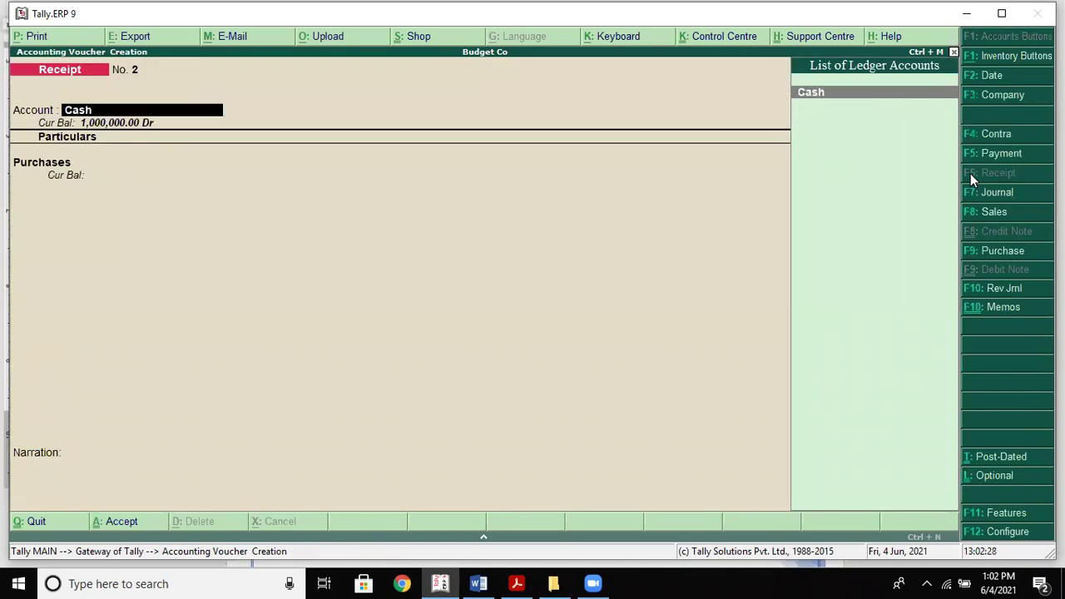
key(BackSpace)
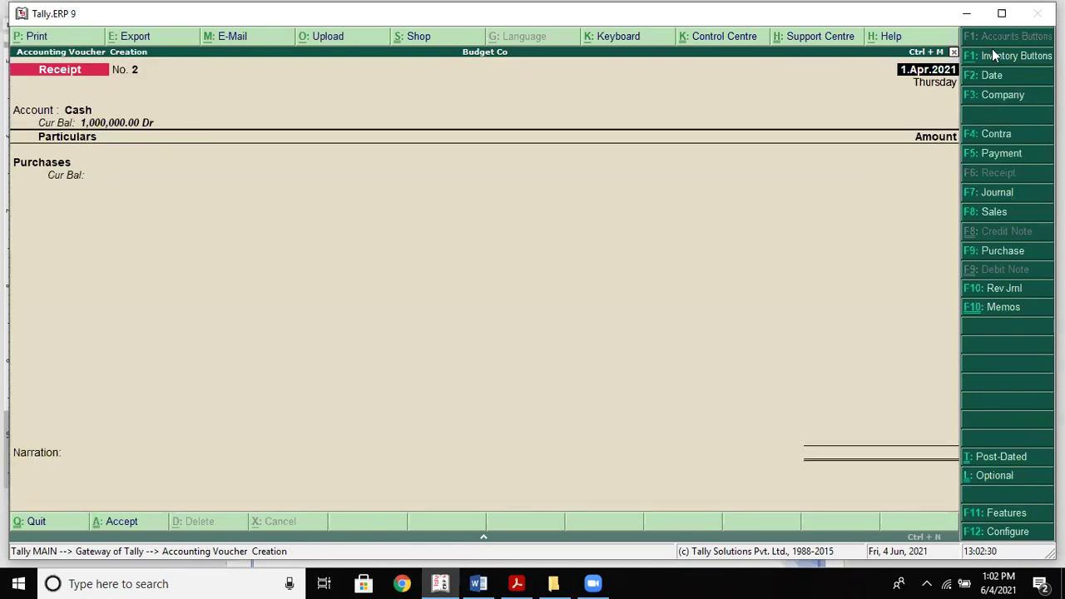
click(955, 51)
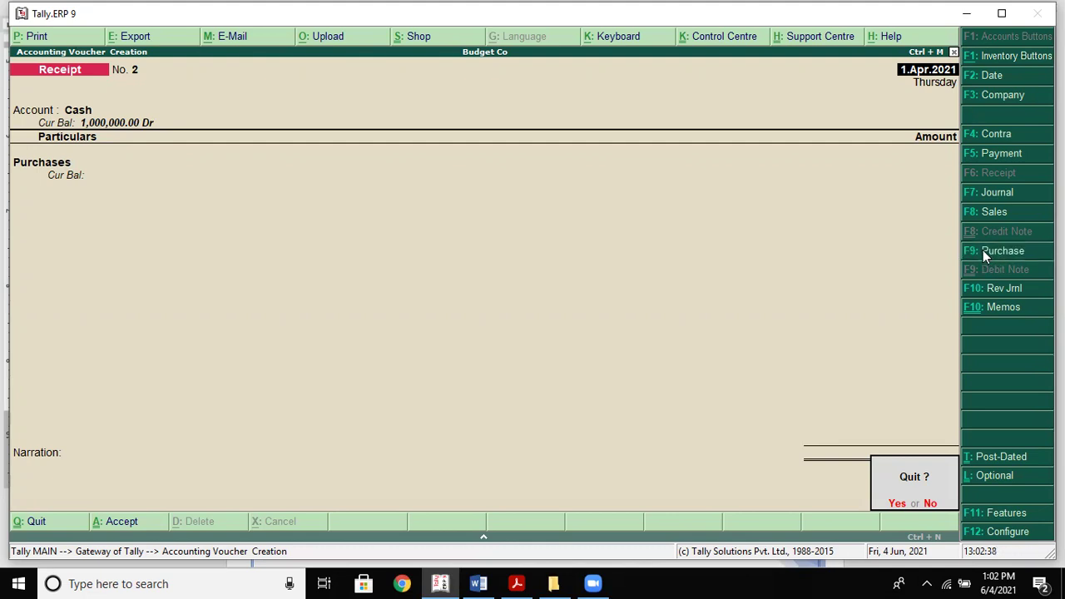
key(y)
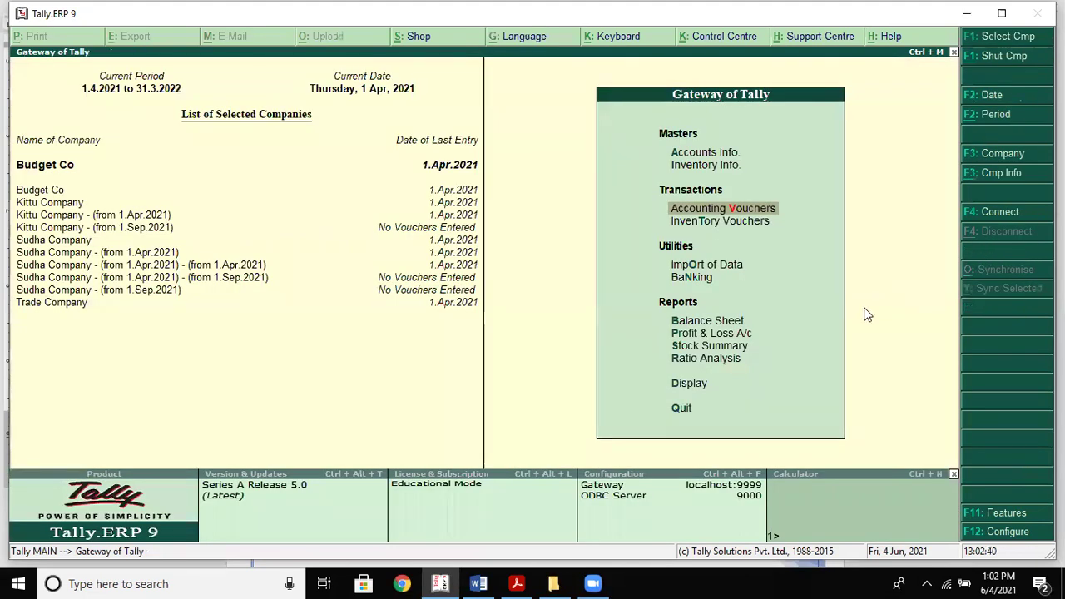
key(Return)
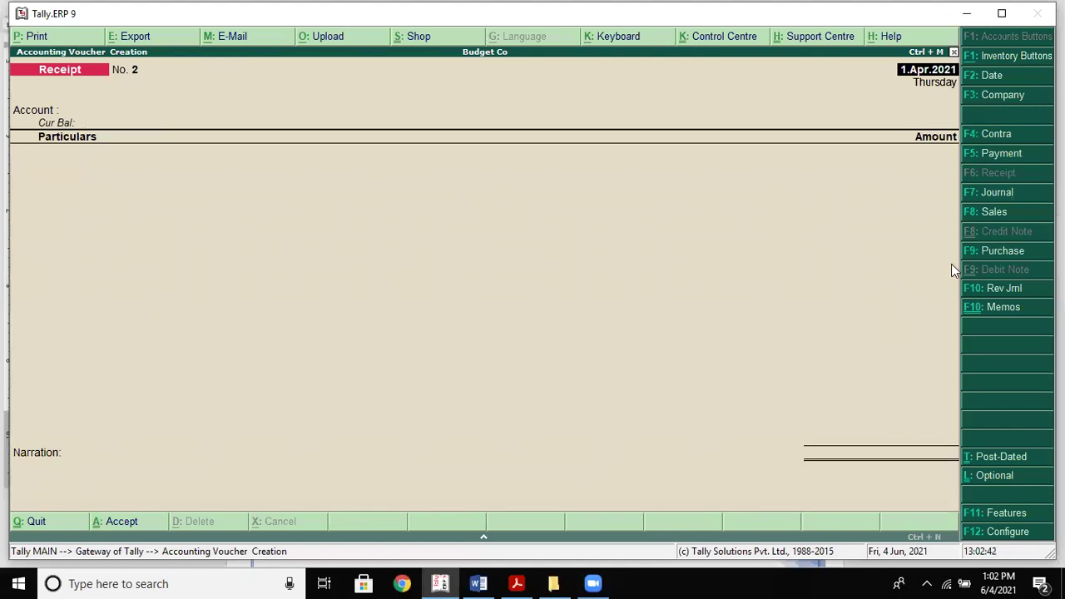
click(970, 251)
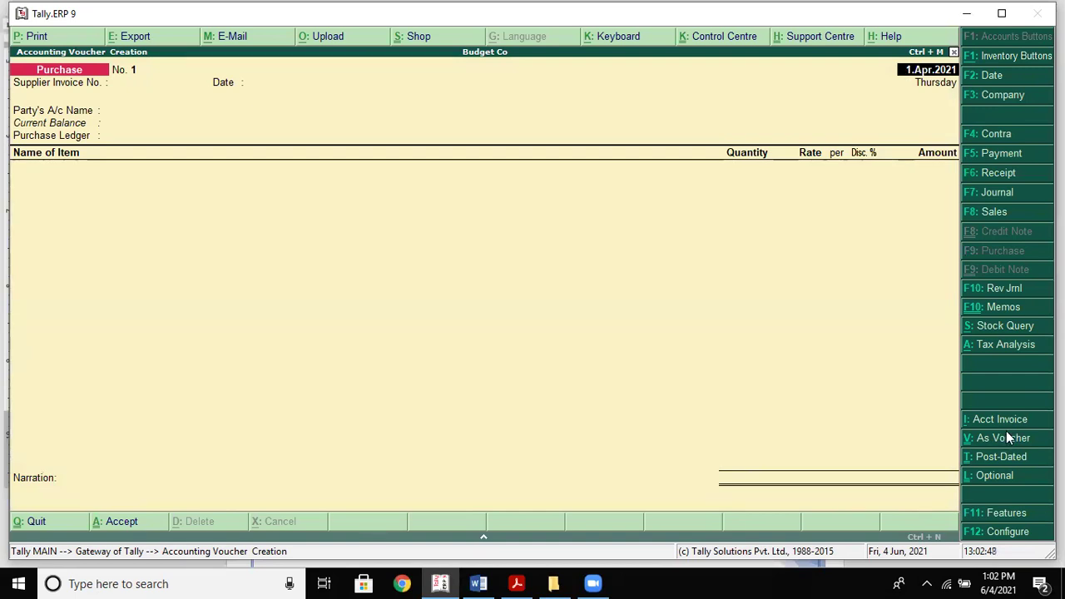
Switch the purchase voucher to ledger-only layout with supplier invoice 1 and Cash as party
click(972, 436)
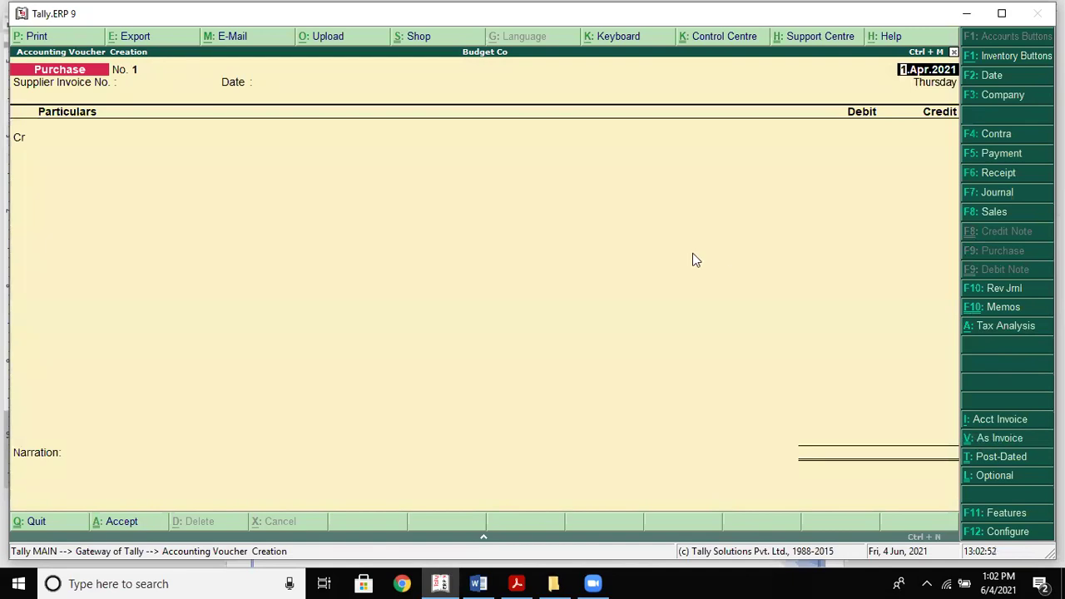
key(Return)
text(1)
key(Return)
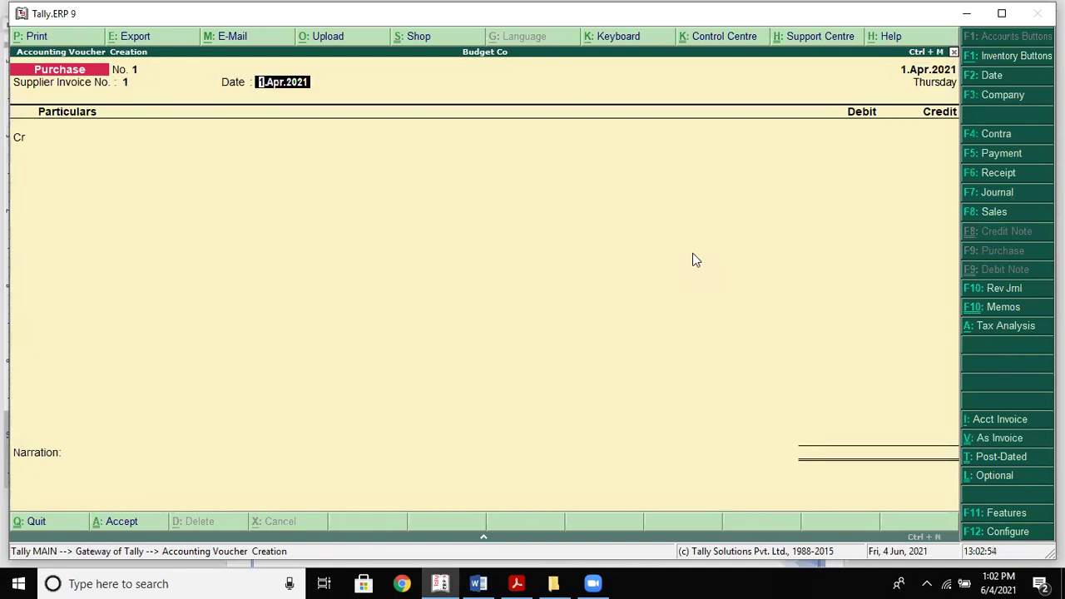
key(Return)
text(c)
key(Return)
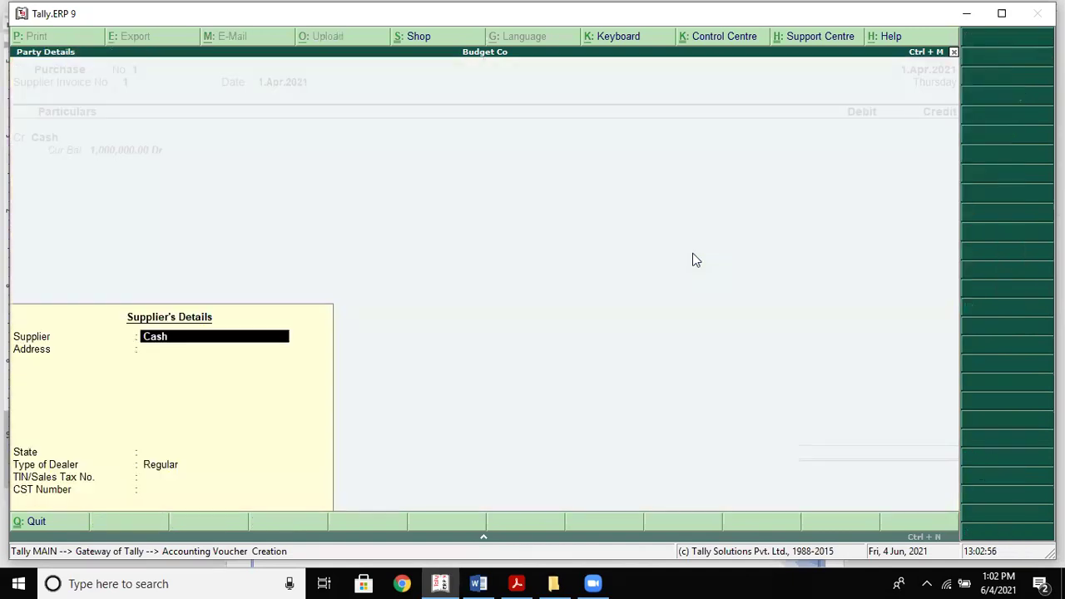
key(Return)
key(Return)
key(Return)
key(Return)
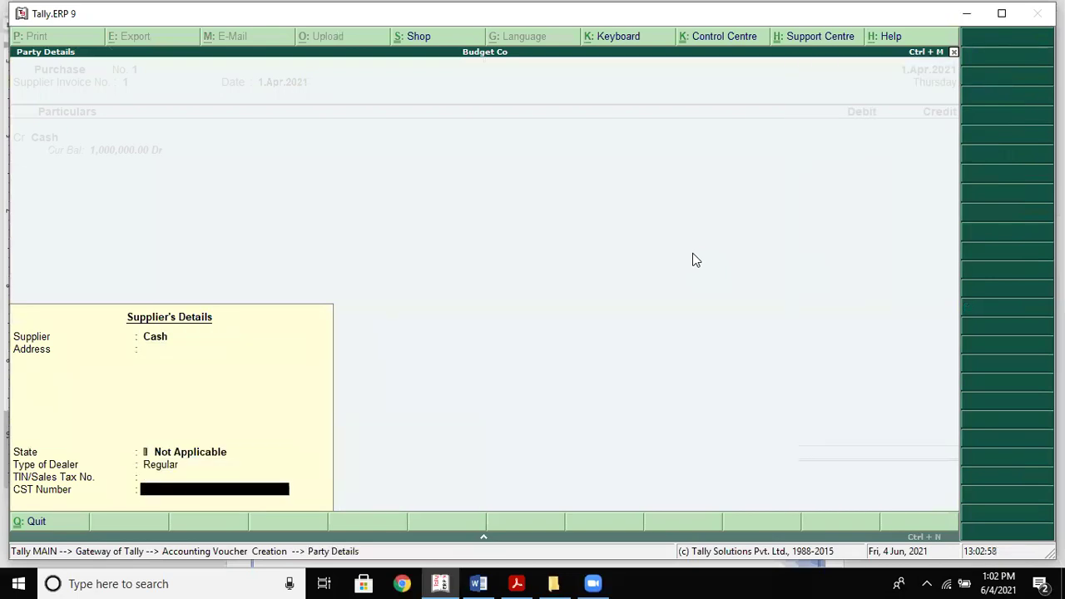
key(Return)
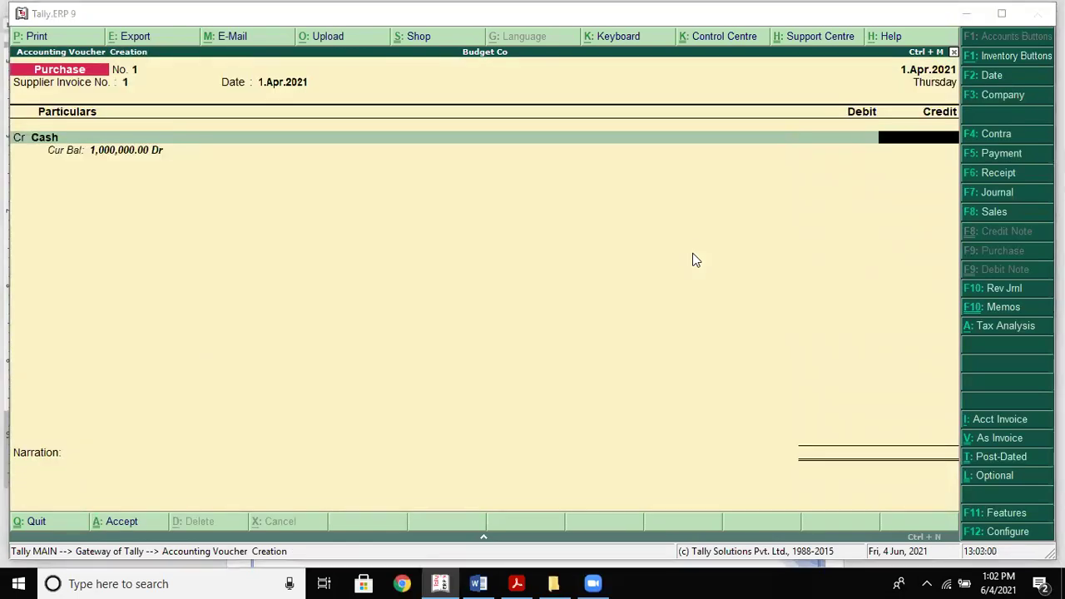
Enter 100,000 with Purchases as the debit ledger and begin its cost centre allocation
key(alt+Tab)
key(alt+Tab)
text(100000)
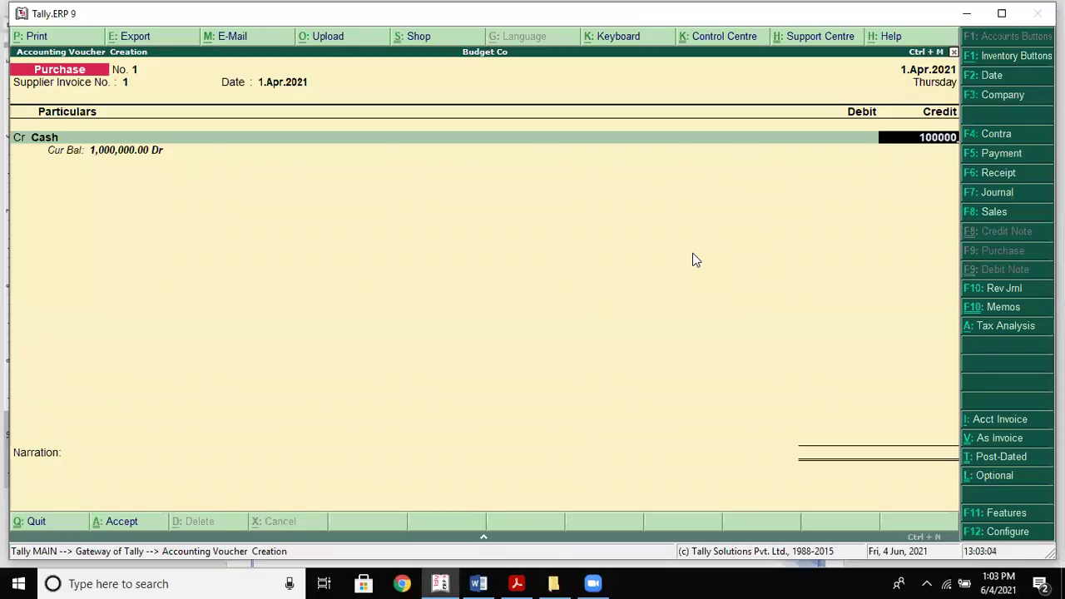
key(Return)
key(Return)
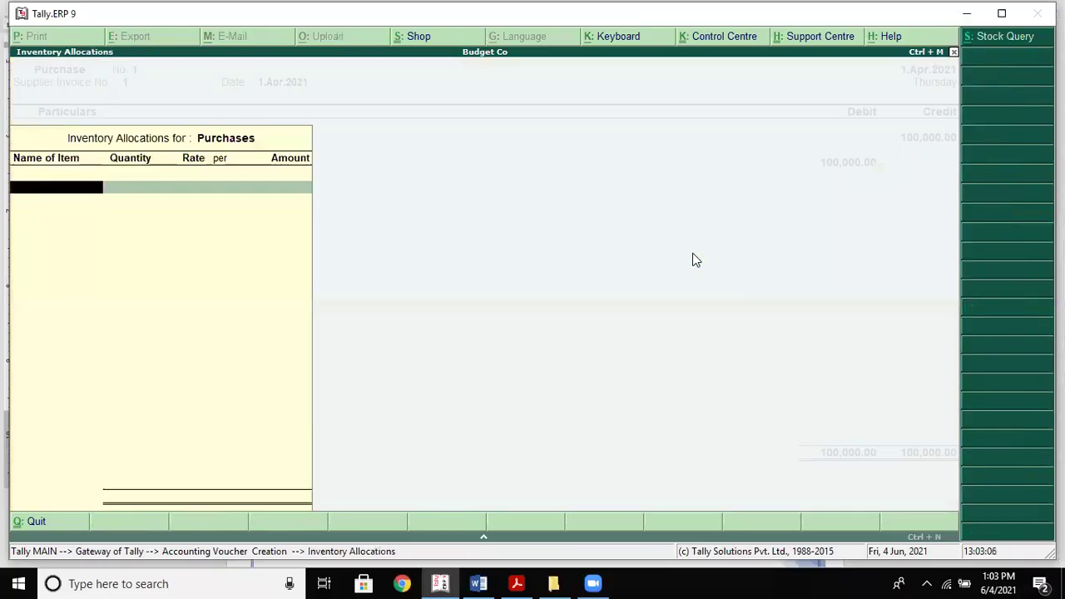
key(Return)
key(Return)
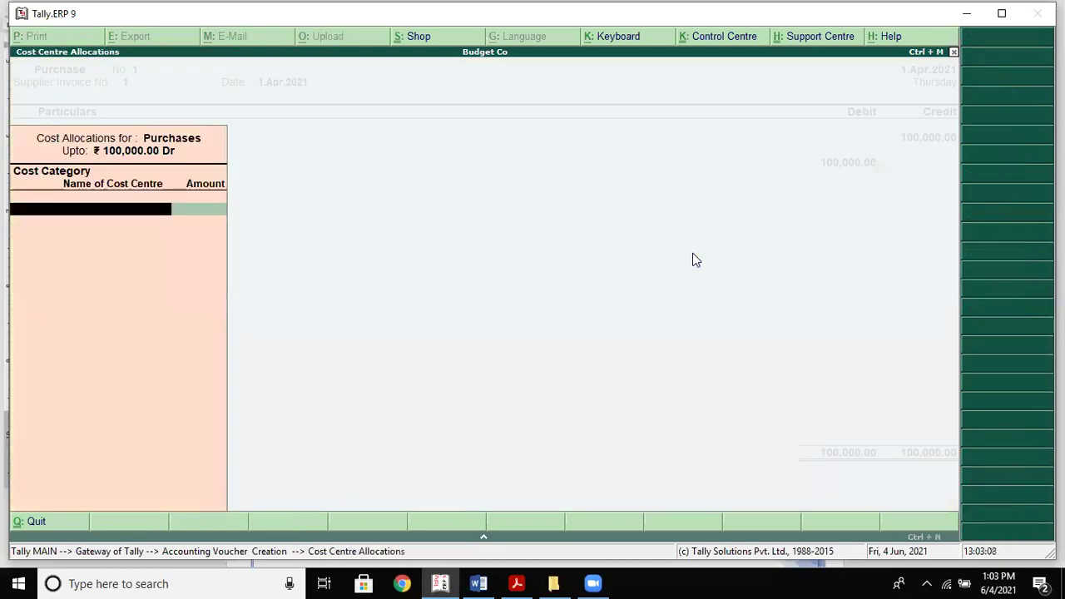
key(Return)
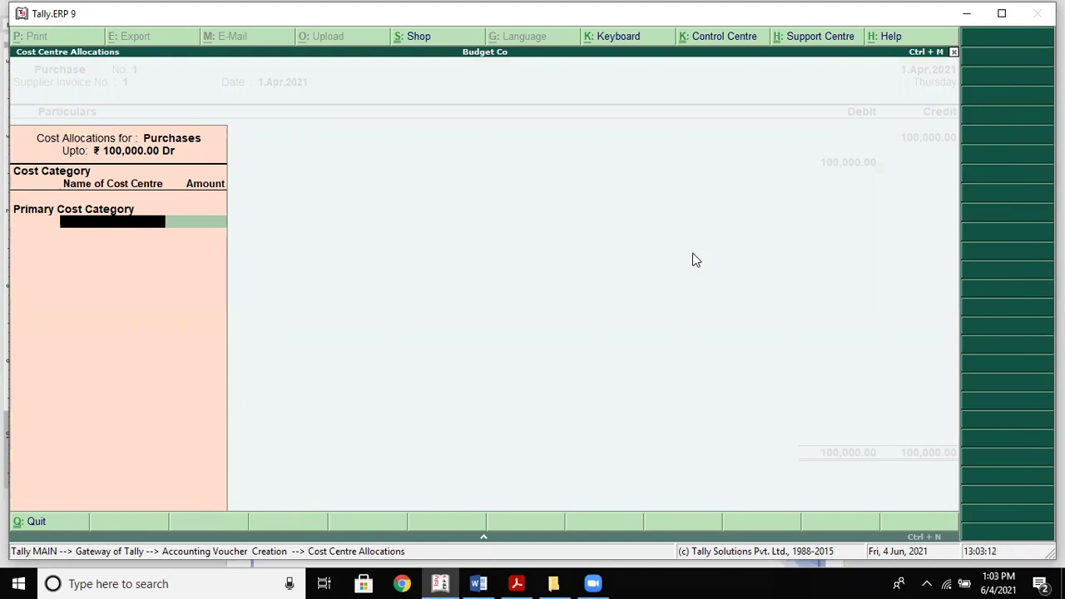
key(BackSpace)
key(BackSpace)
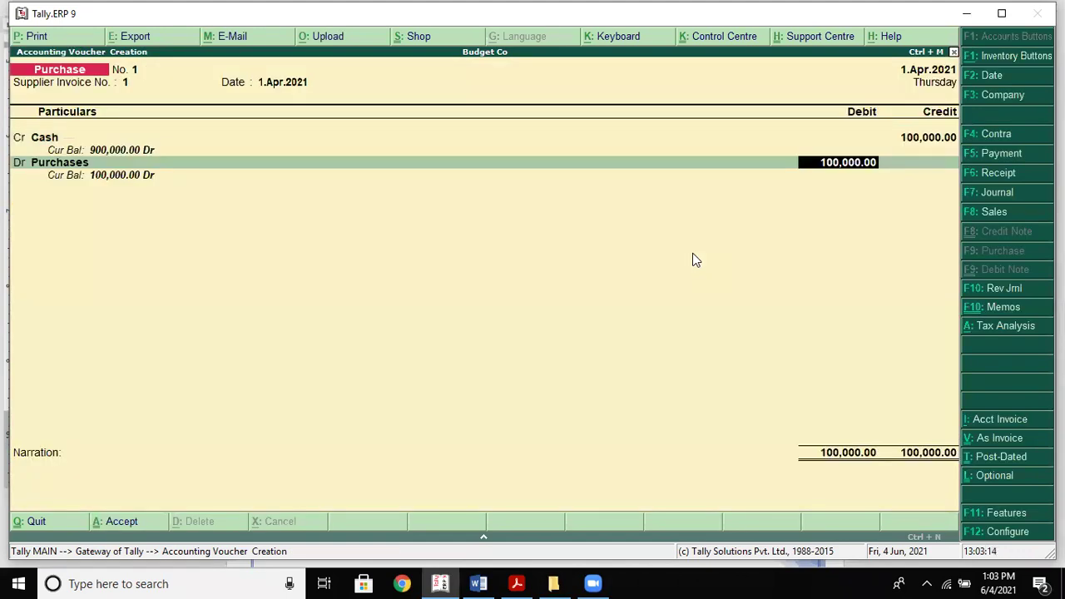
key(Return)
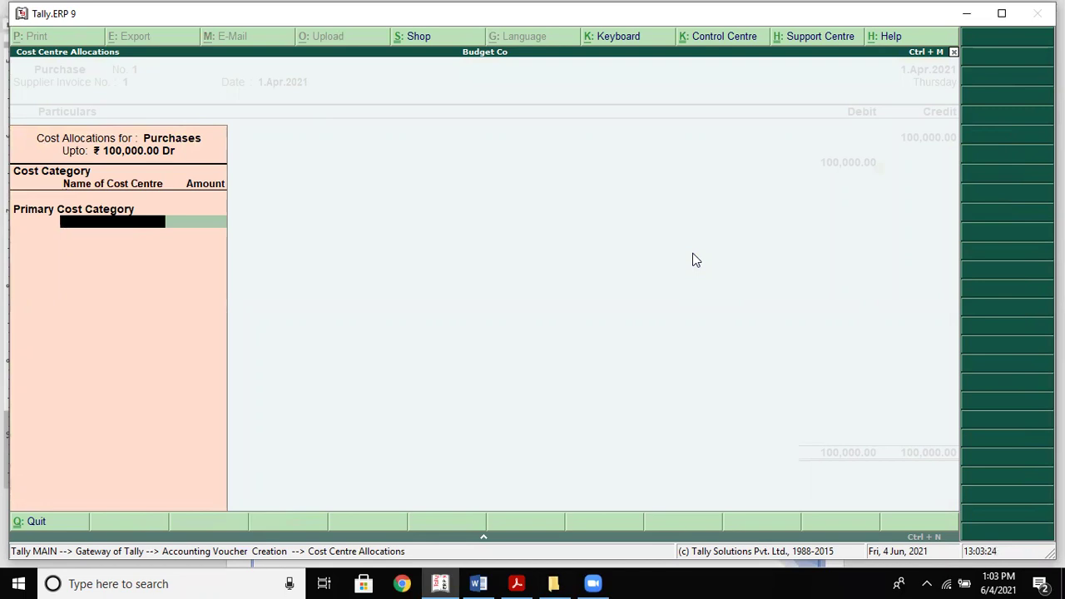
key(alt+c)
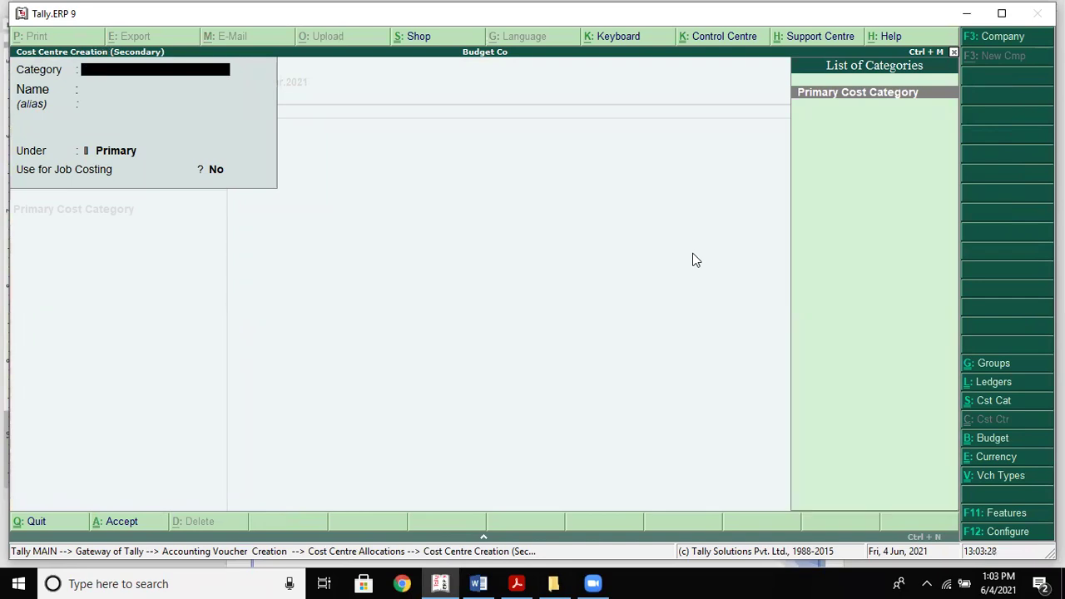
Create cost centre 'Purchase' under Primary Cost Category and allocate the full 100,000.00 to it
text(Pu)
key(BackSpace)
key(Return)
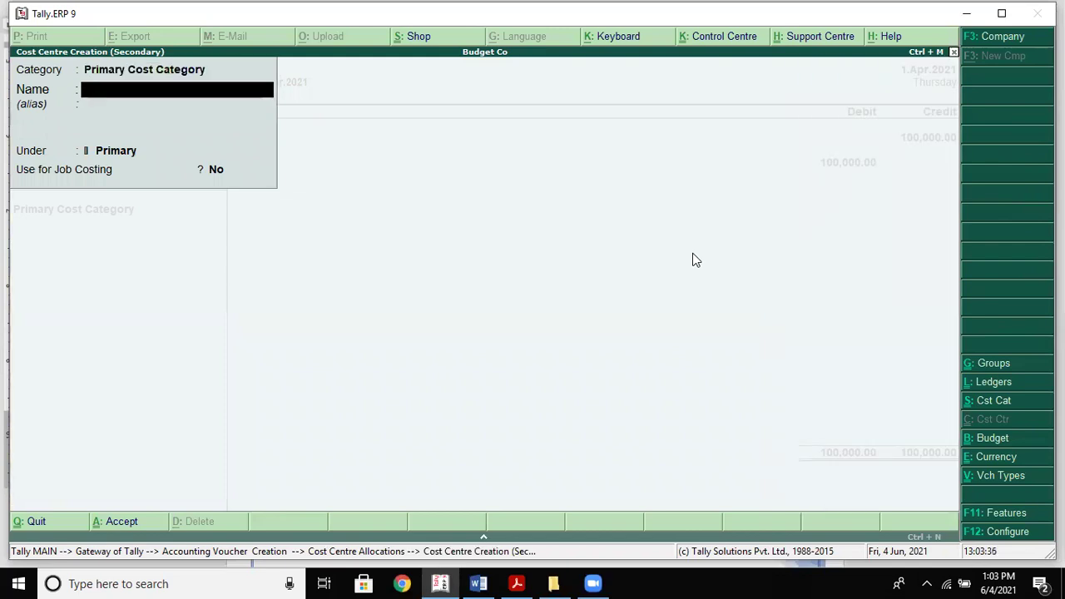
text(Purchase)
key(Return)
key(Return)
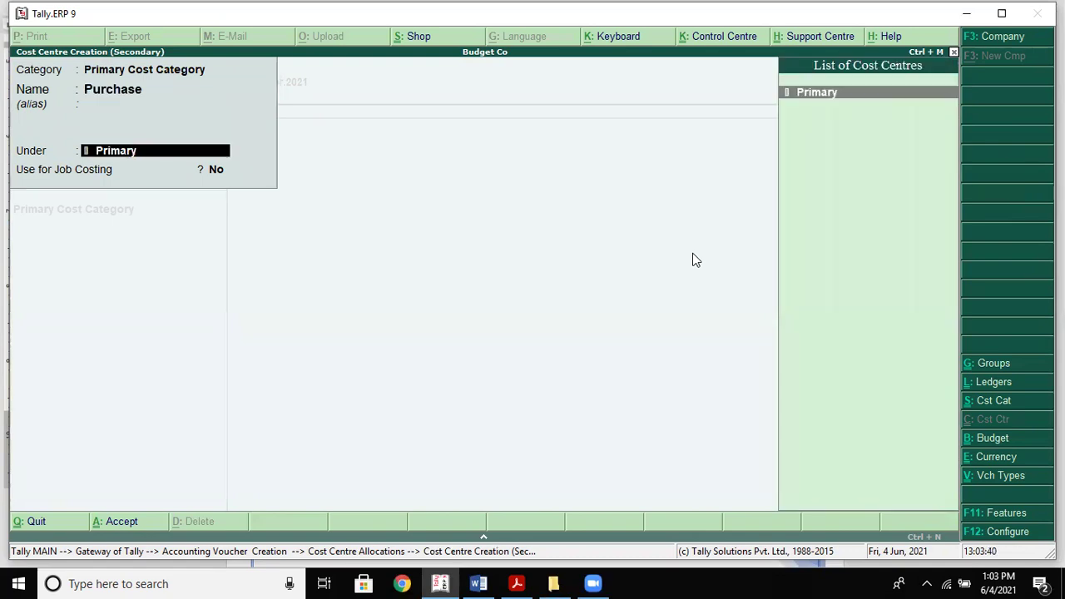
key(Return)
key(Return)
key(Return)
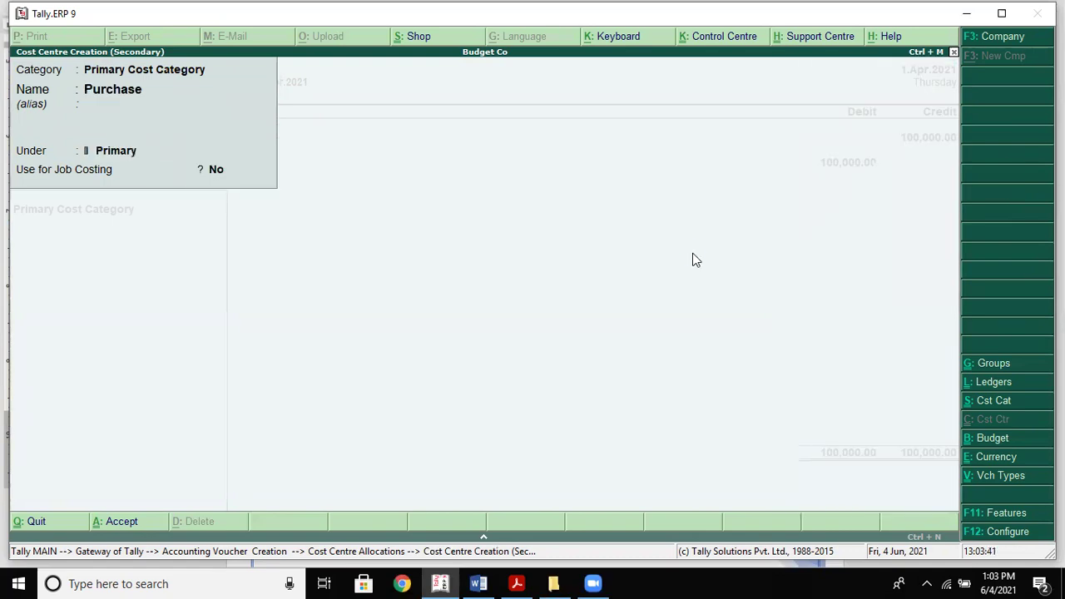
key(Return)
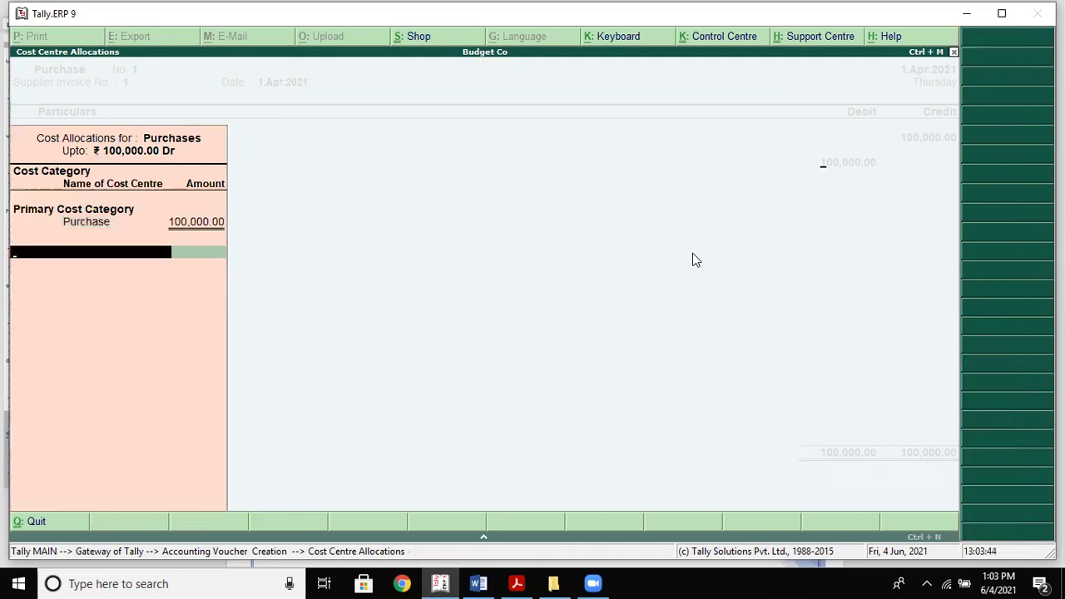
key(Return)
key(Return)
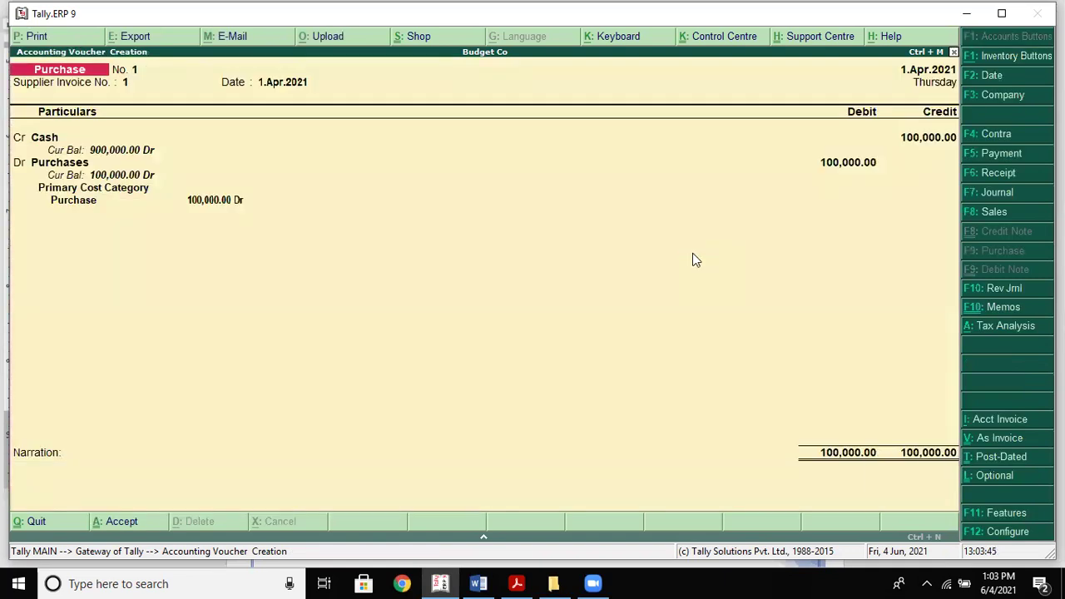
Enter purchase invoice 2: 80,000 credited to Cash, debited to Purchases with cost-centre allocation
key(alt+Tab)
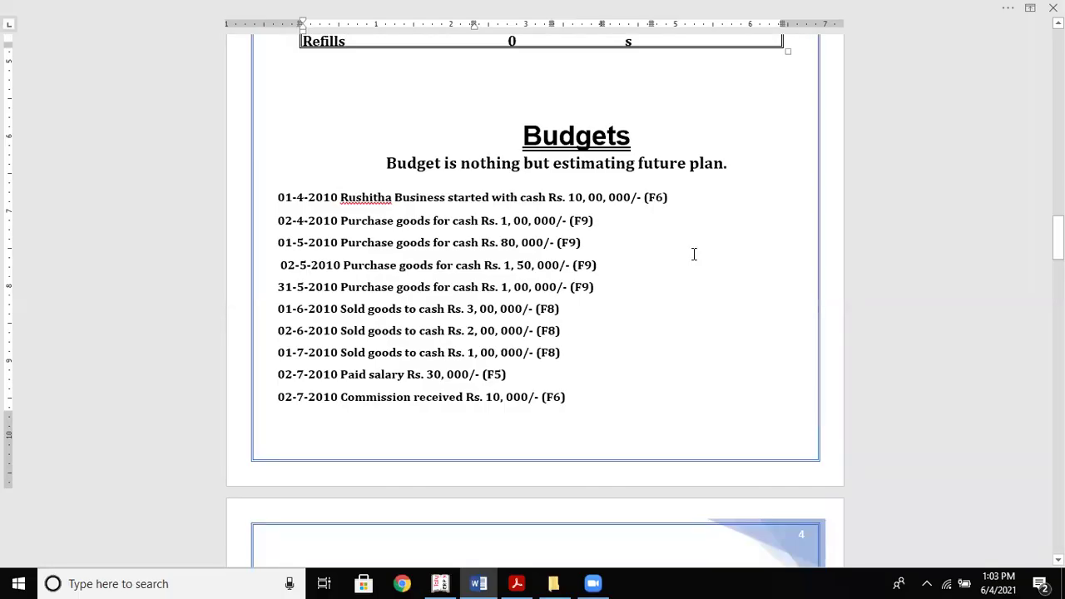
key(alt+Tab)
text(2)
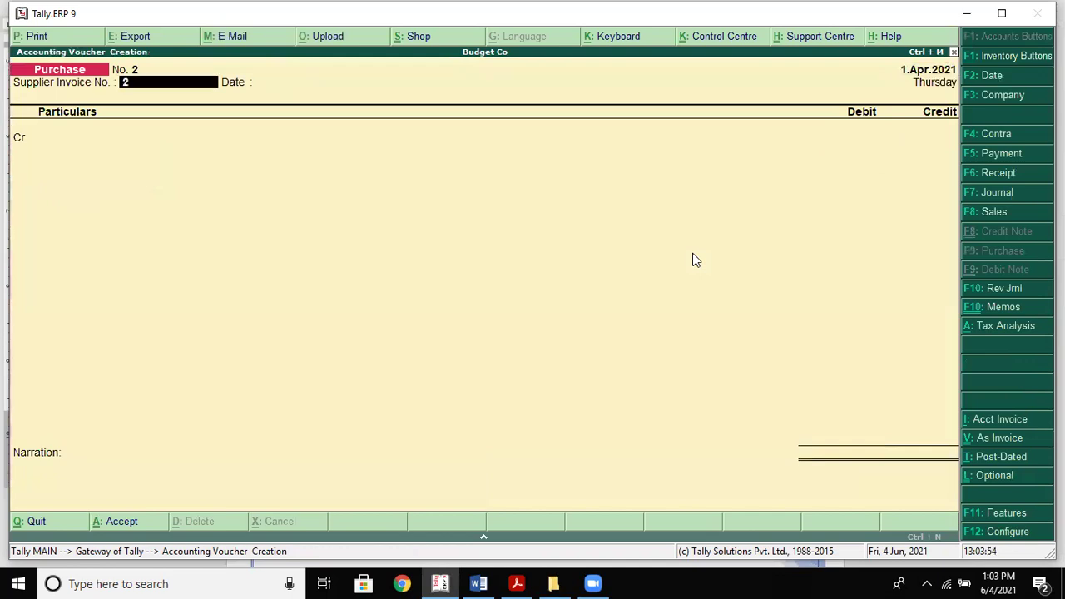
key(Return)
key(Return)
text(C)
key(Return)
key(Return)
key(Return)
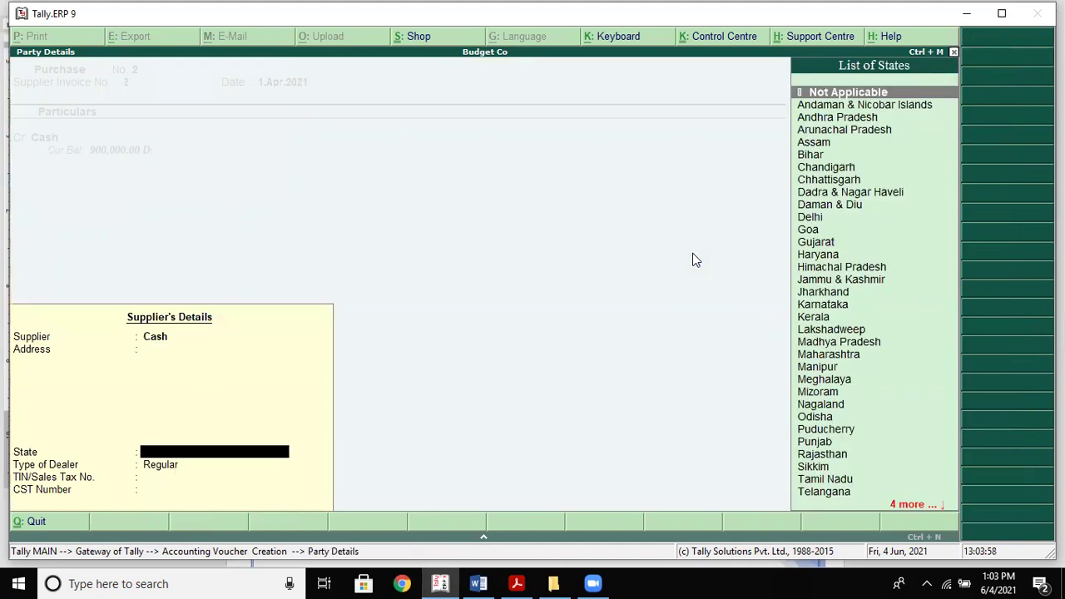
key(Return)
key(Return)
key(Return)
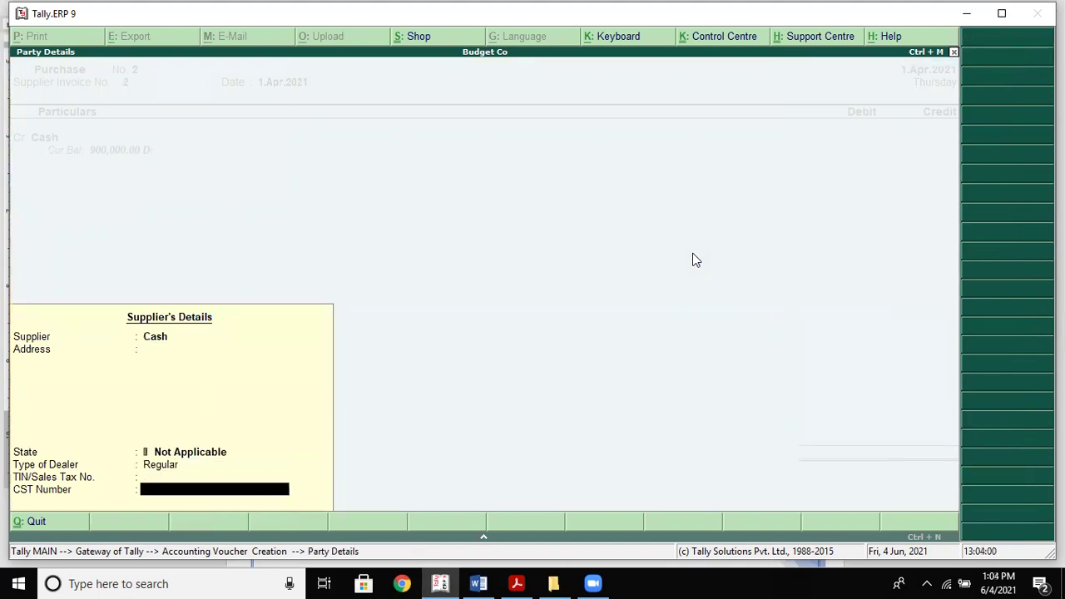
key(Return)
text(80000)
key(Return)
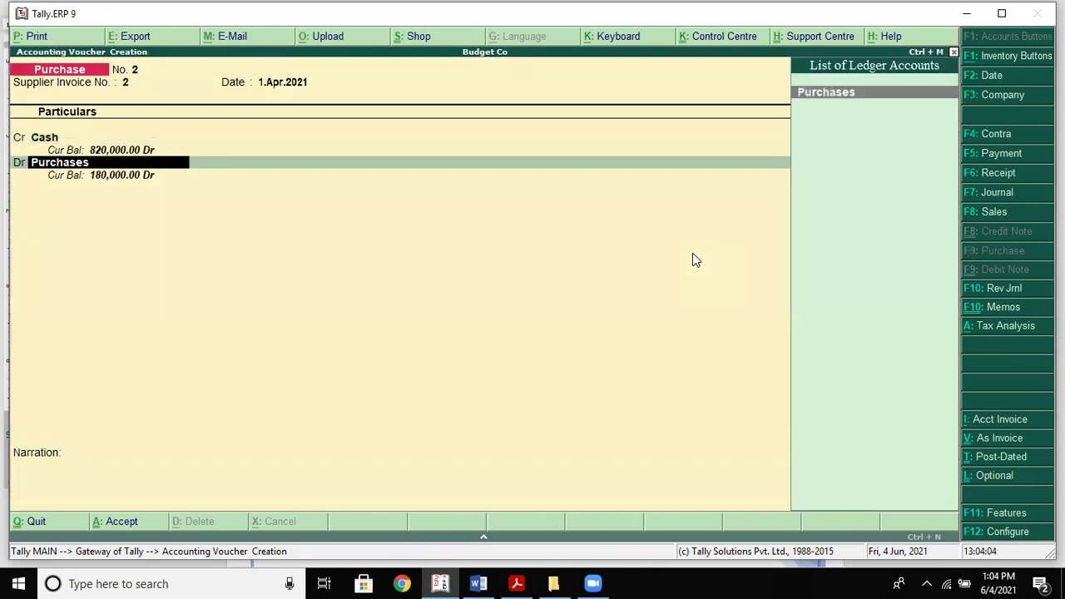
key(Return)
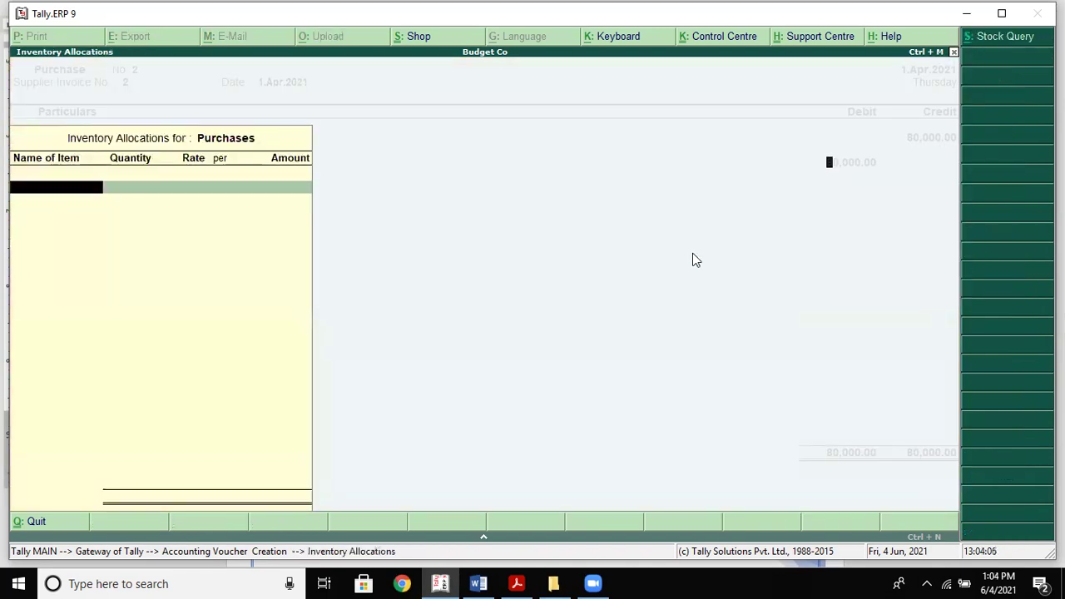
key(Return)
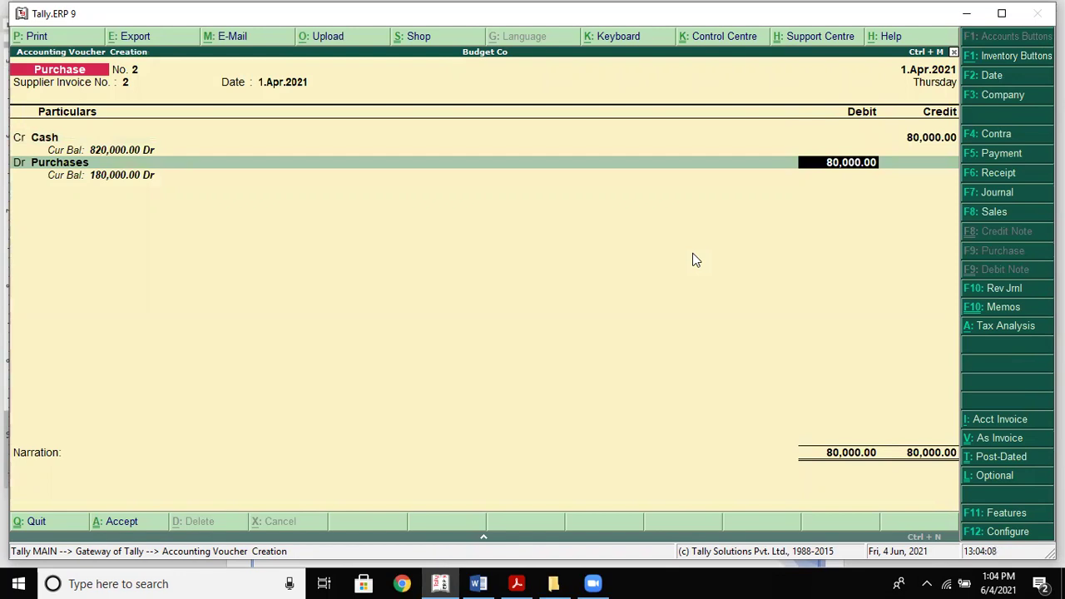
key(Return)
key(Return)
key(Return)
key(Return)
key(Return)
key(Return)
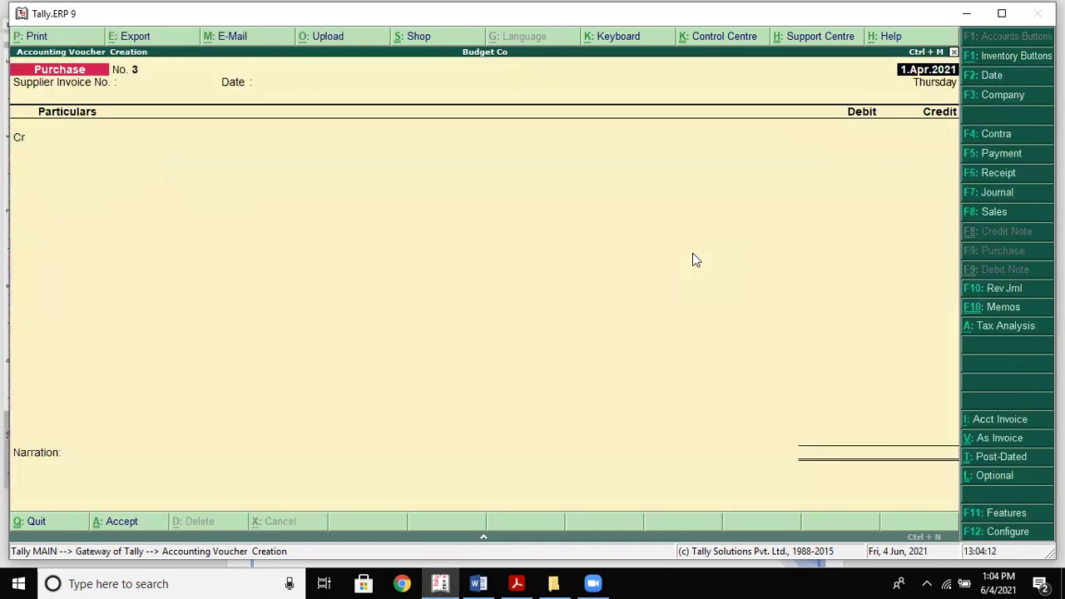
Record and save purchase voucher 3, a 150,000 cash purchase
key(alt+Tab)
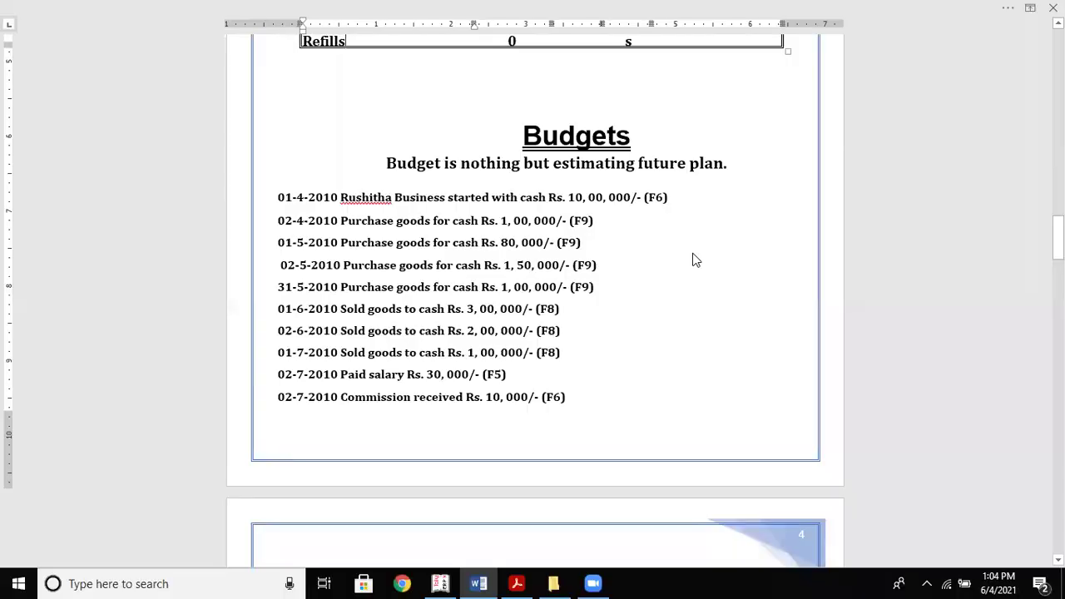
key(alt+Tab)
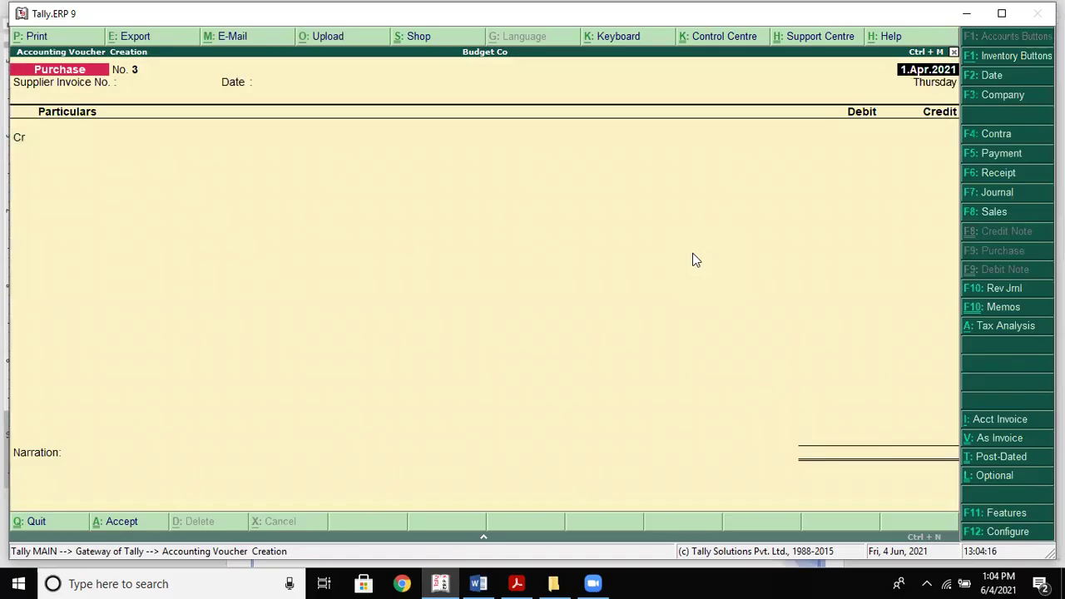
key(Return)
text(3)
key(Return)
key(Return)
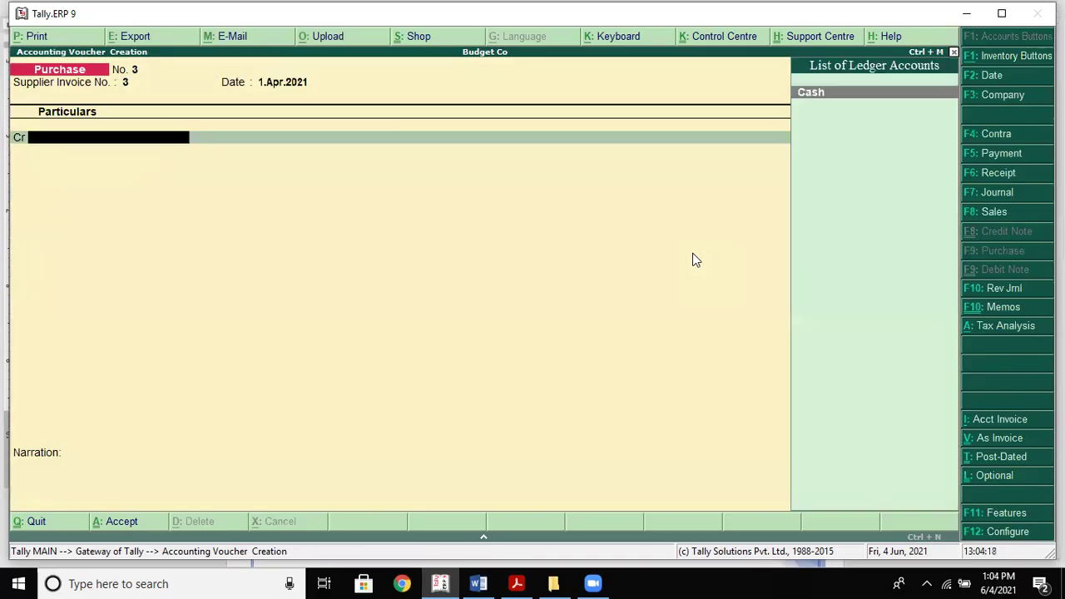
key(Return)
key(Return)
key(Return)
key(Return)
key(Return)
key(Return)
key(Return)
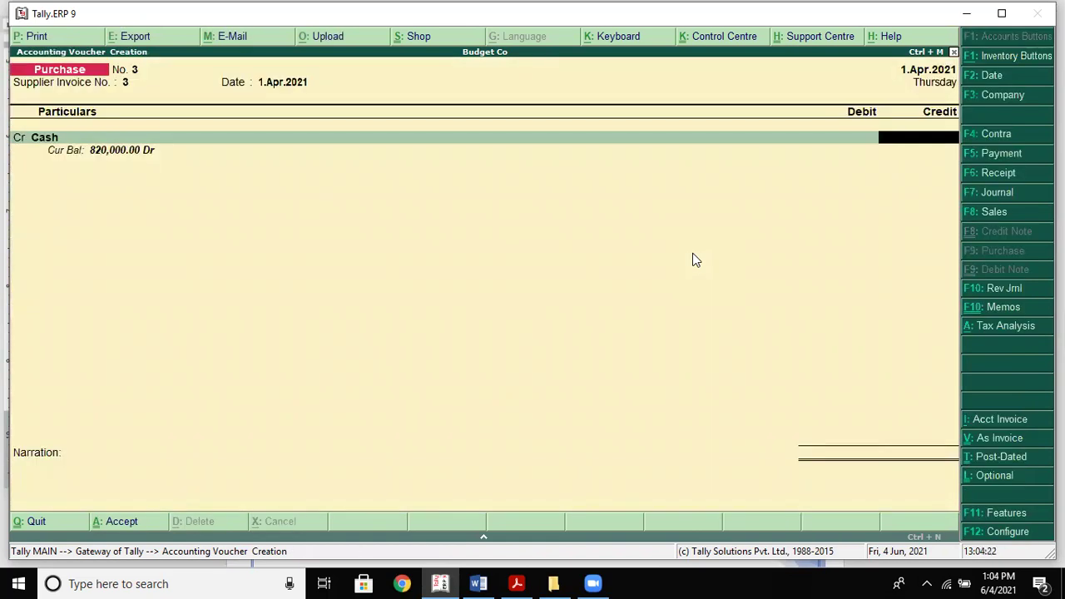
text(150000)
key(Return)
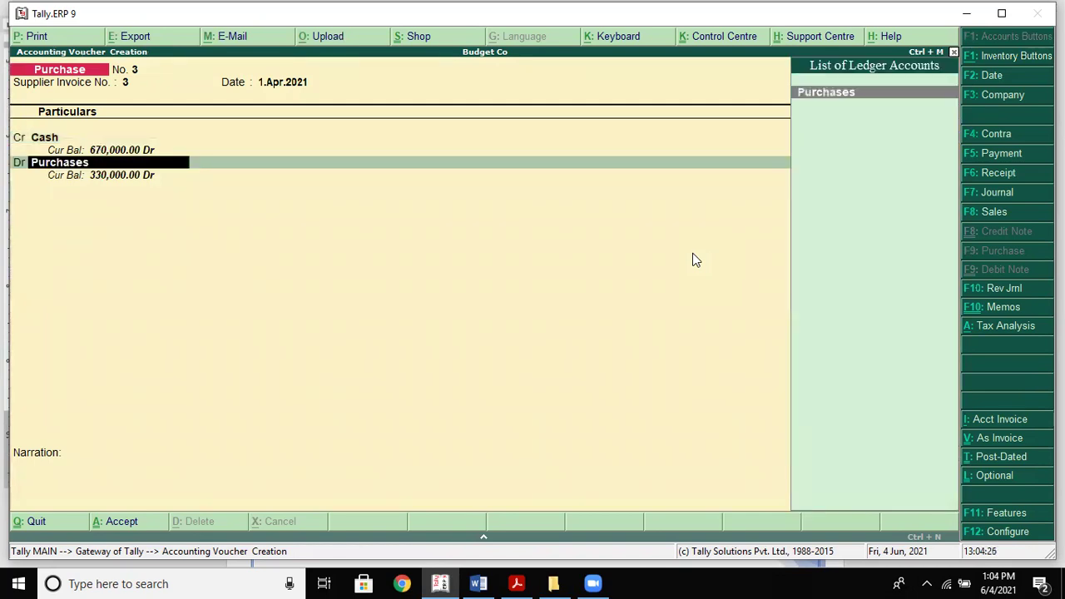
key(Return)
key(Return)
key(Return)
key(Return)
key(Return)
key(Return)
key(Return)
key(Return)
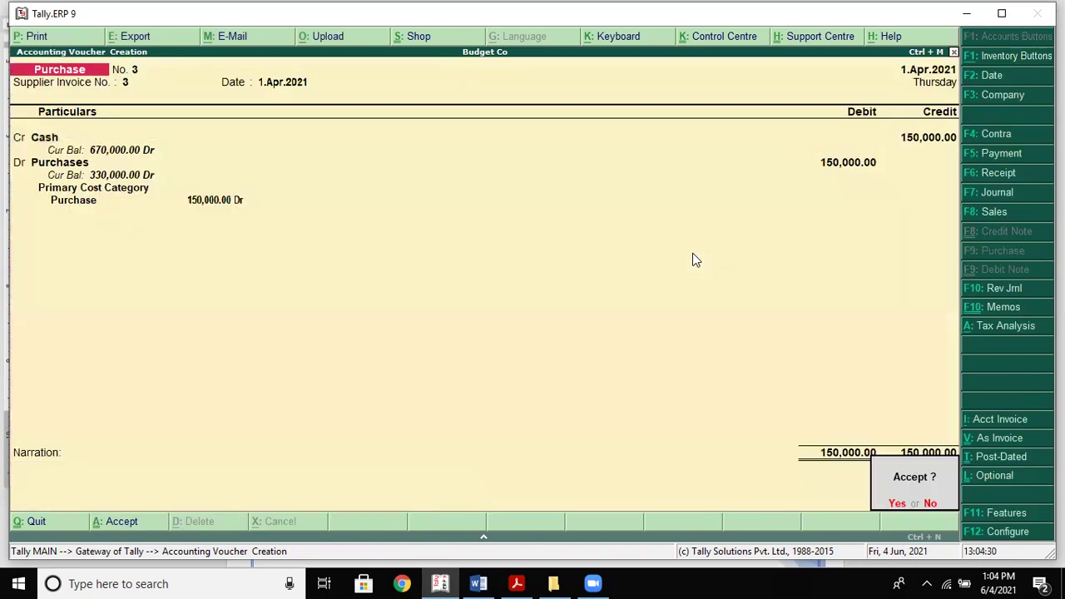
key(Return)
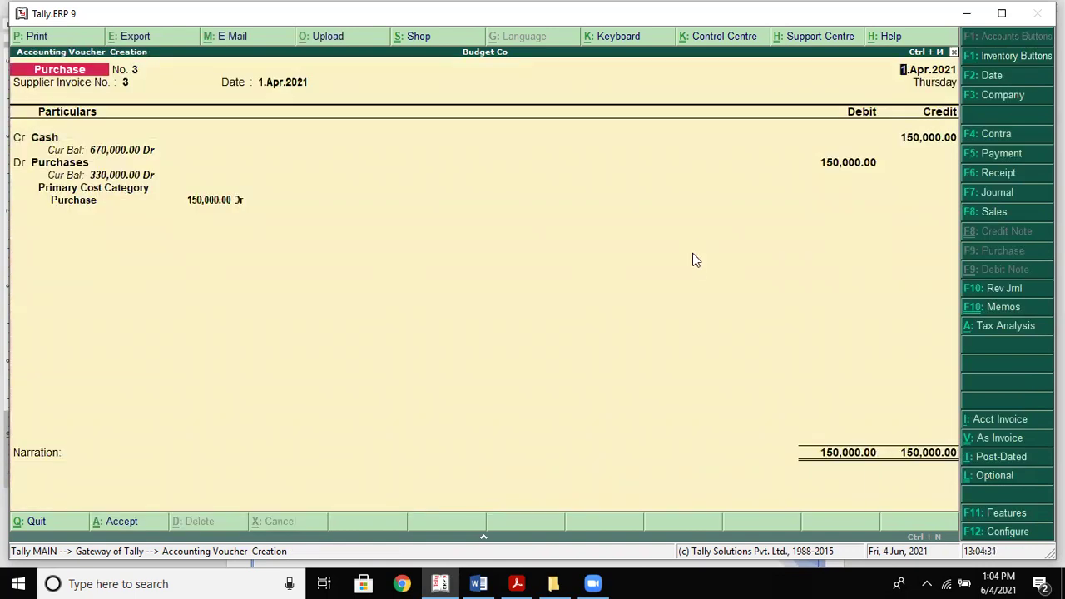
Record purchase voucher 4, a 100,000 cash purchase allocated to the Purchase cost centre
key(alt+Tab)
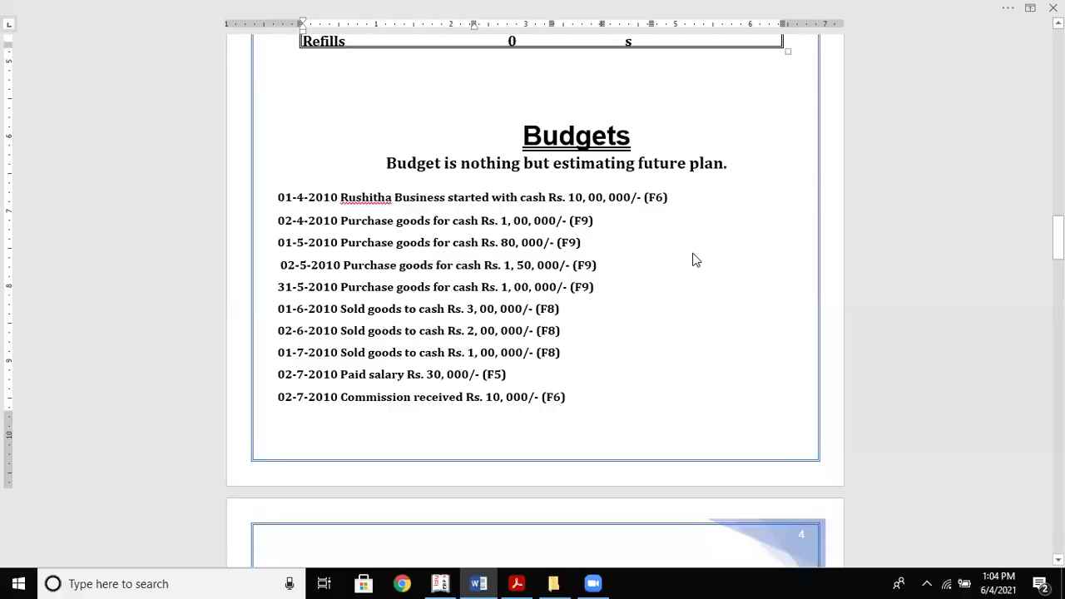
key(alt+Tab)
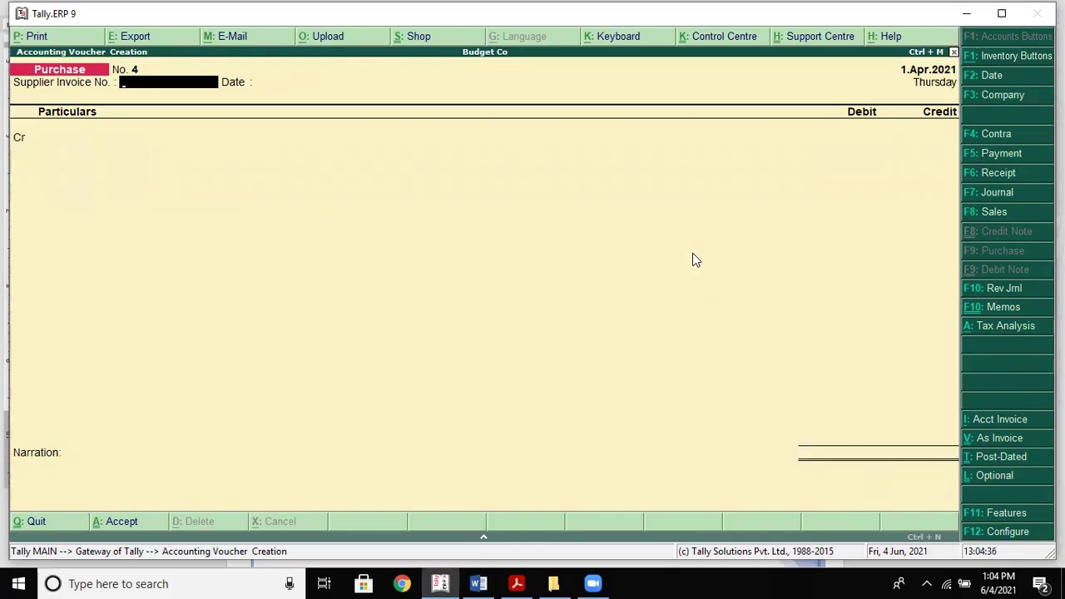
text(4)
key(Return)
key(Return)
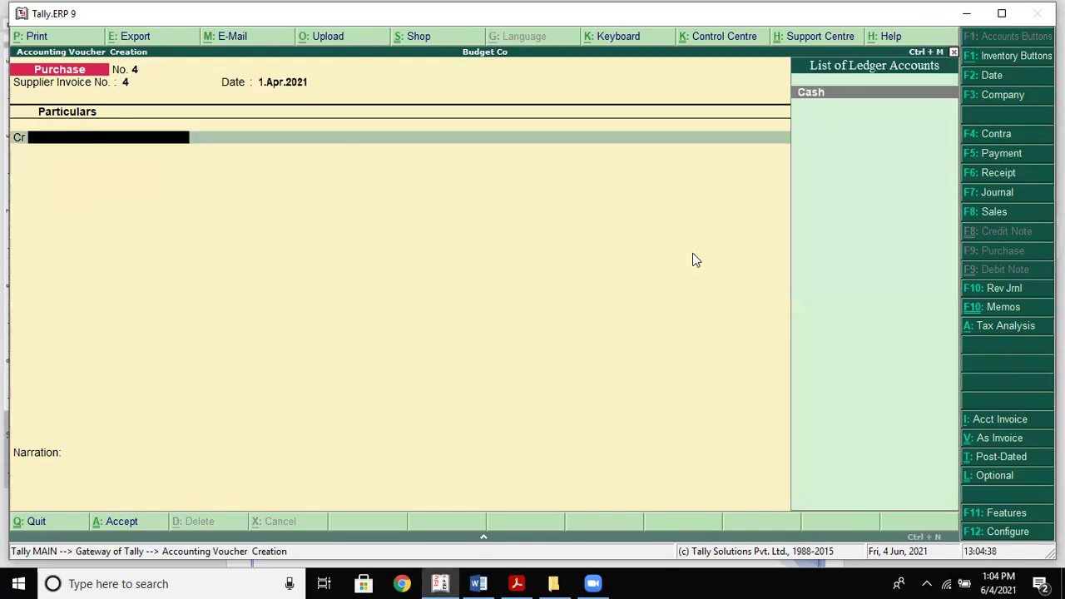
key(Return)
key(Return)
key(Return)
key(Return)
key(Return)
text(100000)
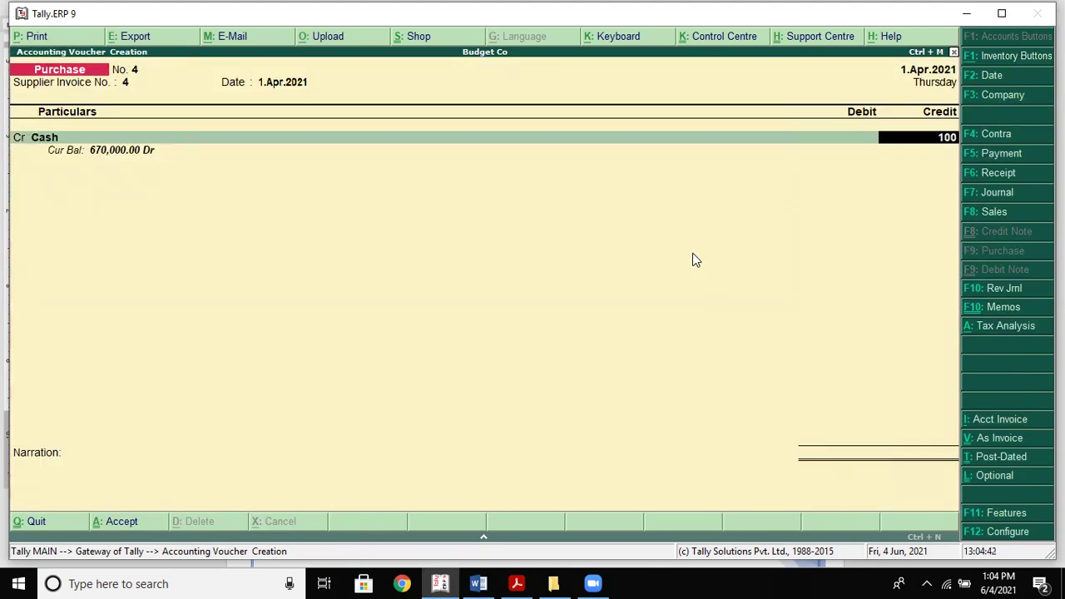
key(Return)
key(Return)
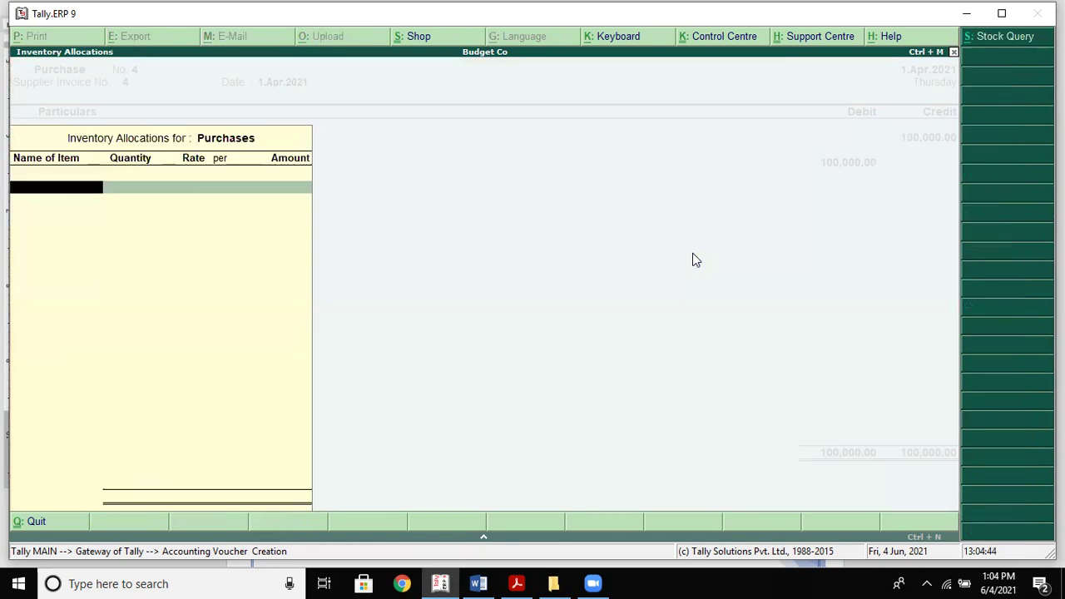
key(Return)
key(Return)
key(Return)
key(Return)
key(Return)
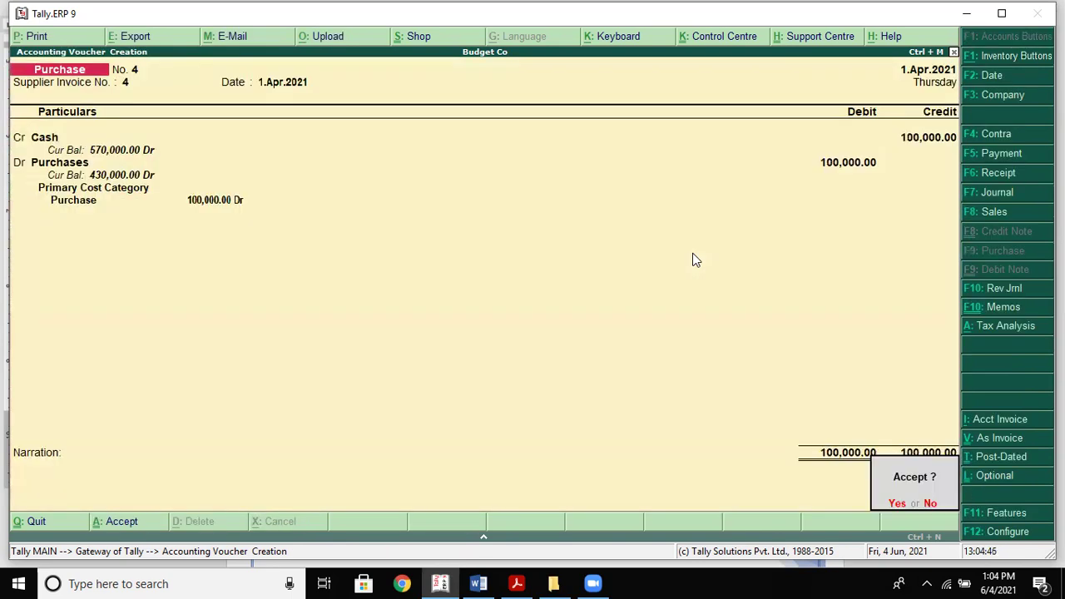
key(Return)
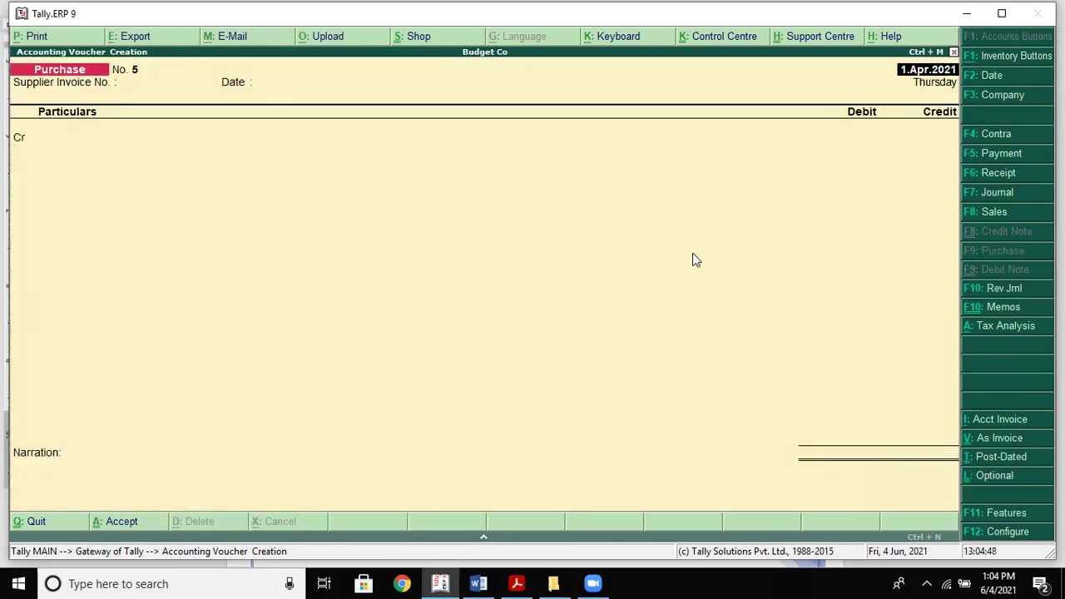
key(alt+Tab)
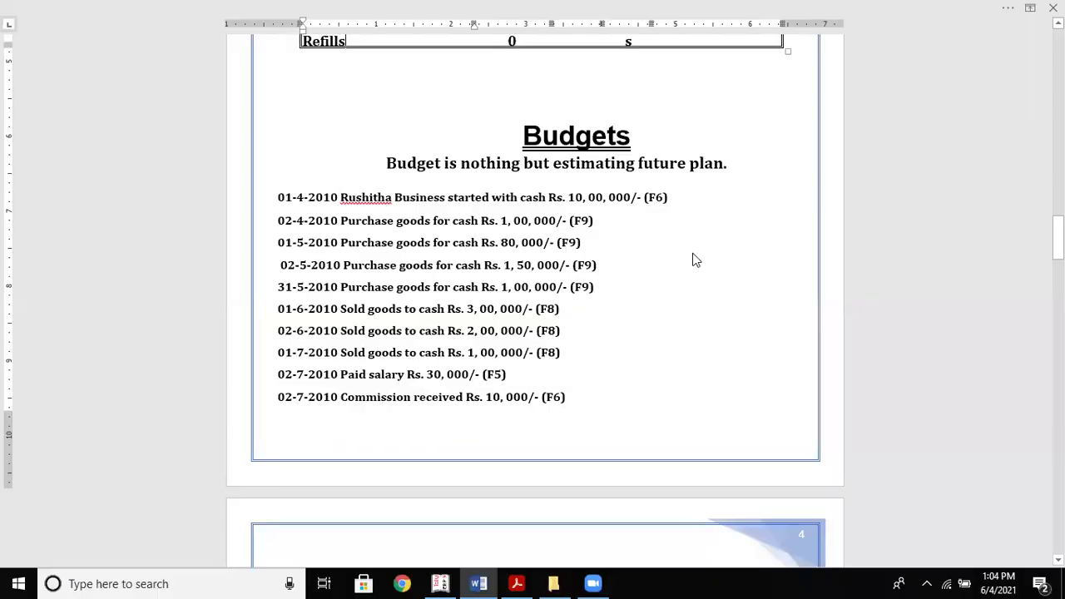
key(alt+Tab)
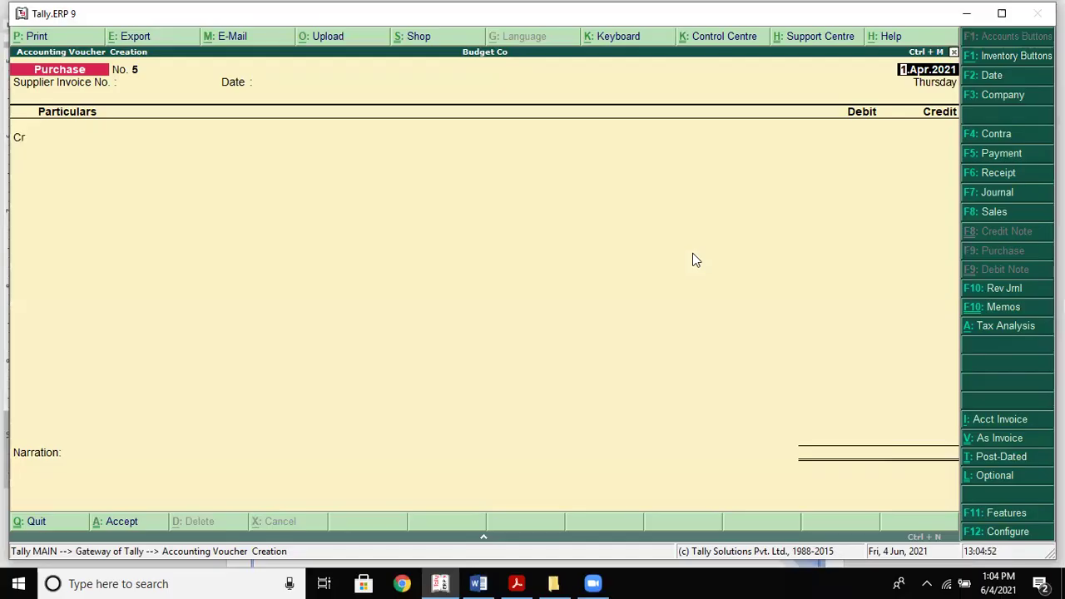
Record sales voucher 1: 300,000 Cash debit, Sales credit, allocated to the Purchase cost centre
click(977, 209)
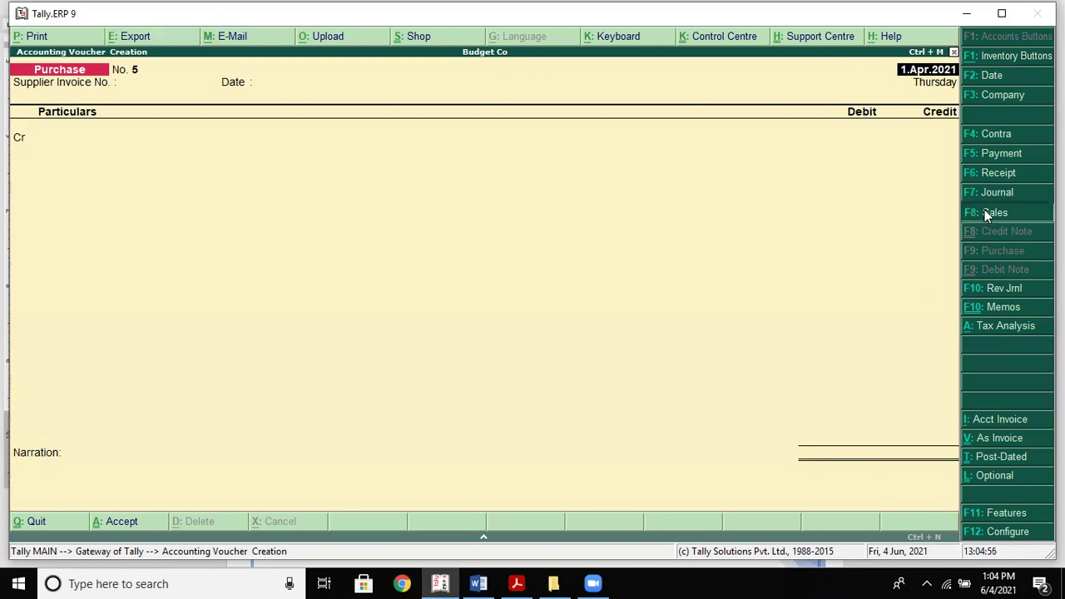
click(1008, 440)
key(Return)
text(1)
key(Return)
key(Return)
key(Return)
key(Return)
key(Return)
key(Return)
key(Return)
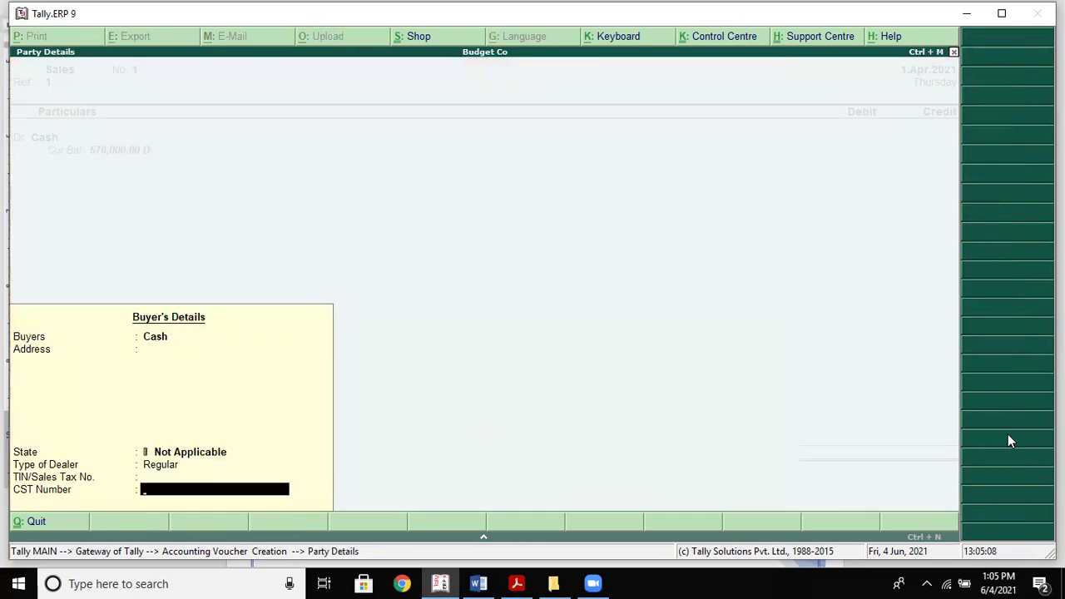
key(Return)
key(alt+Tab)
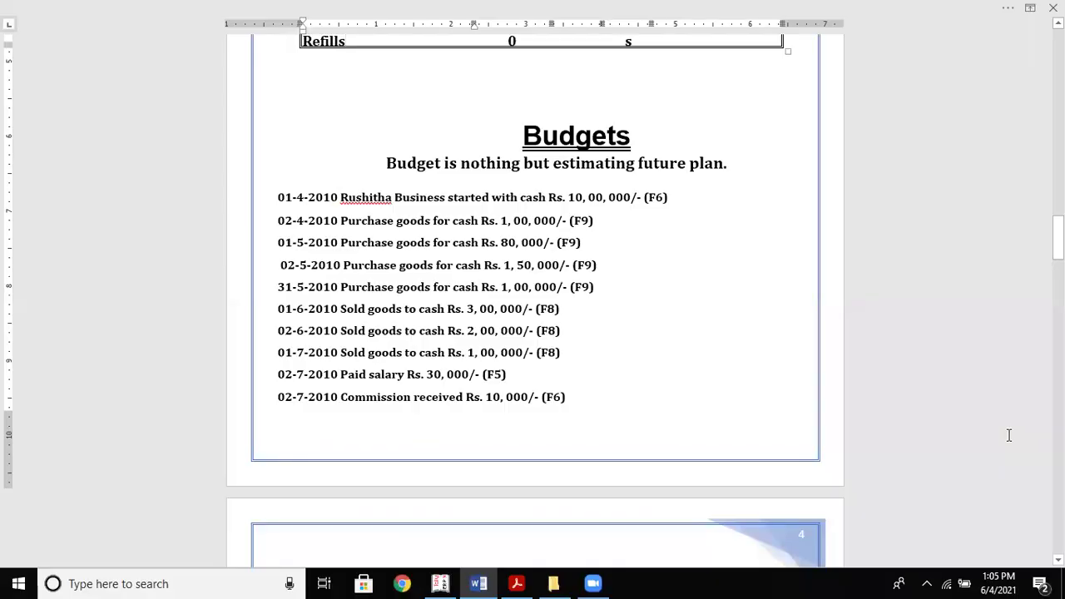
key(alt+Tab)
text(300000)
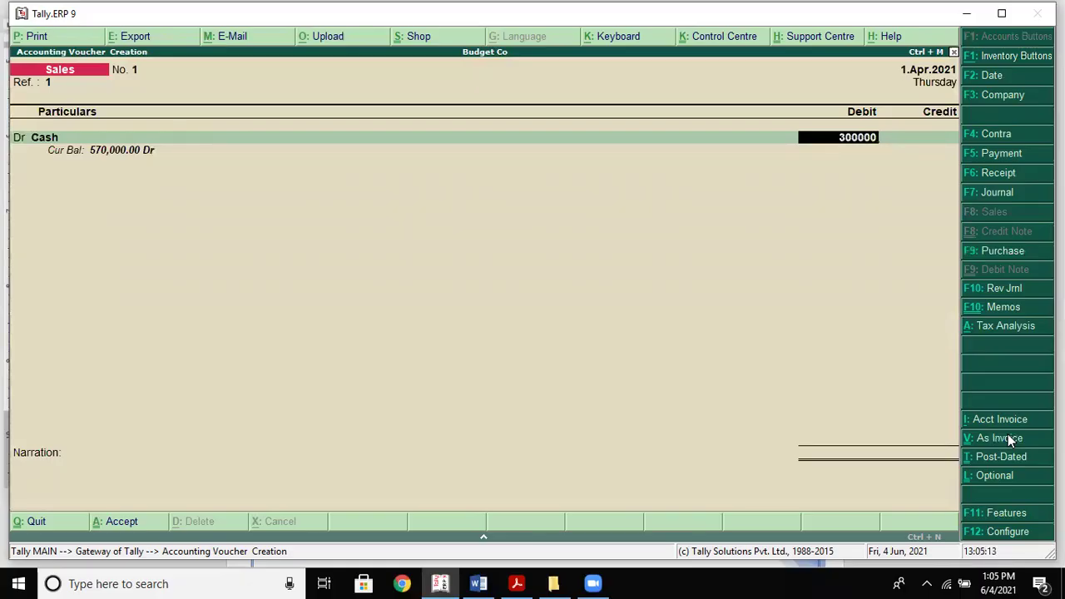
key(Return)
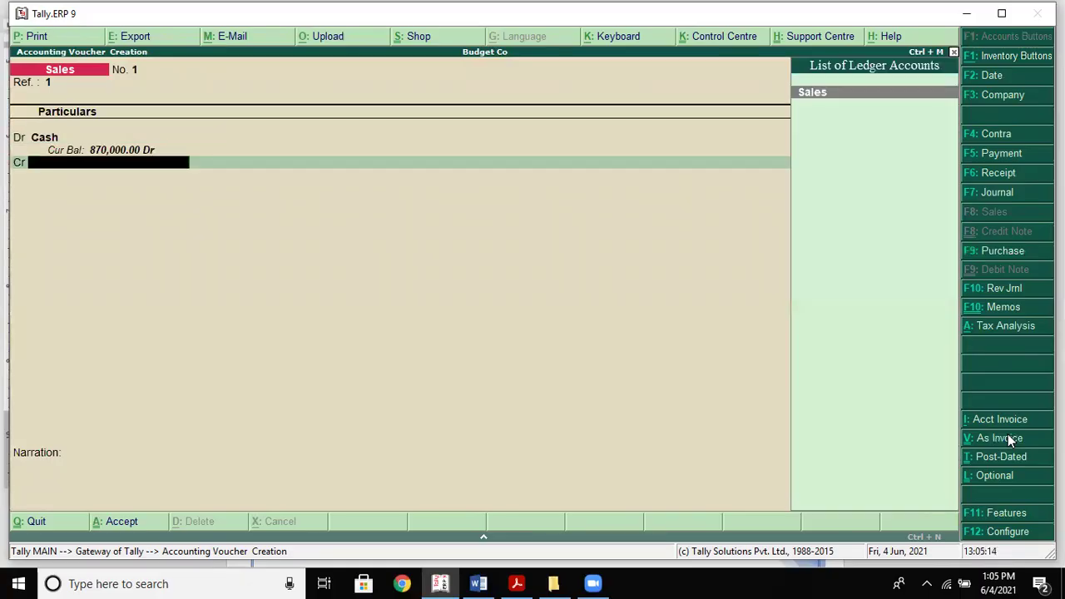
key(Return)
key(Escape)
key(Return)
key(Return)
key(Return)
key(Return)
key(Return)
key(Return)
key(Return)
key(Return)
key(Return)
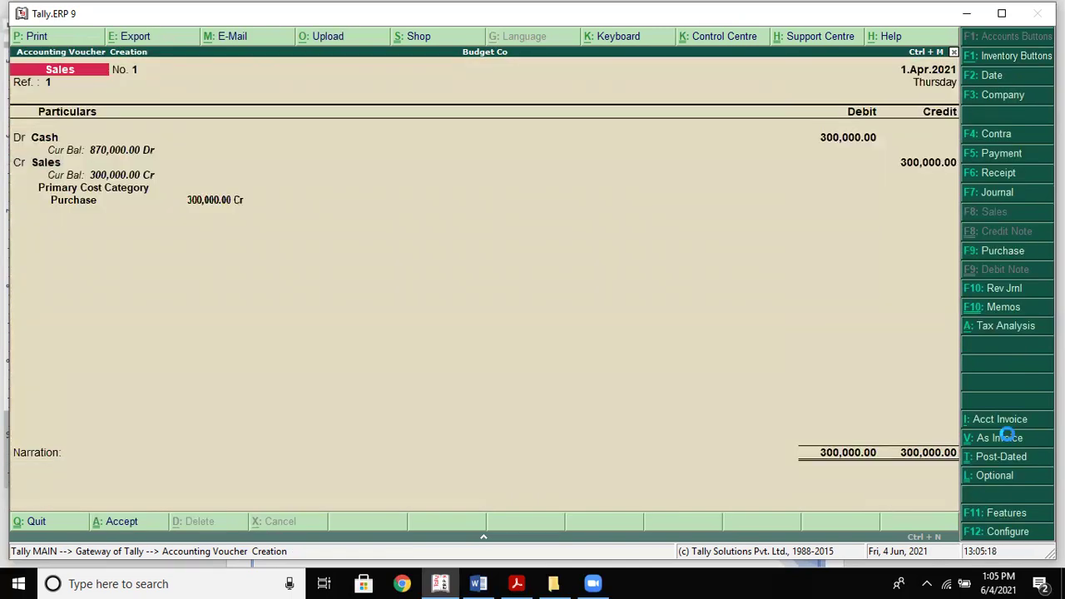
key(Return)
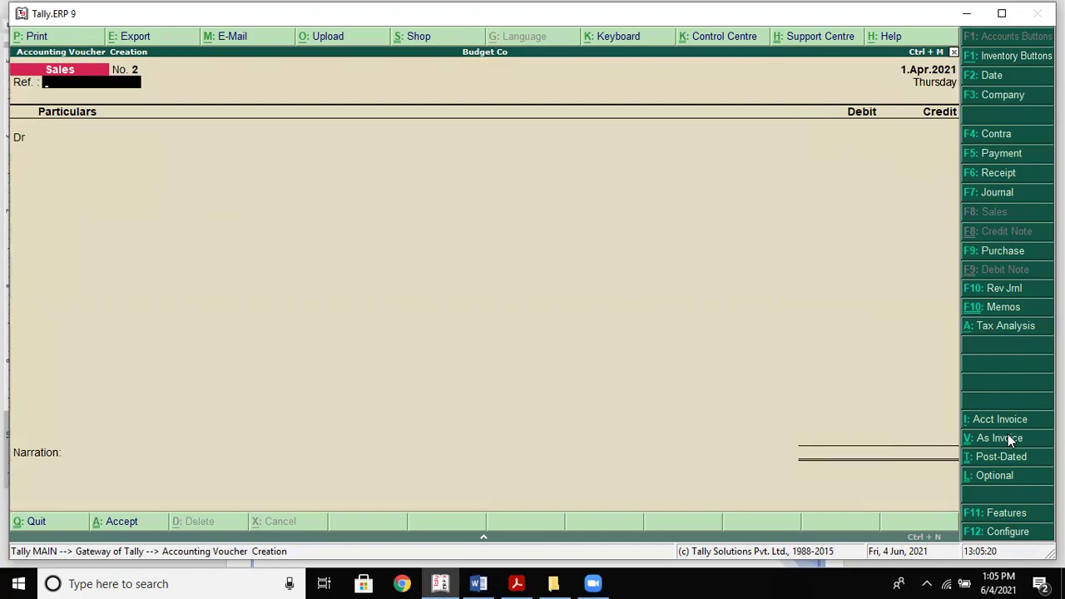
Record sales voucher 2, a 200,000 cash sale credited to Sales
key(alt+Tab)
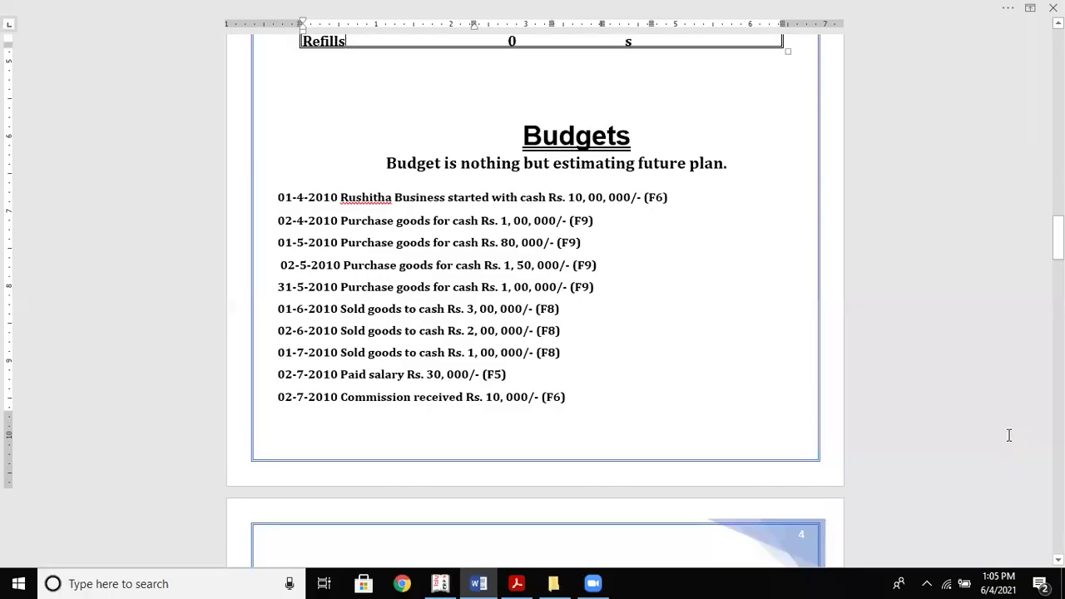
key(alt+Tab)
text(2)
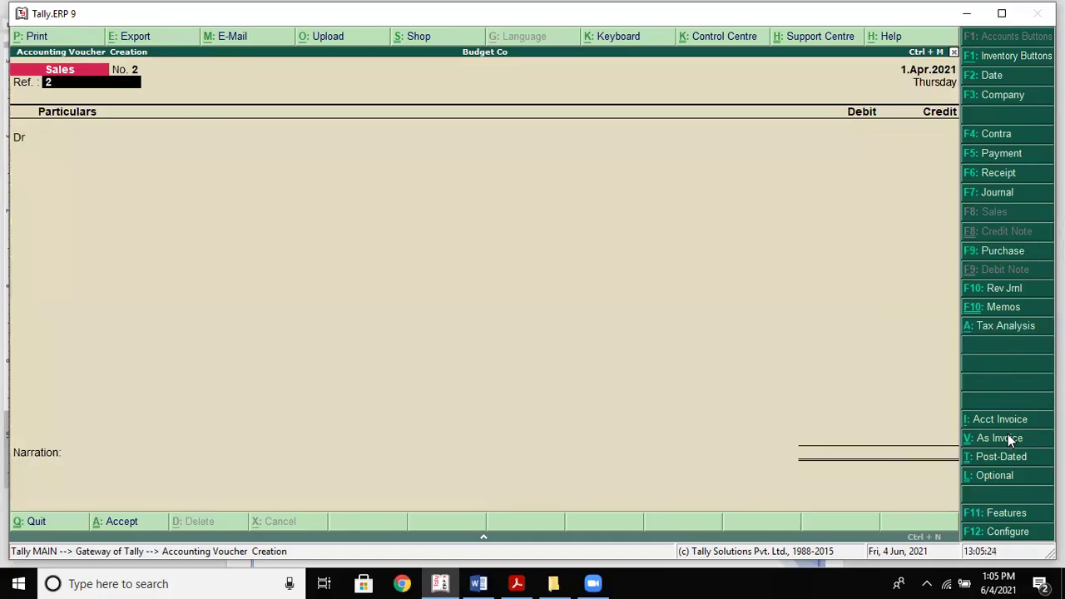
key(Return)
text(C)
key(Return)
key(Return)
key(Return)
key(Return)
key(Return)
key(Return)
key(Return)
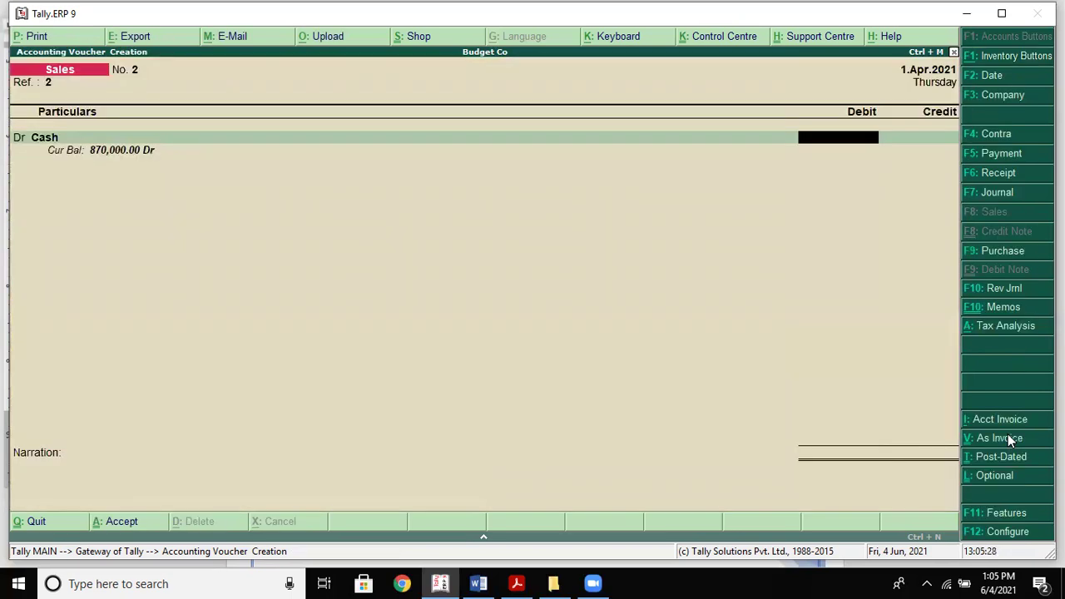
text(200000)
key(Return)
text(s)
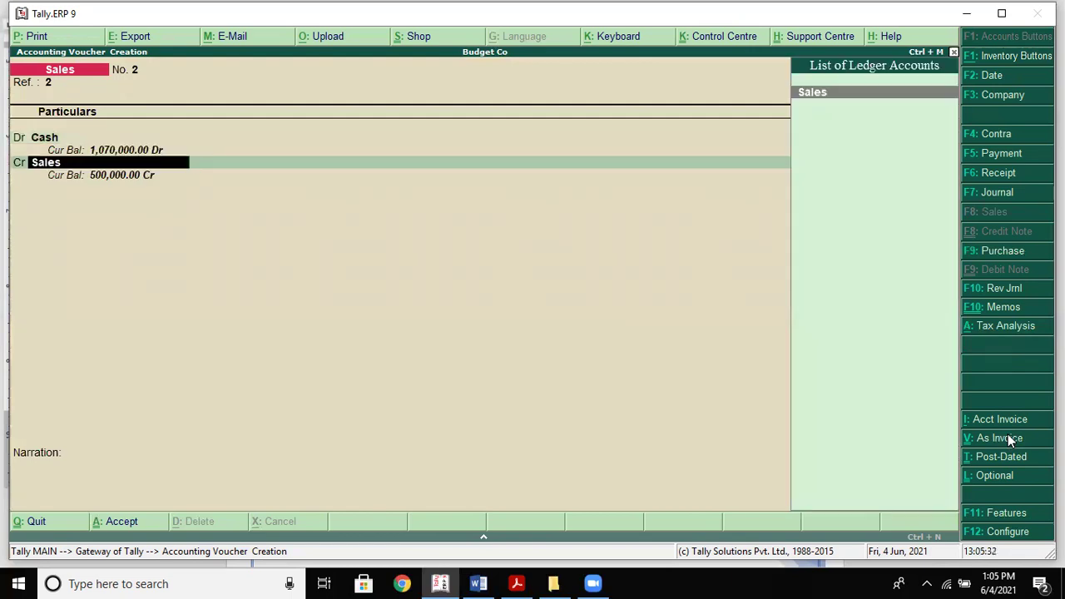
key(Return)
key(Return)
key(Return)
key(Return)
key(Return)
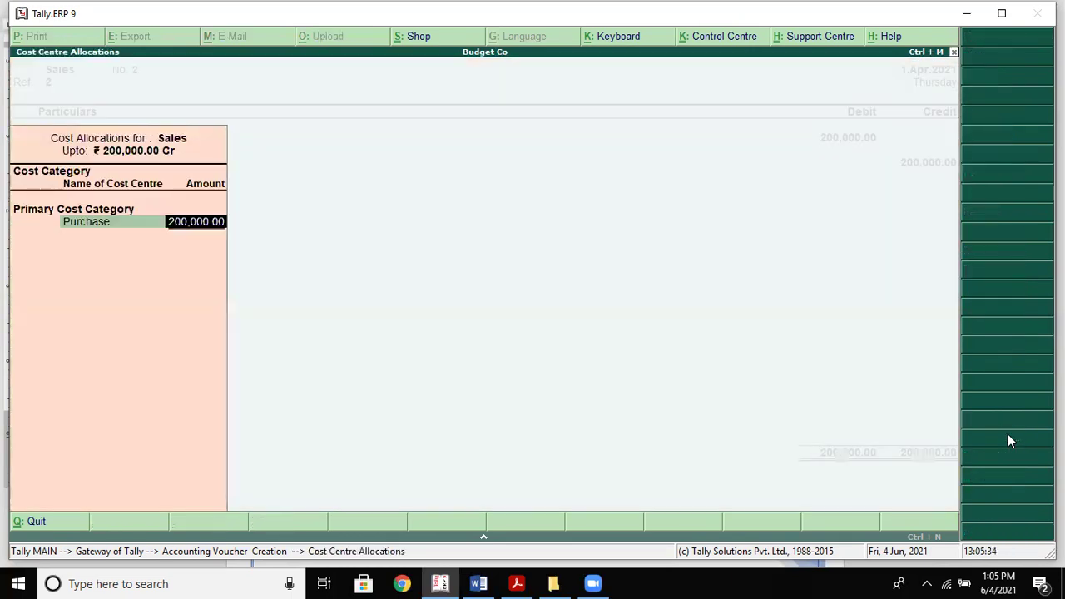
key(Return)
key(Return)
key(Return)
key(Return)
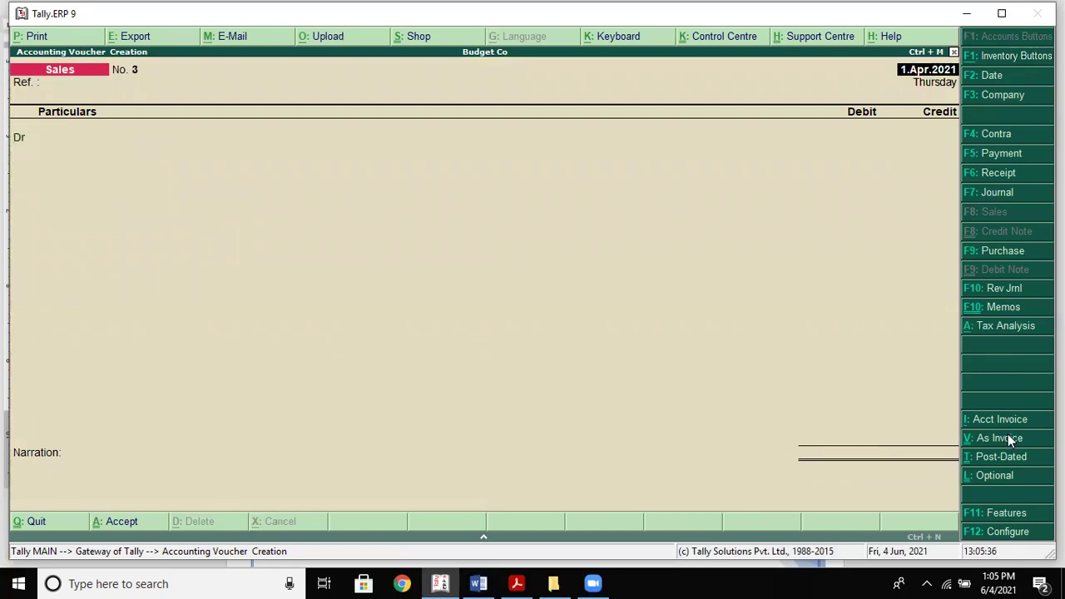
Record sales voucher 3, a 100,000 cash sale credited to Sales
key(alt+Tab)
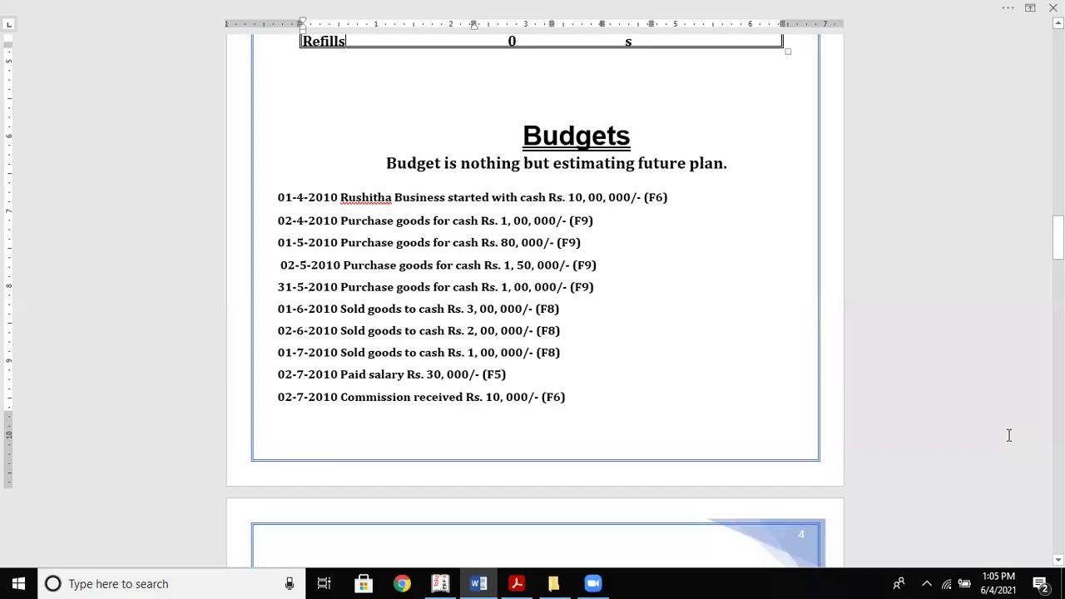
key(alt+Tab)
key(Return)
key(Return)
text(C)
key(Return)
key(Return)
key(Return)
key(Return)
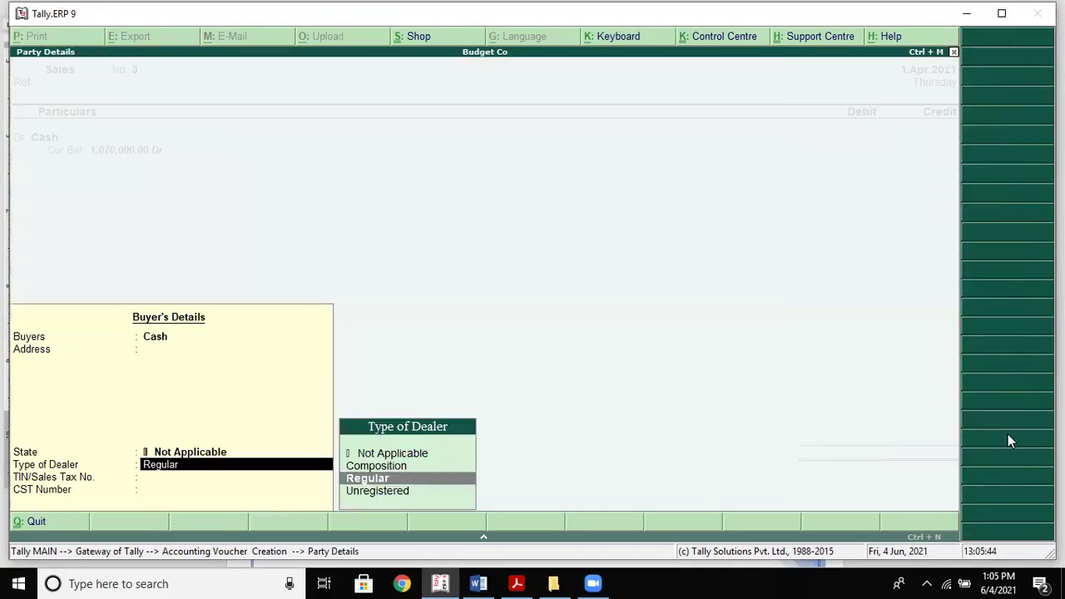
key(Return)
key(Return)
text(100,000)
key(Return)
text(Sales)
key(Return)
key(Return)
key(Return)
key(Return)
key(Return)
key(Return)
key(Return)
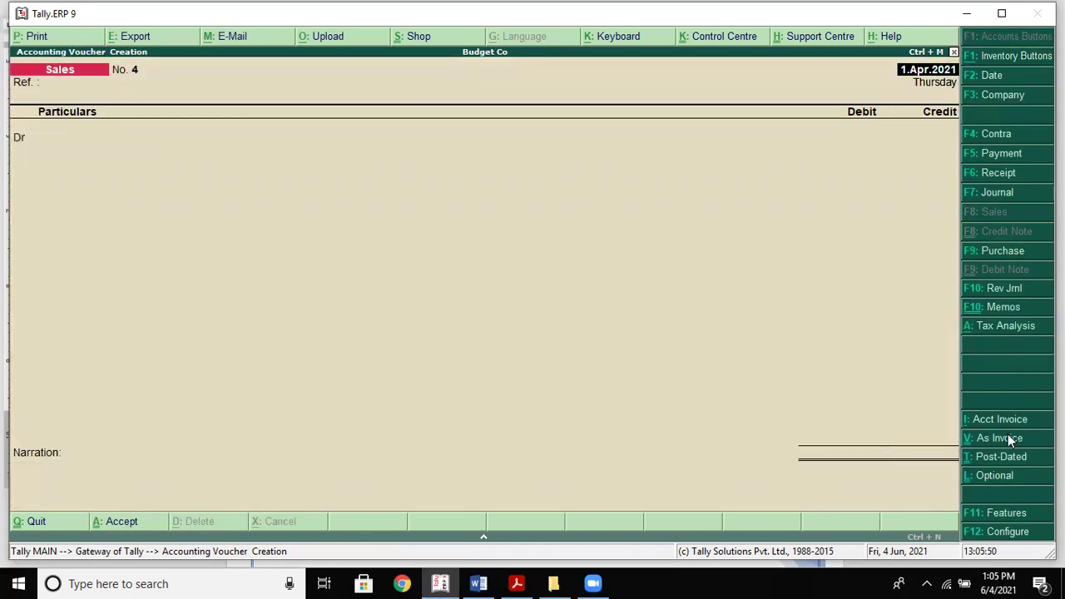
key(alt+Tab)
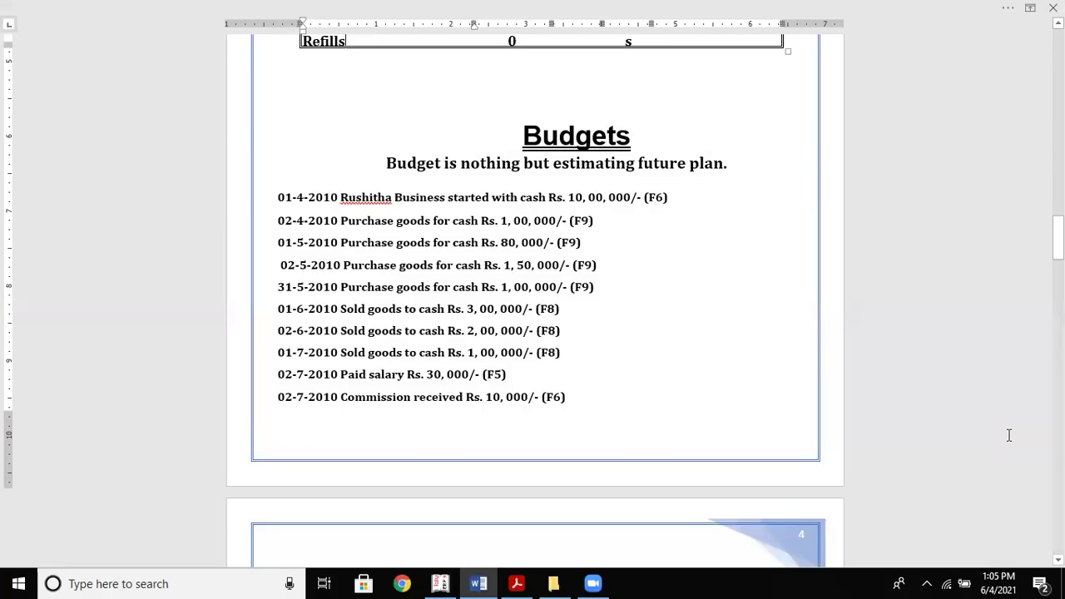
key(alt+Tab)
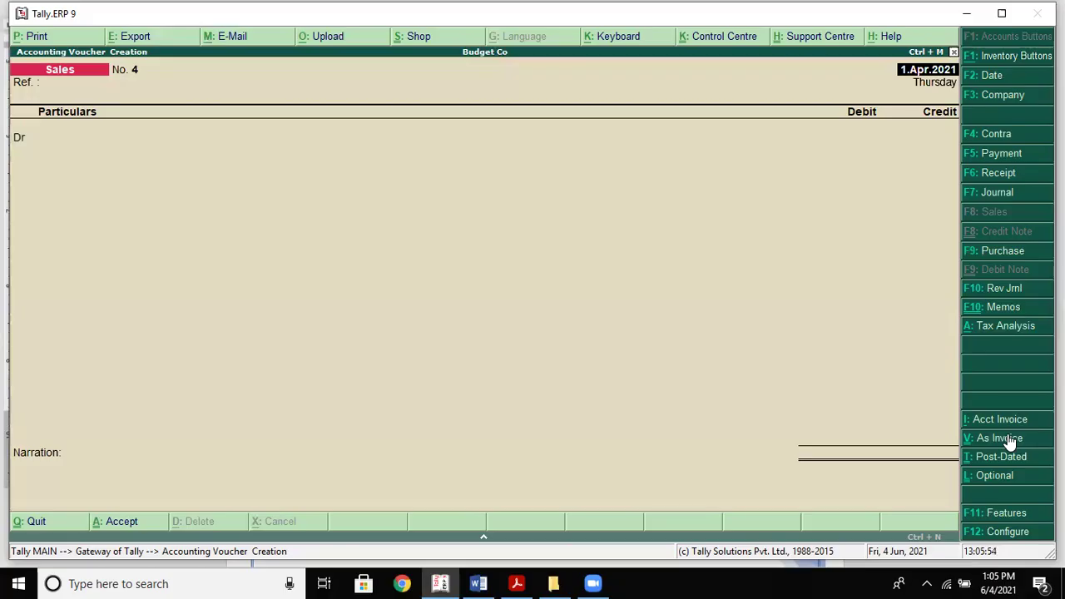
Save a cash payment of 30,000 to Salary, allocated to the Purchase cost centre
click(1000, 153)
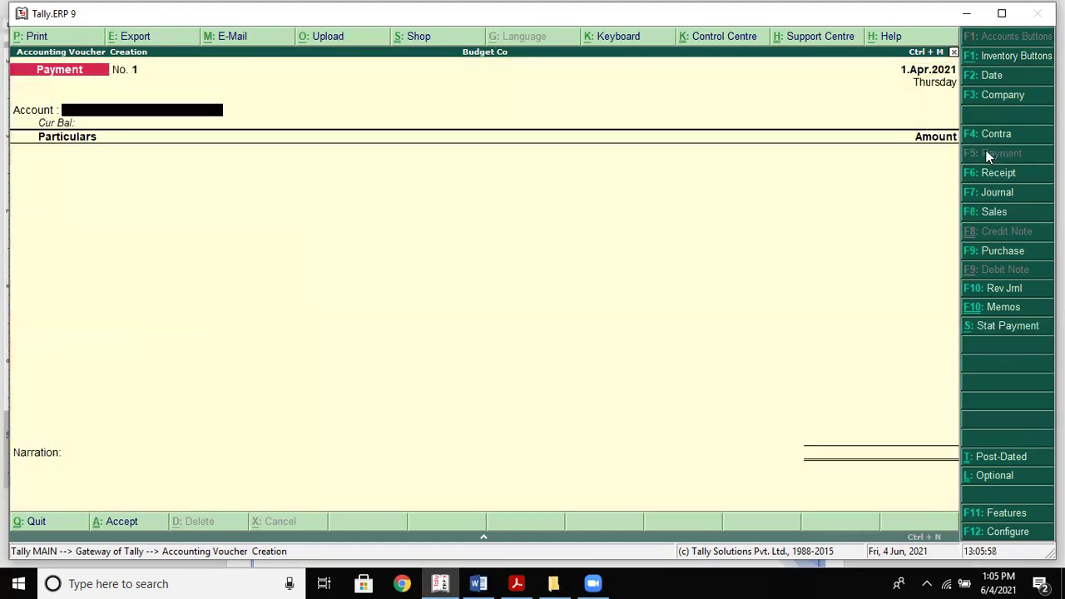
text(c)
key(Return)
text(S)
key(Return)
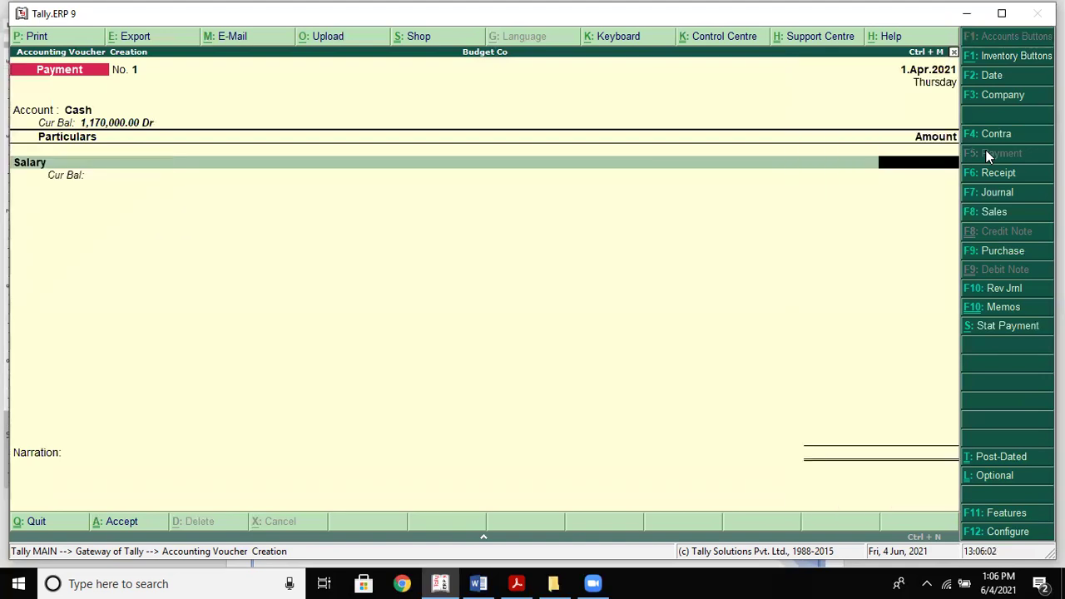
key(alt+Tab)
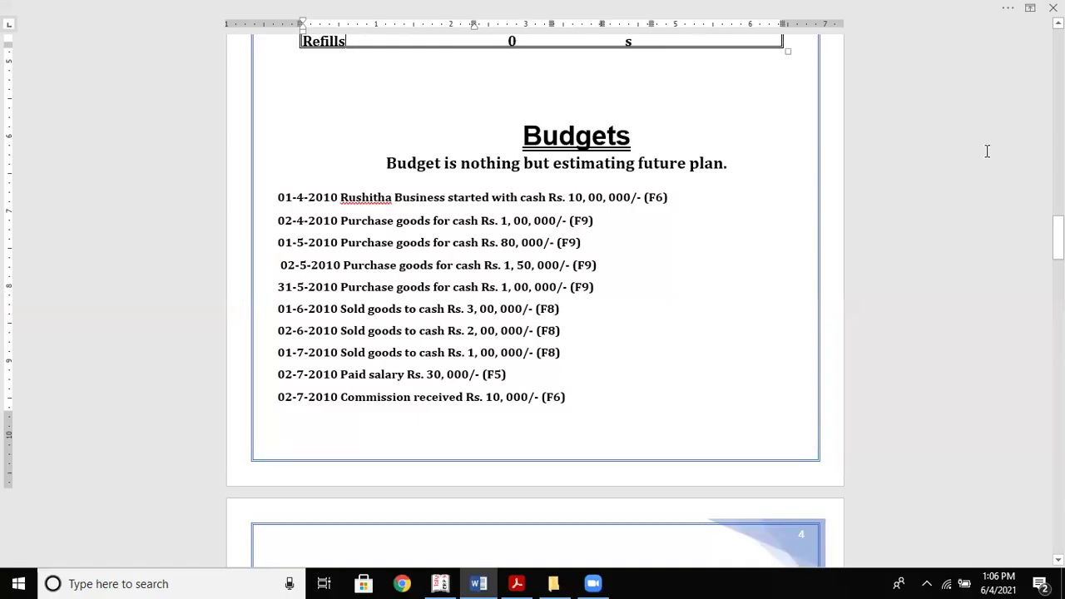
key(alt+Tab)
text(30000)
key(Return)
key(Return)
key(Return)
key(Return)
key(Return)
key(Return)
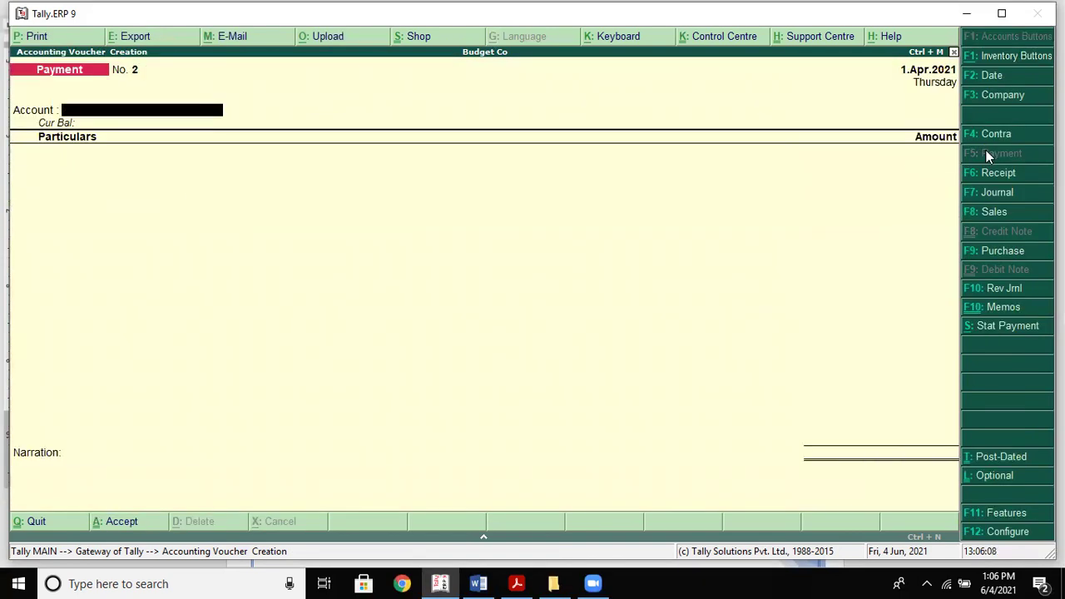
key(alt+Tab)
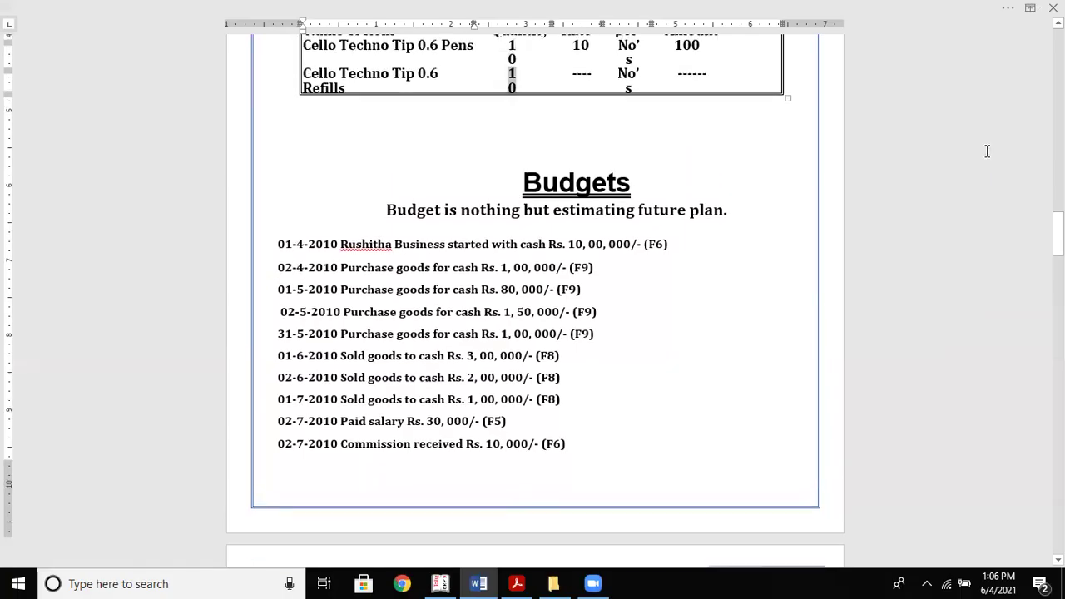
key(alt+Tab)
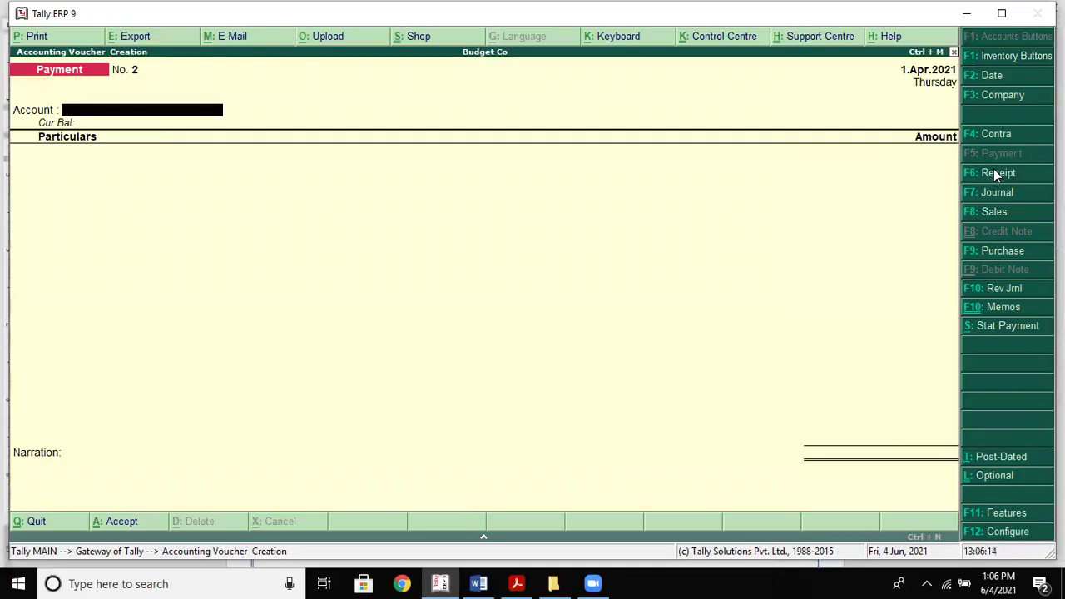
Save a cash receipt of 10,000 from Commision Received, allocated to the Purchase cost centre
click(991, 172)
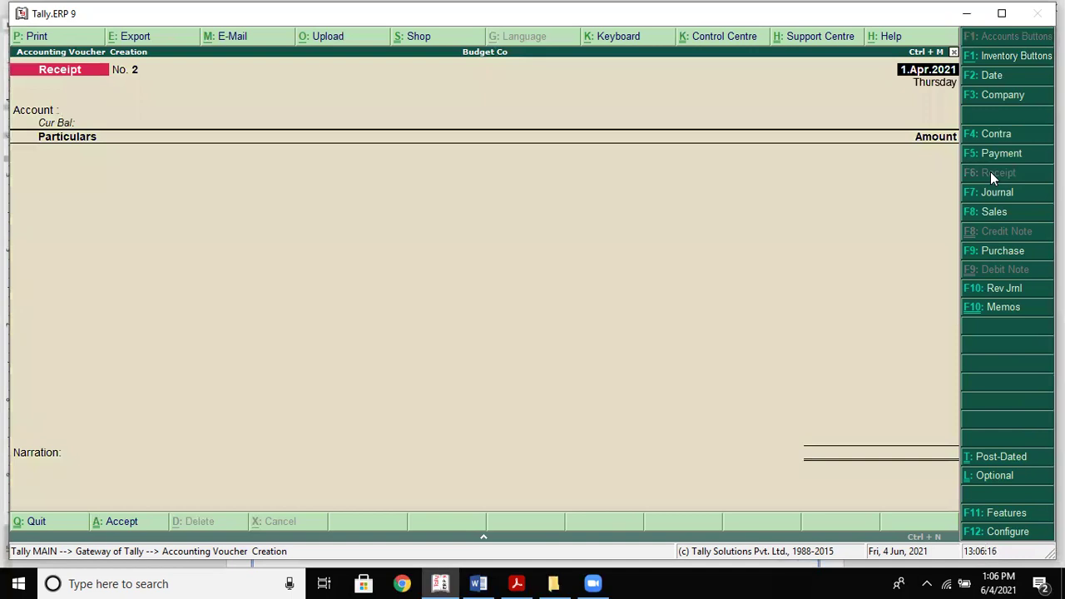
key(Return)
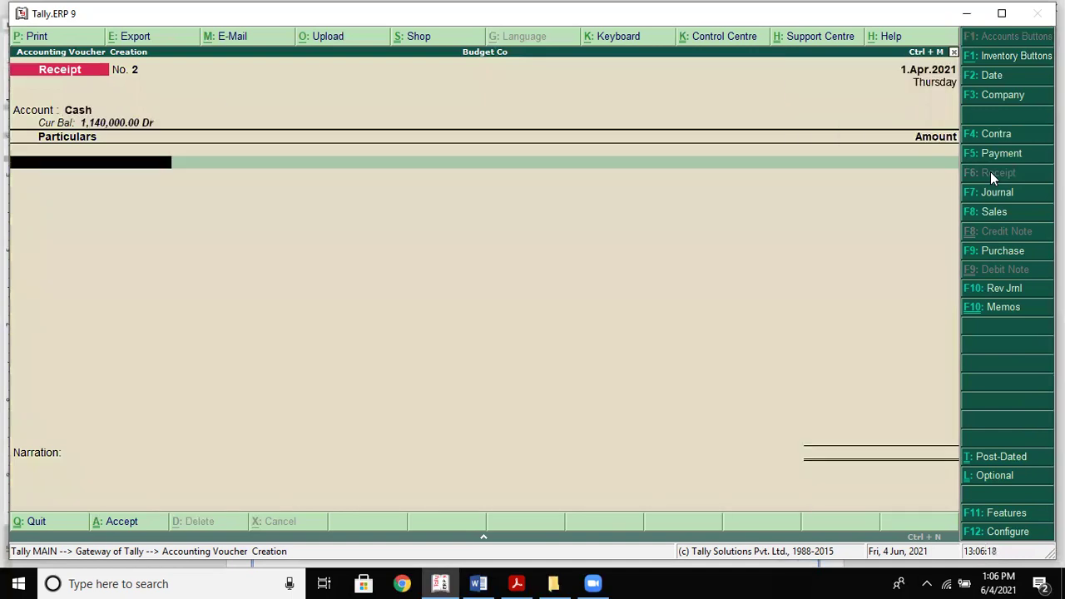
text(C)
key(Down)
key(Return)
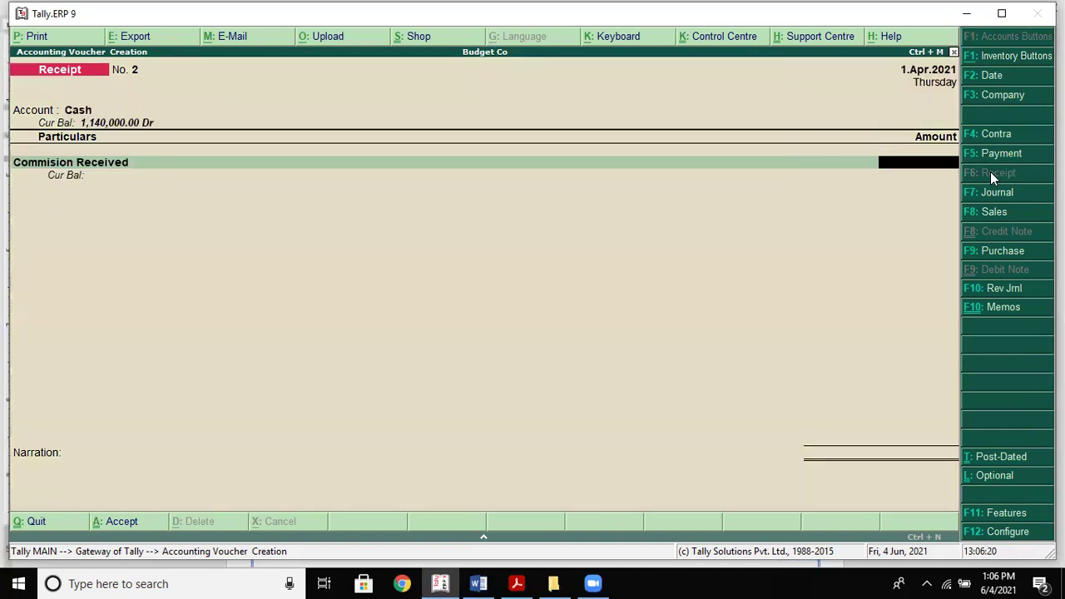
key(alt+Tab)
key(alt+Tab)
text(100000)
key(BackSpace)
key(Return)
key(Return)
key(Return)
key(Return)
key(Return)
key(Return)
key(Return)
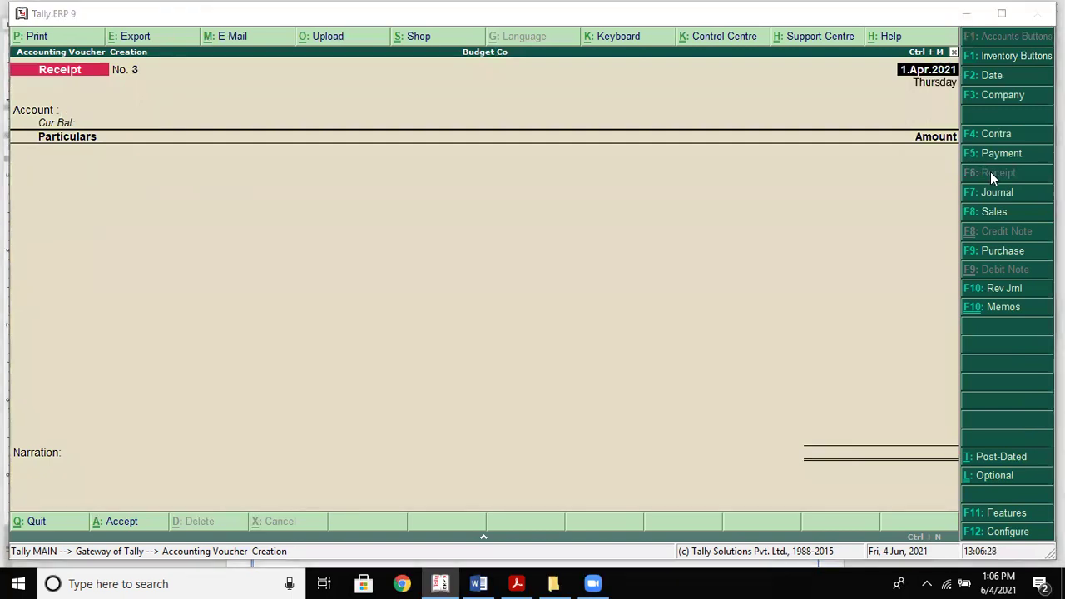
key(alt+Tab)
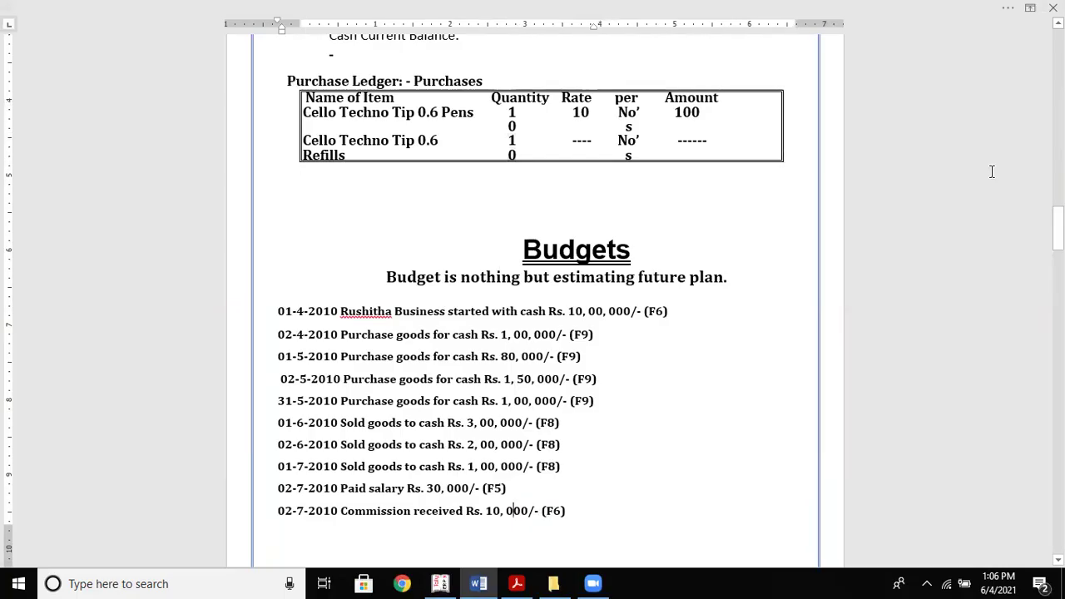
Scroll the Word notes to the Purchases ledger budget and Sales Budgets Creation tables
scroll(991, 171, down, 10)
scroll(991, 172, down, 15)
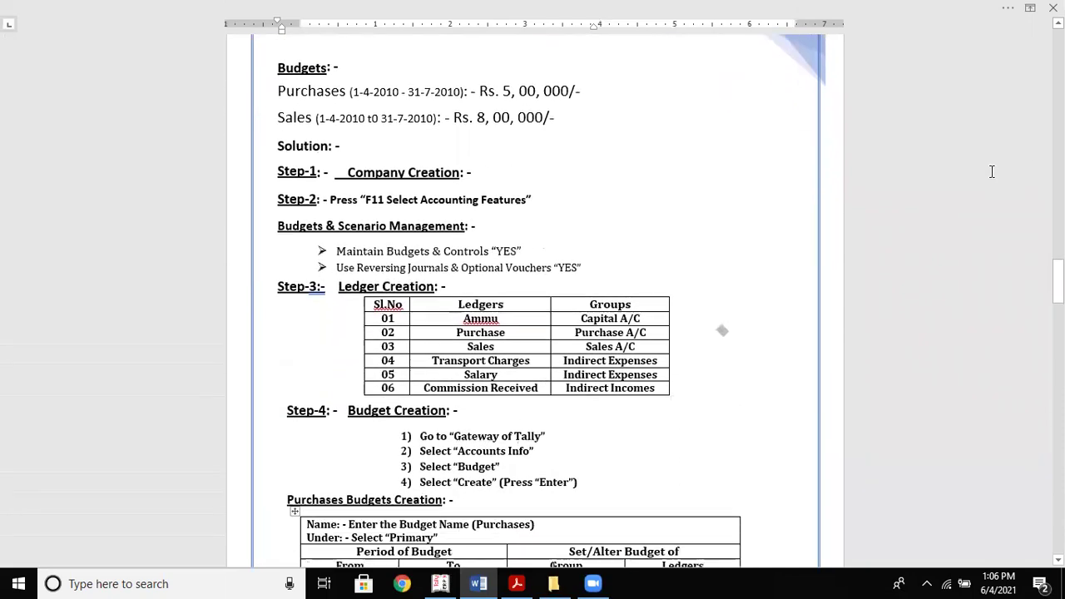
scroll(992, 172, down, 5)
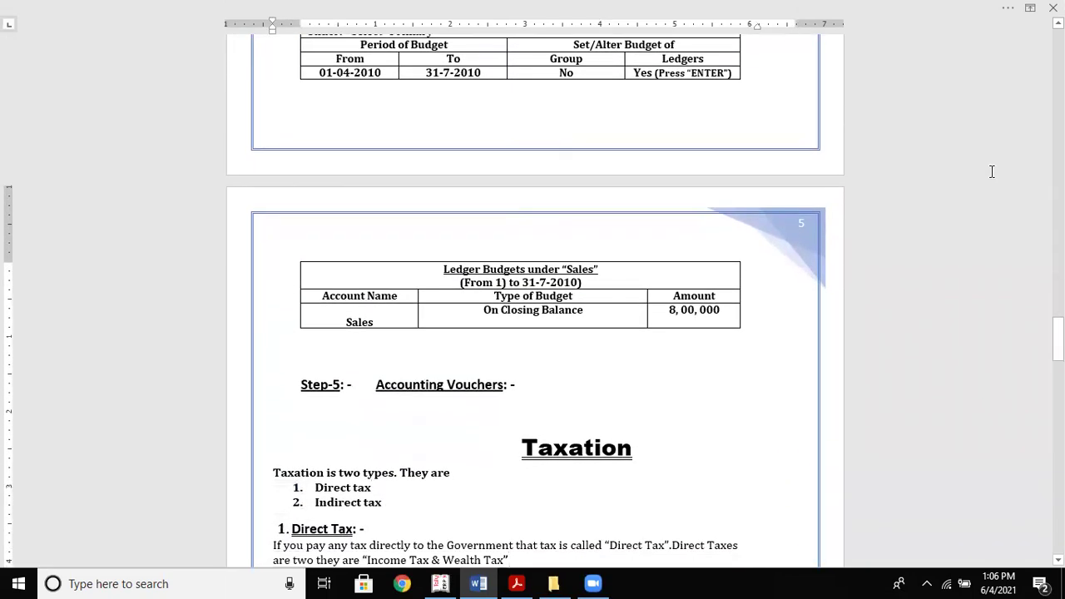
scroll(991, 172, up, 3)
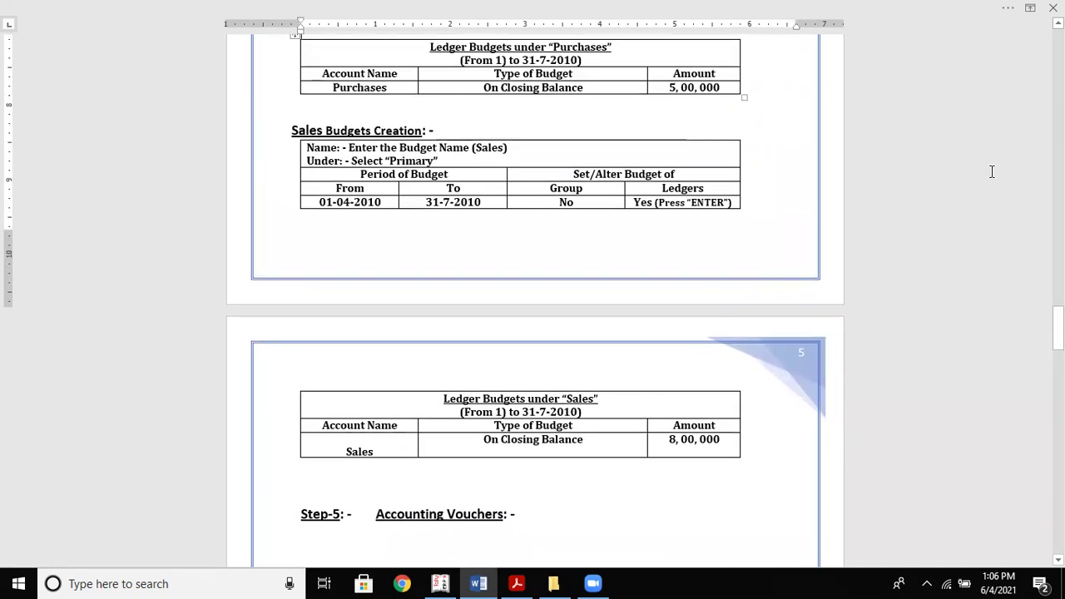